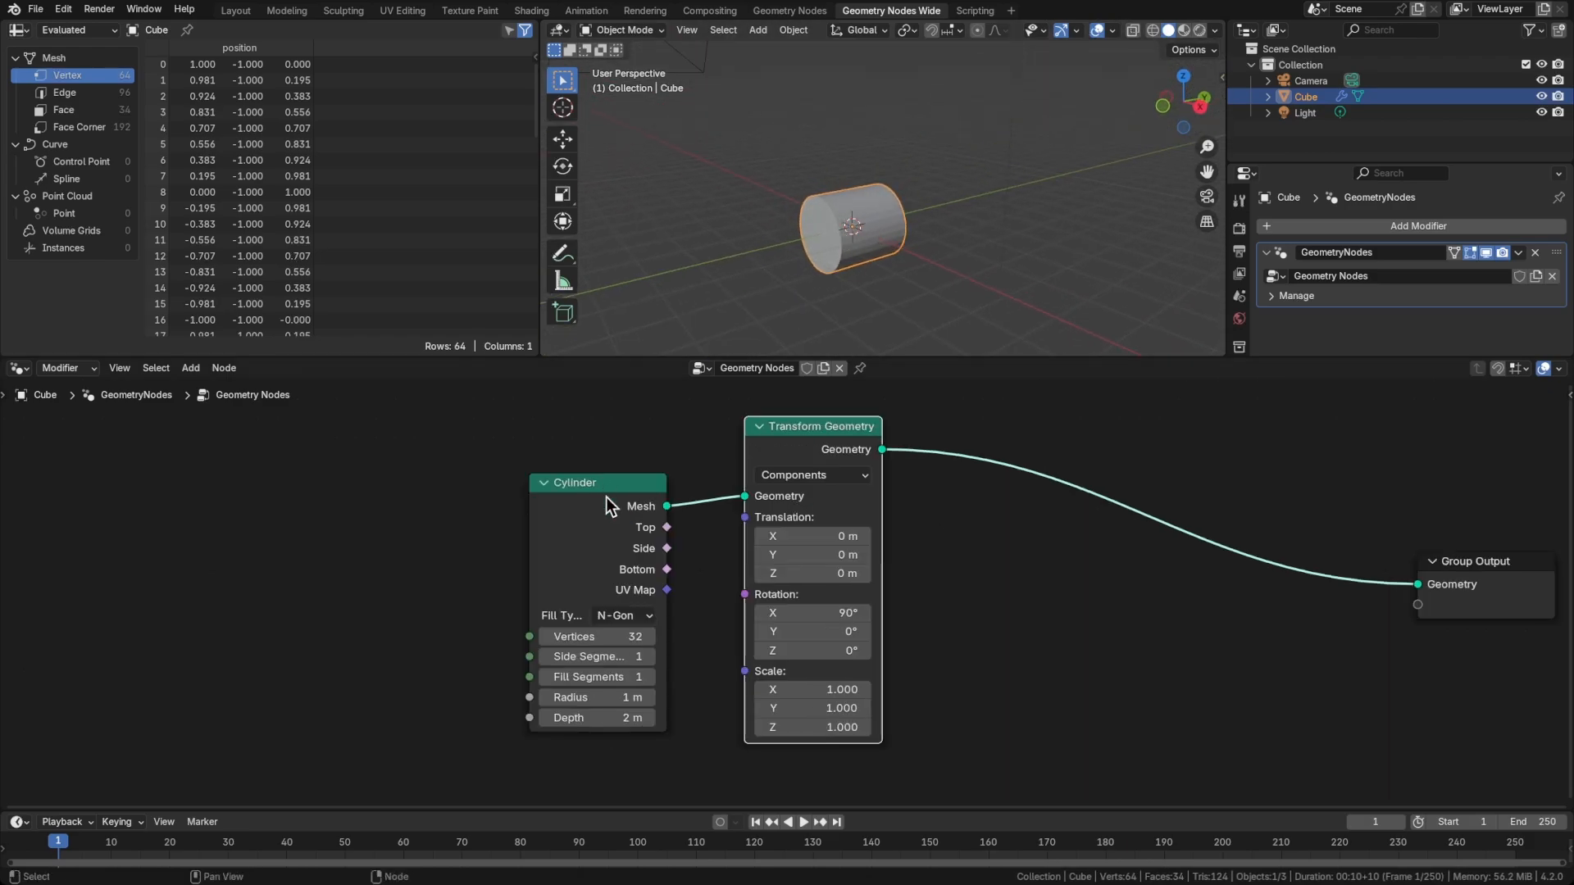
Move the Cylinder node slightly higher beside the Transform Geometry node
drag(604, 490, 606, 465)
click(435, 538)
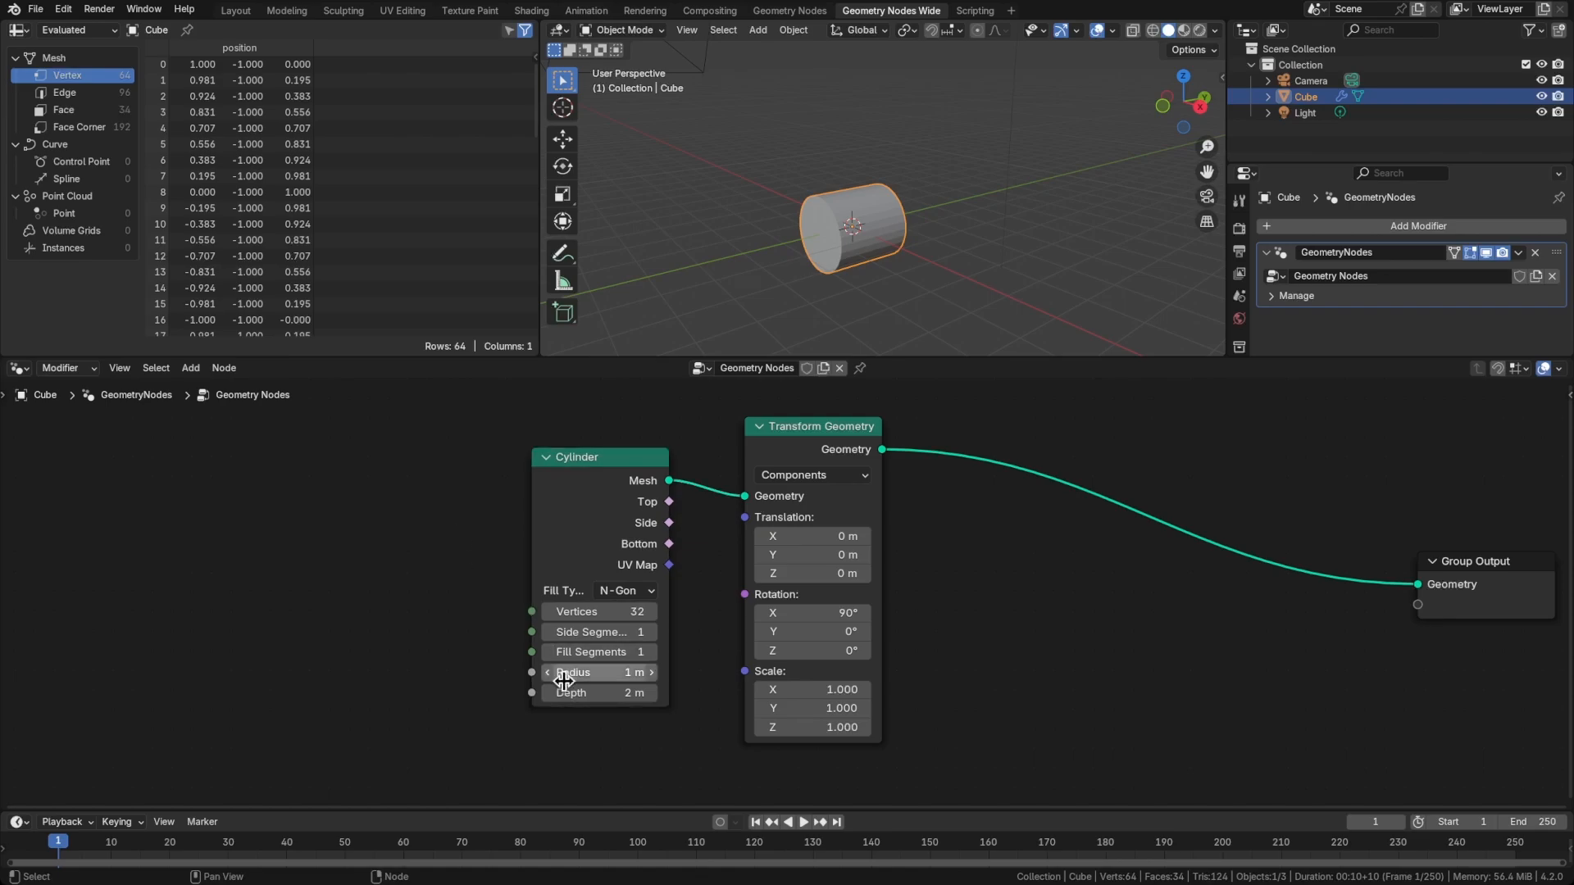
click(564, 672)
text(0.53)
key(Return)
drag(571, 673, 599, 694)
Expose the Cylinder's Depth and Radius as modifier inputs, feeding each from its own Group Input node
key(shift+a)
text(g)
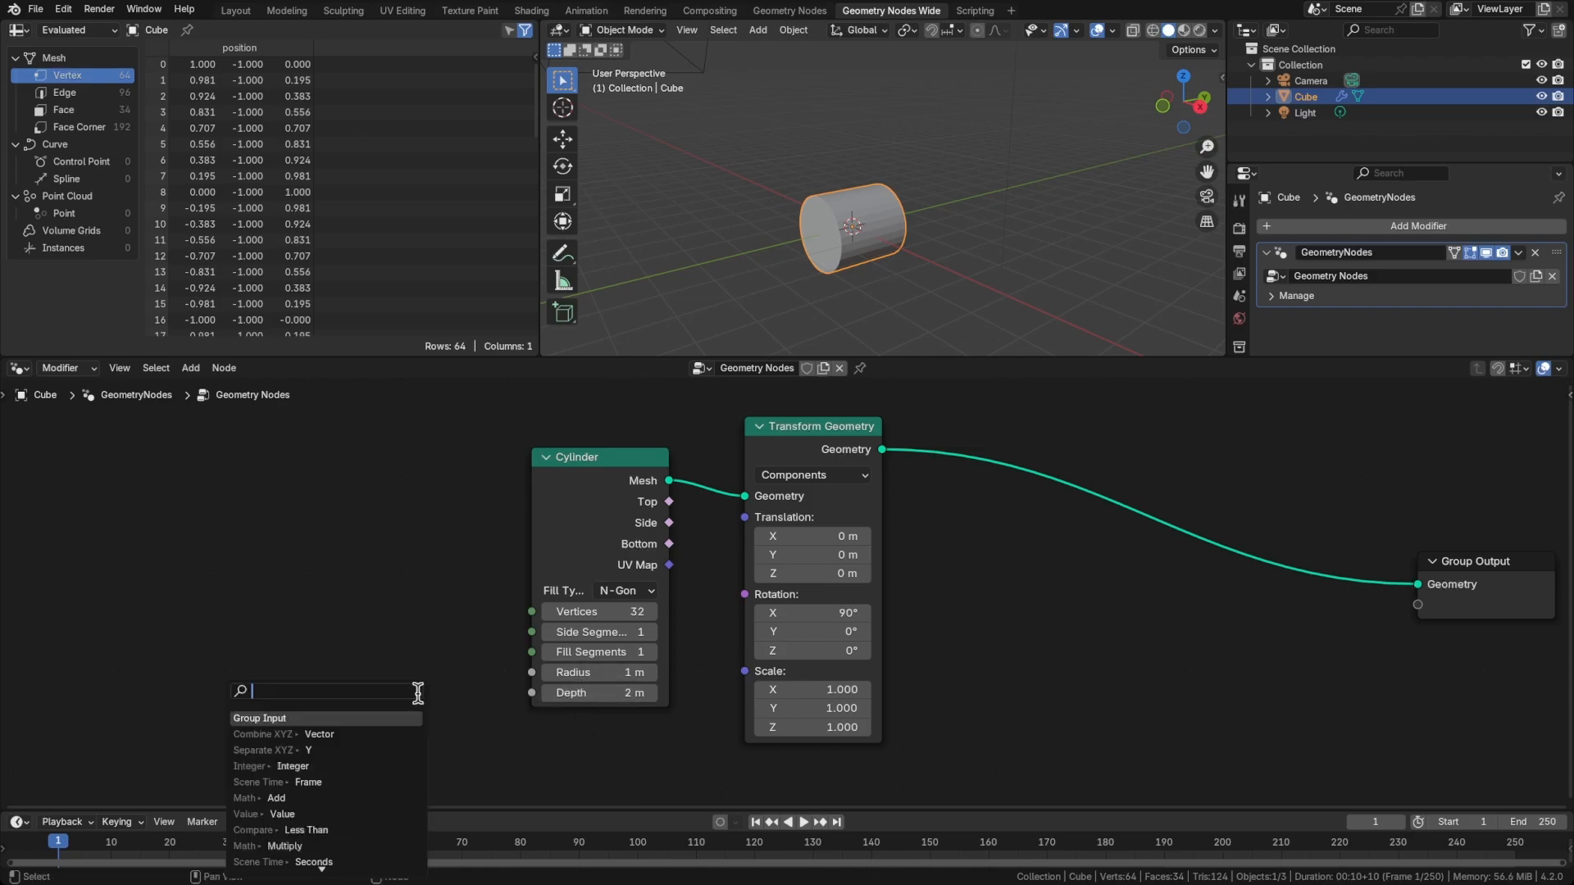
key(Return)
click(481, 695)
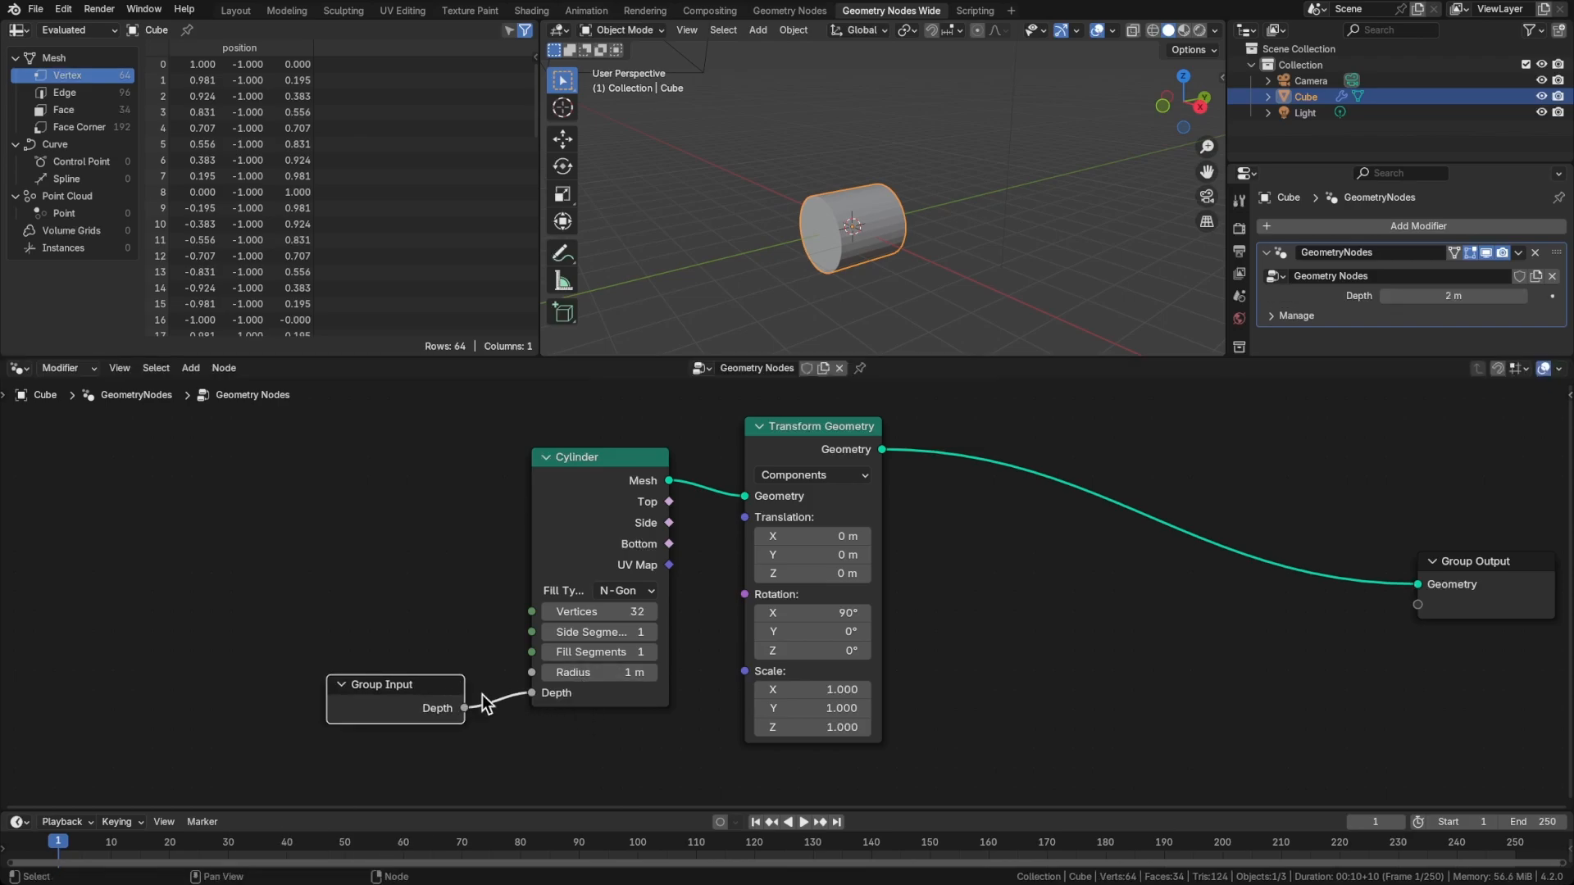
drag(529, 671, 438, 654)
text(gro)
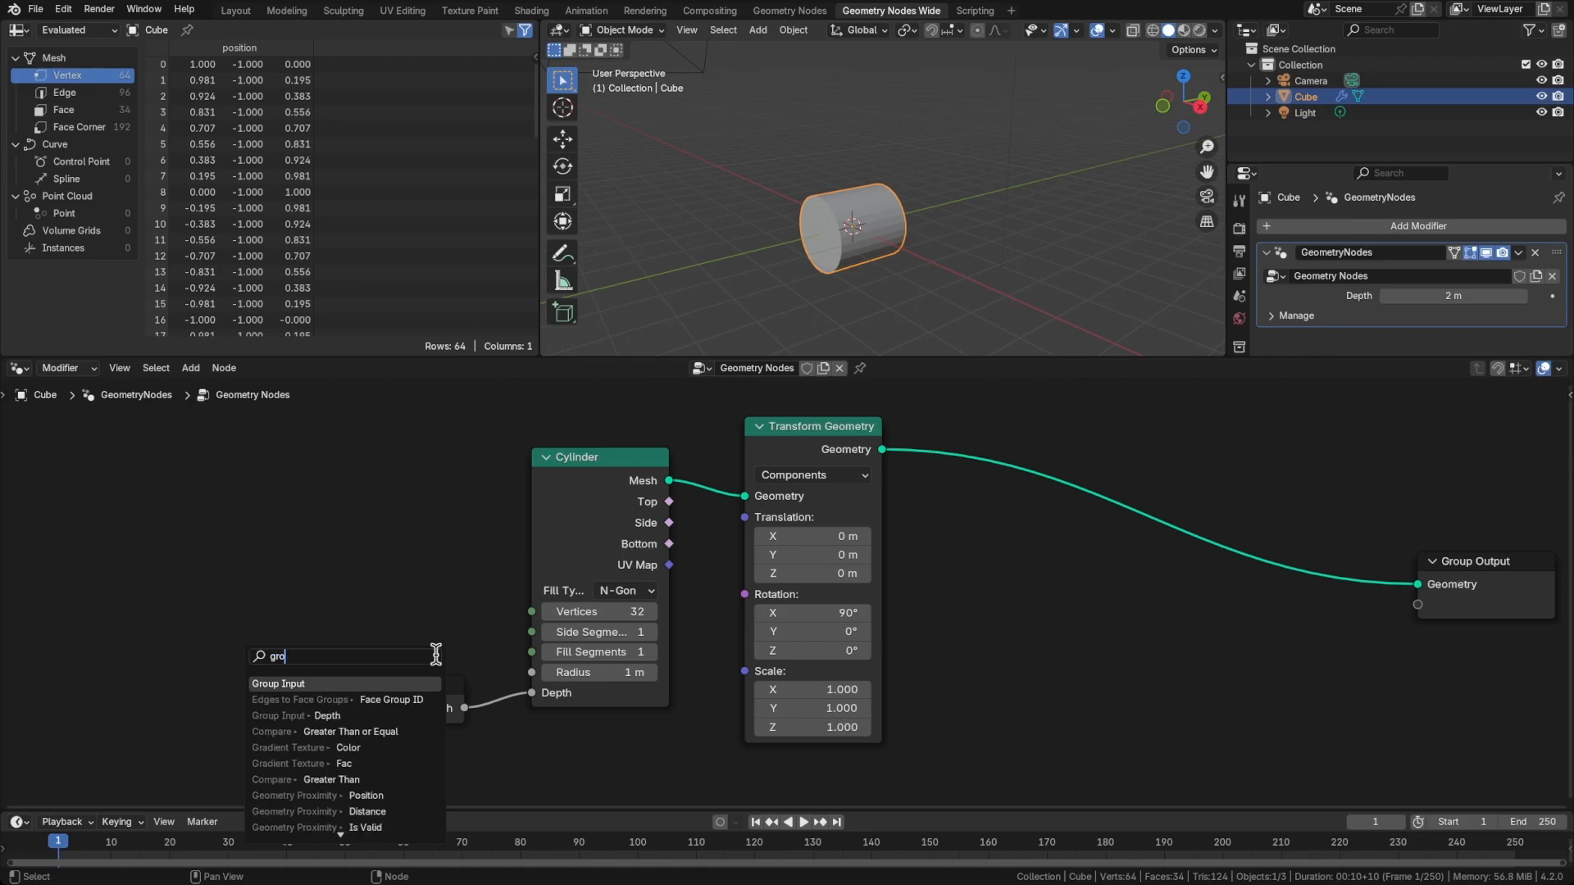
key(Return)
click(459, 630)
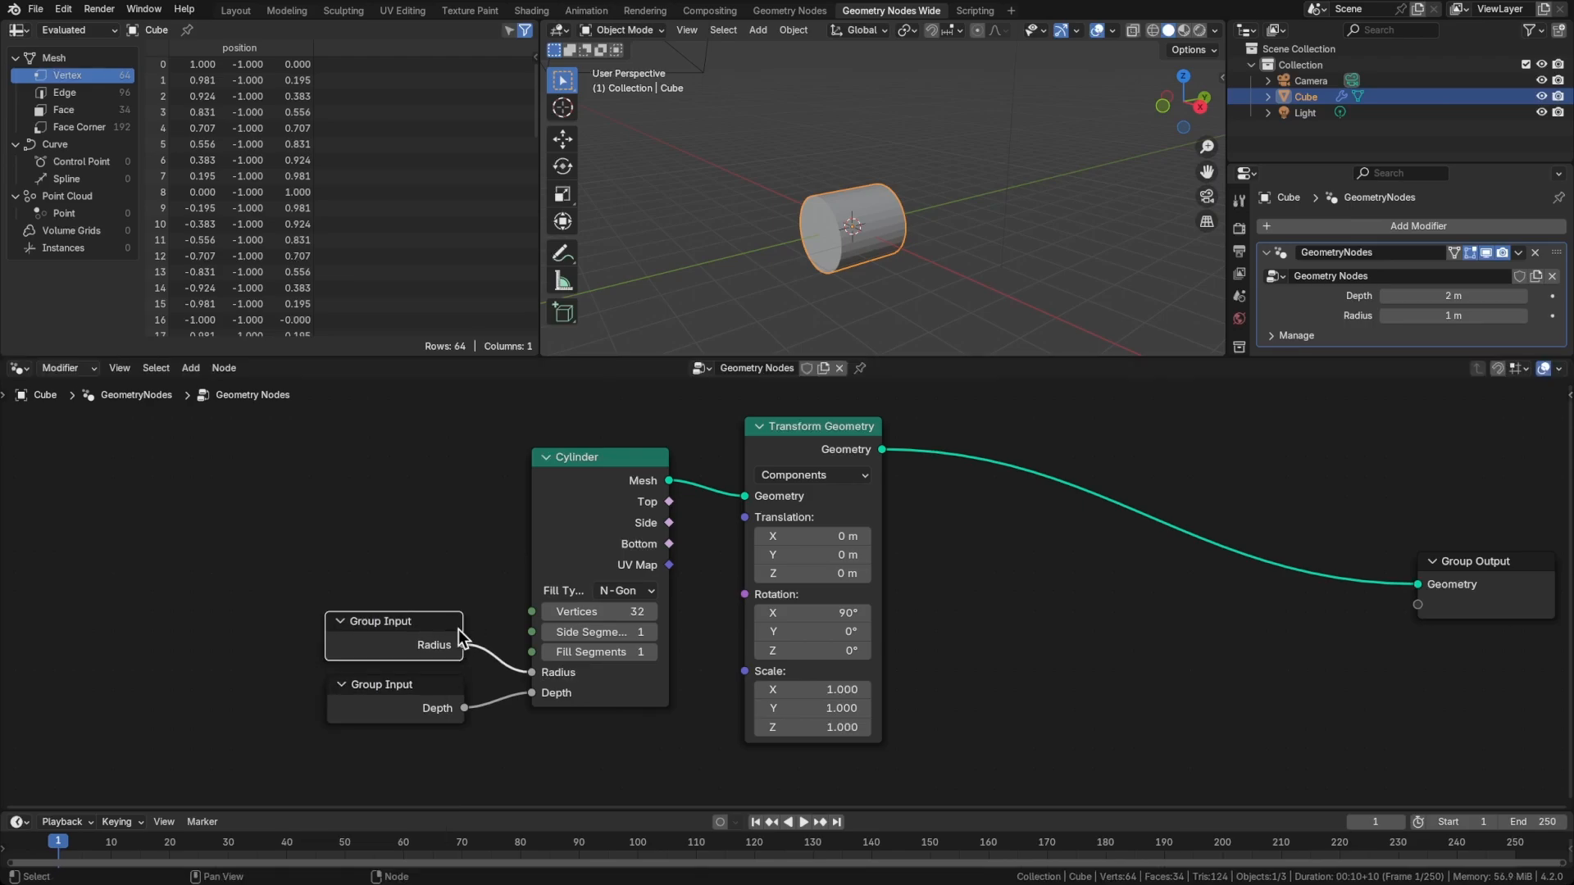
Rename the Depth group input to Section Length and label the Radius Group Input node Section Radius
key(n)
double_click(1401, 601)
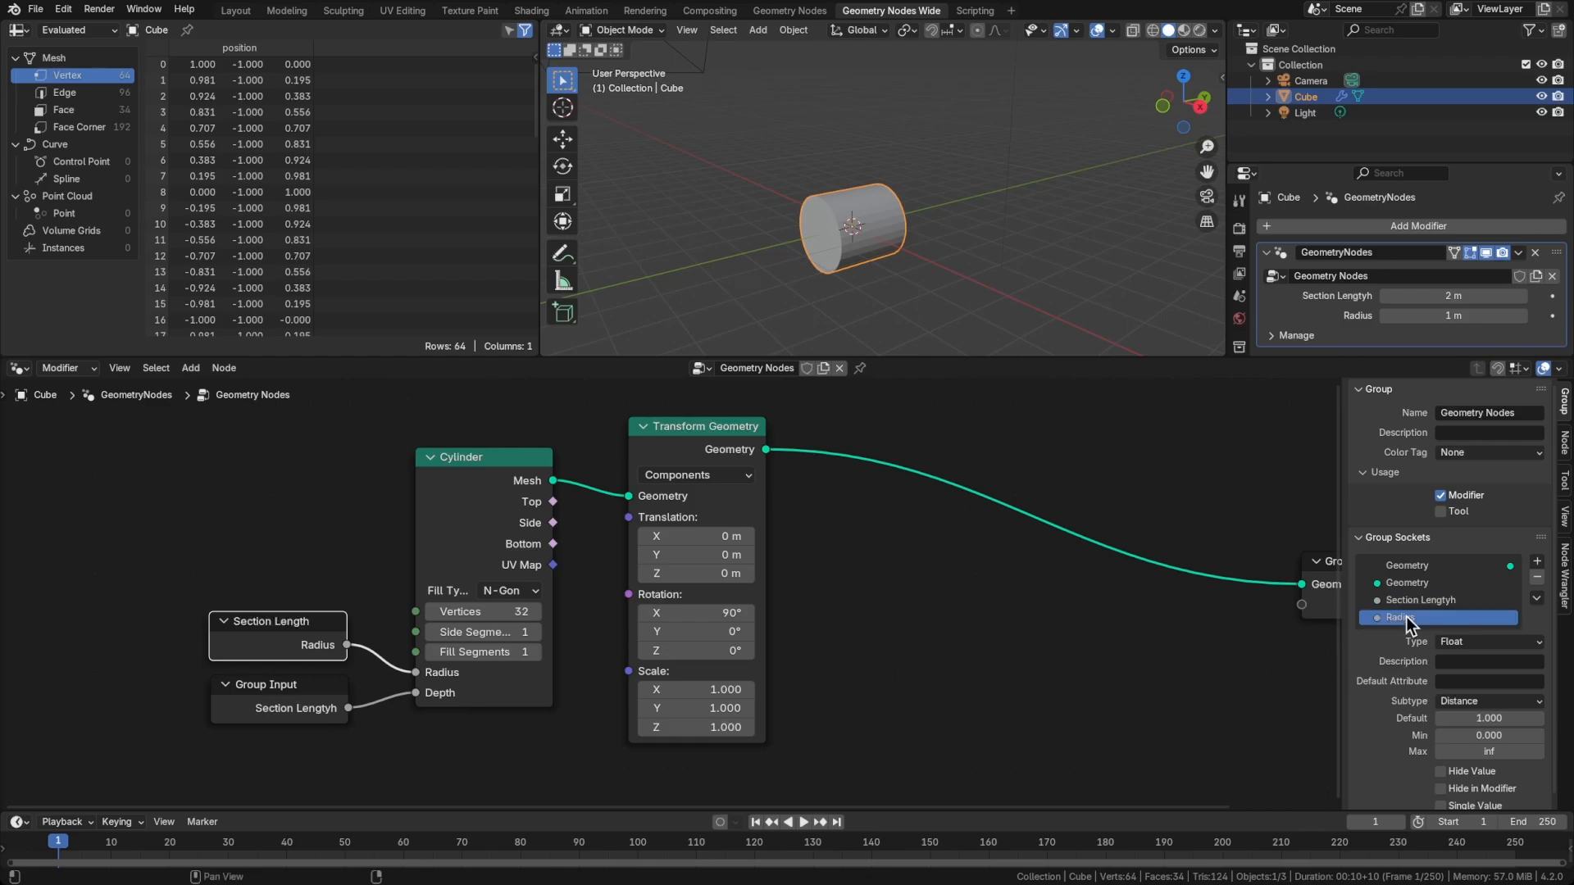
key(F2)
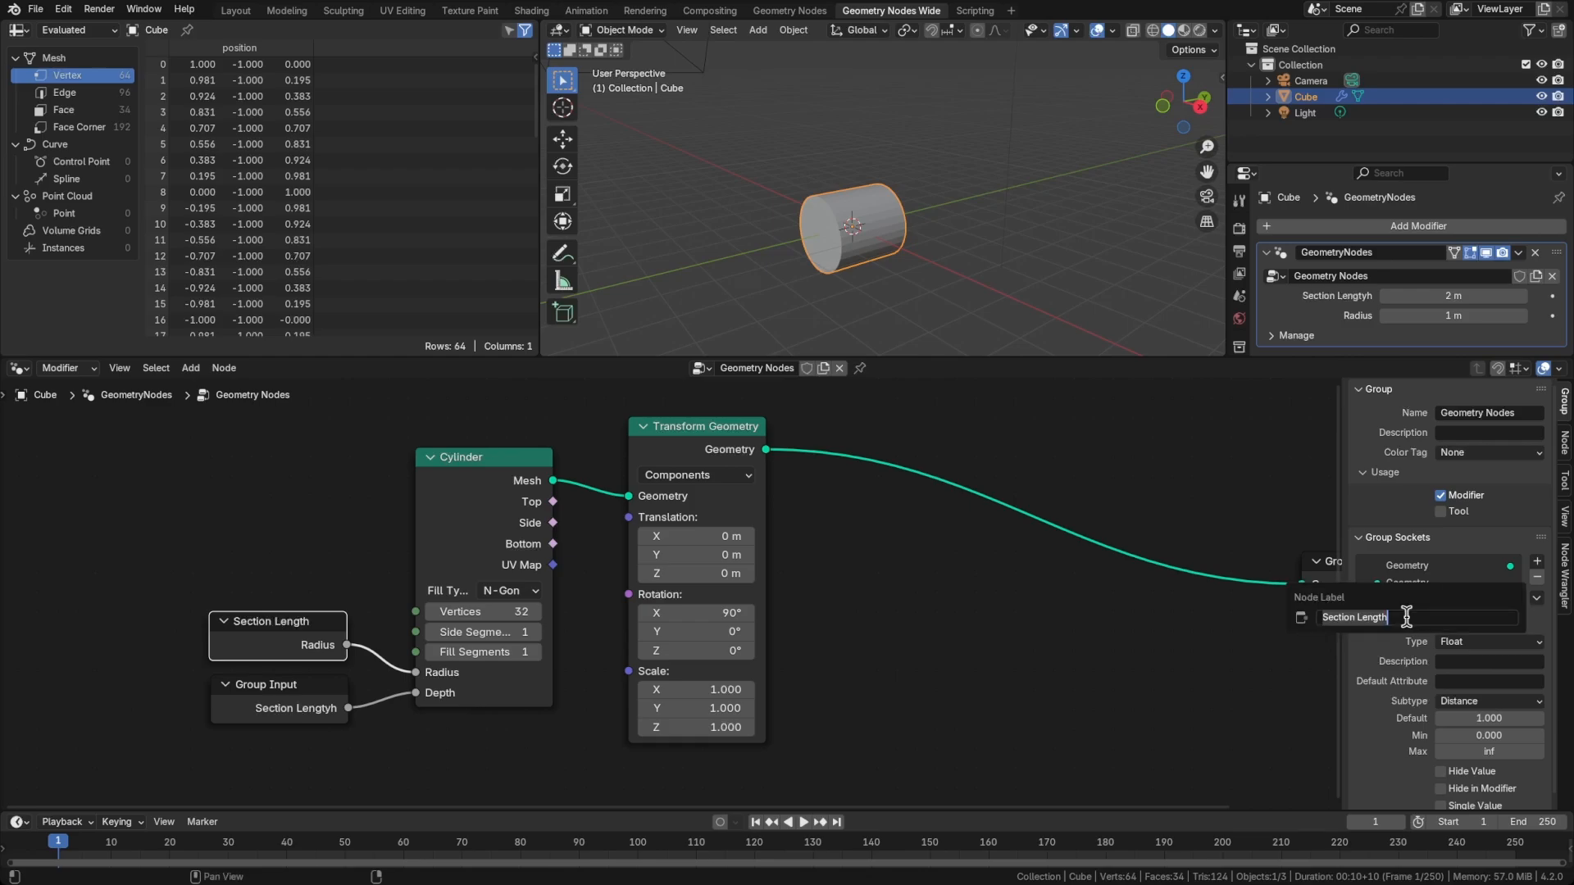
text(Section Radius)
key(Return)
Look at the cylinder in the 3D viewport from the top orthographic view
middle_drag(1121, 634, 864, 672)
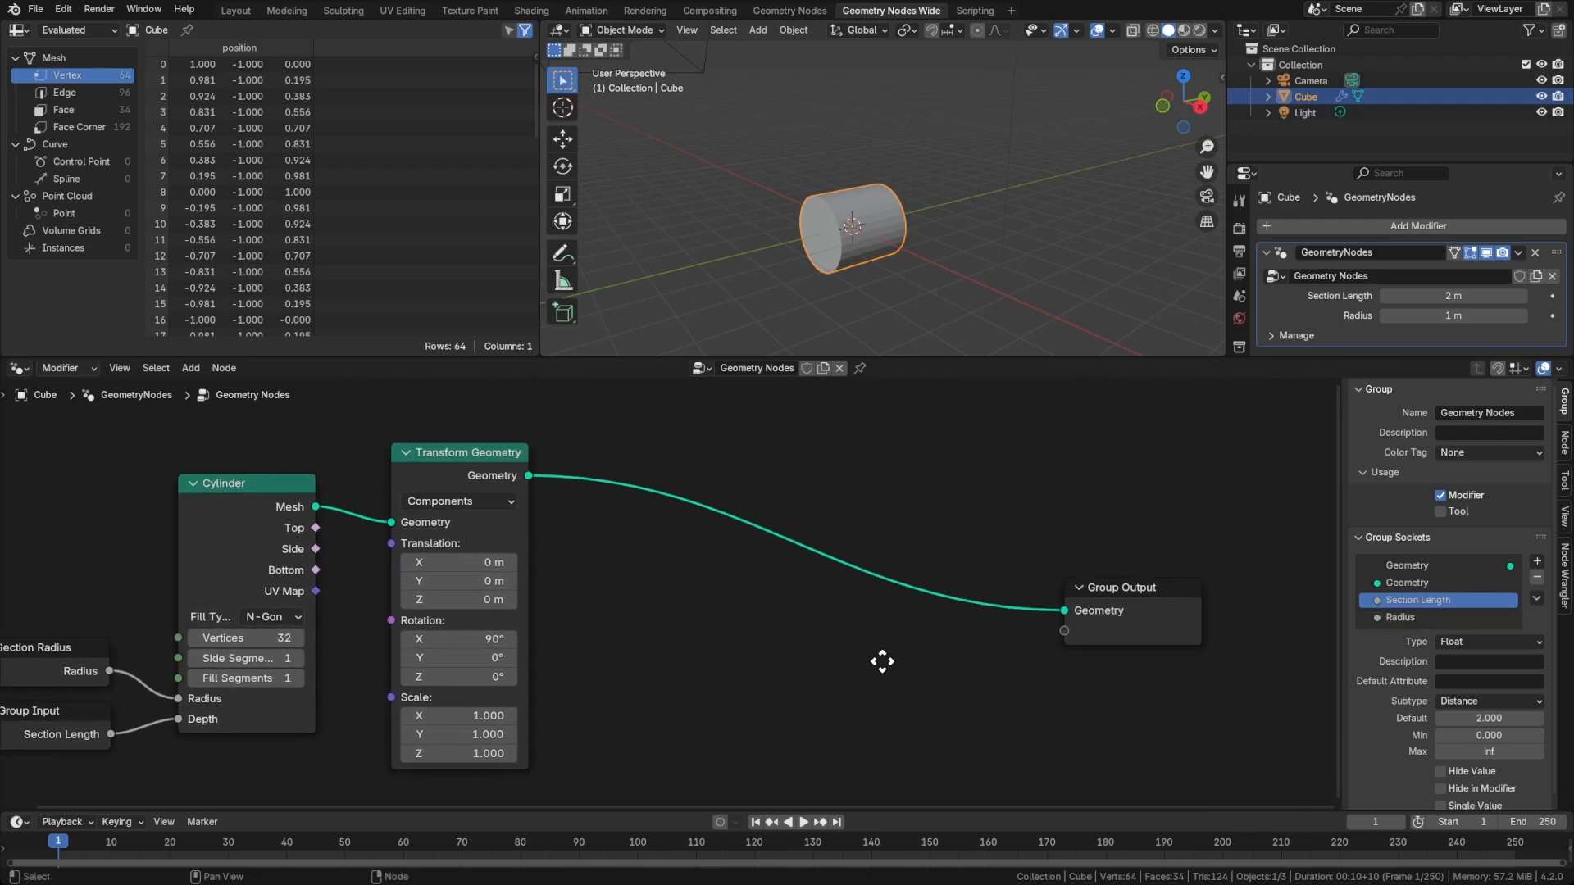
scroll(939, 662, up, 1)
drag(1080, 618, 1246, 603)
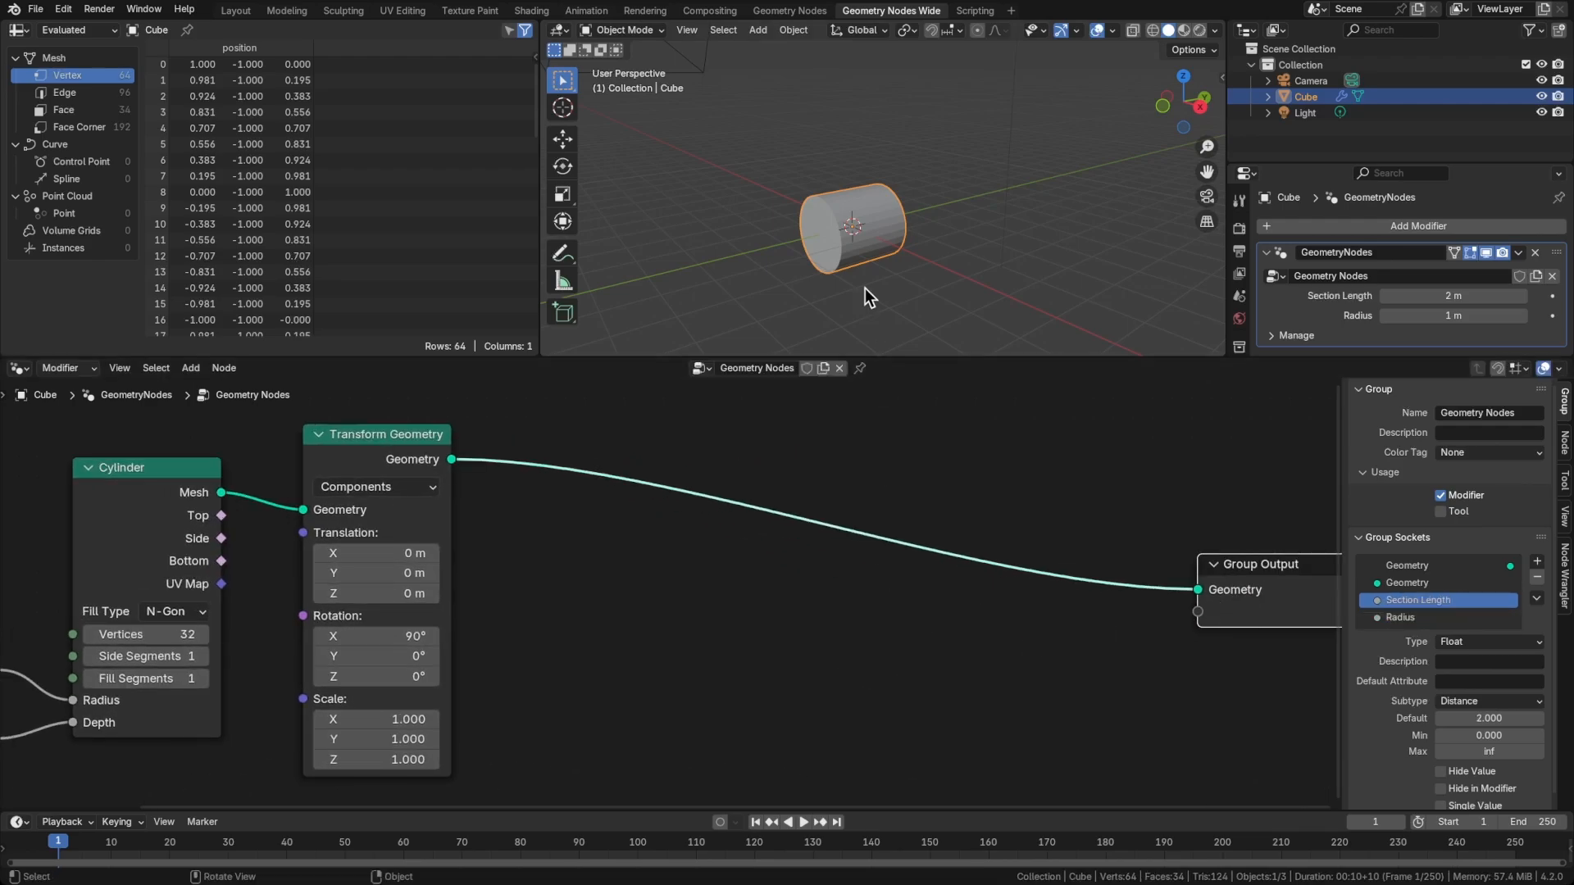
middle_drag(898, 243, 921, 272)
key(grave)
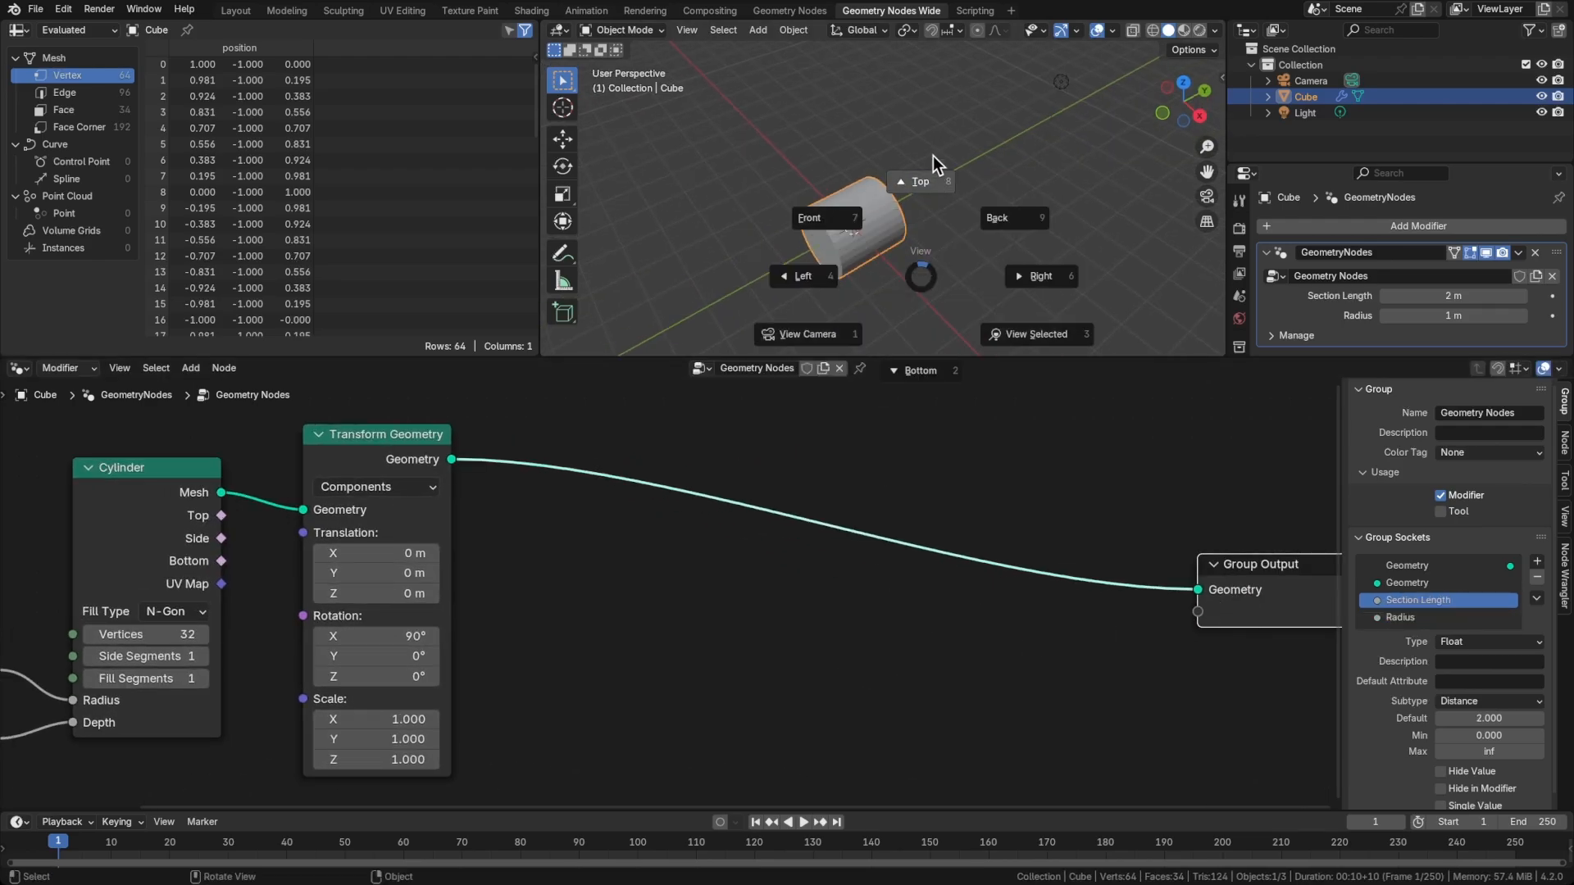
click(931, 155)
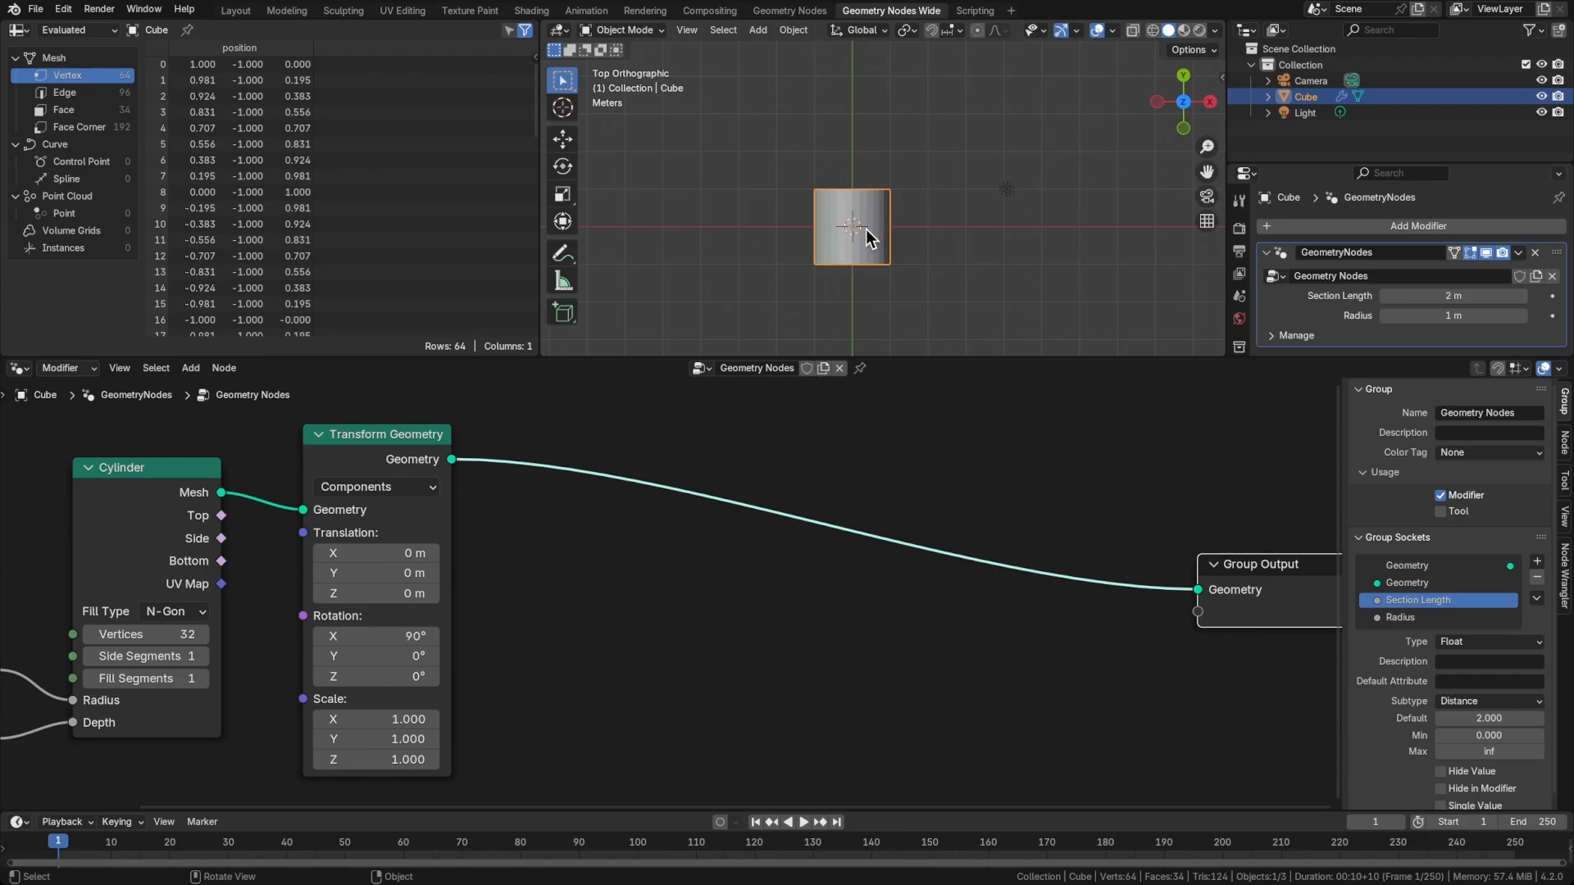
Rearrange the Cylinder node and its two input nodes to make room in front of Transform Geometry
middle_drag(654, 613, 842, 590)
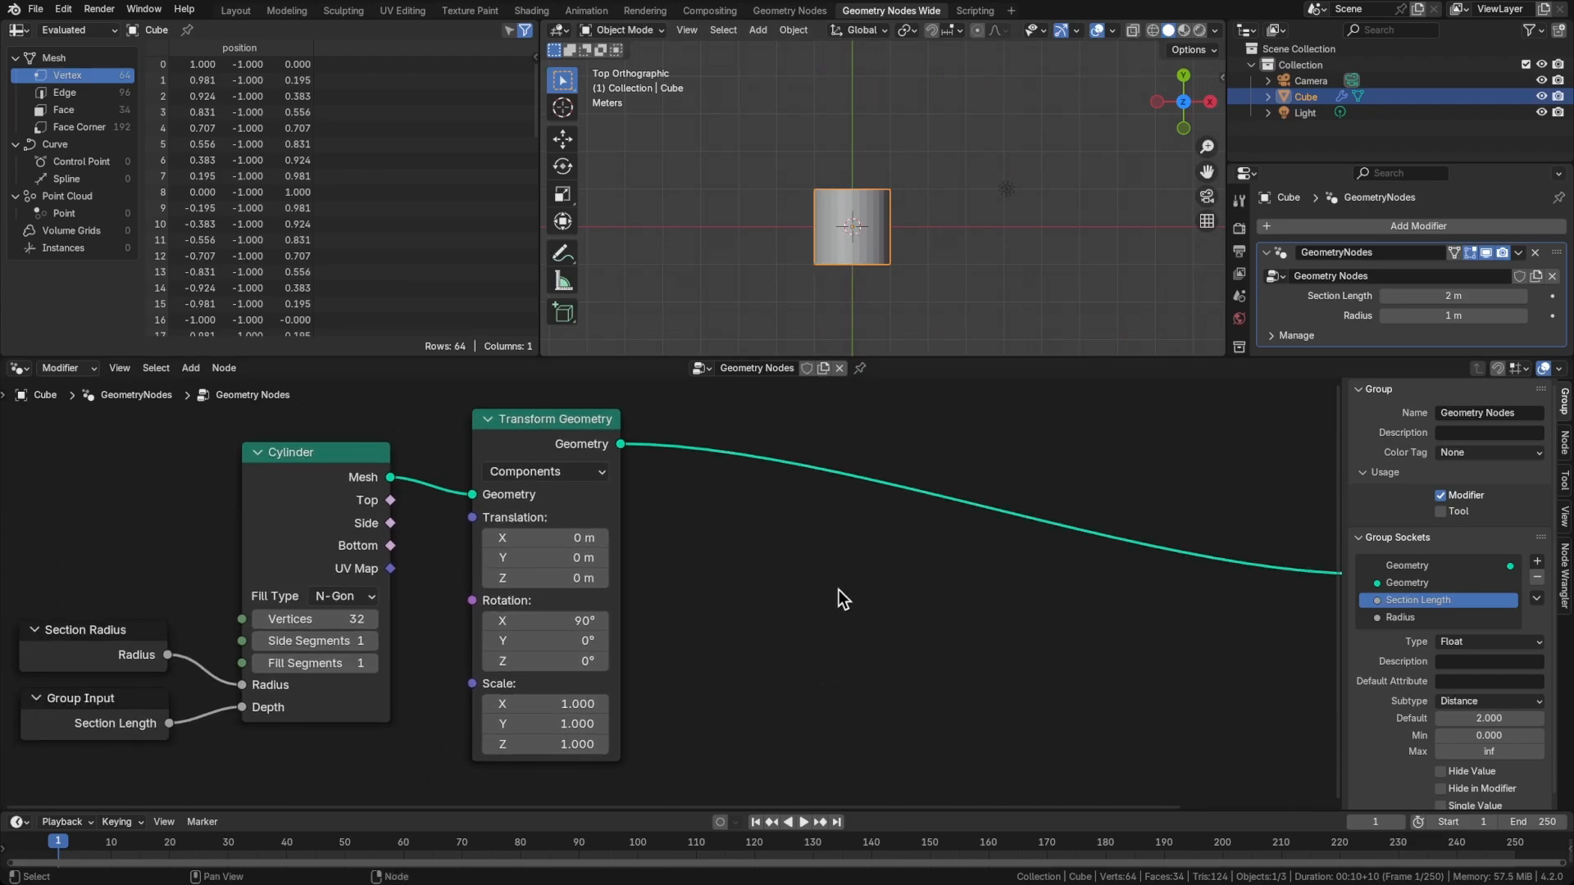
middle_drag(711, 577, 979, 577)
drag(630, 474, 633, 452)
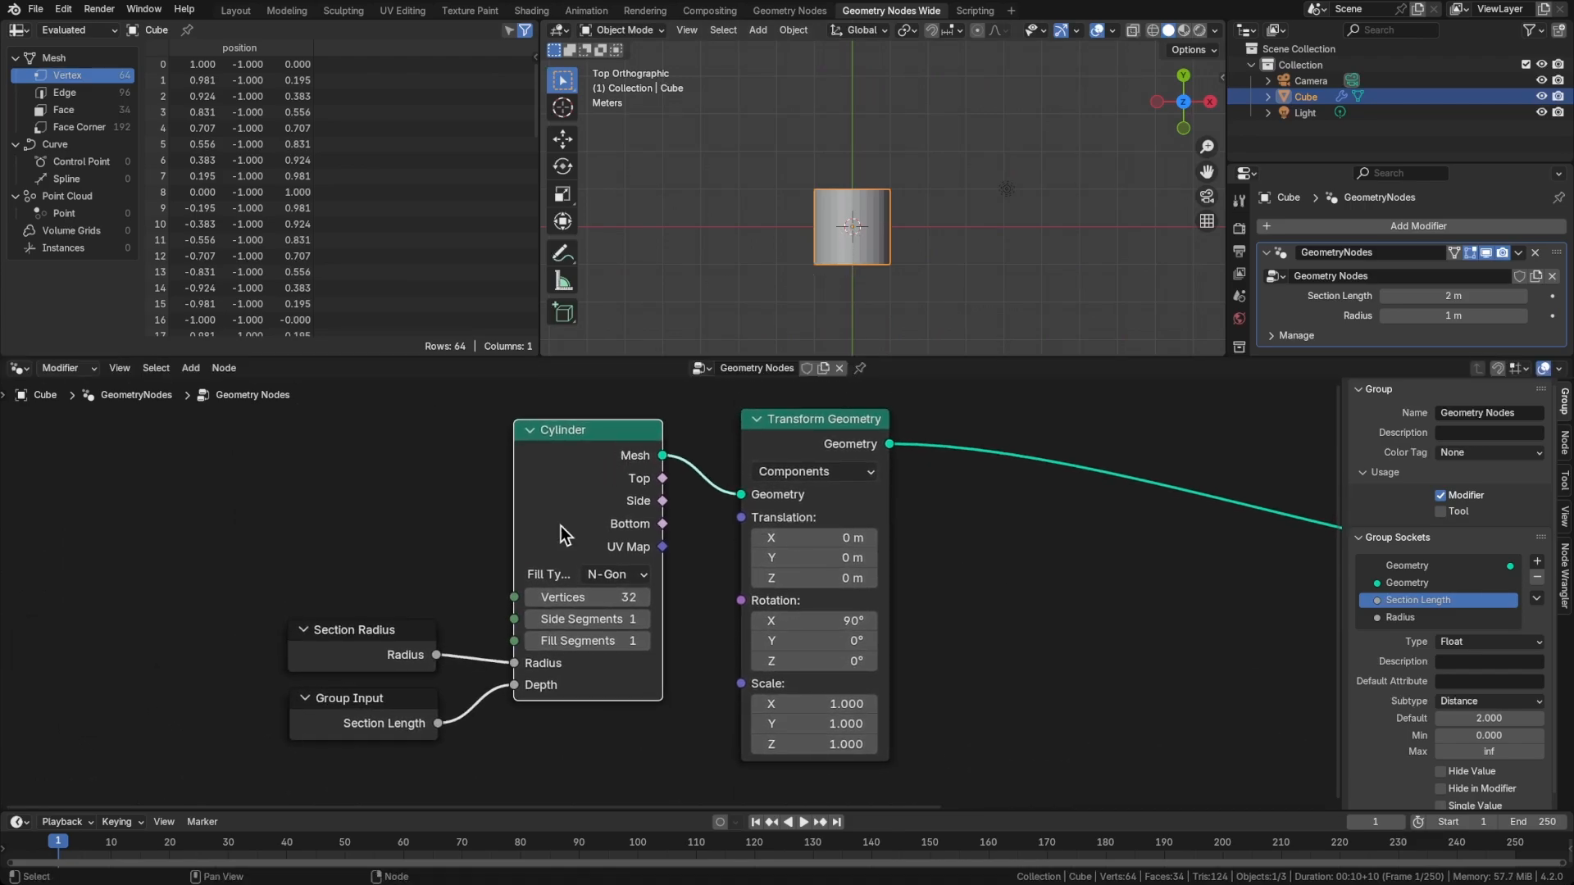
drag(394, 657, 395, 612)
drag(387, 710, 380, 700)
middle_drag(609, 678, 535, 552)
click(380, 606)
Feed Section Length into the Y of a new Combine XYZ node and link its Vector to Transform Geometry's Translation
drag(358, 589, 506, 699)
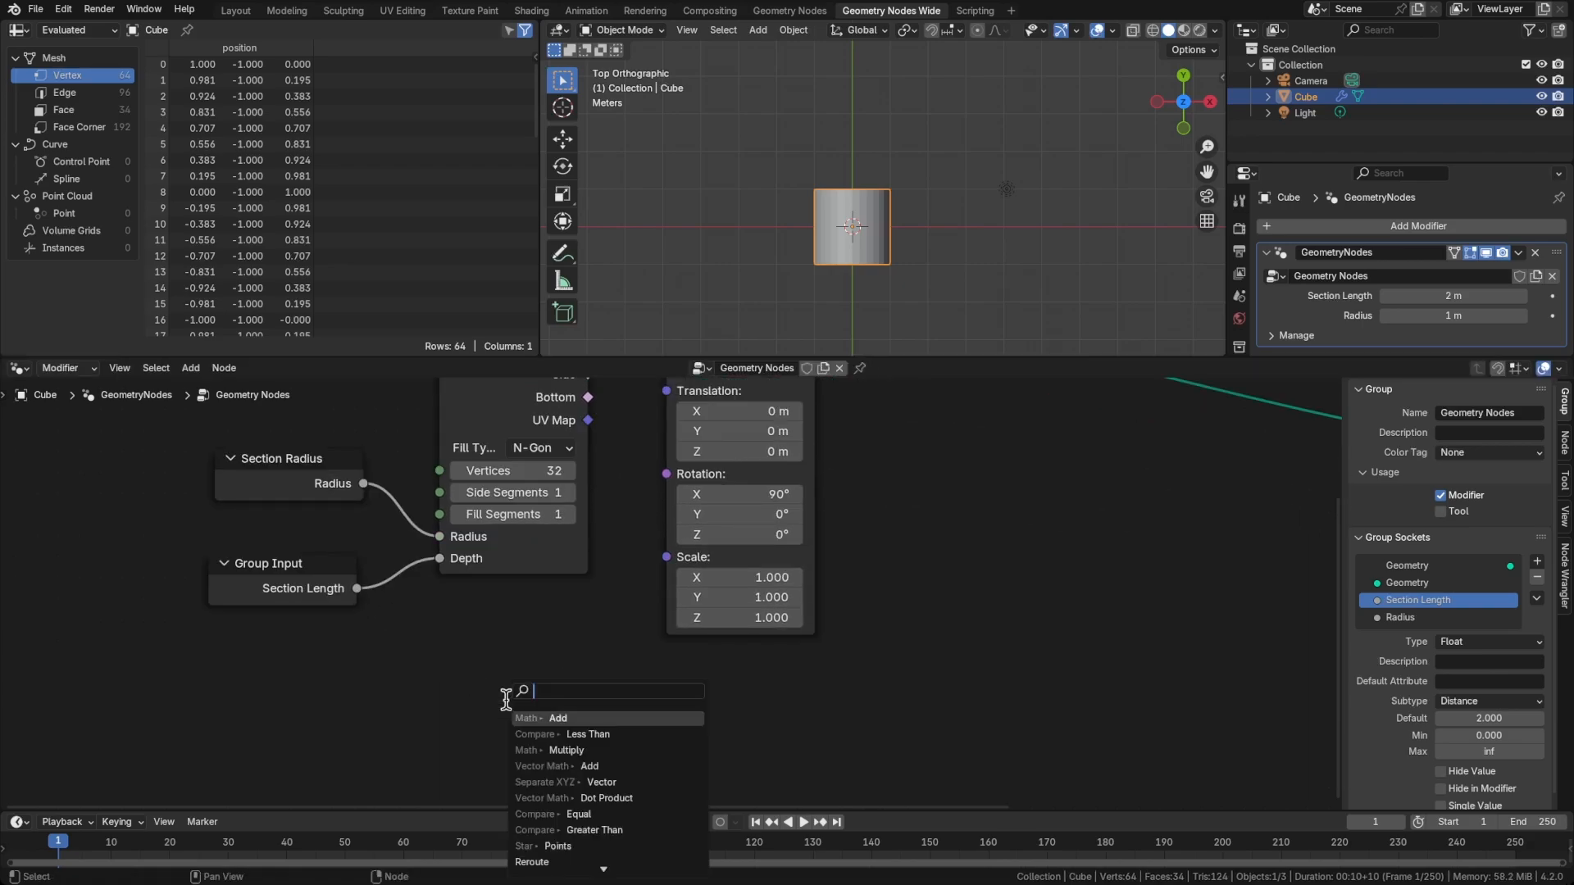
text(combine)
key(Down)
key(Down)
key(Down)
key(Down)
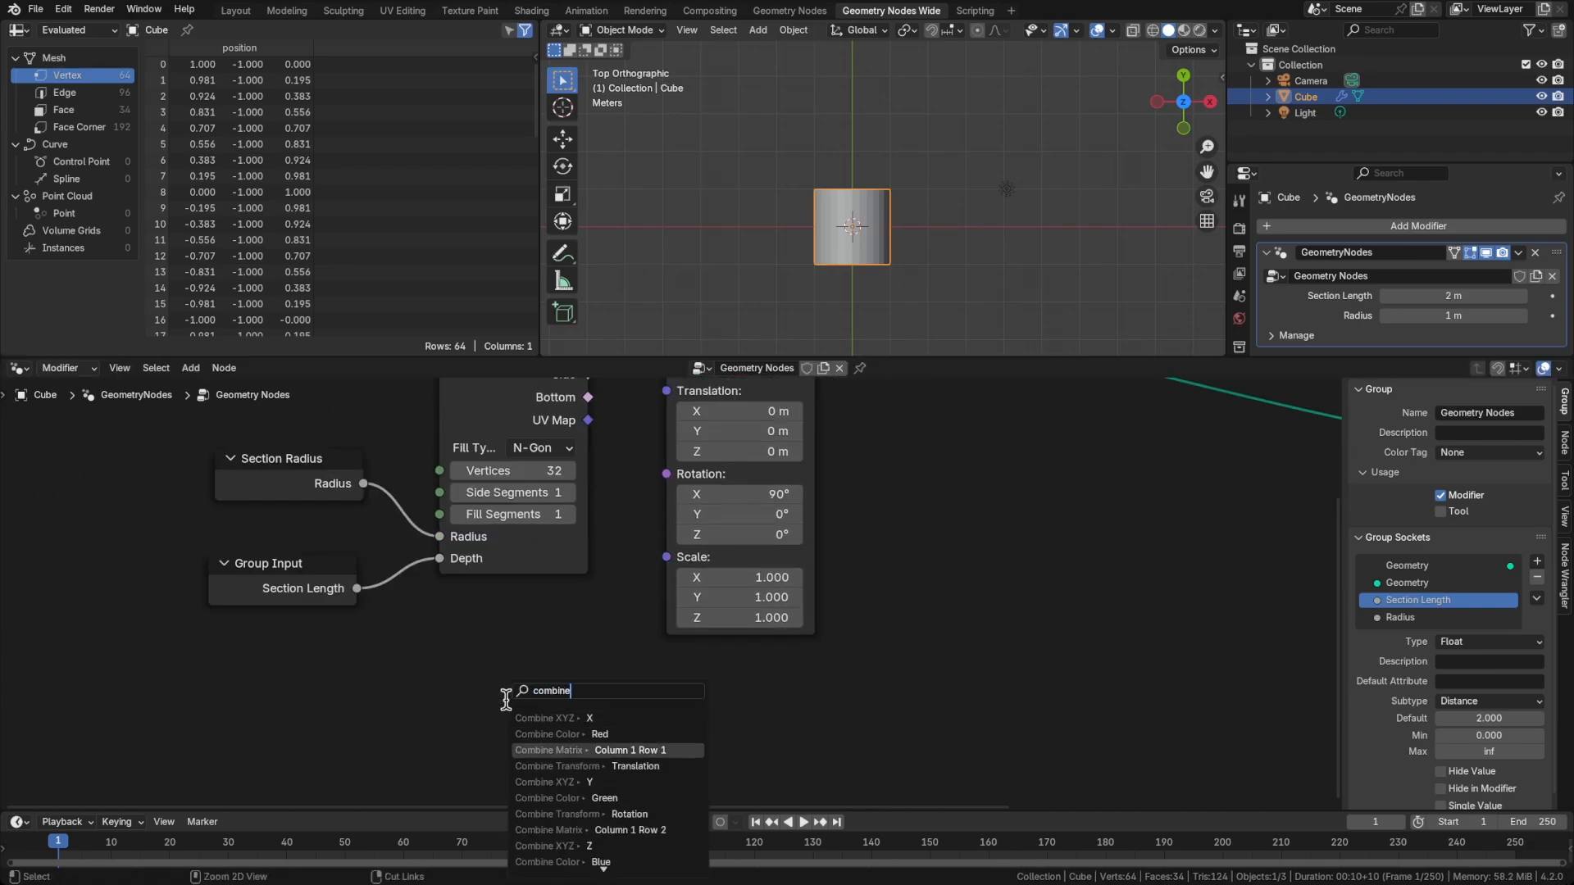
key(Return)
click(492, 662)
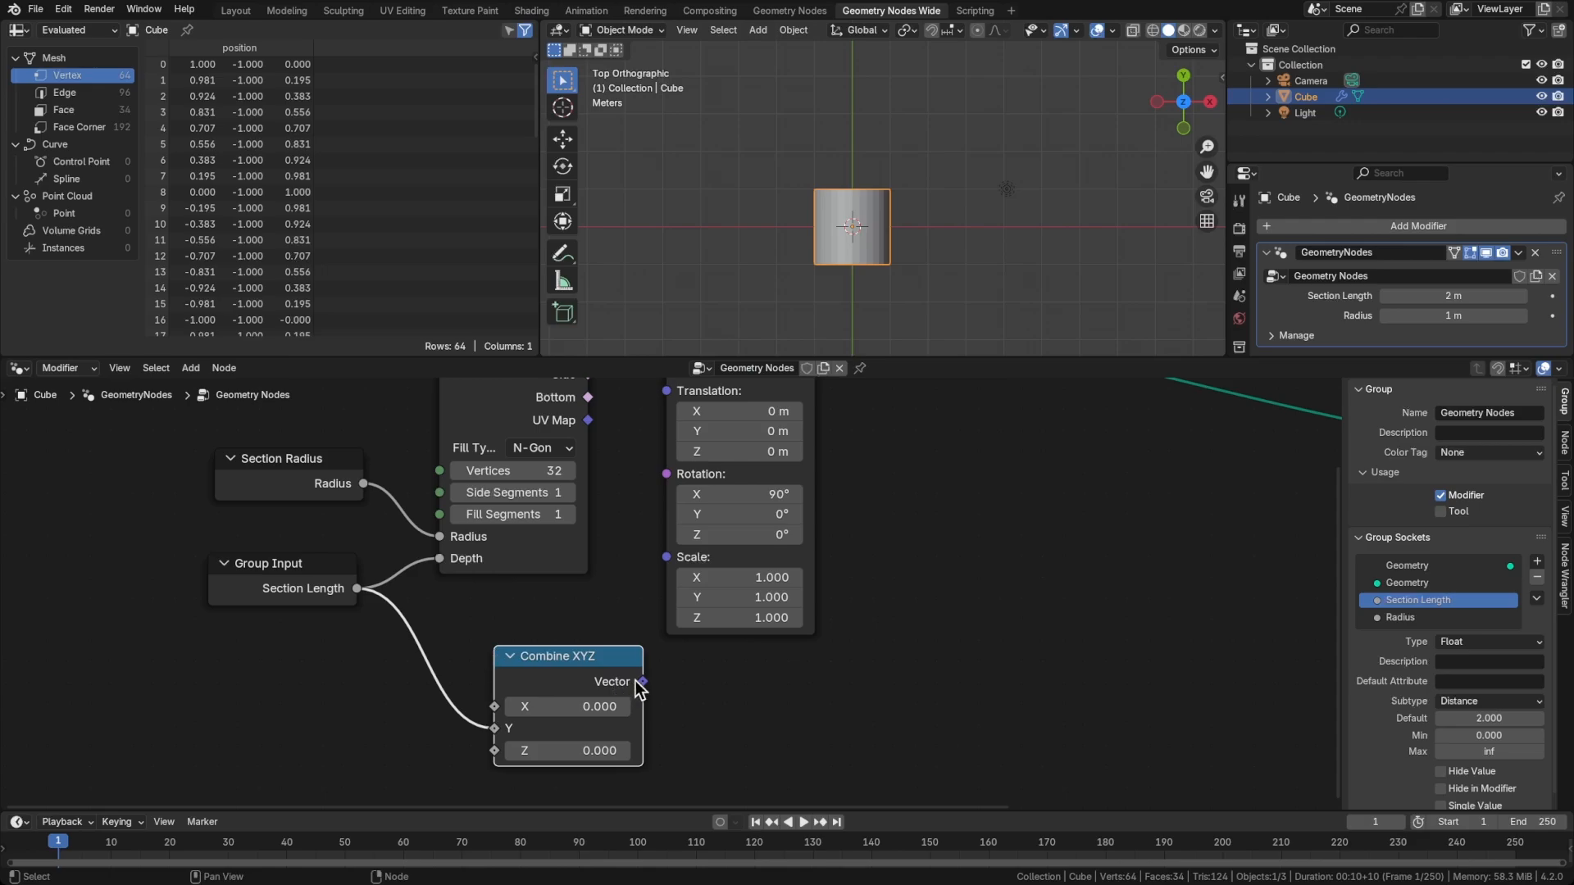
drag(642, 682, 662, 451)
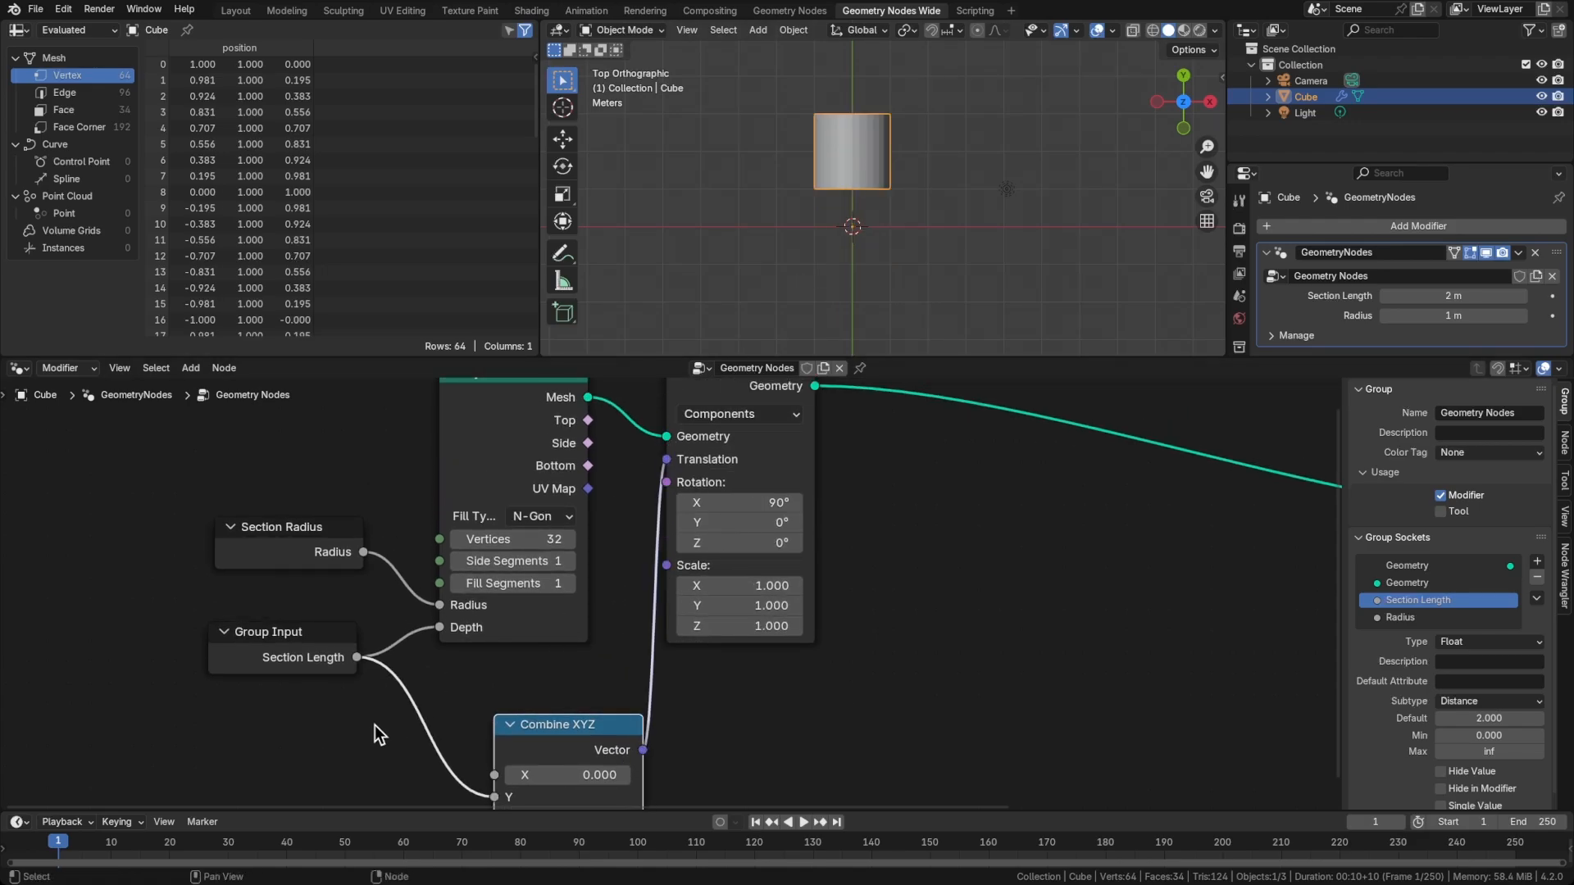
Insert a Math node between Section Length and Combine XYZ's Y, set to Divide by 2
middle_drag(375, 725, 463, 659)
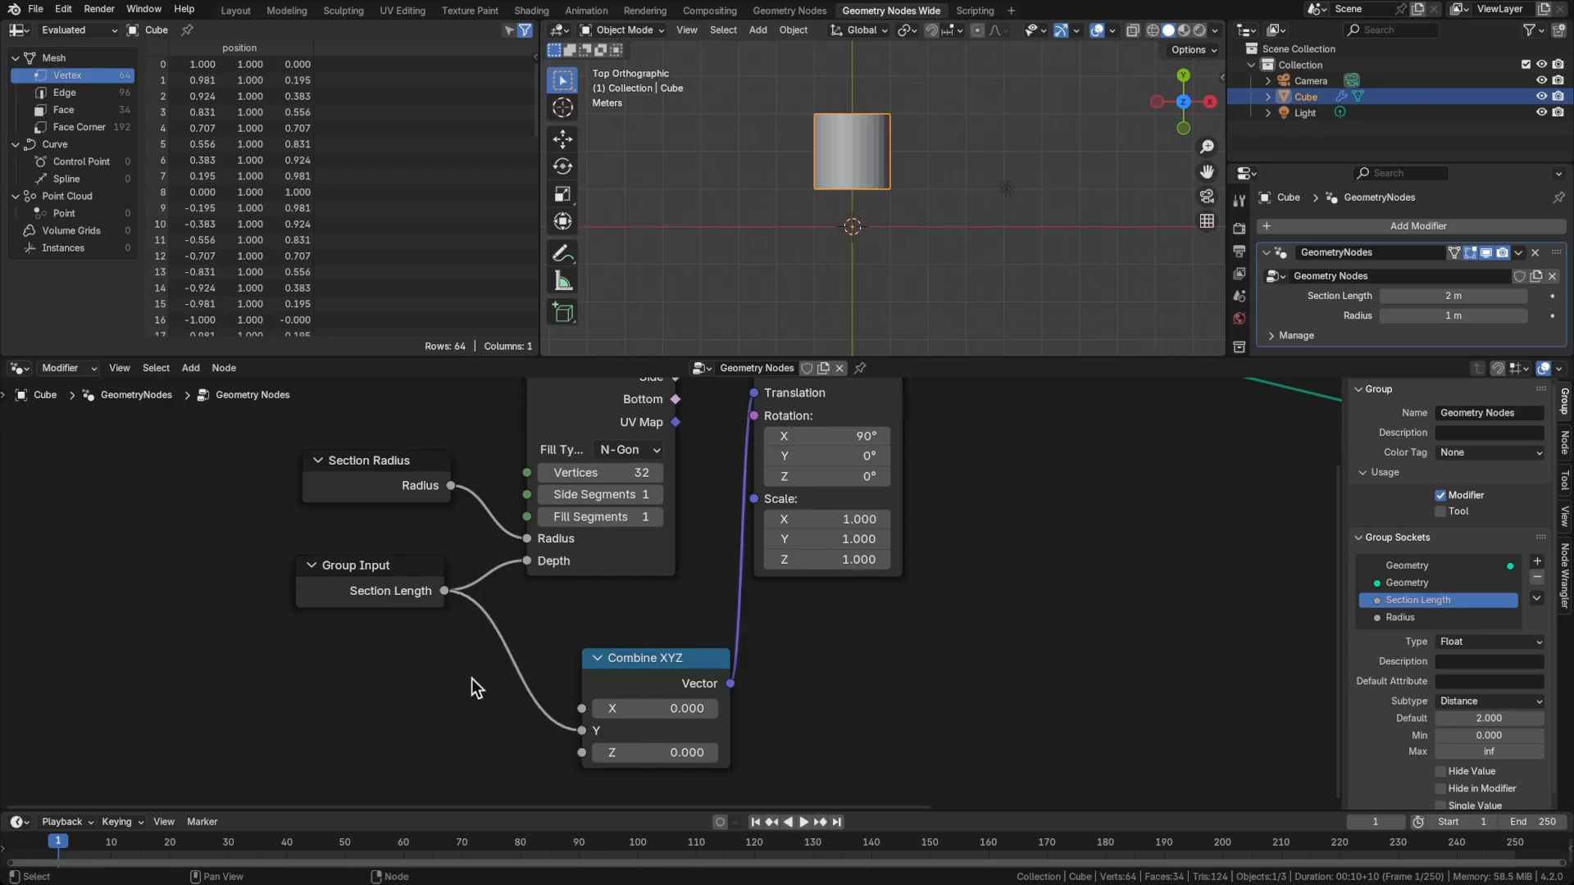
key(shift+a)
text(math)
key(Return)
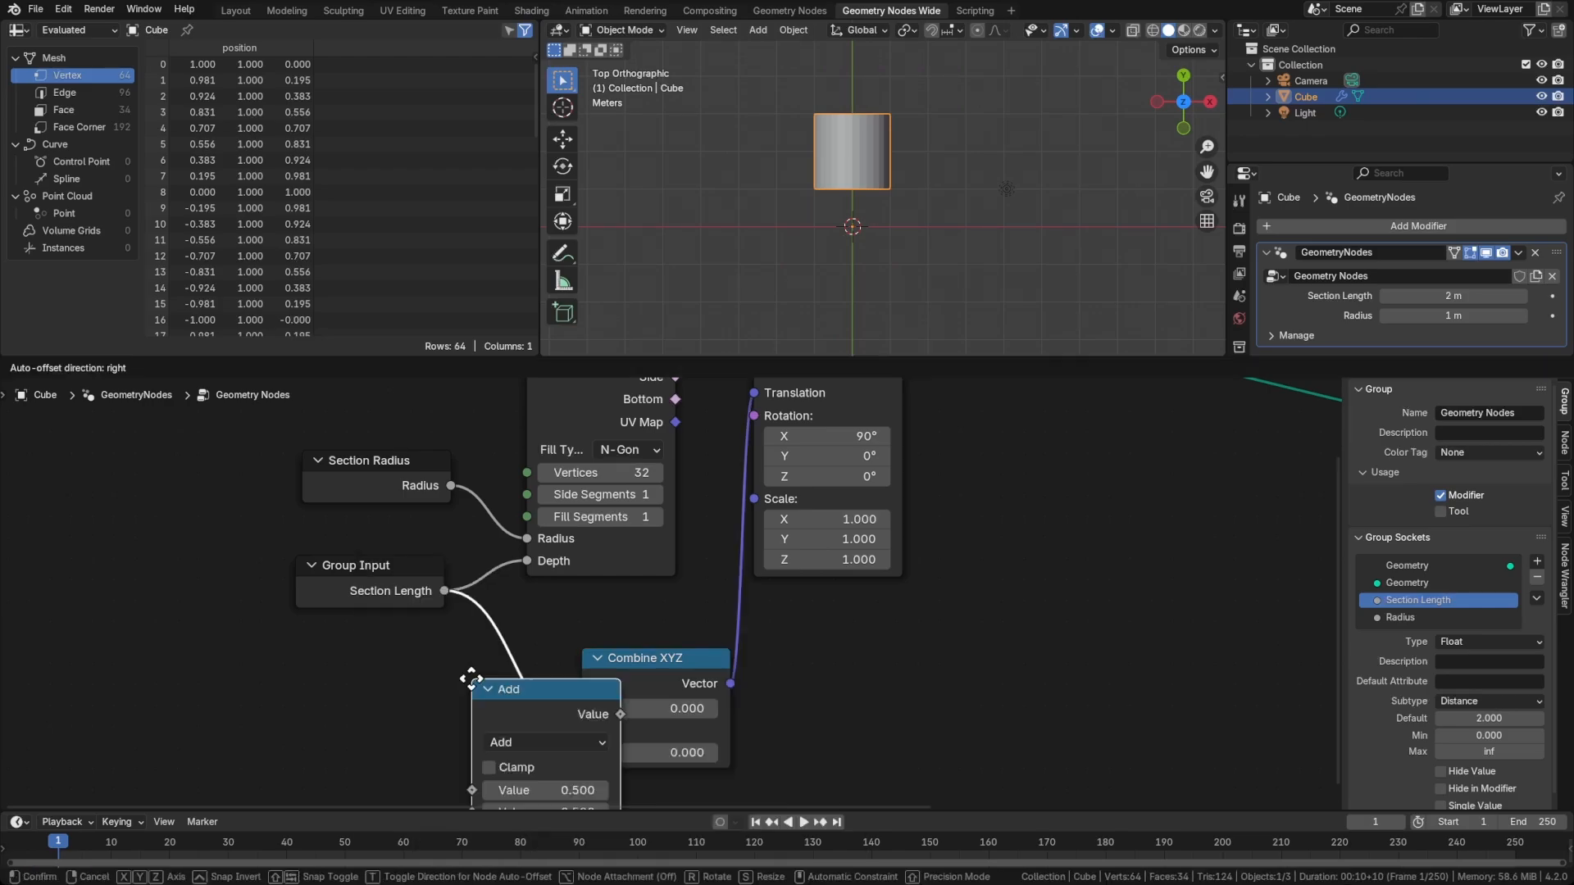
click(441, 631)
click(528, 687)
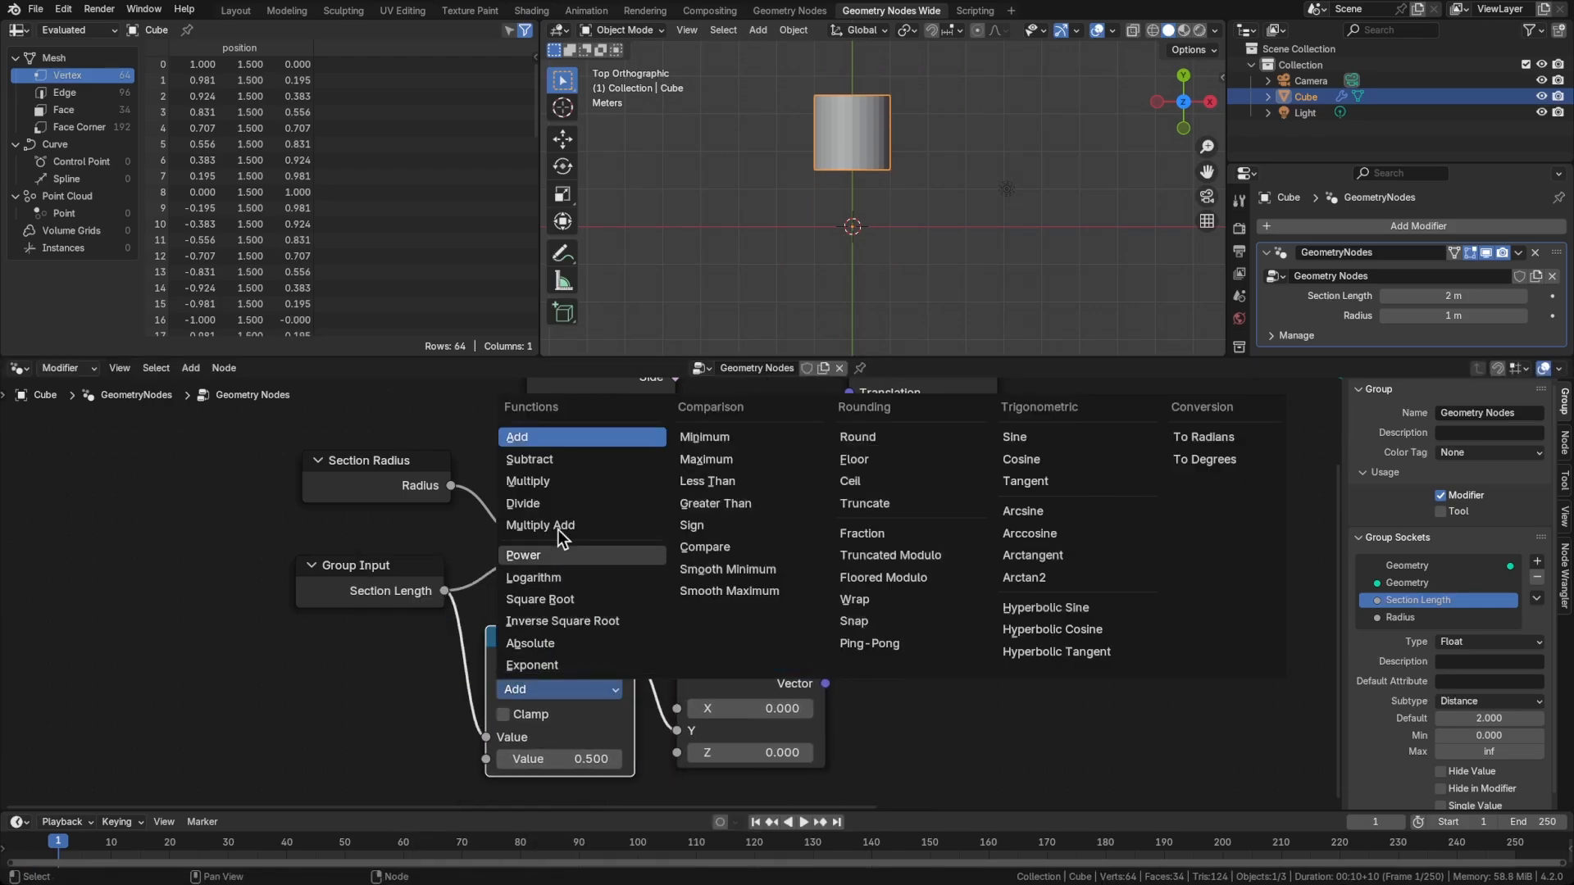
click(557, 504)
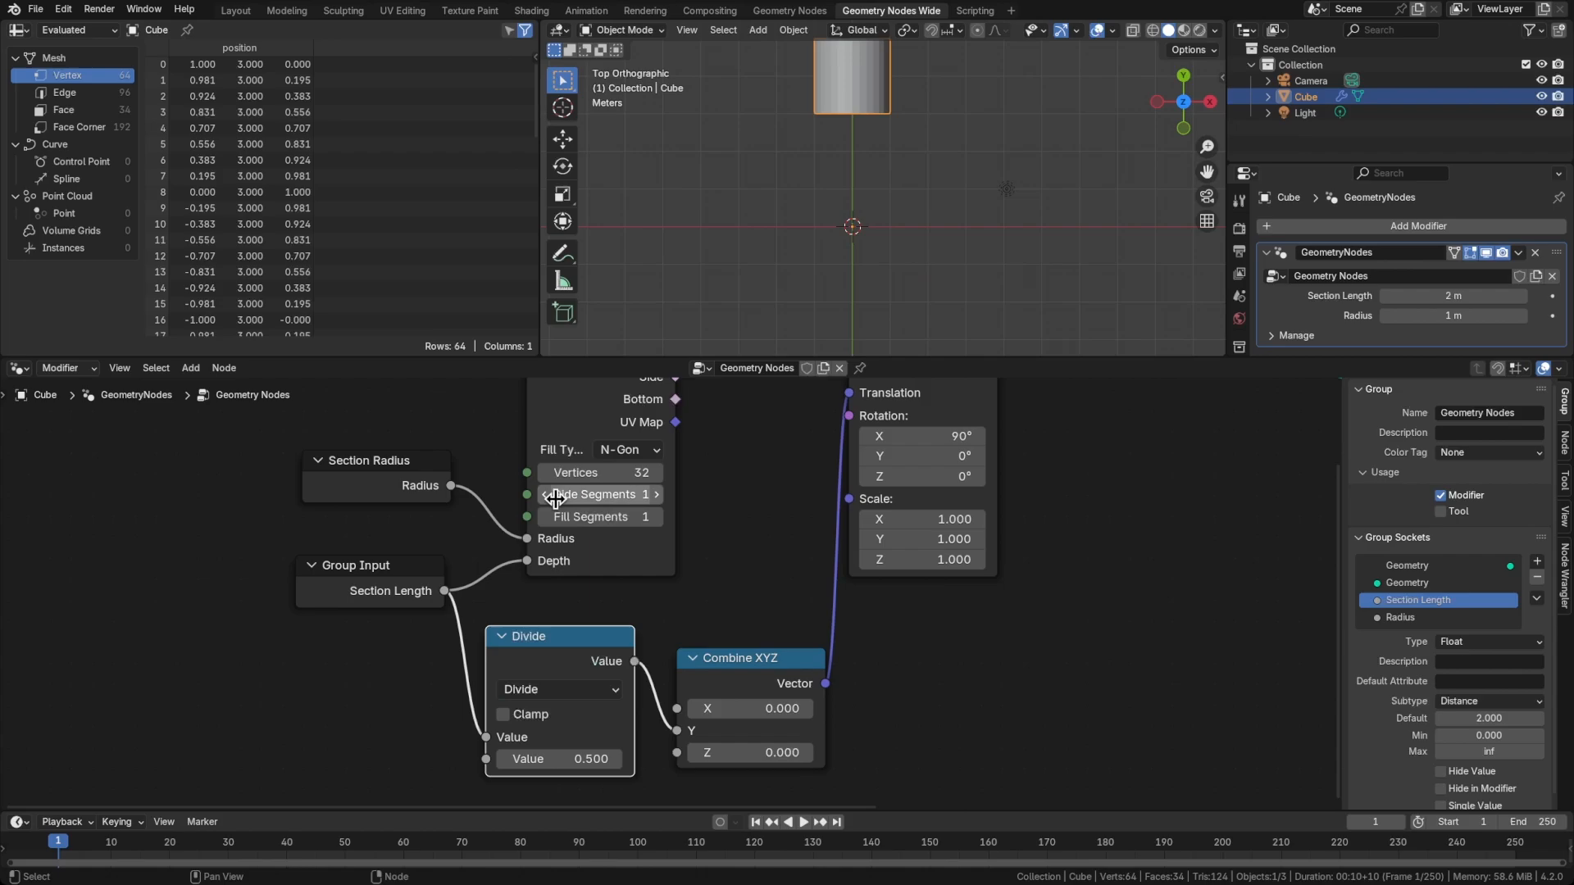
click(570, 758)
text(2)
key(Return)
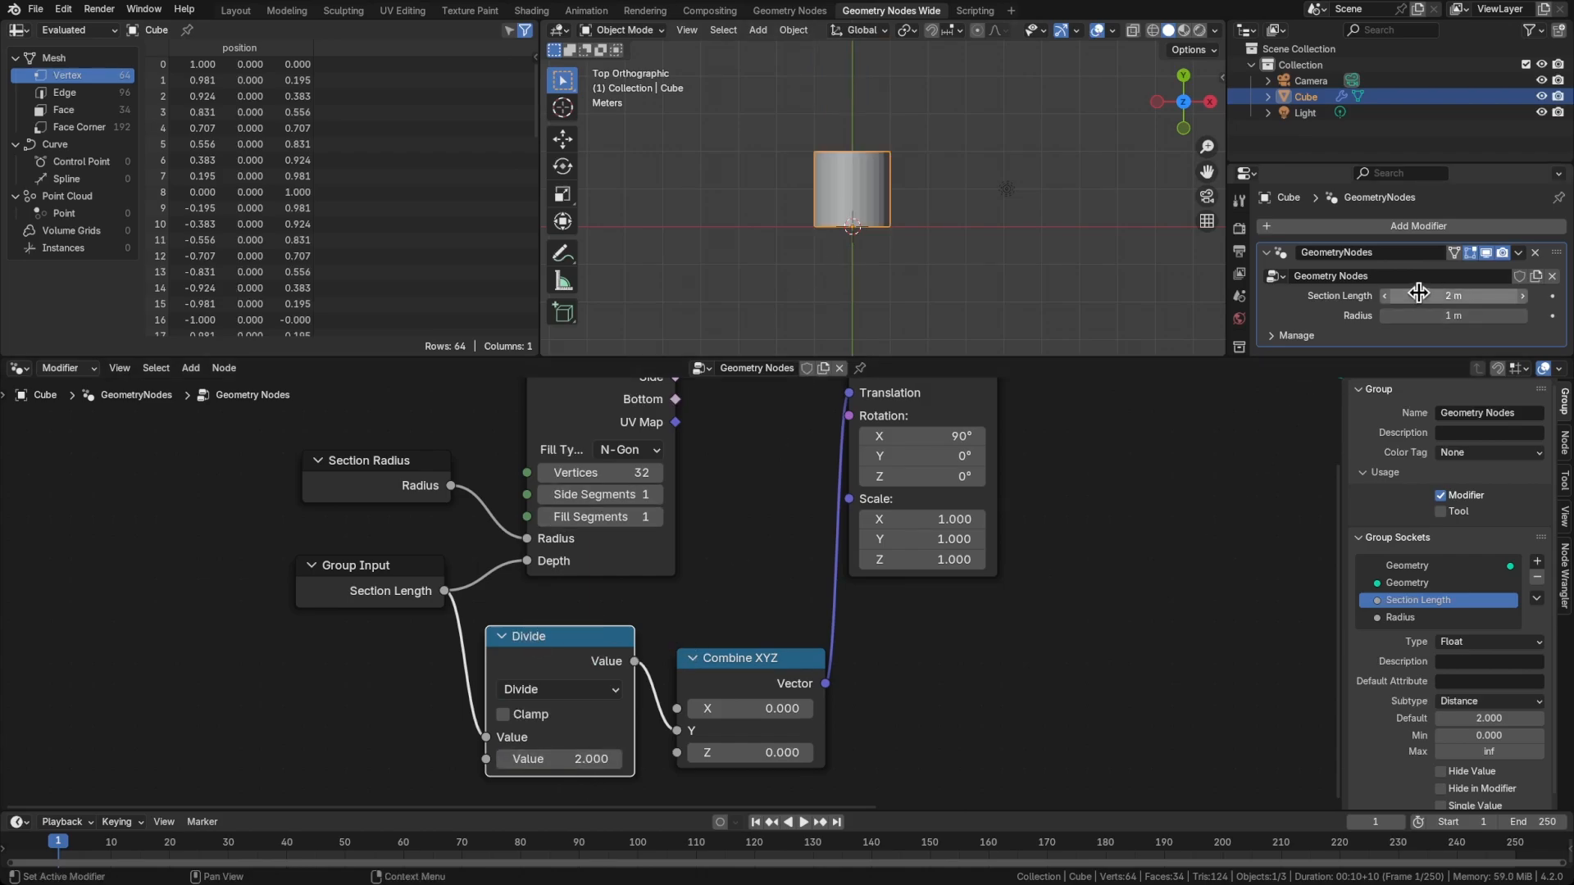
Test the Section Length with increasing values up to 100 m and inspect how the cylinder extends from the origin
drag(1417, 293, 1516, 293)
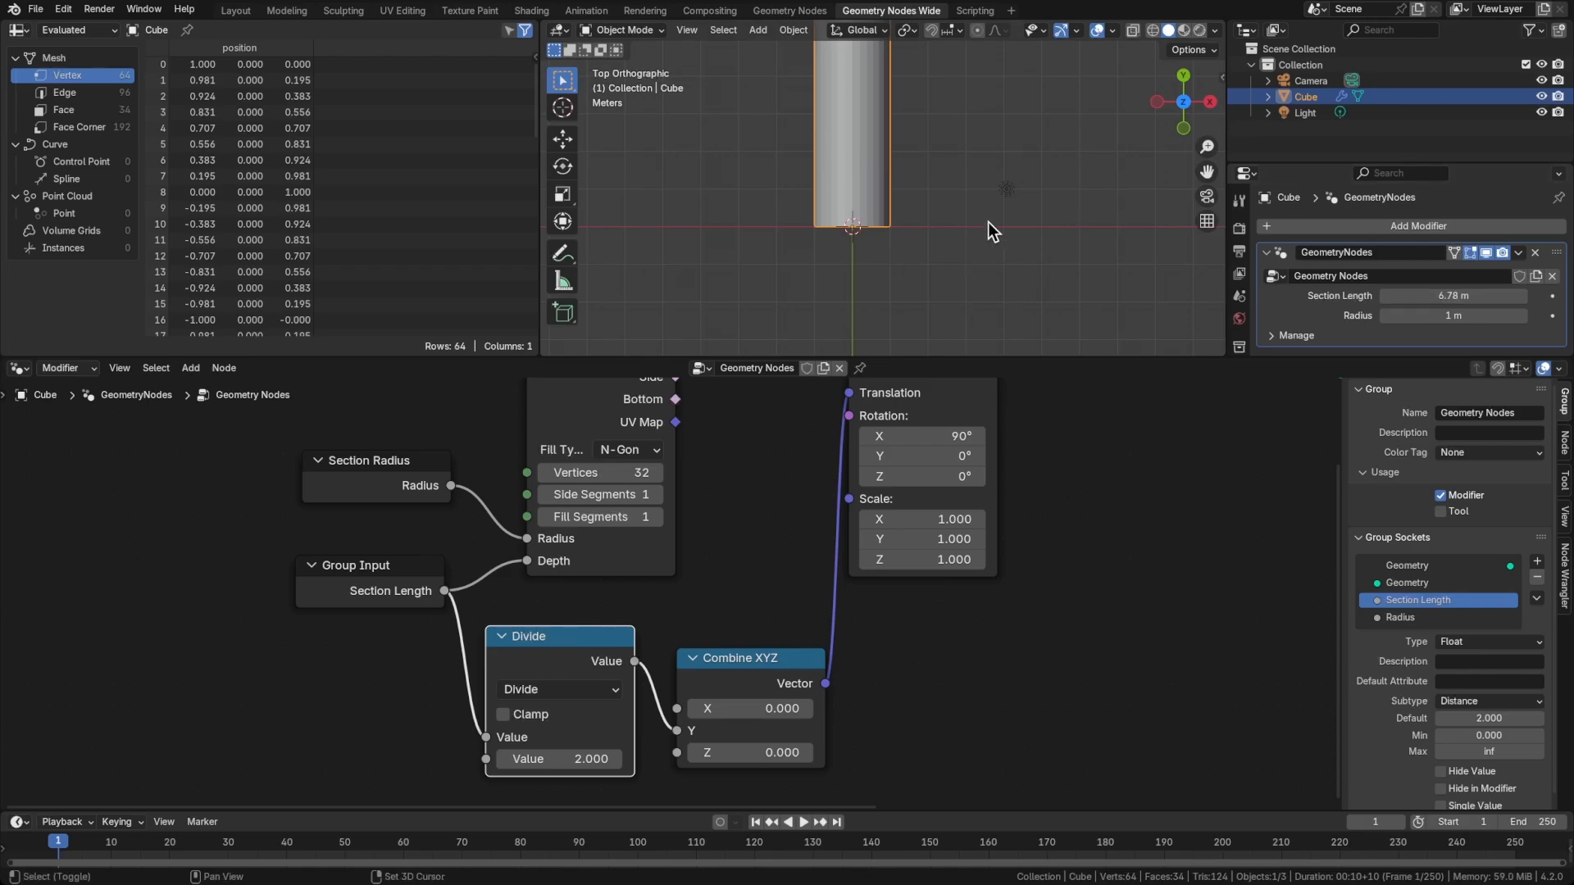
middle_drag(987, 223, 909, 246)
drag(1393, 296, 1516, 295)
click(1426, 296)
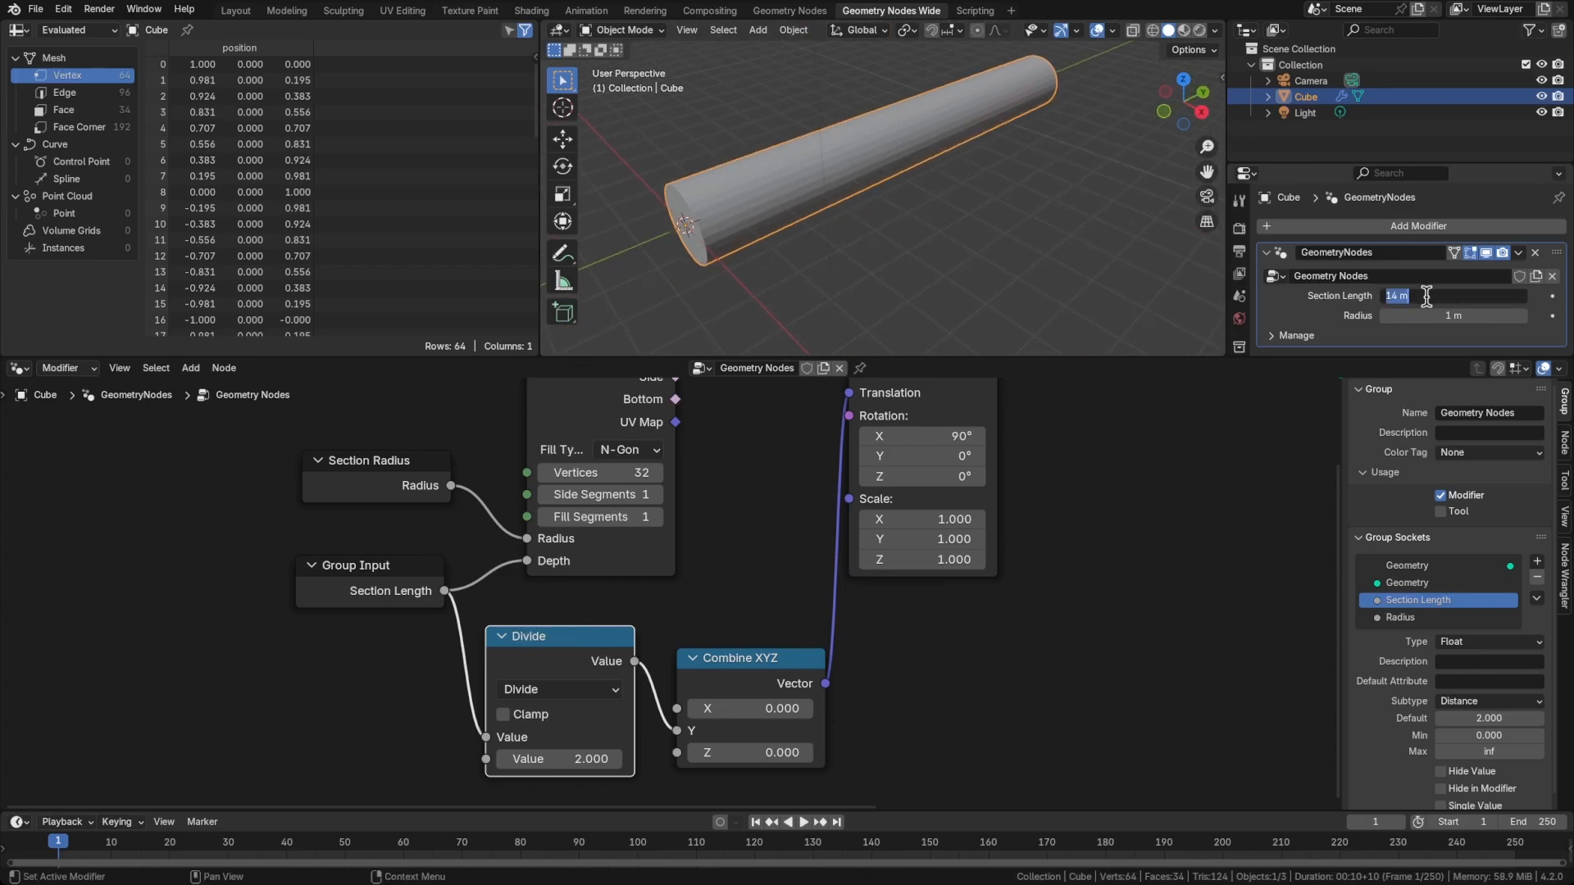
text(100)
key(Return)
scroll(838, 268, down, 5)
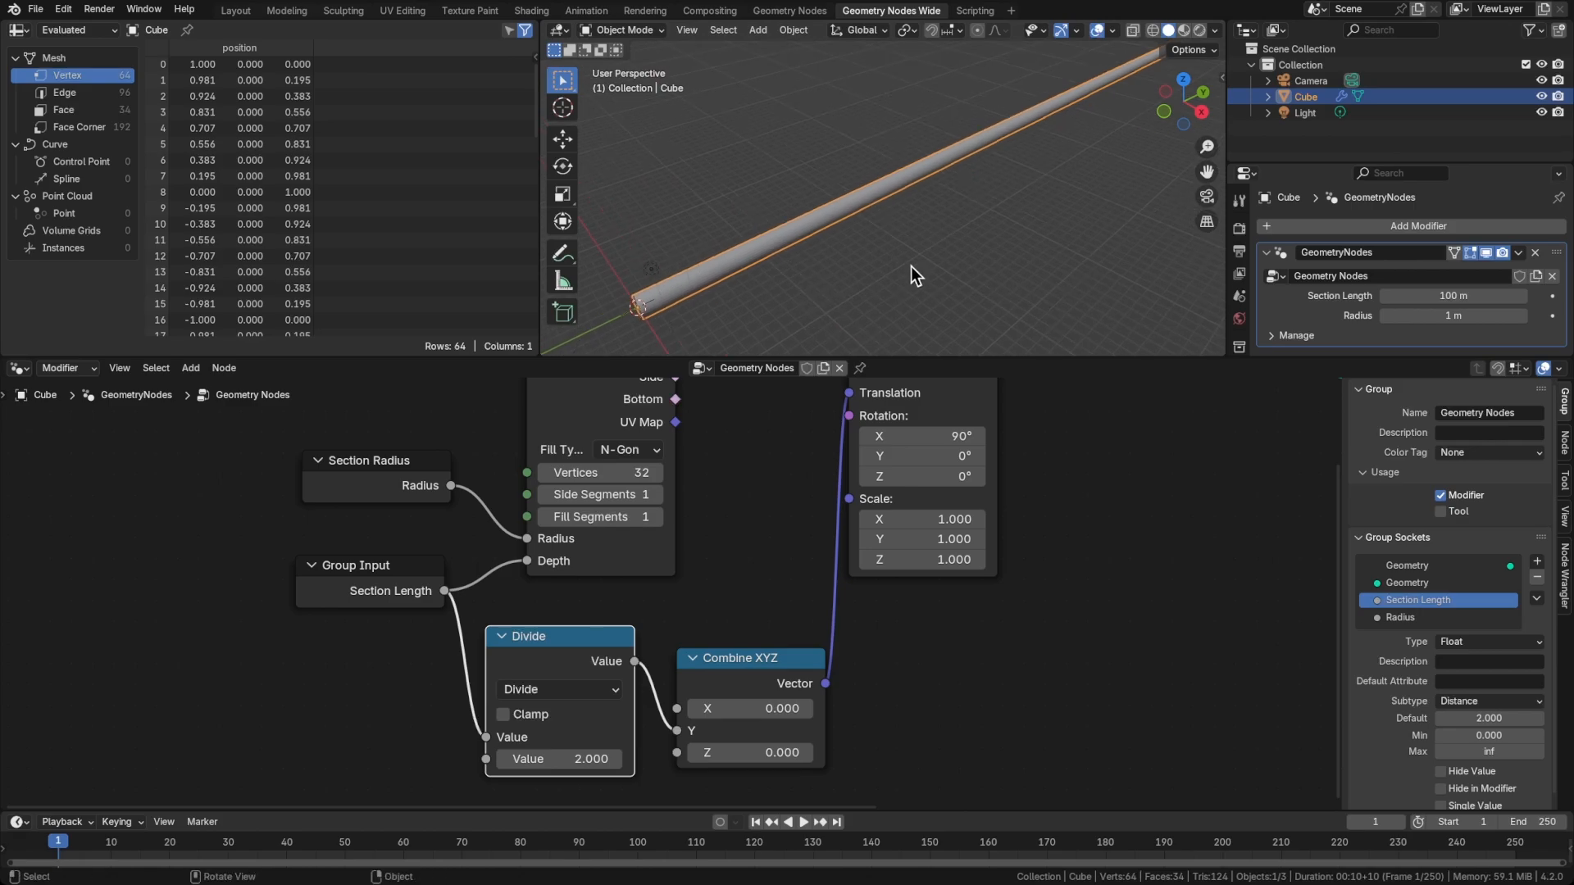
scroll(911, 258, up, 6)
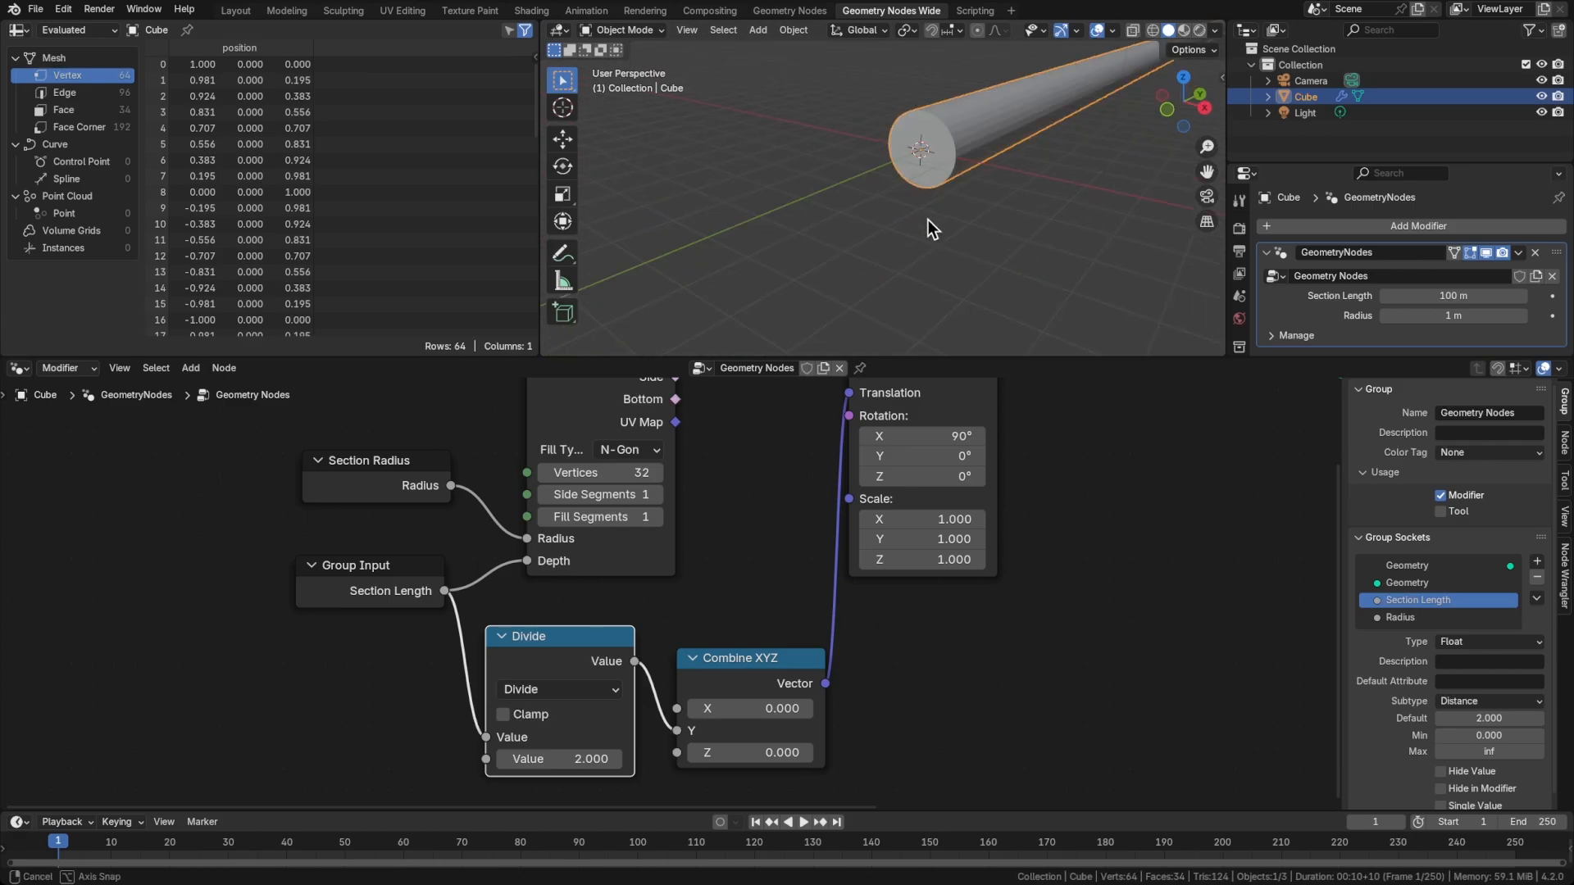
Save the file and insert a Mesh to Volume node between Transform Geometry and Group Output
key(ctrl+s)
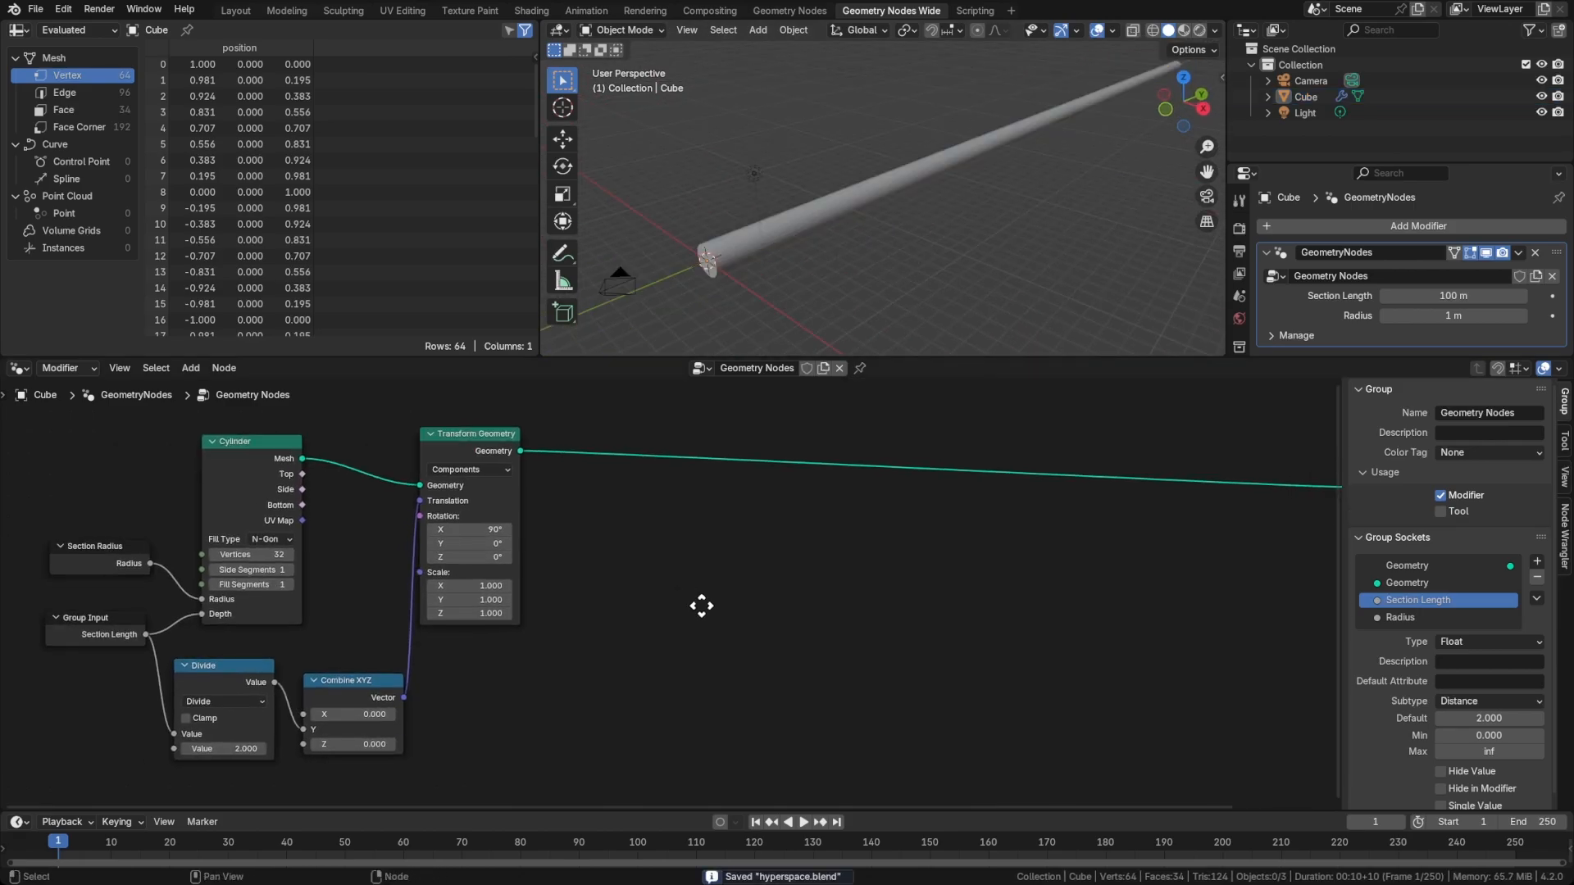
middle_drag(703, 604, 666, 615)
key(shift+a)
key(Escape)
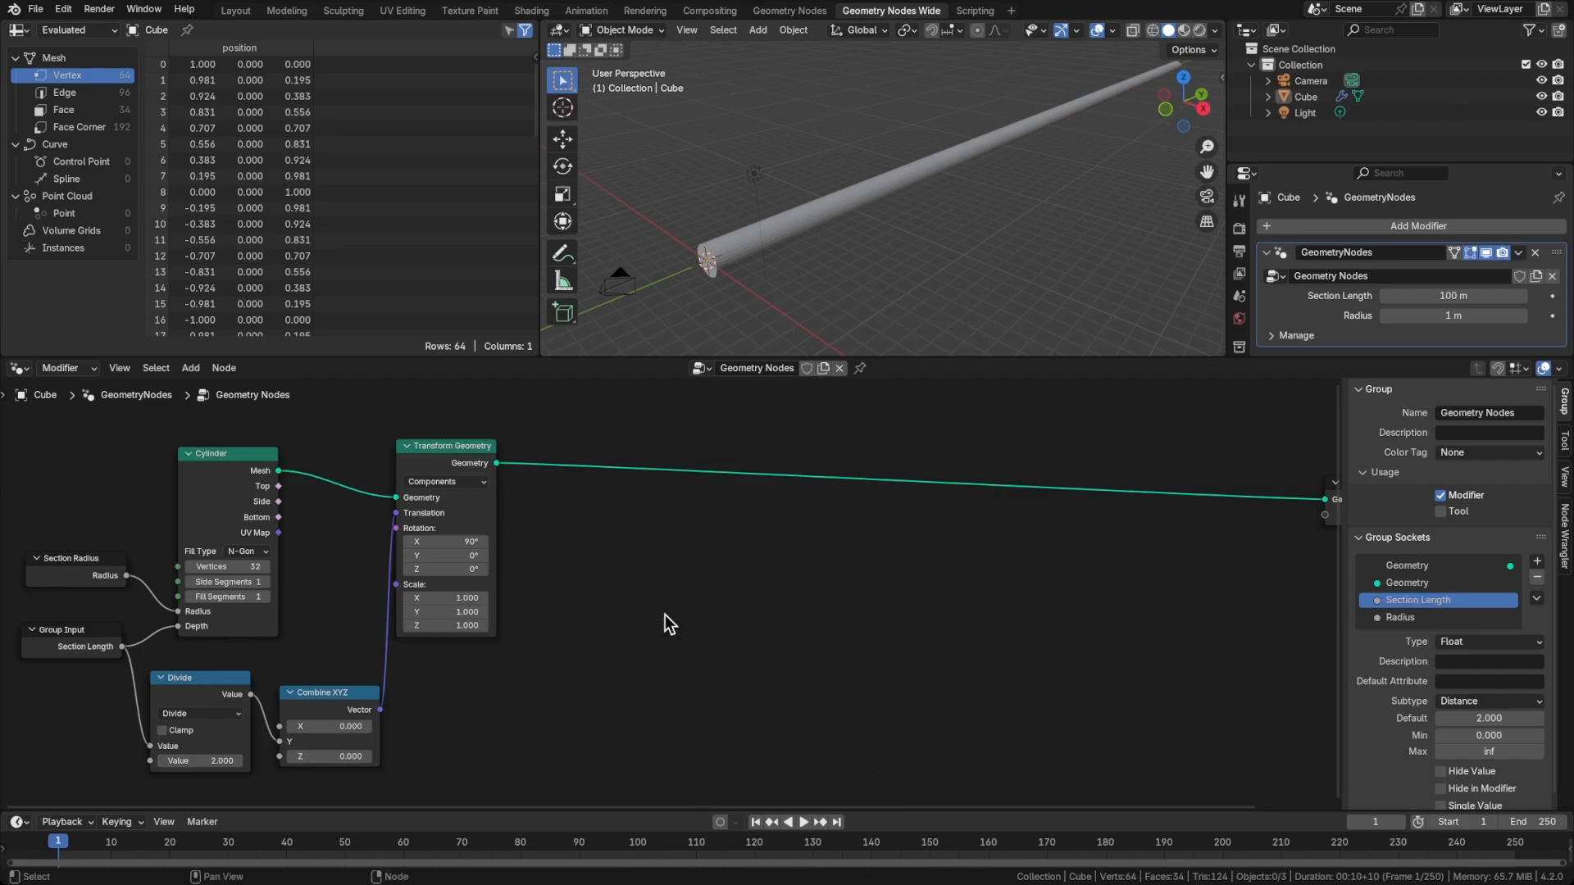
key(shift+a)
text(meshtov)
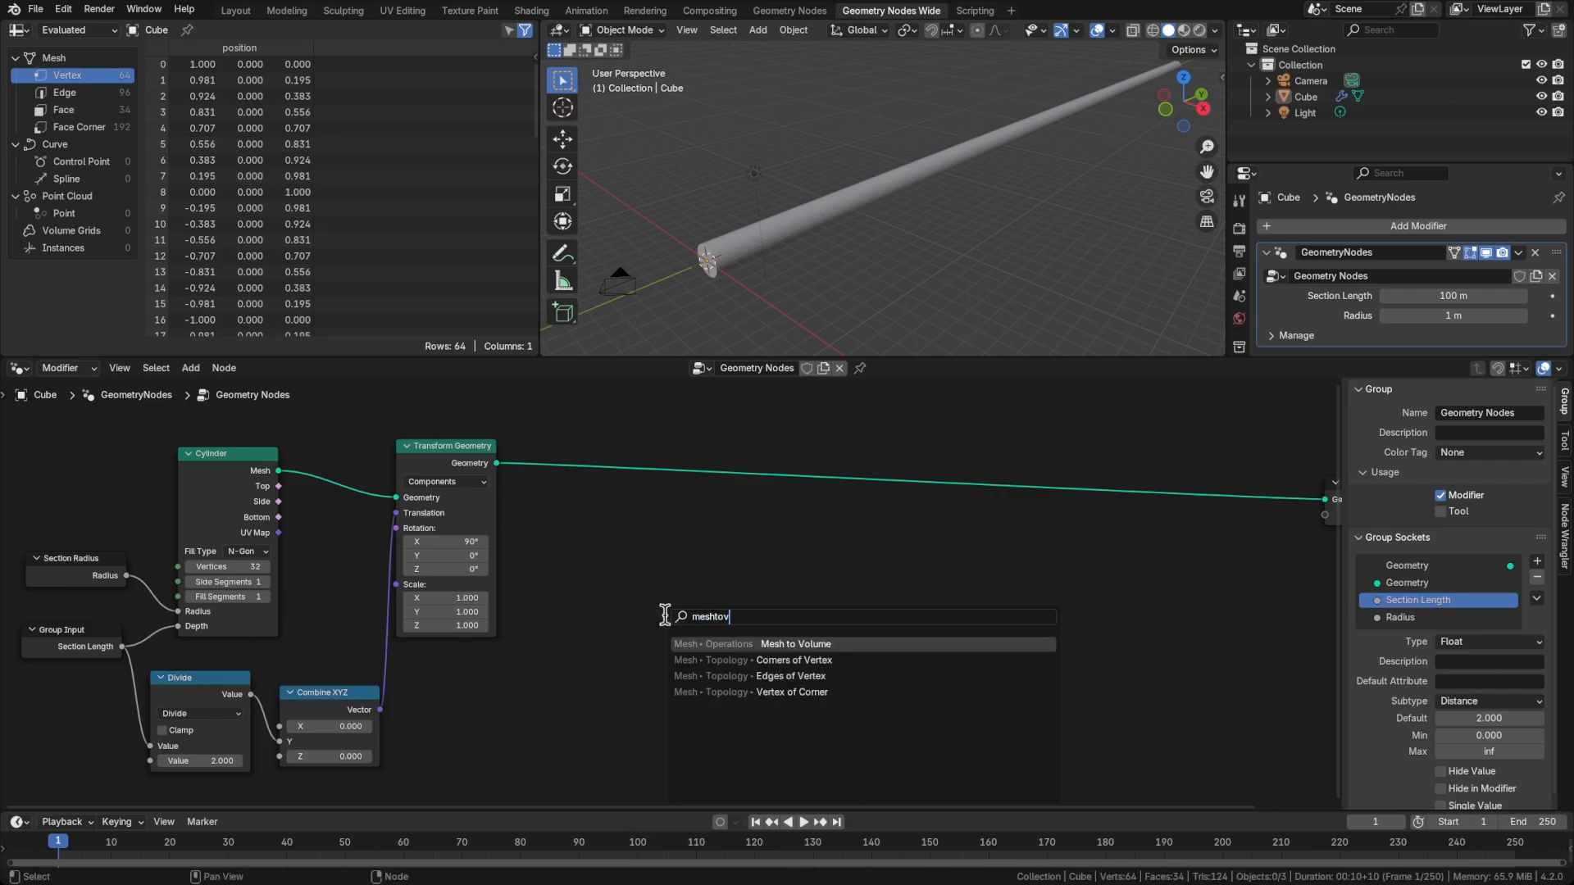
key(Return)
click(564, 480)
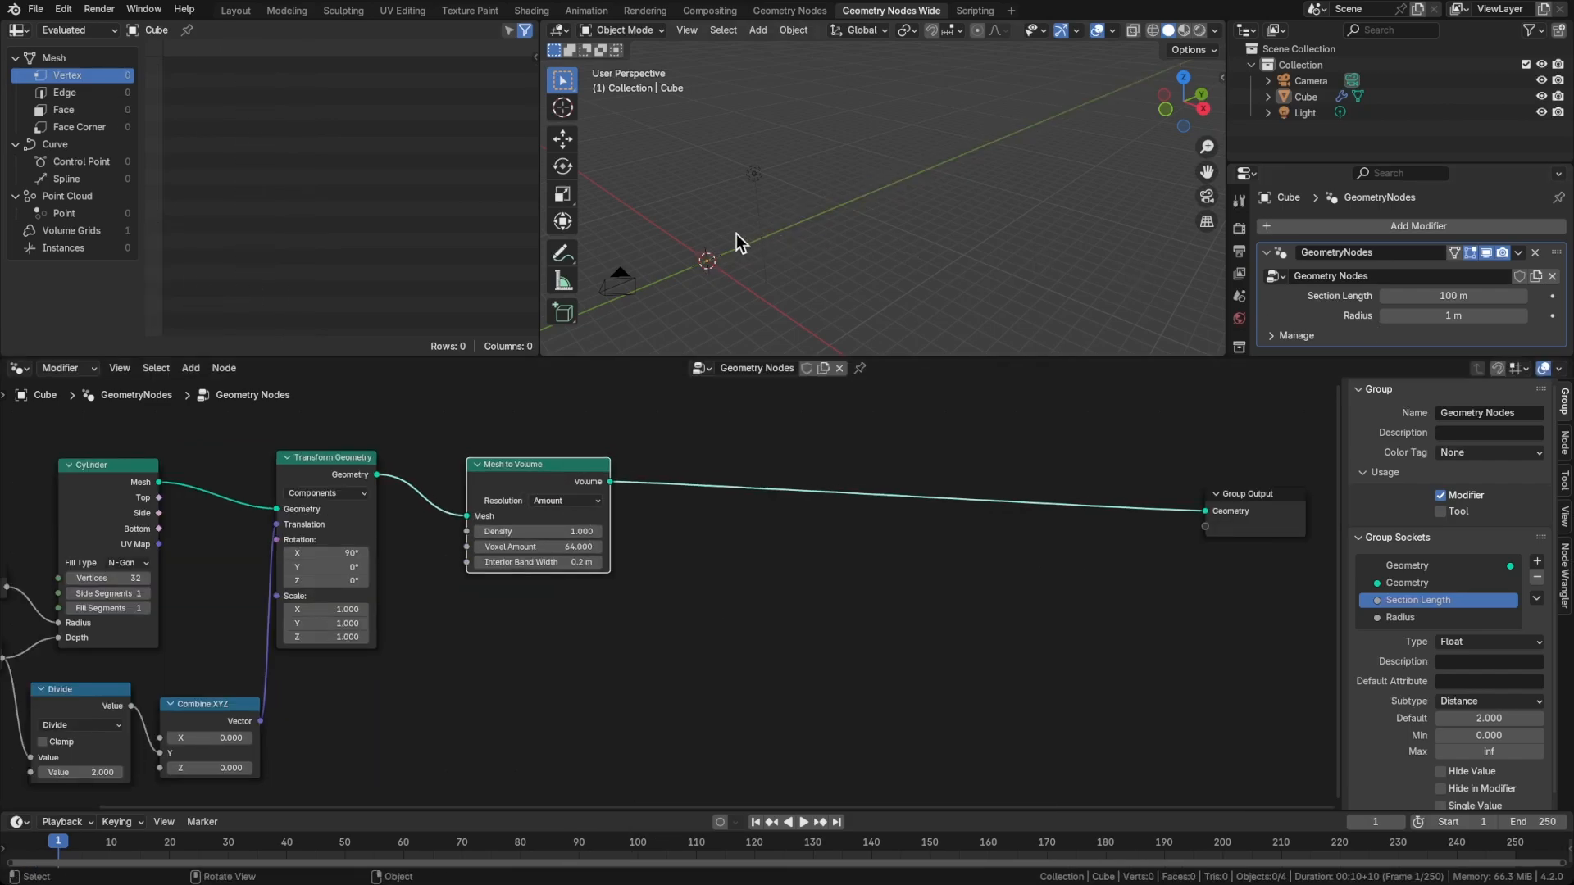
Set the modifier's Section Length to 50 m and inspect the volume in the viewport
middle_drag(759, 239, 839, 269)
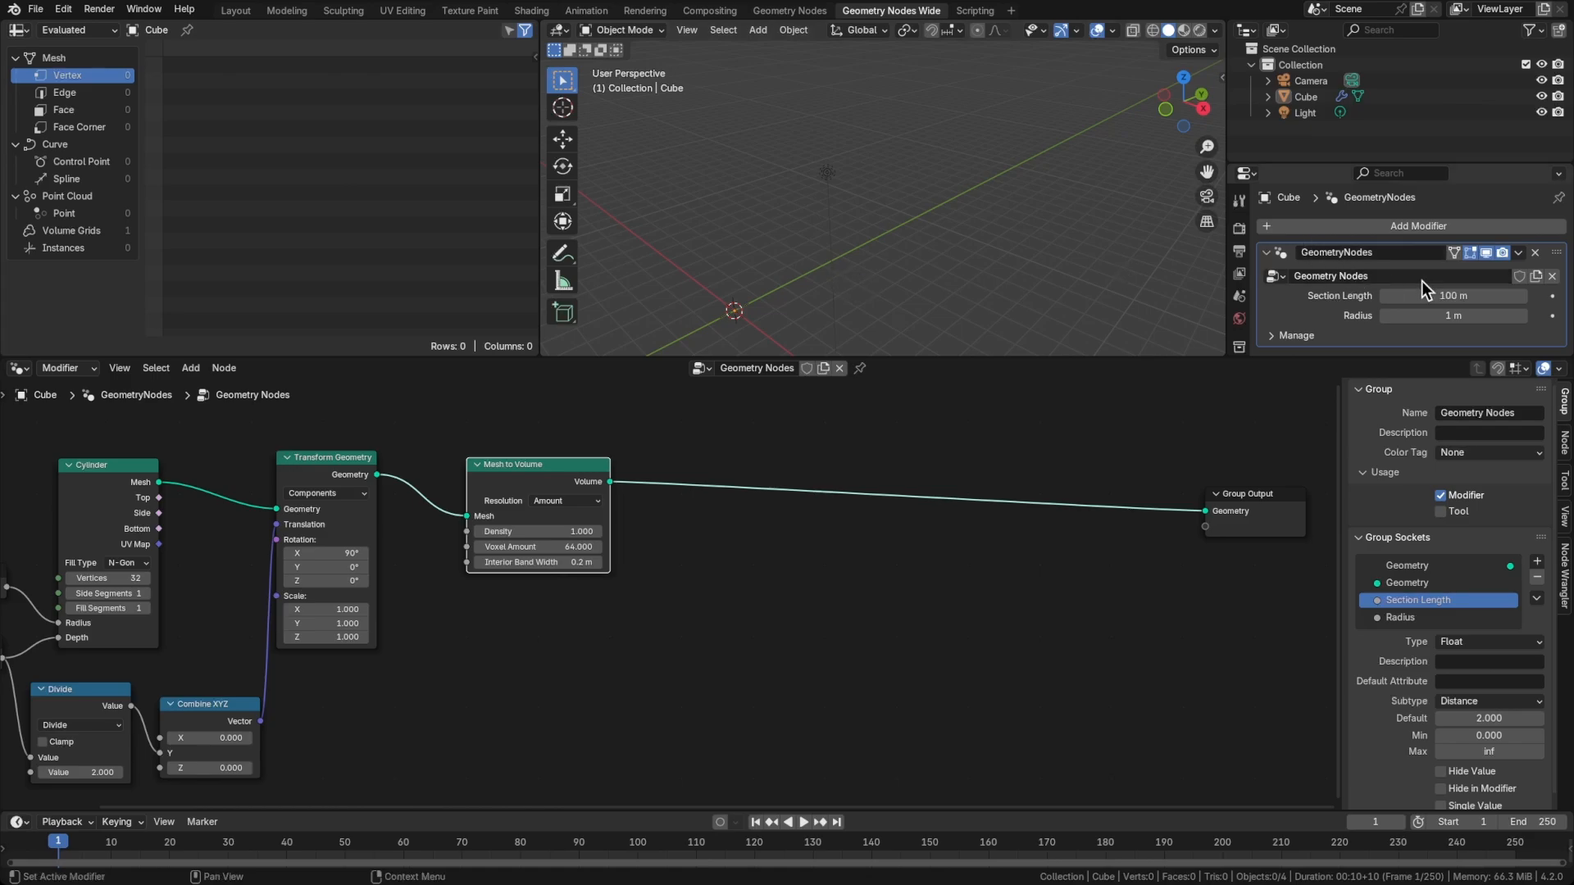
click(1445, 293)
text(50)
key(Return)
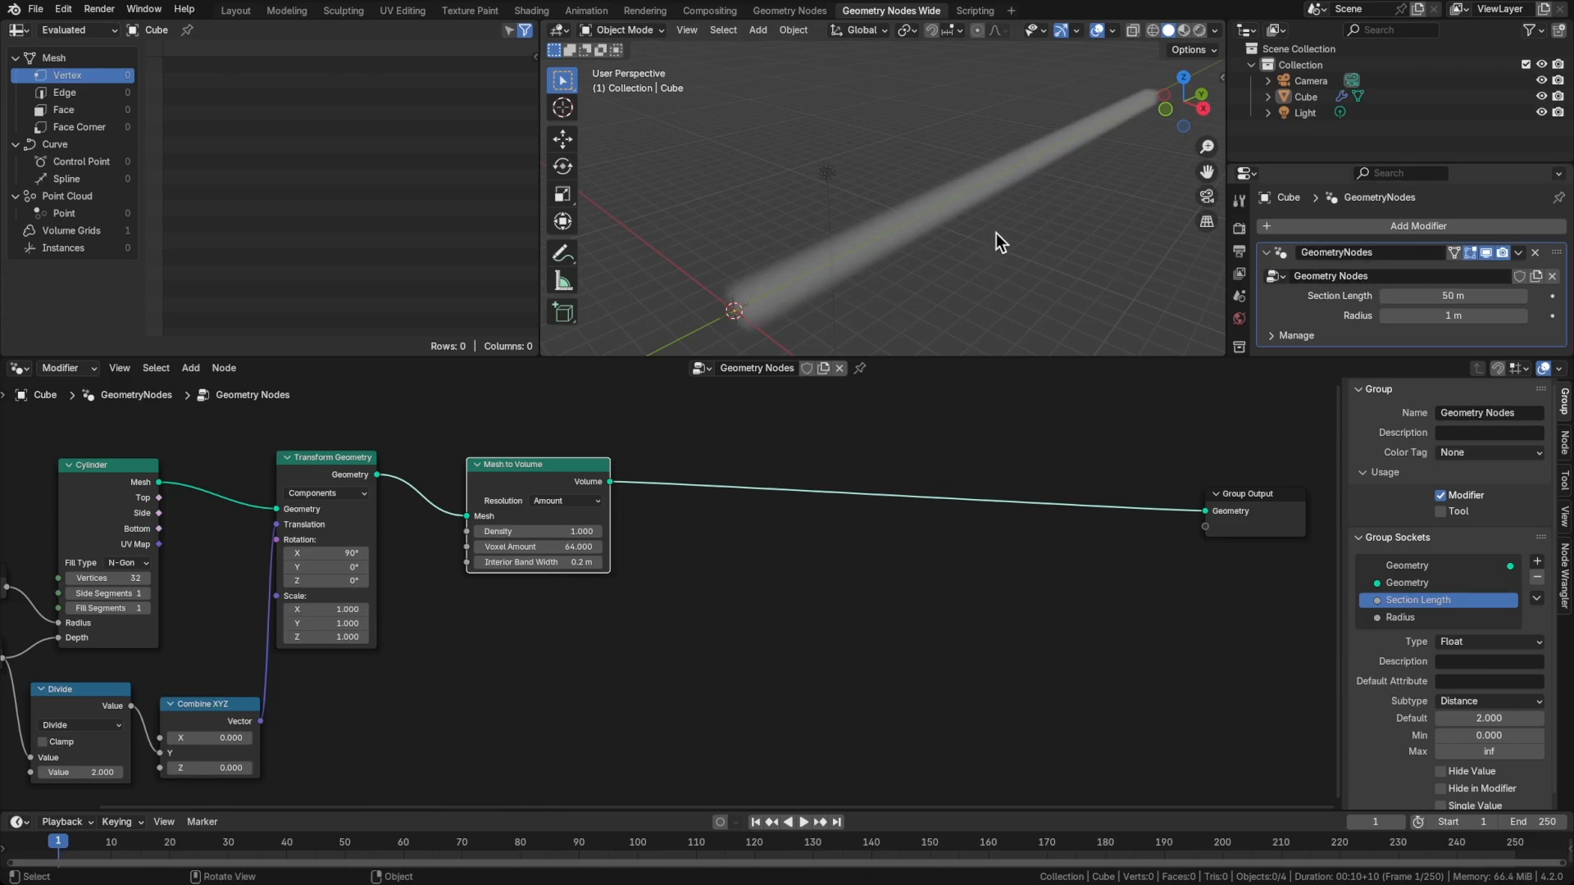
middle_drag(995, 233, 928, 244)
Insert a Distribute Points in Volume node between Mesh to Volume and Group Output
click(755, 508)
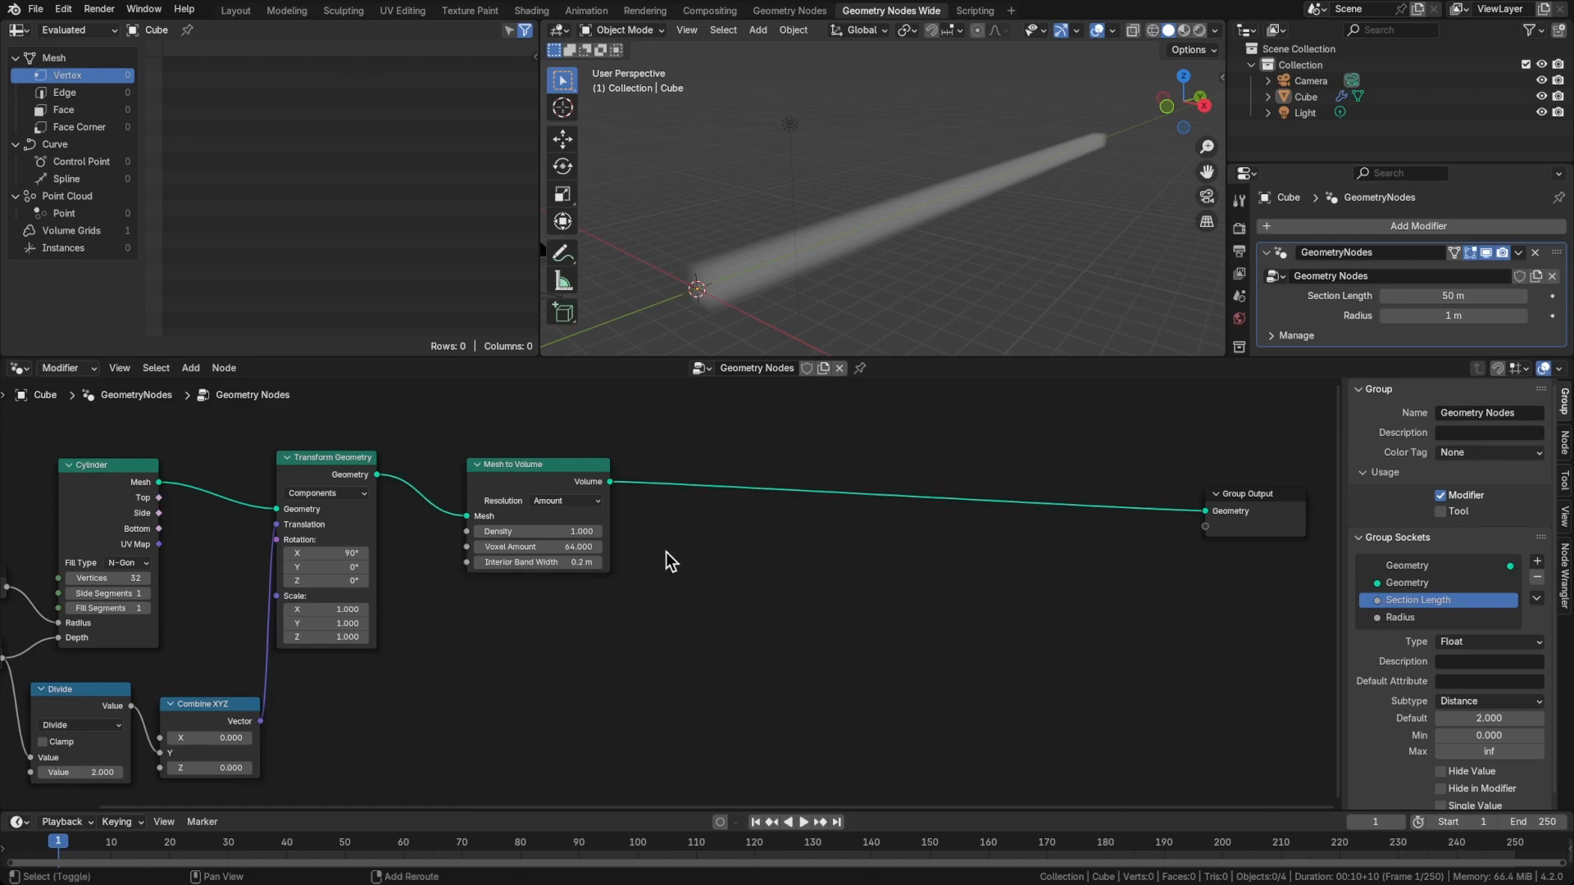
key(shift+a)
text(distr)
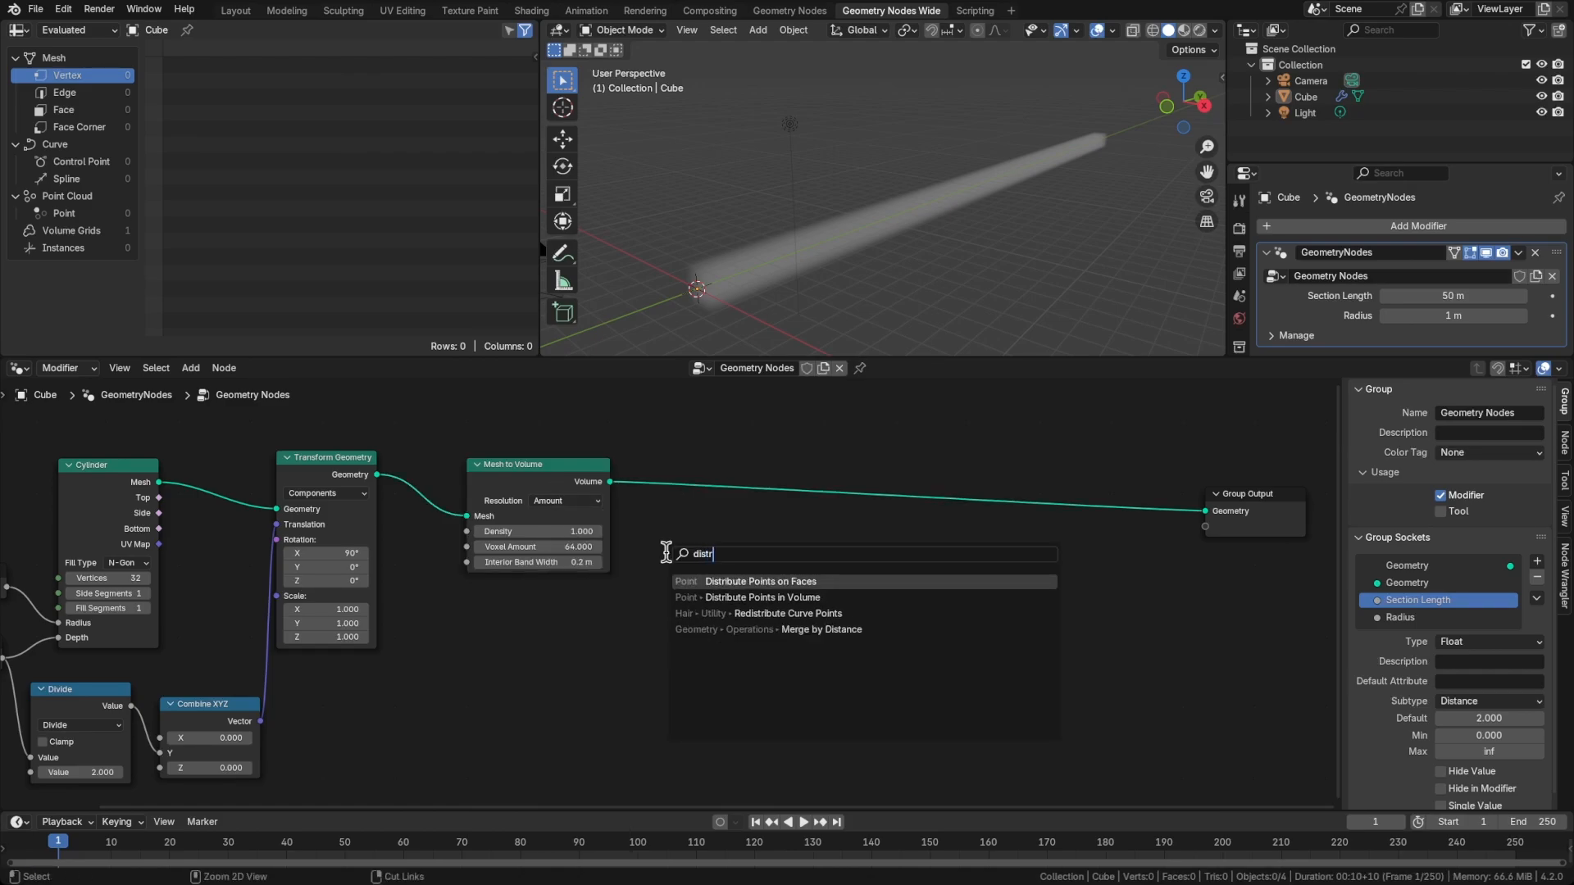
key(Down)
key(Return)
click(675, 475)
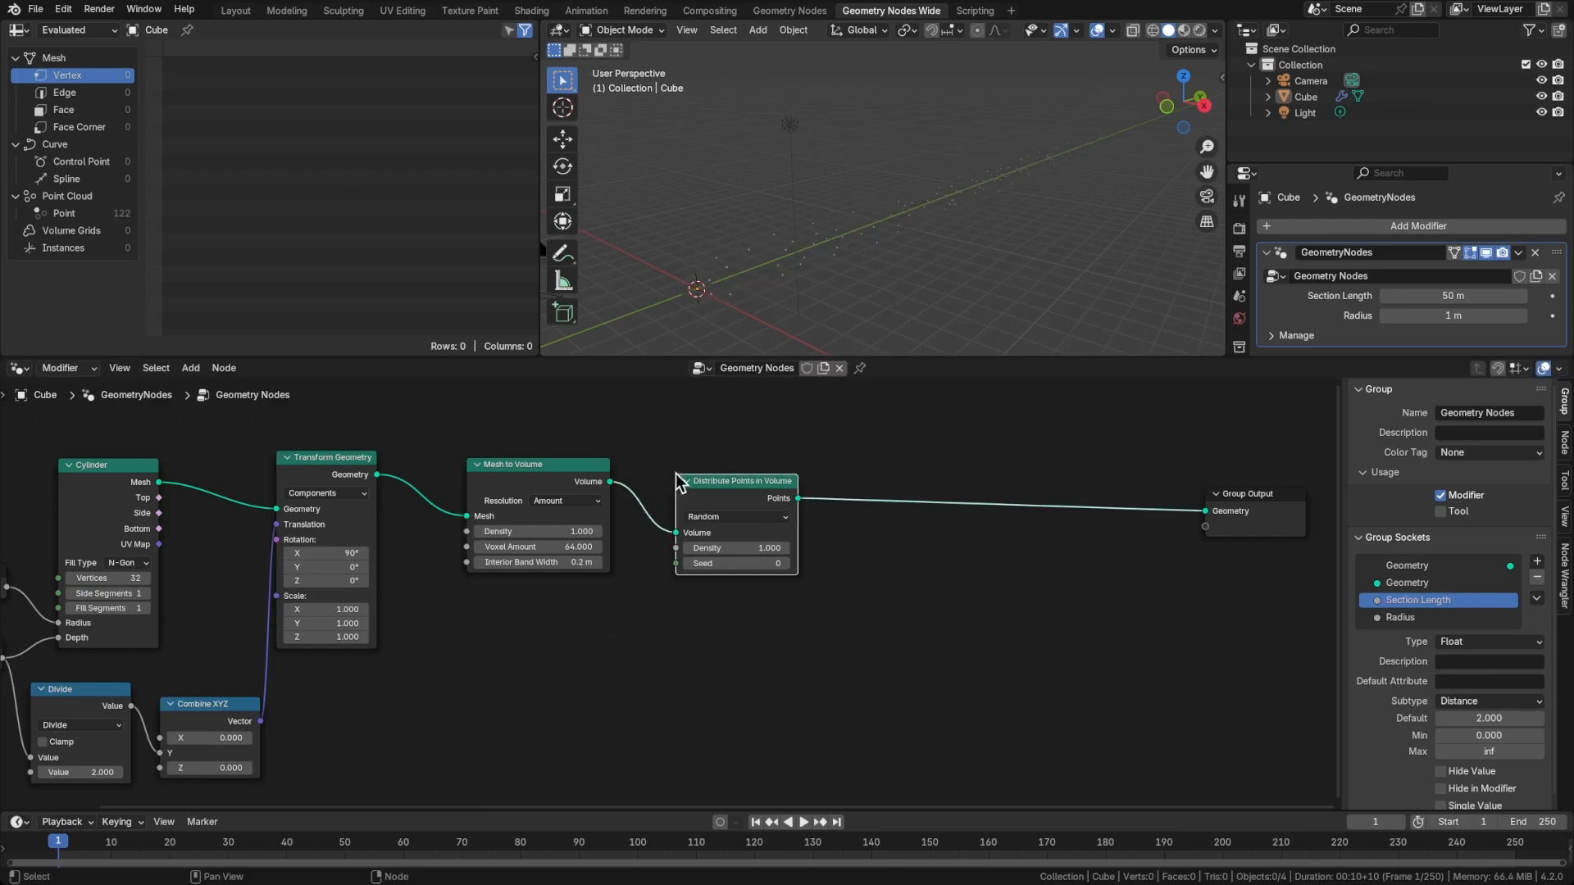
Raise the Mesh to Volume density to 1.93 and reposition the Group Output node
middle_drag(816, 305, 834, 259)
middle_drag(519, 533, 390, 515)
shift+drag(389, 516, 391, 515)
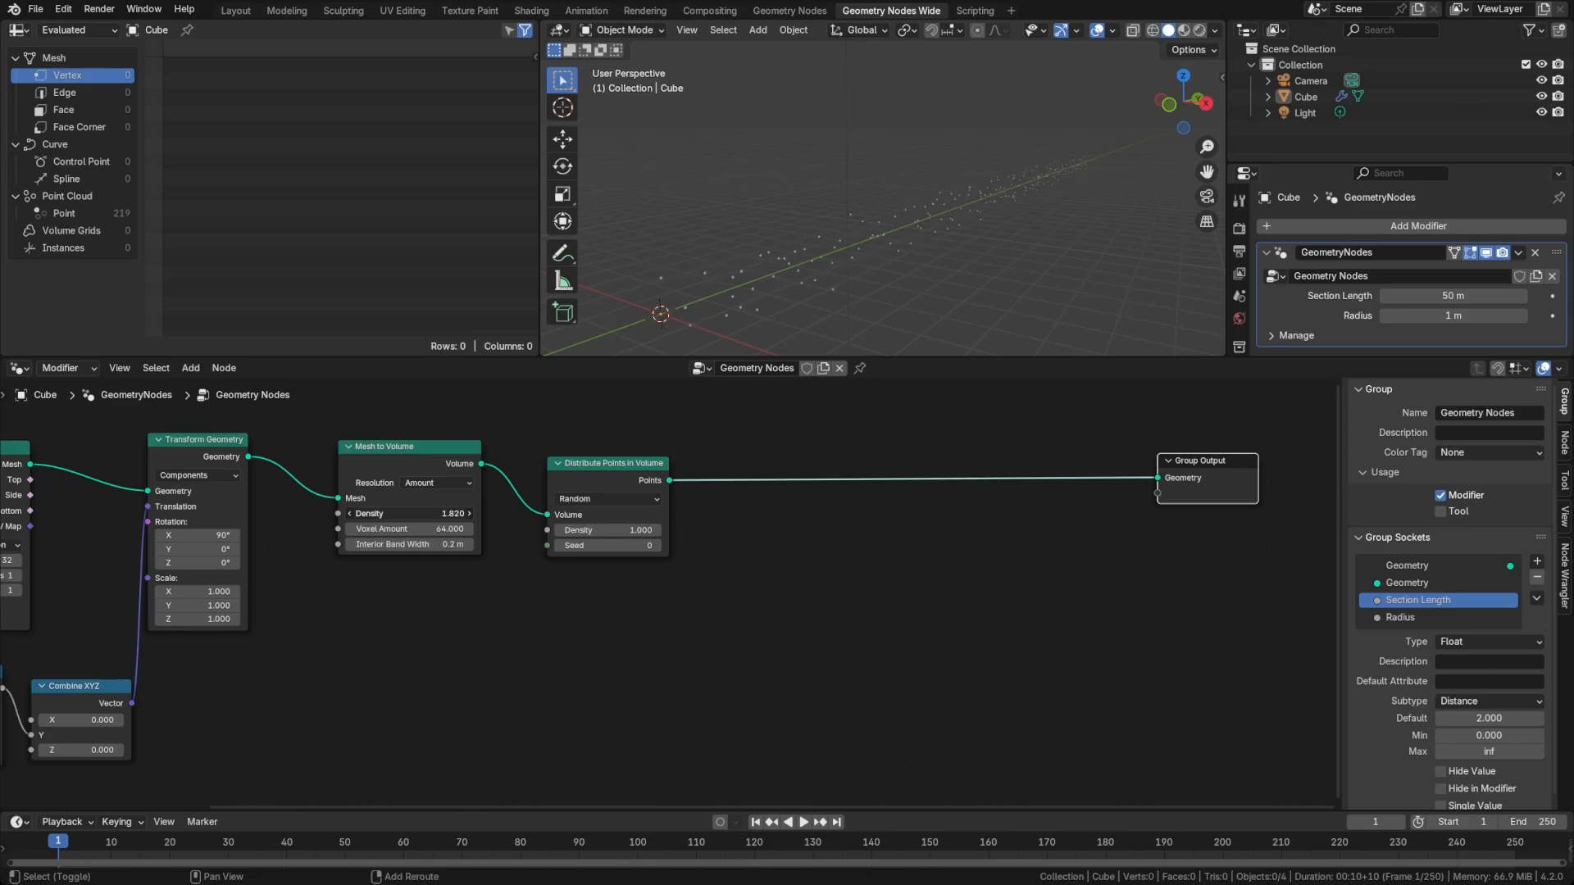
shift+drag(390, 516, 400, 515)
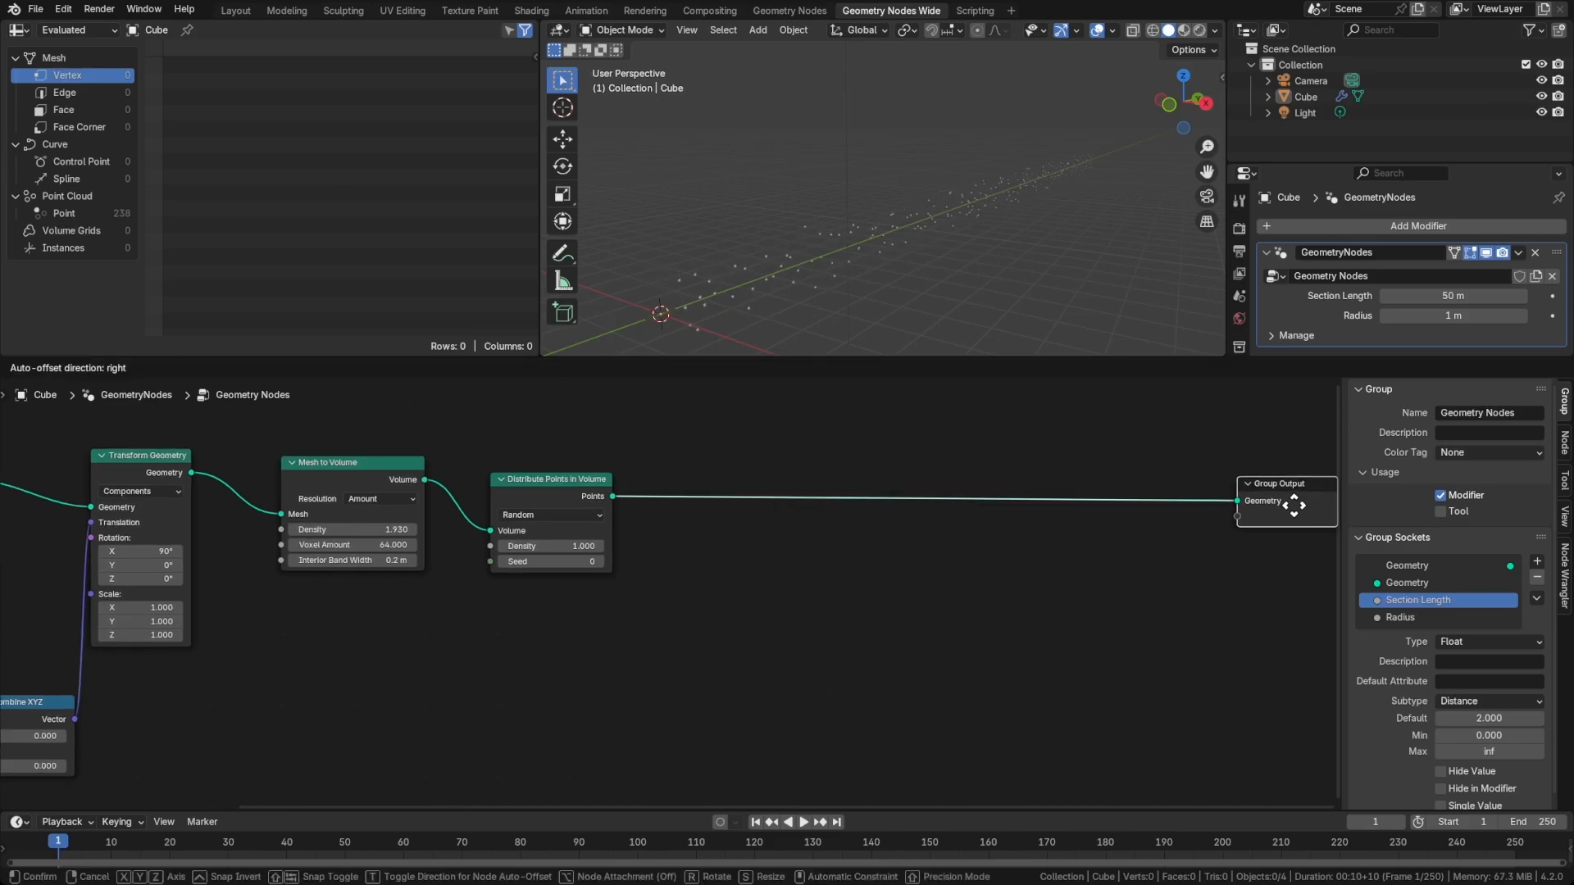
drag(1292, 504, 1273, 505)
click(943, 558)
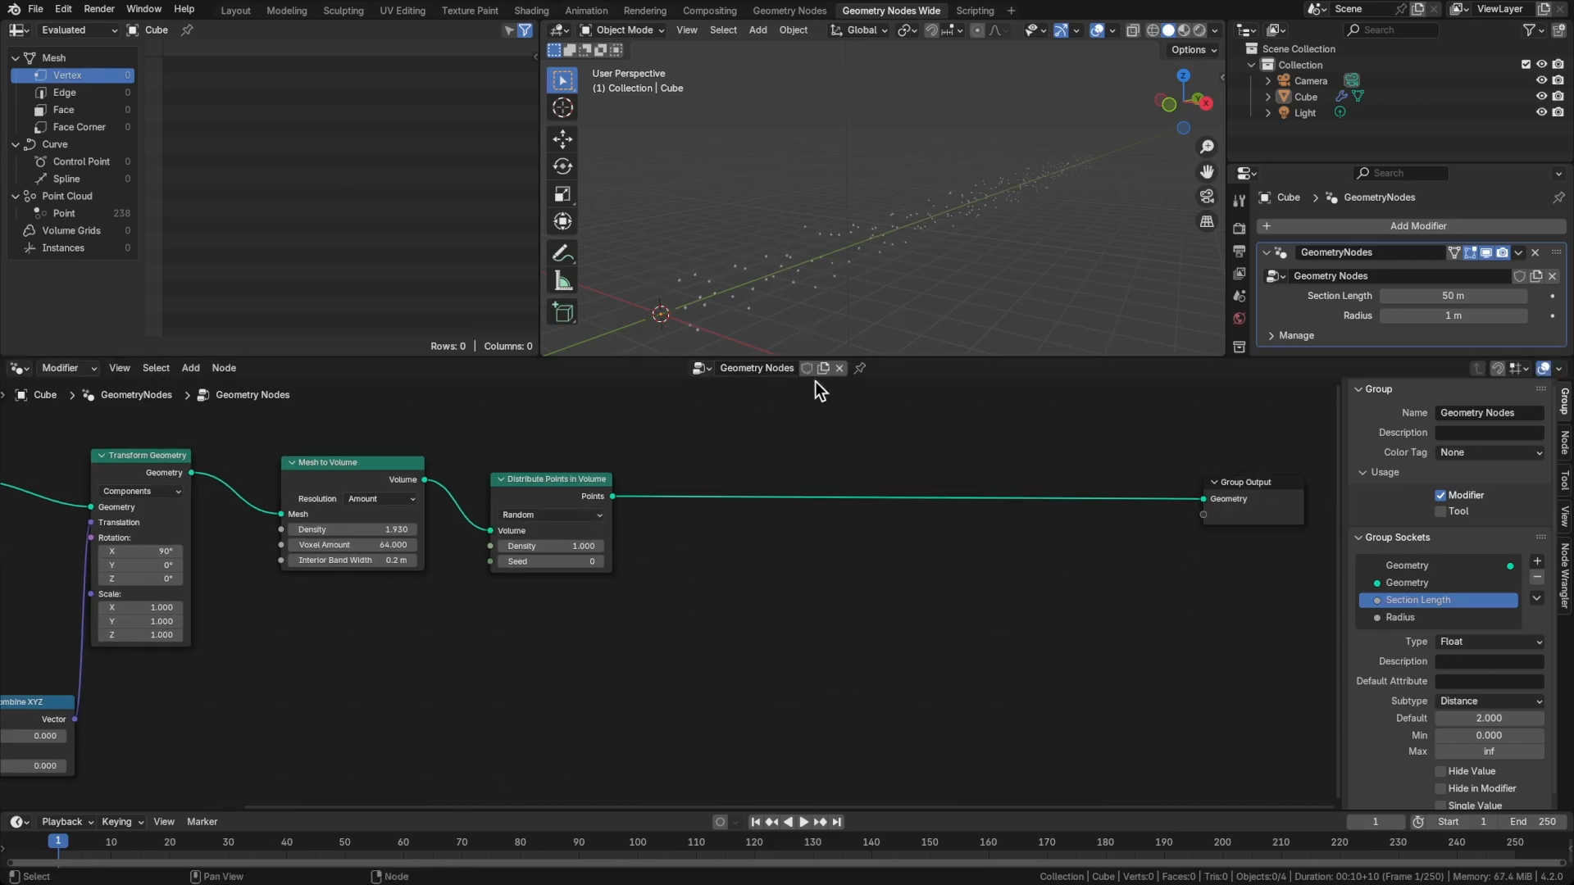
Make room before the Group Output and insert an Instance on Points node after Distribute Points in Volume
middle_drag(766, 554, 737, 550)
drag(1204, 498, 1282, 496)
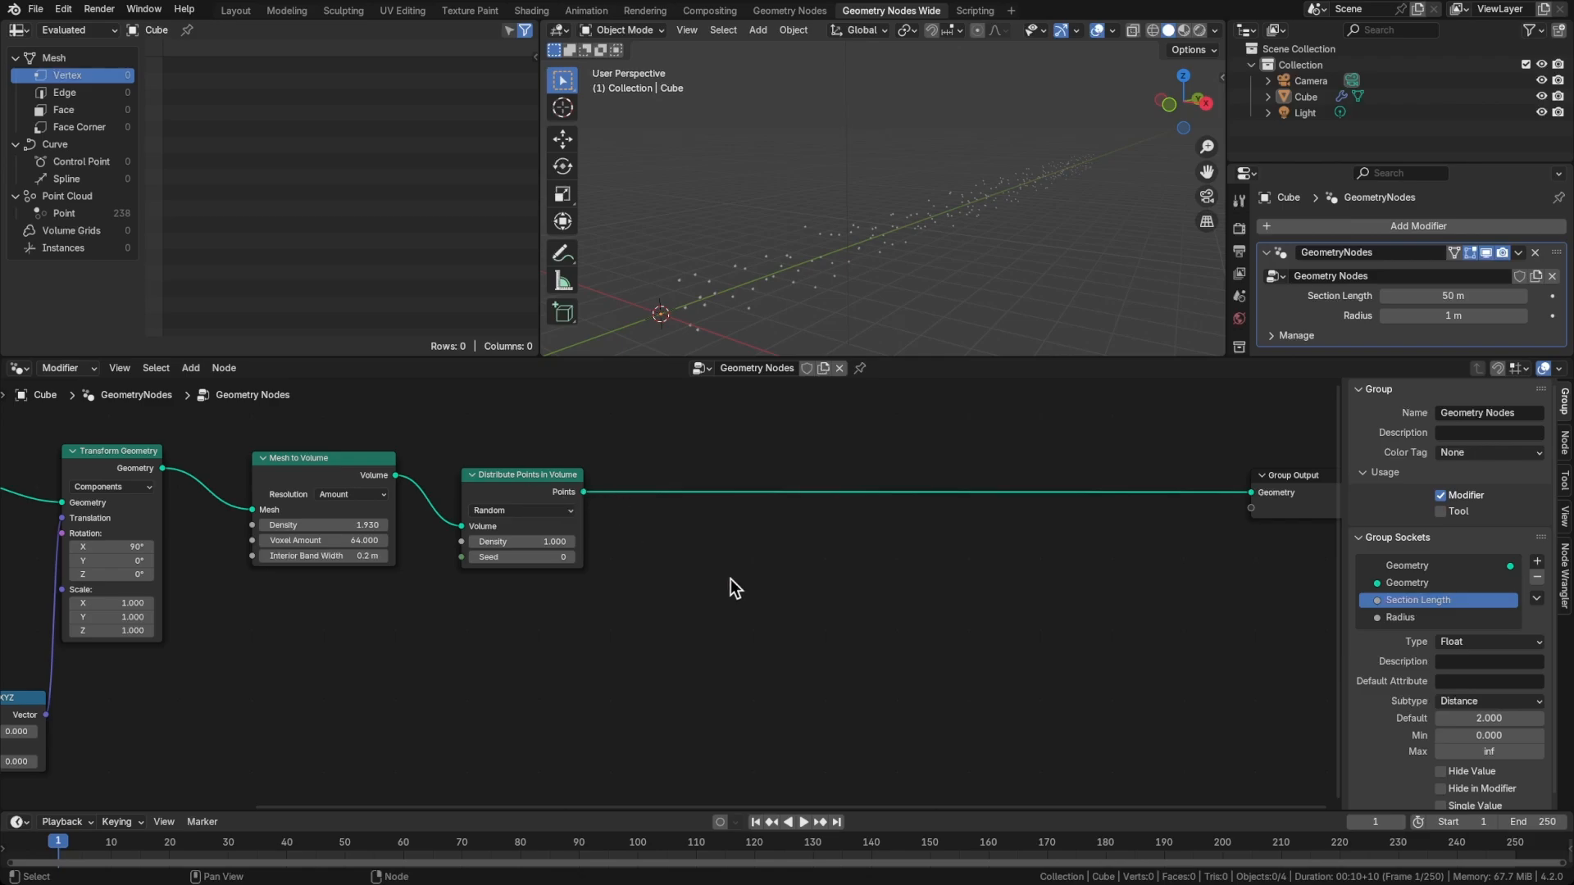
key(shift+a)
text(instance)
key(Return)
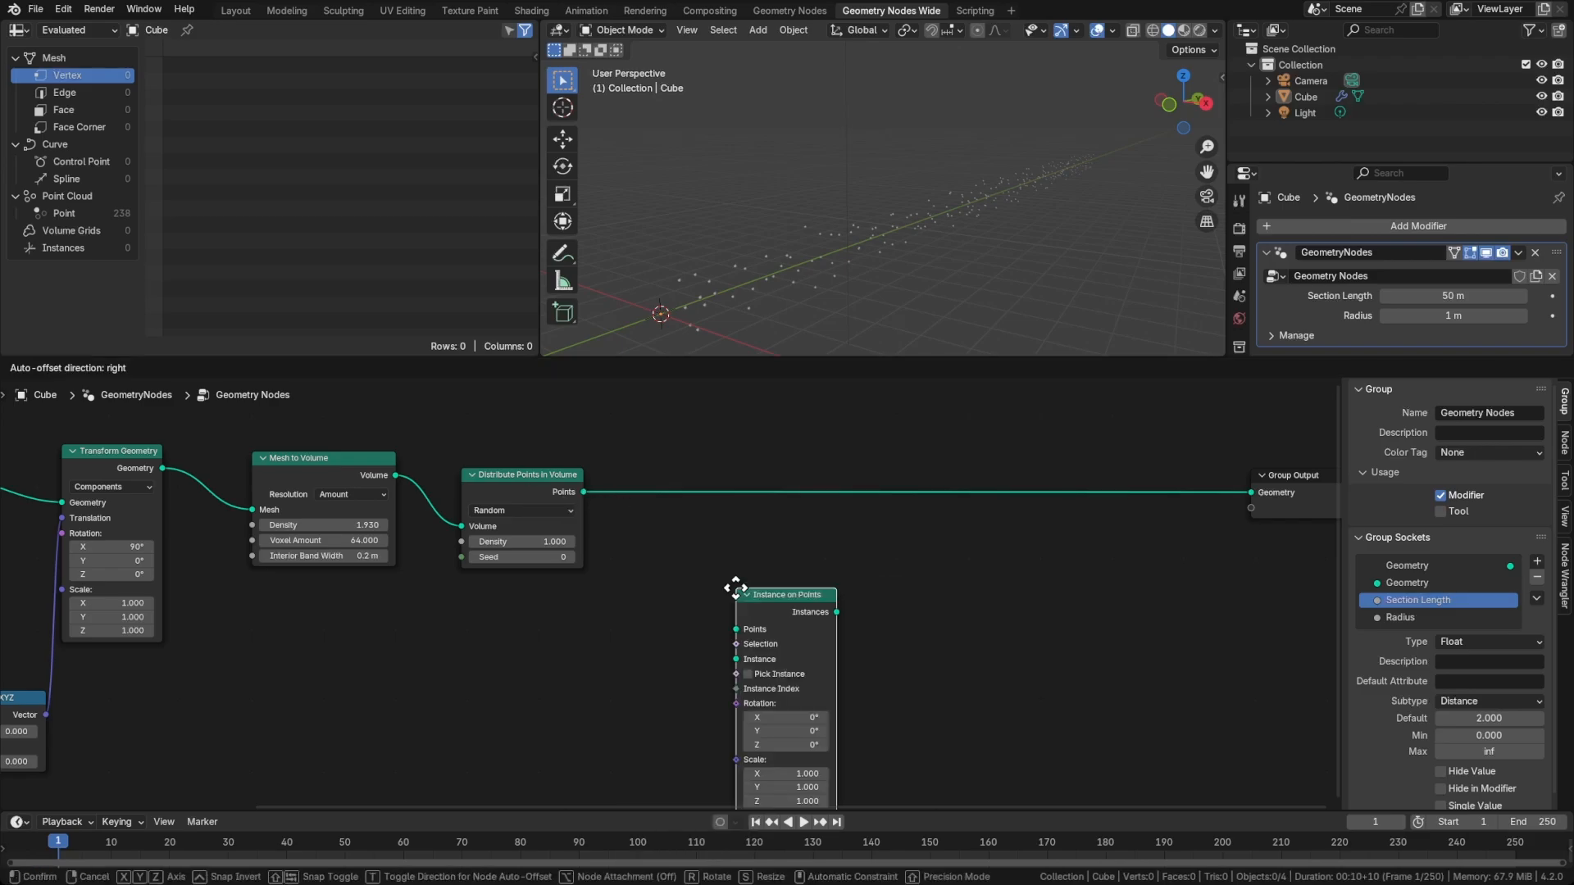
click(772, 474)
scroll(762, 615, up, 2)
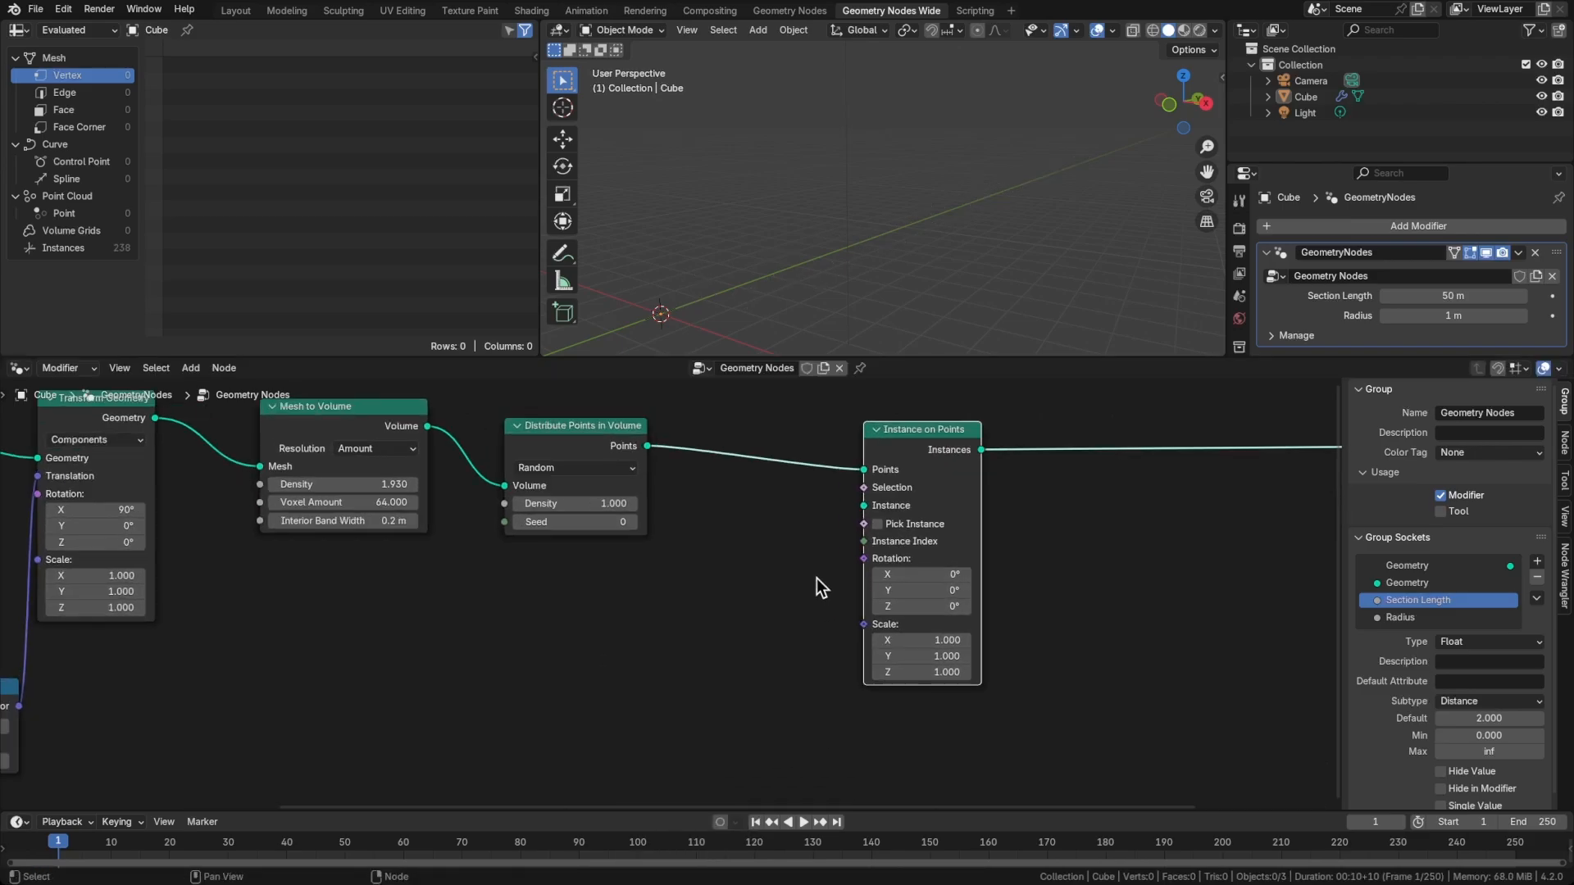
Add a Curve Line node feeding the Instance input of Instance on Points and space the nodes apart
key(shift+a)
text(curveline)
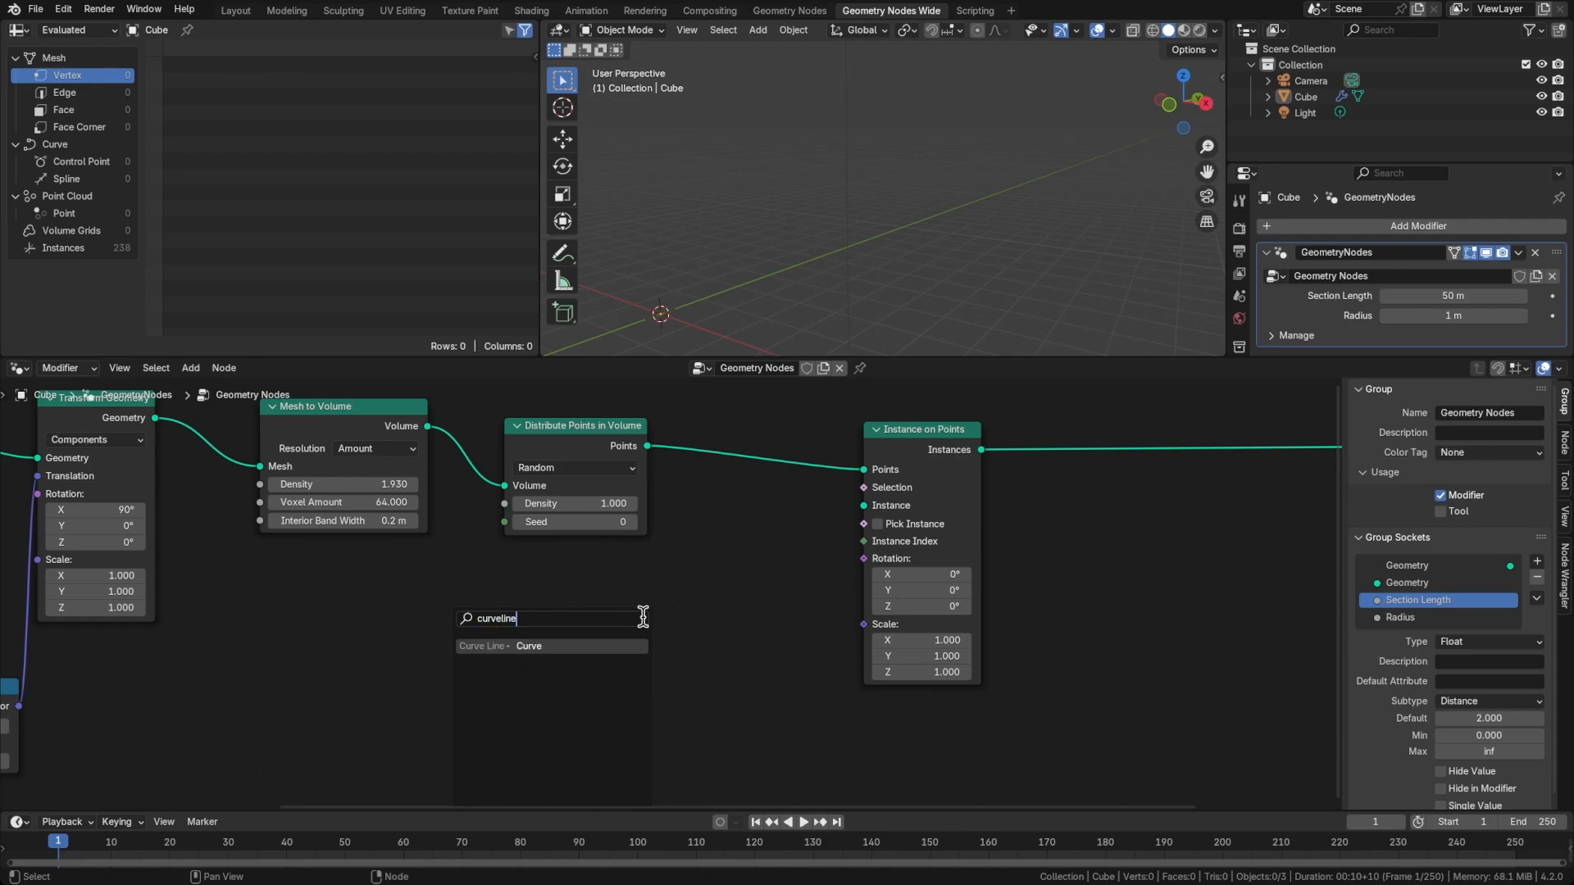
key(Return)
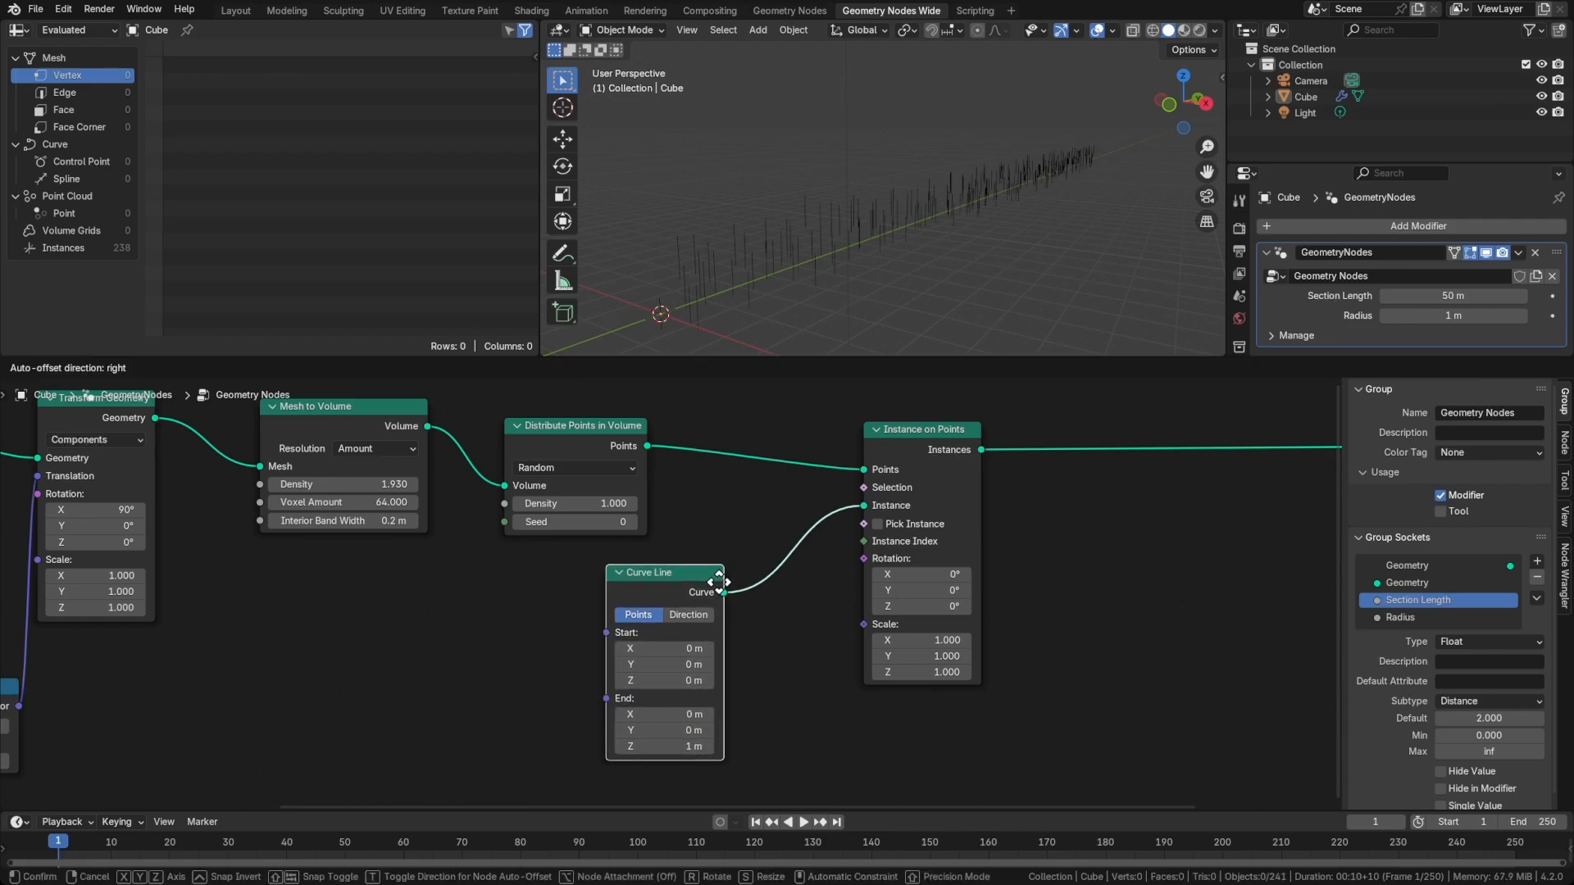
click(719, 583)
middle_drag(777, 648, 810, 615)
scroll(858, 596, up, 2)
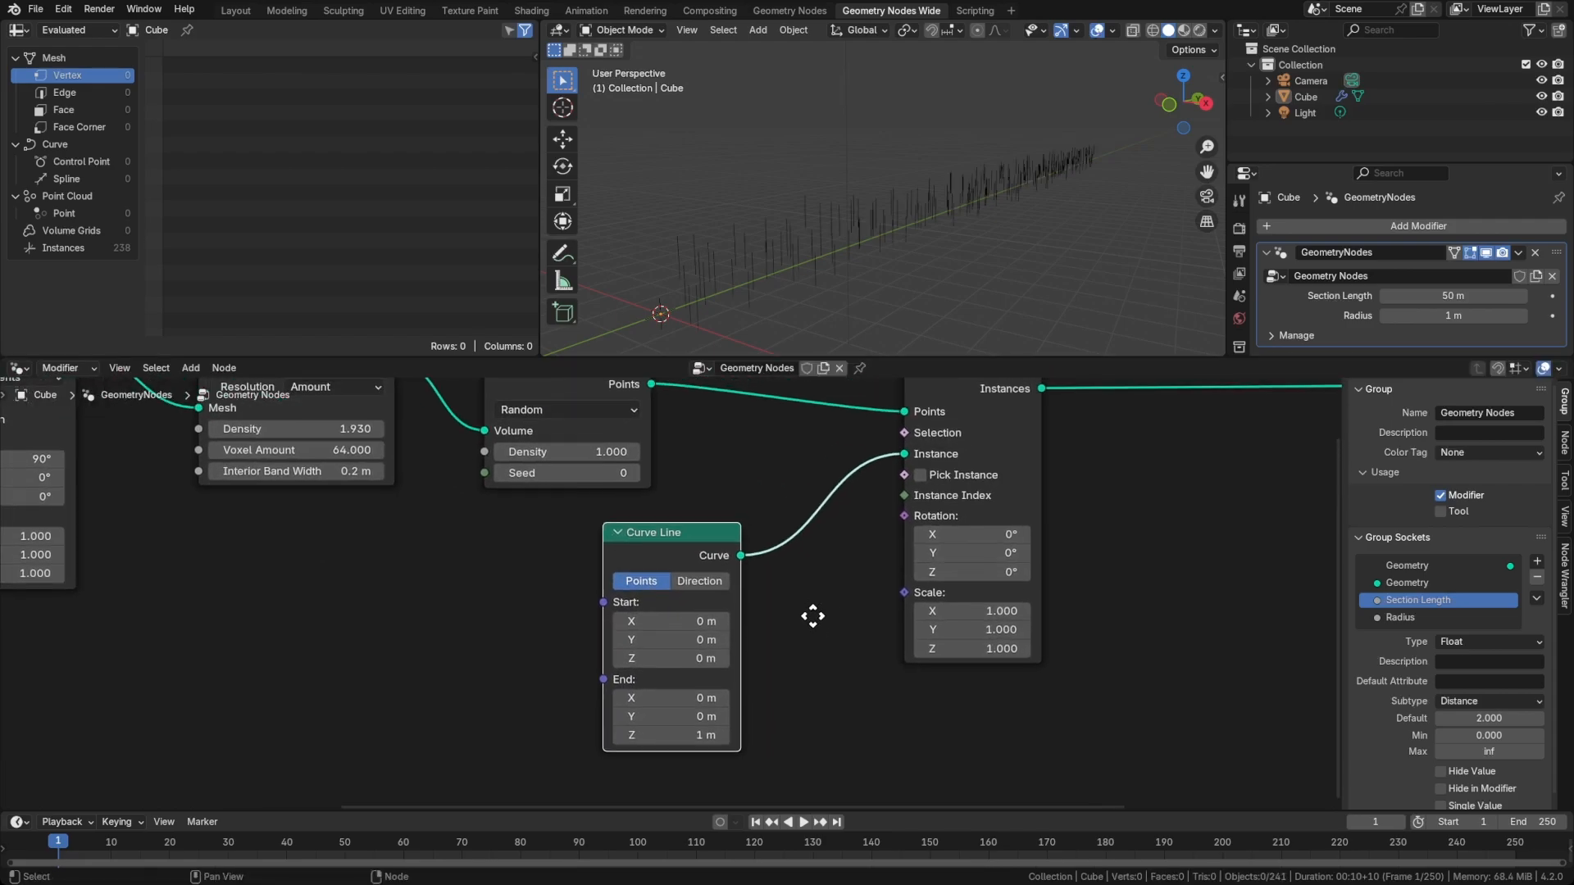
drag(687, 541, 639, 544)
middle_drag(802, 553, 790, 607)
drag(963, 444, 1019, 415)
drag(646, 592, 684, 573)
Set the Curve Line's End to Z 0 m and Y 1 m so the line runs along Y
click(647, 774)
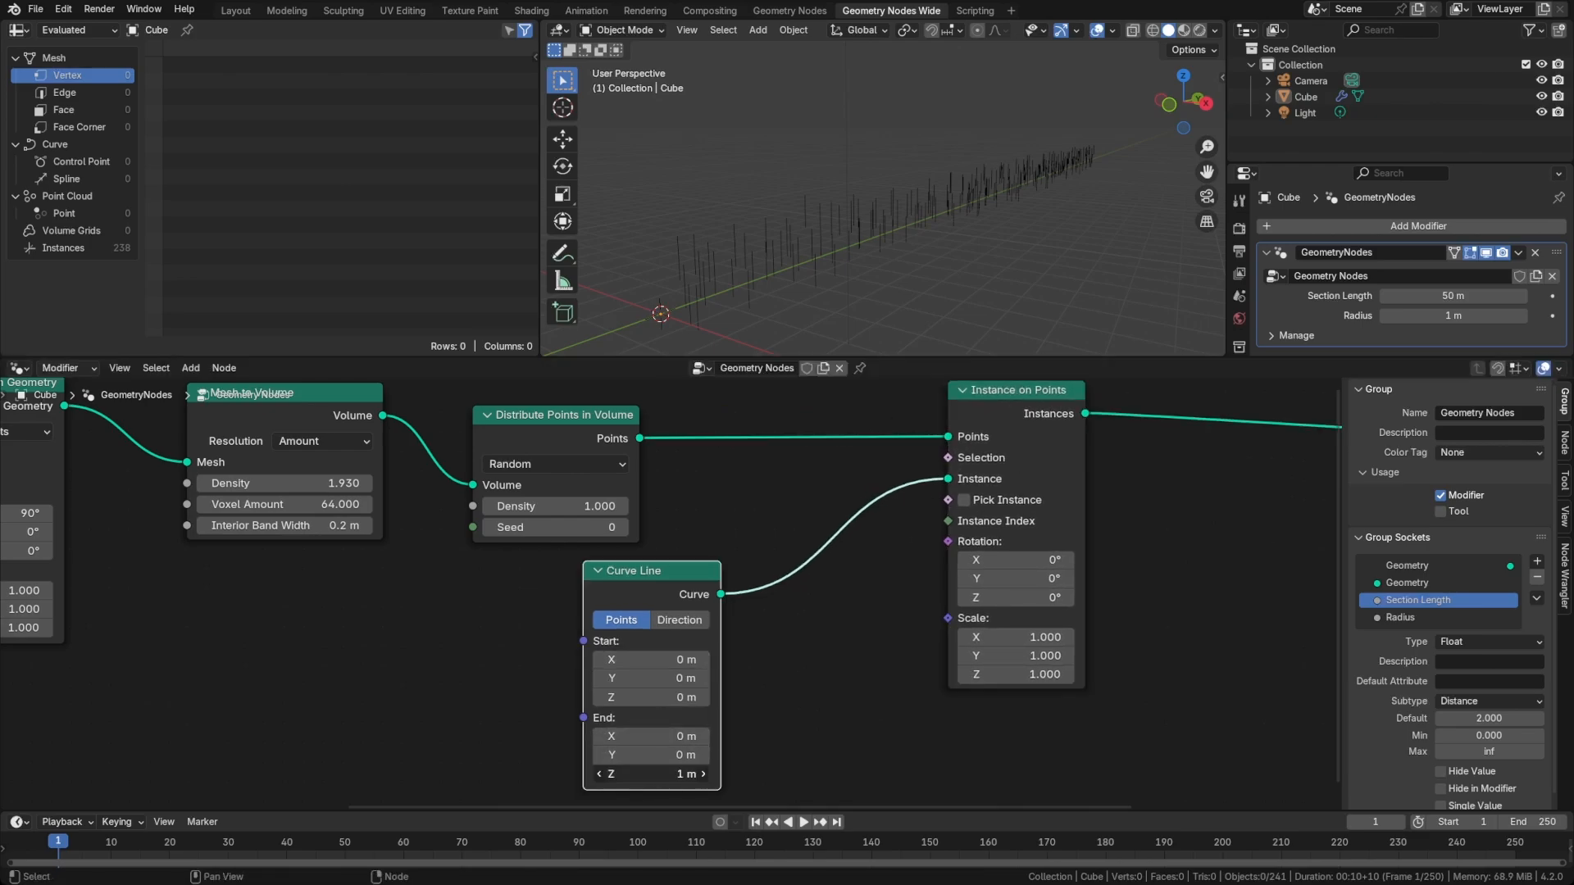
text(0)
key(Return)
click(646, 755)
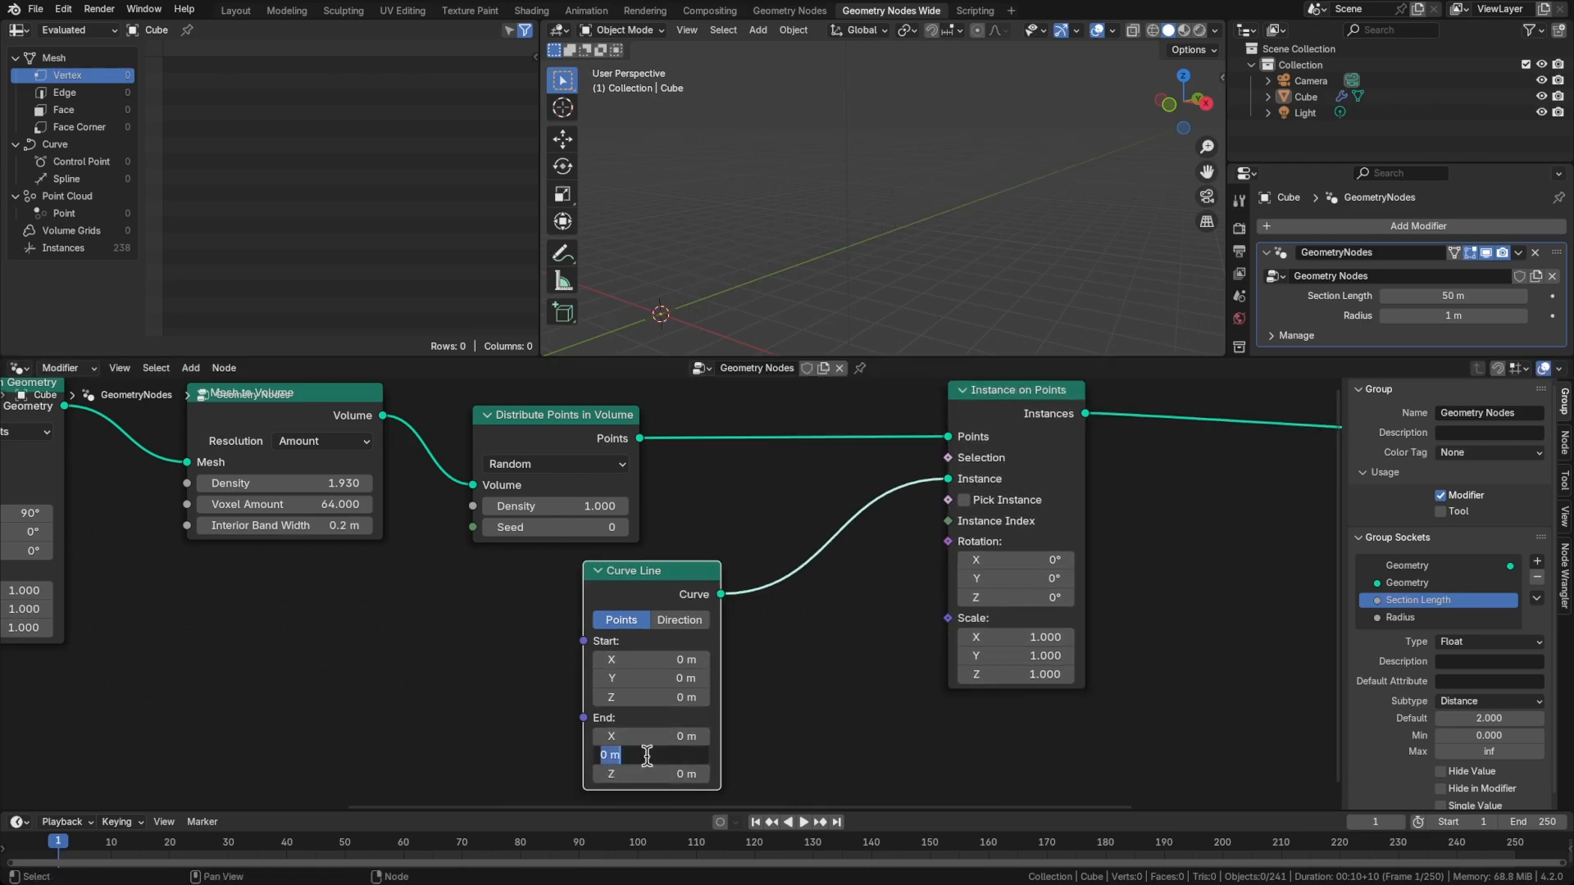
text(1)
key(Return)
Insert a Curve to Mesh node between the Curve Line and Instance on Points
middle_drag(781, 673, 695, 667)
key(shift+a)
text(curveto)
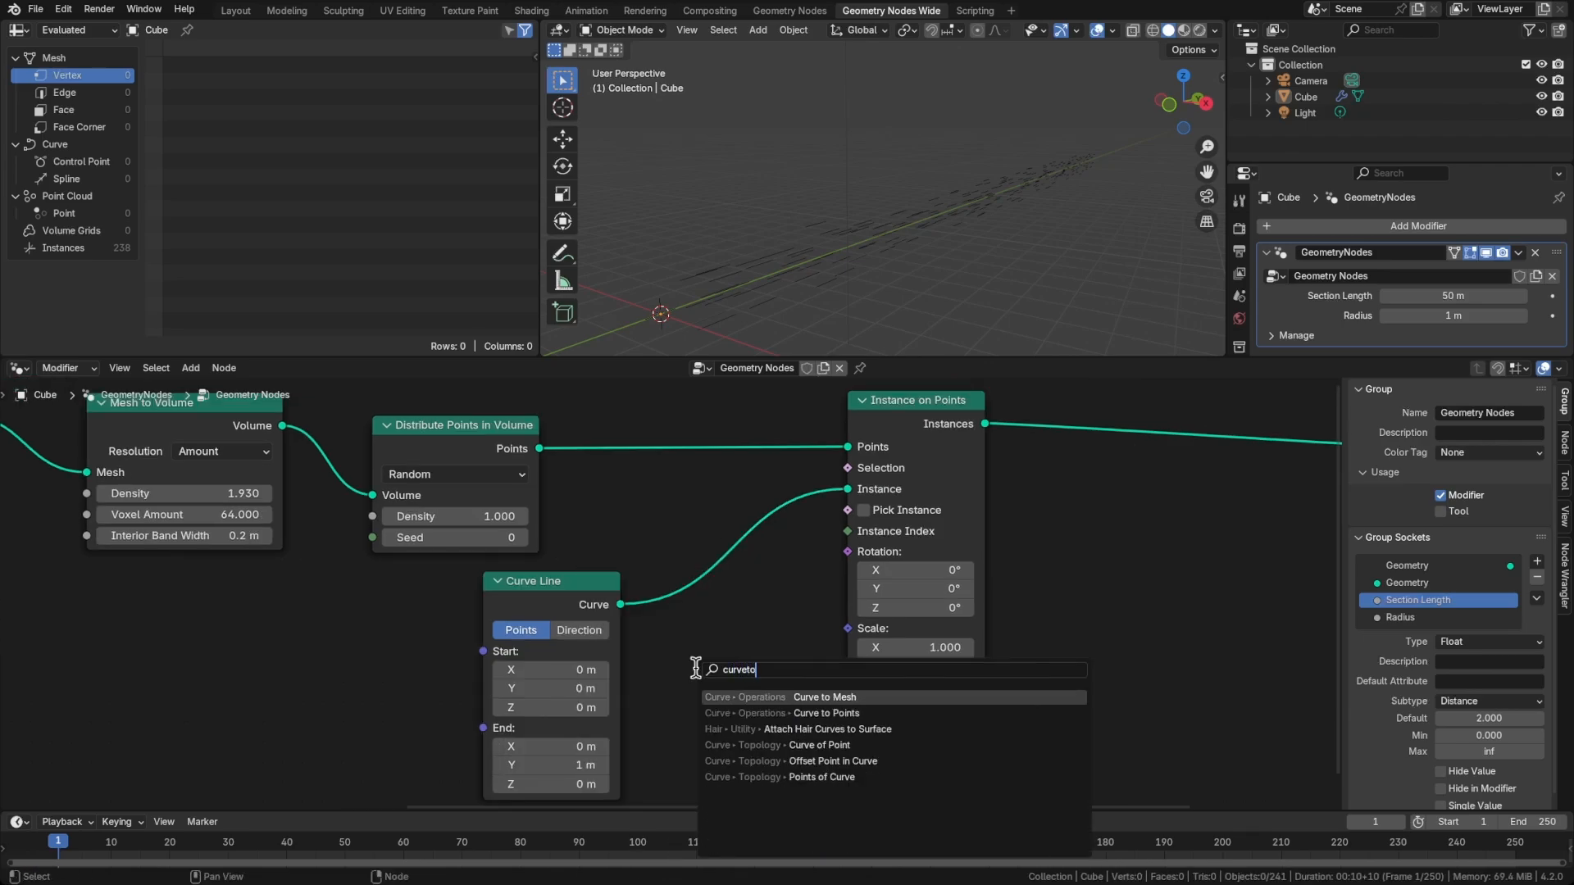
key(Return)
click(665, 541)
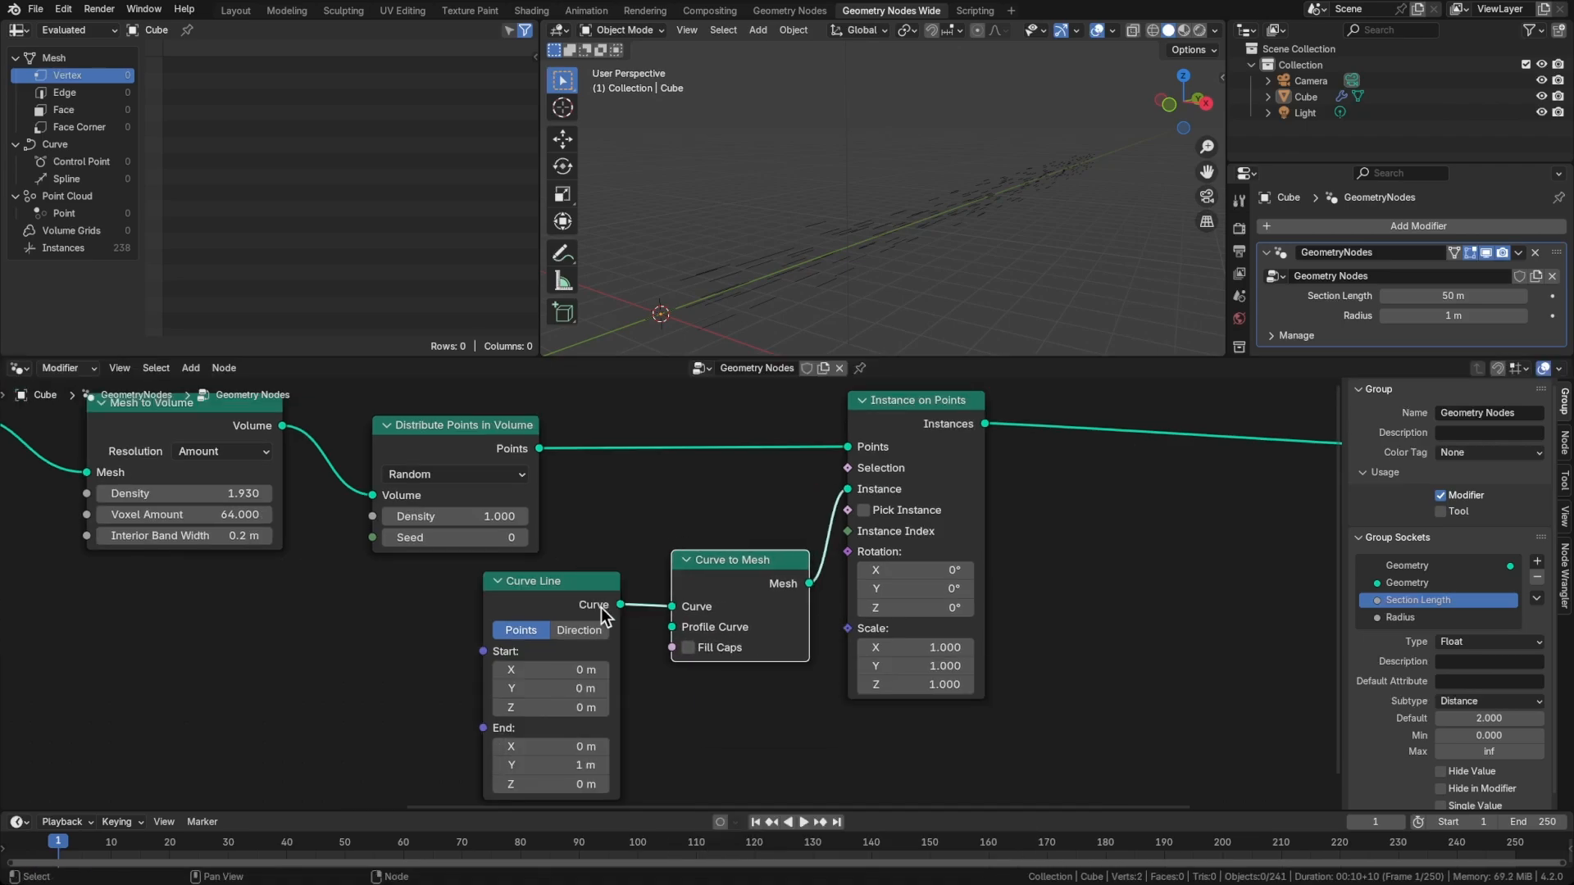
Duplicate the Curve Line node, connect the copy to Curve to Mesh's Profile Curve, and inspect the resulting strips
middle_drag(602, 607, 588, 513)
key(shift+d)
click(770, 623)
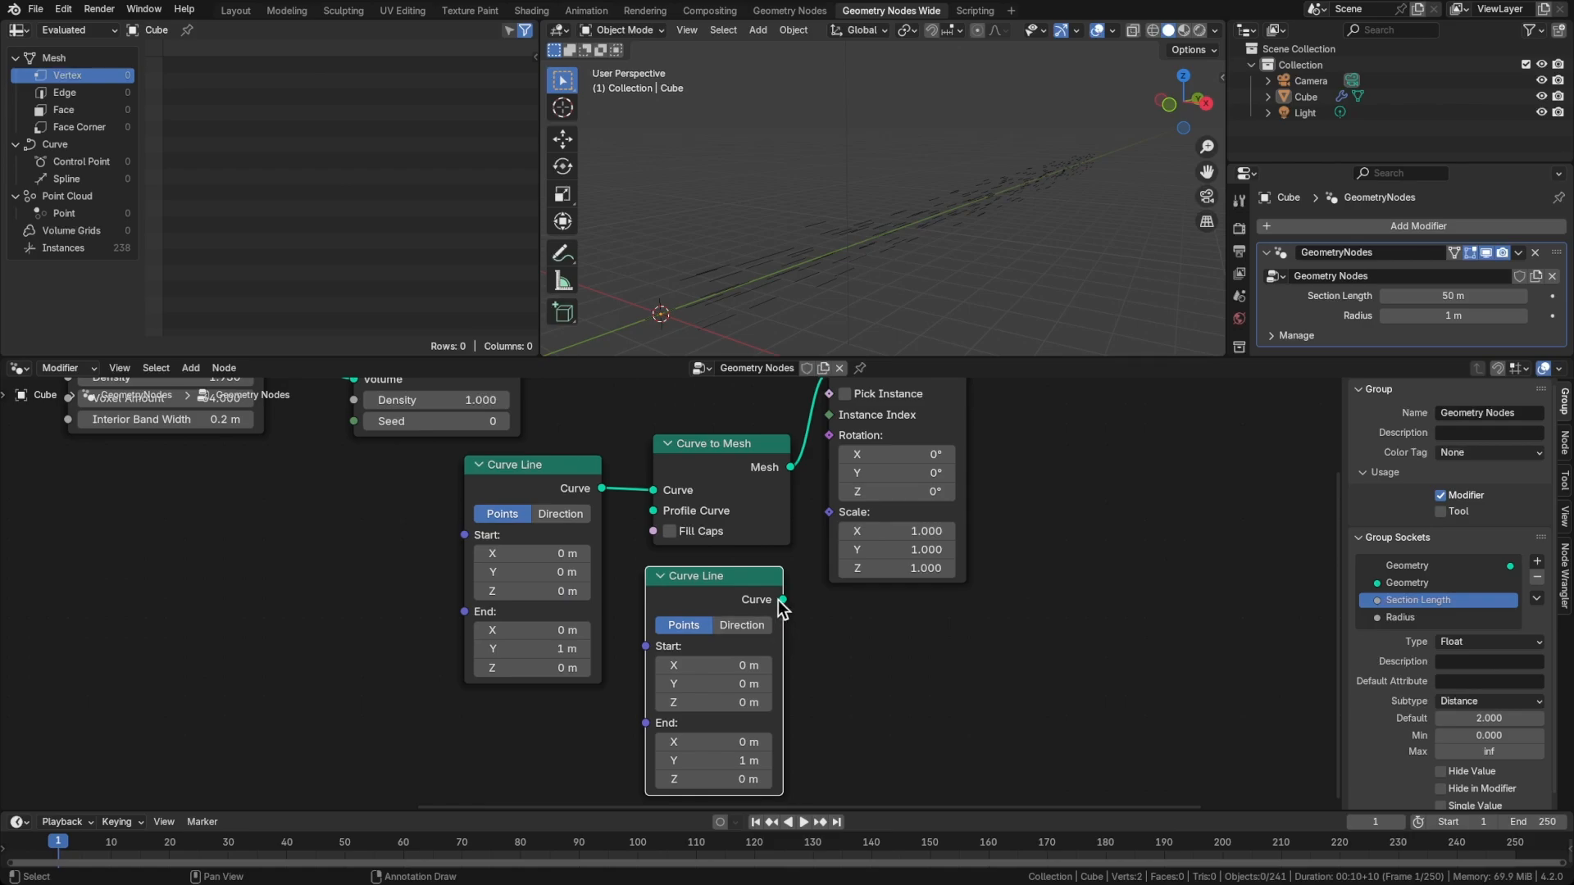
drag(782, 599, 653, 511)
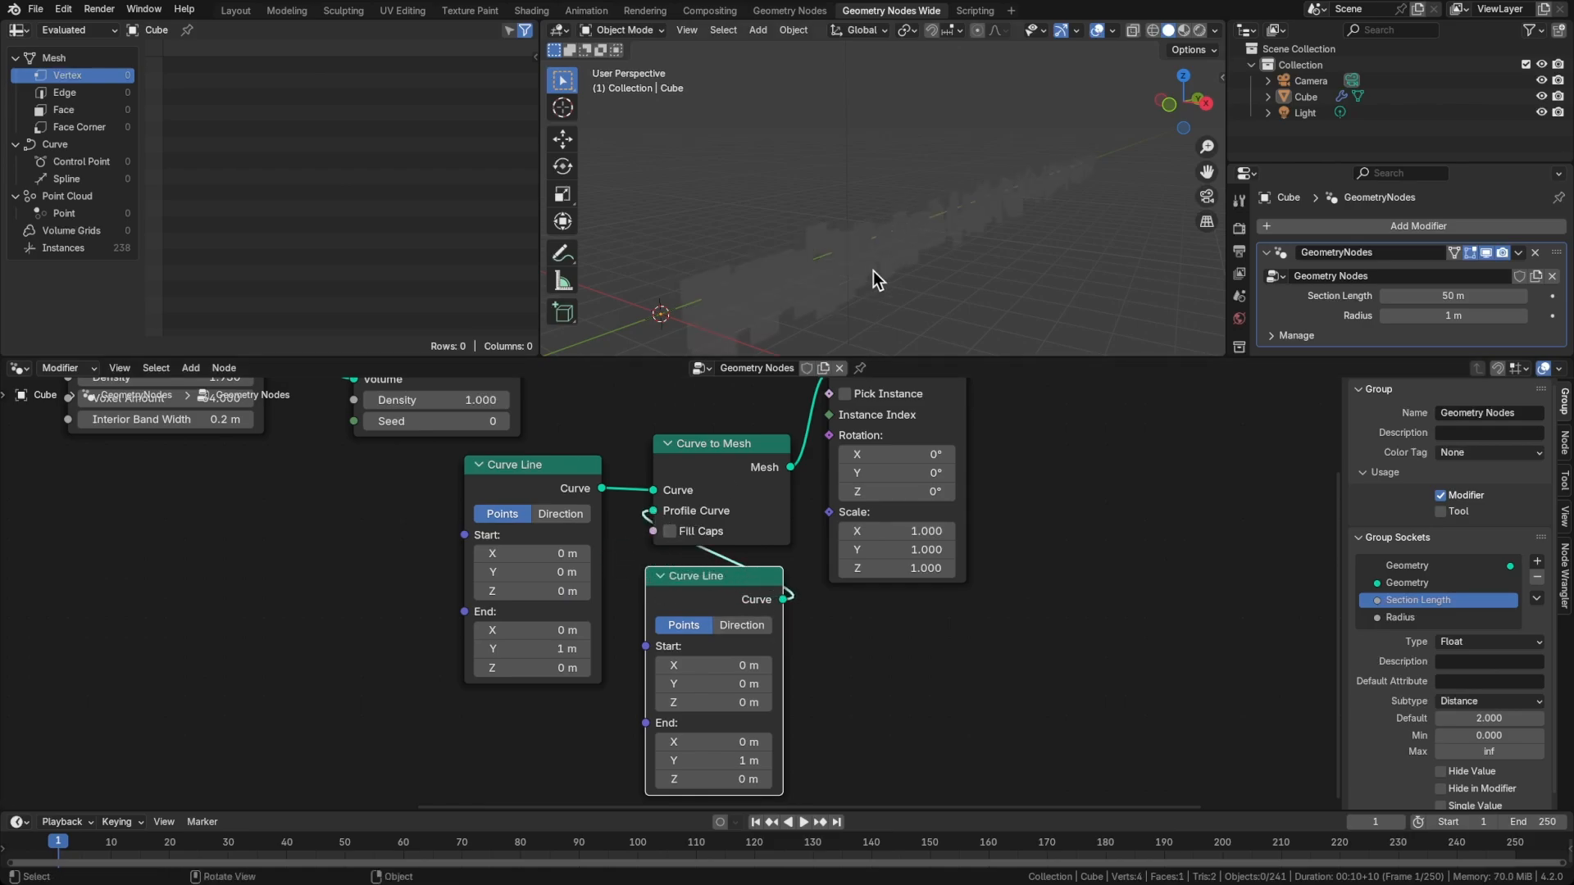
middle_drag(873, 272, 807, 246)
scroll(804, 284, up, 2)
scroll(806, 246, down, 1)
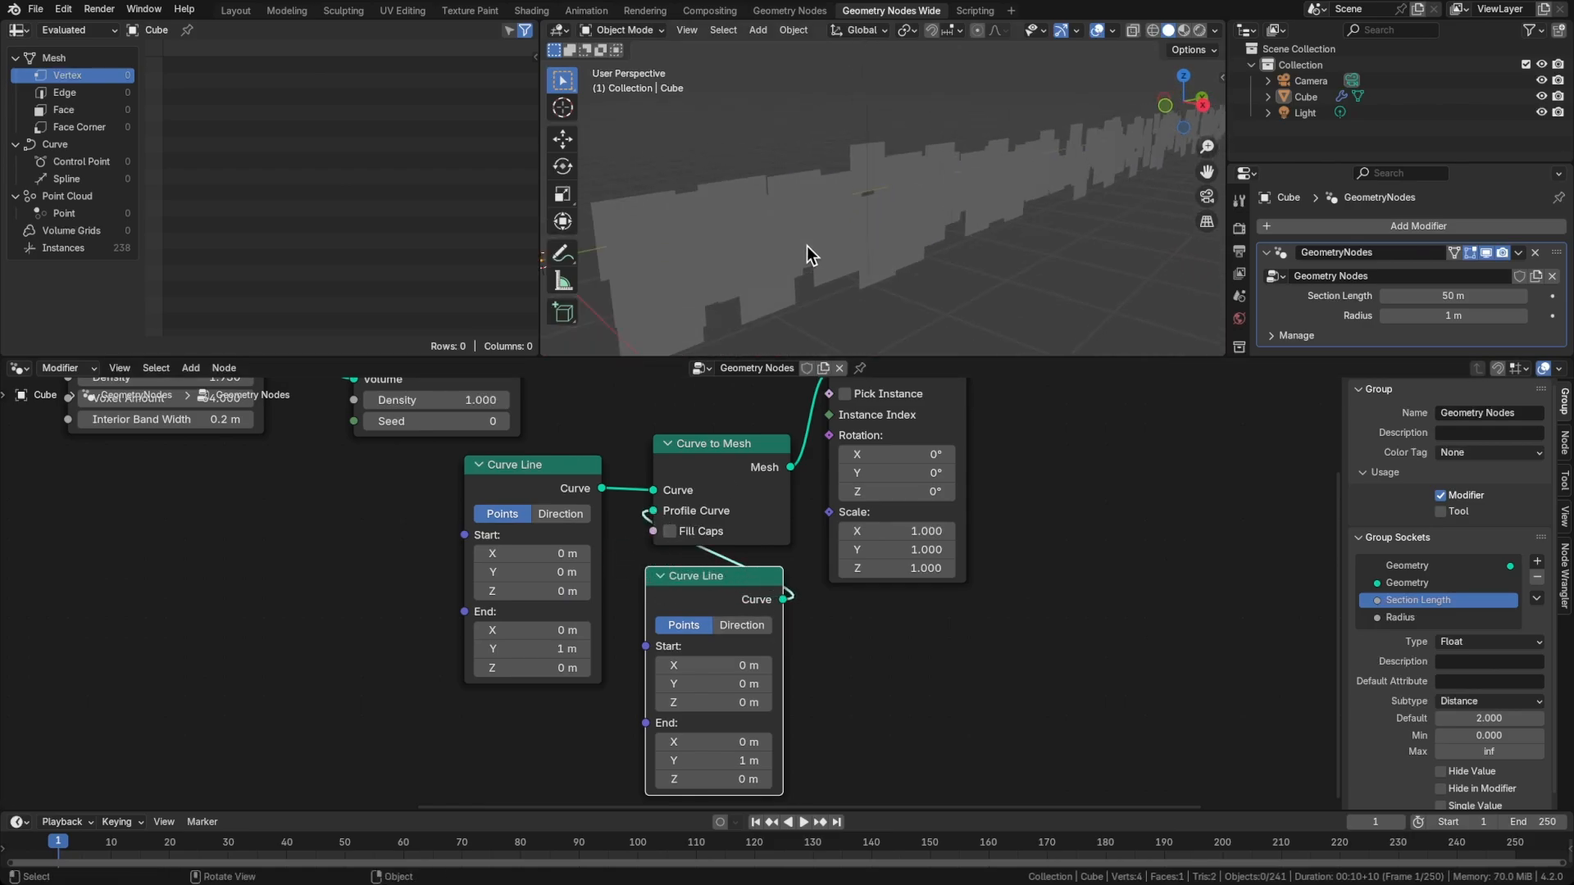
Set the profile Curve Line's End to Y 0 m and X 0.05 m
click(709, 760)
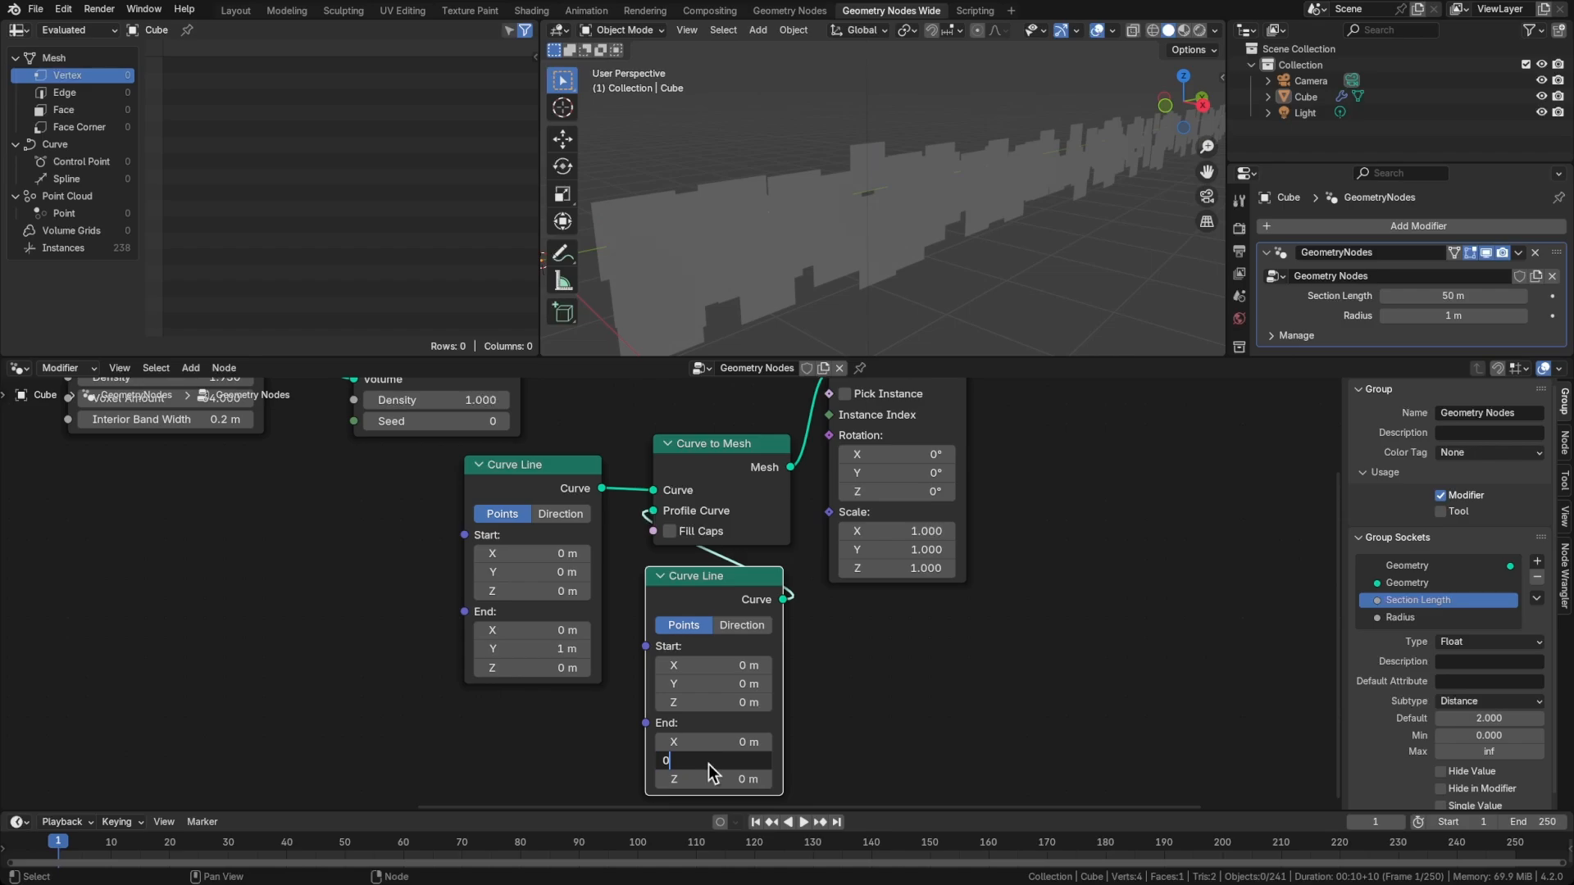
text(0)
key(Return)
mouse_move(702, 751)
mouse_down()
mouse_move(742, 752)
mouse_move(726, 751)
mouse_up()
Clear the camera's rotation and location, then rotate it 90° about the global X axis
key(grave)
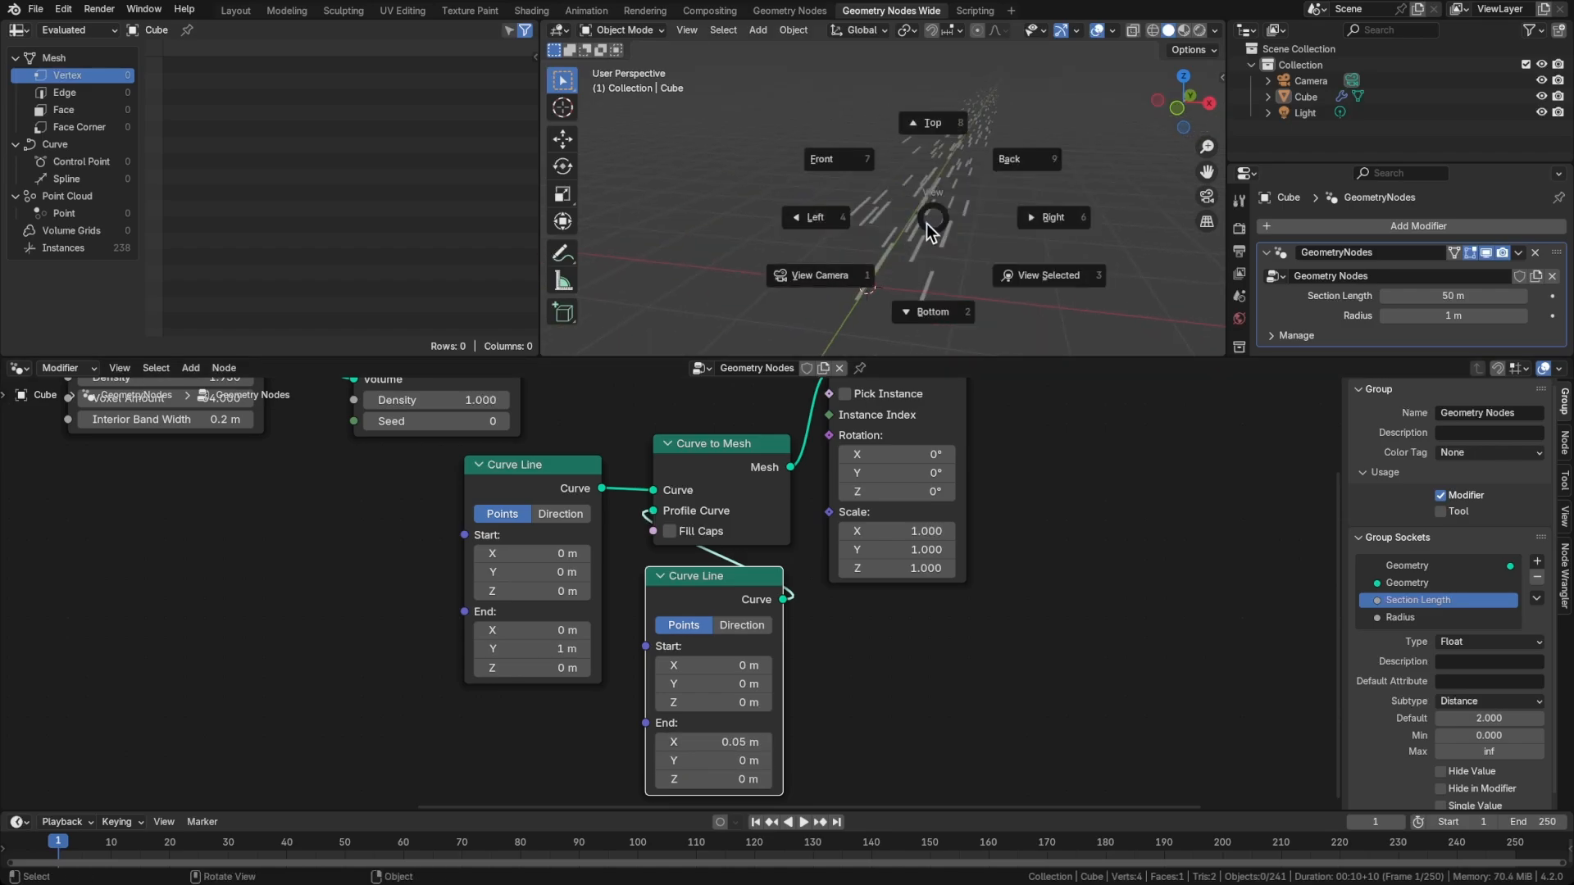
middle_drag(965, 238, 790, 263)
click(754, 258)
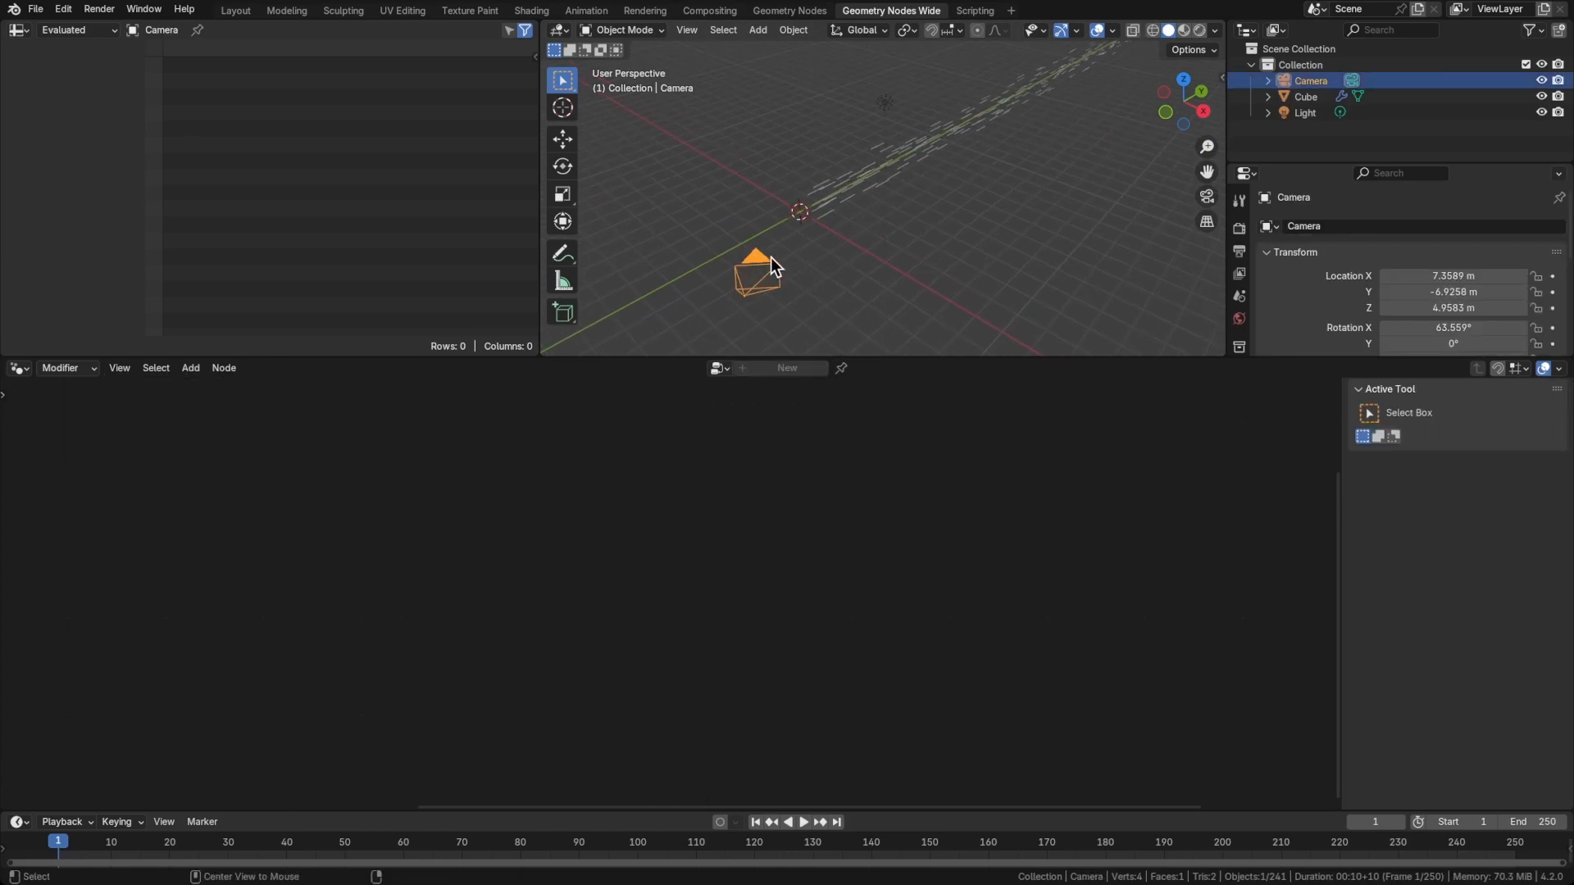
key(alt+r)
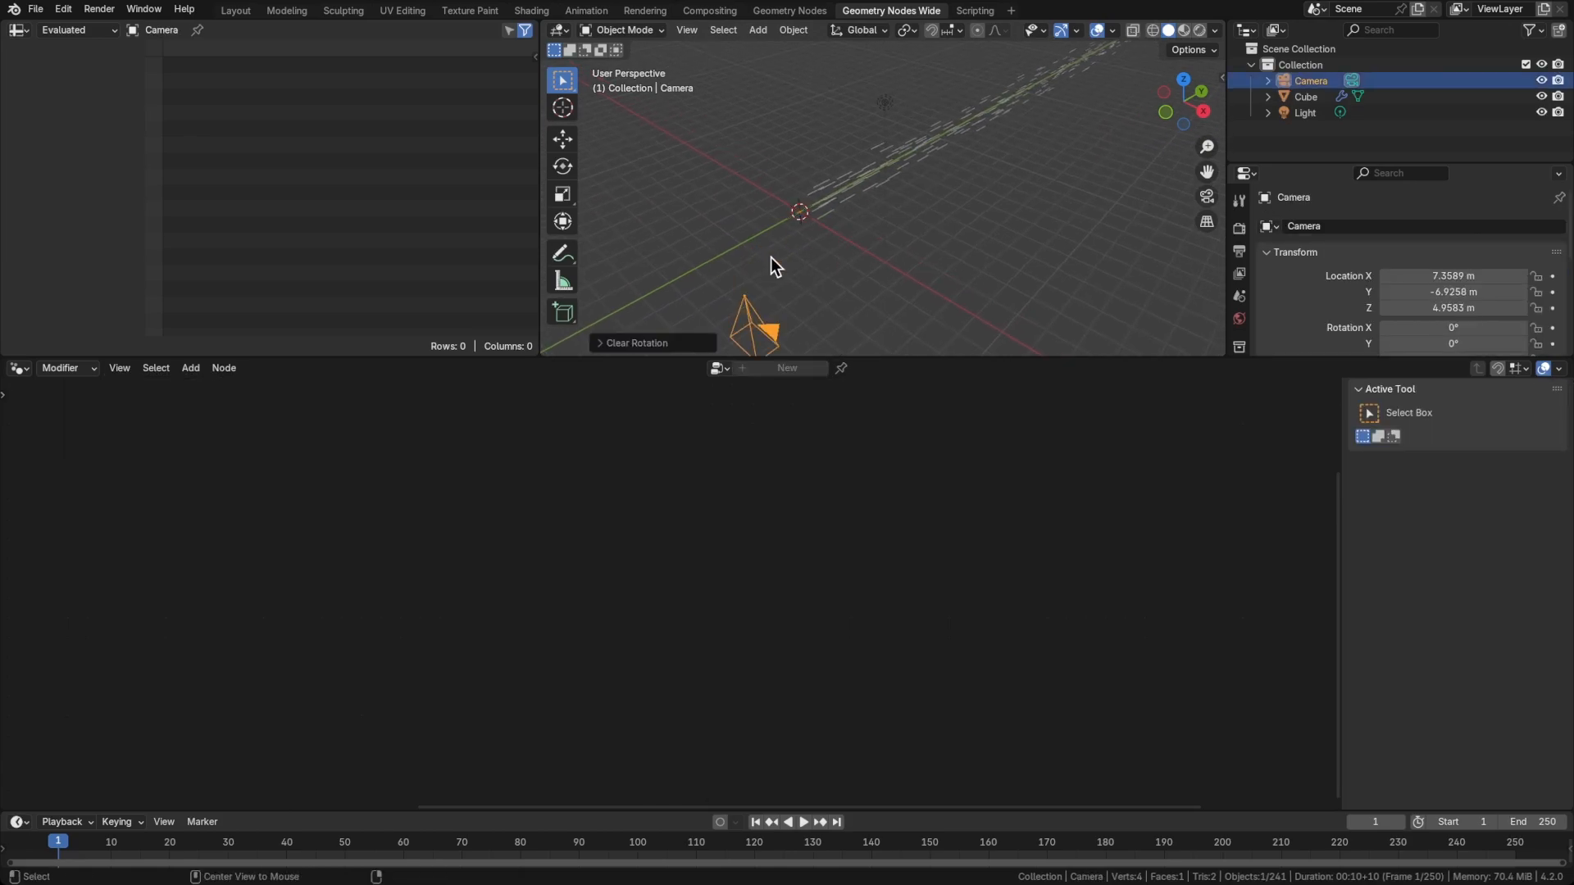
key(alt+g)
middle_drag(801, 230, 799, 211)
text(rx90)
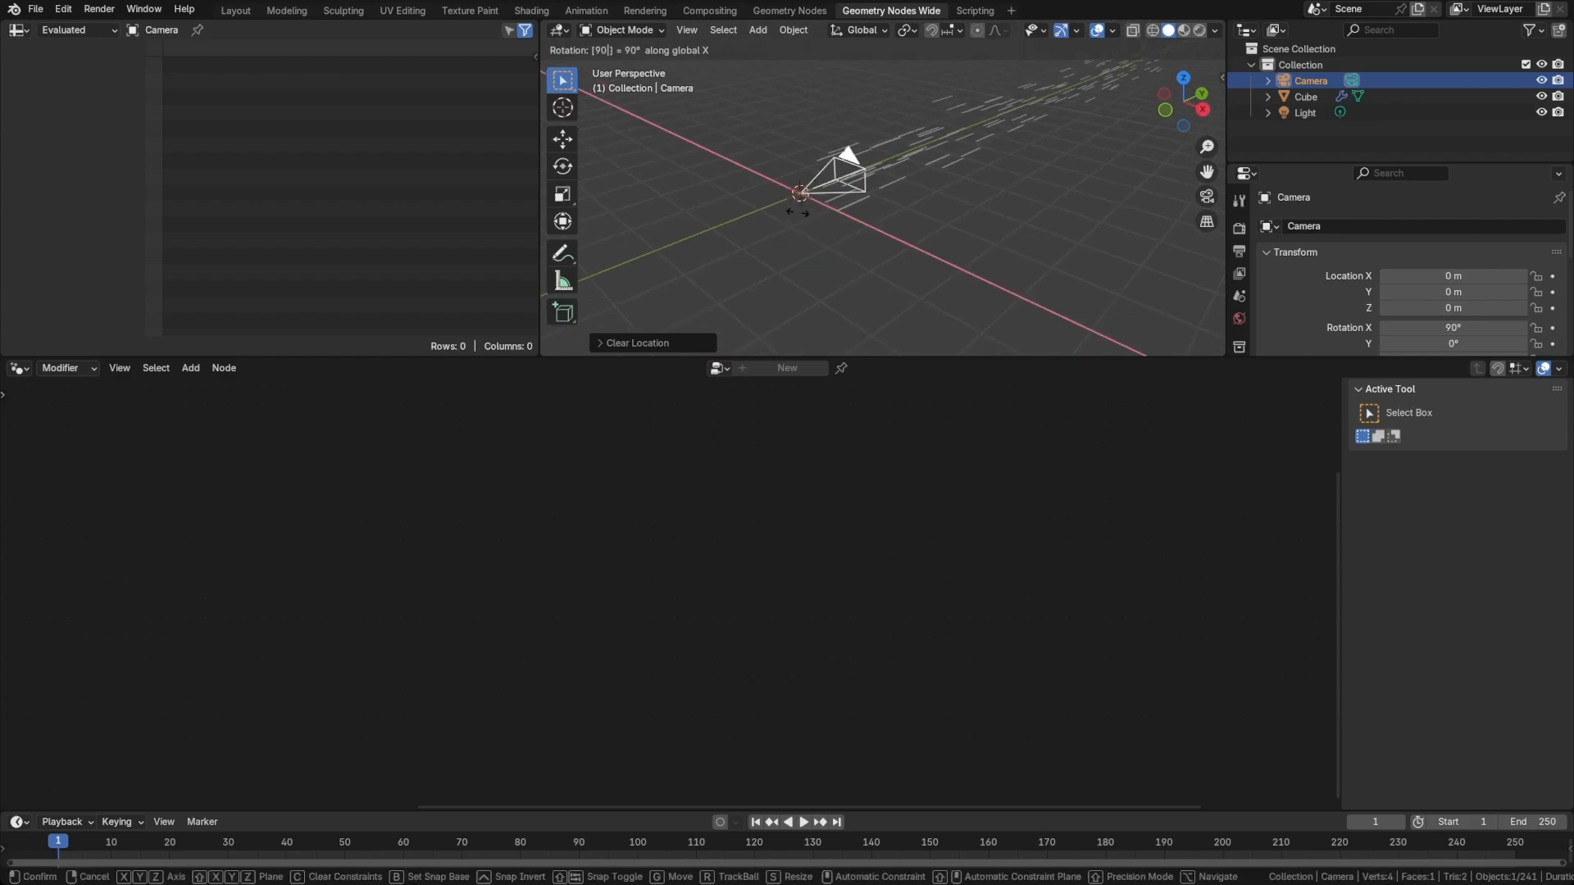
key(Return)
View the scene through the camera and pin the cube's Geometry Nodes tree in the node editor
middle_drag(854, 181, 842, 228)
key(grave)
click(804, 258)
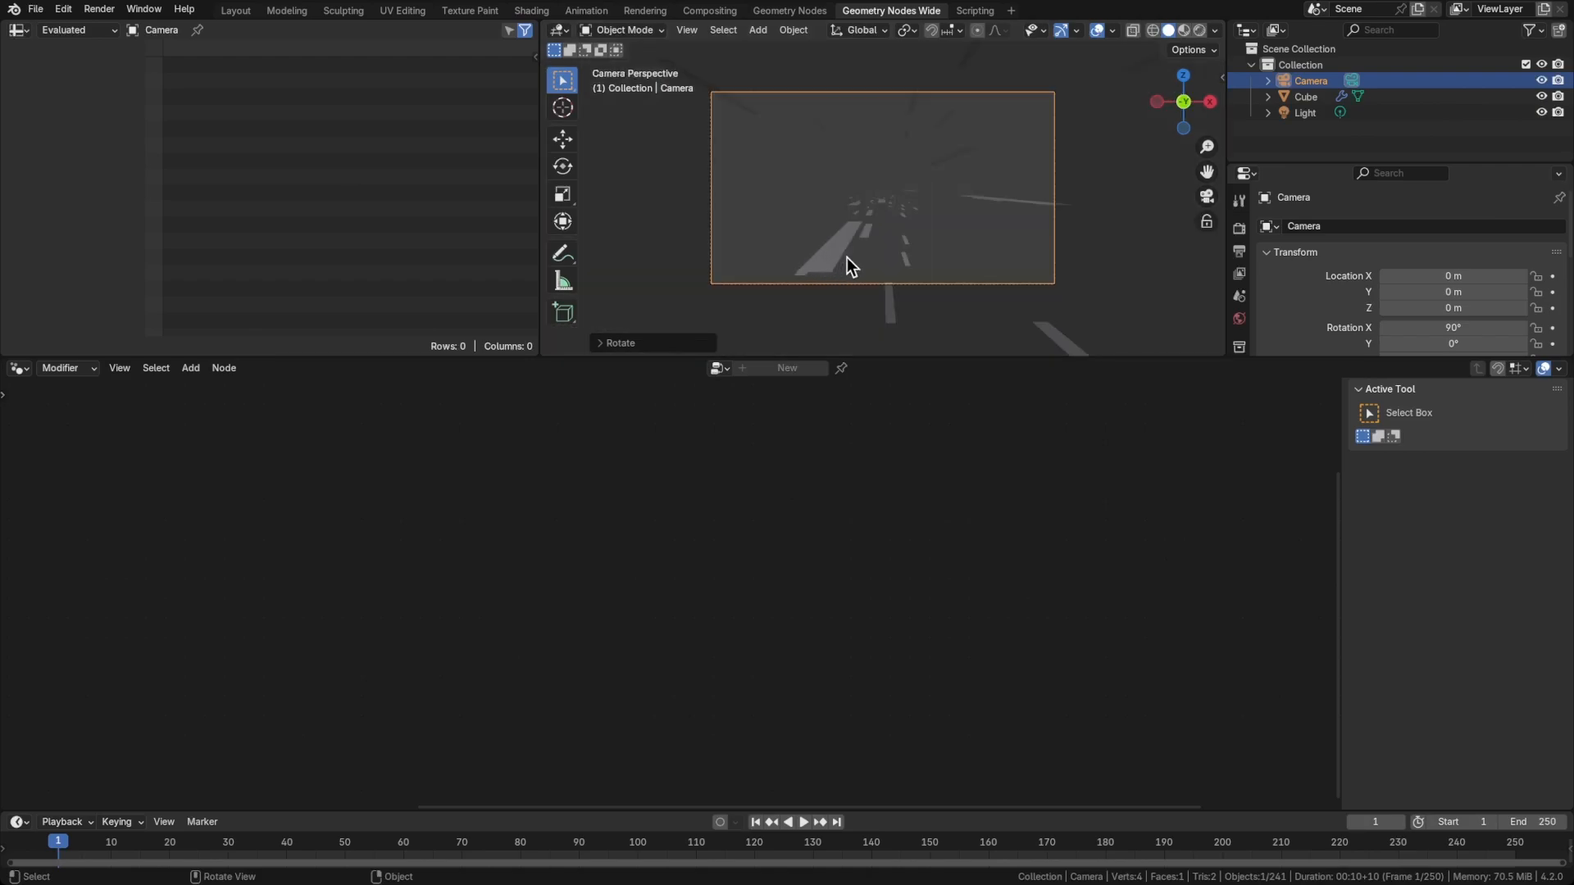
click(837, 244)
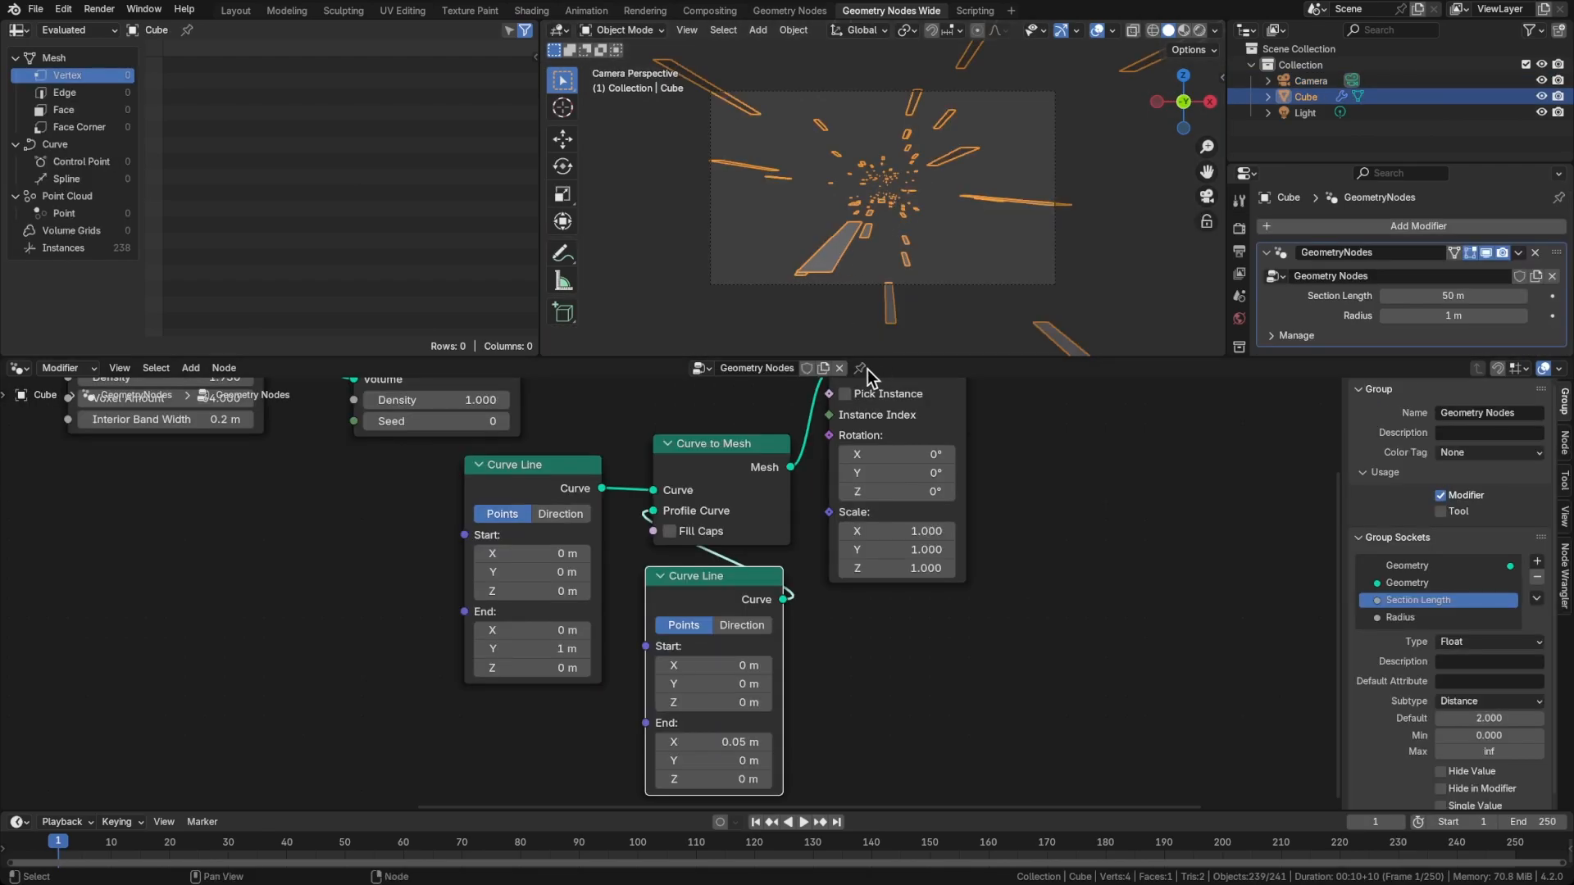
click(861, 368)
click(971, 432)
click(970, 259)
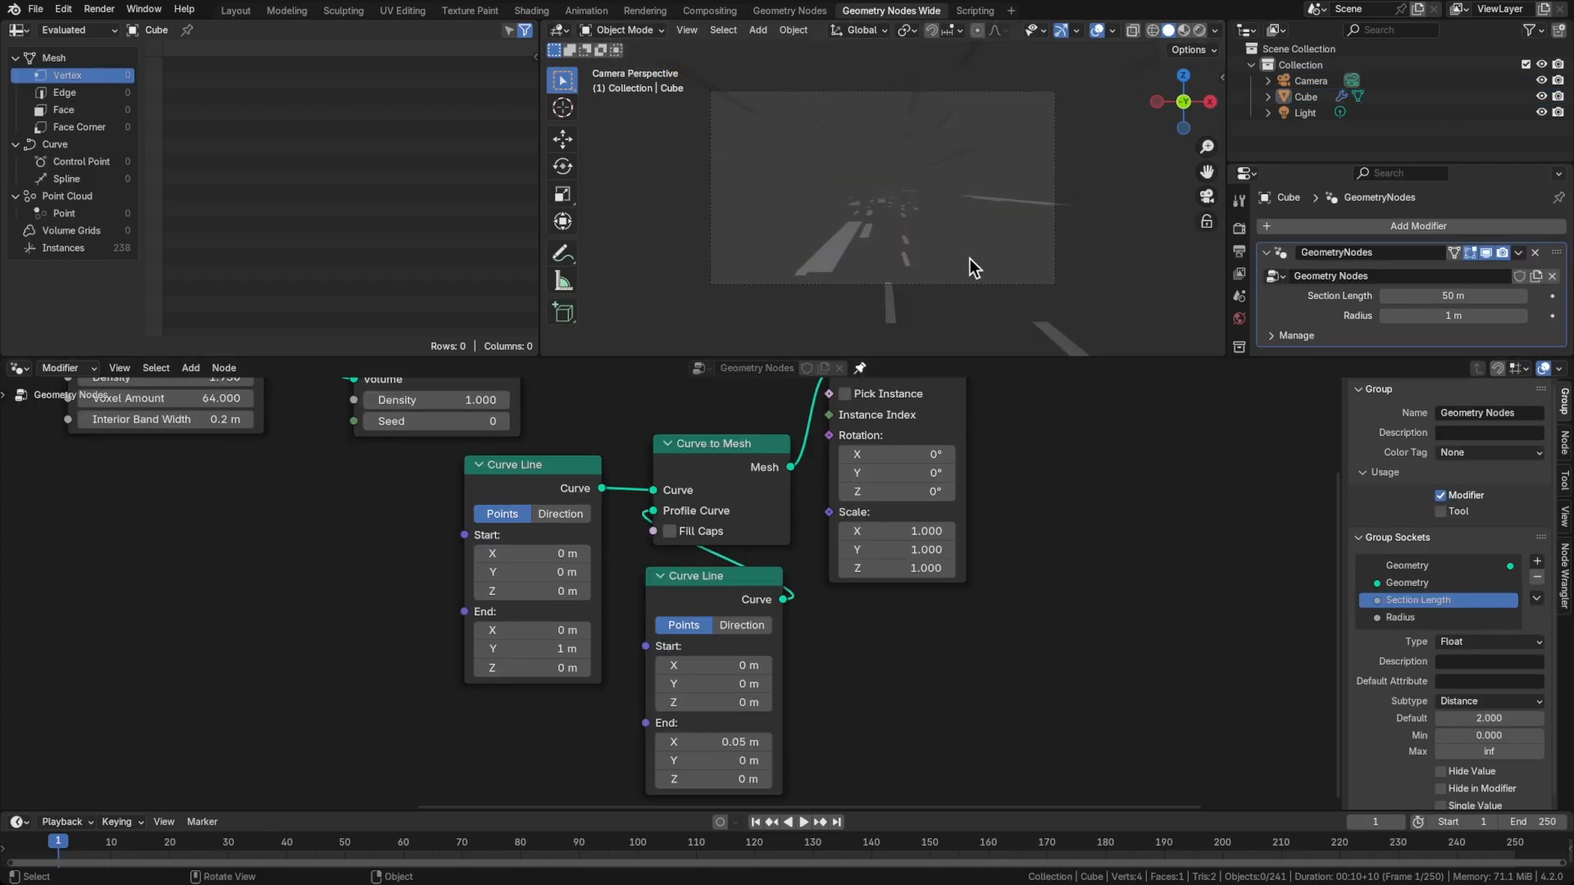
Switch the viewport to Material Preview and set the profile Curve Line's End to X 0.02, Y -0.02 and Z -0.76 m
click(846, 234)
key(z)
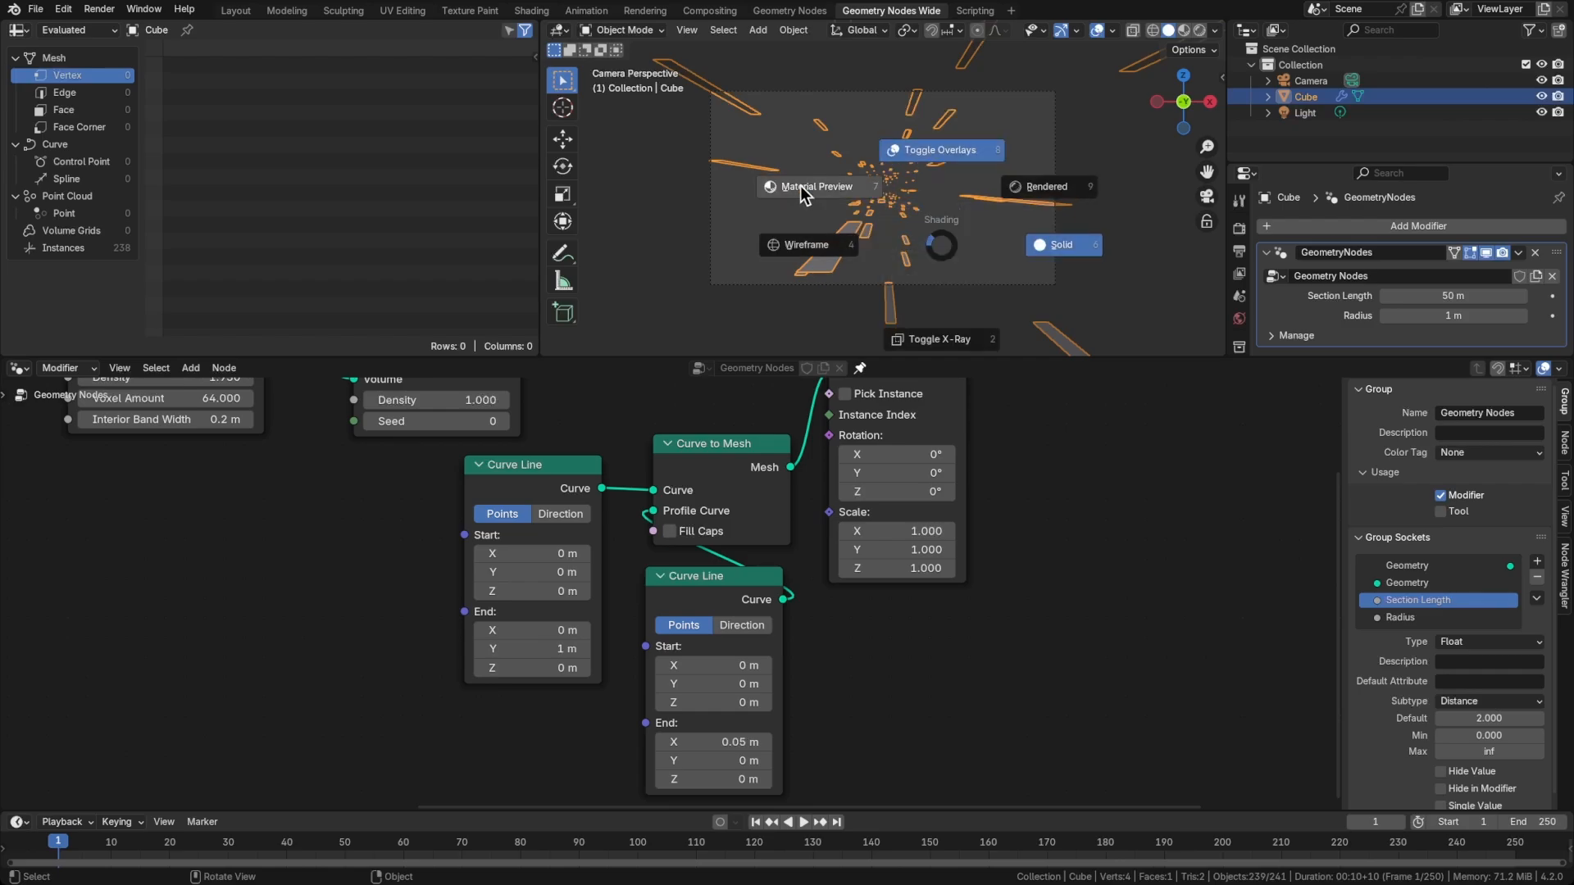
click(800, 185)
mouse_move(740, 742)
shift+mouse_down()
mouse_move(756, 742)
mouse_move(688, 760)
mouse_move(709, 761)
mouse_move(689, 780)
shift+mouse_up()
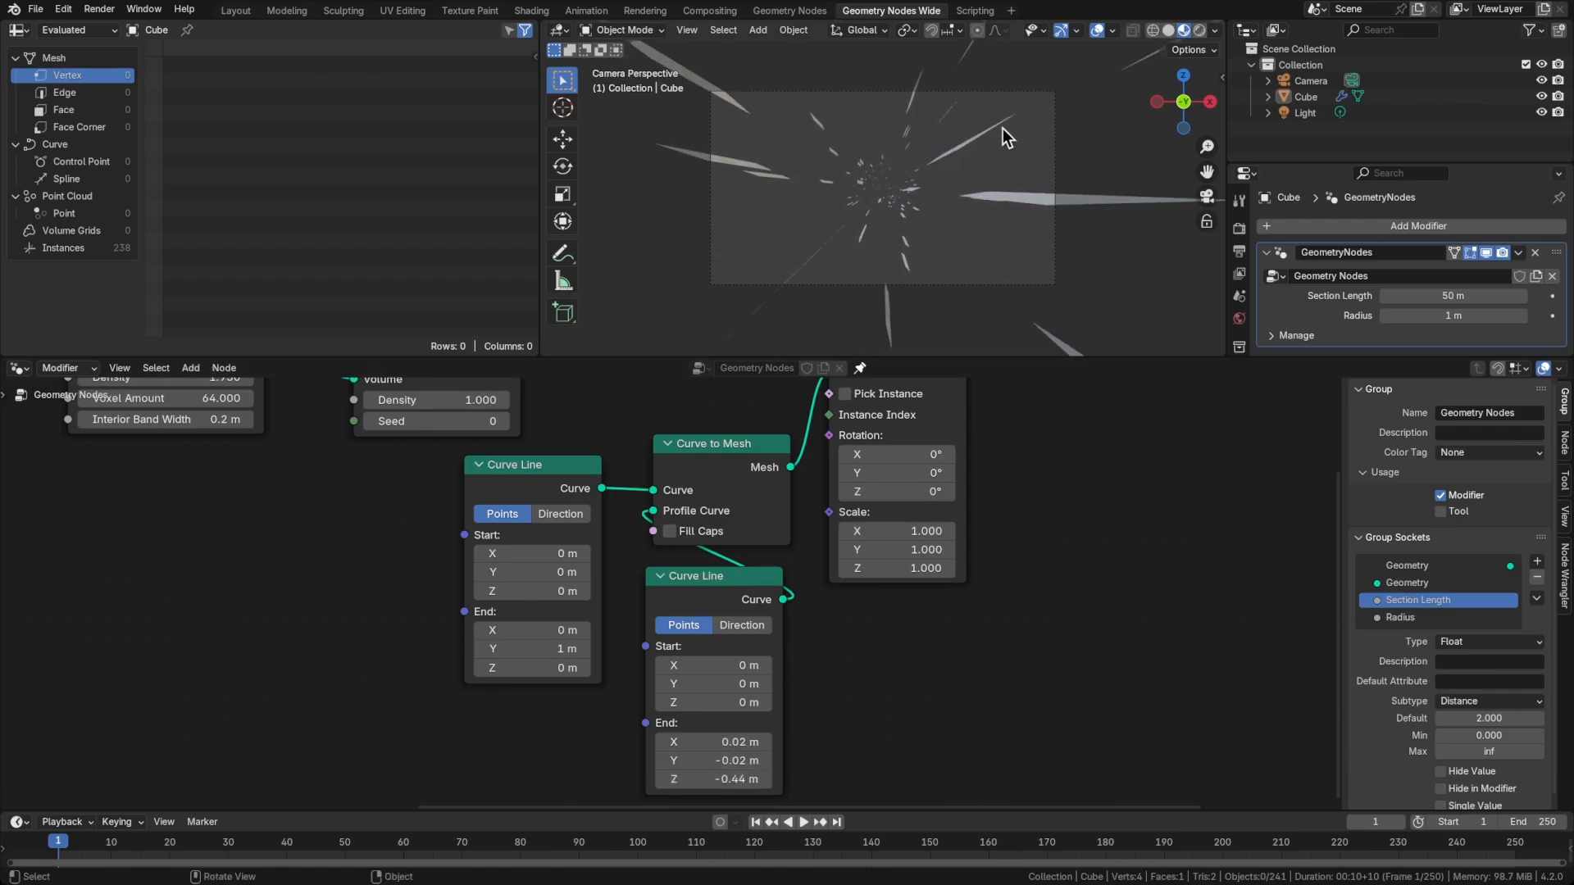
shift+drag(710, 780, 675, 780)
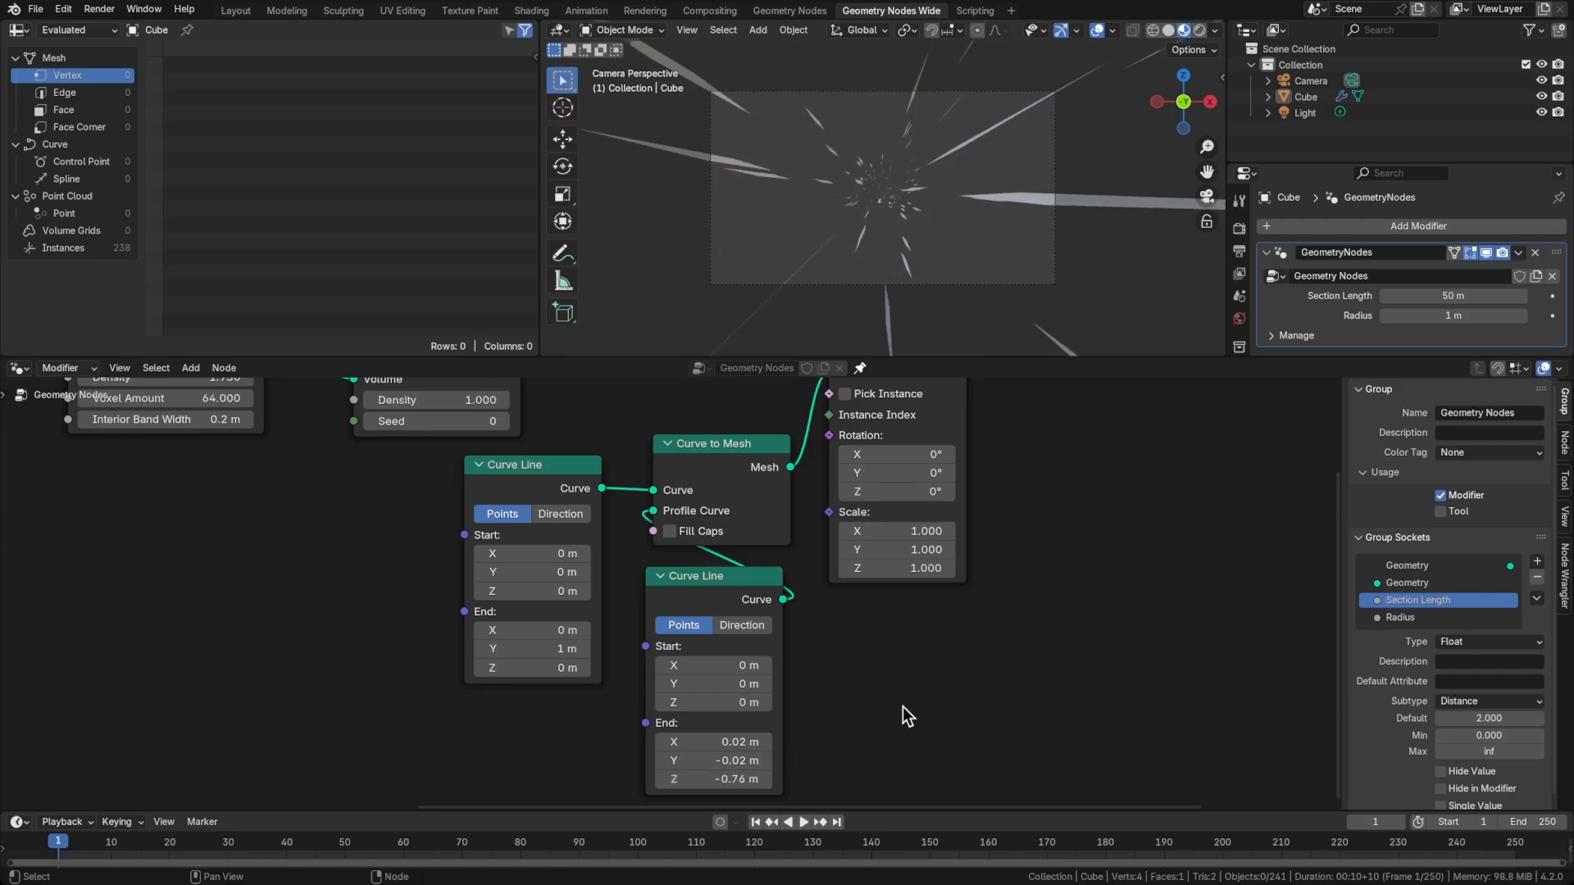
Insert a Scale Instances node between Instance on Points and Group Output
middle_drag(926, 671, 523, 752)
scroll(523, 752, down, 2)
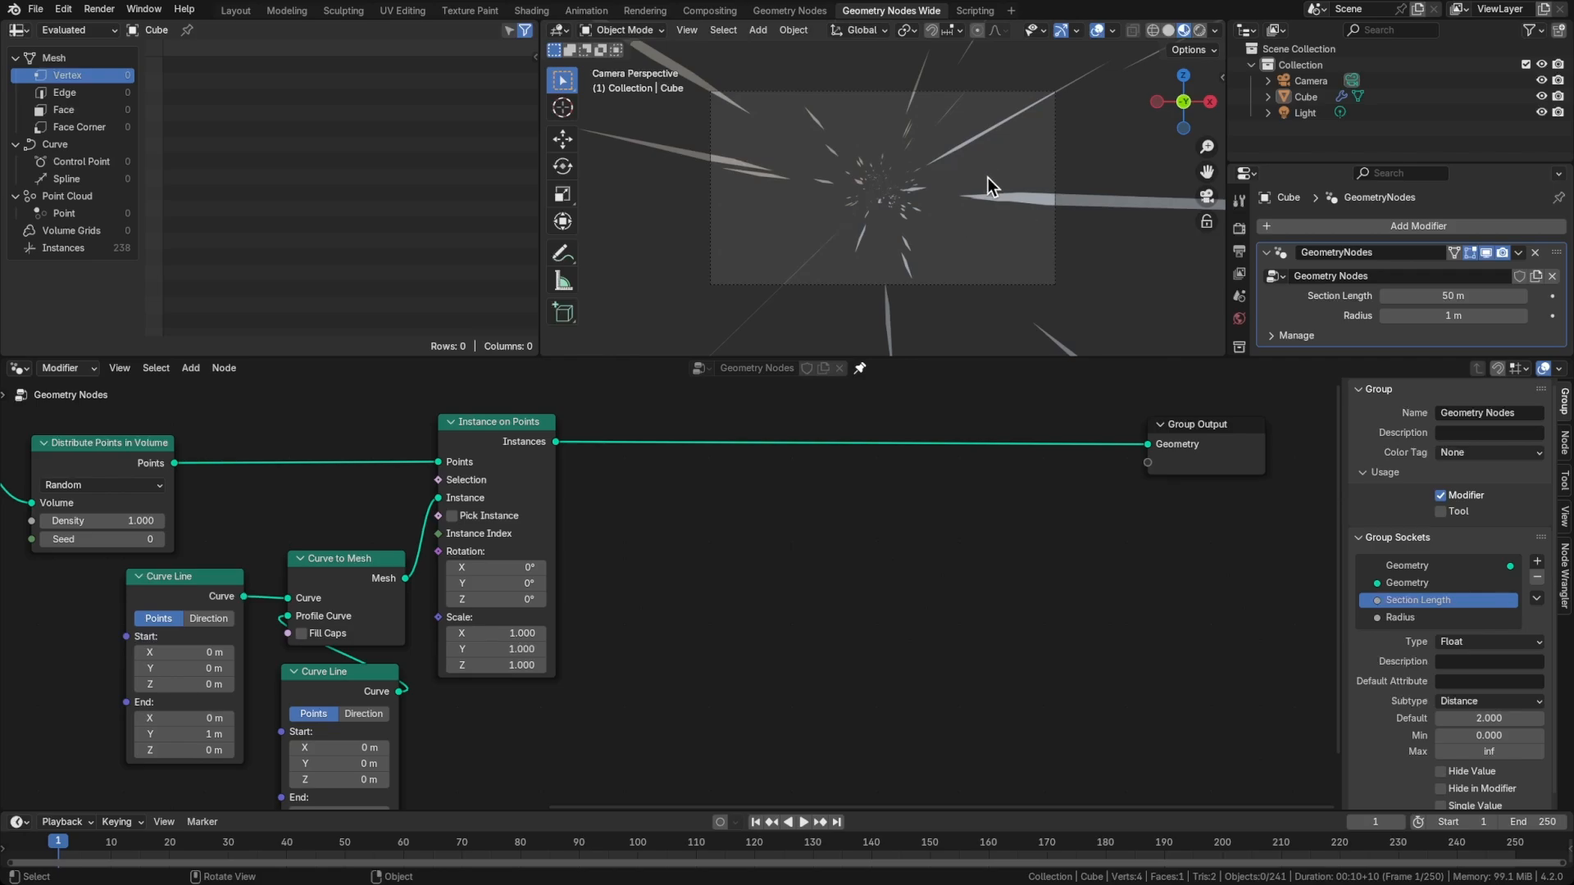
key(shift+a)
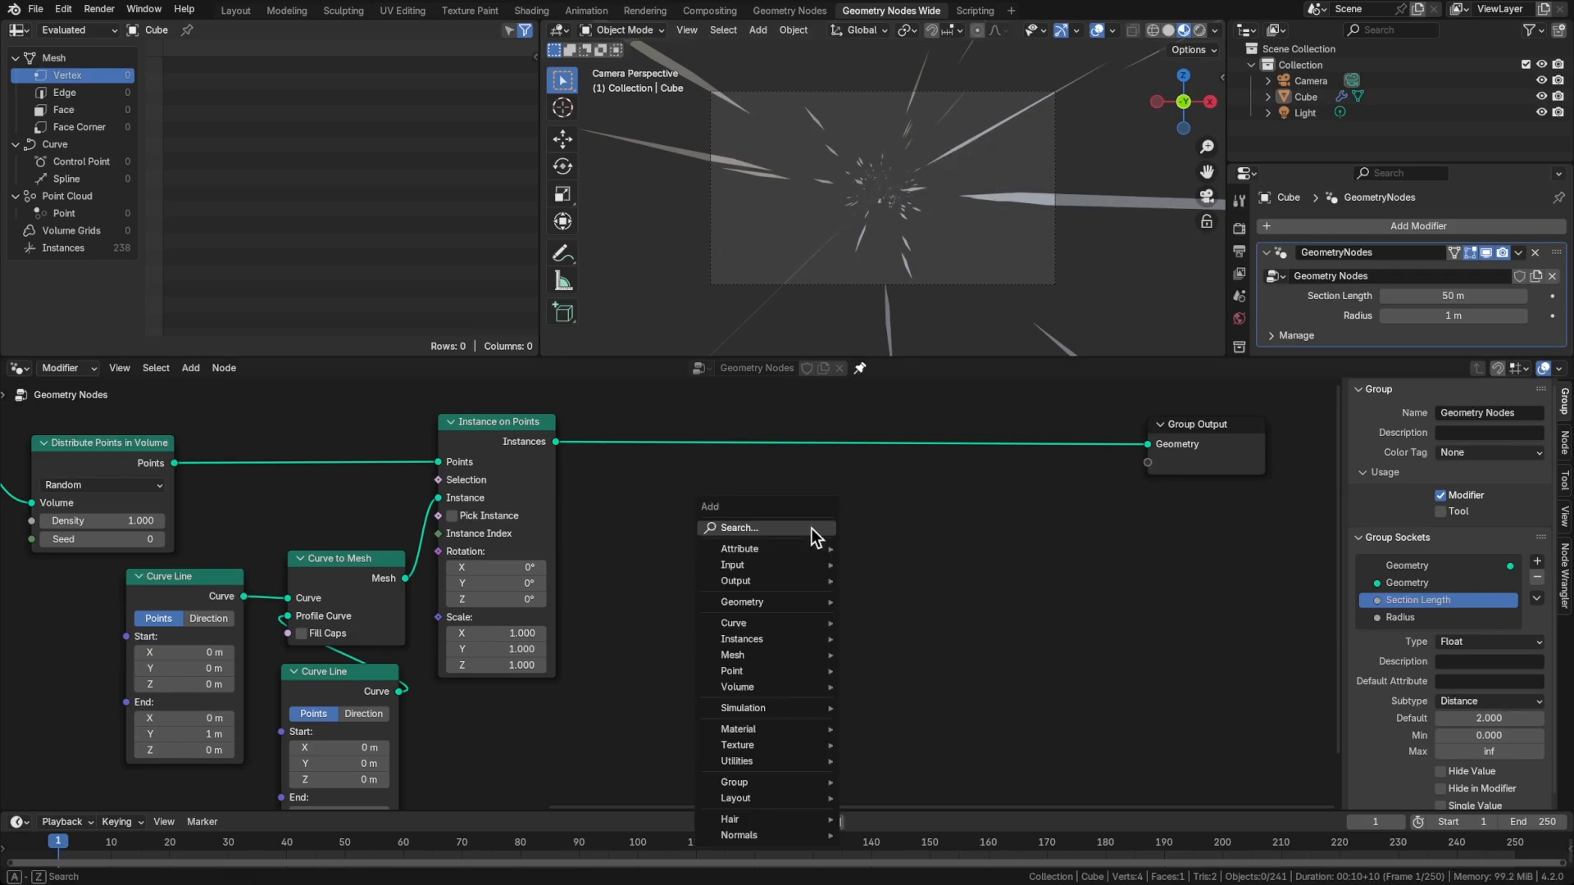
text(scale)
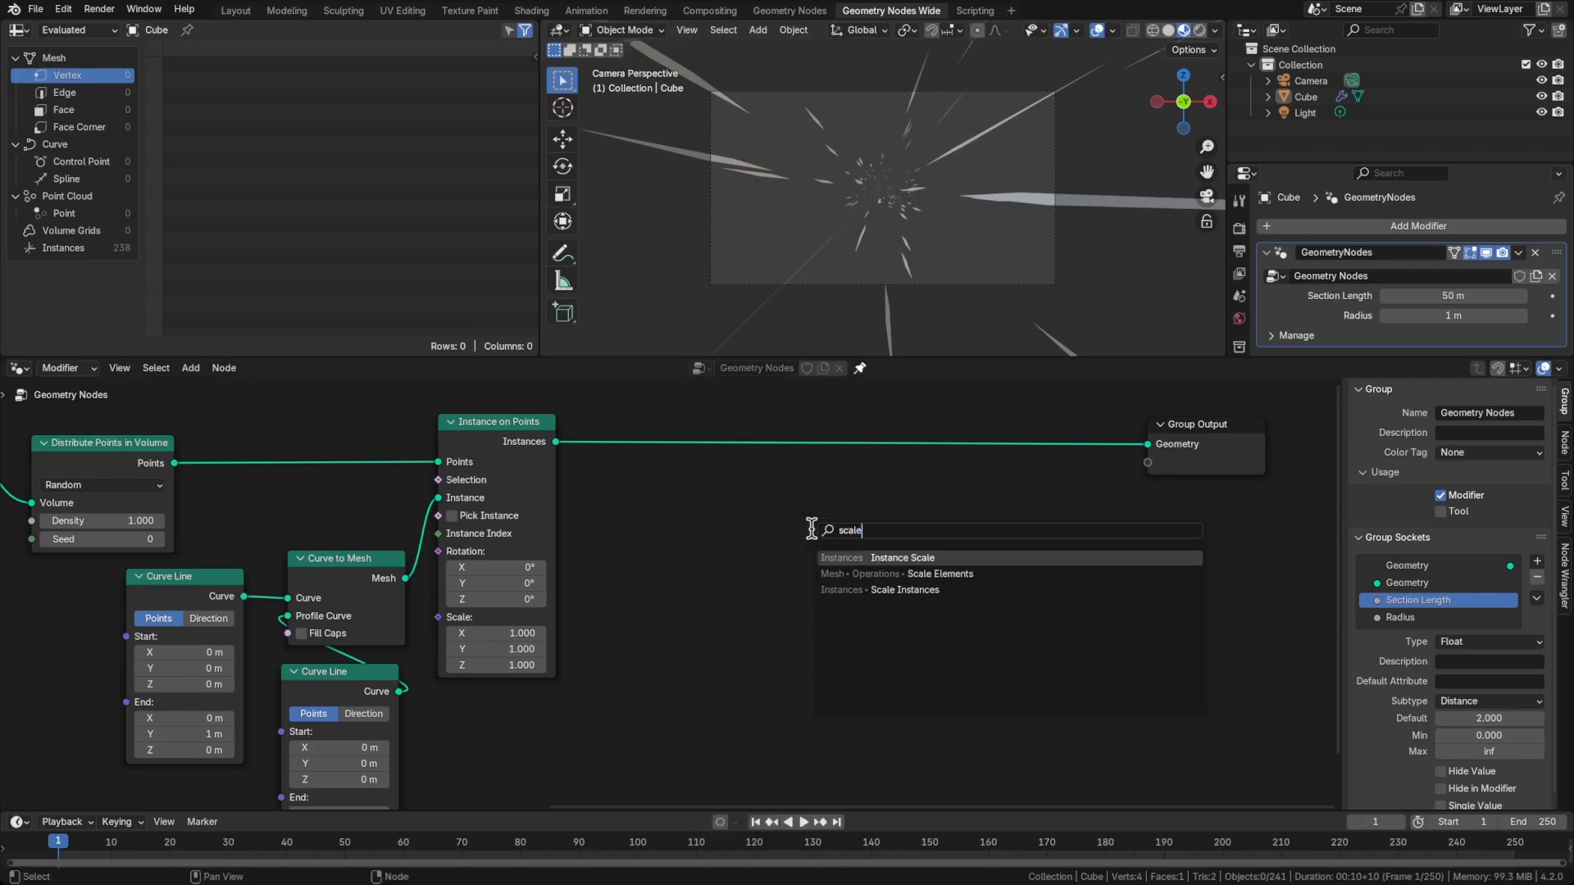
key(Down)
key(Down)
key(Return)
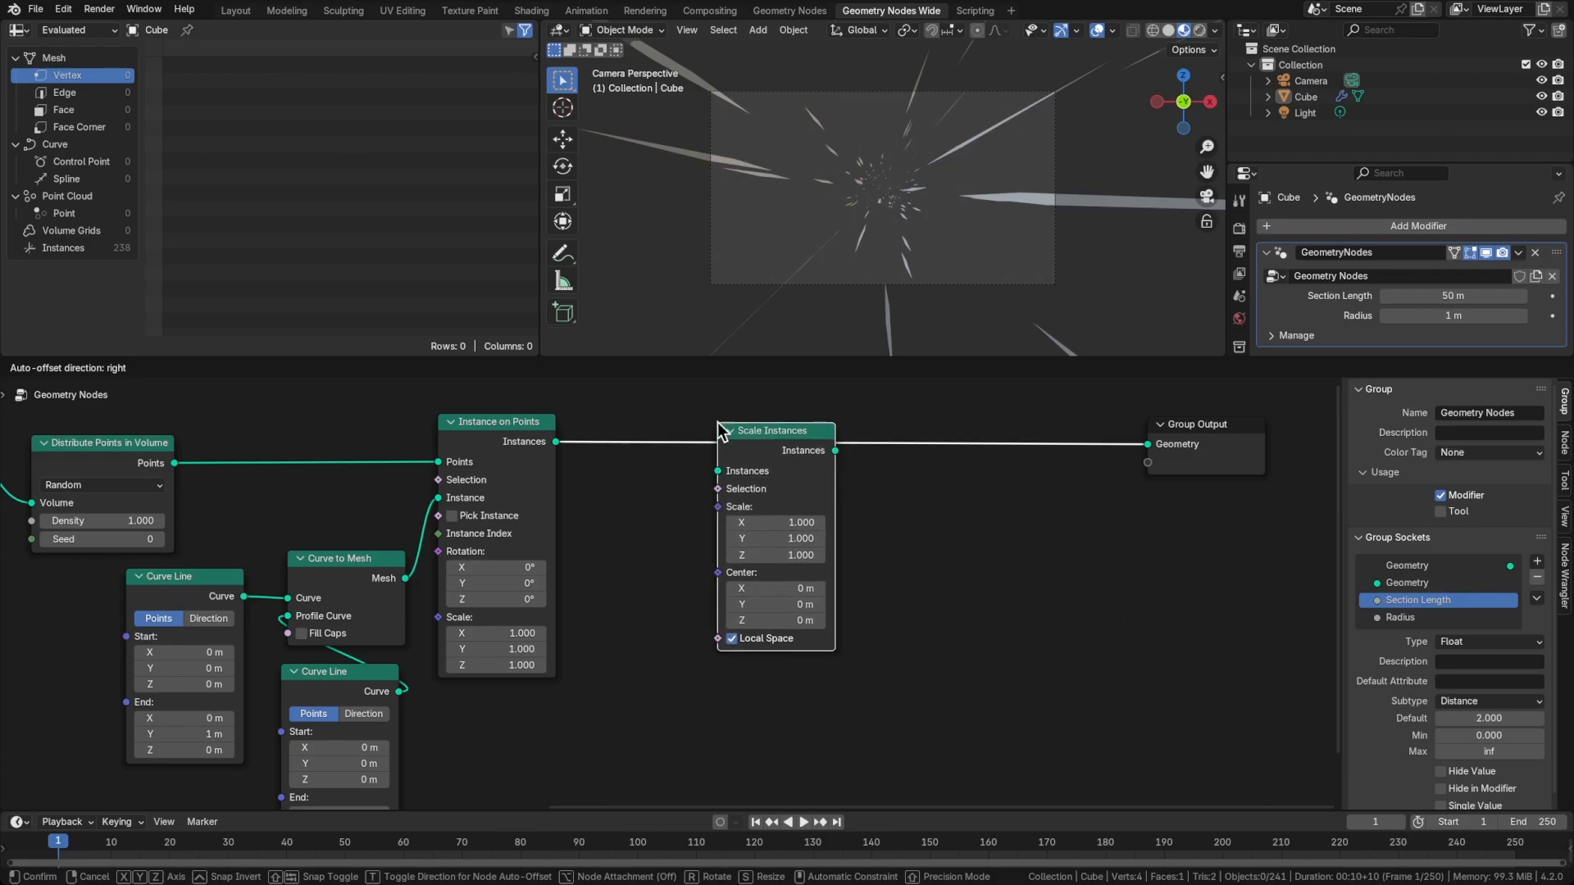
click(717, 422)
Add a Random Value node linked to the Scale input of Scale Instances and place it below that node
middle_drag(789, 687, 794, 608)
drag(735, 419, 712, 641)
text(random)
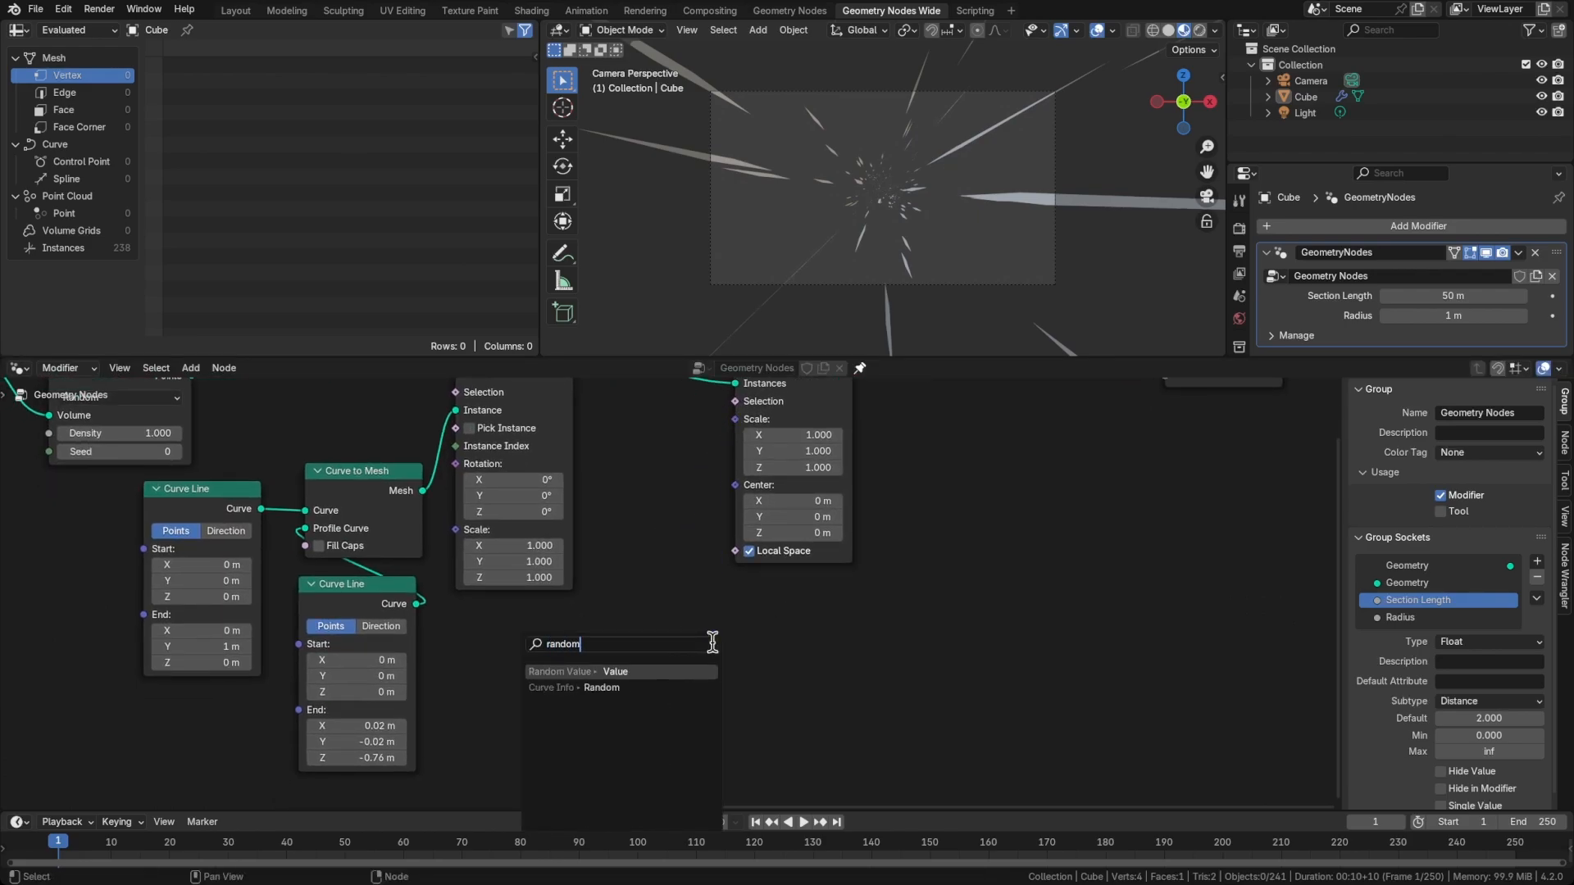
key(Return)
click(860, 552)
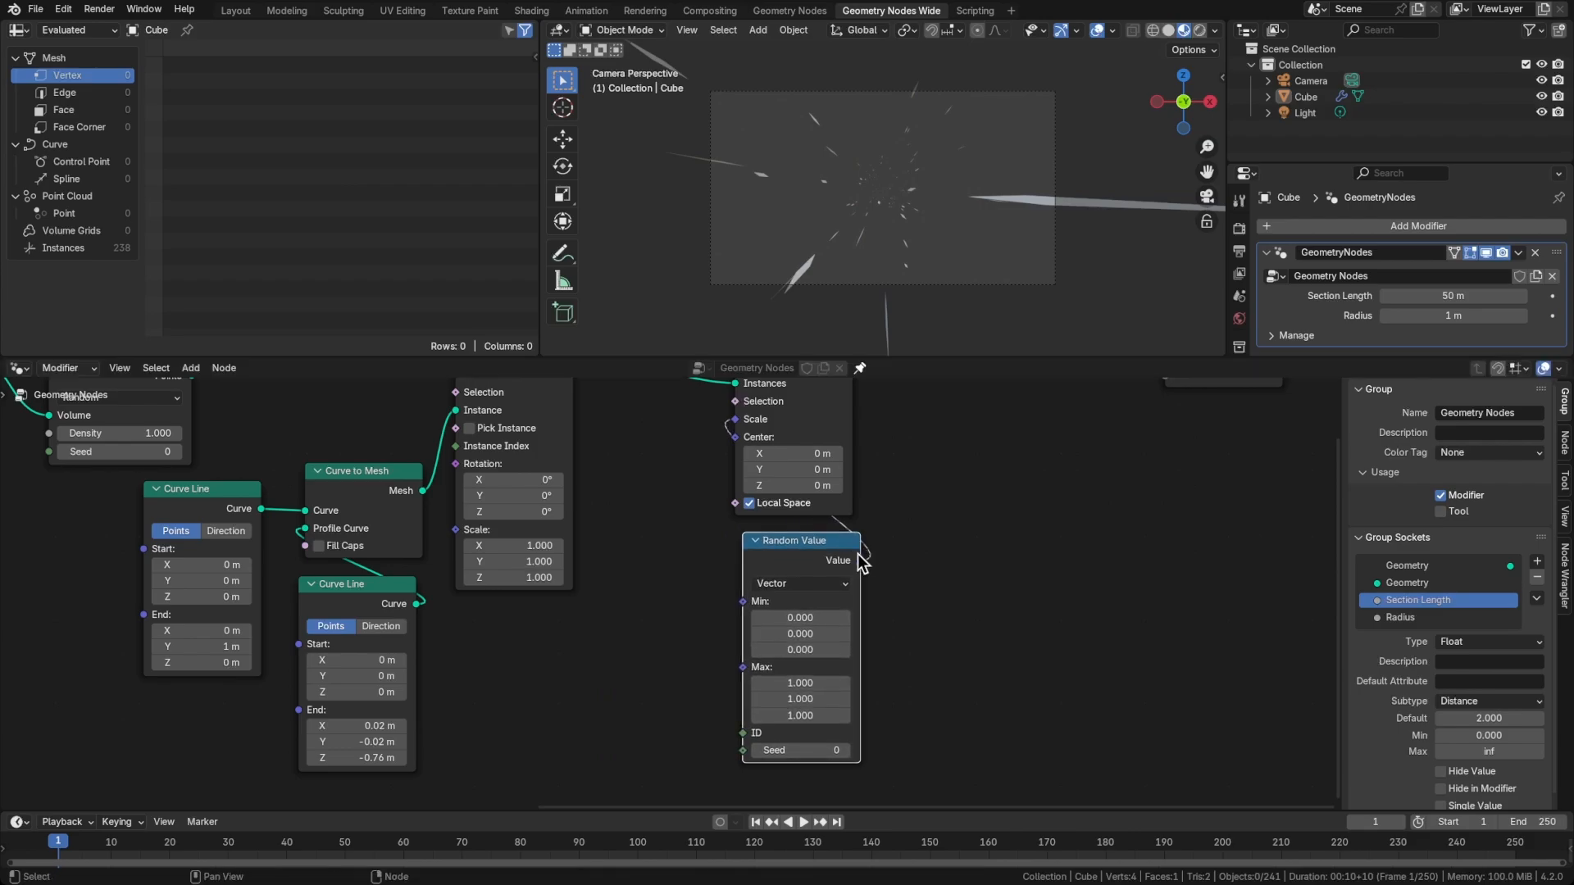
Change the Random Value node's data type to Float
click(828, 583)
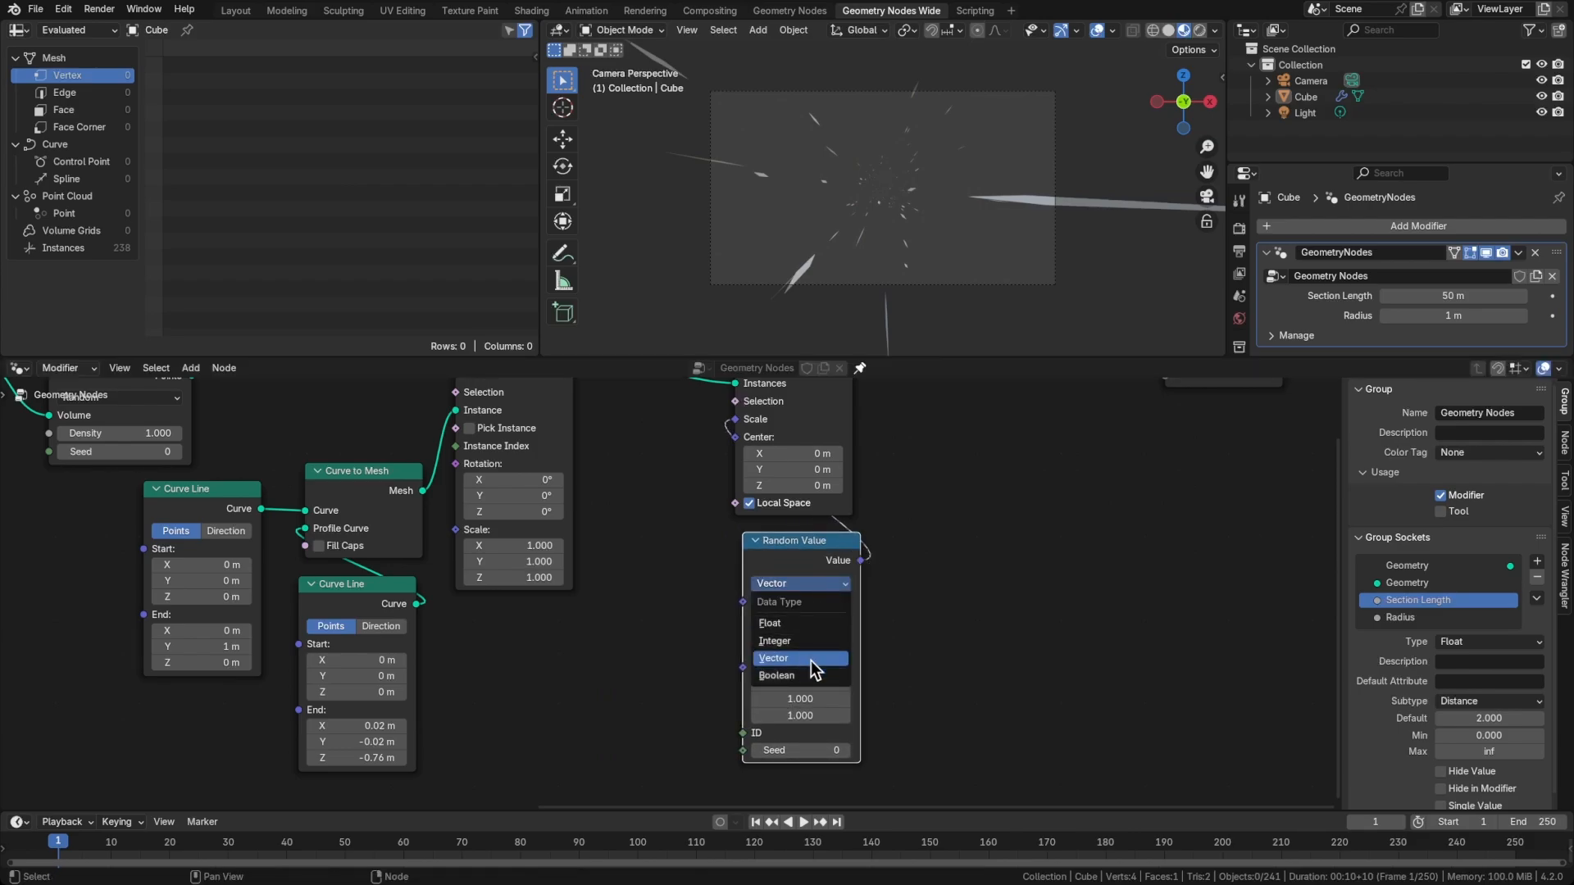
click(774, 623)
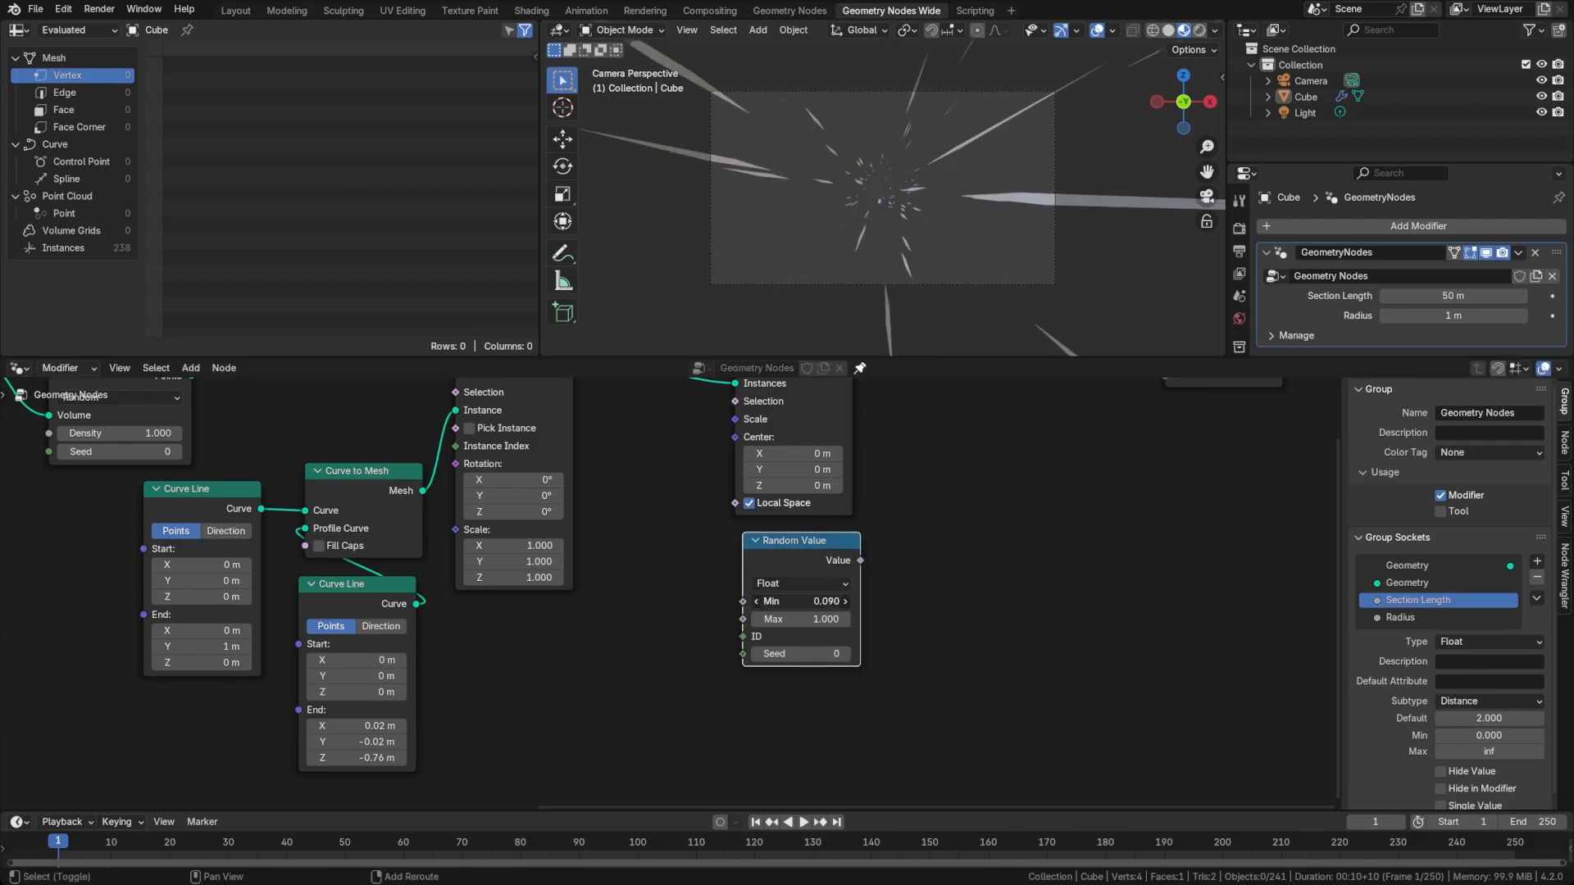
drag(771, 601, 766, 600)
right_click(765, 601)
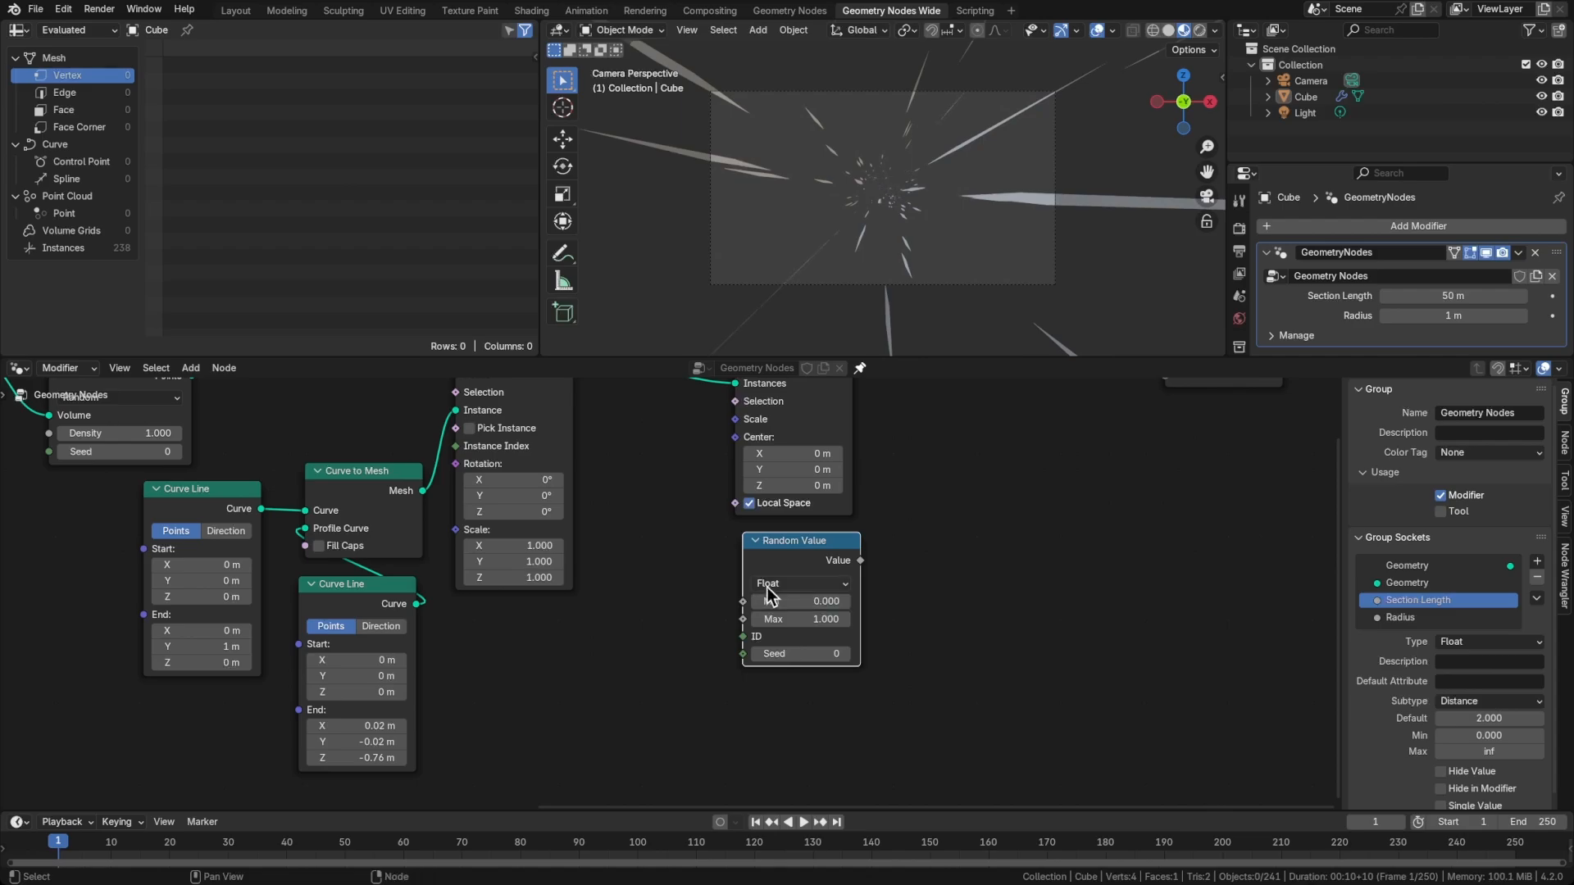
Connect Random Value to the Scale input of Scale Instances and set Min to 0.750 and Max to 0.940
drag(860, 562, 650, 464)
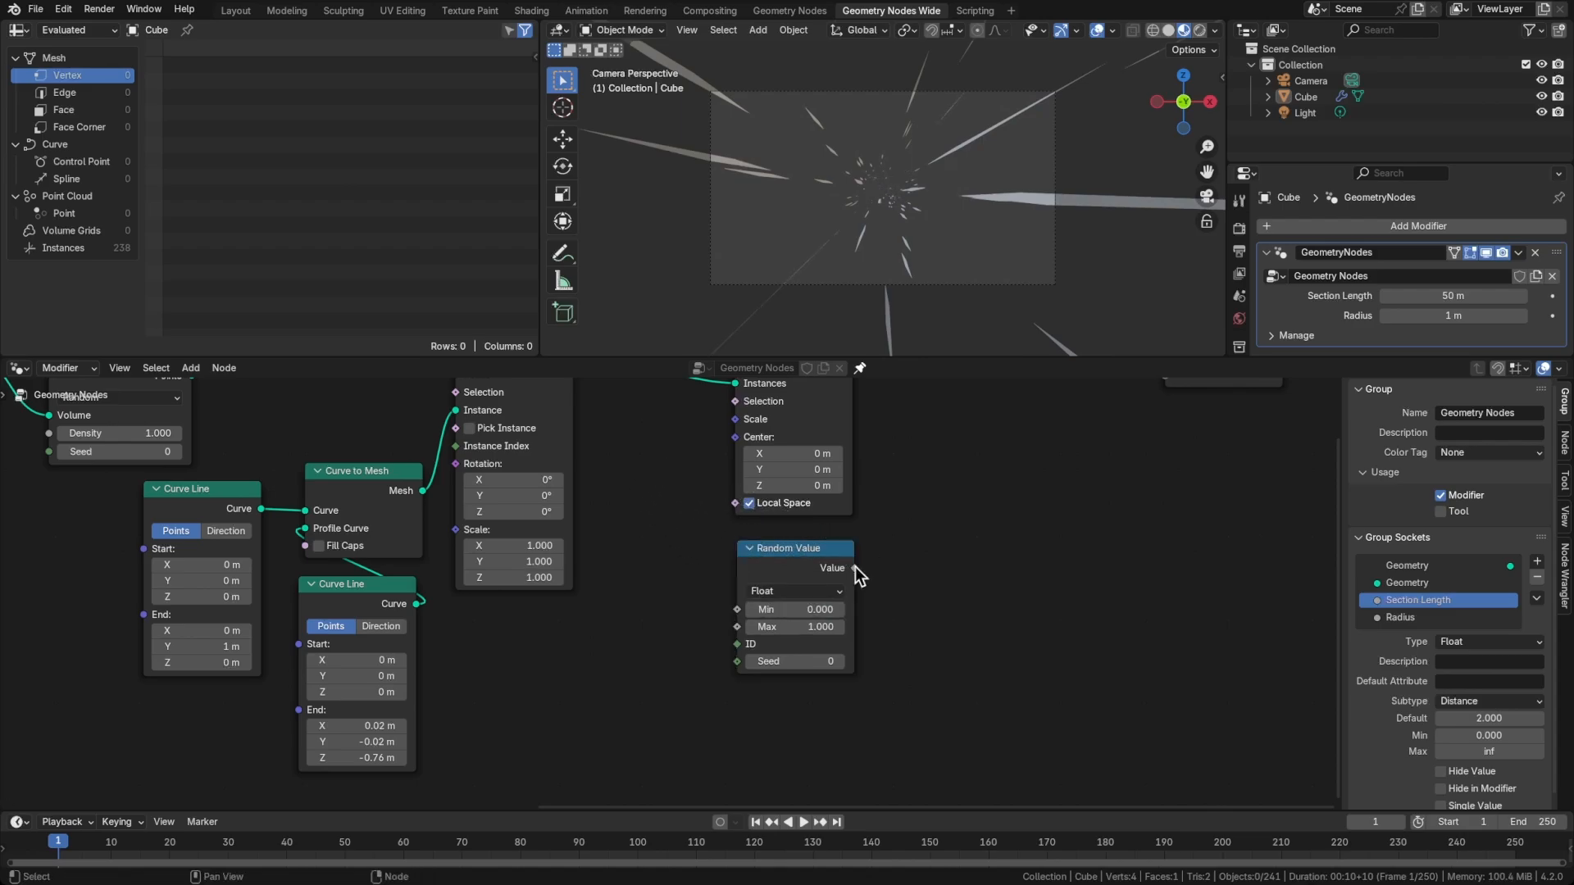
drag(855, 568, 736, 419)
mouse_move(787, 609)
shift+mouse_down()
mouse_move(824, 626)
mouse_move(792, 626)
shift+mouse_up()
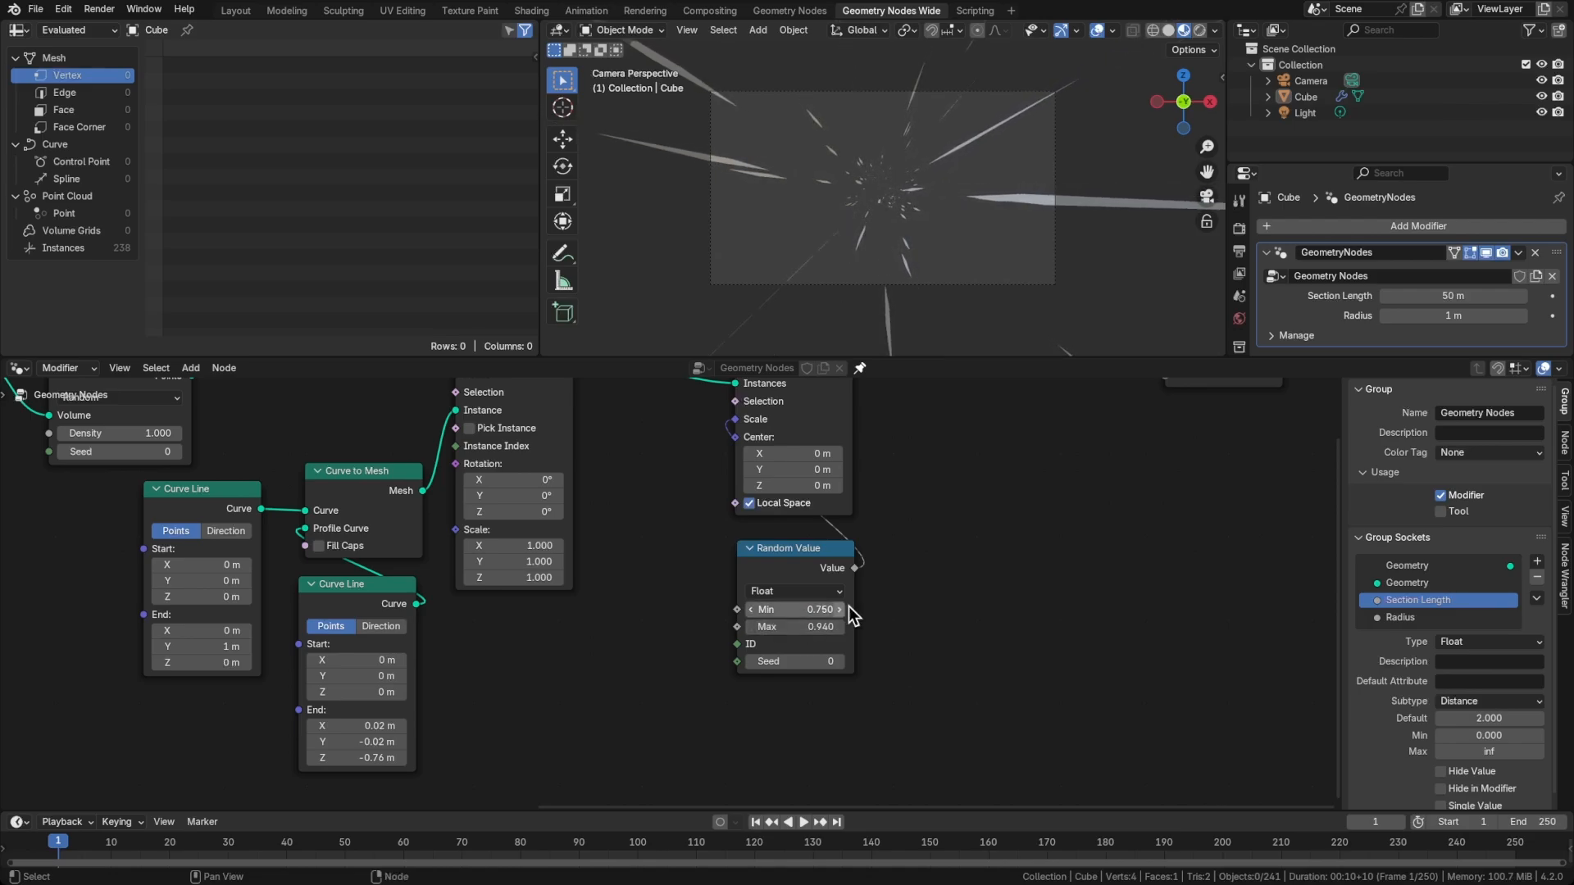
Move the Scale Instances and Random Value nodes together closer to Instance on Points
middle_drag(927, 538, 775, 613)
scroll(684, 637, down, 1)
drag(517, 439, 741, 714)
key(g)
click(675, 700)
click(764, 666)
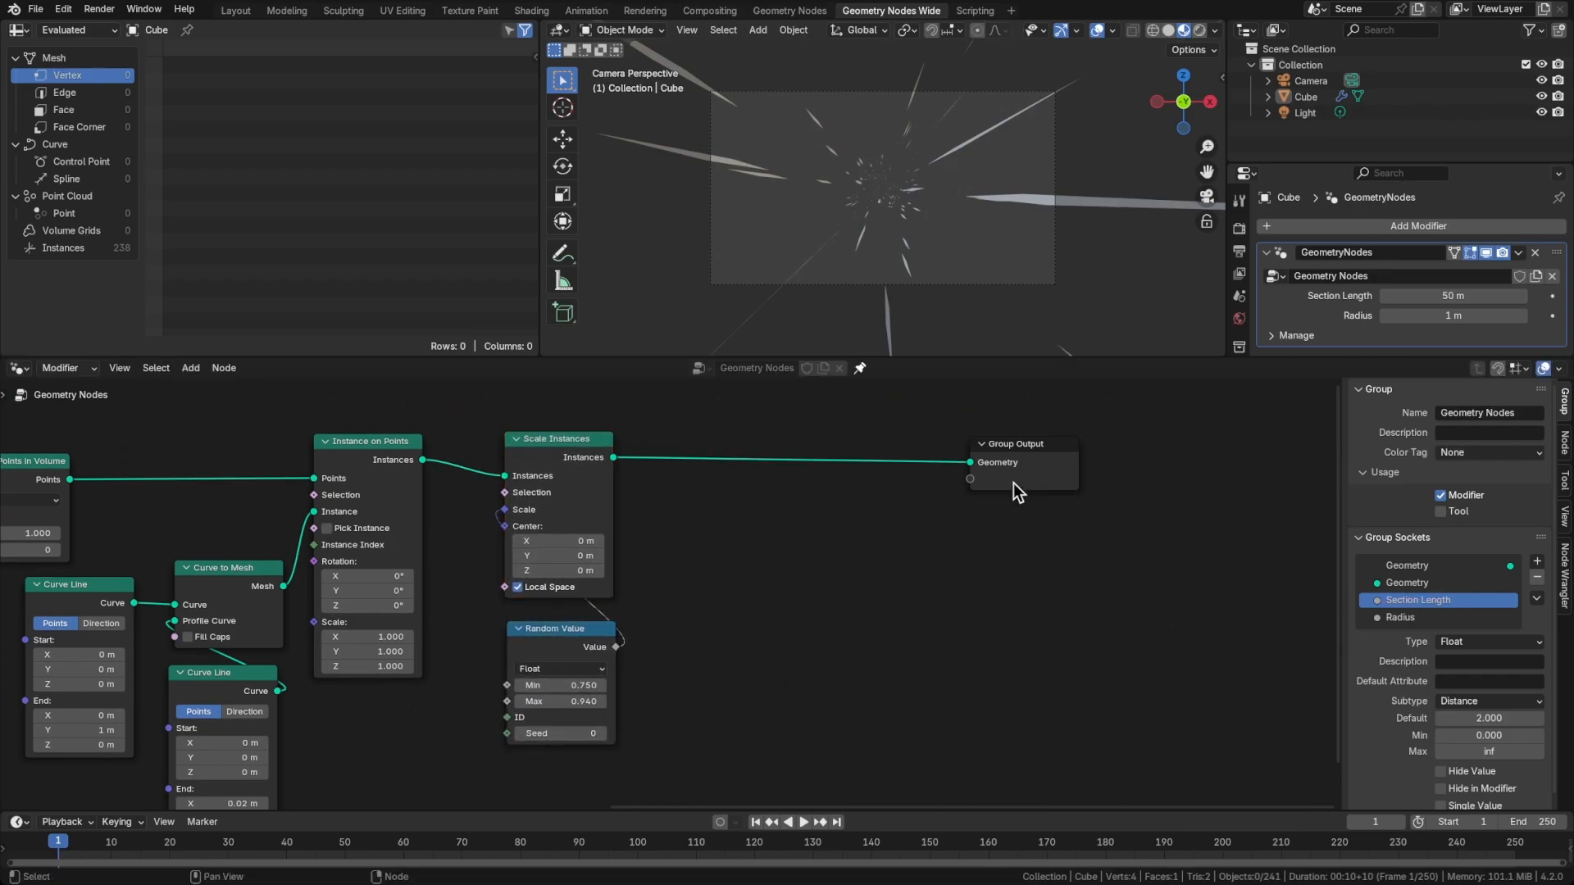
Move Group Output farther along and insert a duplicate, unlinked-scale Scale Instances node between the first Scale Instances and Group Output
drag(1014, 486, 1161, 484)
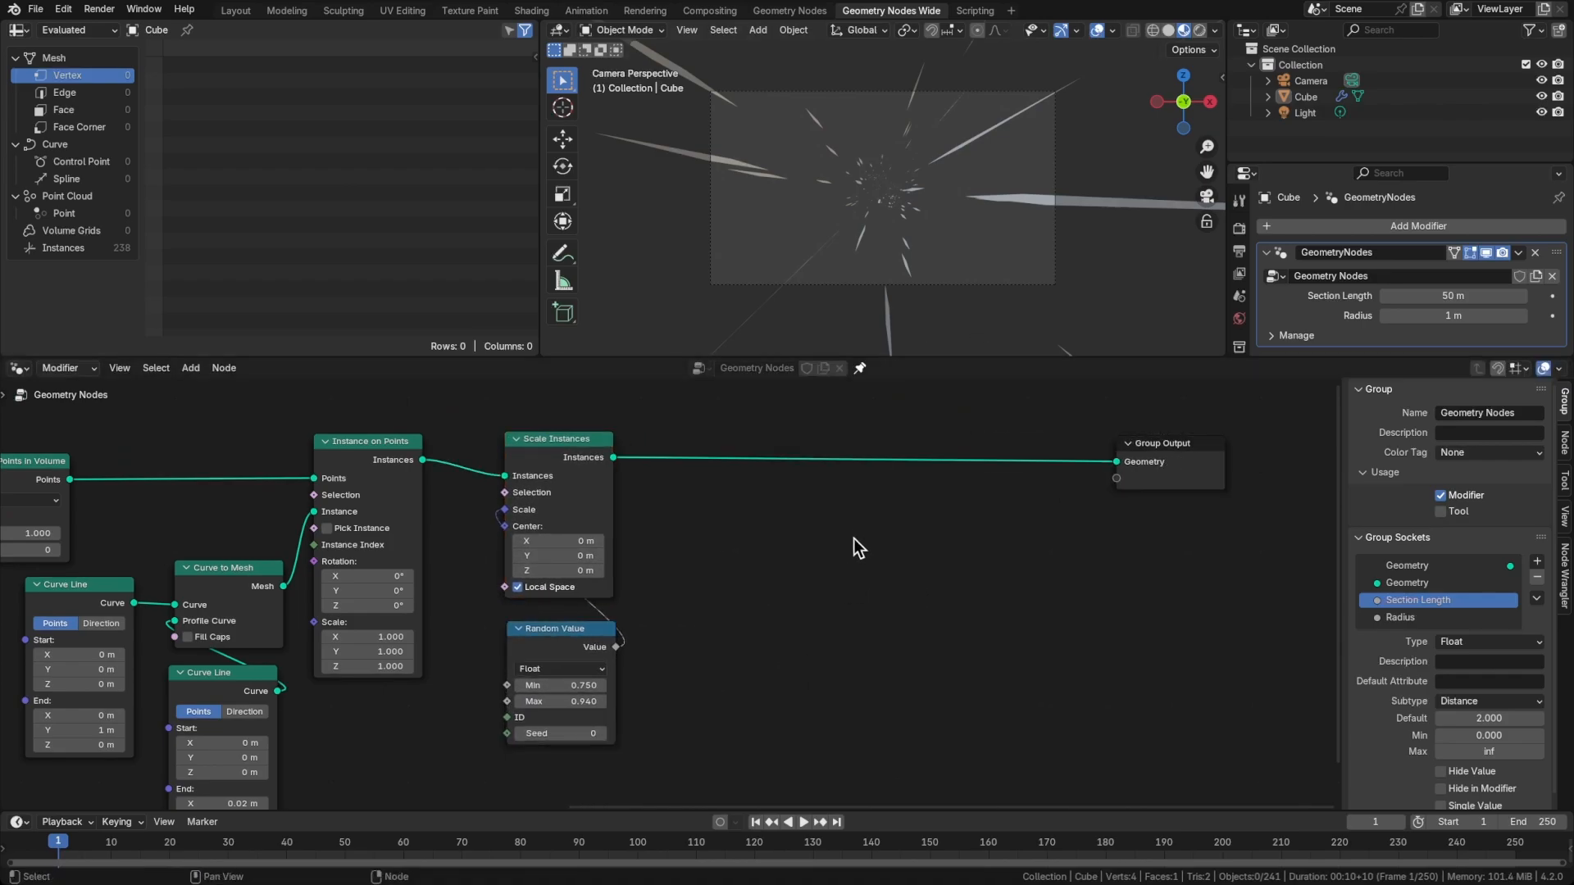
middle_drag(853, 538, 917, 536)
key(shift+d)
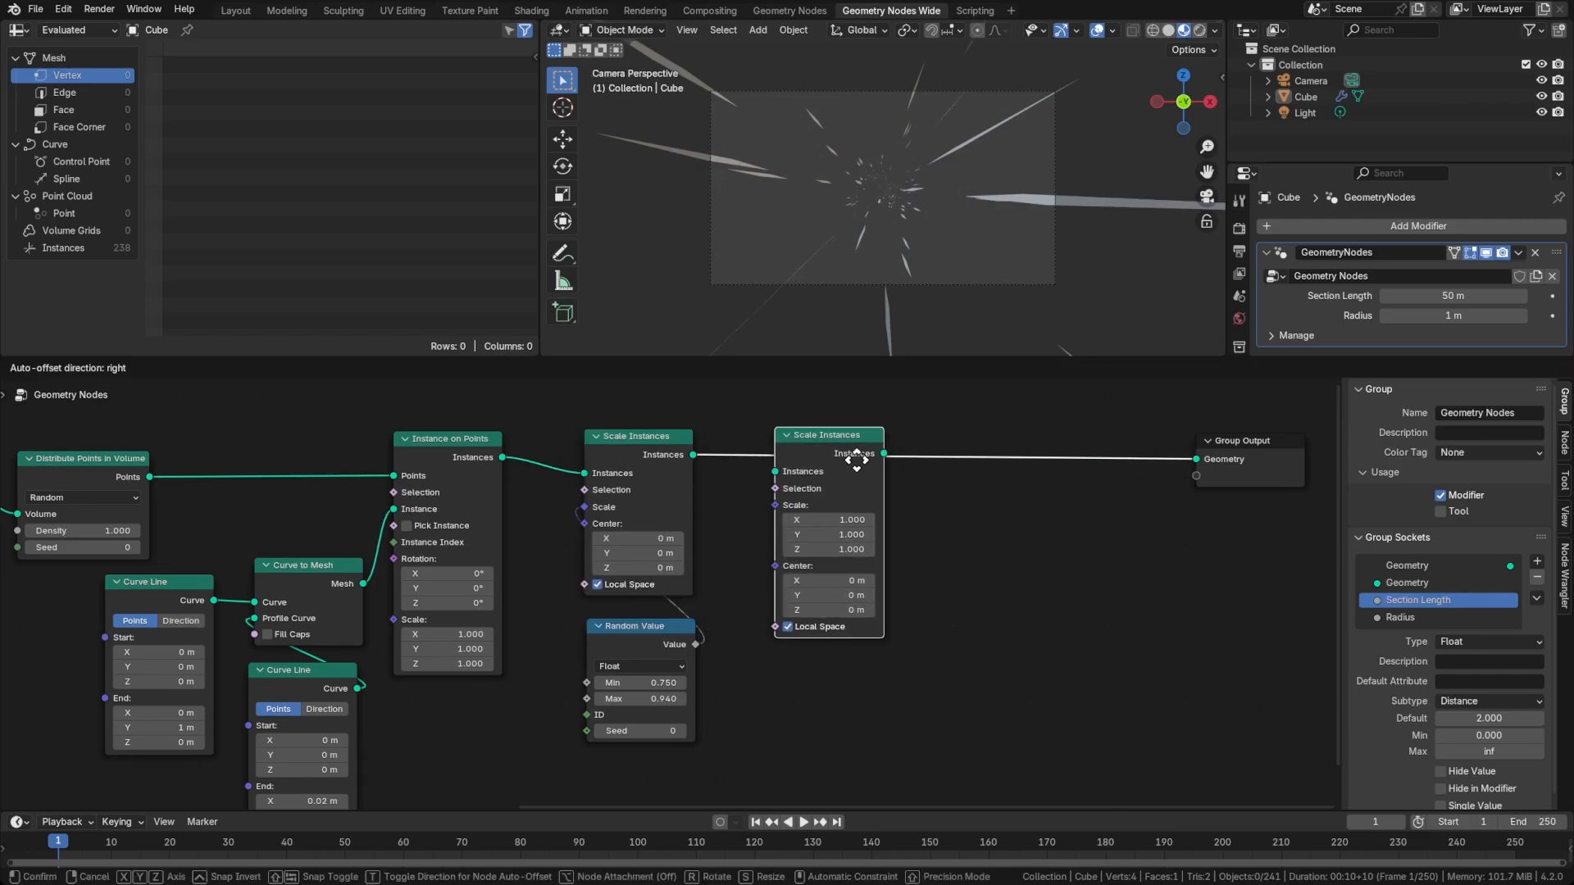
click(900, 461)
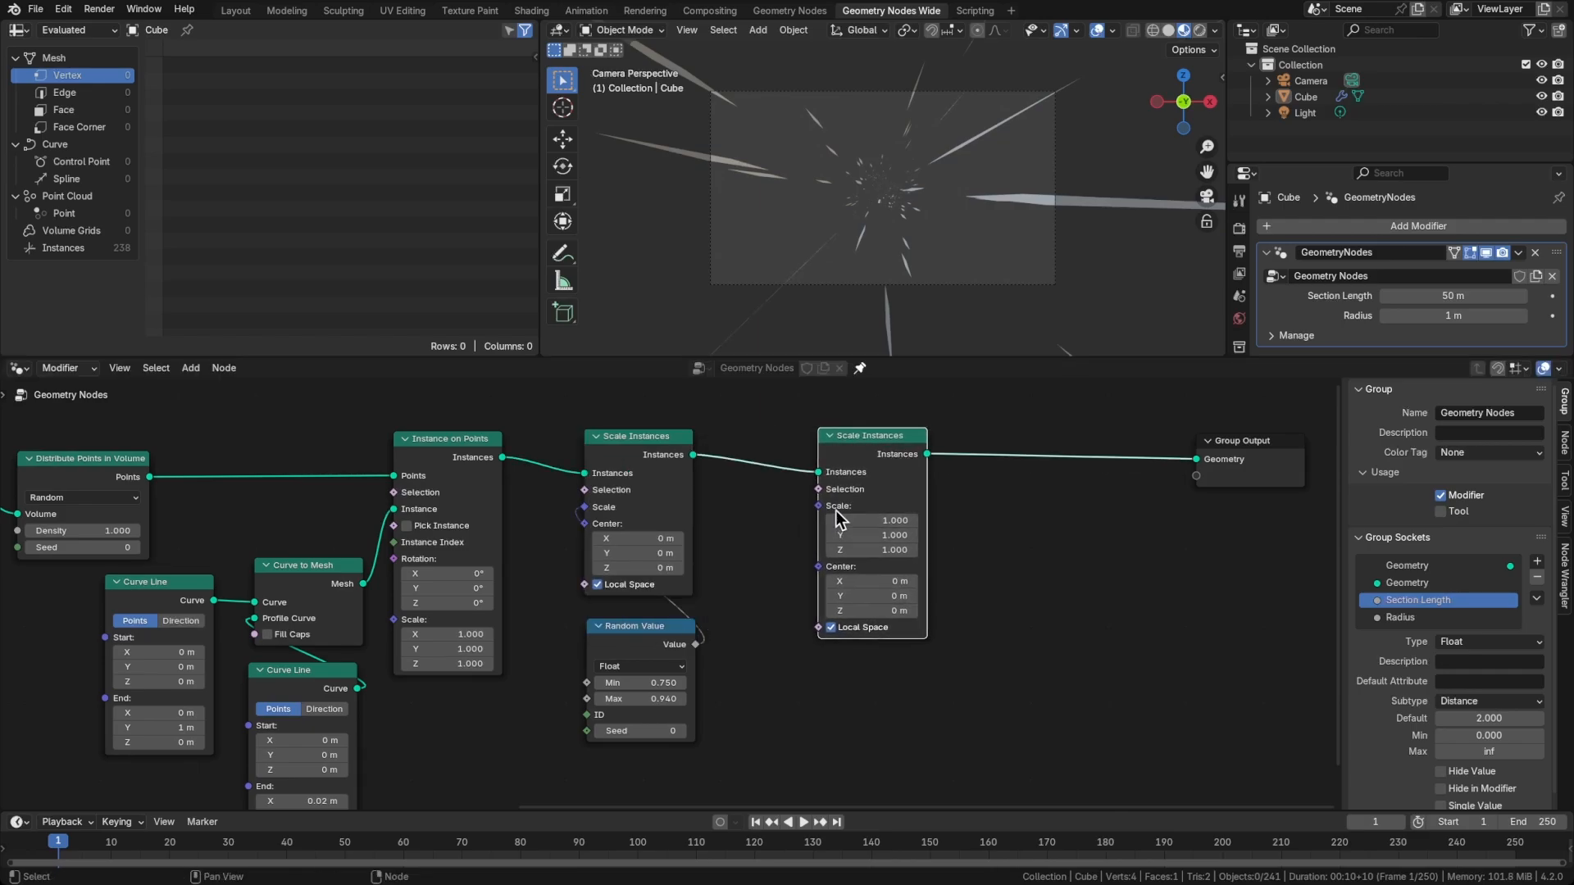
Add a Combine XYZ node linked to the Scale input of the second Scale Instances and place it directly below that node
middle_drag(792, 603, 785, 547)
key(shift+a)
text(combine)
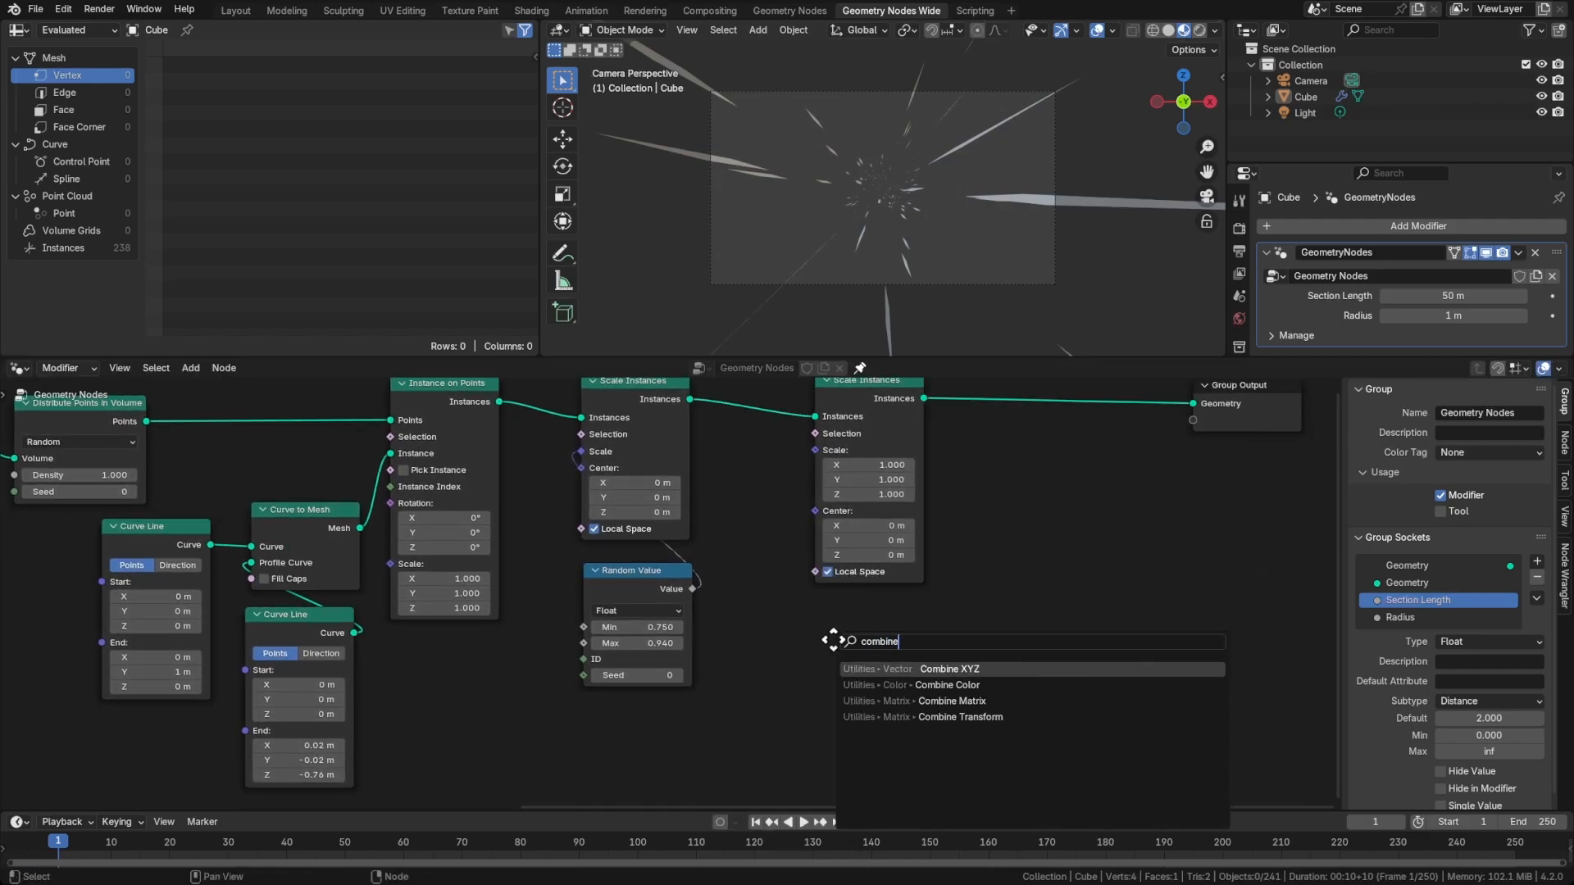
key(Return)
click(811, 623)
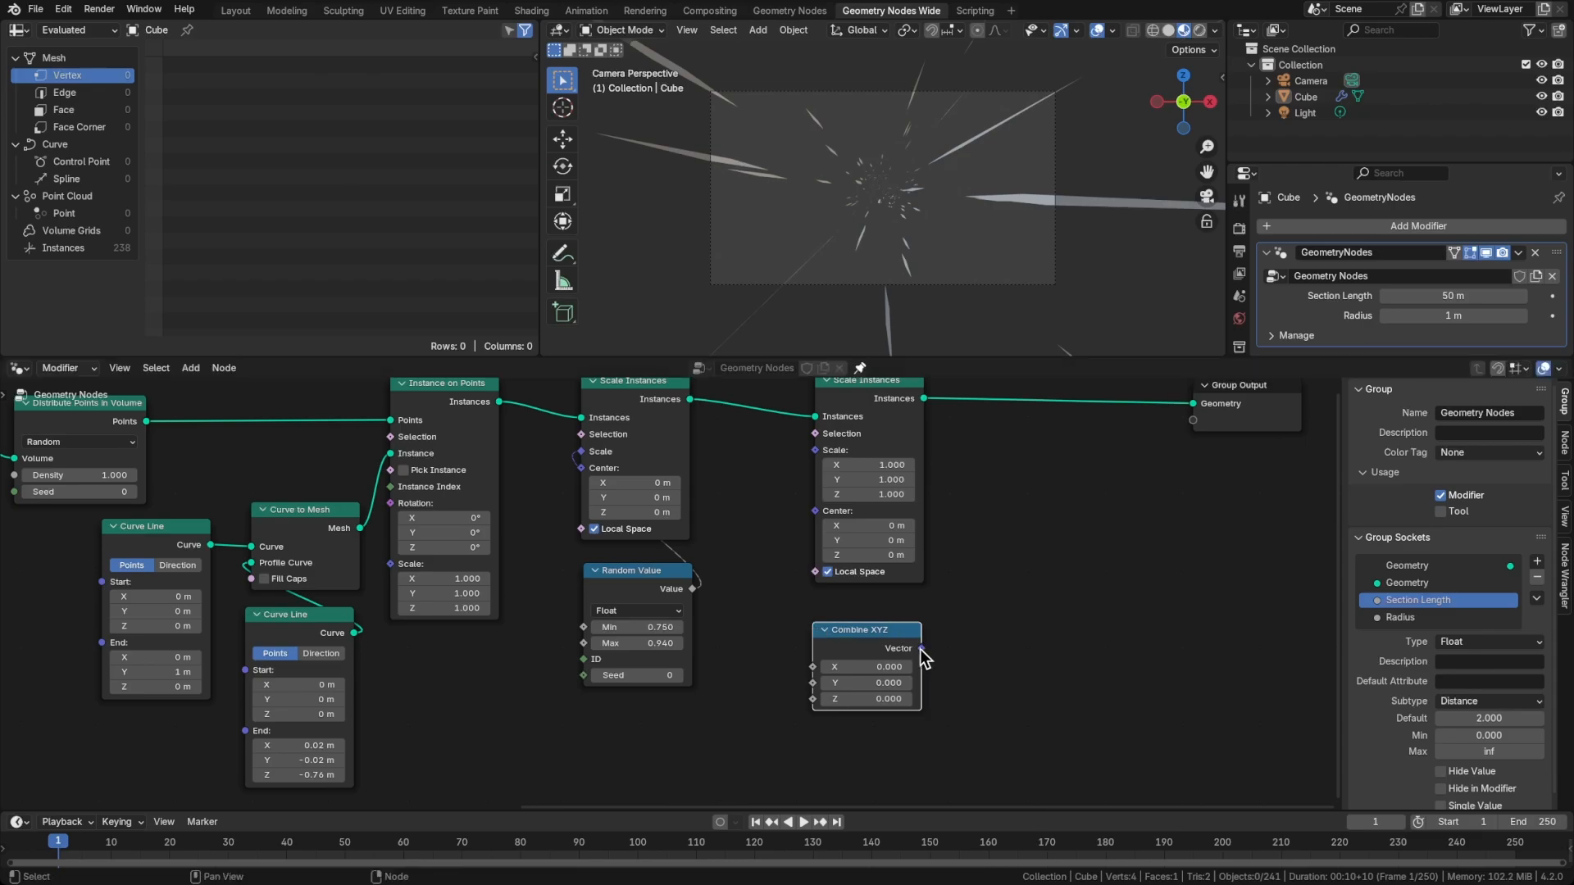
drag(921, 648, 815, 450)
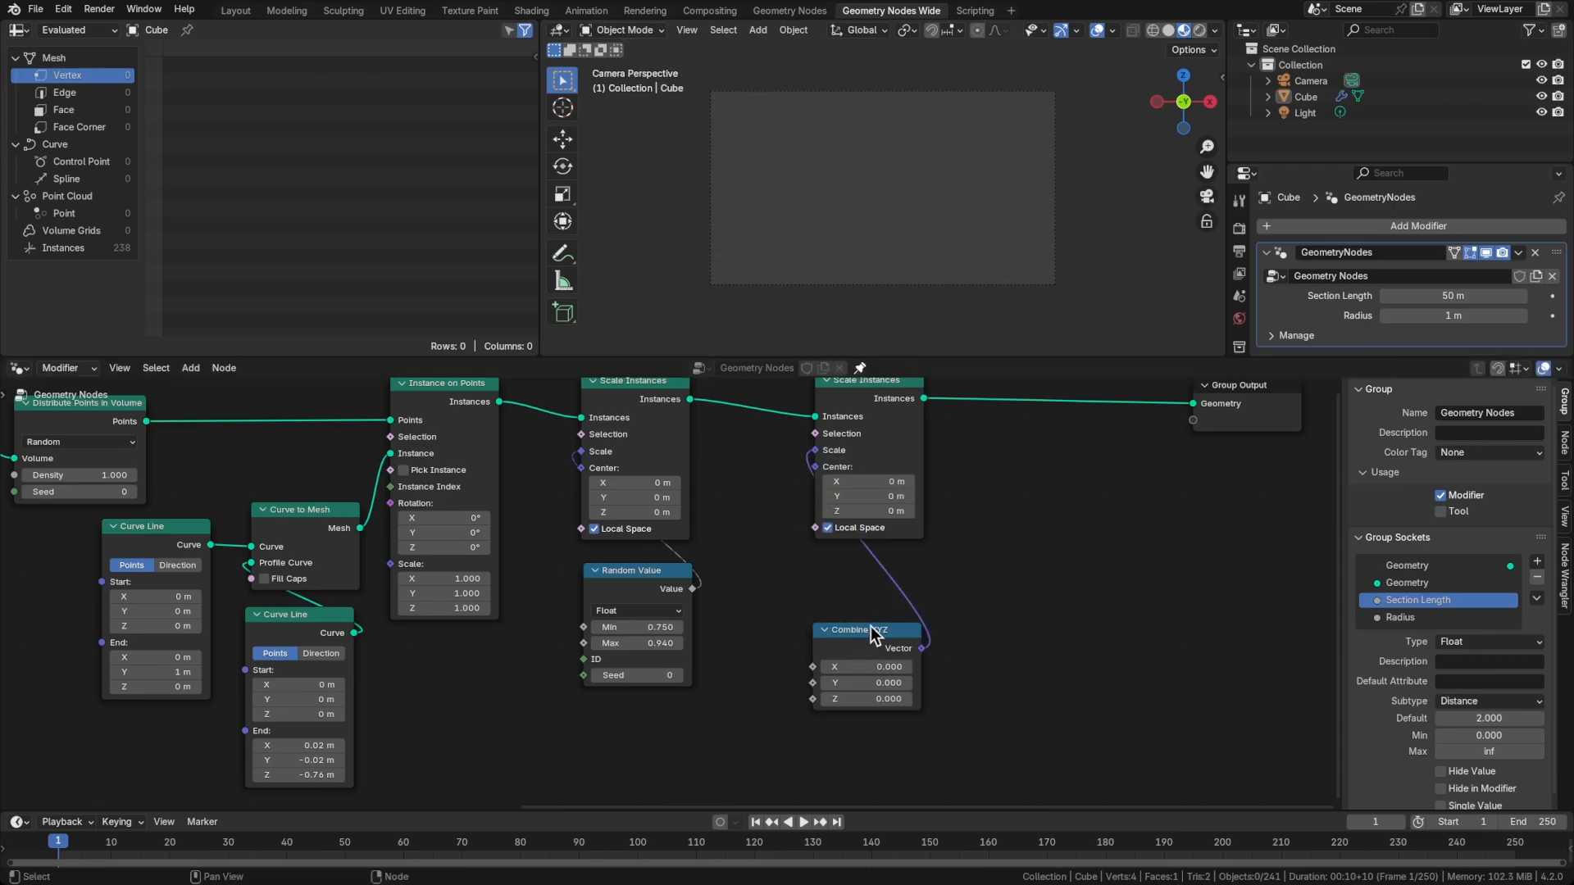
drag(871, 627, 873, 572)
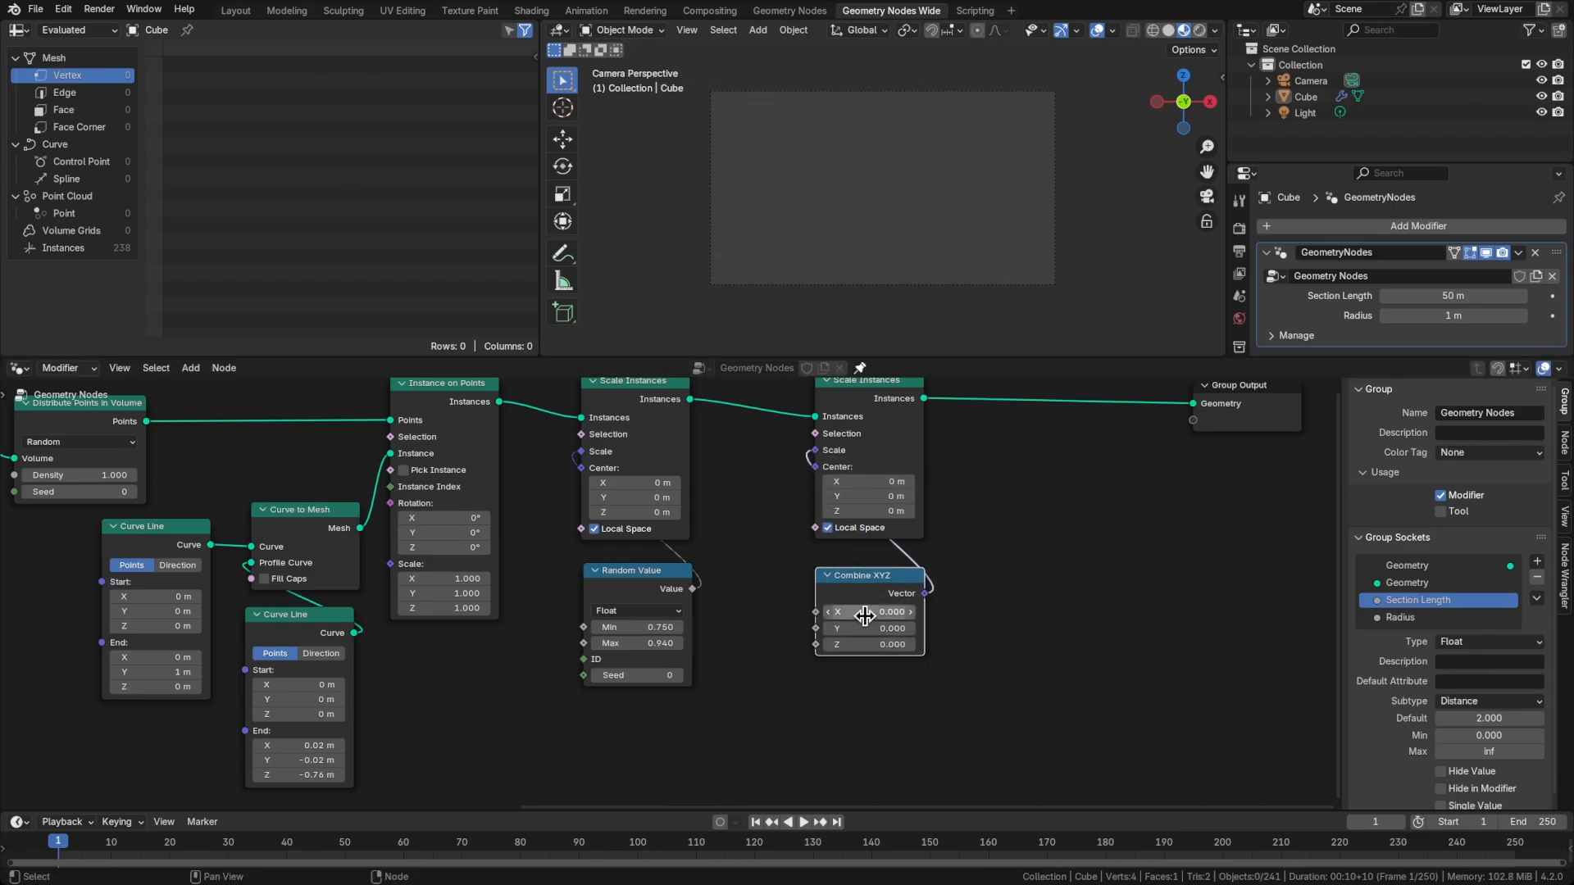
Set the X, Y and Z values of Combine XYZ to 1
click(865, 616)
key(Escape)
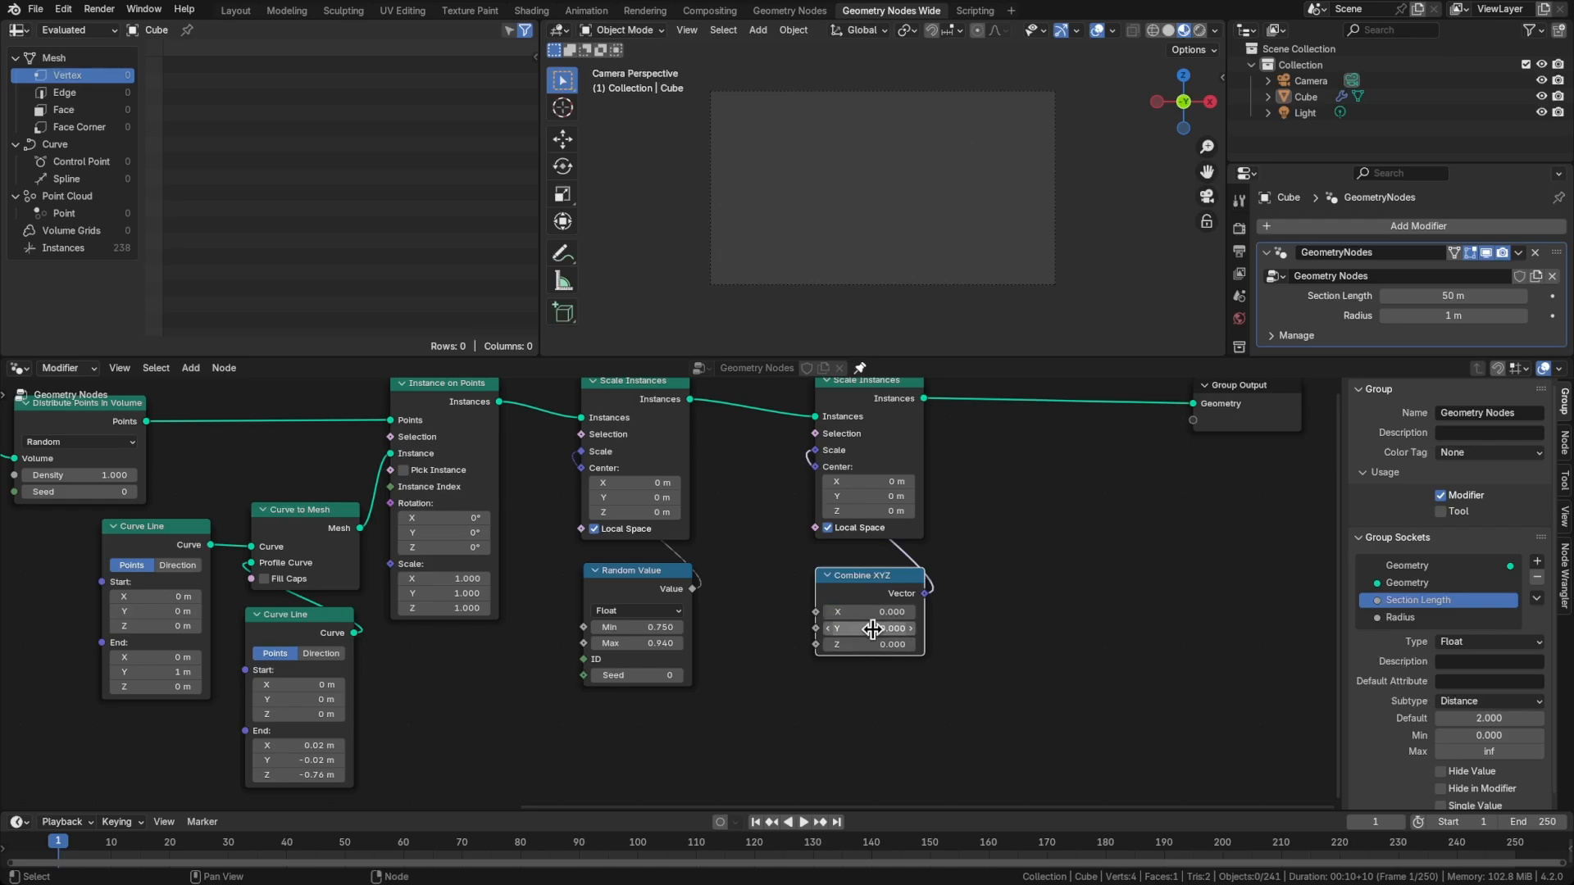
drag(874, 613, 871, 689)
text(1)
key(Return)
Drive the Y input of Combine XYZ from a new Group Input socket named Stretch with its minimum set to 0
scroll(875, 613, up, 1)
text(group)
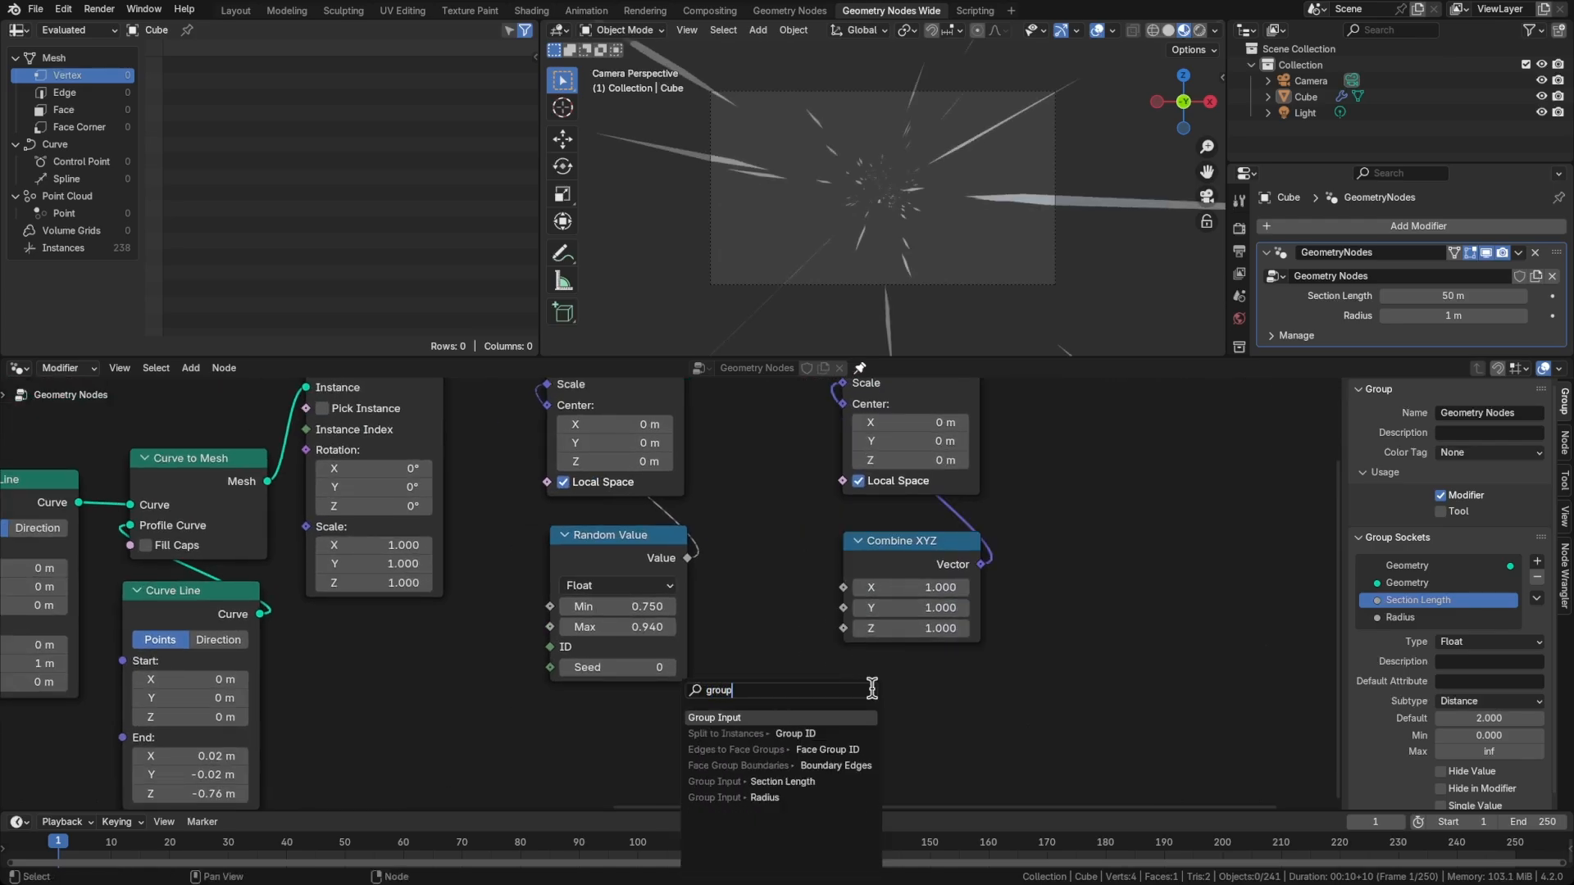
key(Return)
click(979, 686)
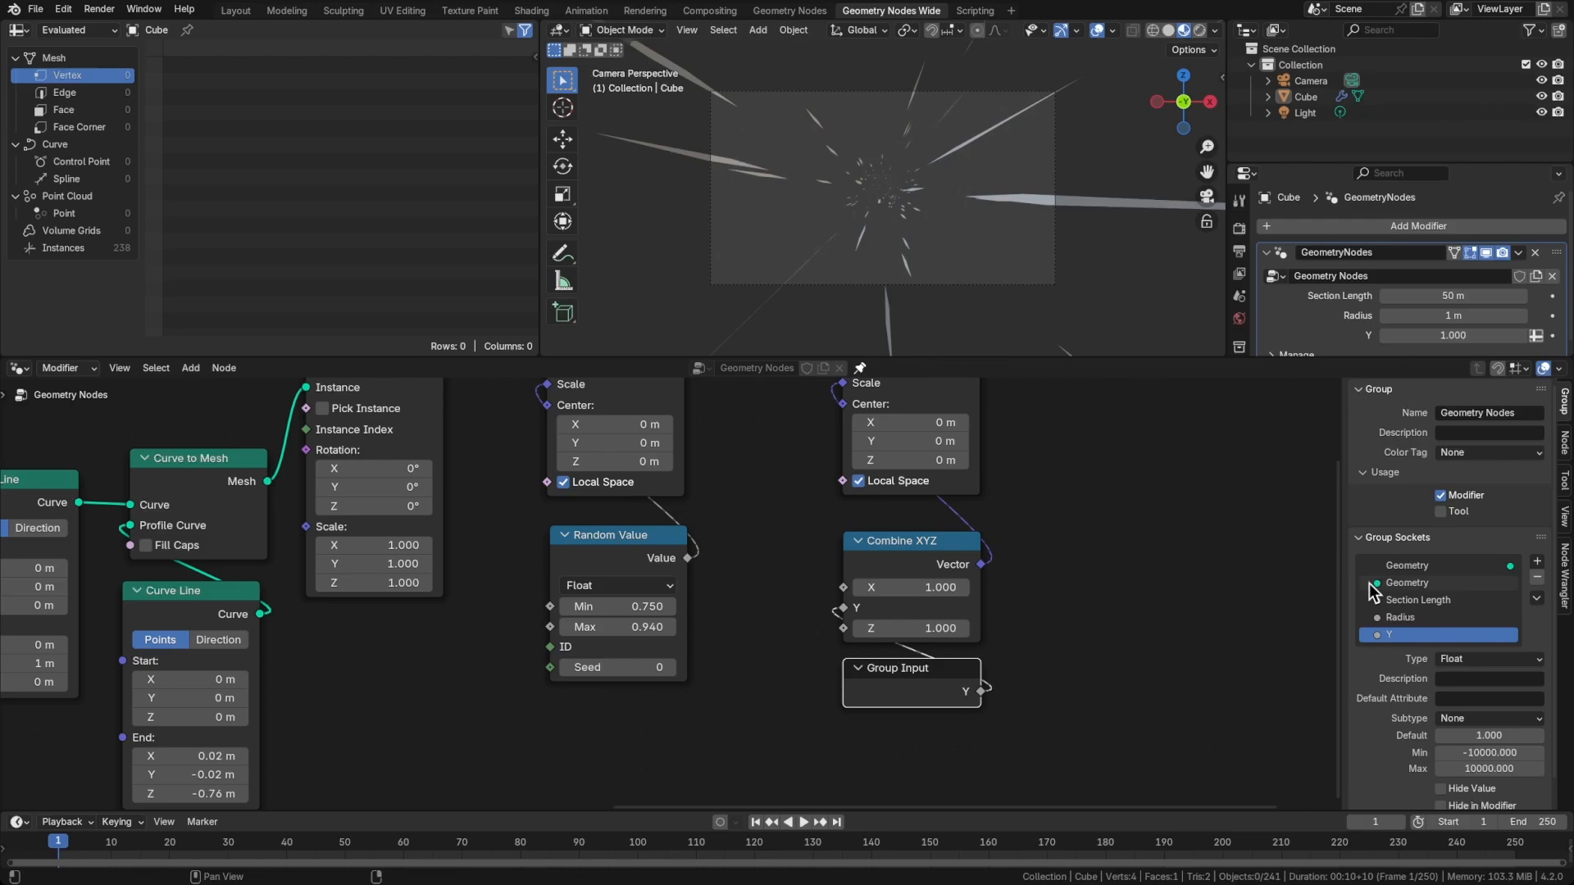
double_click(1385, 633)
text(Strength)
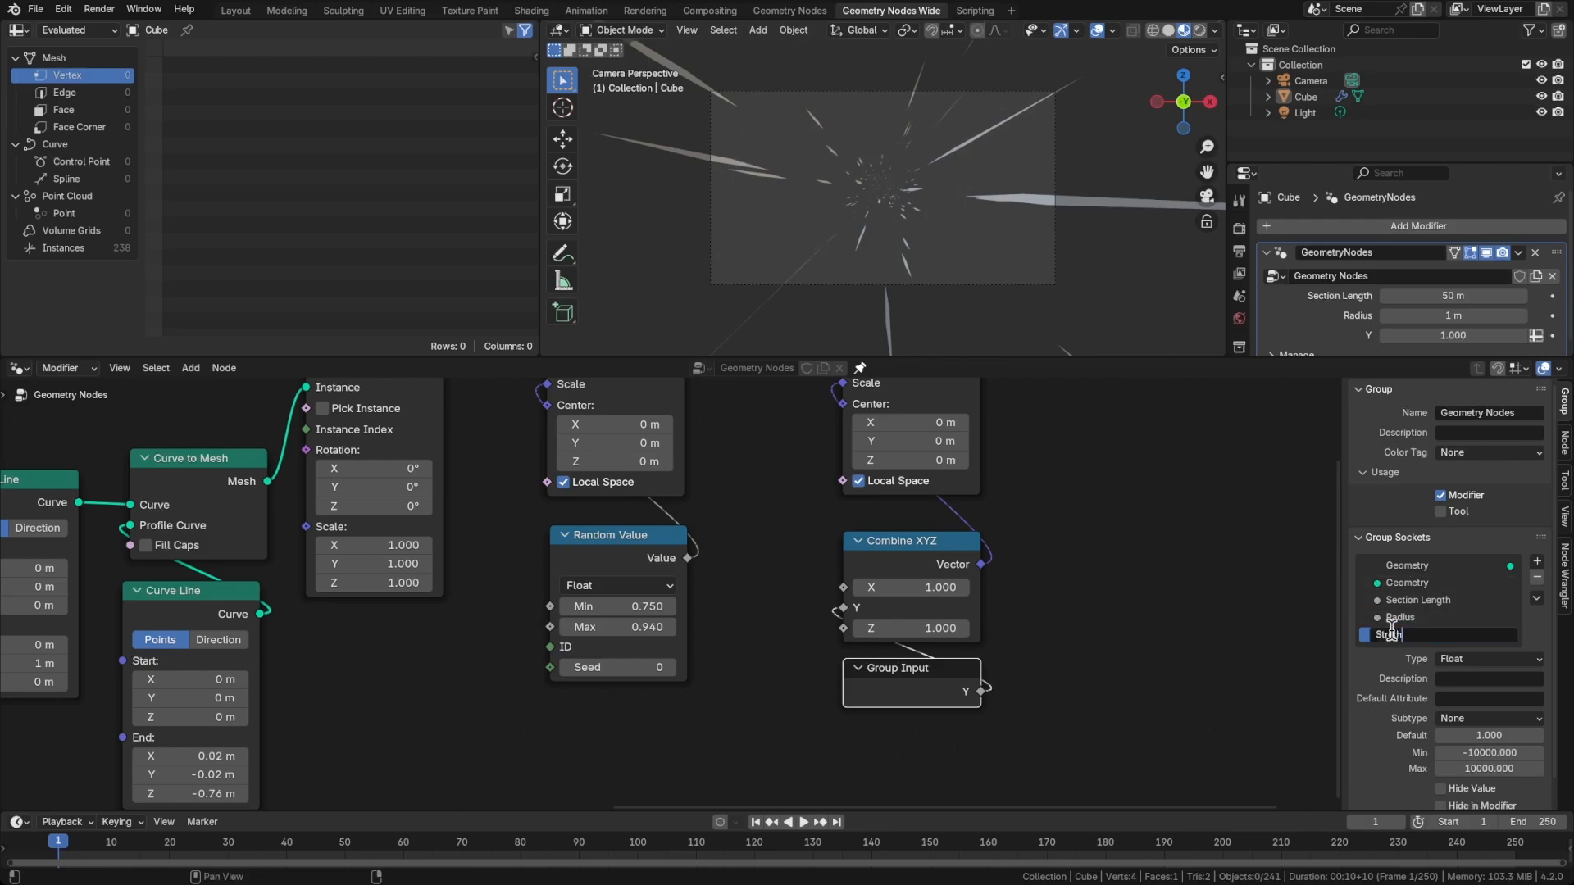
key(Return)
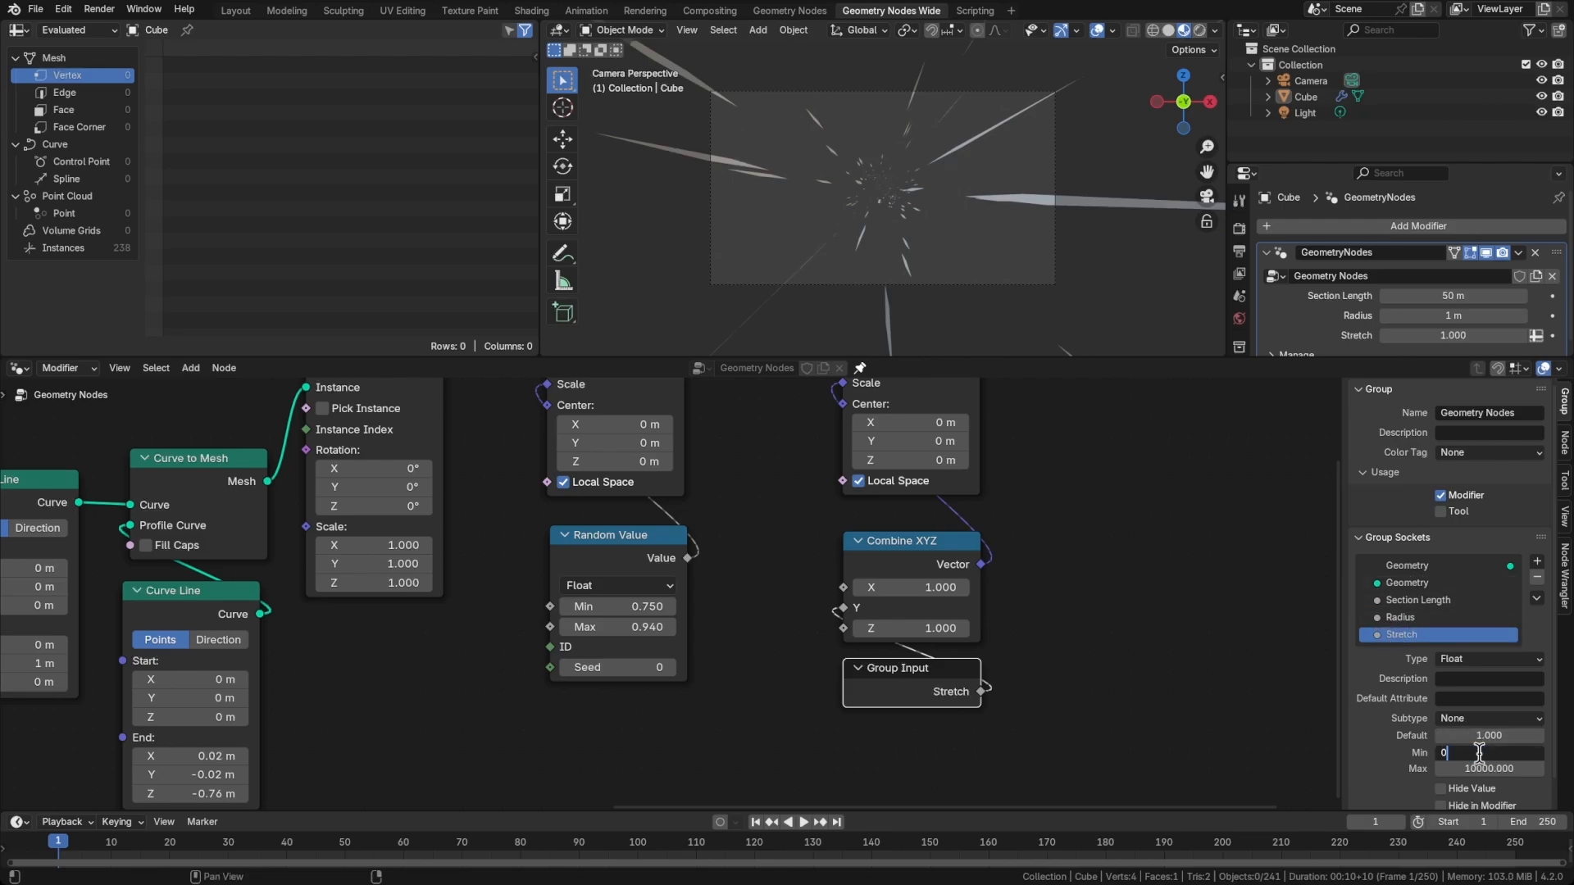
click(1093, 615)
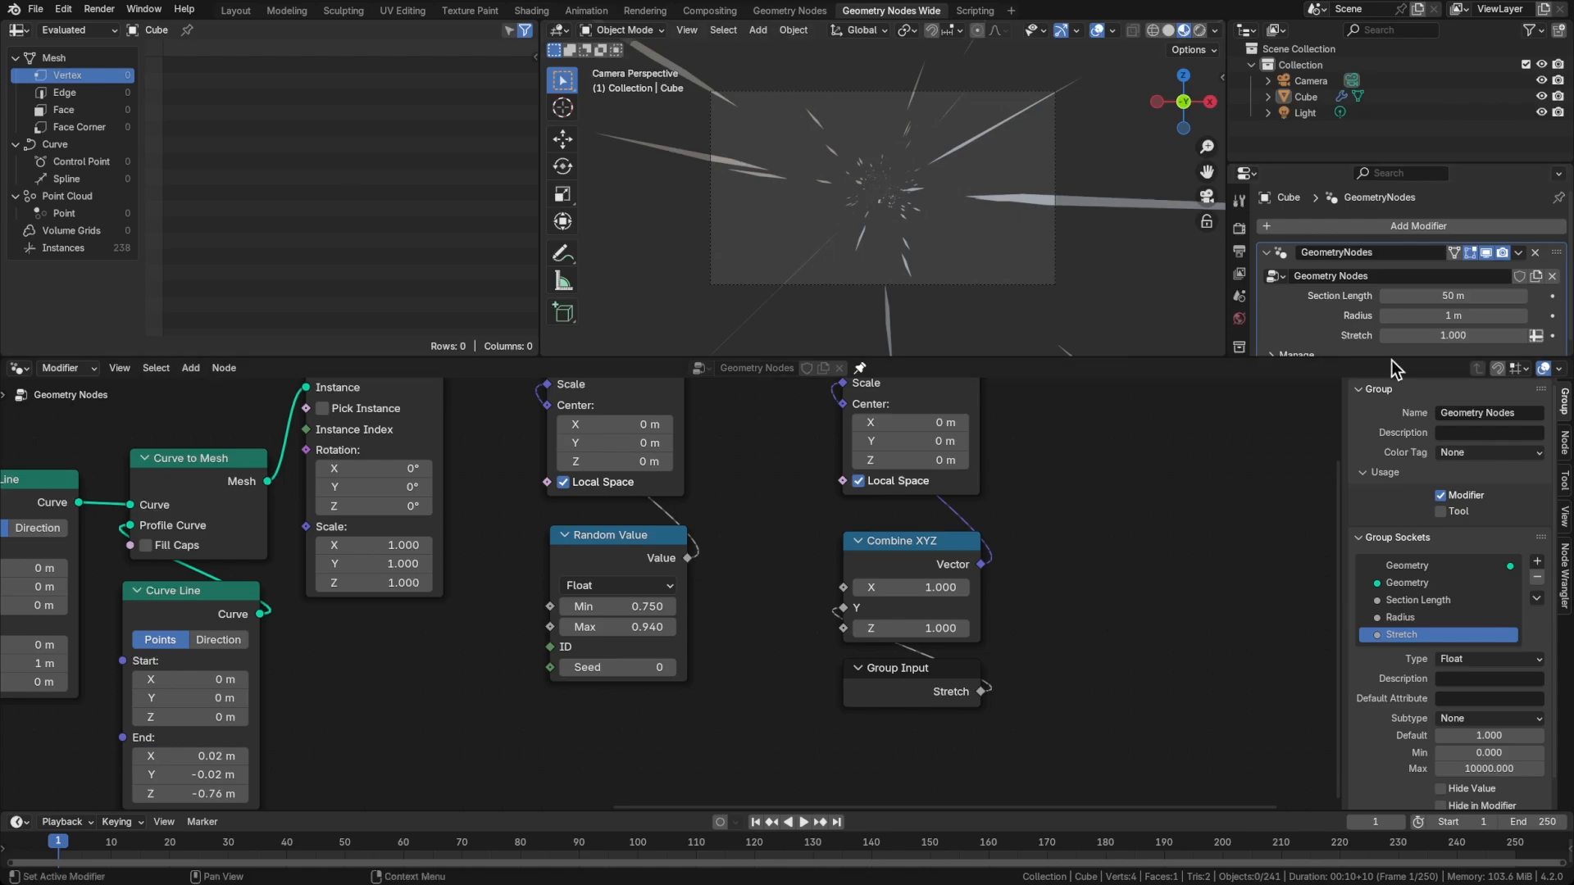
Raise the modifier's Stretch value to about 6.441
middle_drag(1065, 534, 967, 591)
scroll(1037, 592, down, 3)
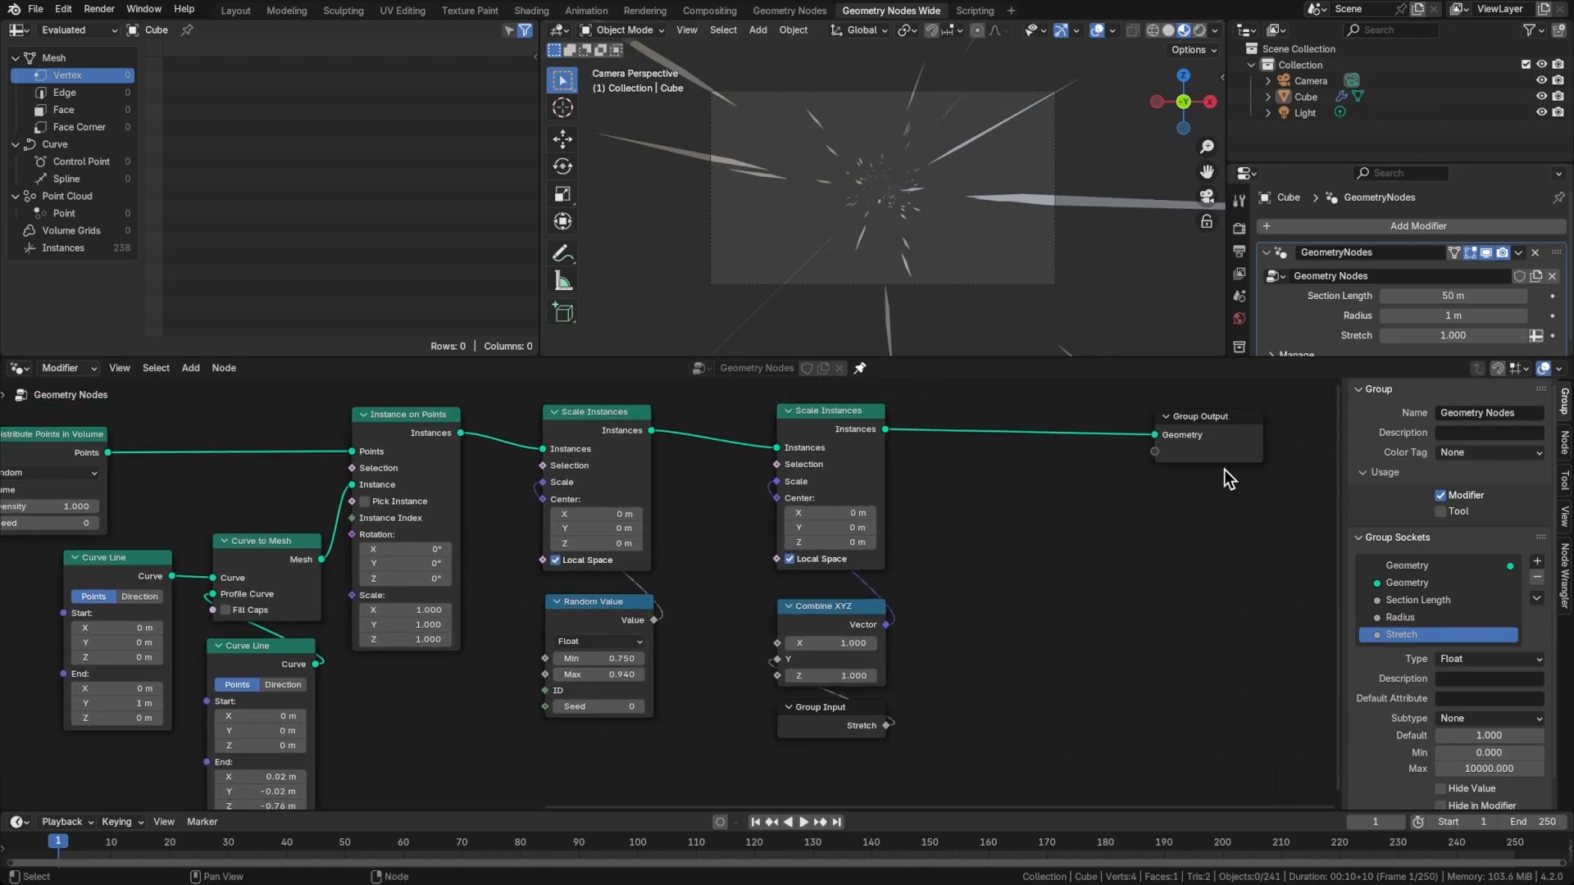
drag(1448, 343, 1572, 342)
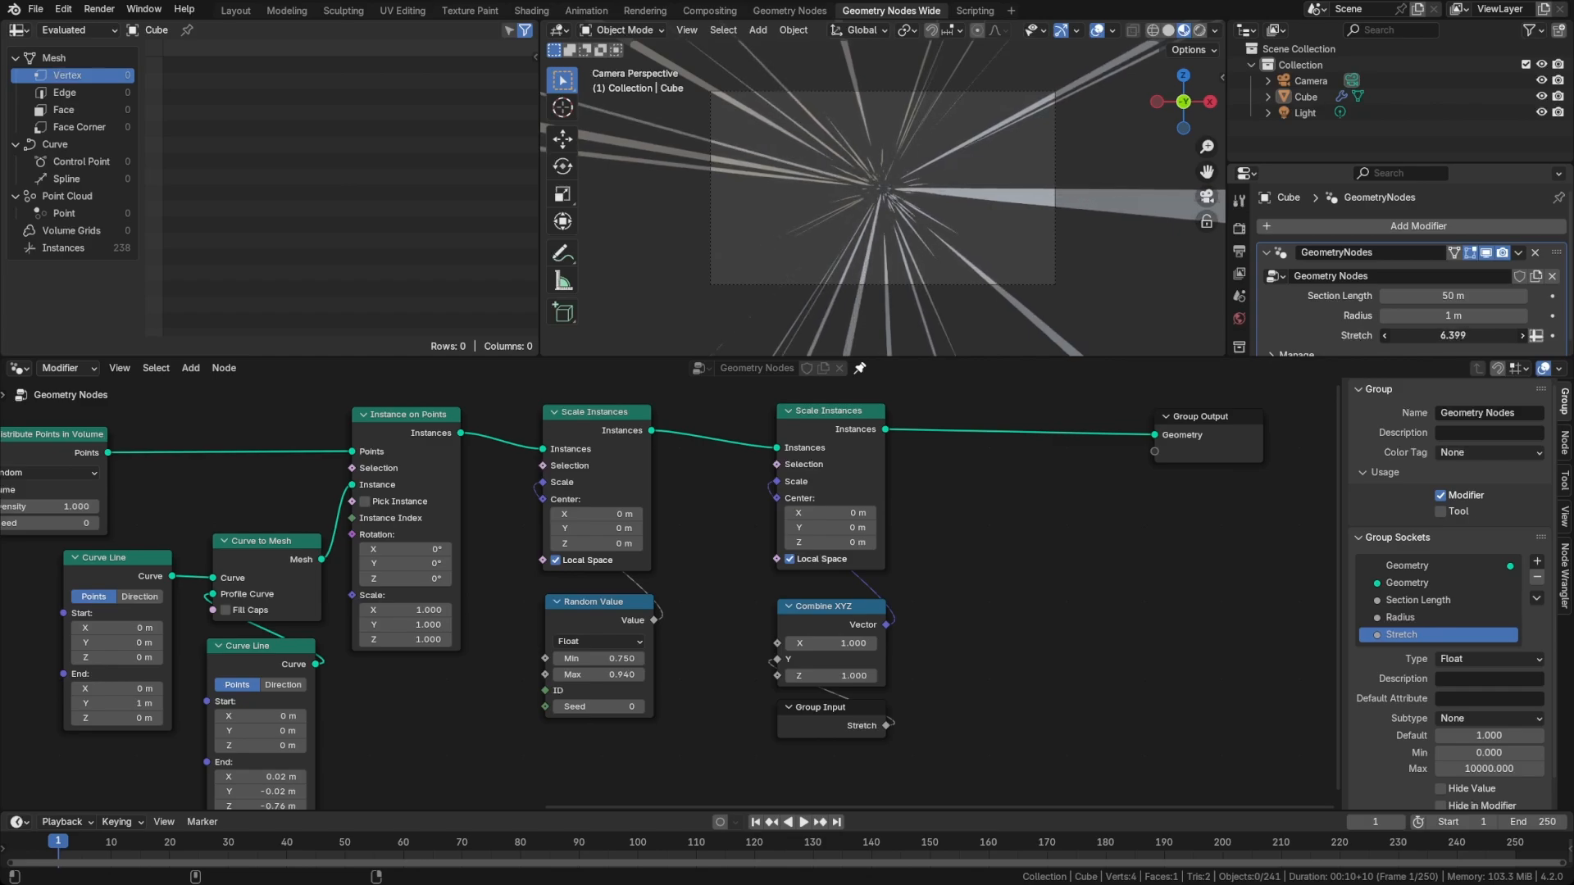
drag(1572, 343, 1573, 342)
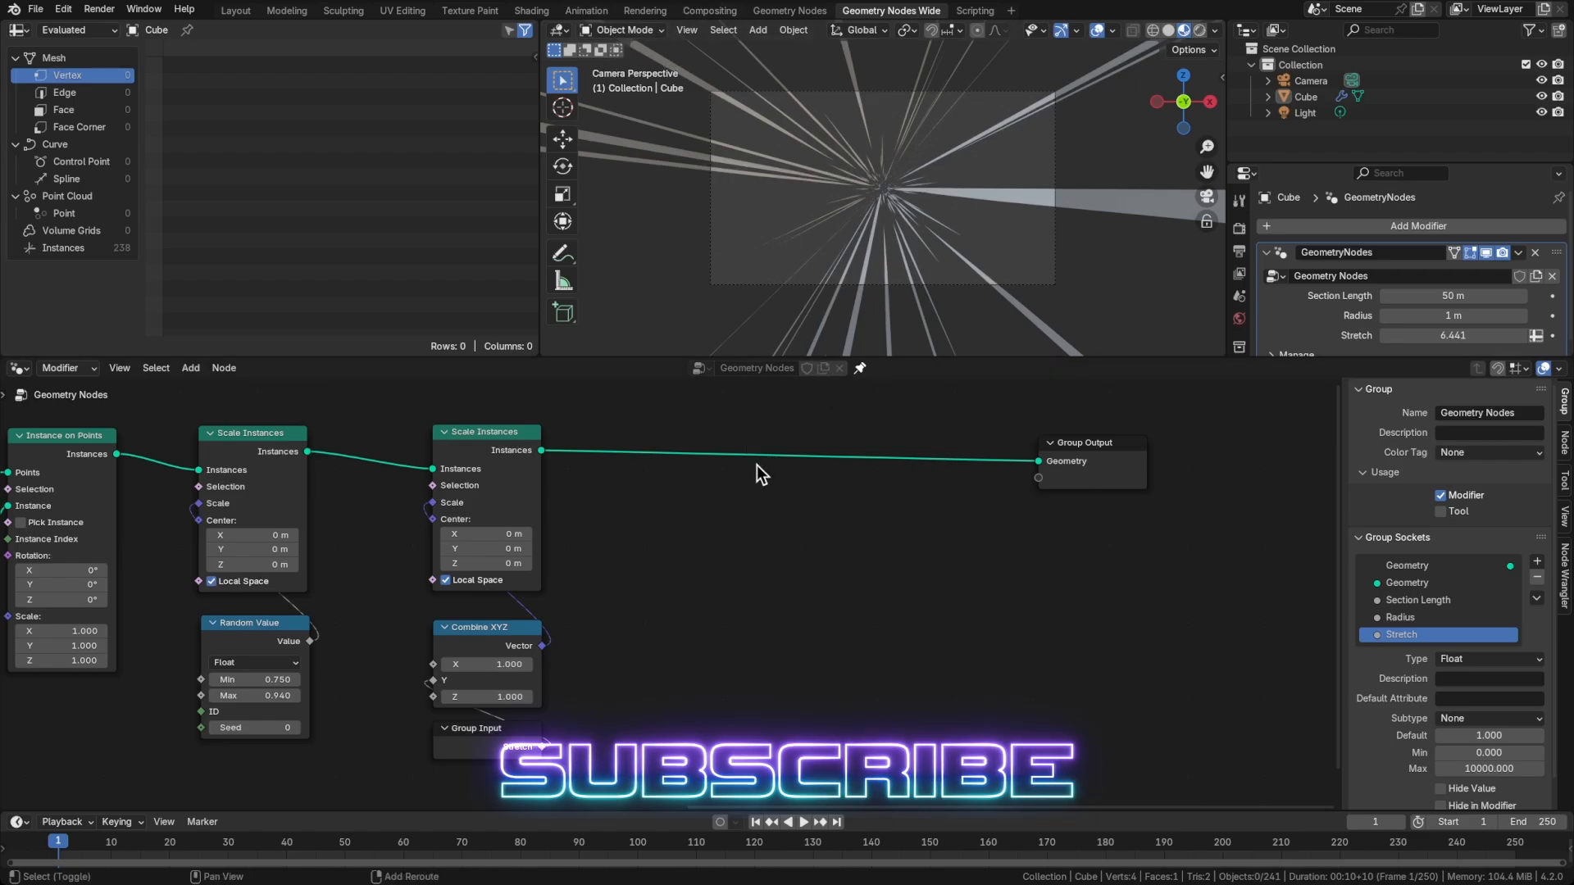
Insert a Set Material node between the second Scale Instances and Group Output
key(shift+a)
text(set)
key(Return)
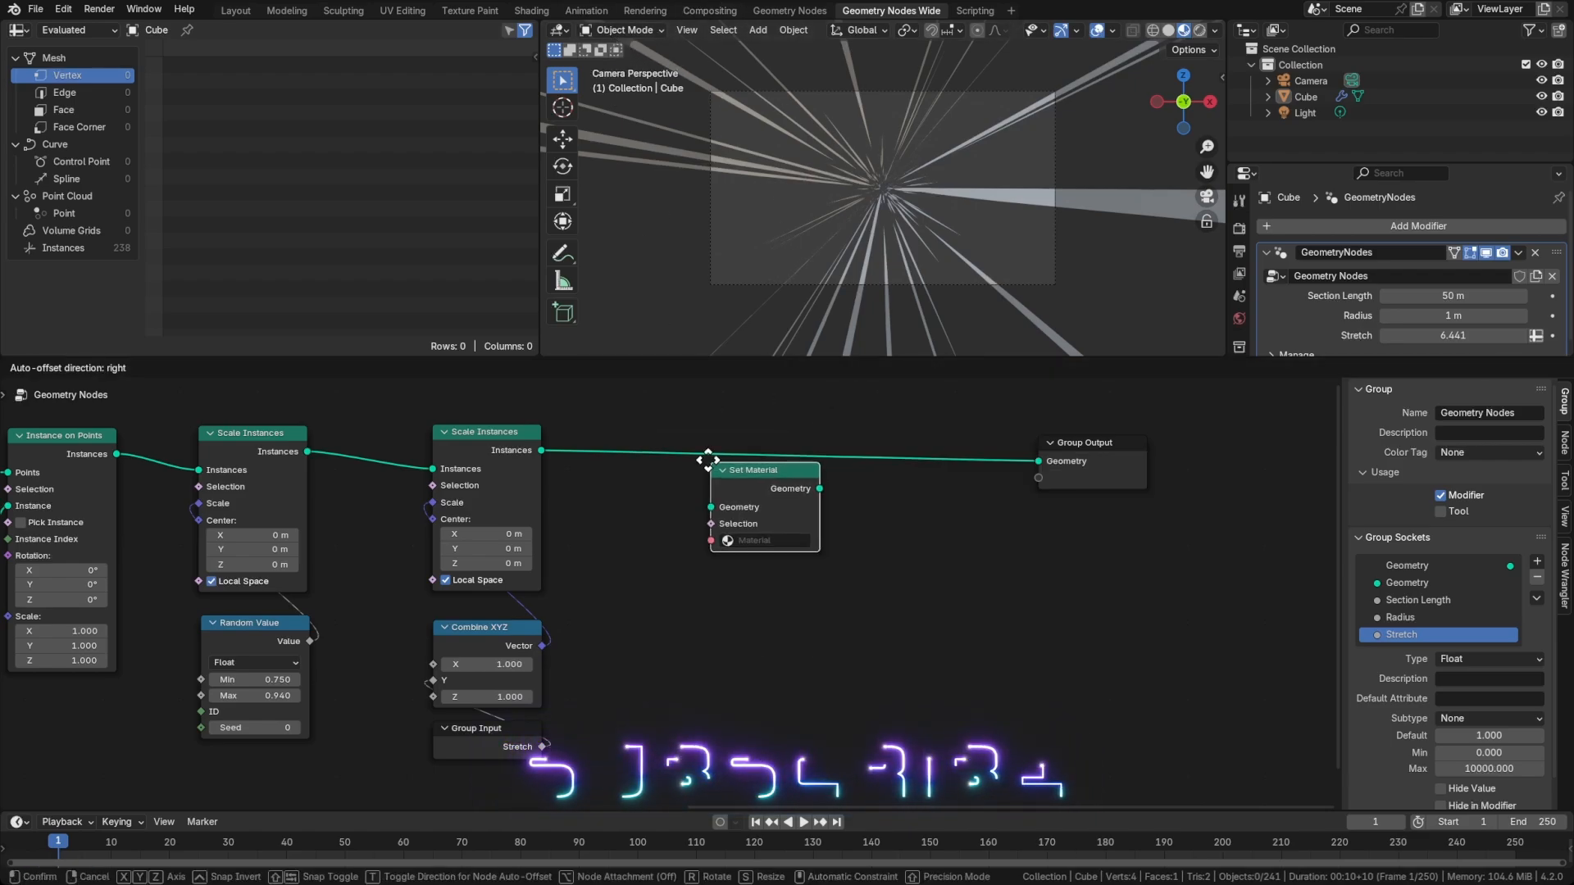
click(631, 433)
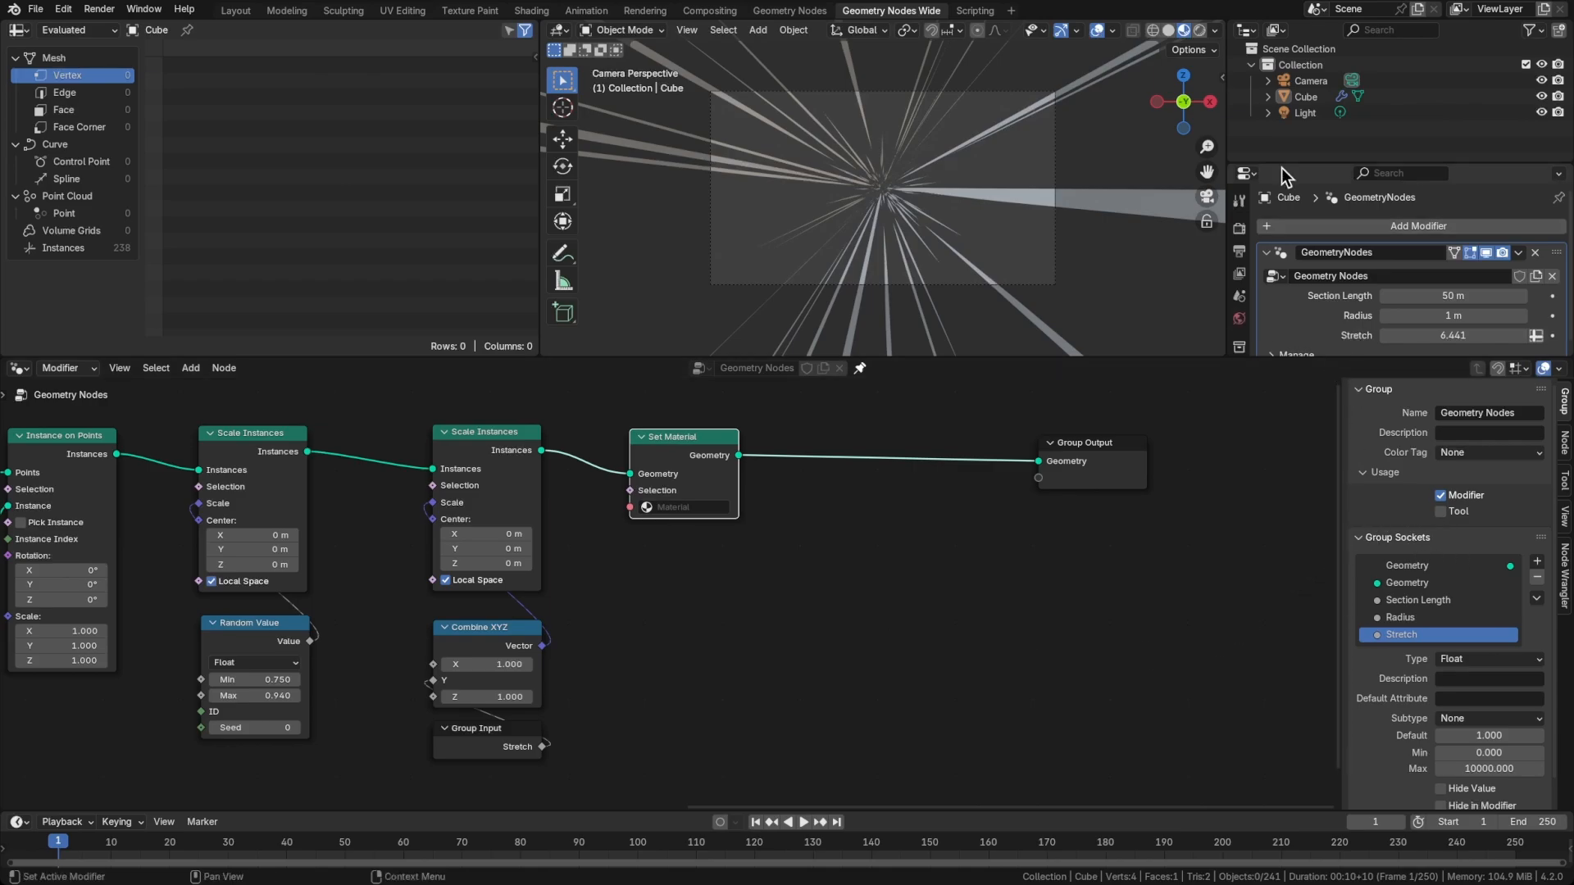
Switch to the Geometry Nodes workspace and rename the cube's material as Star
click(789, 11)
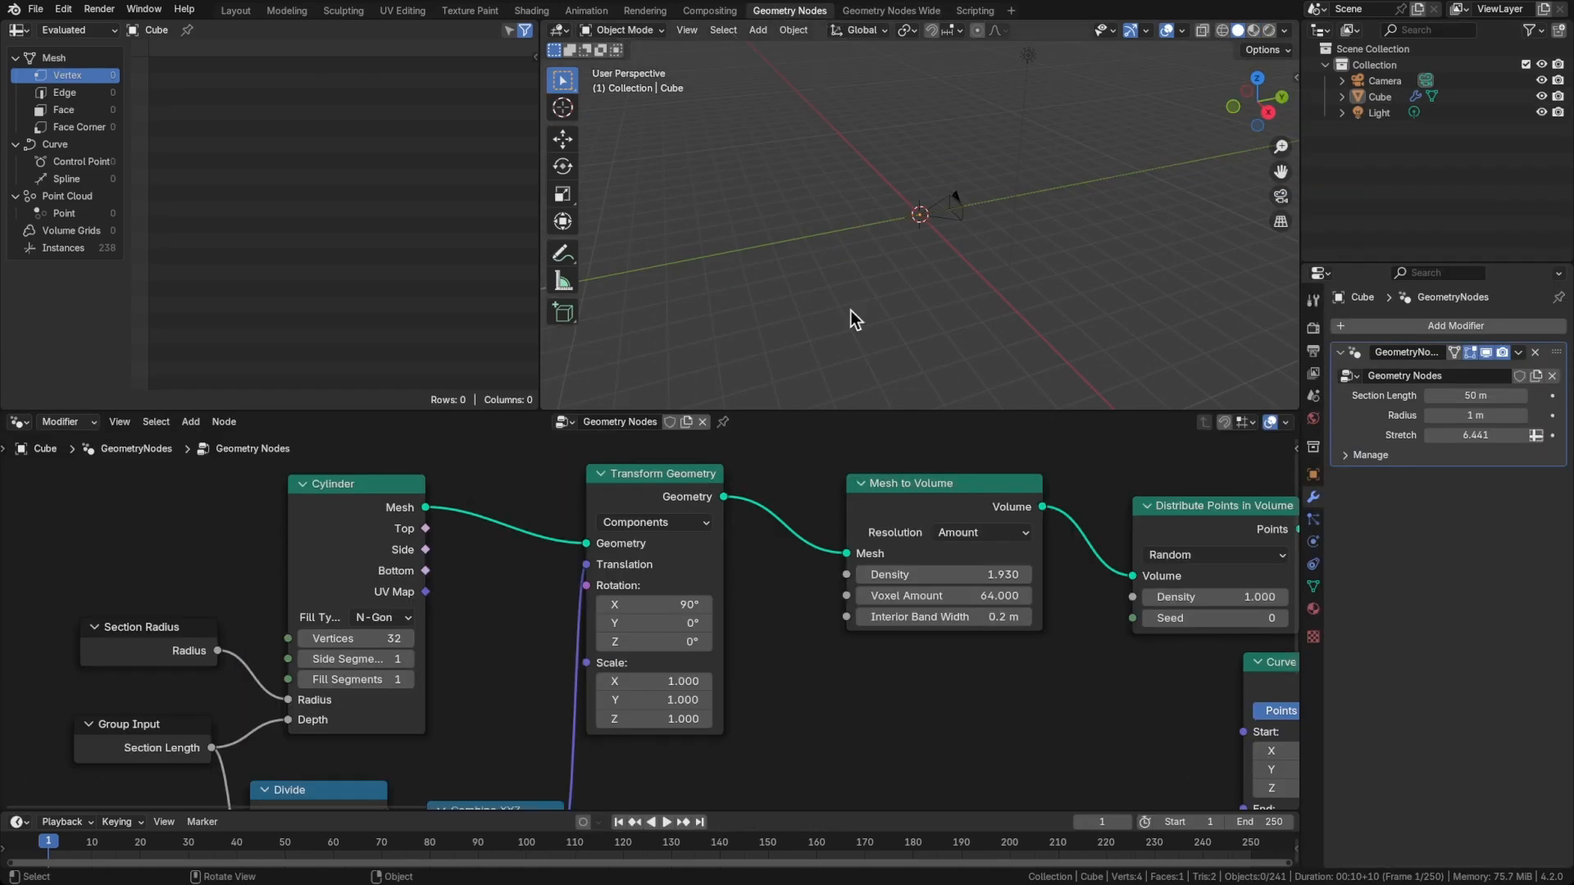
scroll(1012, 623, down, 6)
middle_drag(1024, 623, 627, 580)
middle_drag(975, 571, 648, 562)
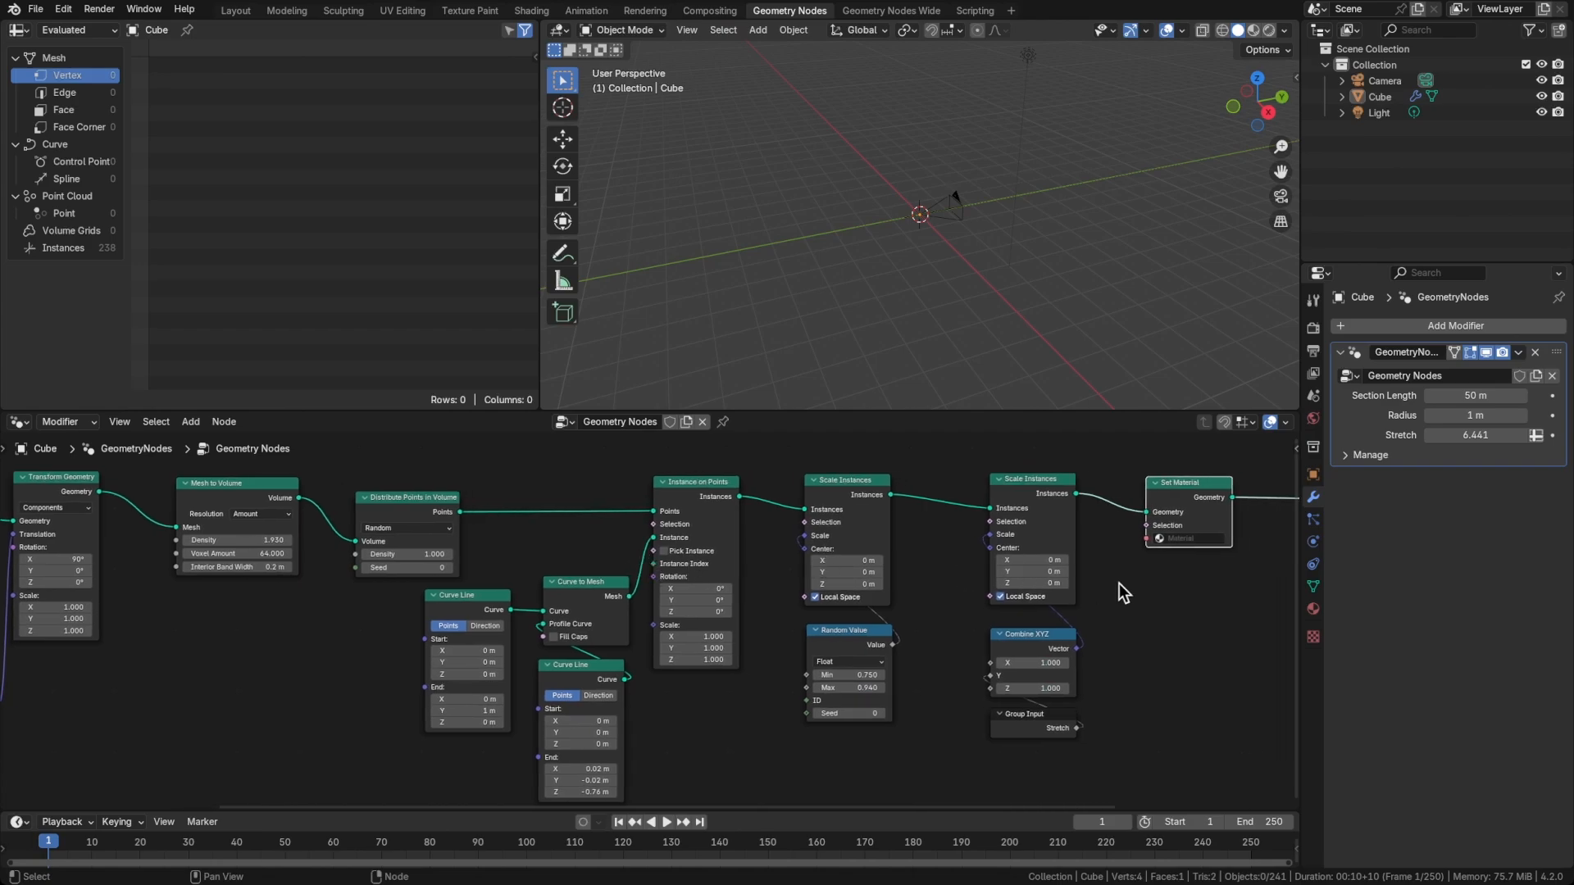
middle_drag(1123, 593, 874, 603)
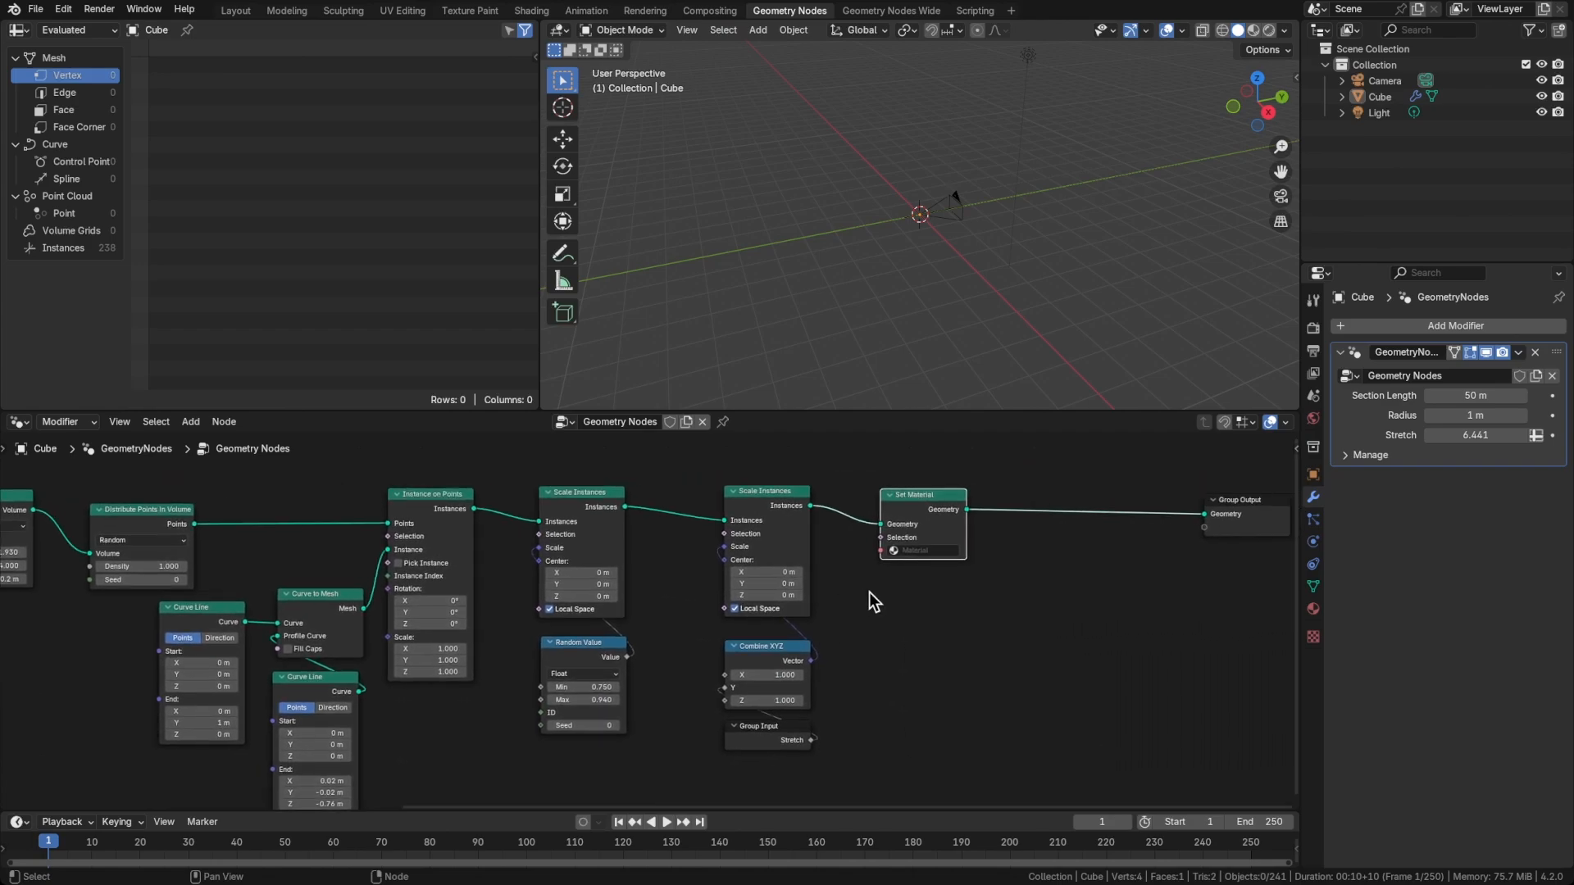
click(1313, 609)
double_click(1398, 393)
text(Star)
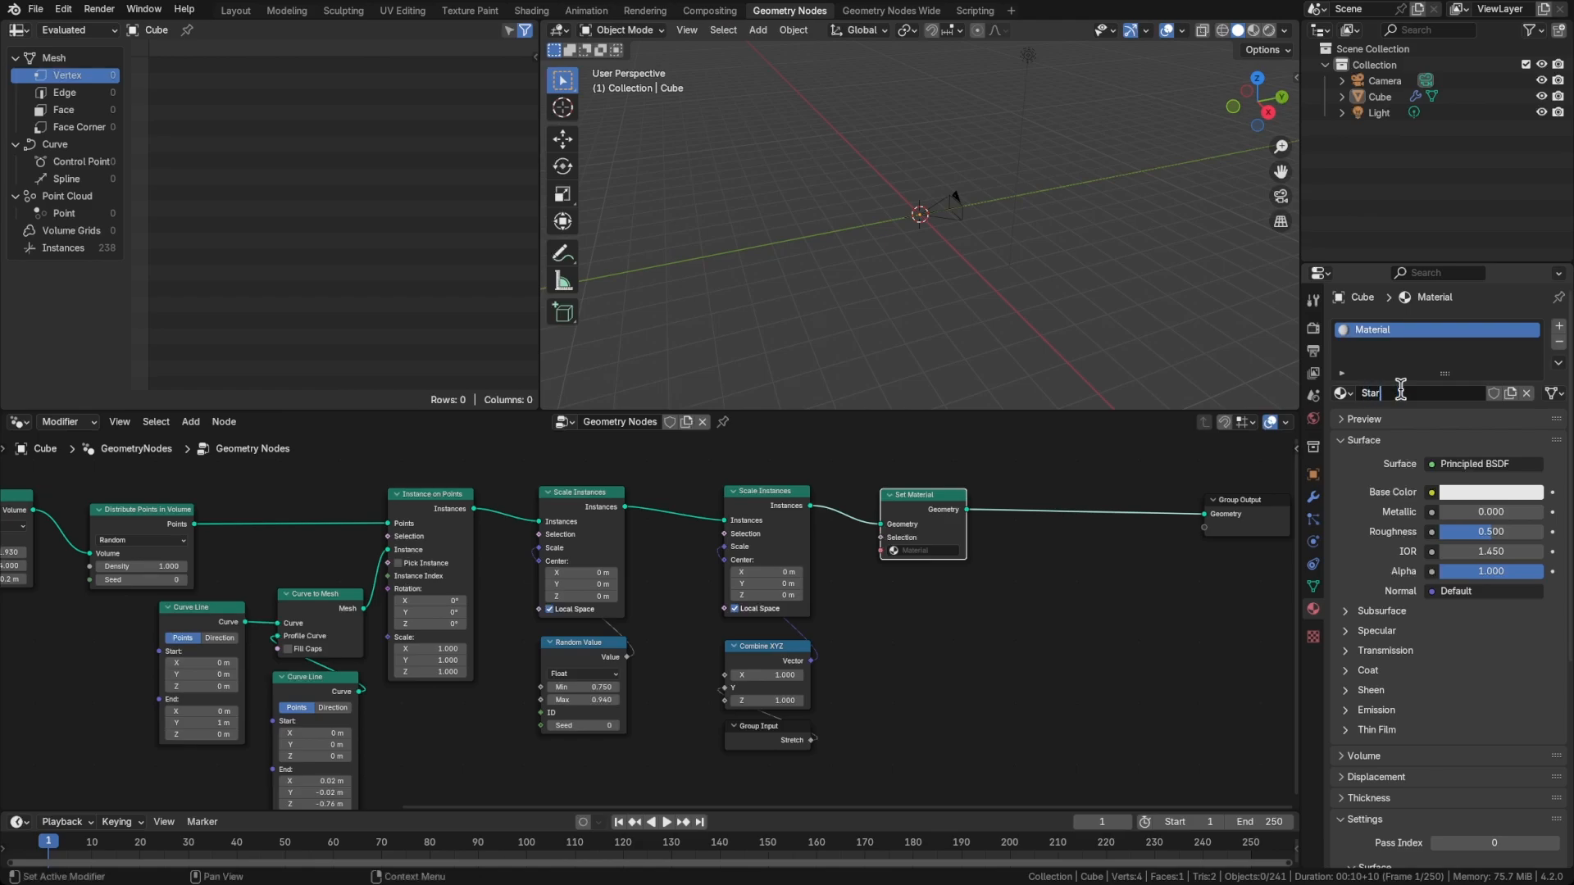
key(Return)
Give the Star material a bright cyan-blue emission at strength 20 and assign it in the Set Material node
click(1433, 711)
click(1465, 729)
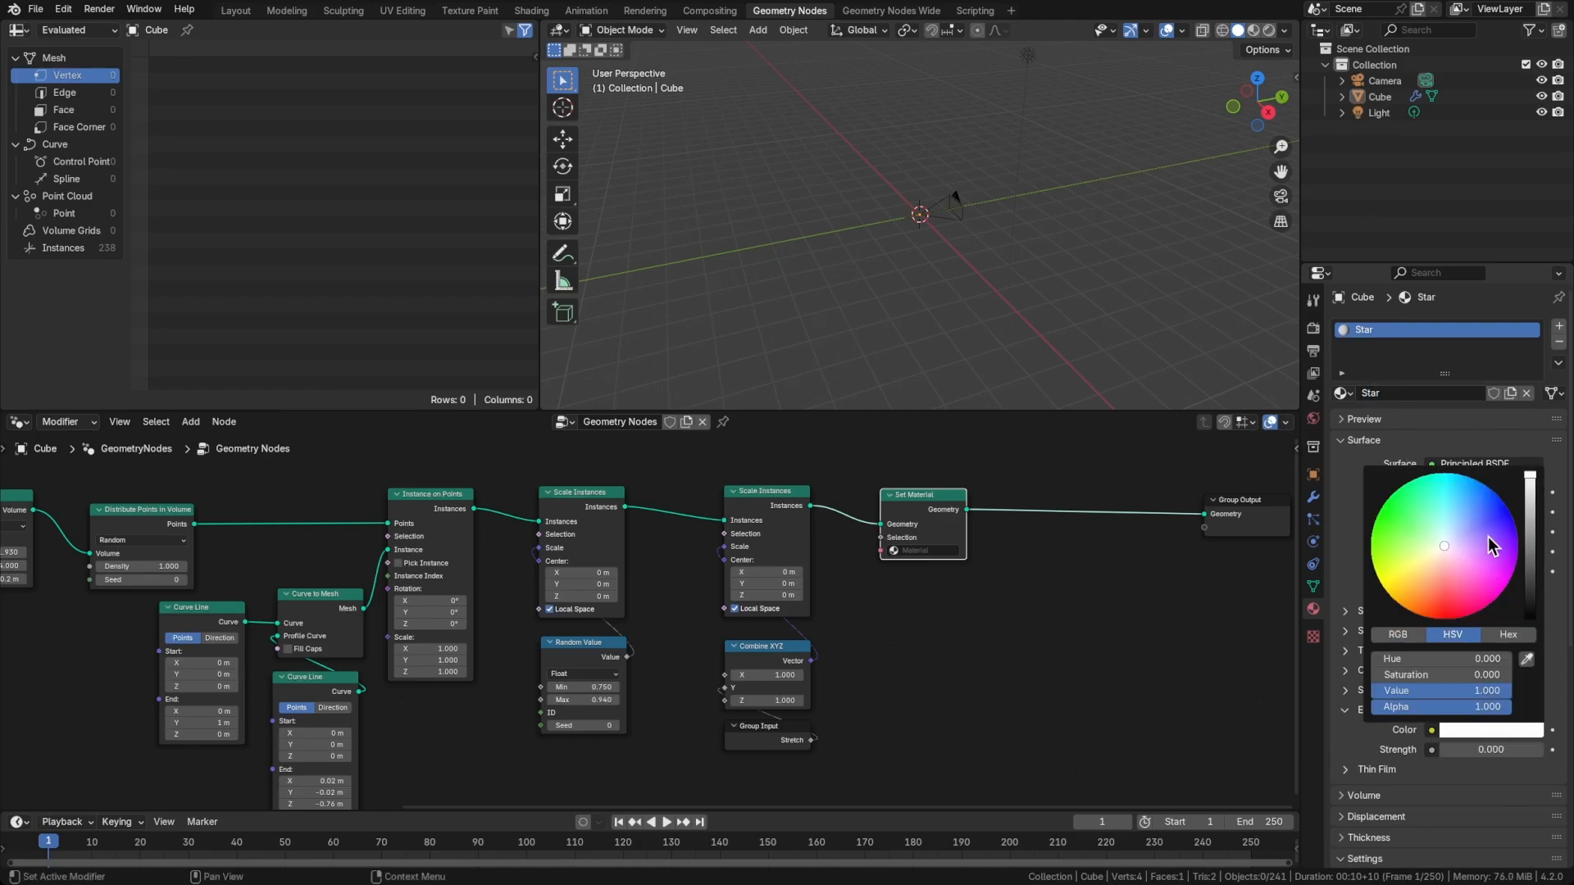
drag(1490, 496, 1459, 475)
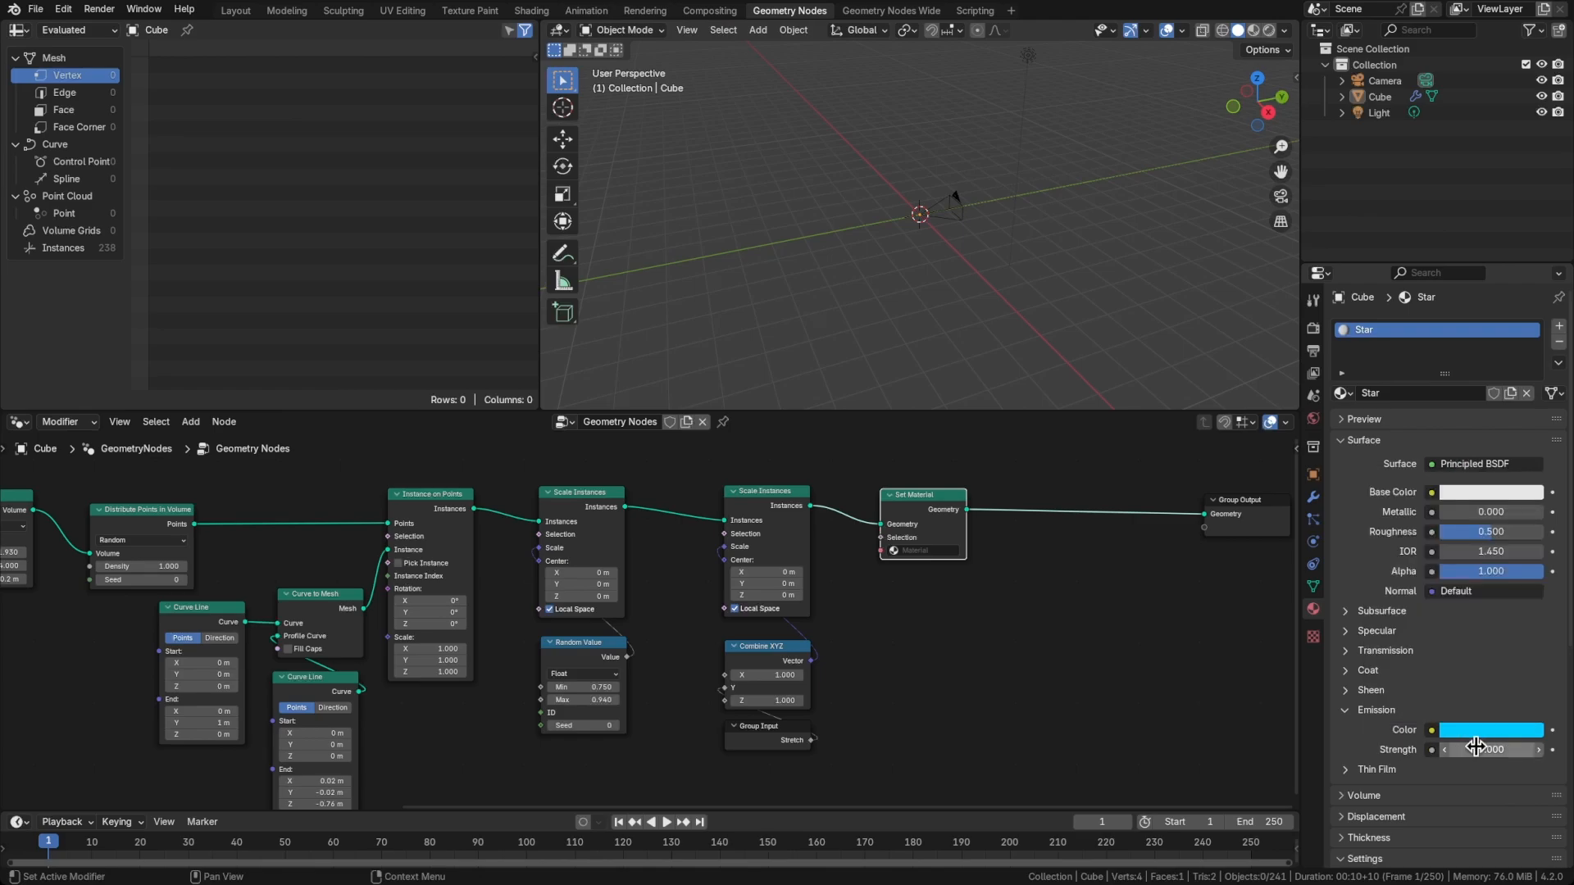
click(1475, 749)
text(2)
key(Return)
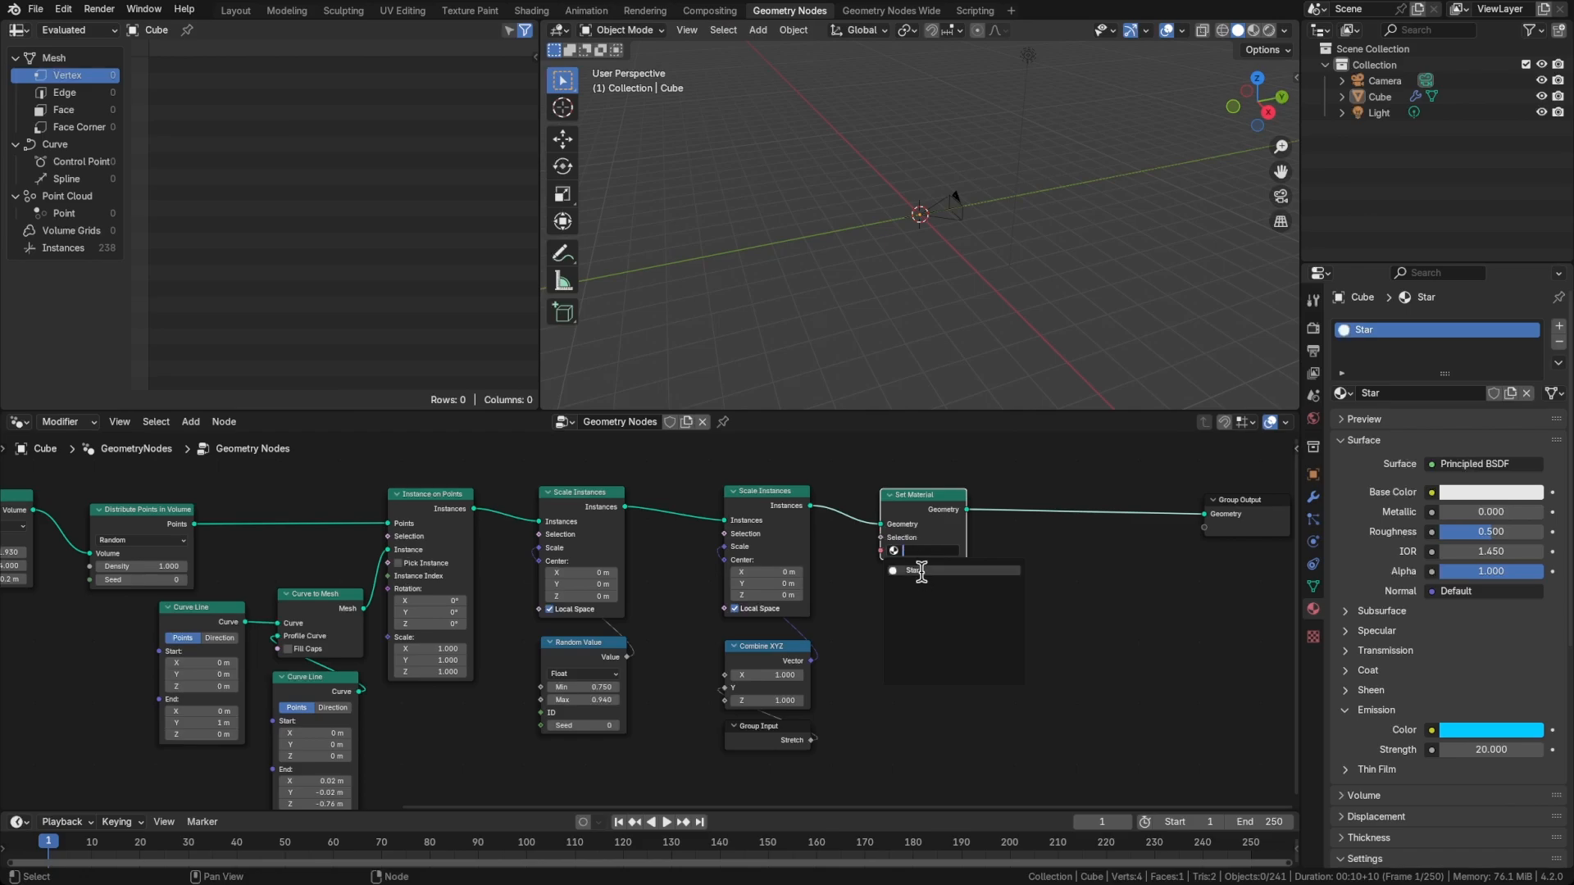
scroll(911, 533, up, 3)
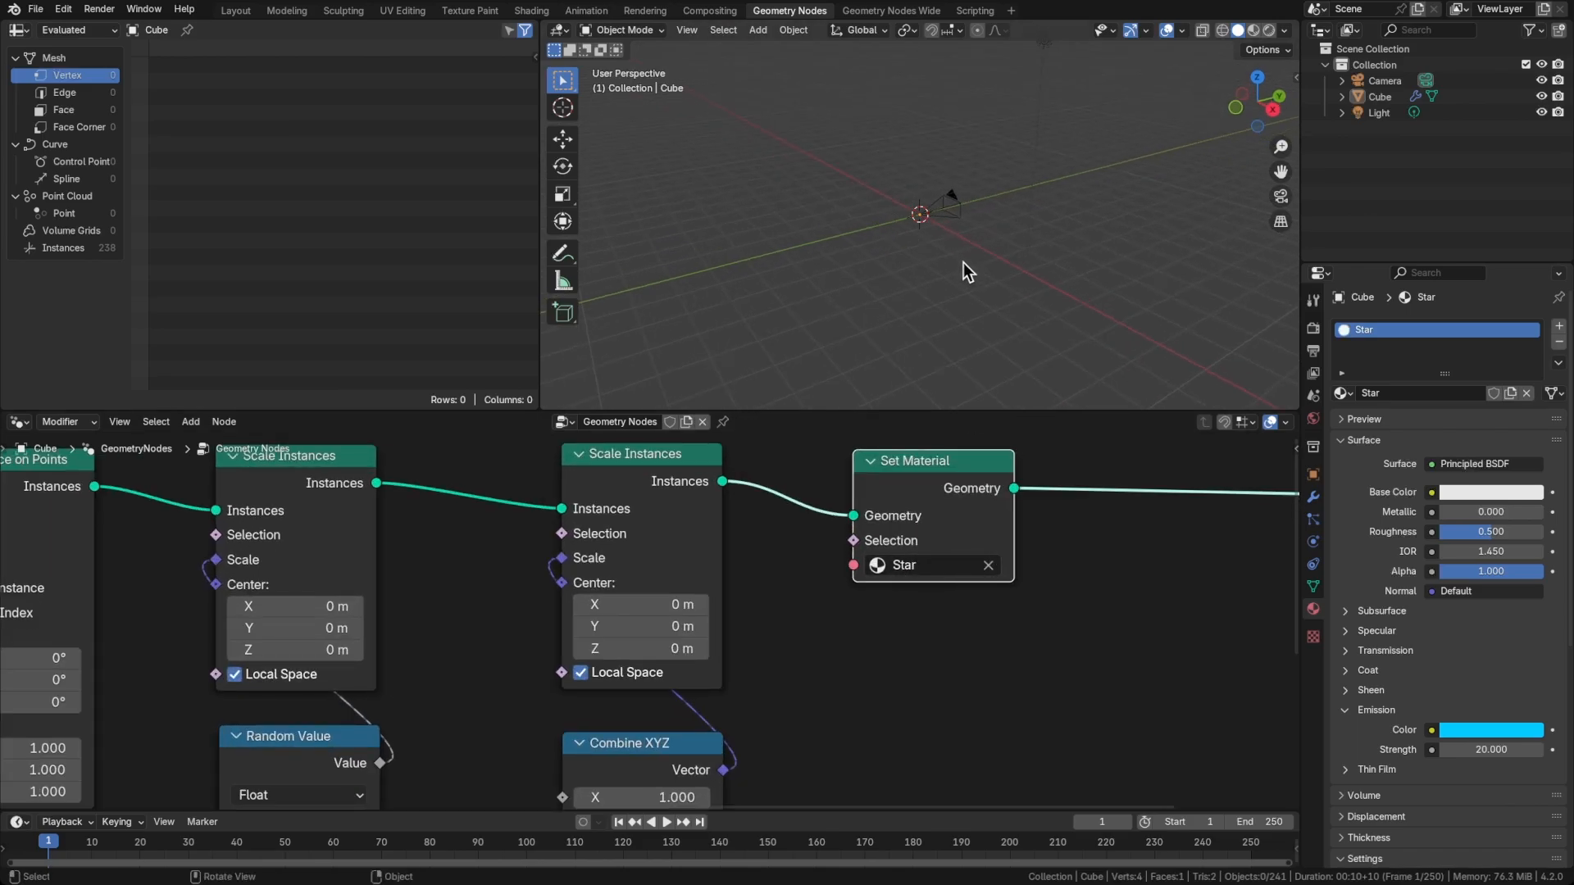
Show the viewport in Material Preview through the camera and save the file
key(z)
click(858, 172)
mouse_move(993, 226)
shift+middle_down()
mouse_move(854, 267)
mouse_move(963, 230)
shift+middle_up()
scroll(837, 282, up, 4)
key(KP_0)
key(ctrl+s)
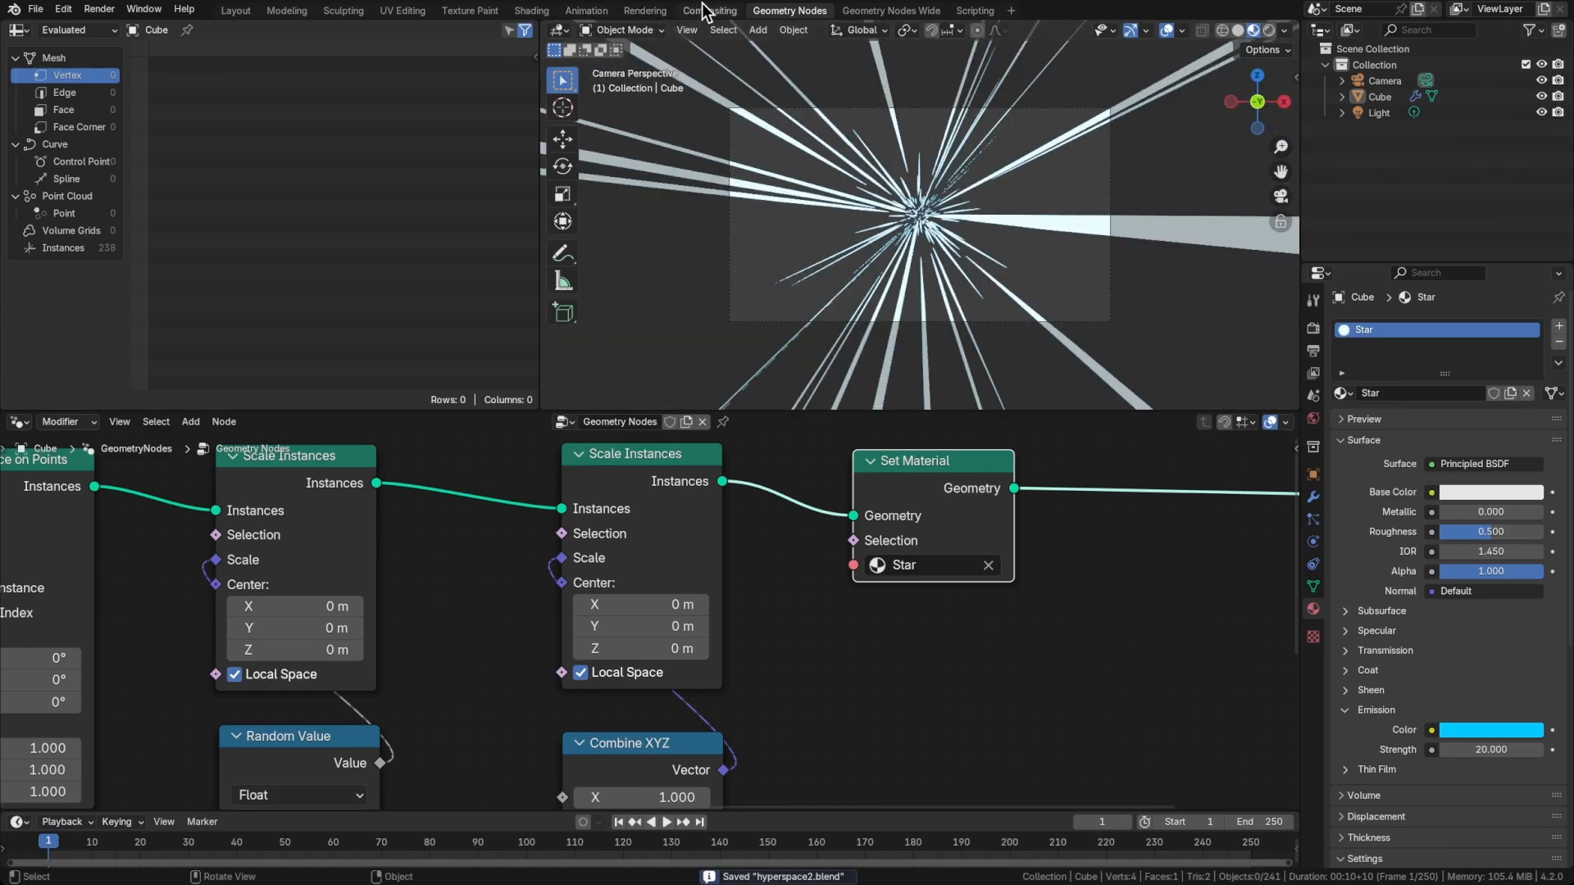
Enable nodes in the Compositing workspace and move the Composite node farther from Render Layers
click(705, 11)
click(195, 29)
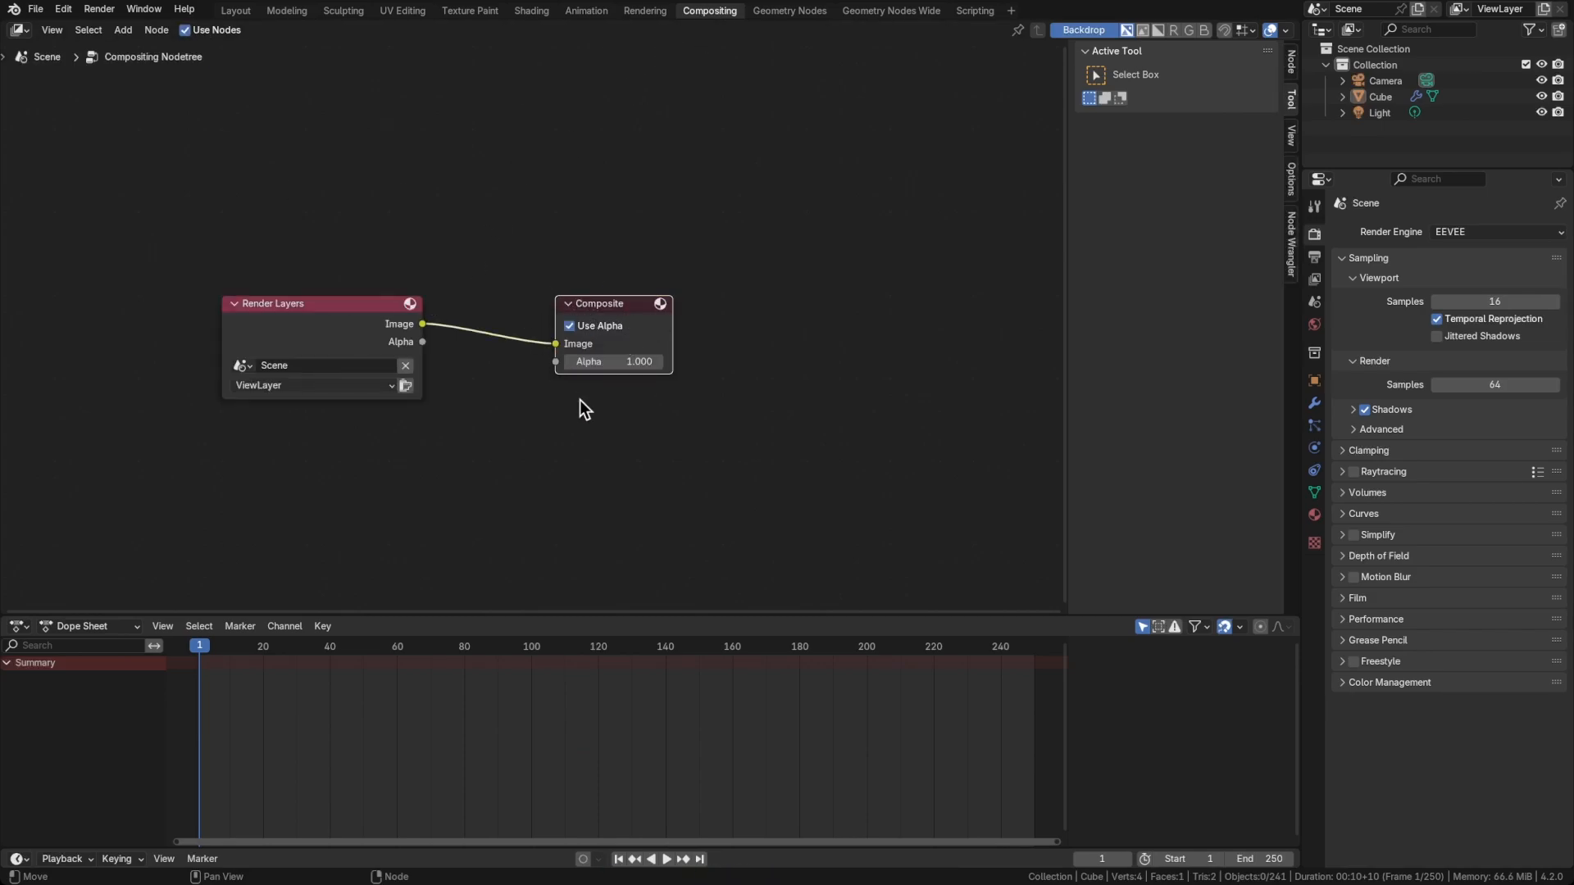
drag(612, 295, 873, 285)
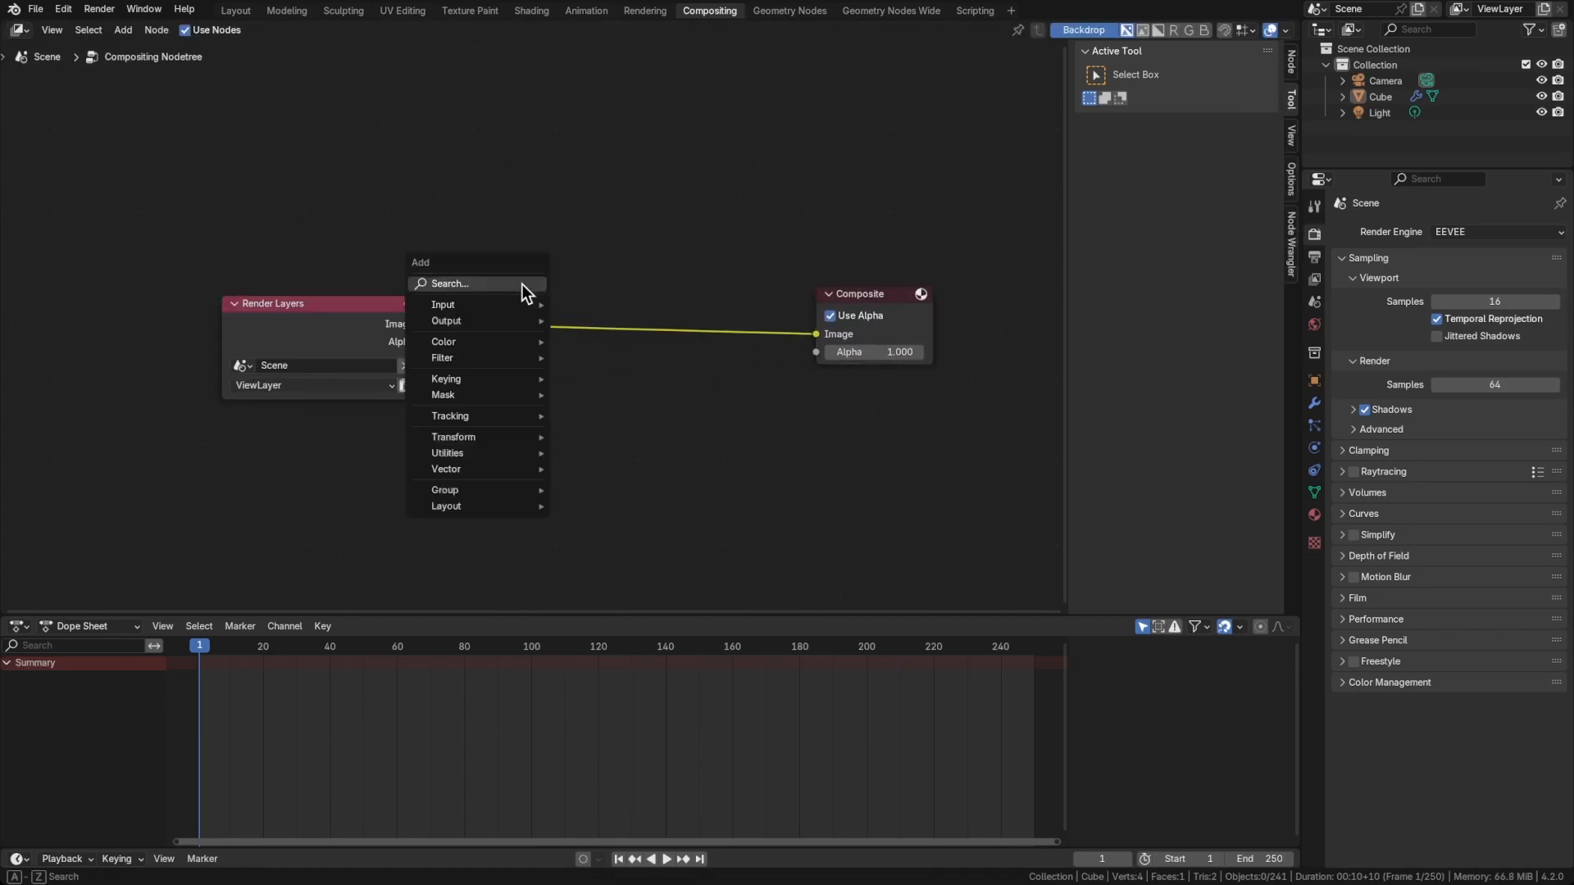
Insert a Glare node between Render Layers and Composite
key(shift+a)
text(gal)
key(BackSpace)
key(BackSpace)
key(Return)
click(533, 286)
Set the Glare node's type to Bloom and its Mix to -0.900
click(573, 321)
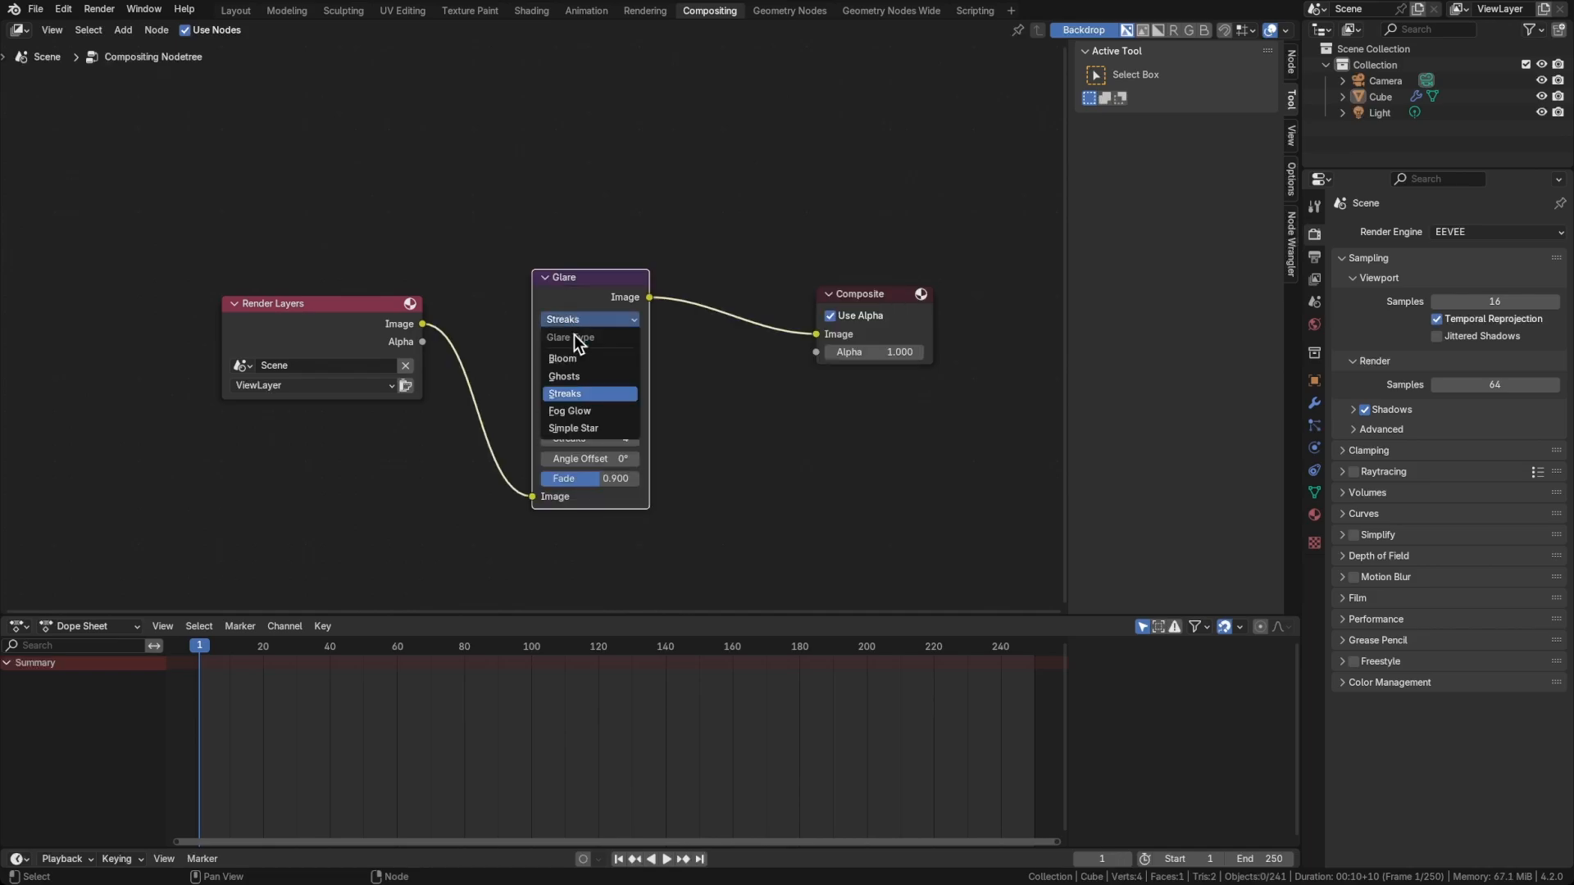
click(572, 357)
click(580, 359)
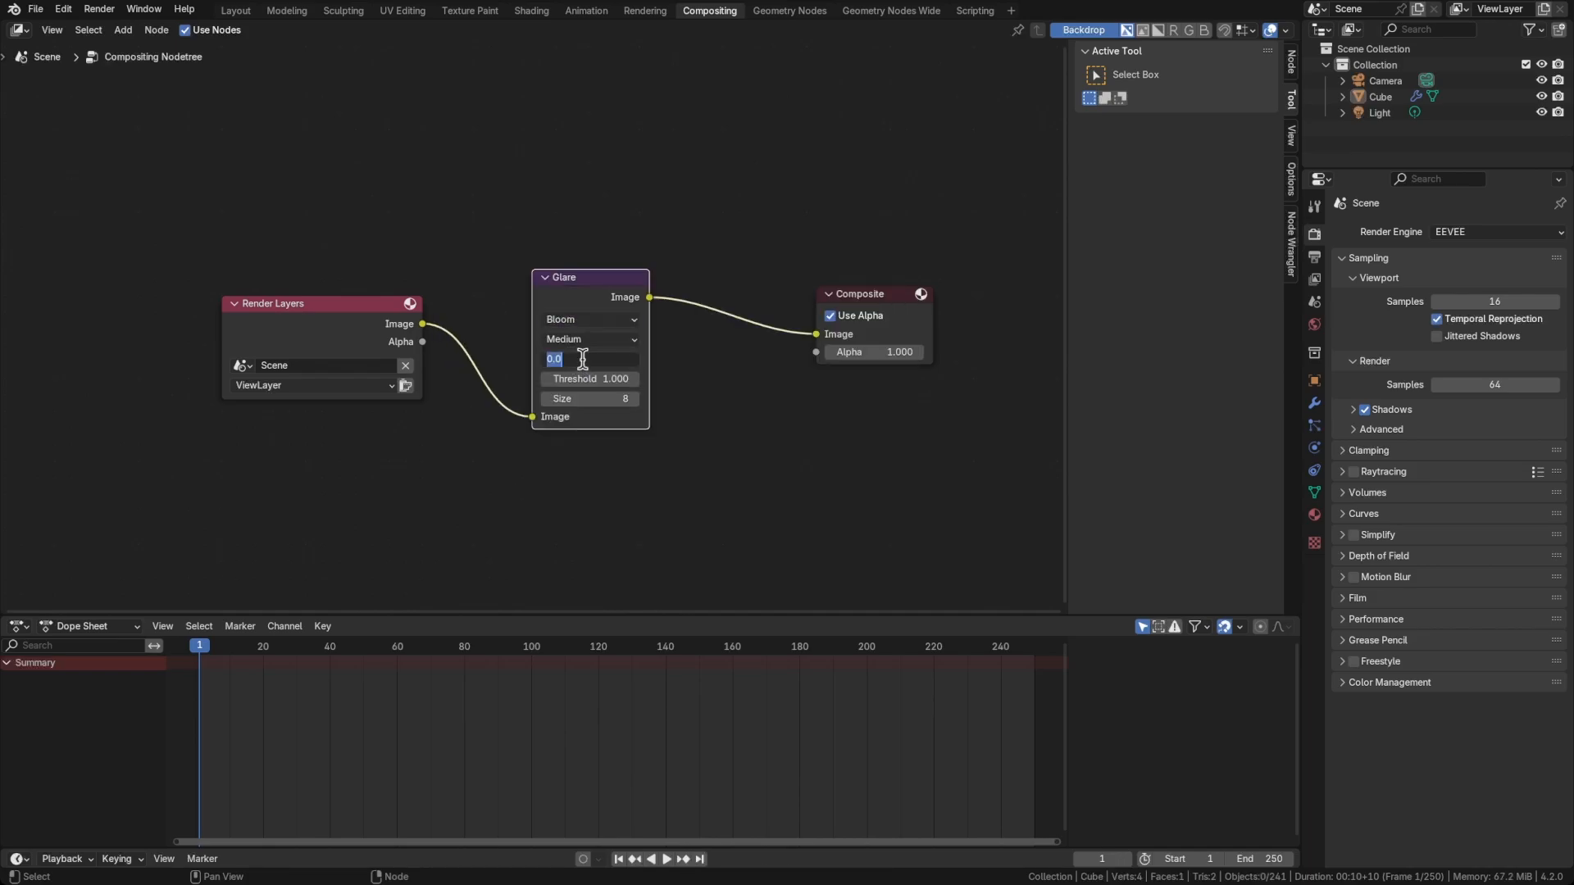
key(Return)
Change the Dope Sheet area to a 3D Viewport in Material Preview with its compositor set to Always
click(18, 626)
click(38, 667)
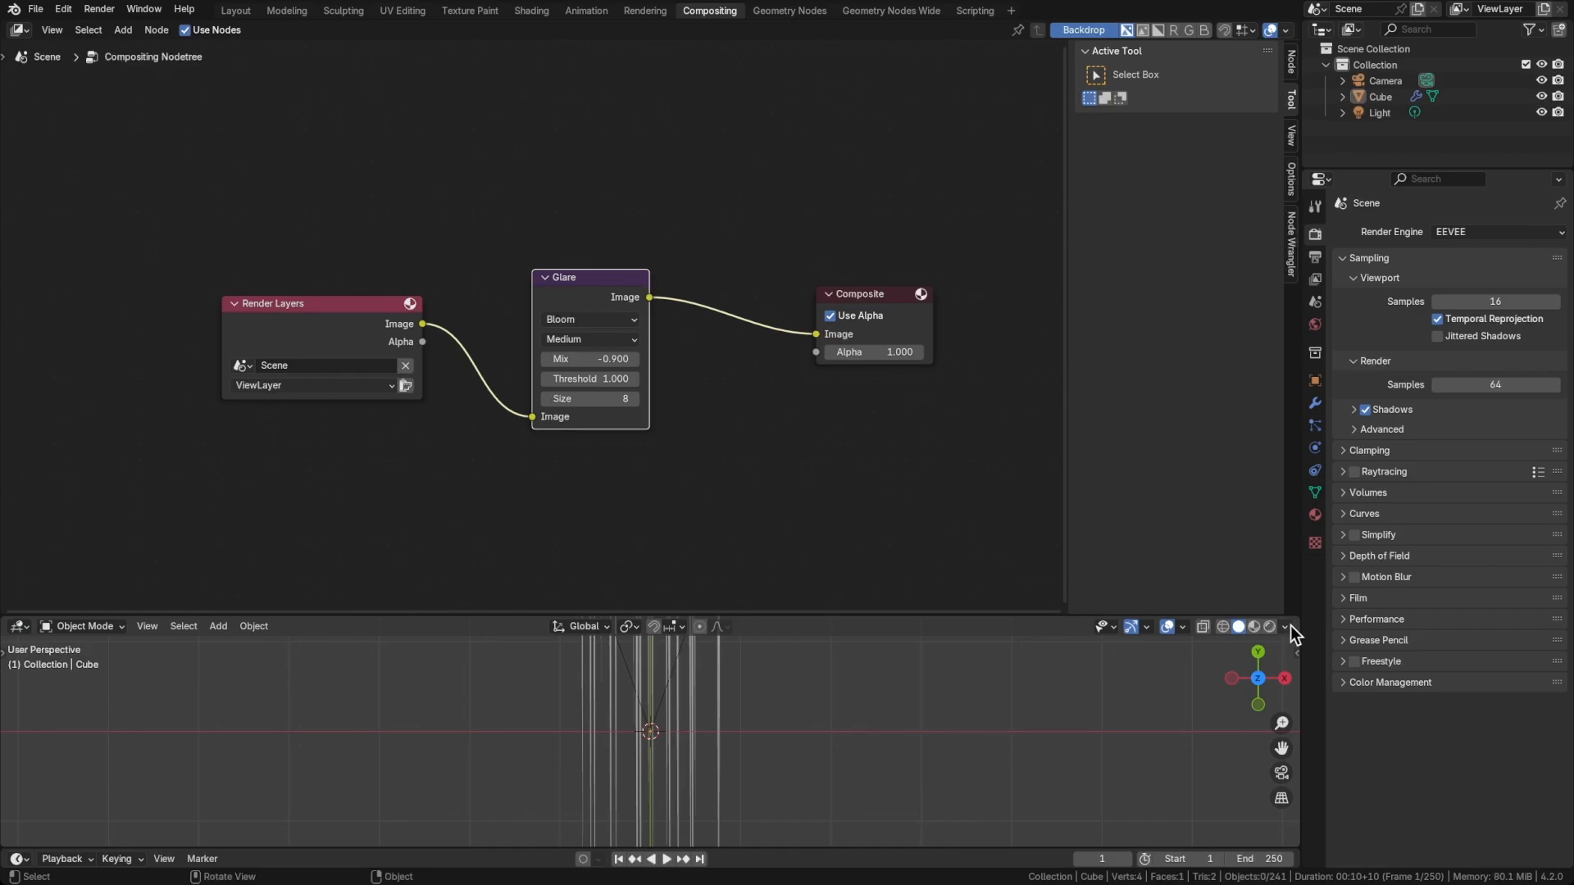
click(1285, 627)
key(z)
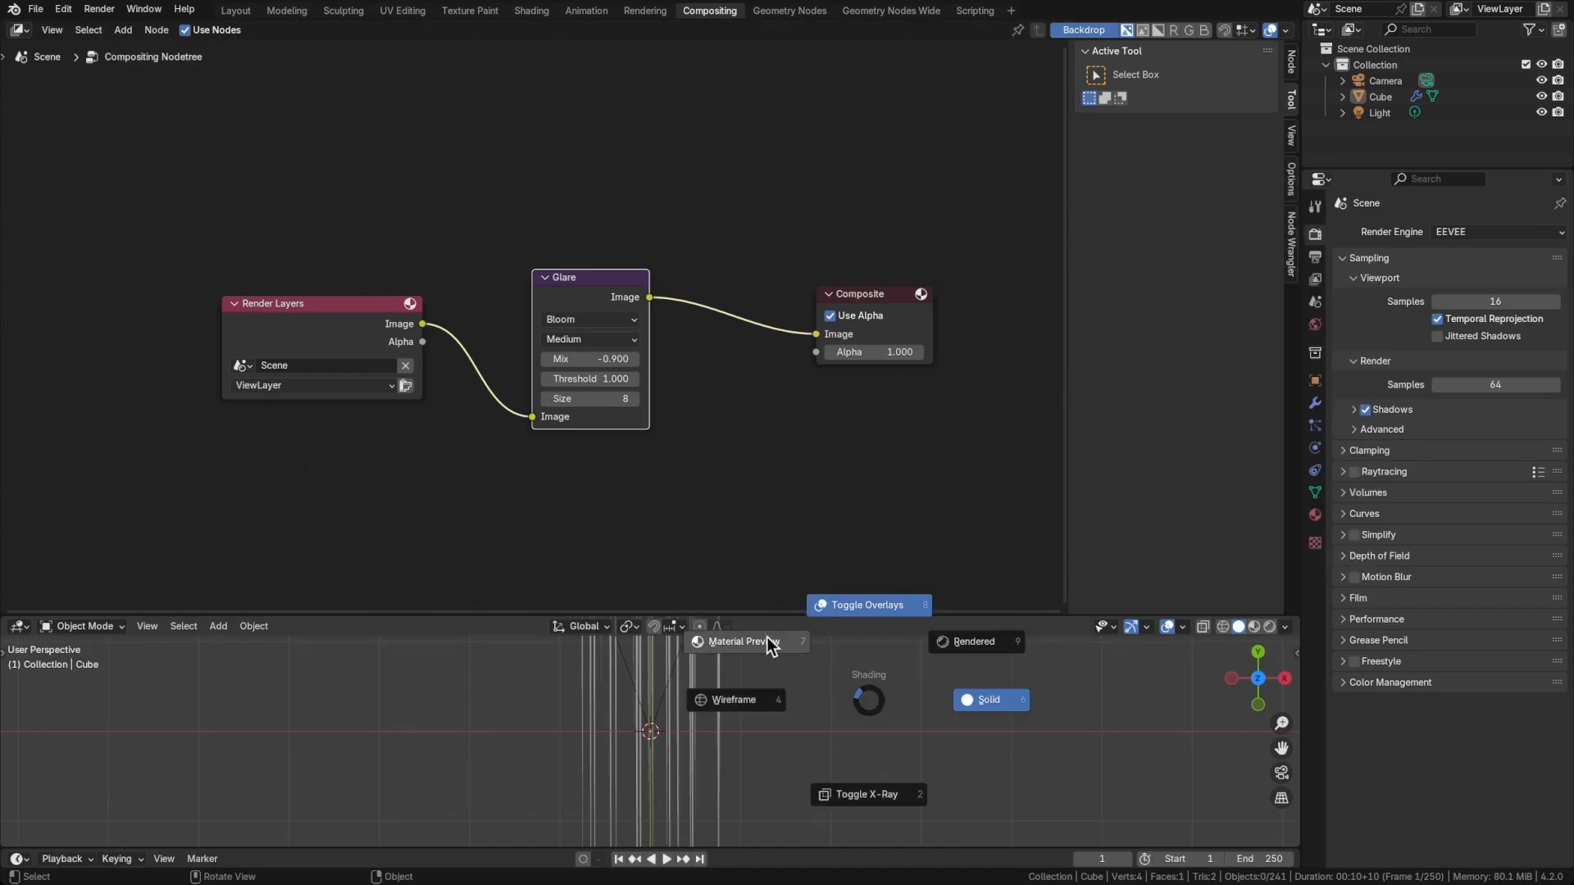
click(767, 640)
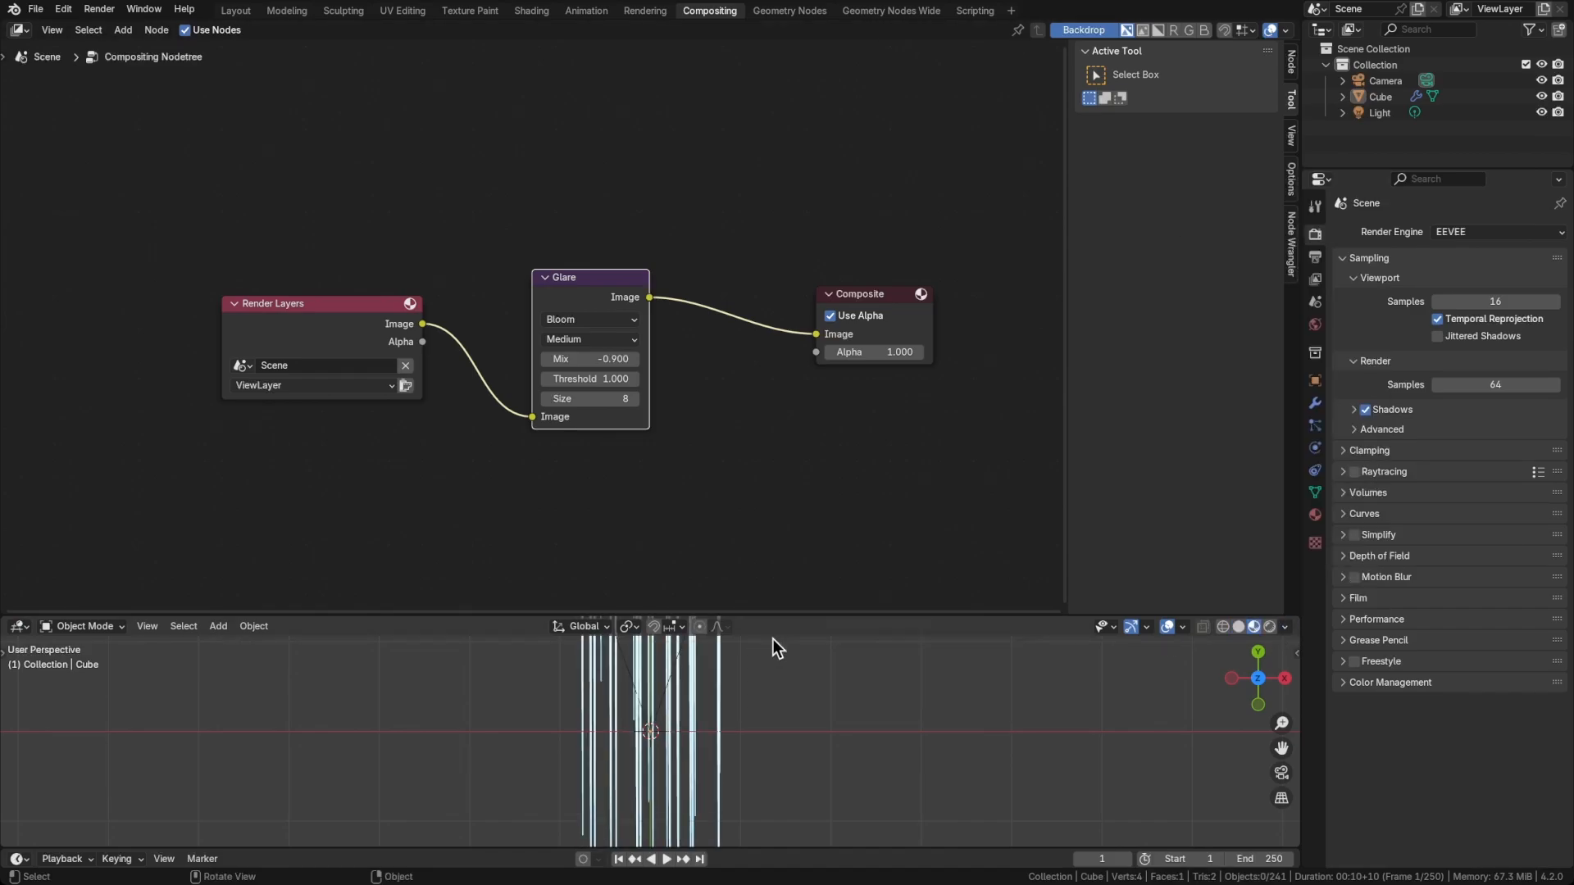
click(1286, 628)
click(1341, 597)
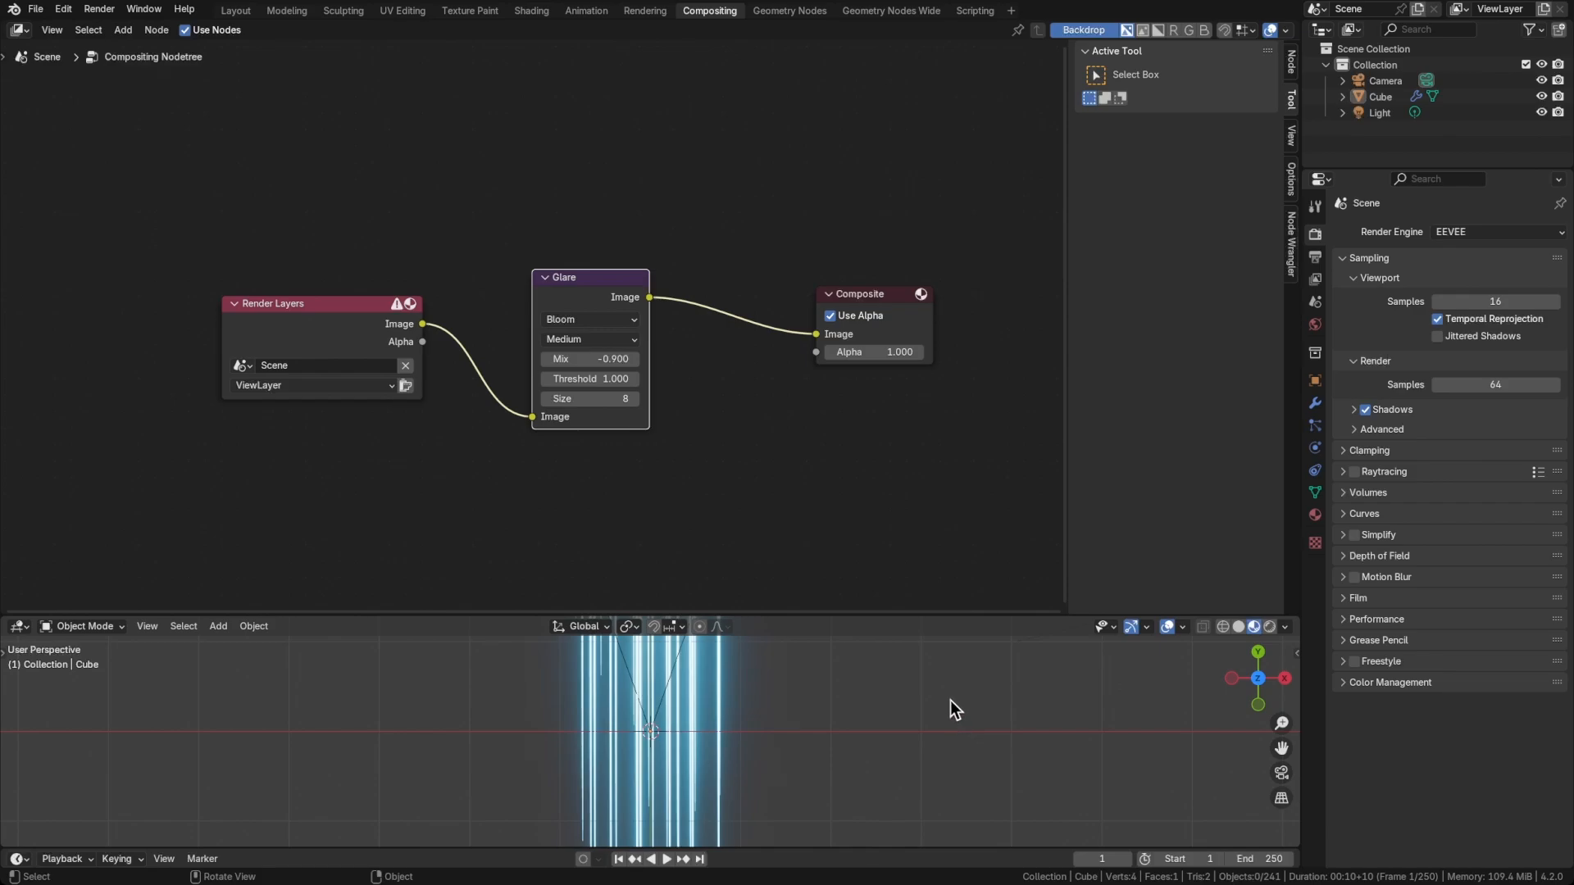
Show the scene through the camera in the 3D Viewport, enlarge that area, and save the file
key(grave)
click(839, 782)
scroll(789, 766, down, 3)
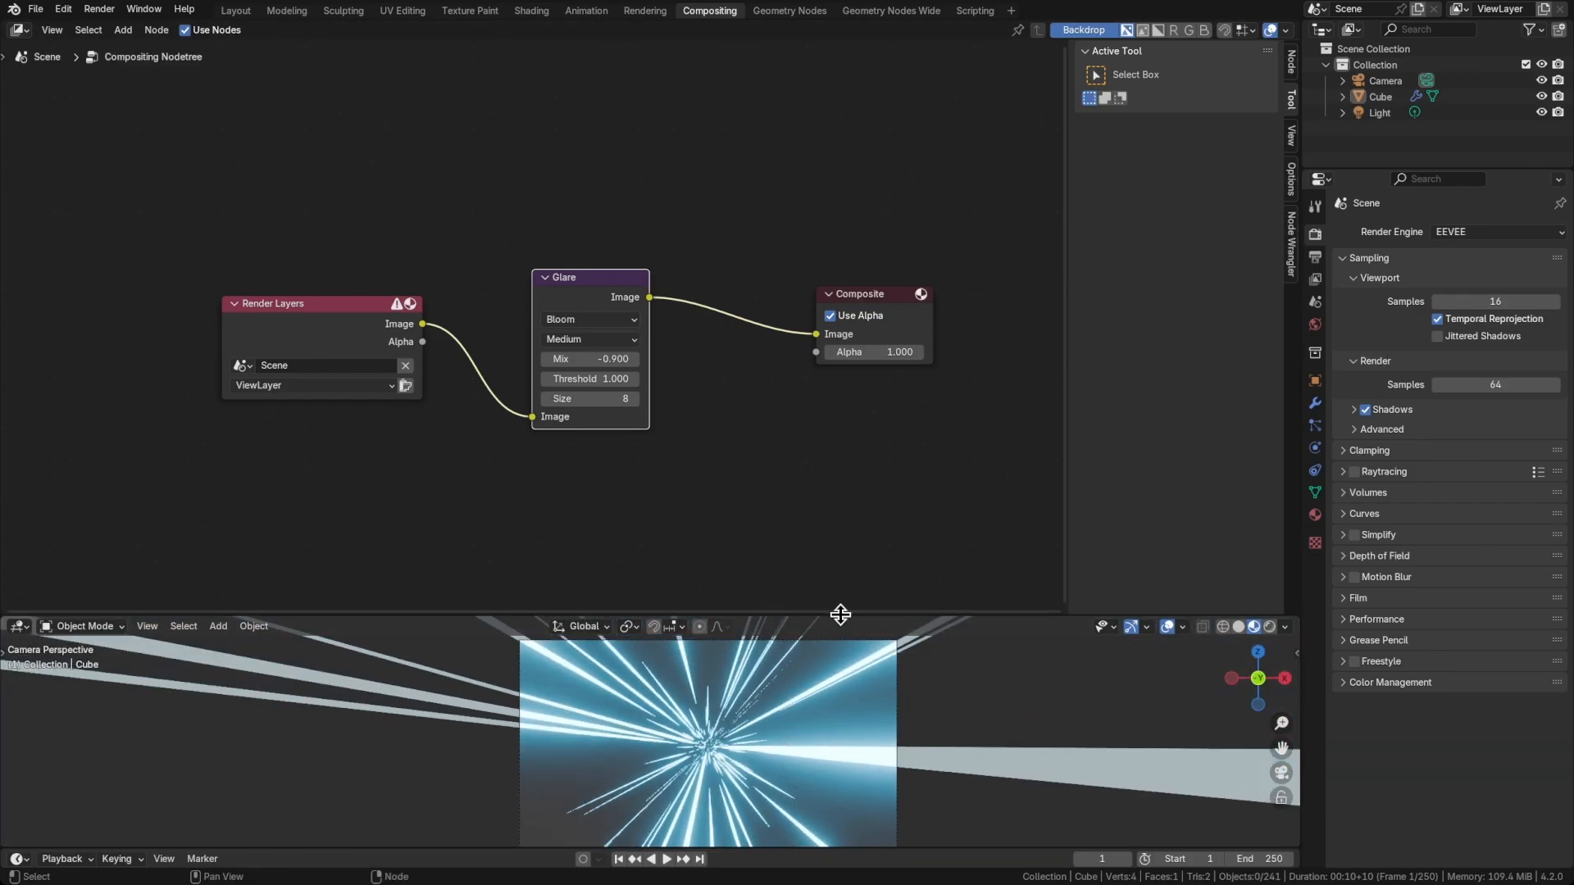
drag(809, 614, 854, 437)
shift+middle_drag(790, 656, 716, 603)
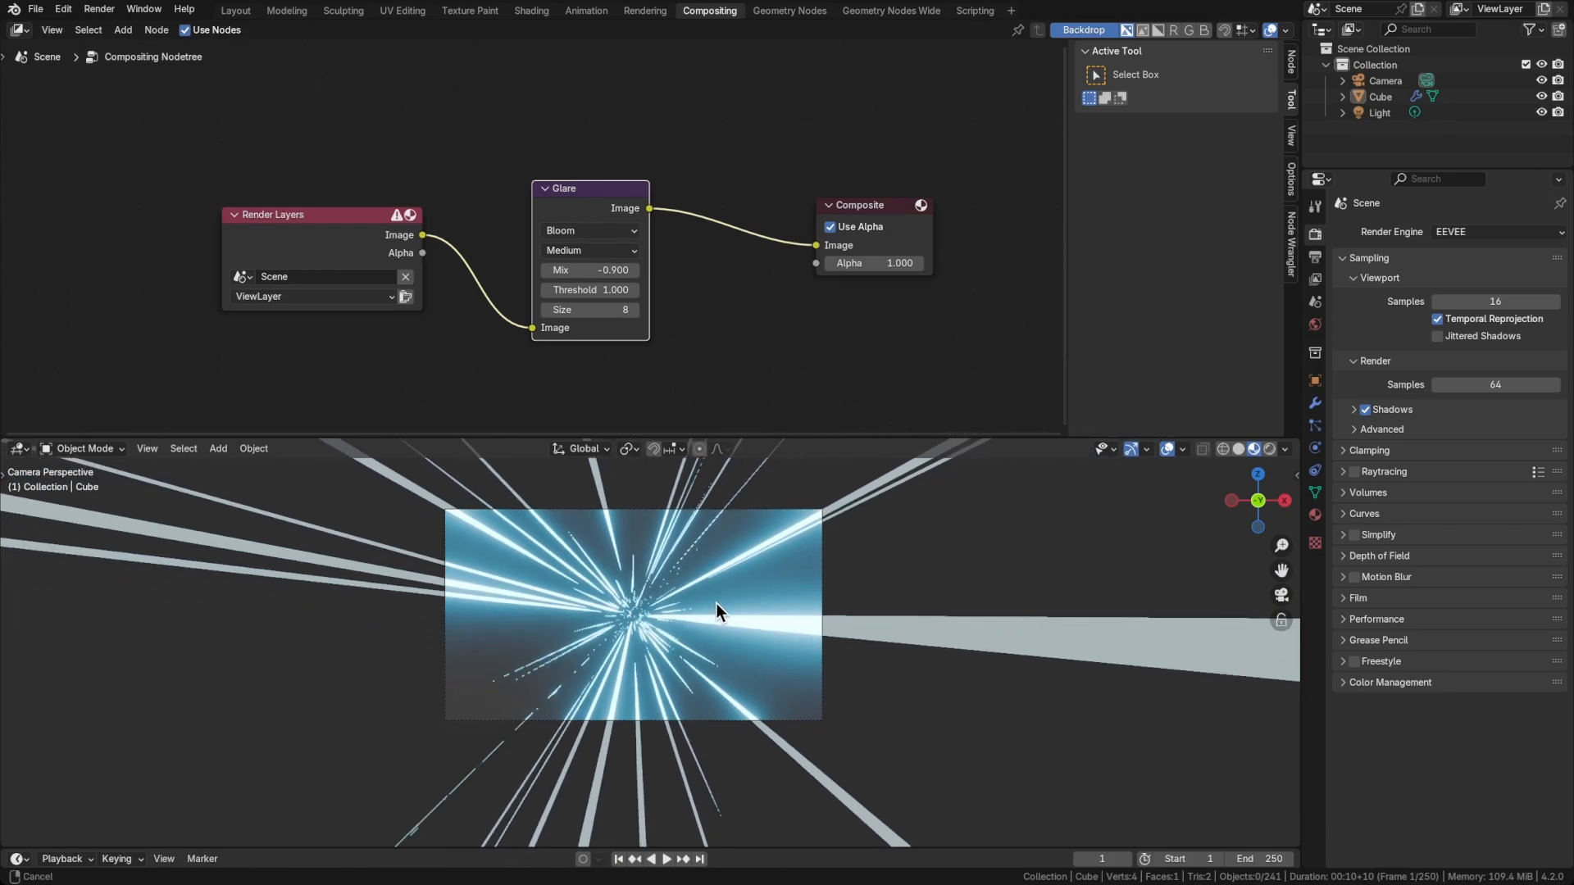
key(ctrl+s)
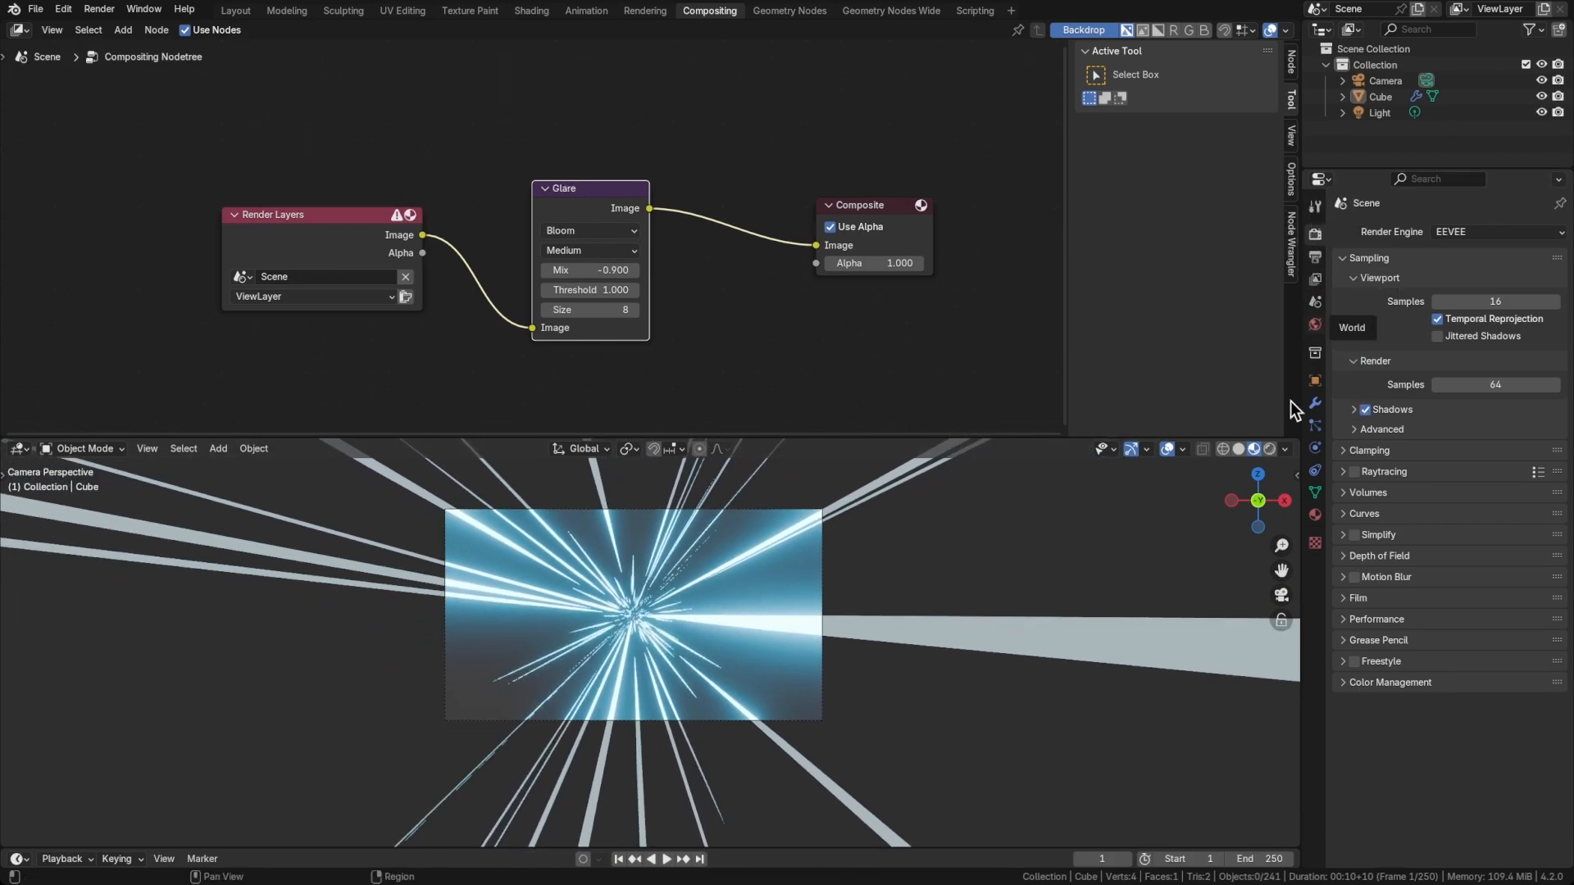
Compare the Punchy and Very High Contrast looks in Color Management, and keep Very High Contrast
click(1387, 682)
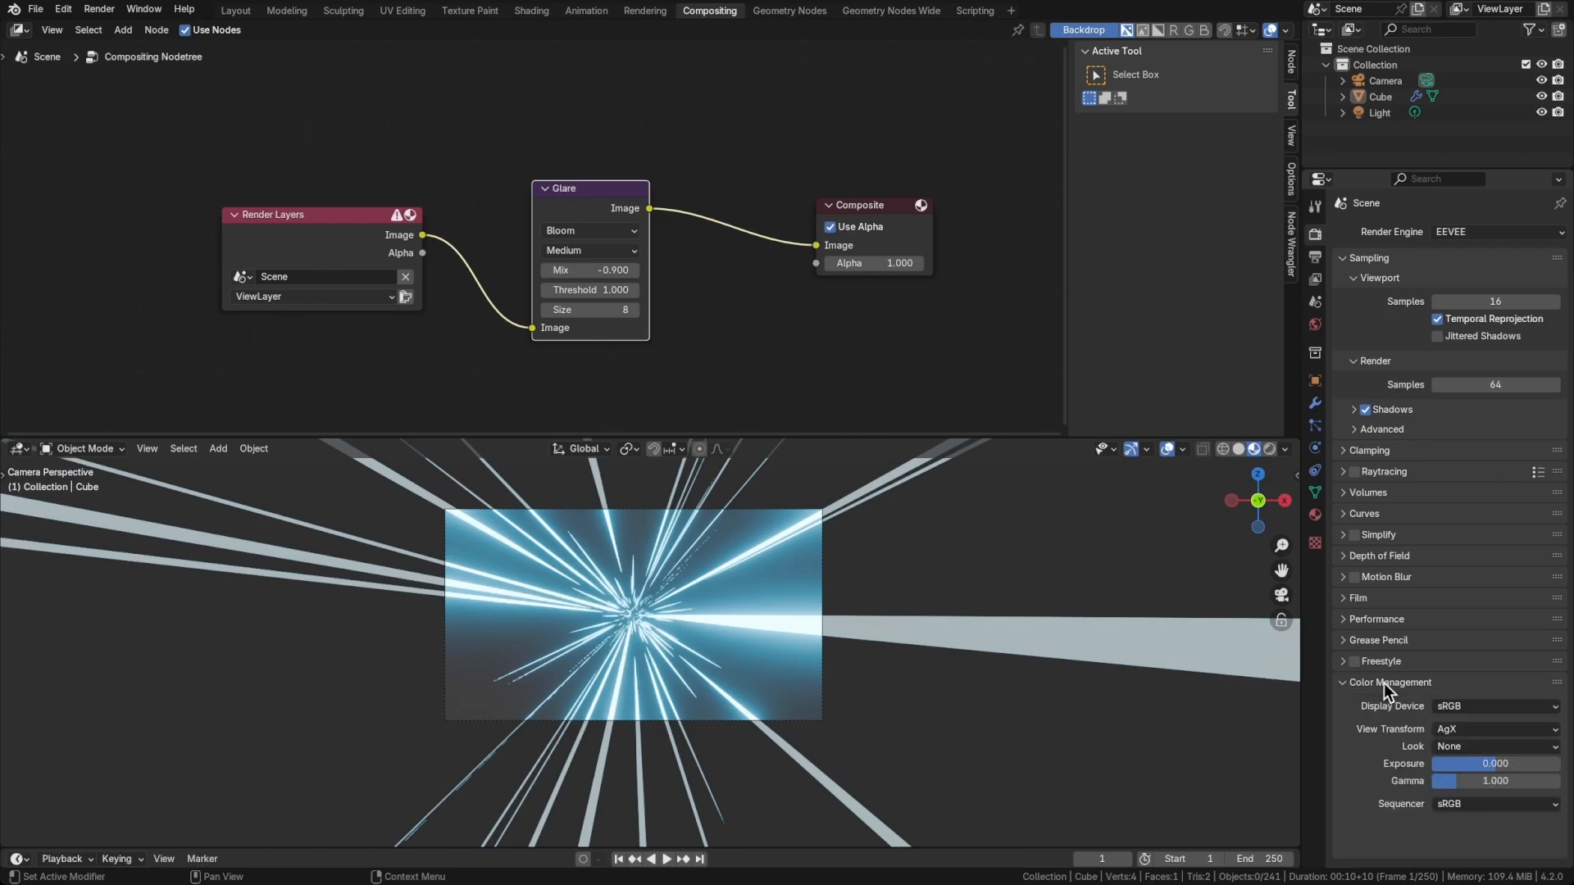
click(1457, 746)
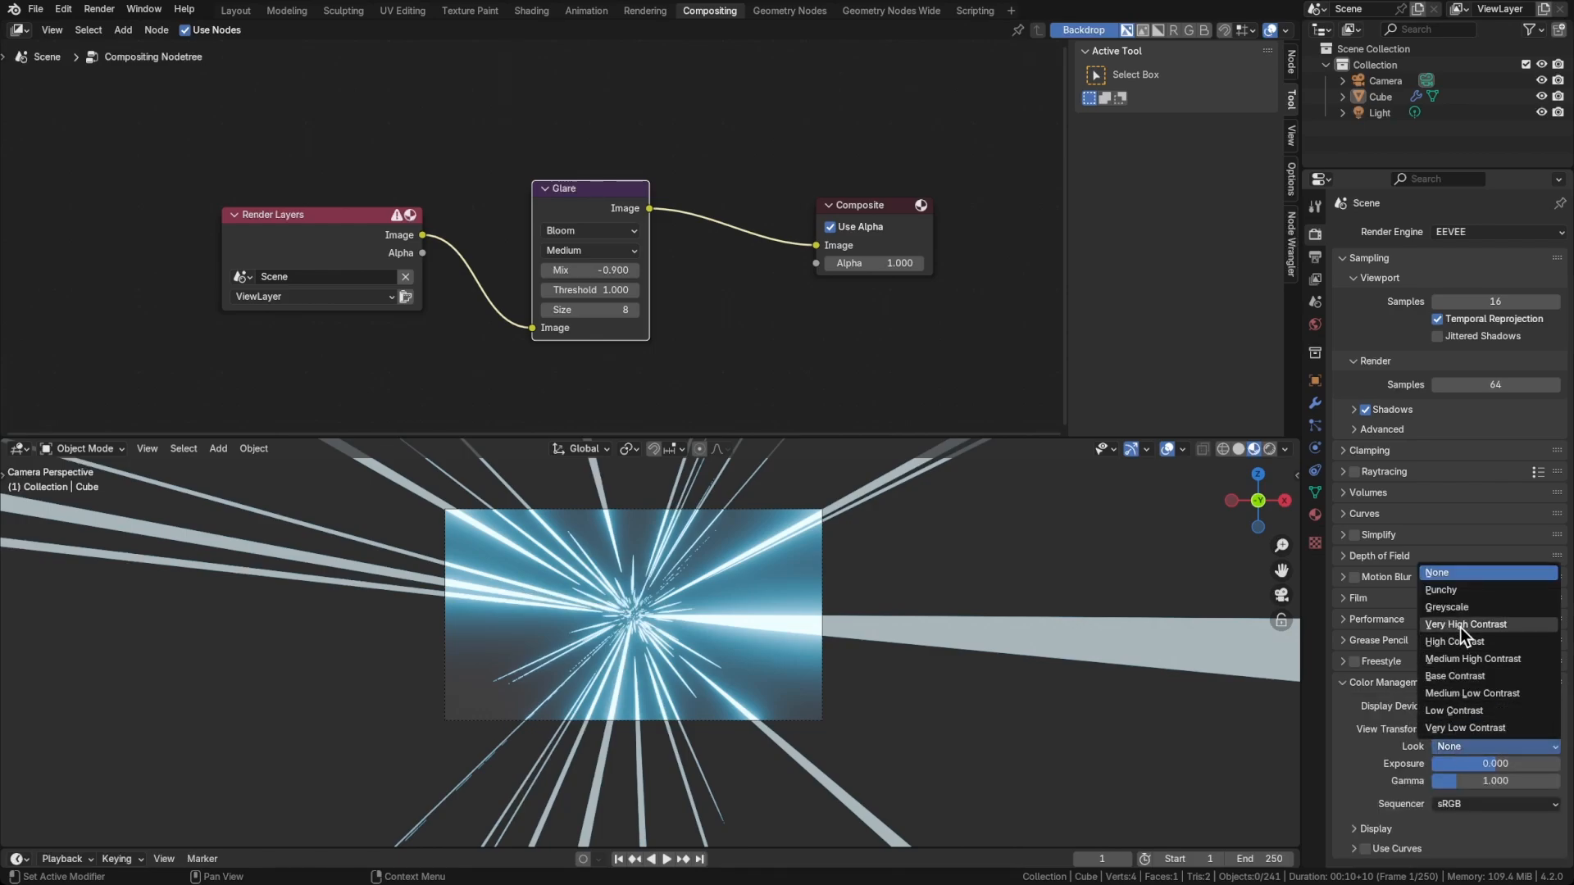
click(1459, 590)
click(1475, 746)
click(1466, 624)
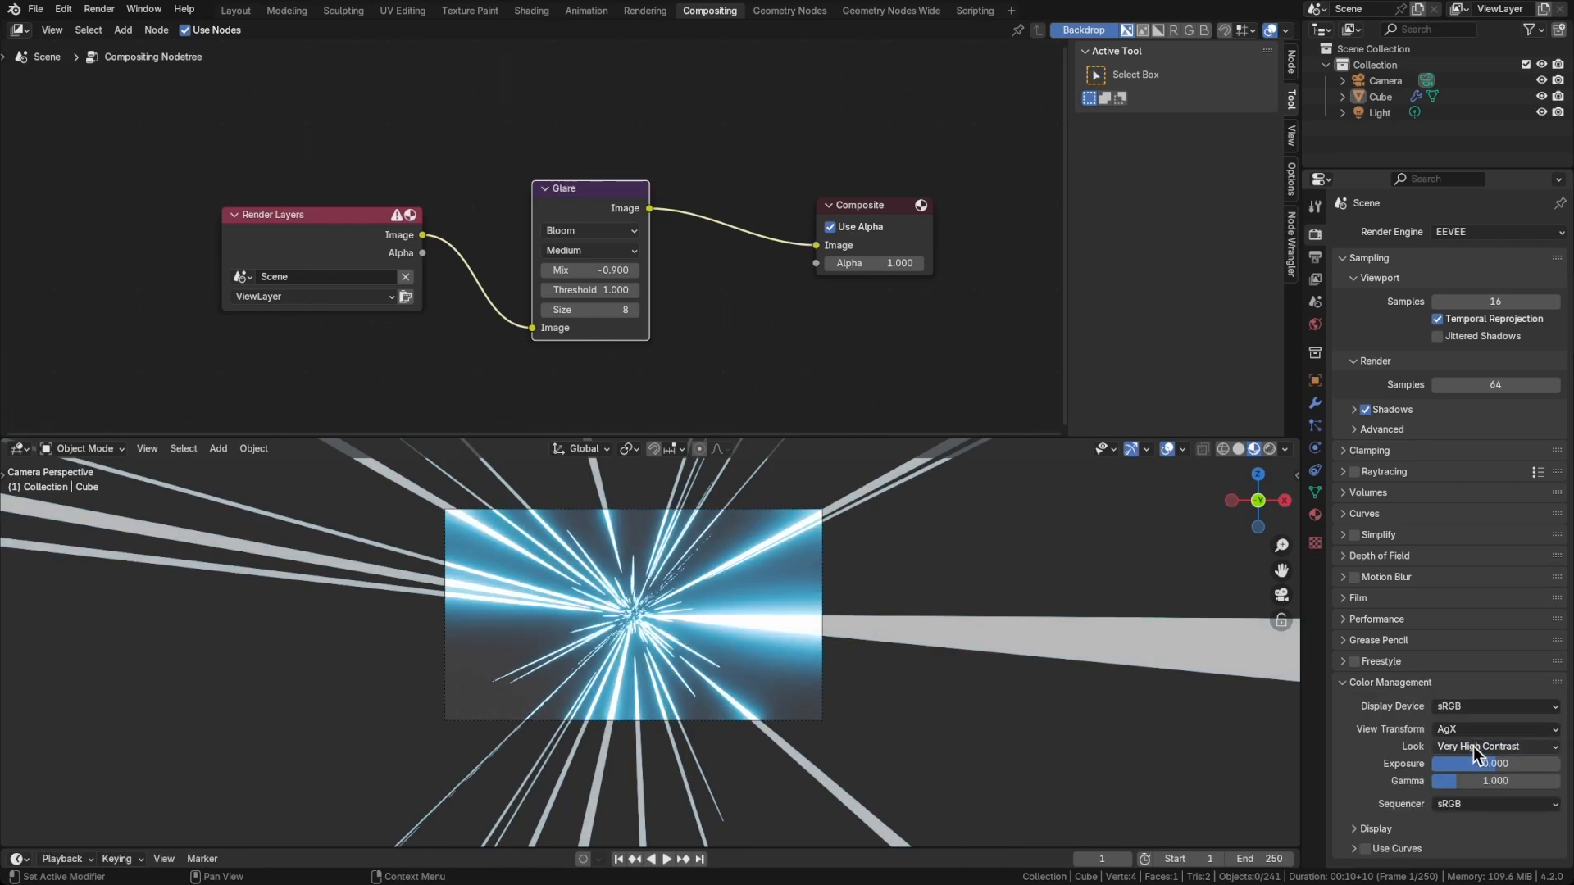
click(1493, 744)
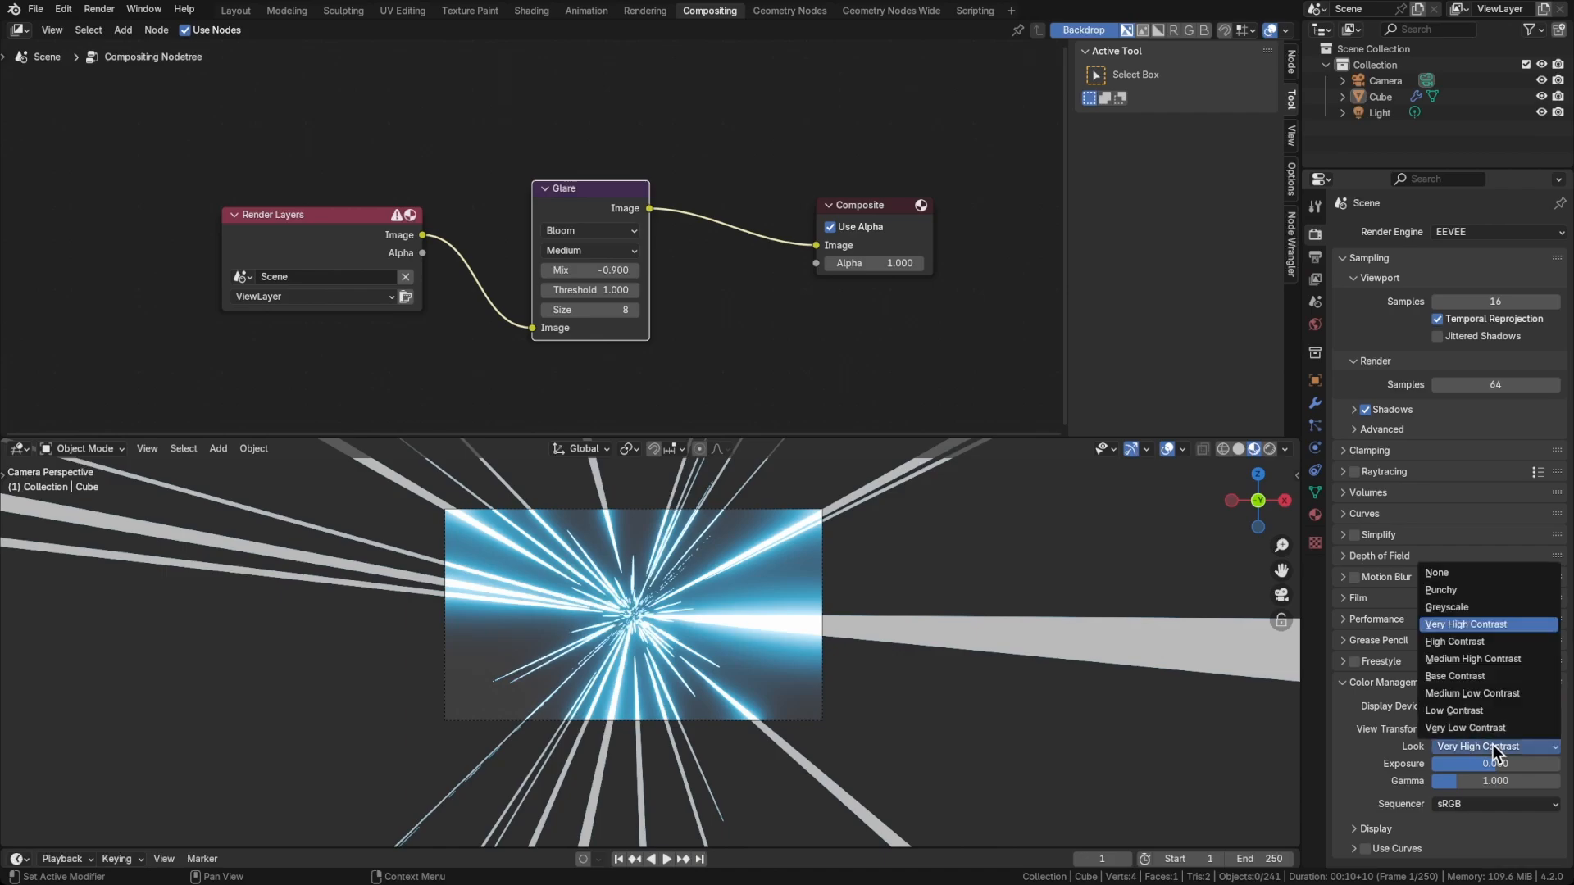
click(1469, 589)
click(1488, 743)
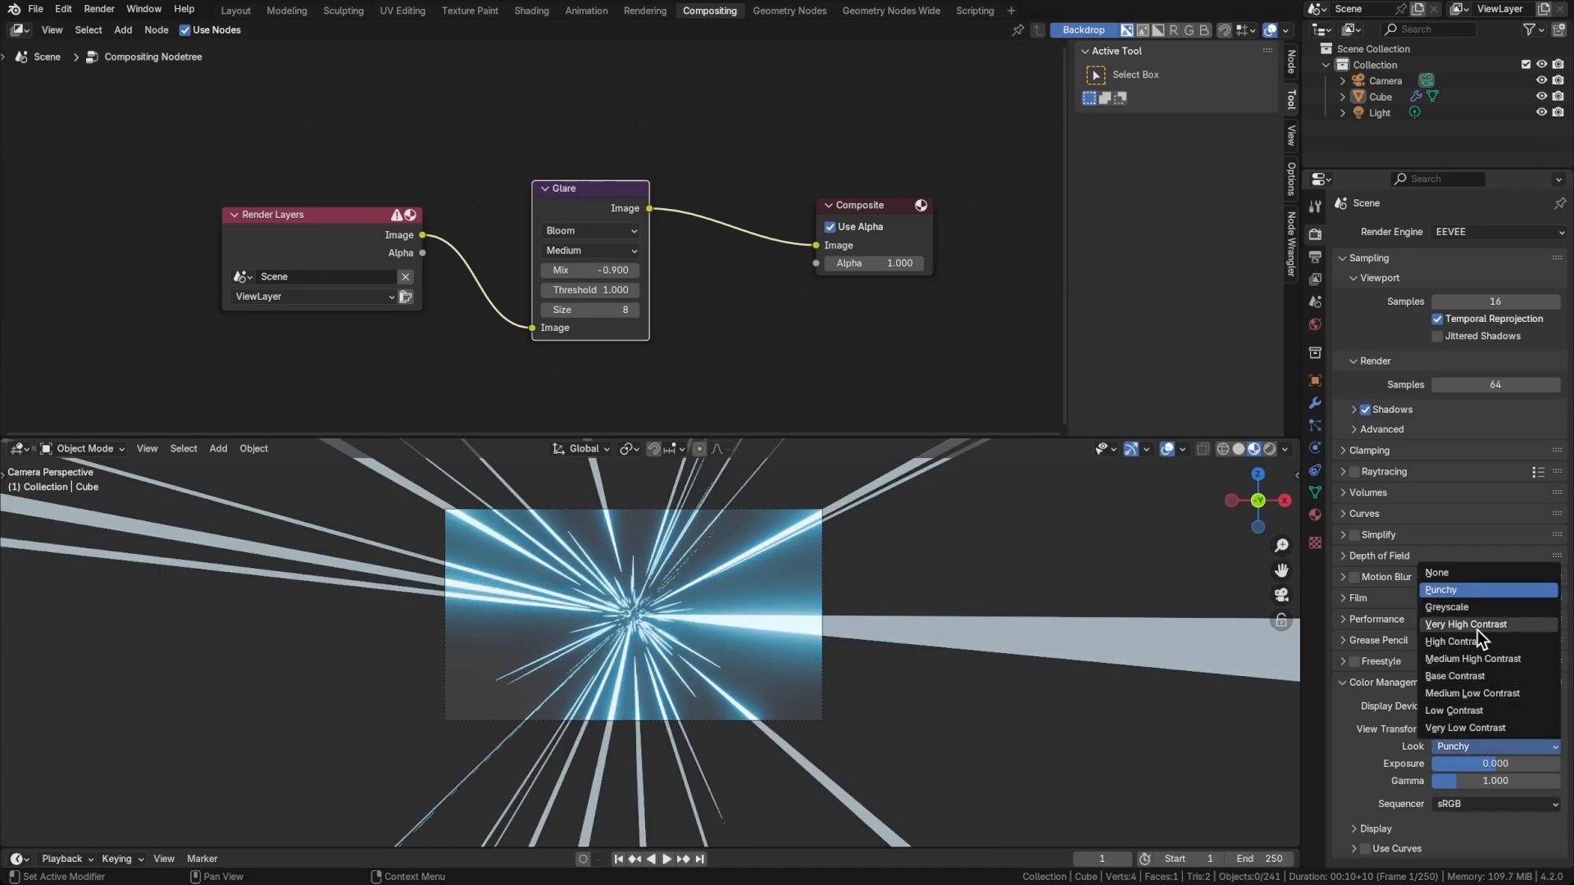
click(1477, 623)
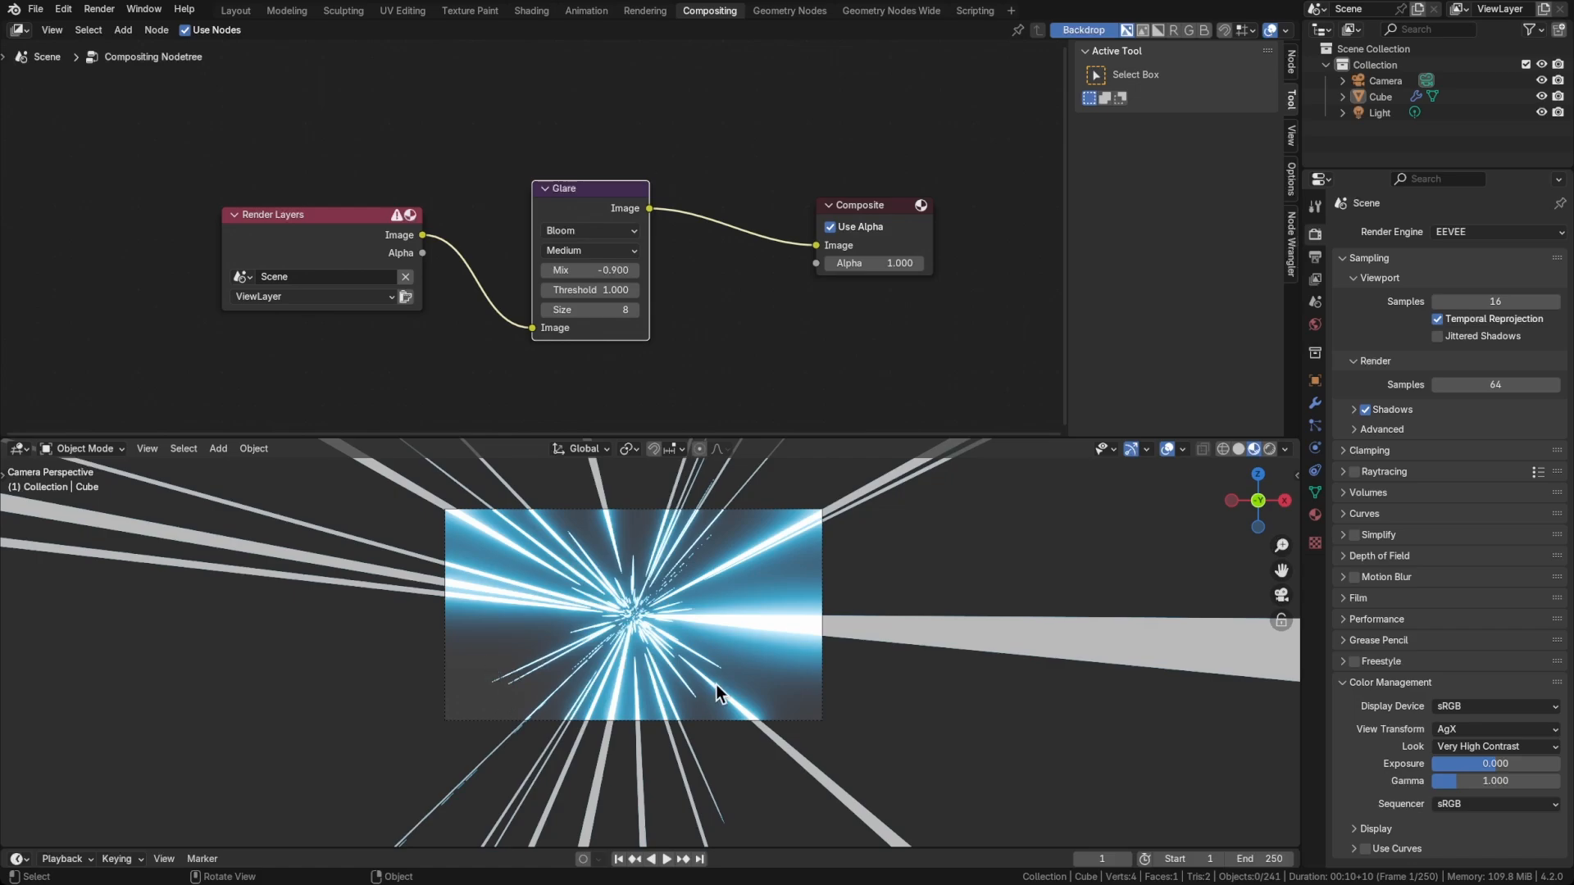
Set the World background strength to 0 and enable Scene World lighting in the viewport shading
click(1314, 324)
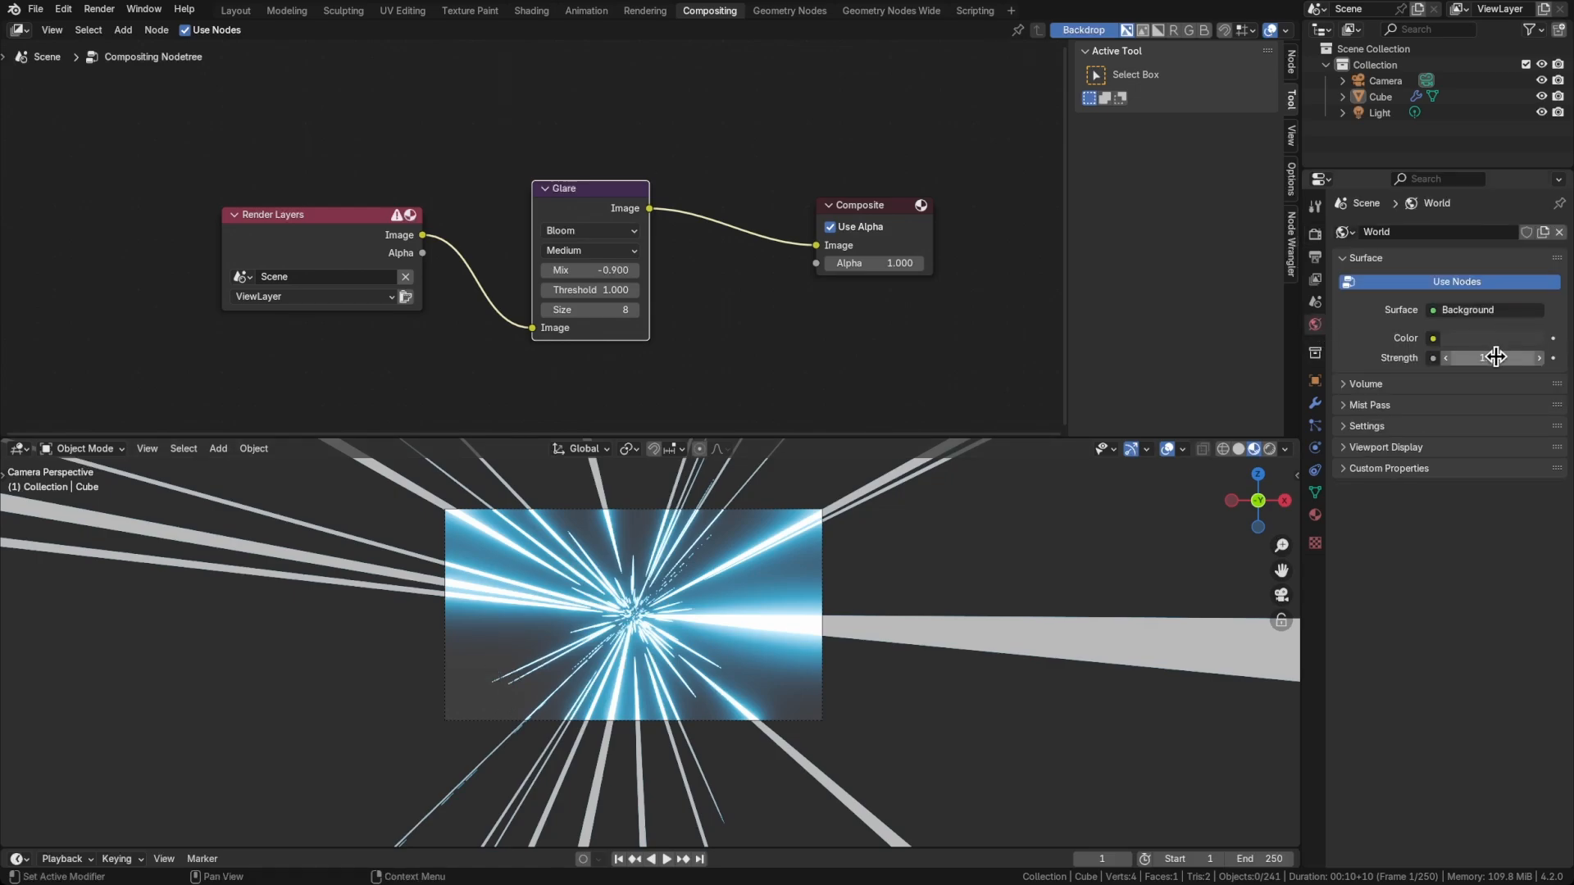
drag(1501, 354, 1451, 358)
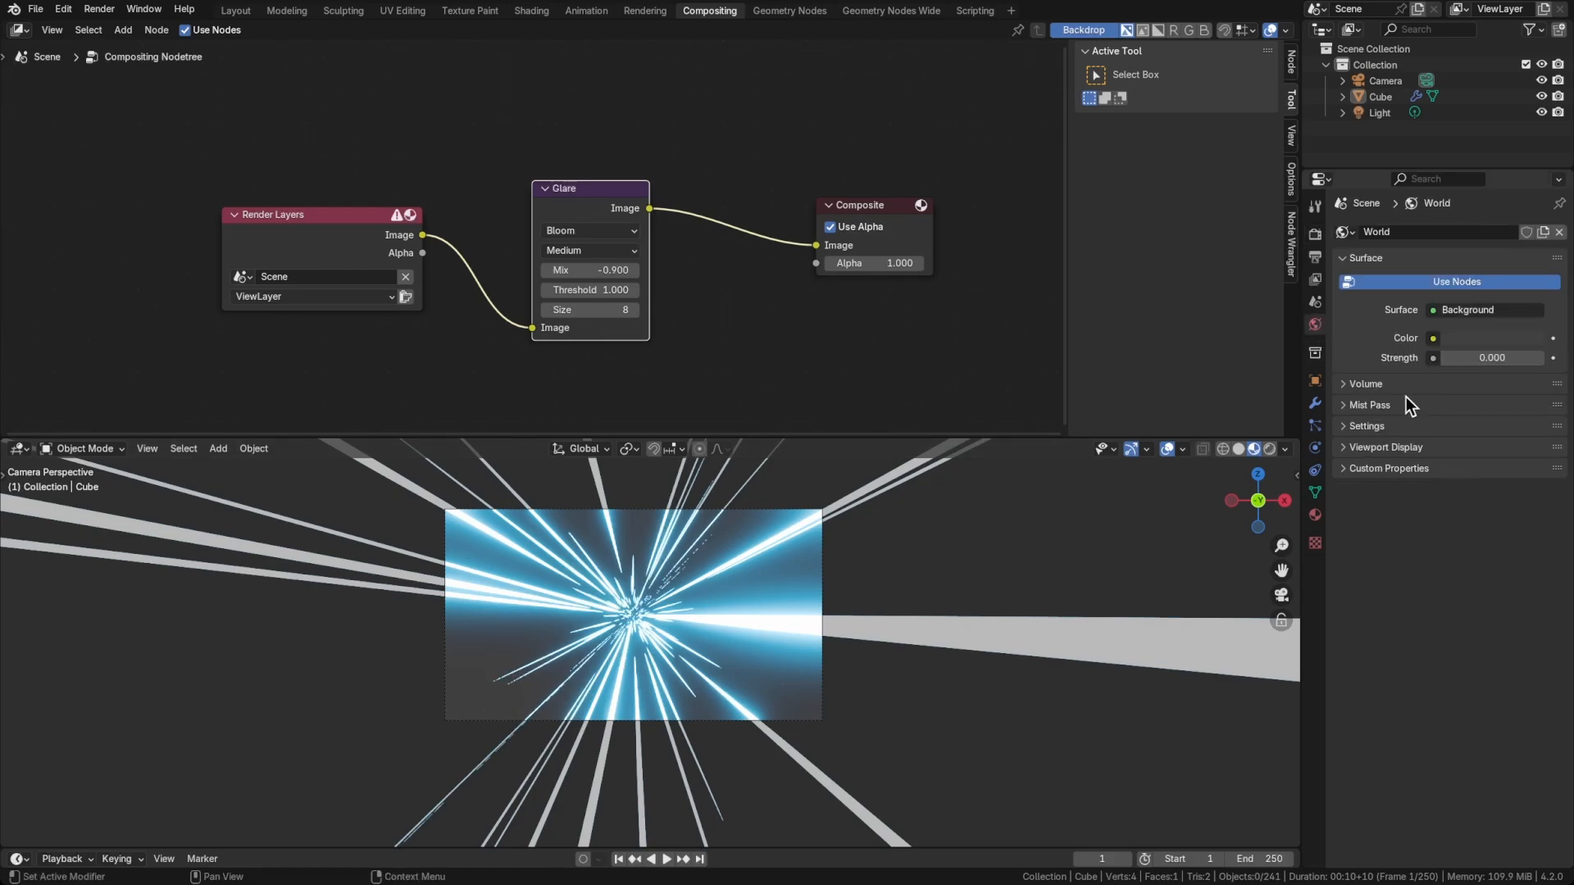
click(1283, 448)
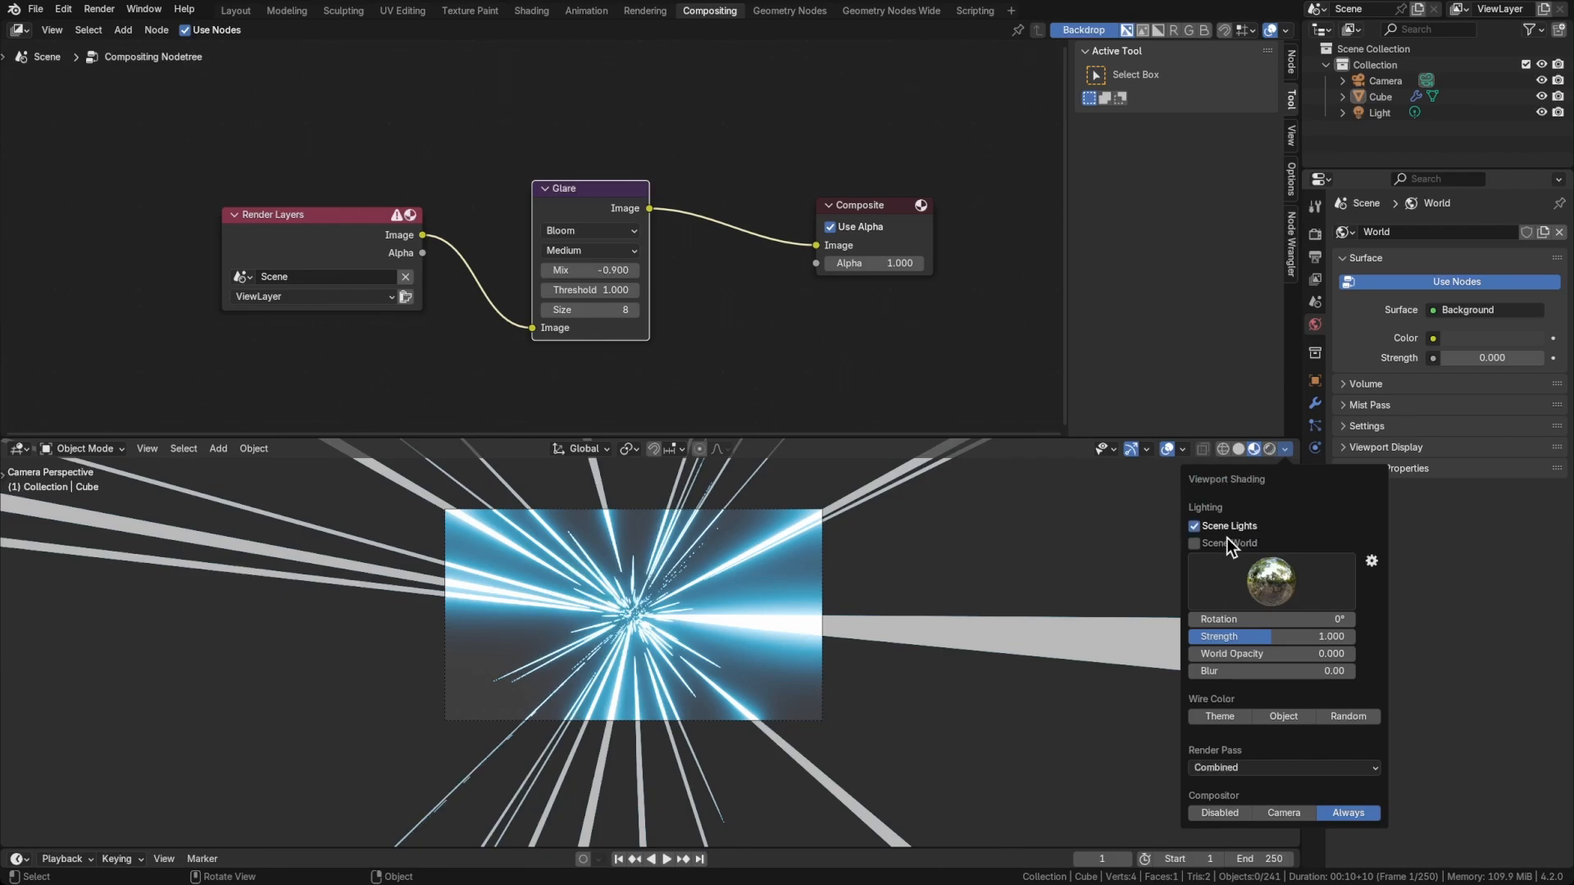
click(1195, 543)
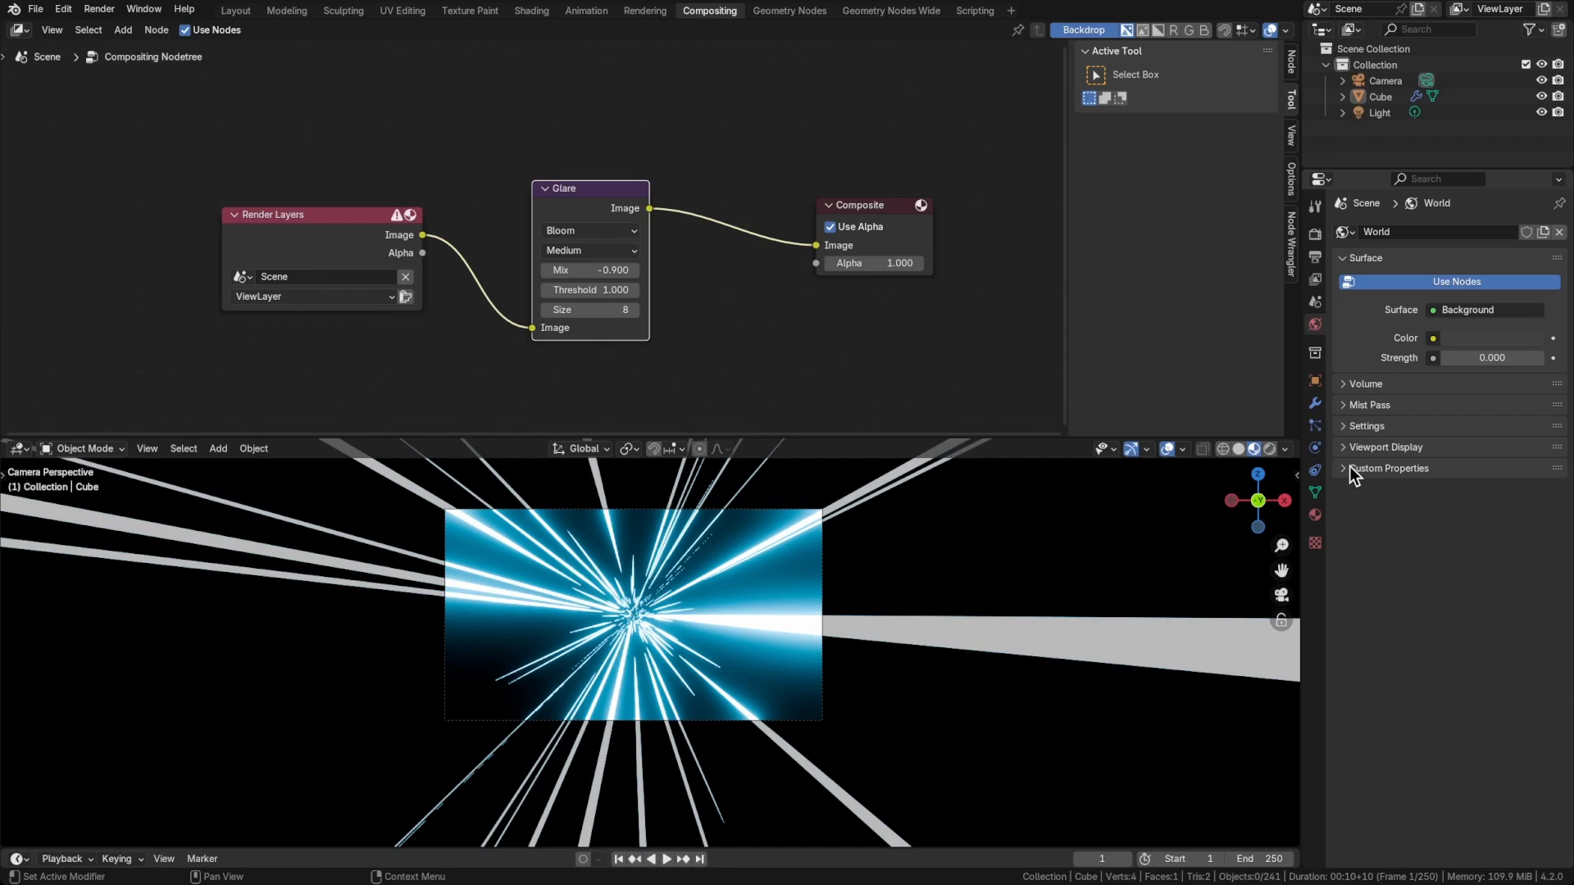
Assign a Principled Volume to the World's volume and brighten its color to near white
click(1373, 383)
click(1462, 407)
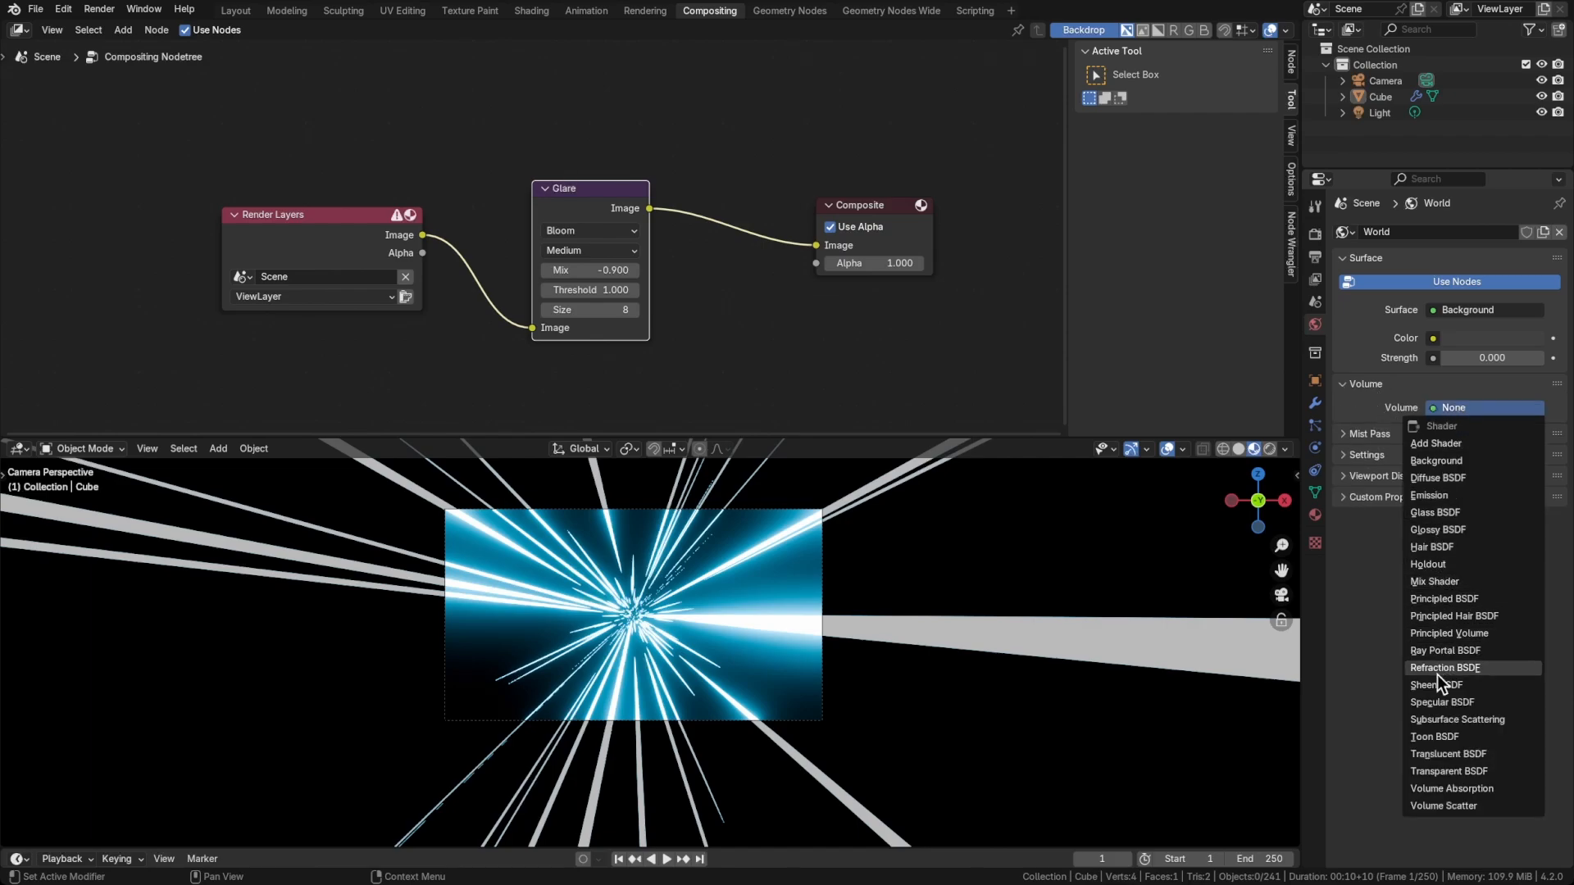
click(1439, 629)
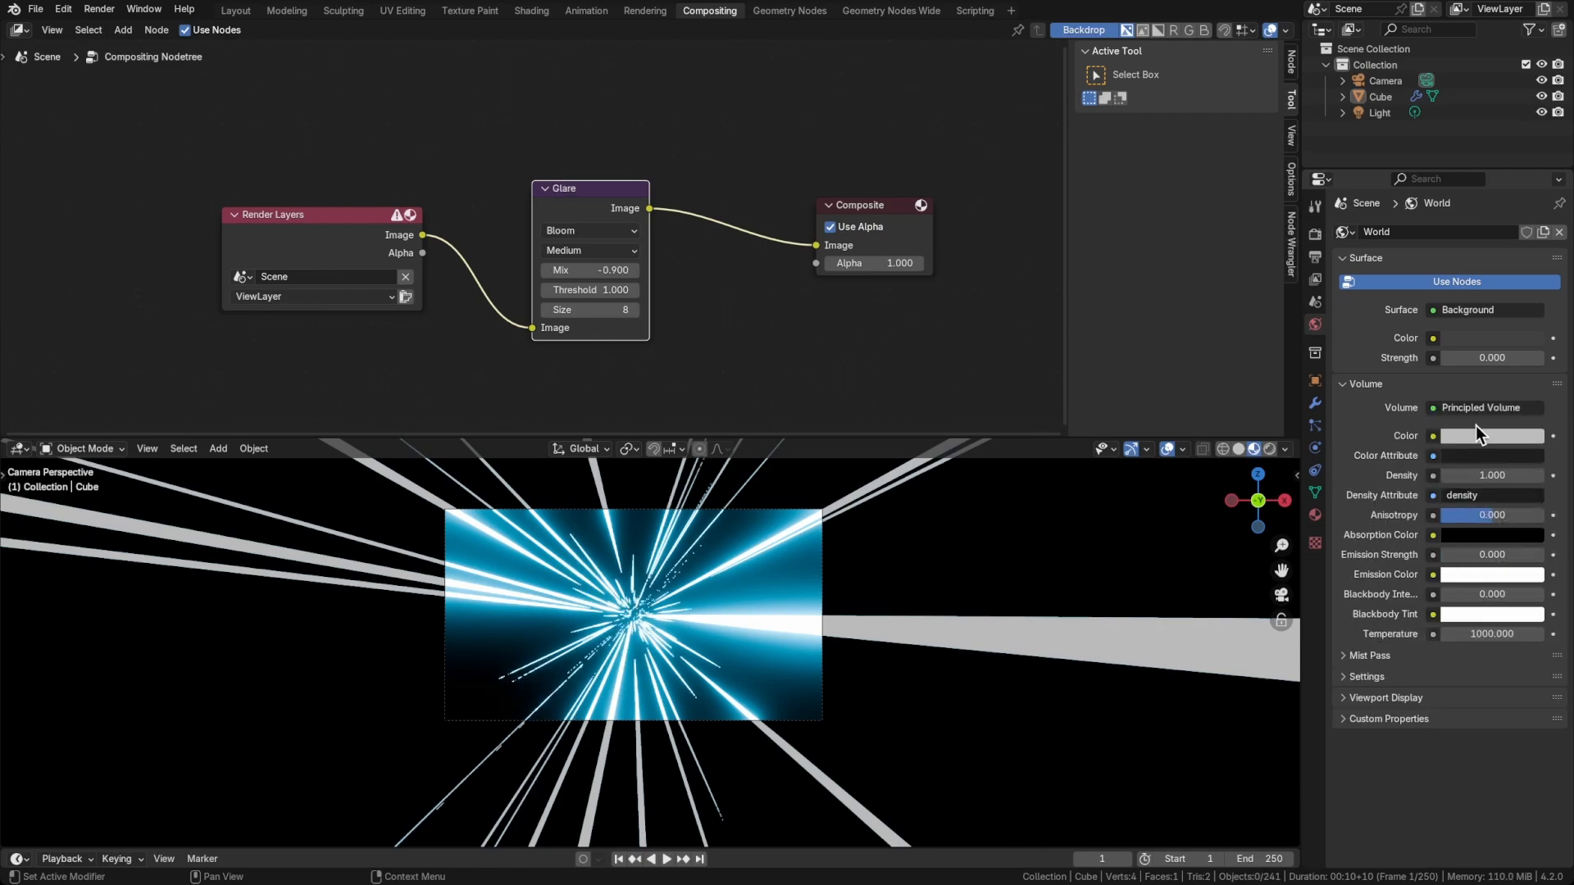
click(1487, 437)
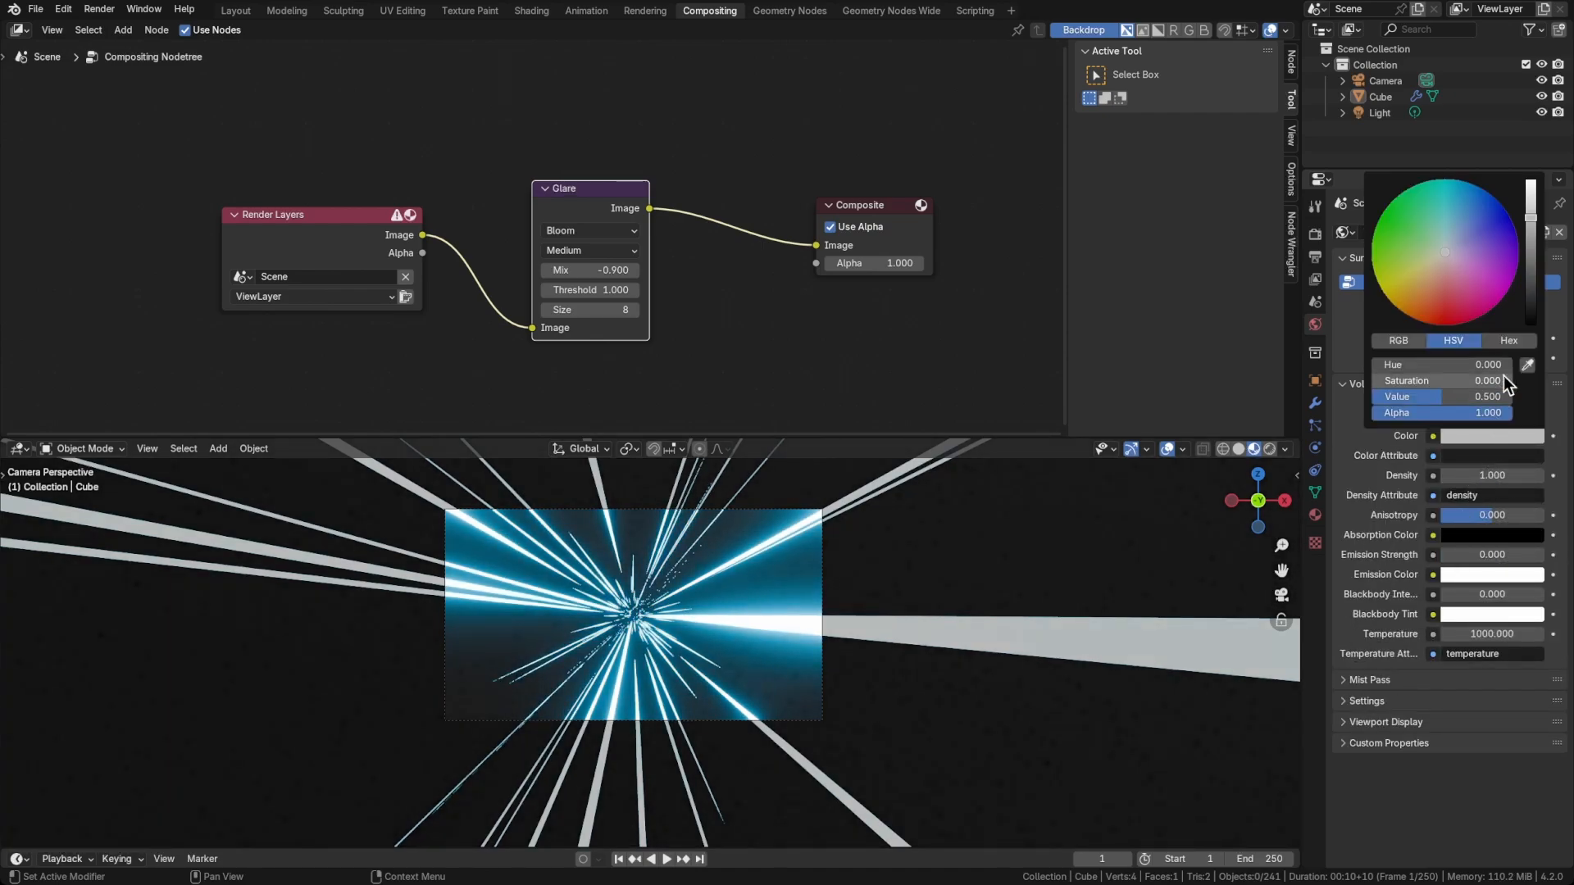
drag(1531, 201, 1531, 184)
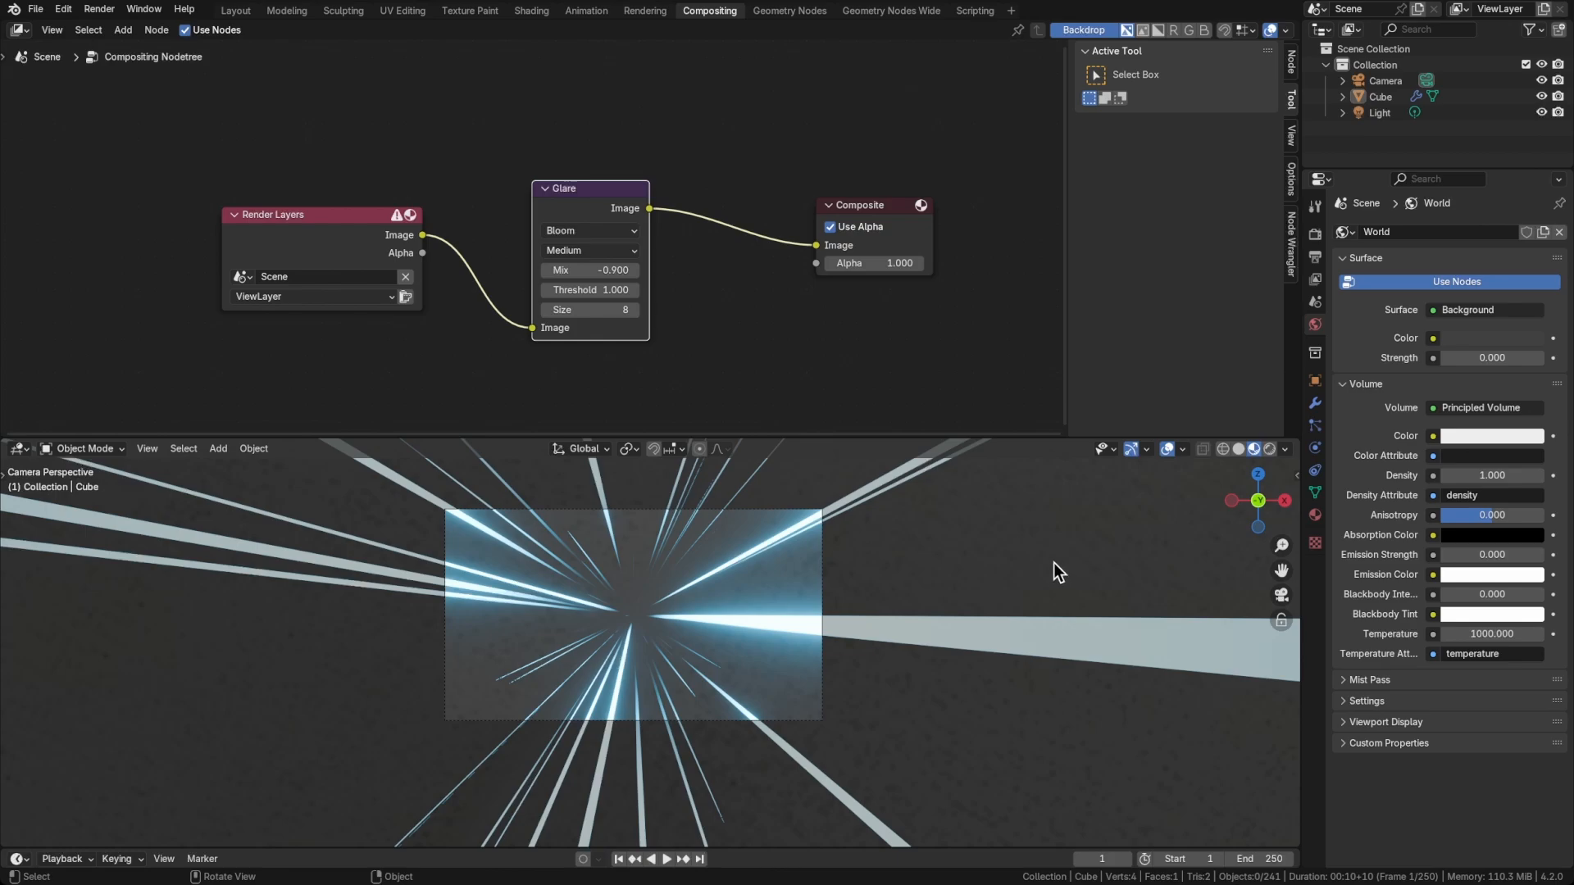
Set the World's Principled Volume density to 0.110
click(1469, 475)
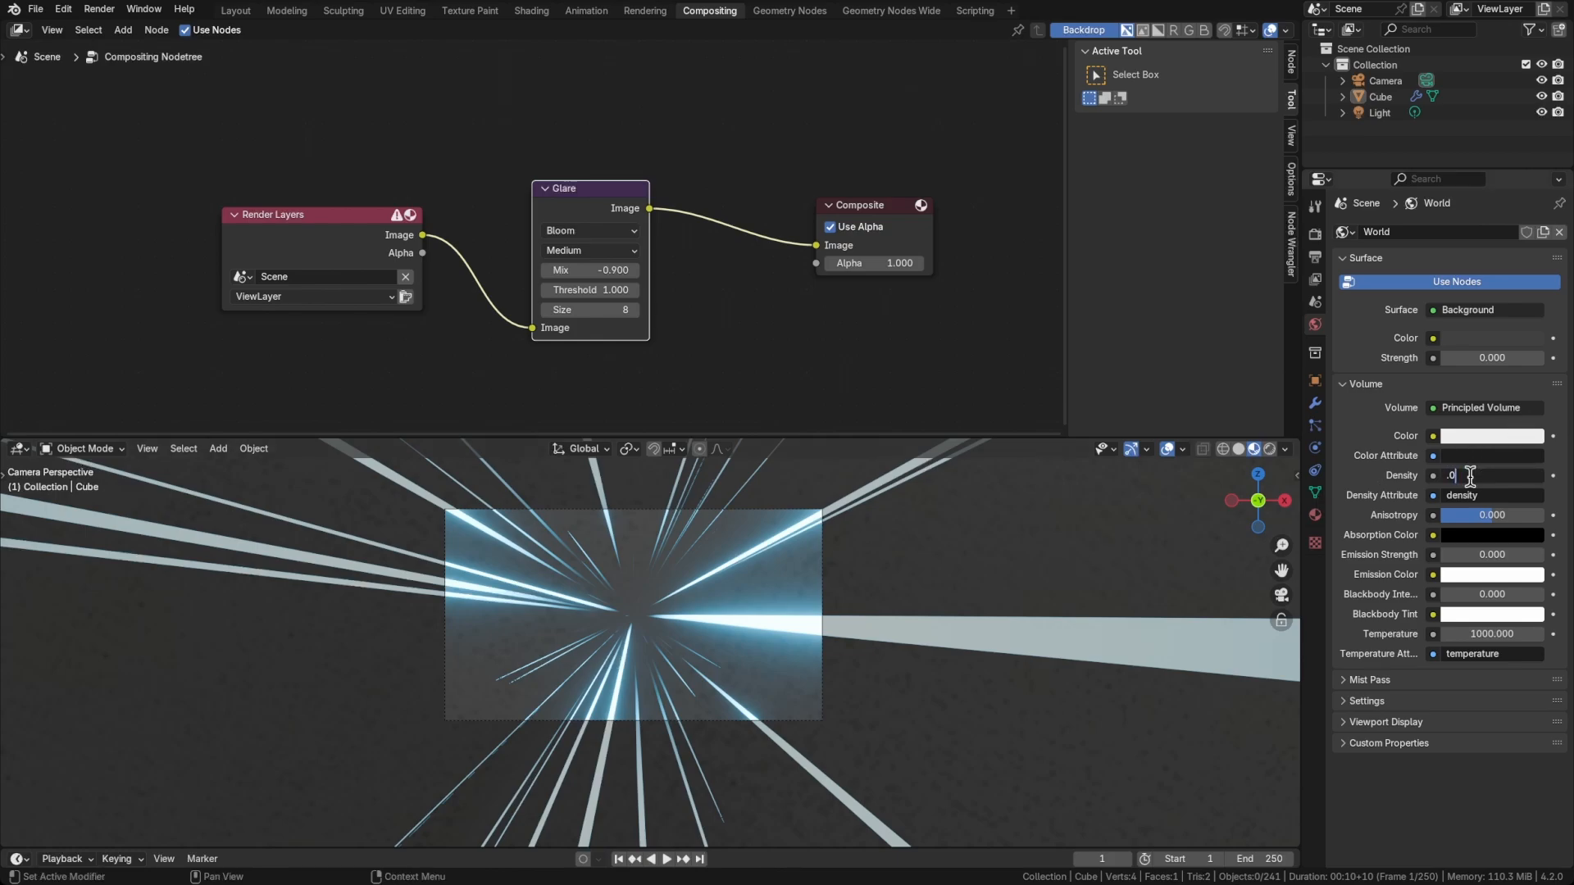
key(Return)
drag(1468, 475, 1476, 475)
scroll(662, 591, up, 4)
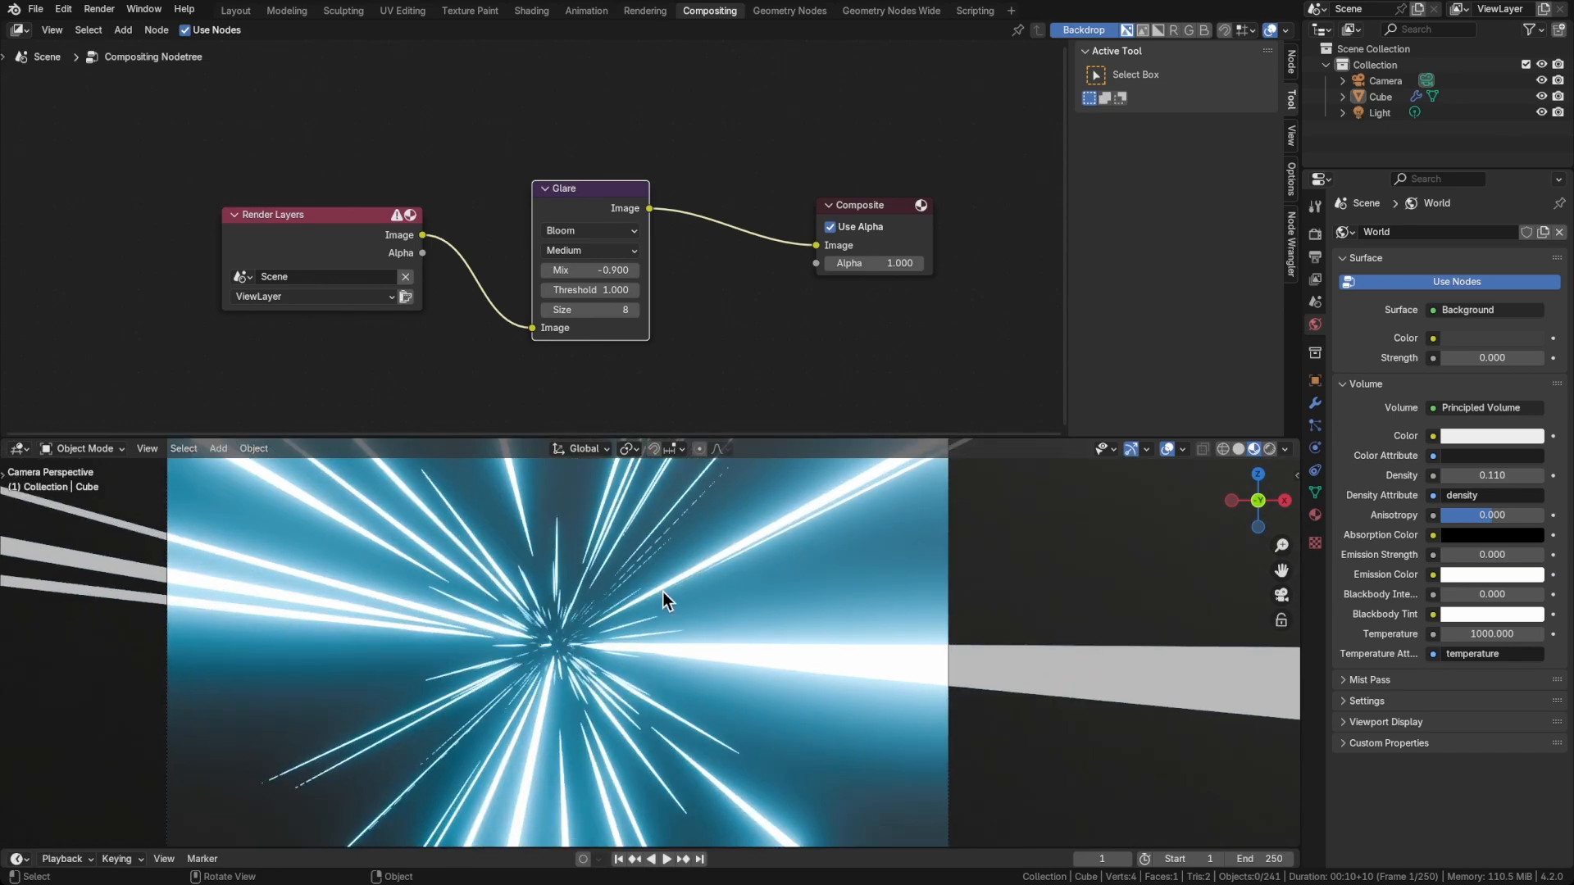
scroll(554, 646, up, 3)
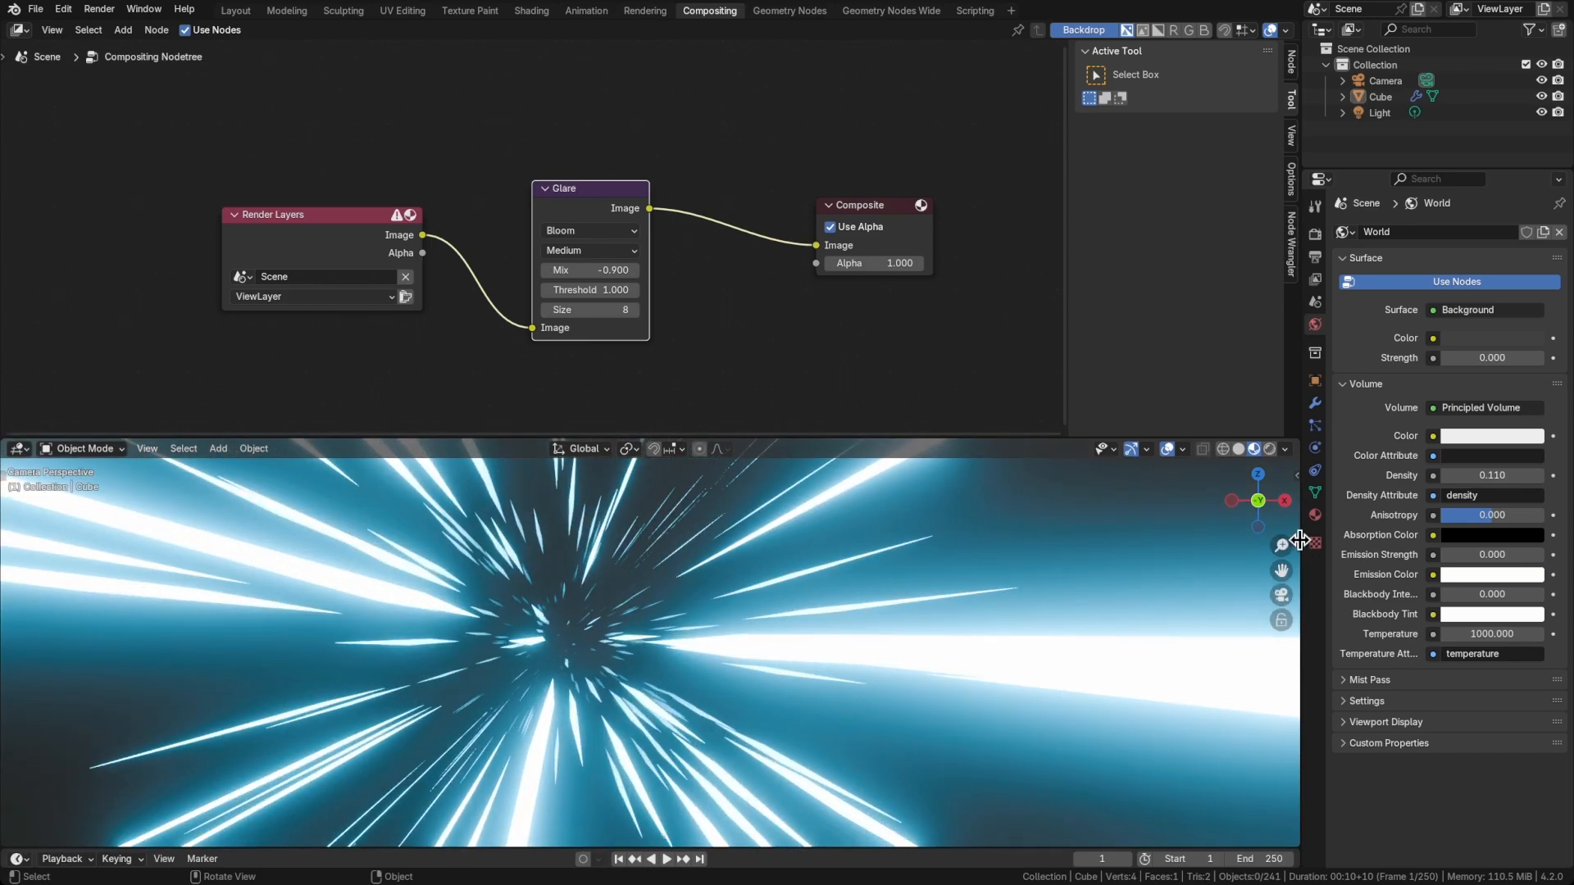
Try a World volume density of 0 for comparison, and undo the change
click(1495, 476)
text(0)
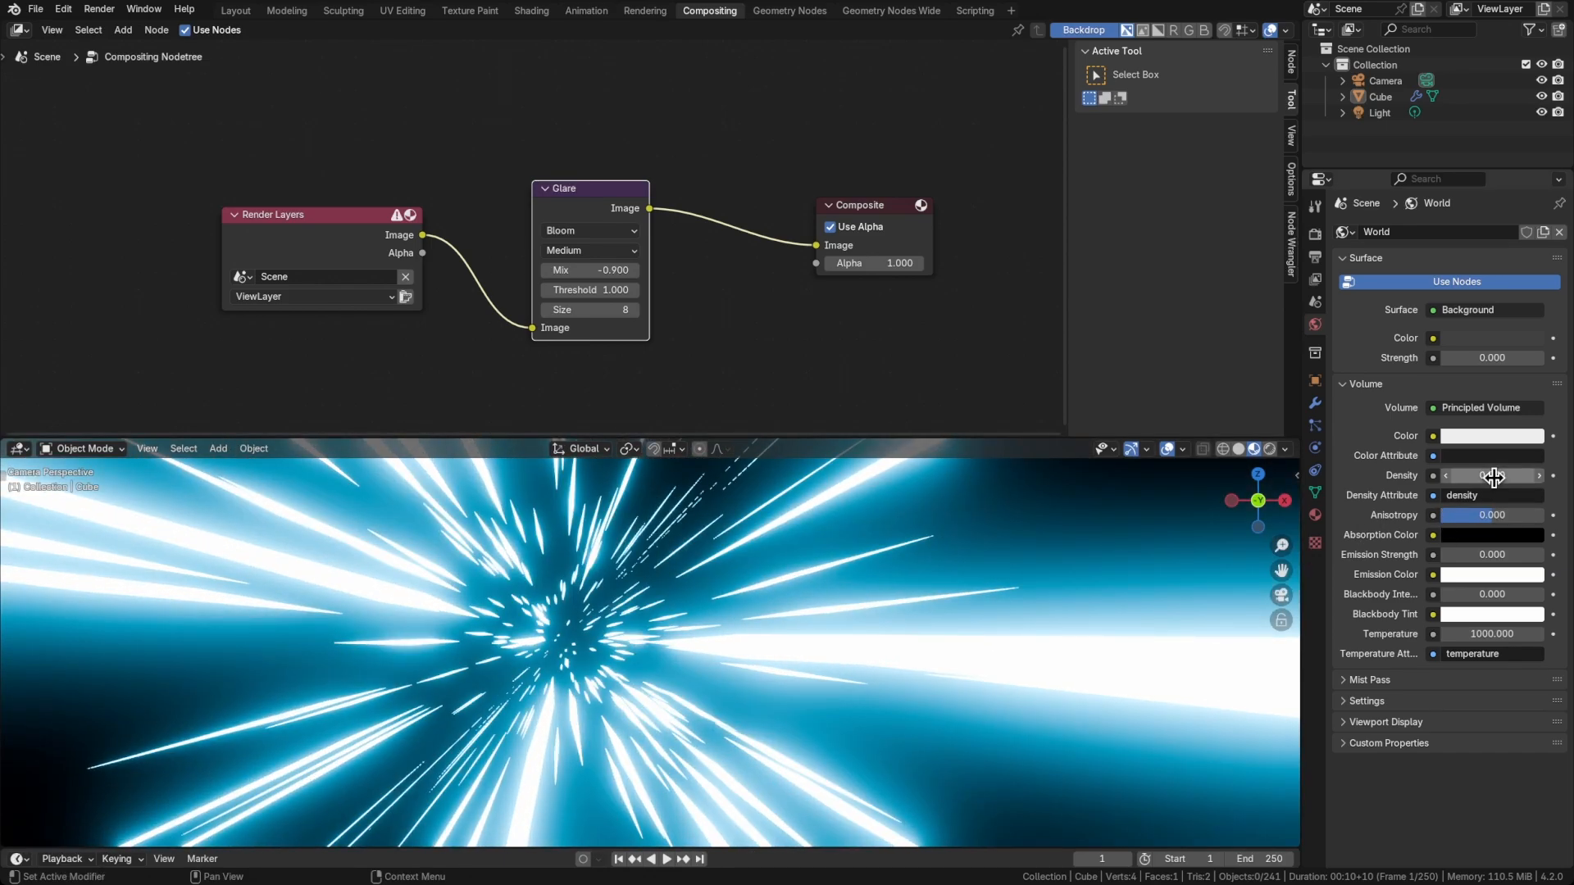
key(Return)
key(ctrl+z)
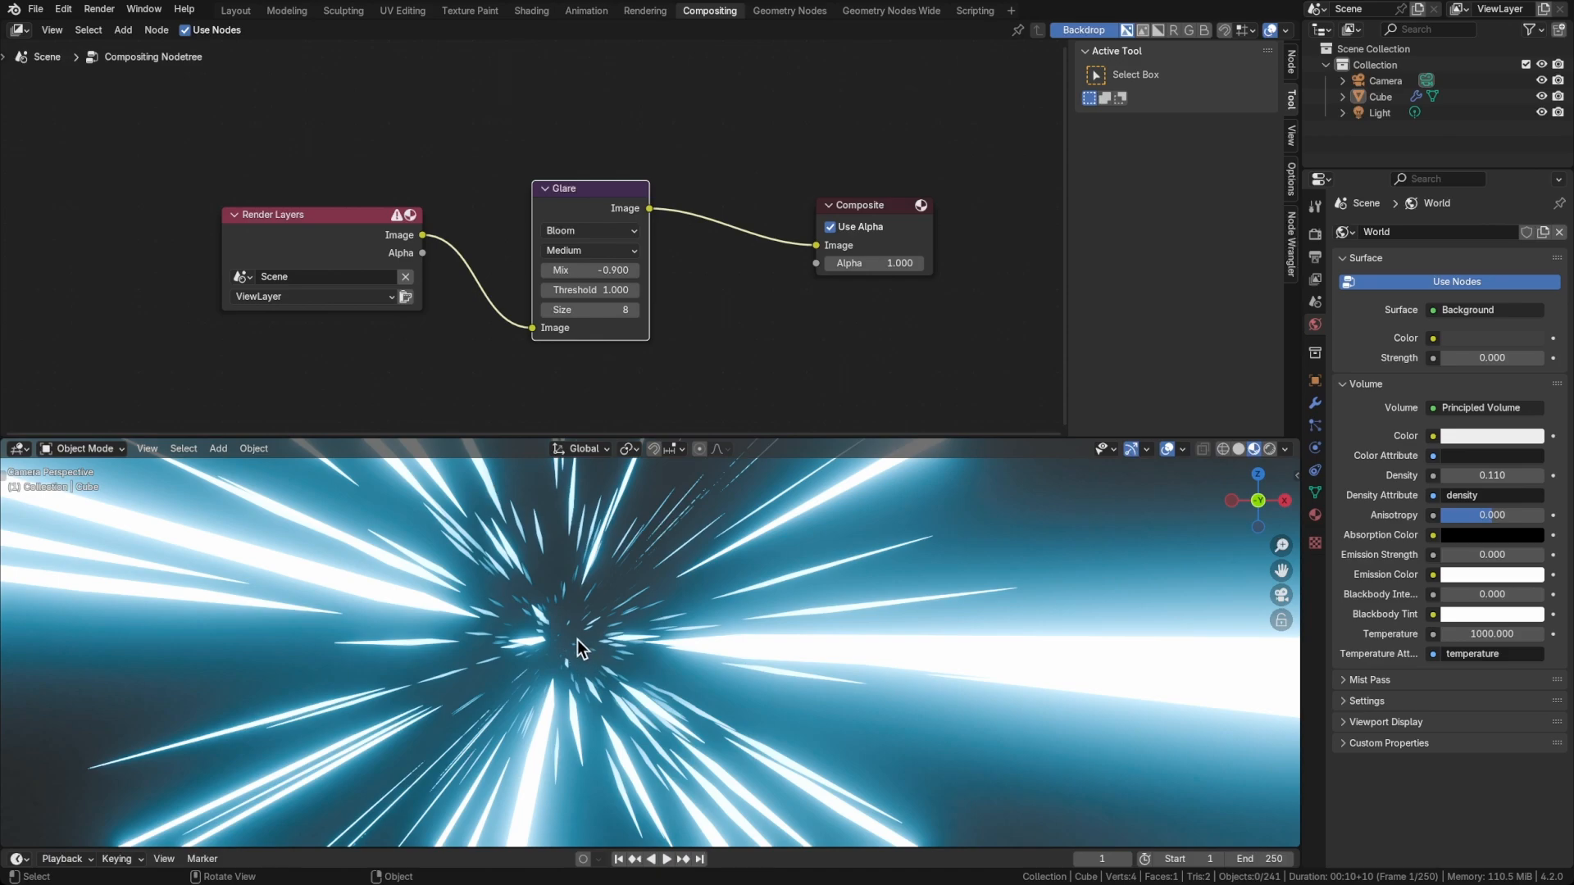
Frame the whole camera view in the viewport and save the file
scroll(603, 649, down, 3)
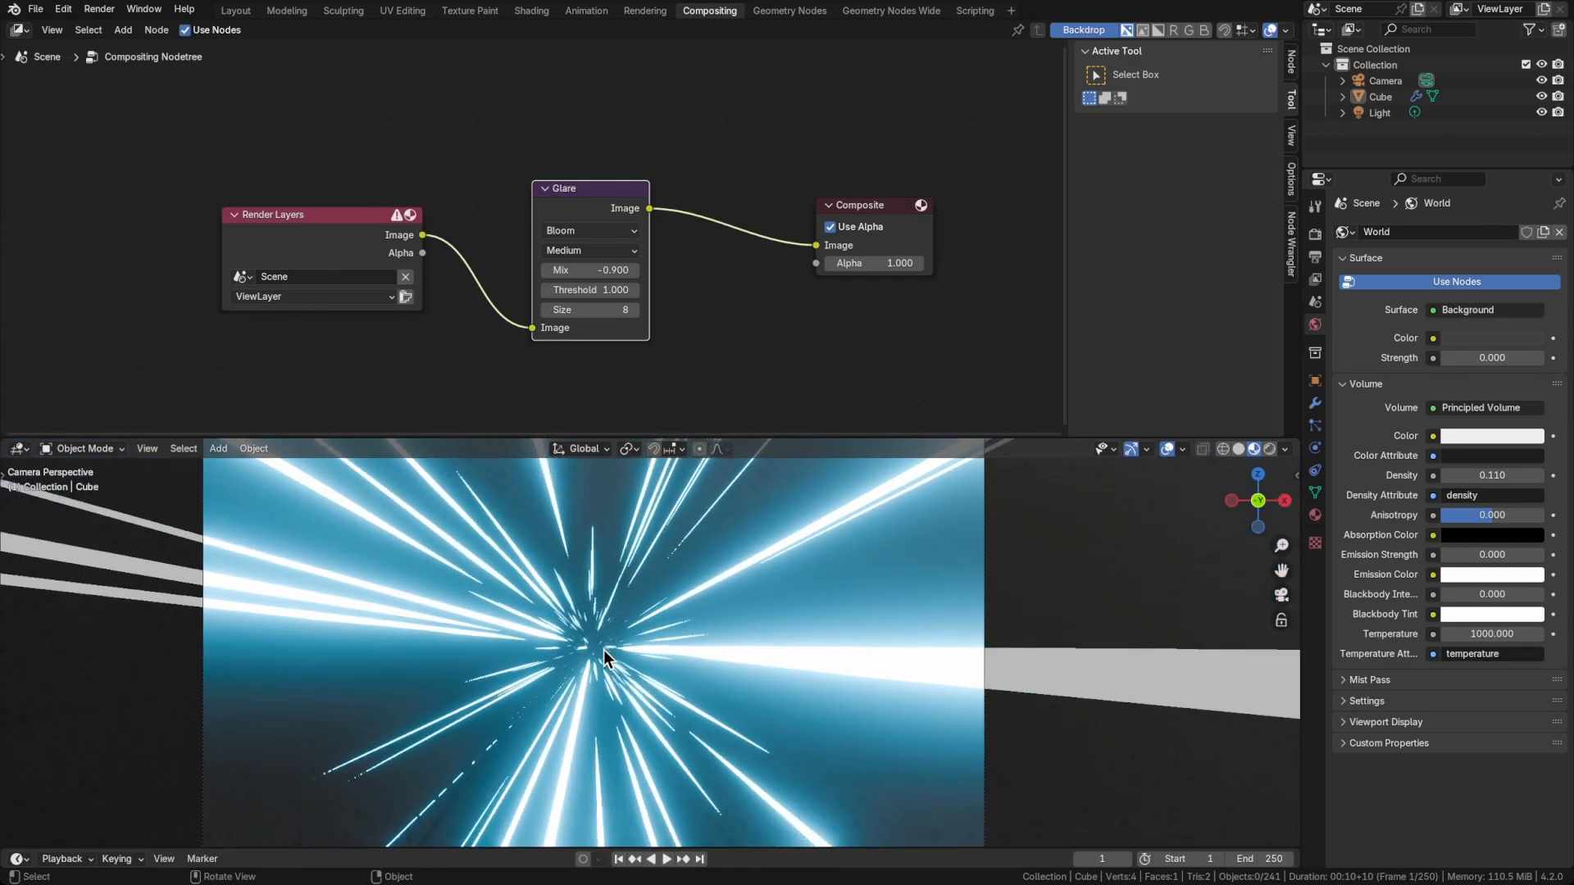
shift+middle_drag(614, 660, 742, 652)
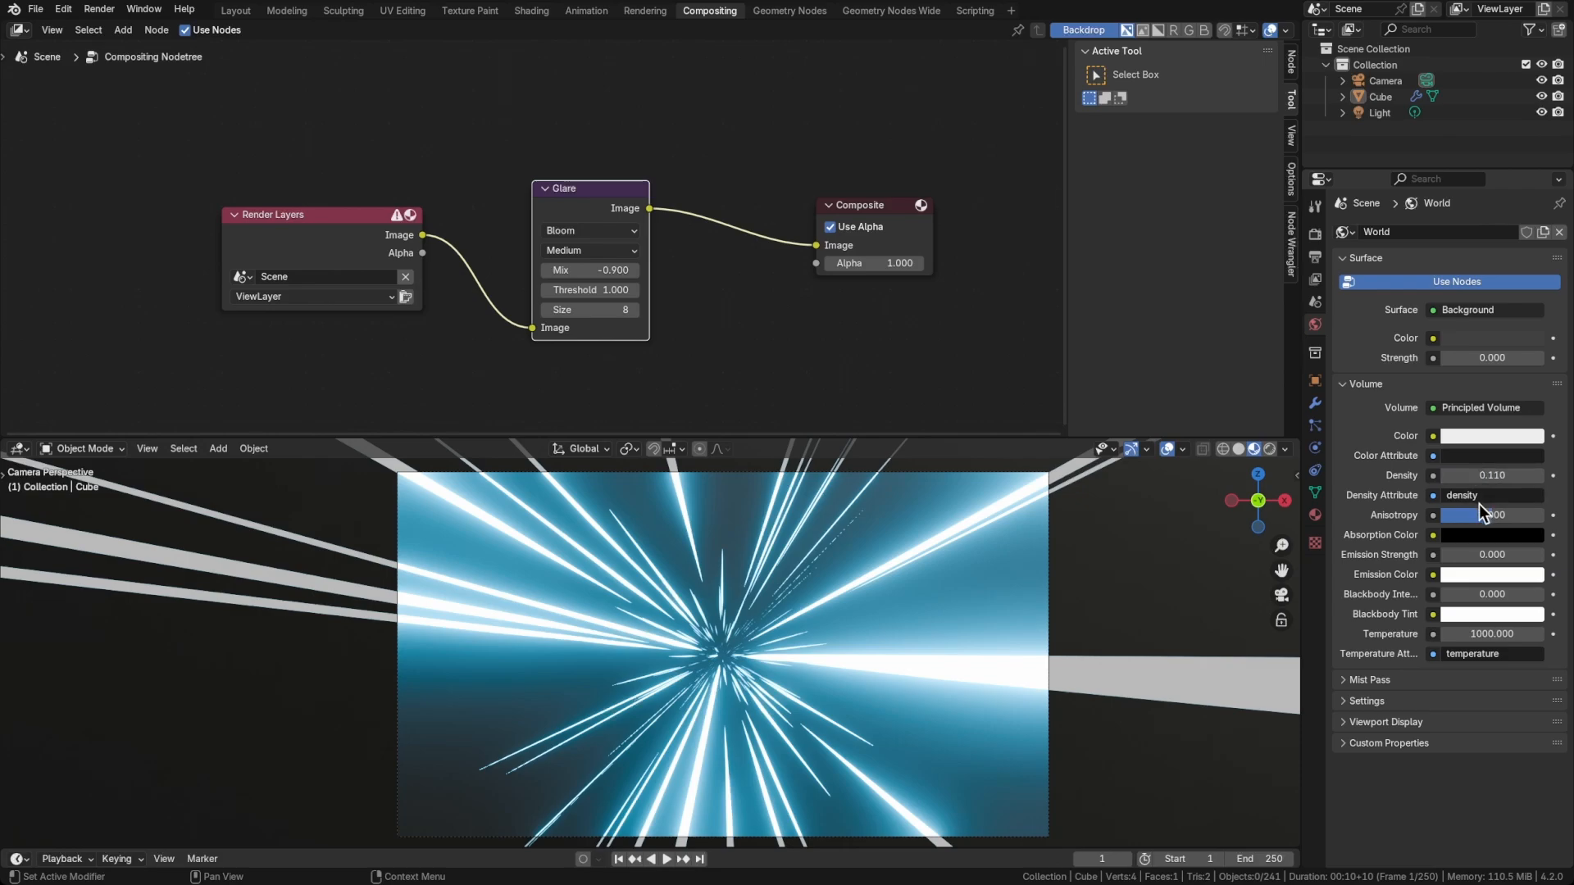
key(ctrl+s)
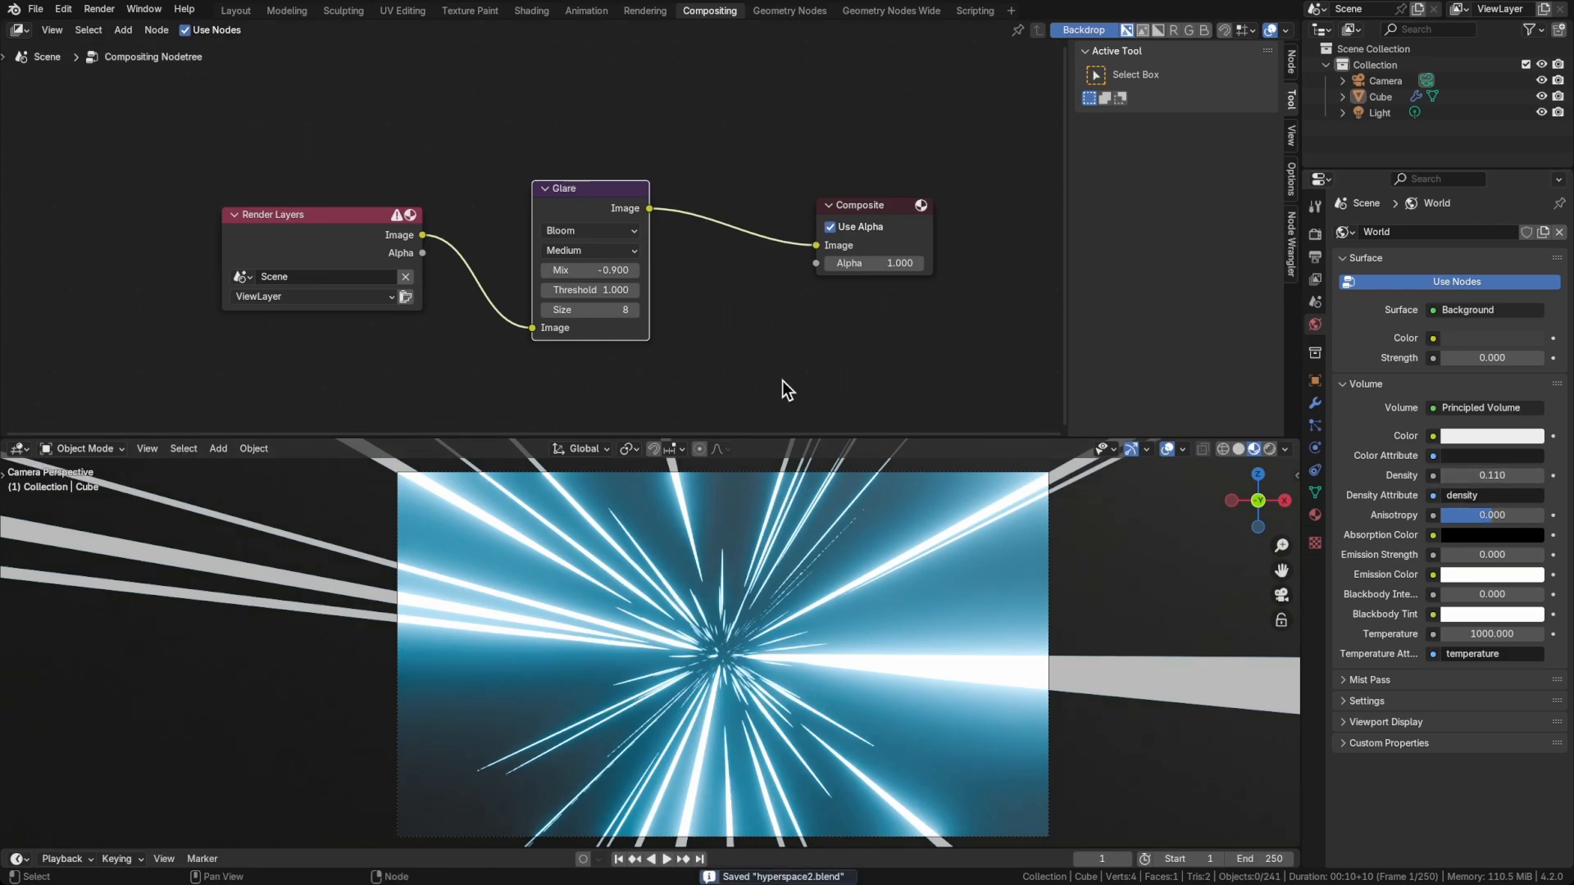
In the Layout workspace's front view, move the light close to the camera, at about X 1.01 m and Z 1.12 m
click(236, 11)
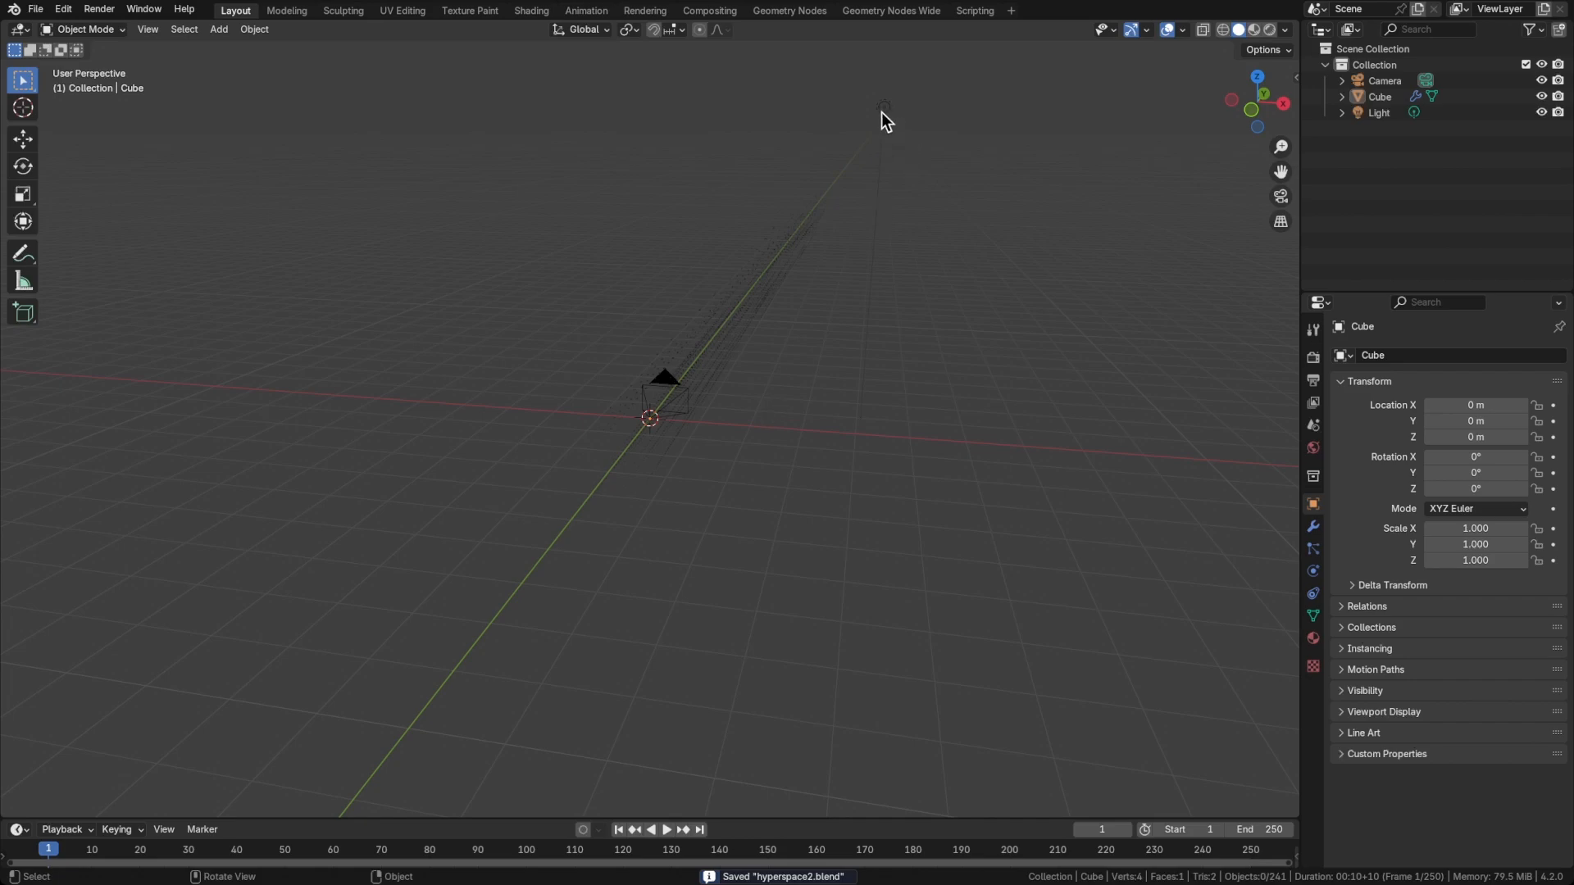
click(883, 108)
key(grave)
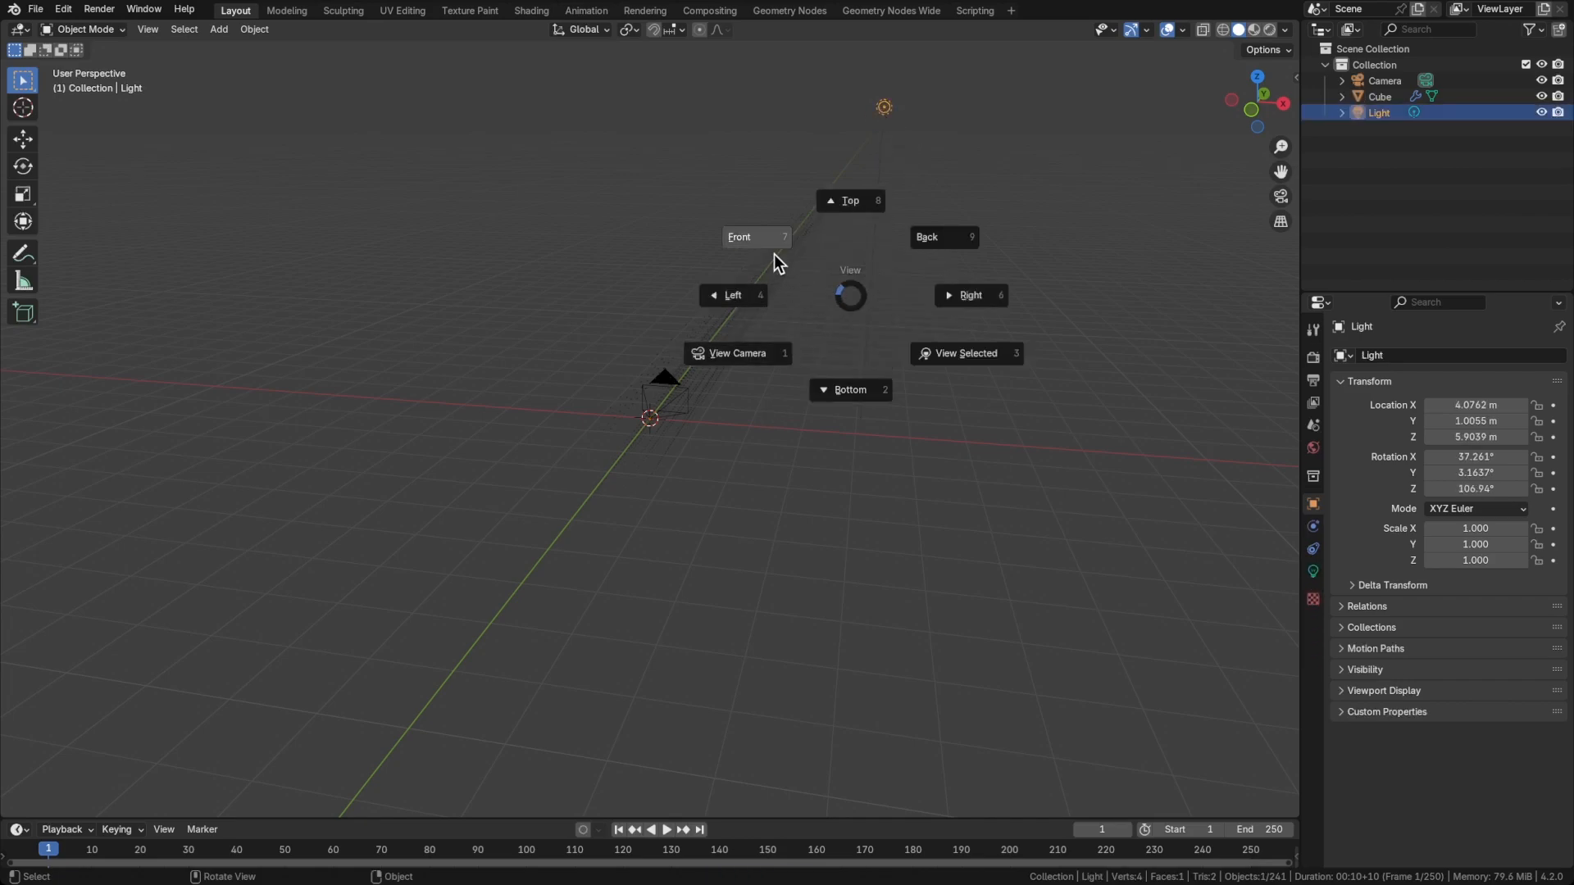
click(764, 235)
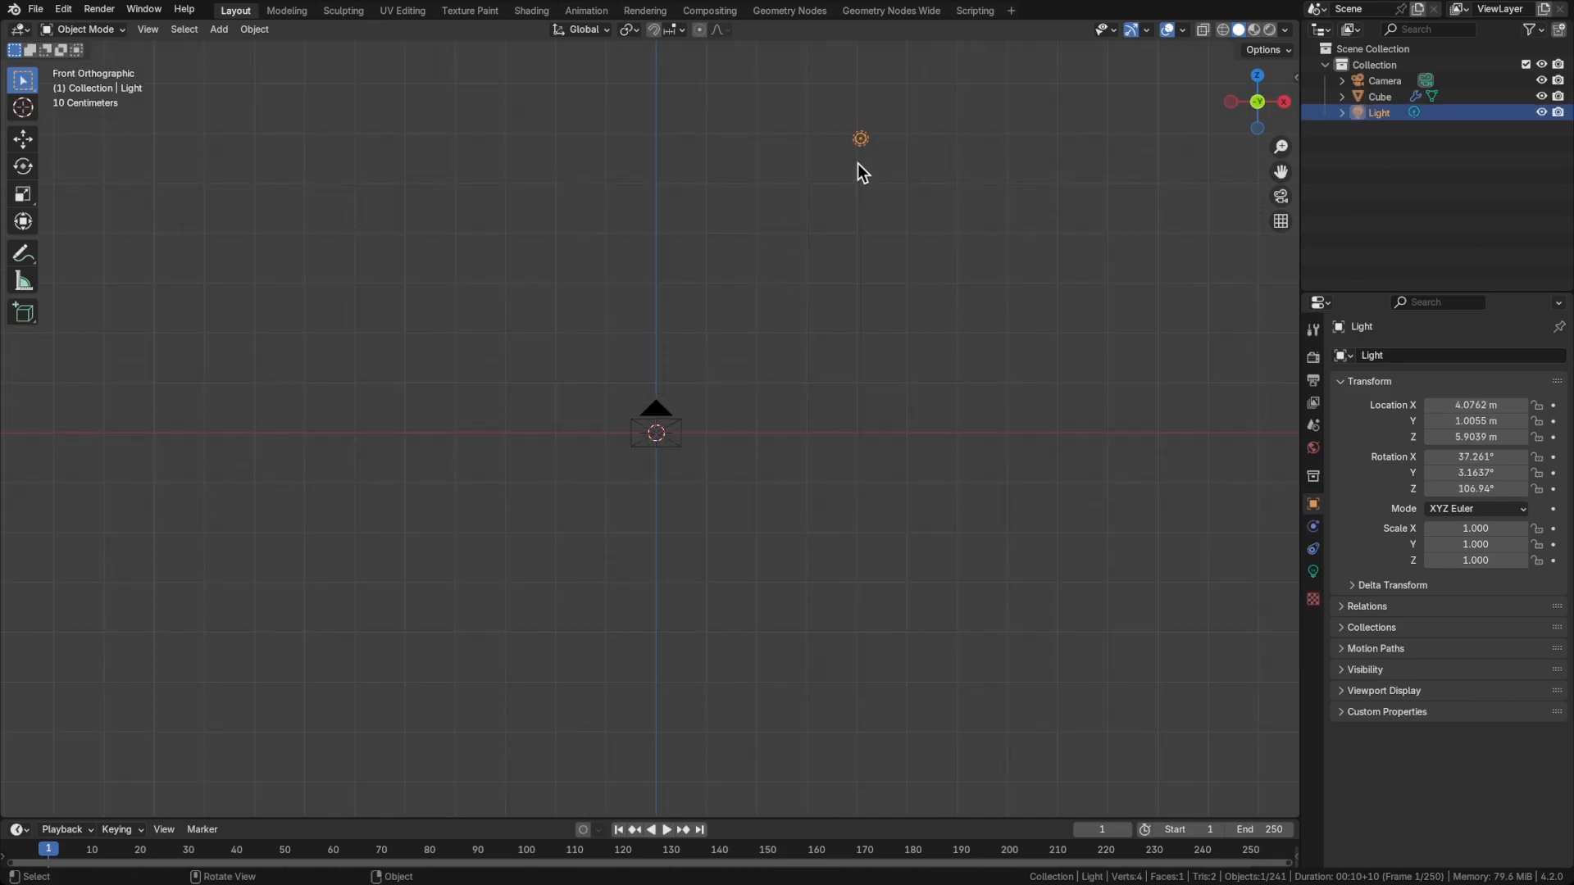
key(g)
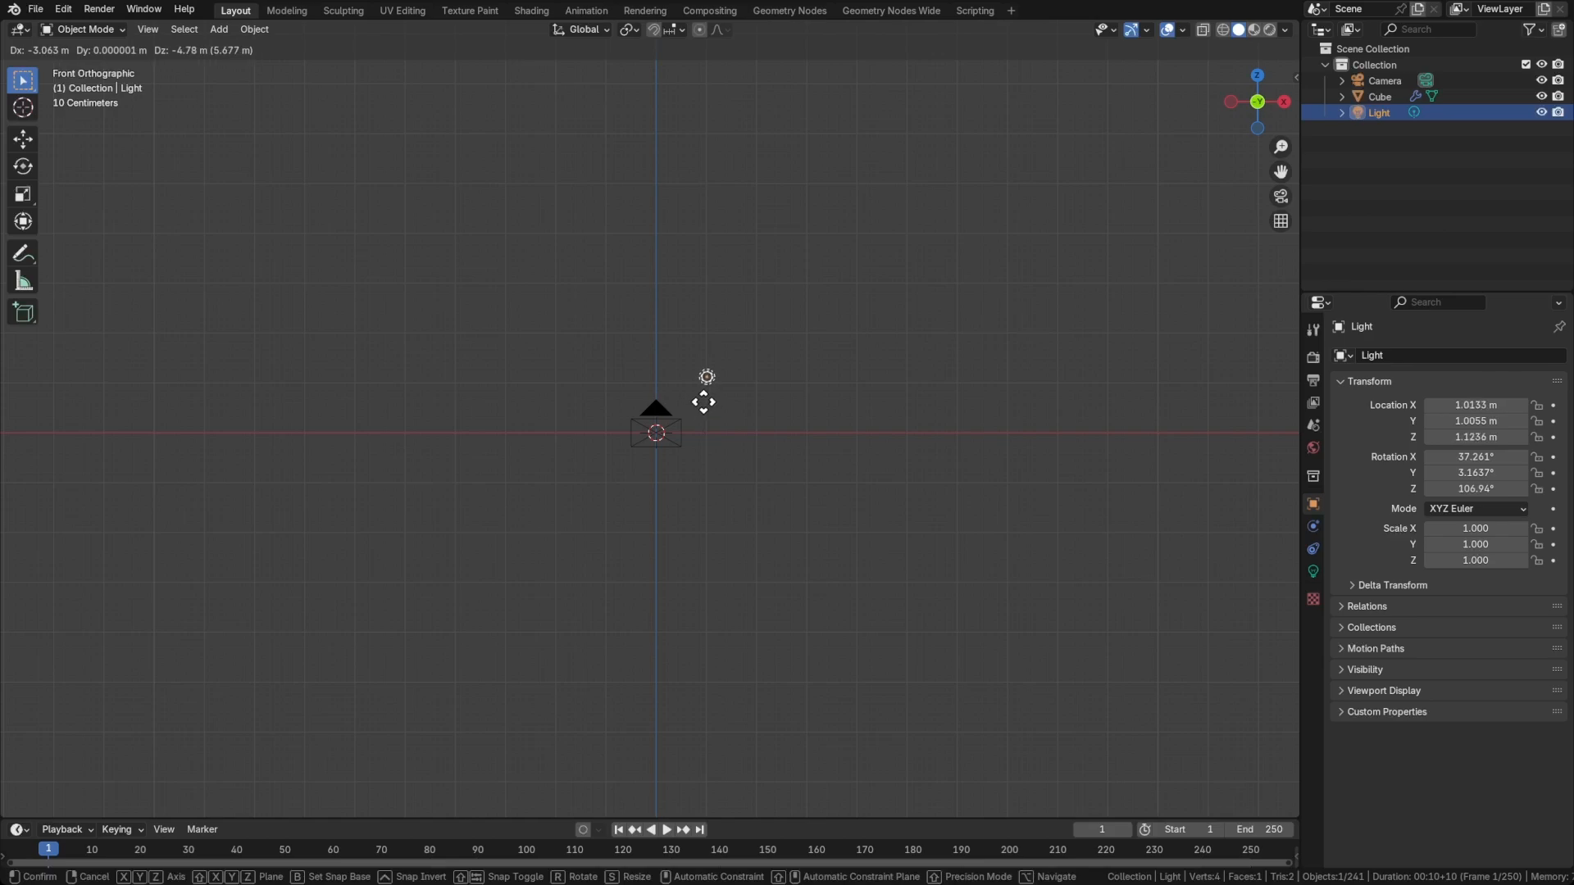
click(699, 397)
In top view, duplicate the light and place the copy about 2 m away along negative X, across from the original
middle_drag(692, 381, 713, 332)
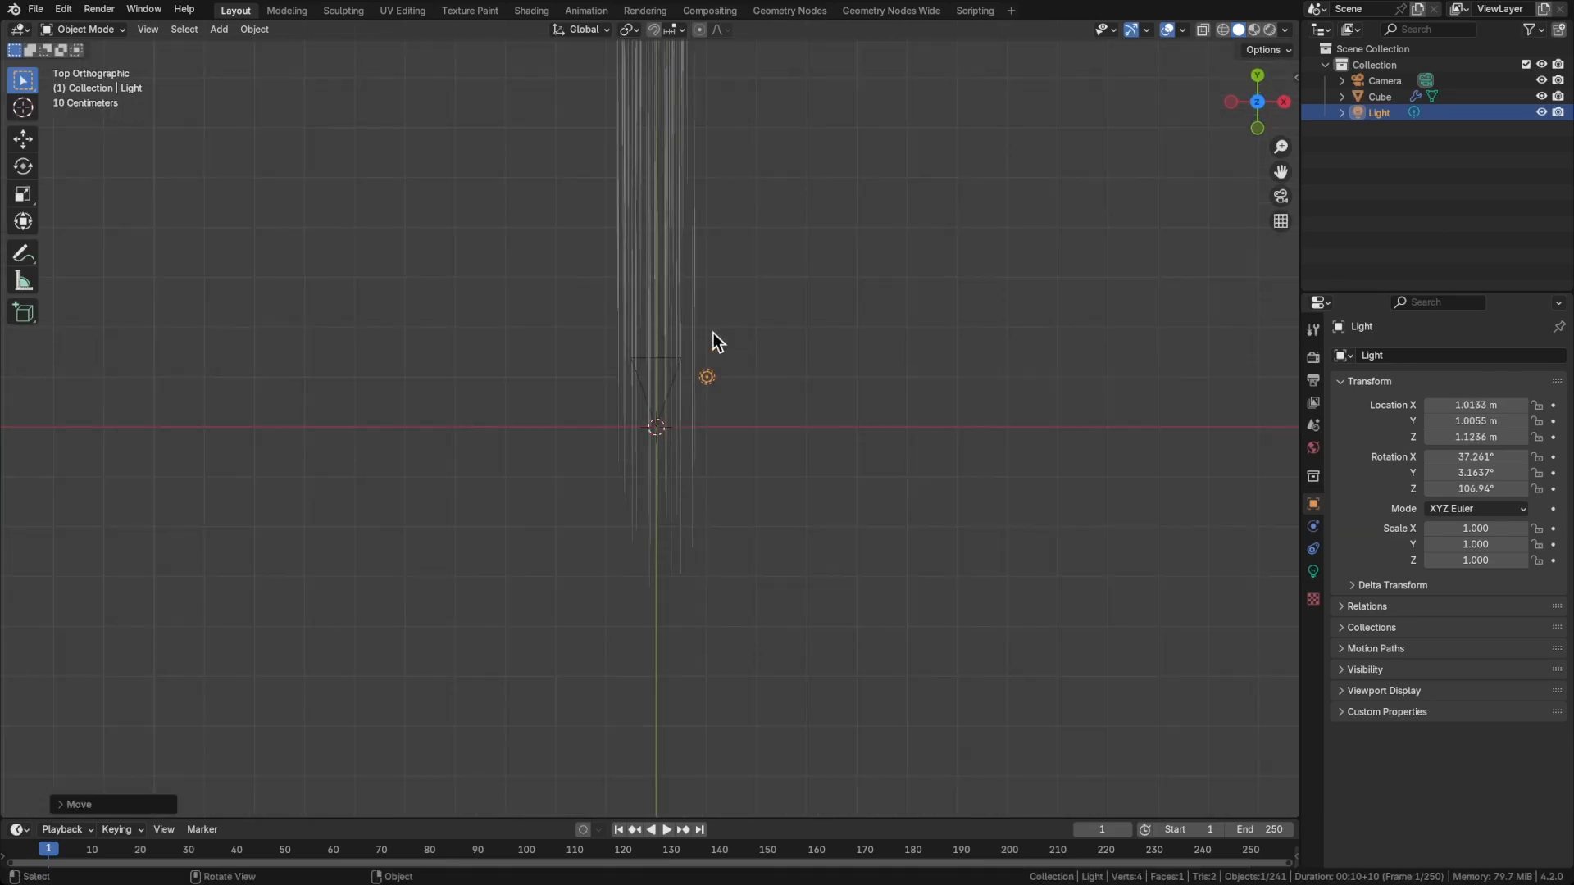
scroll(715, 390, up, 4)
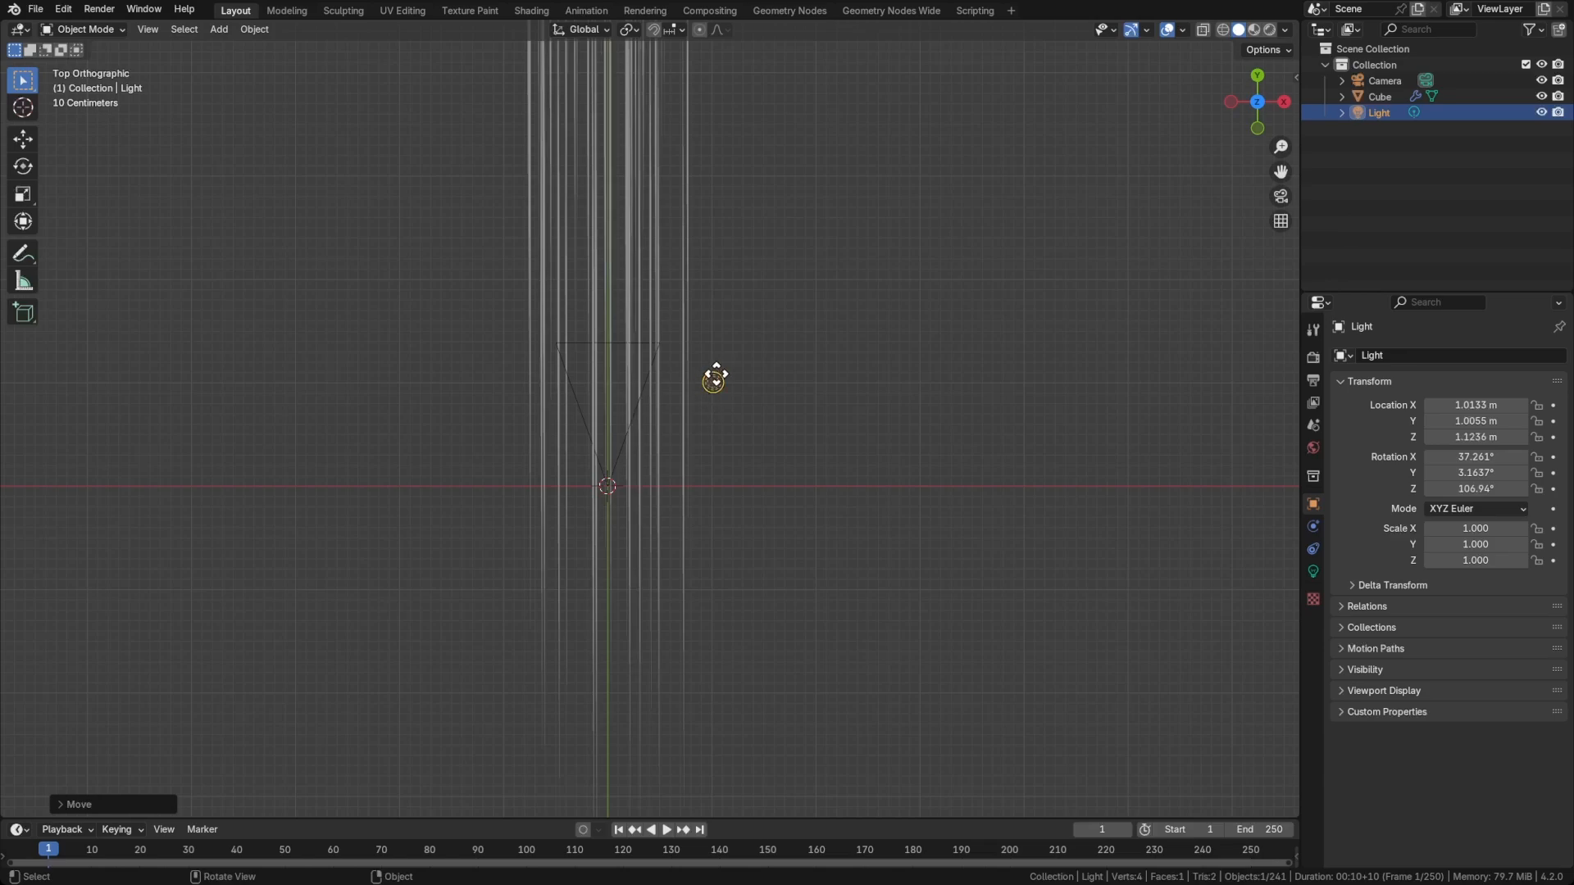
key(shift+d)
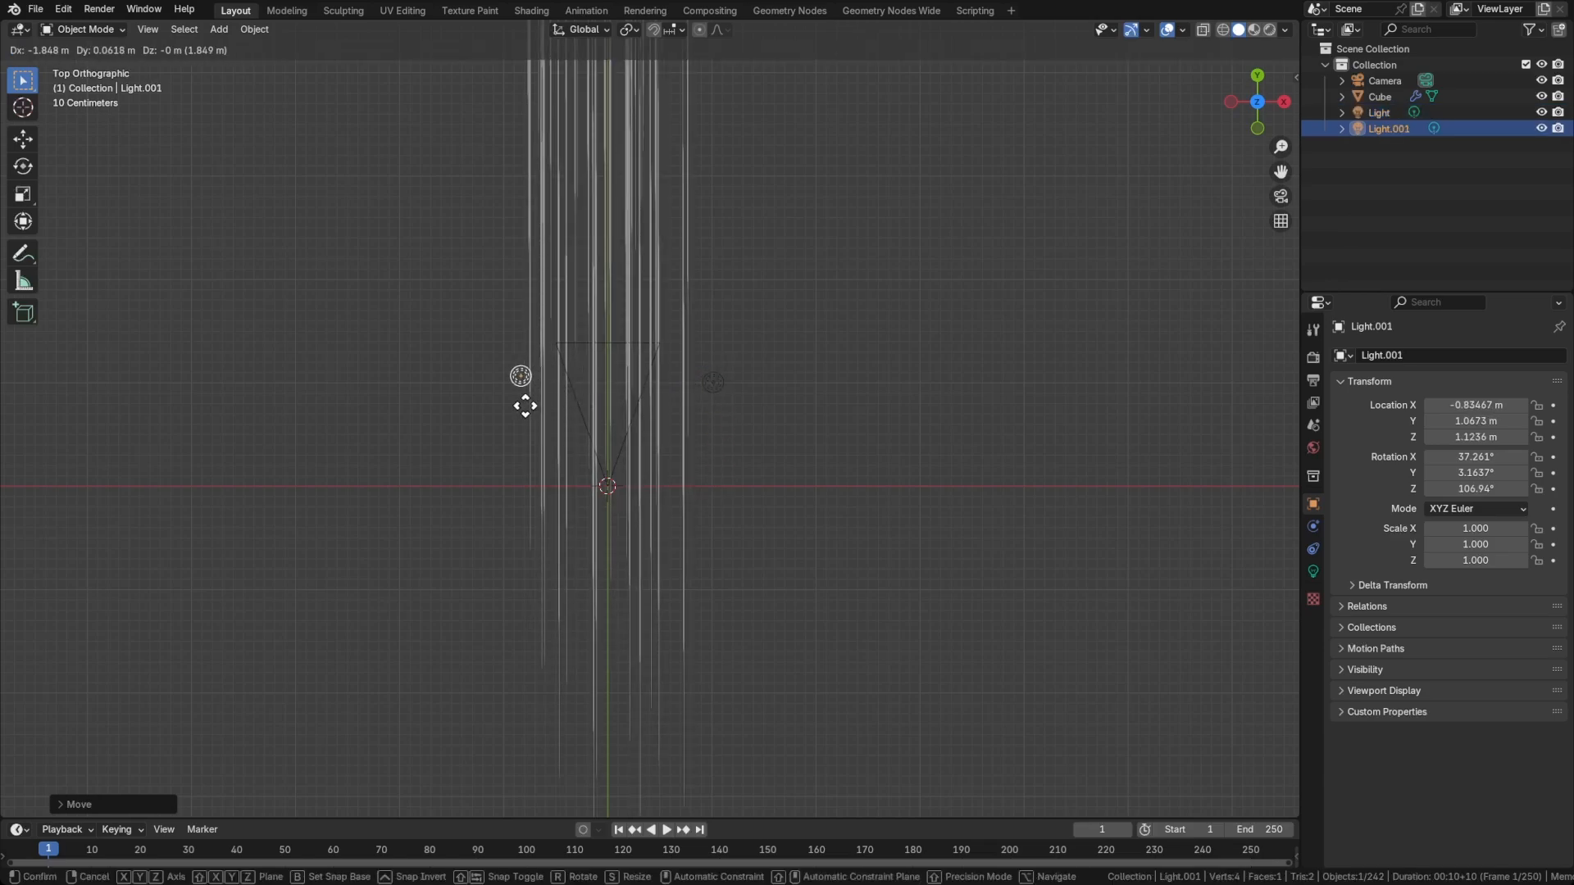
key(x)
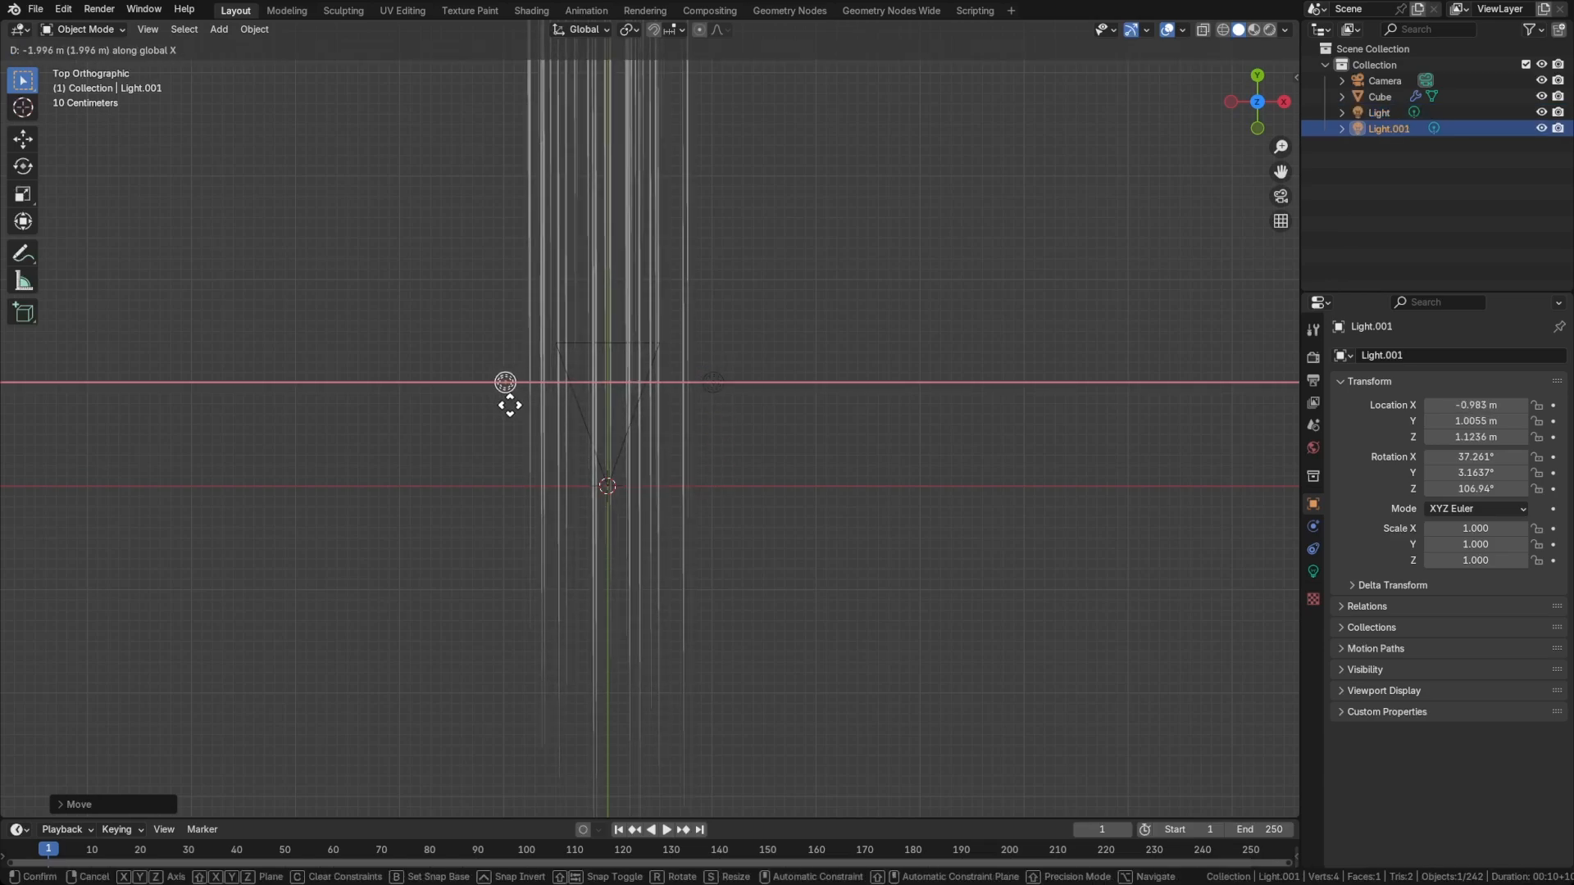
click(505, 405)
In front view, lower the duplicated light along Z to about -0.93 m, diagonally opposite the original light
key(grave)
click(587, 326)
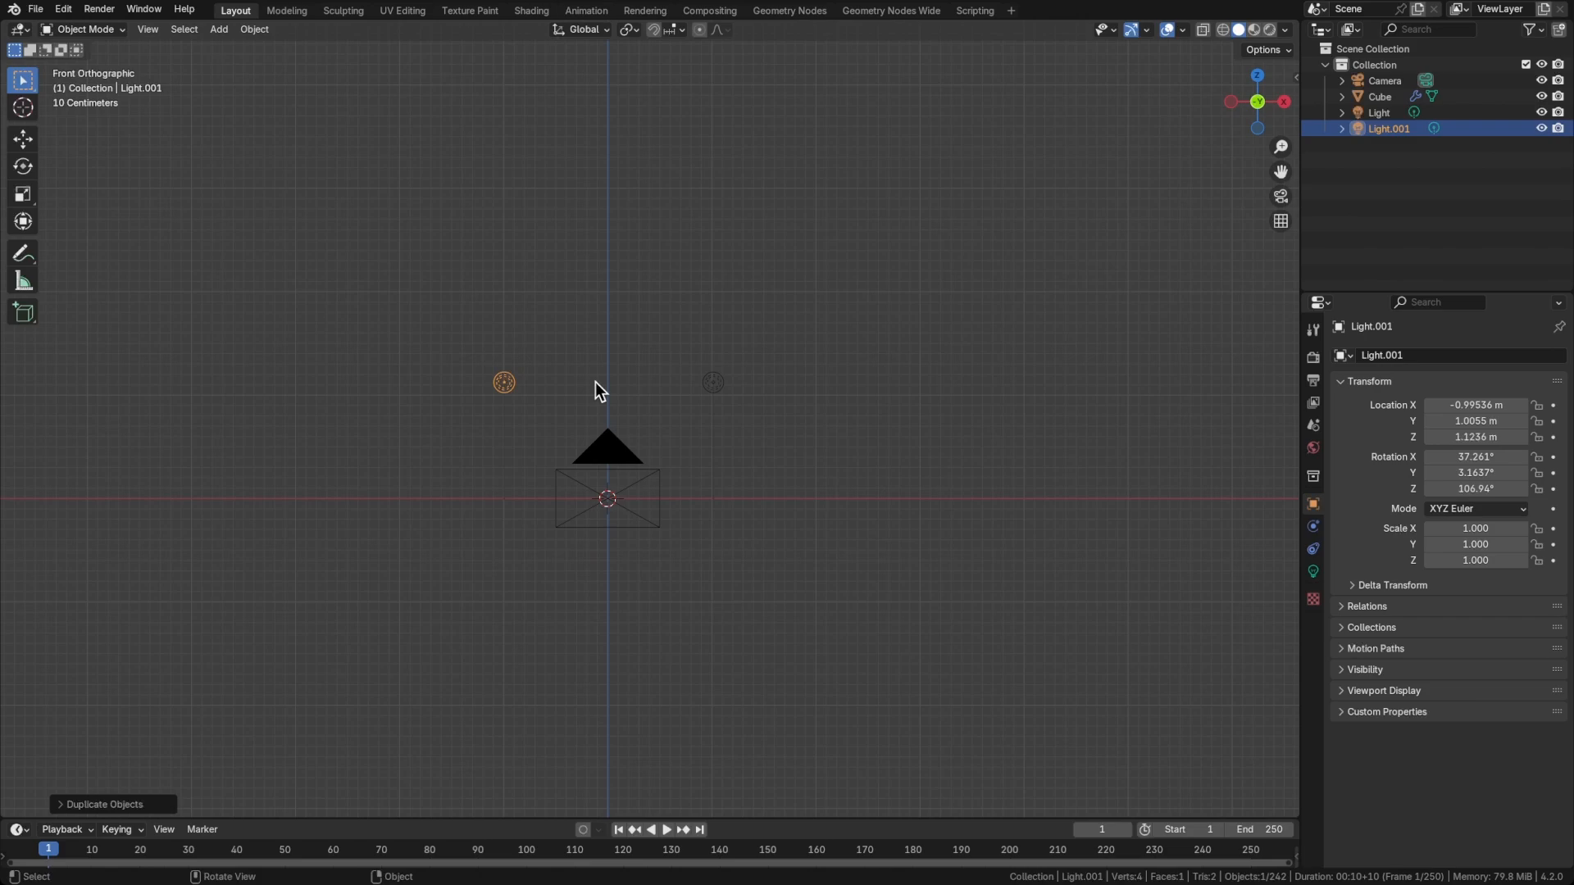
key(g)
right_click(593, 548)
key(g)
key(z)
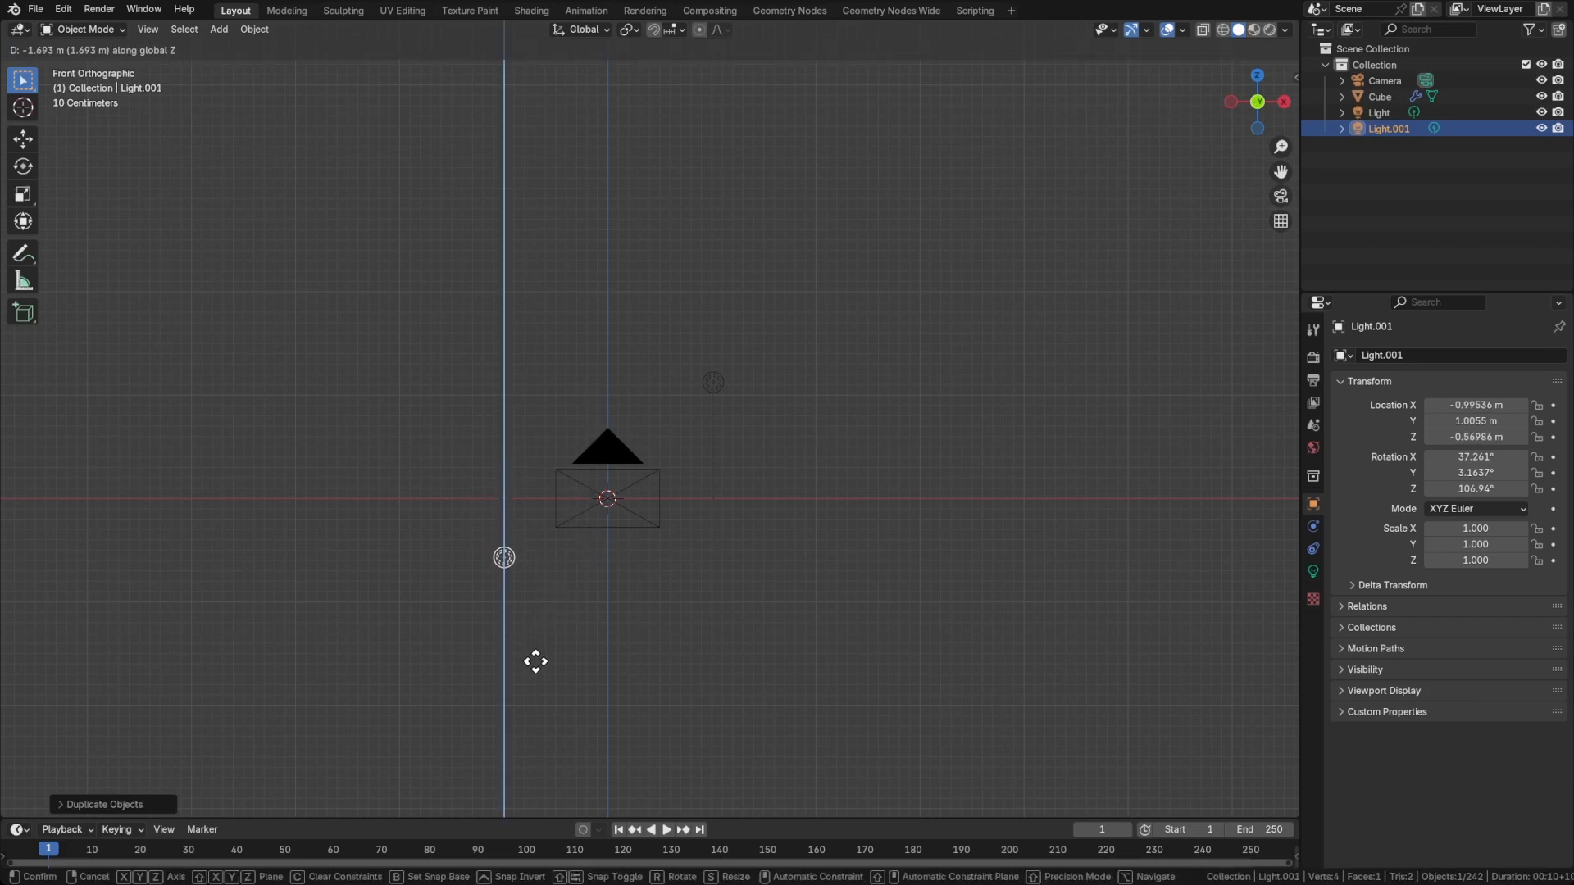
click(534, 702)
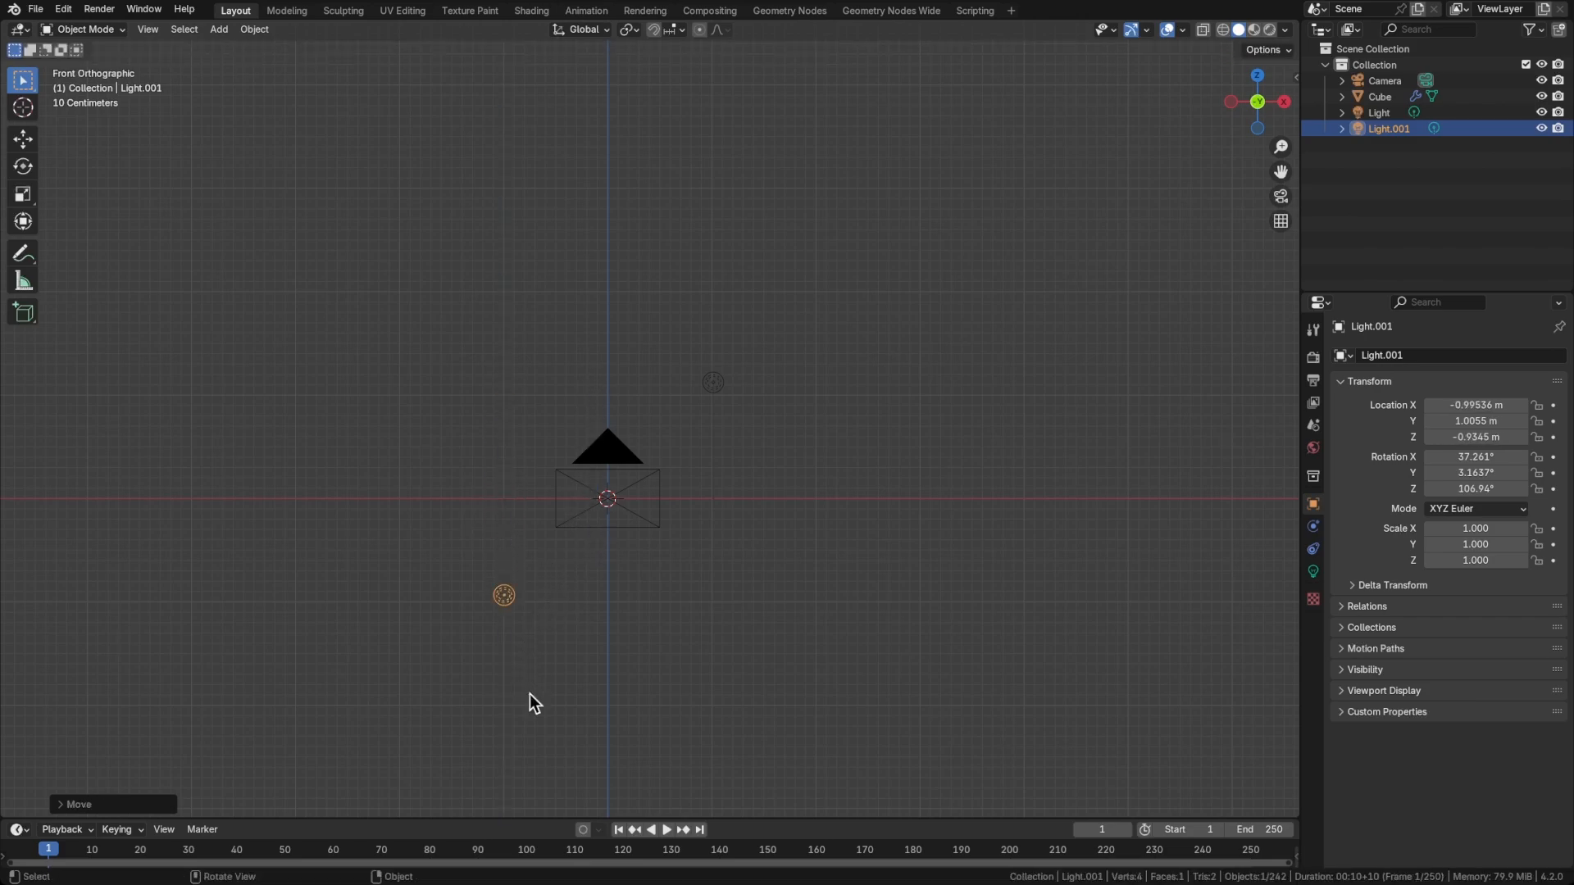
Select the original light, split the viewport into two side-by-side views, and show the camera view with Material Preview shading in one
click(713, 382)
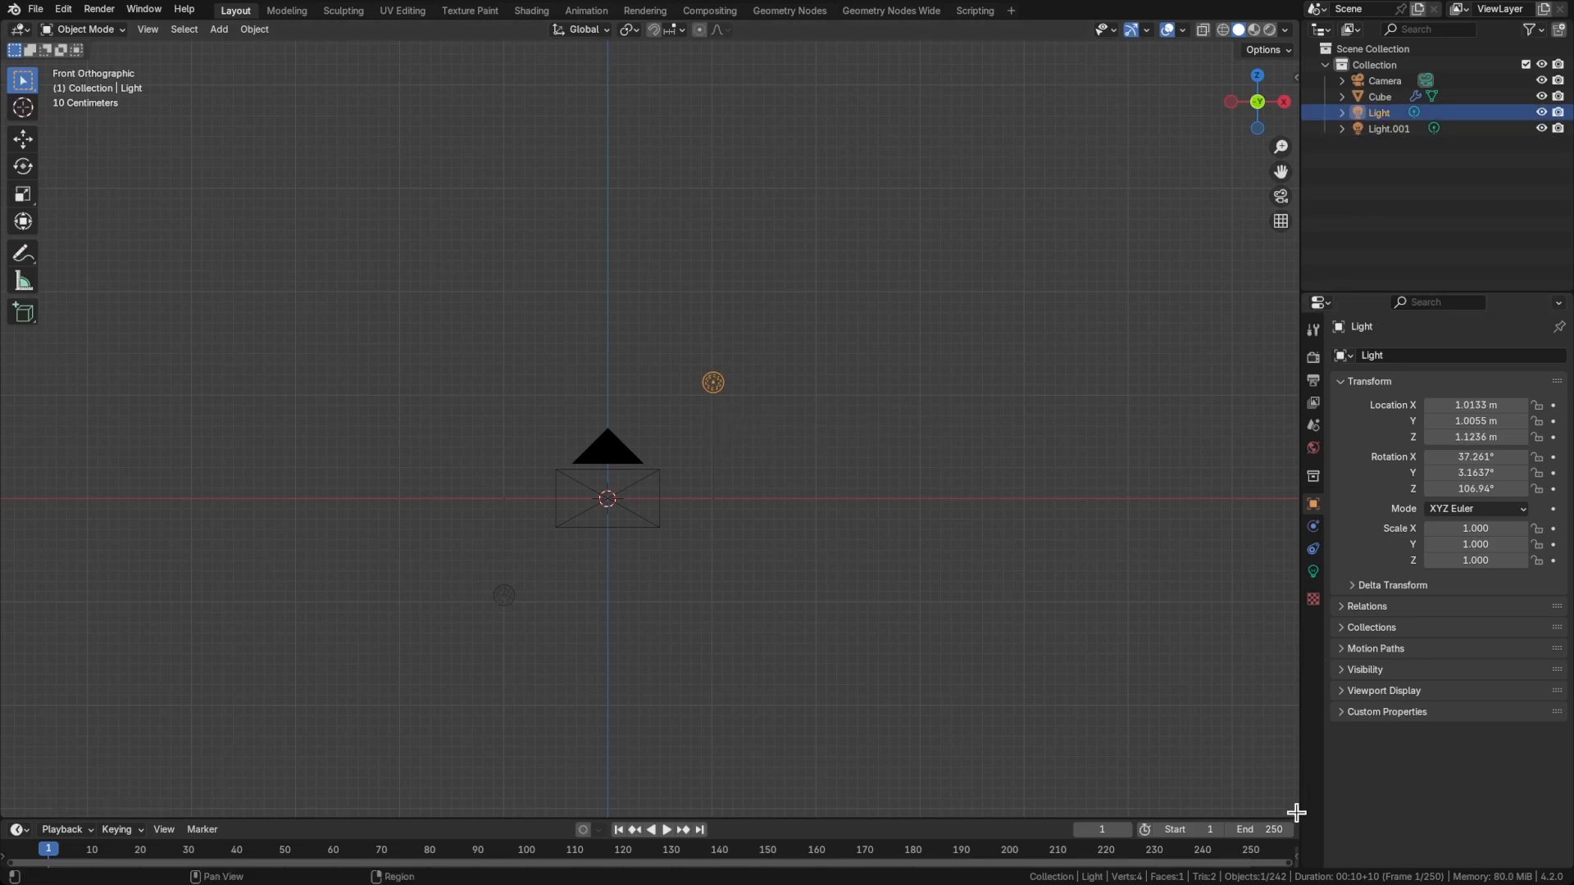
drag(1259, 797, 660, 701)
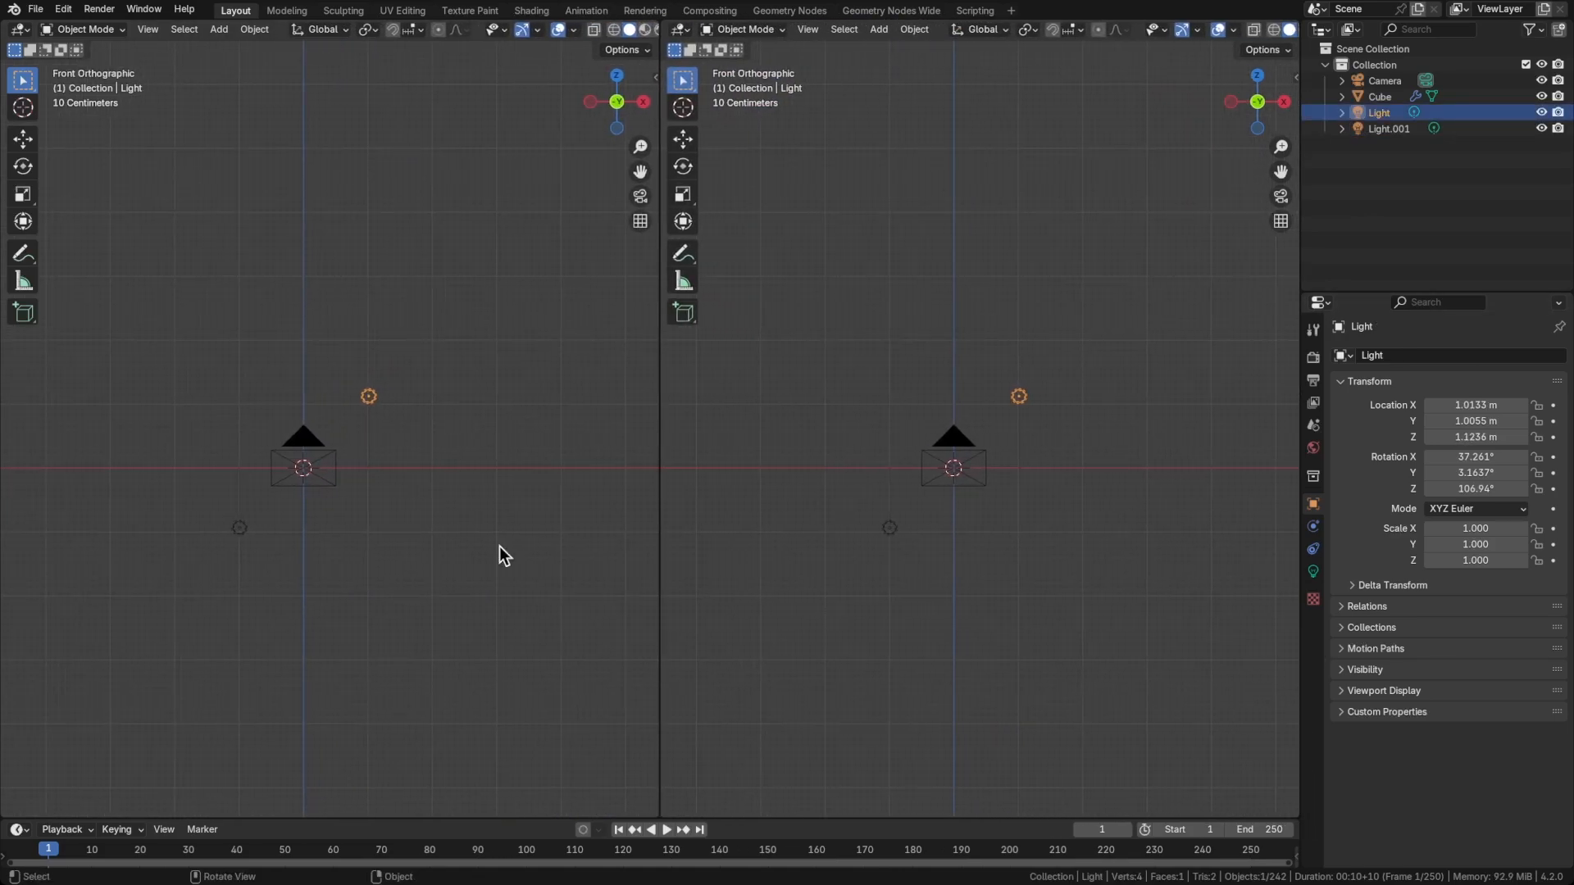
key(grave)
click(809, 577)
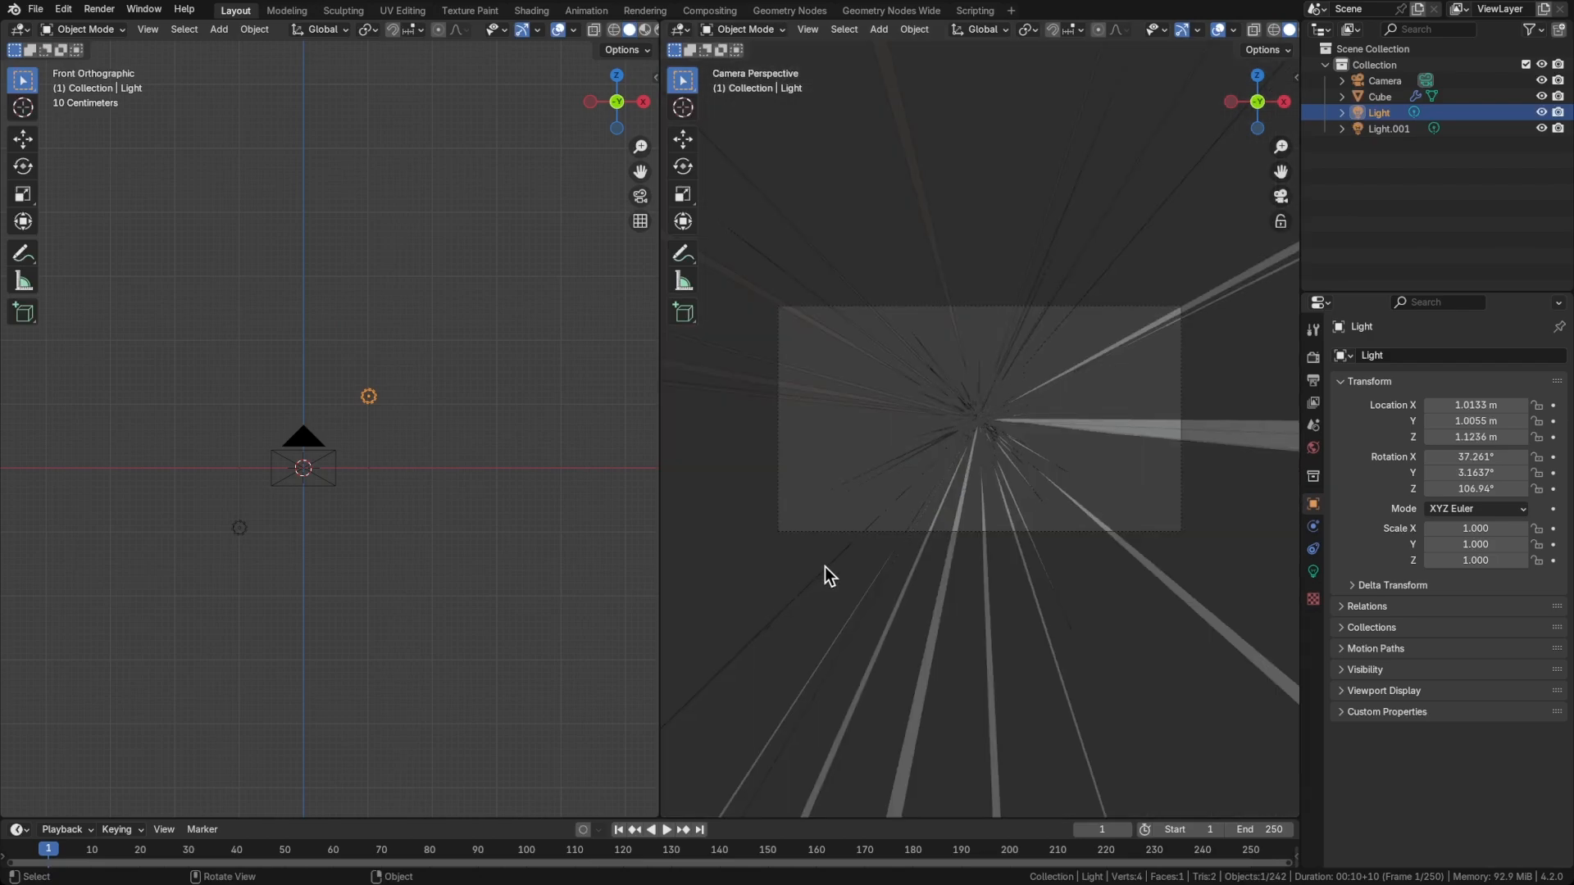
key(z)
click(838, 399)
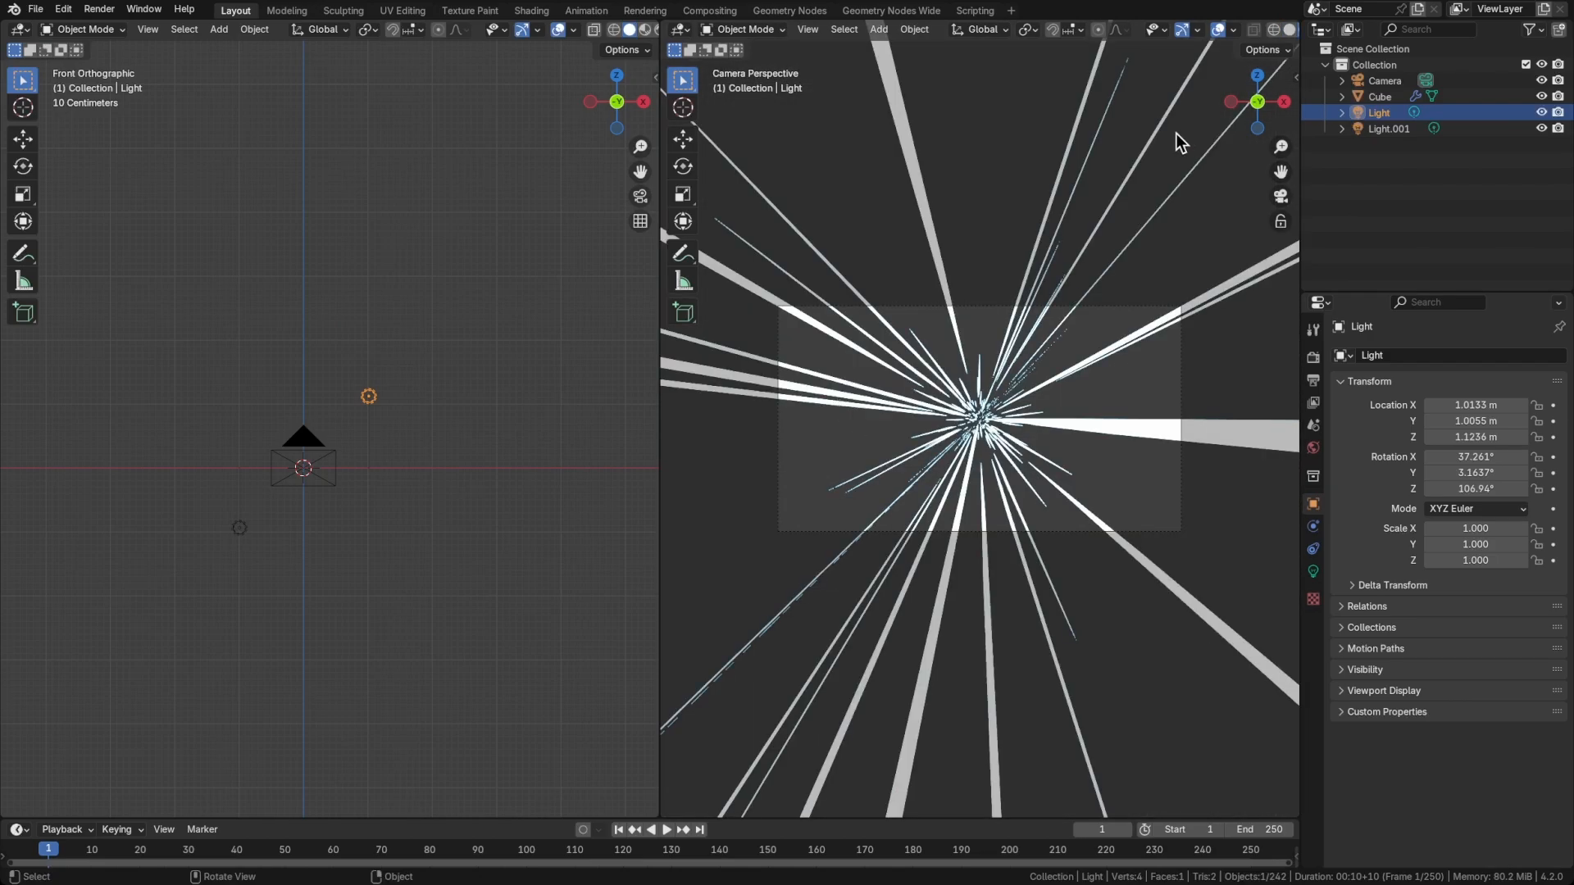
Enable Scene Lights and Scene World in the camera view's shading settings and set its compositor to Always
middle_drag(1262, 35, 924, 31)
click(1286, 30)
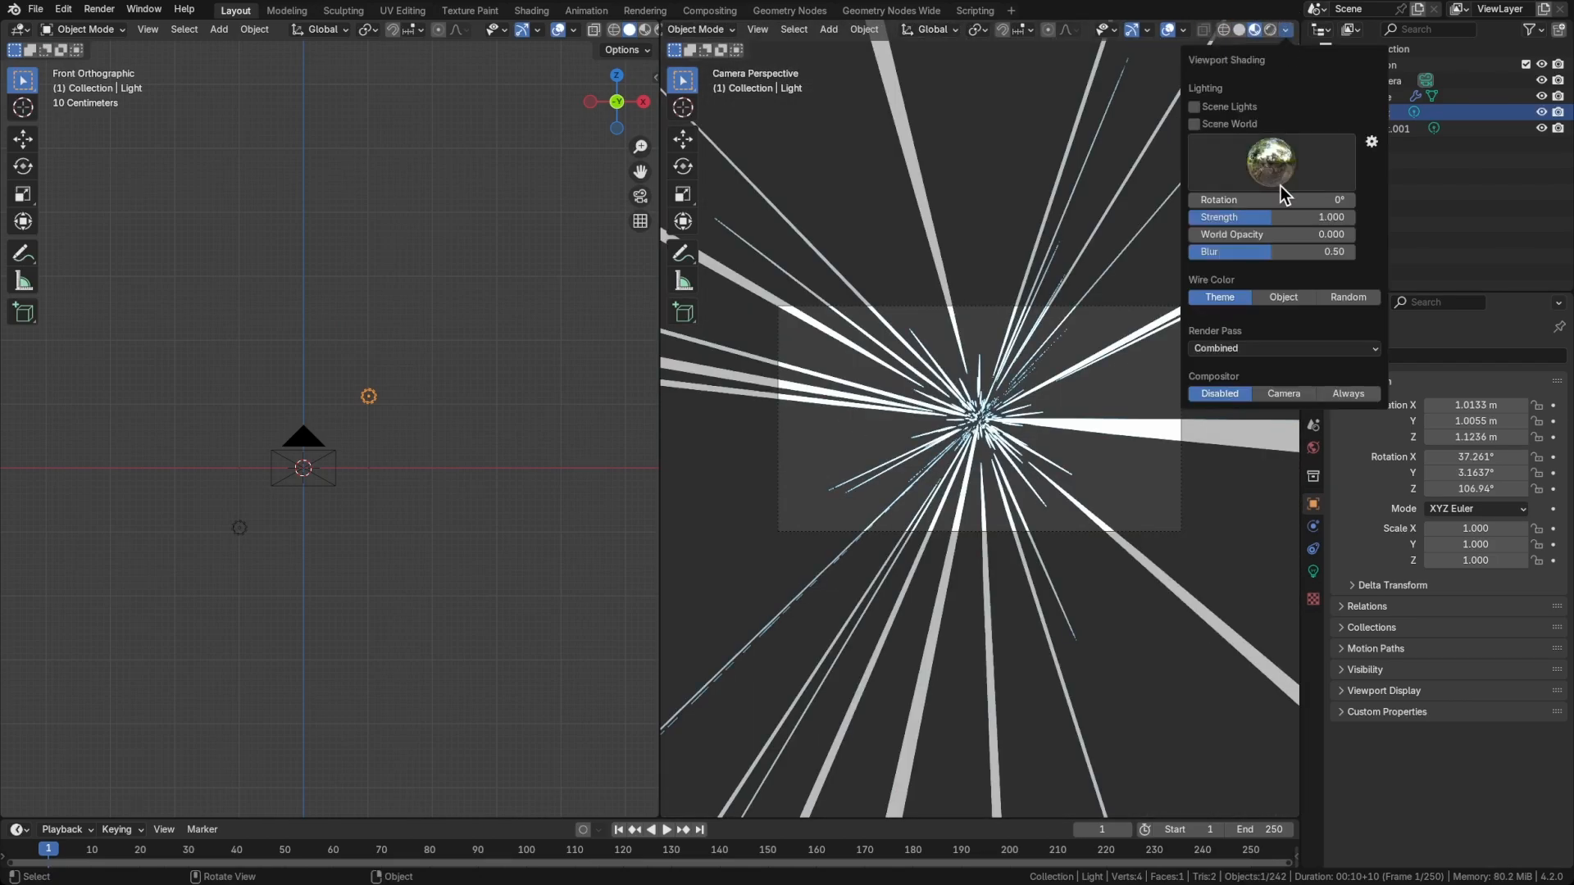
click(1230, 107)
click(1233, 122)
click(1347, 268)
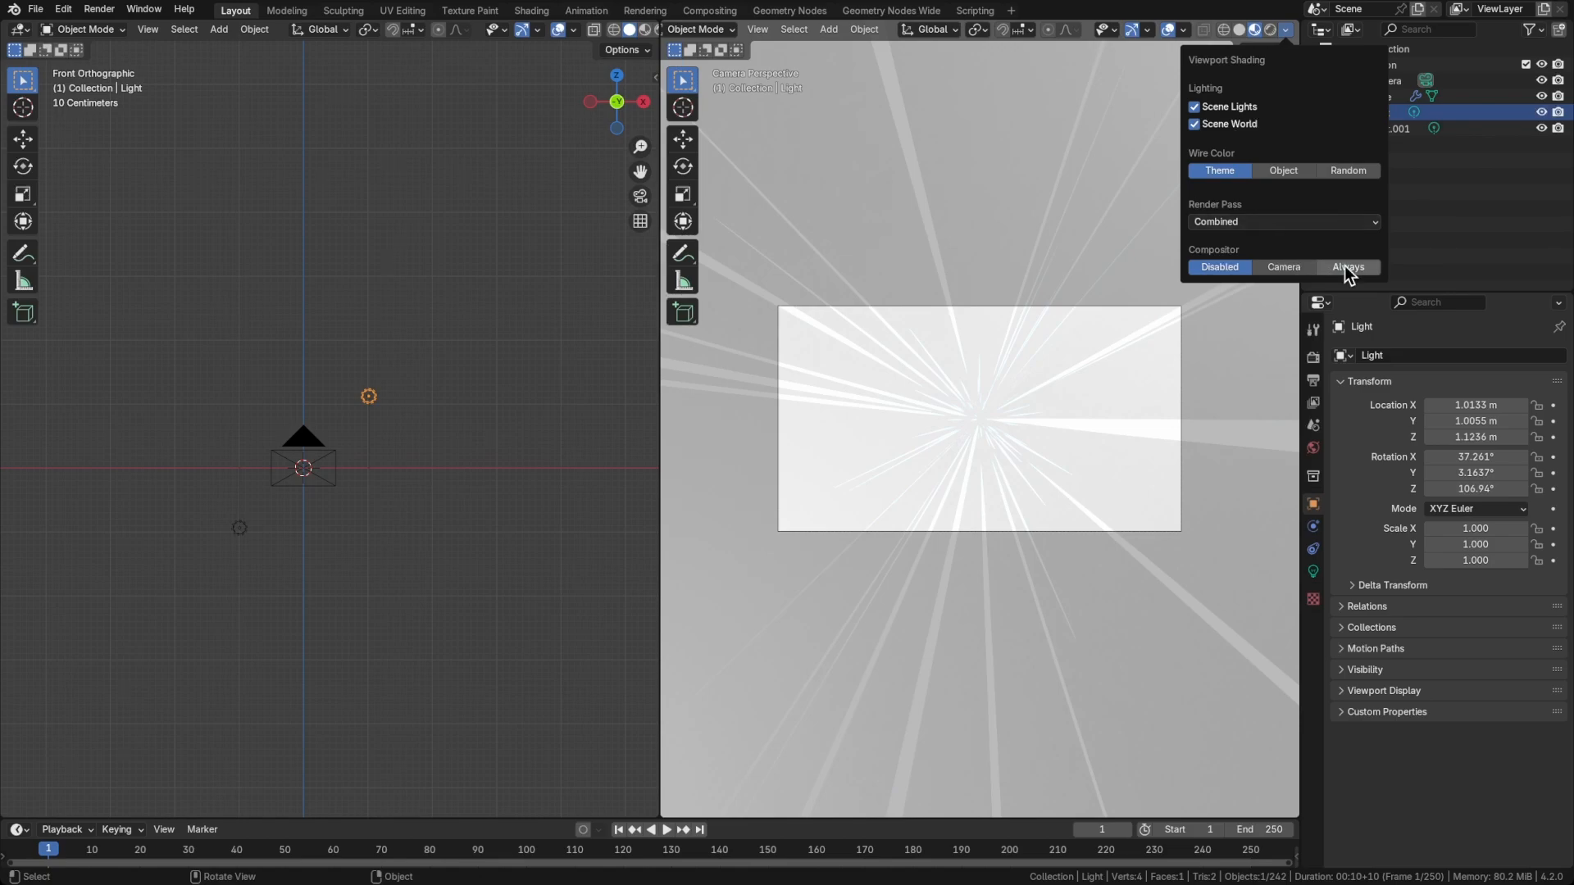
Darken the World's Principled Volume color to a very dark grey
click(1313, 381)
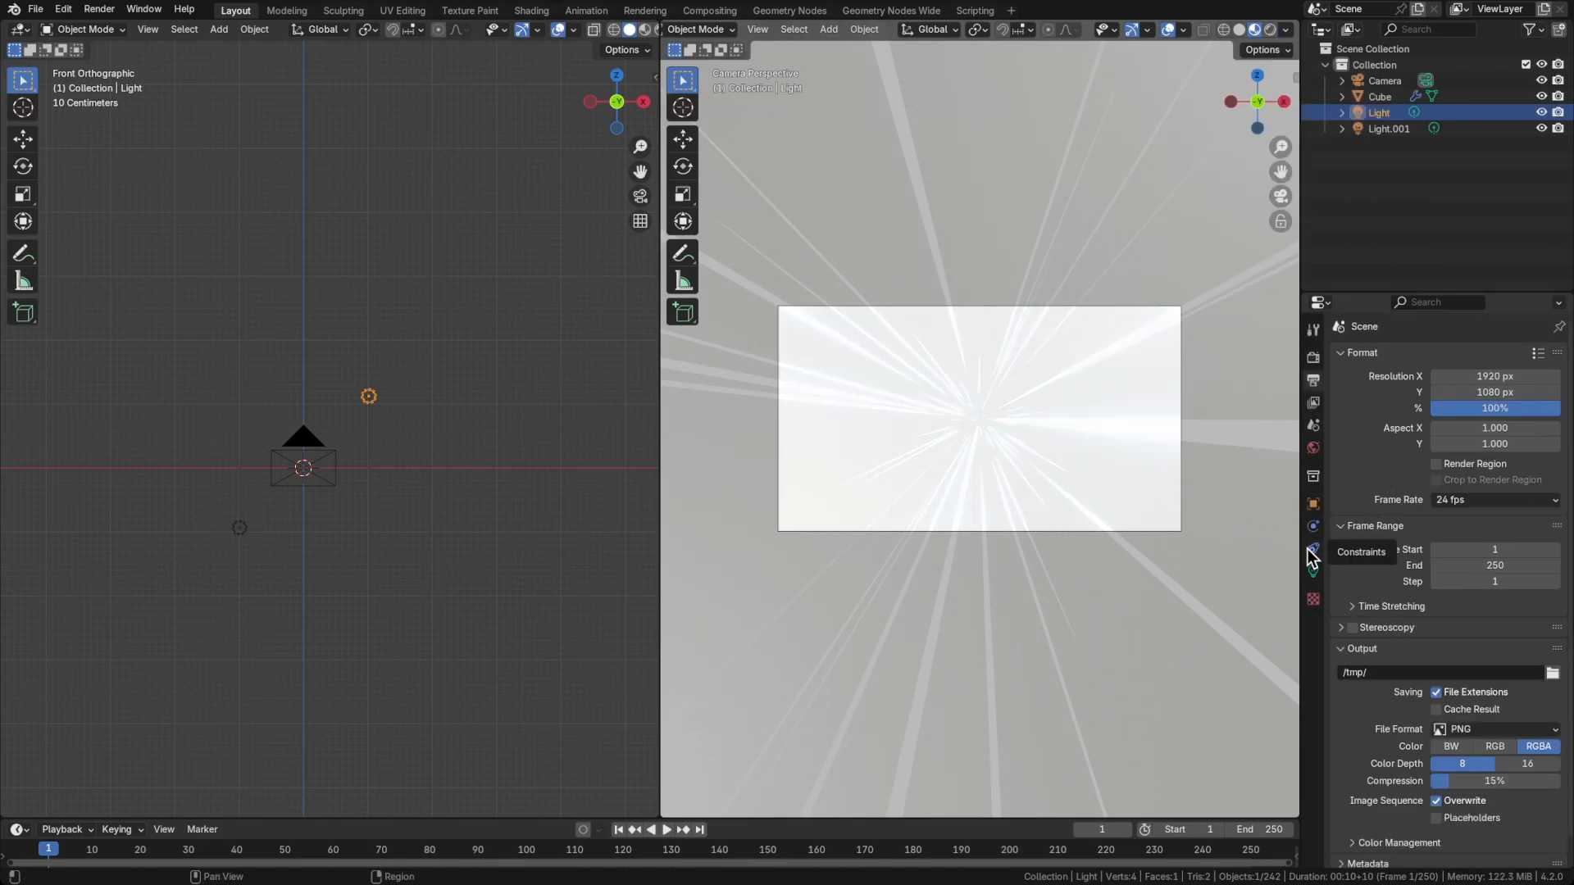
click(1312, 447)
click(1362, 508)
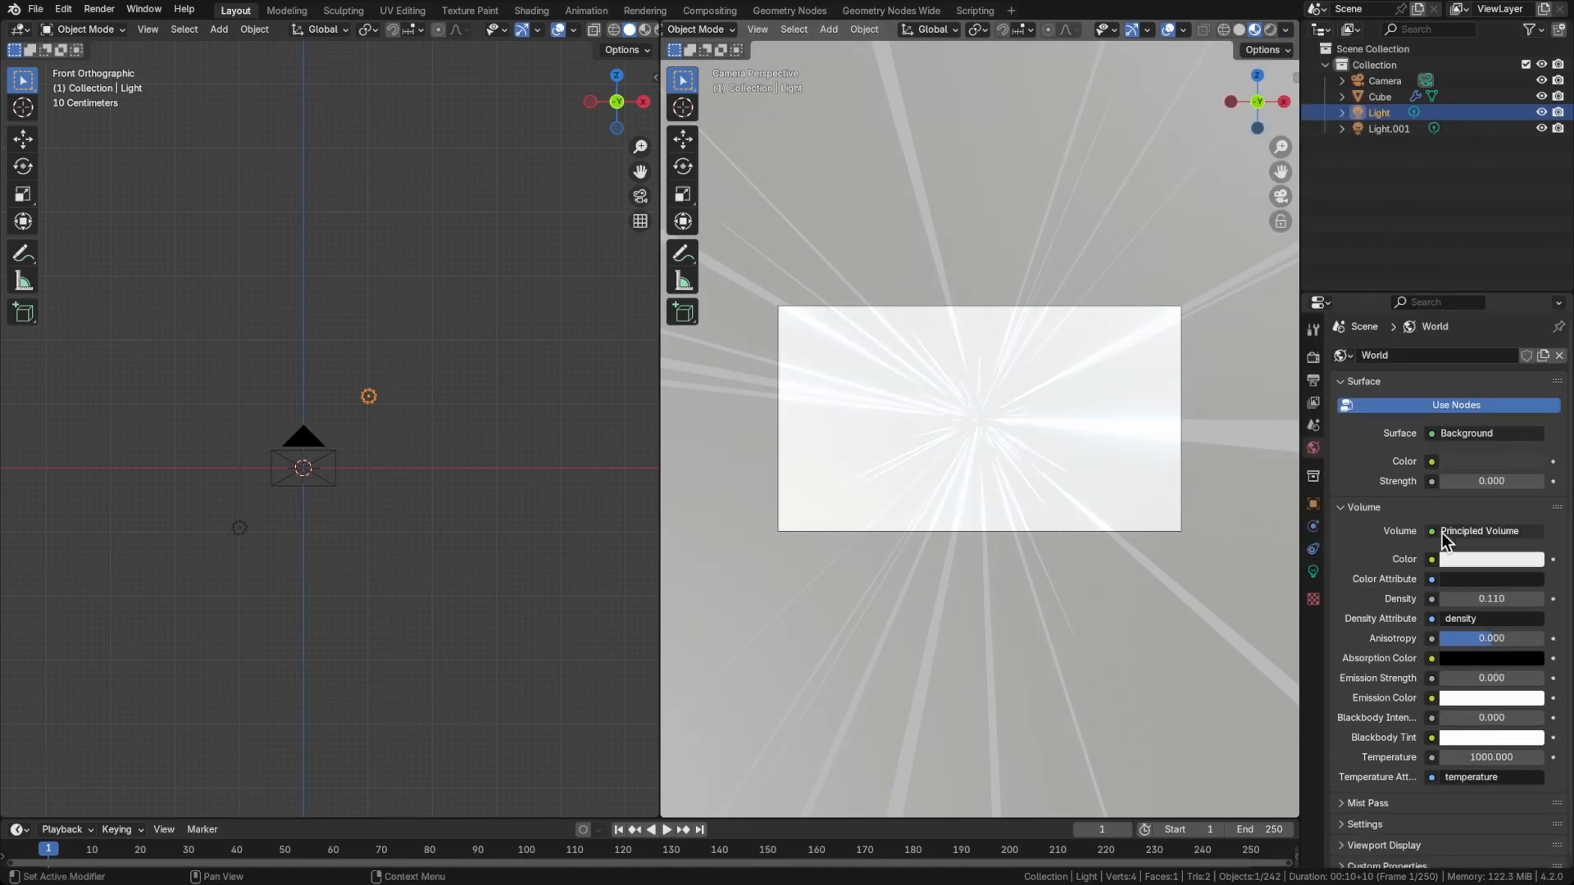
click(1466, 559)
drag(1540, 340, 1536, 422)
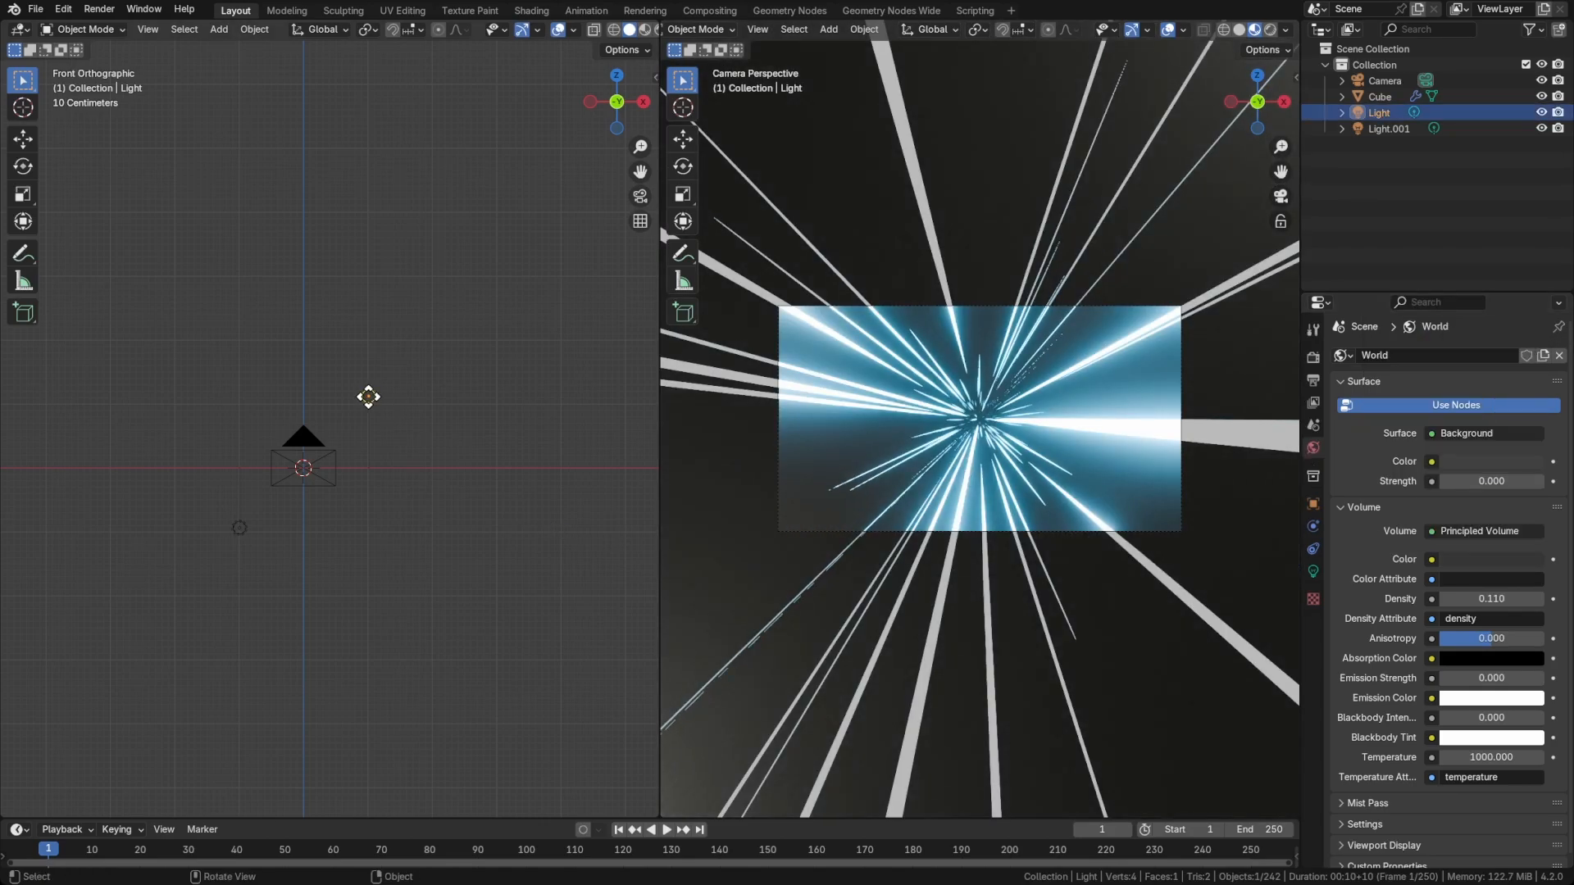
Set the original light's color to magenta and the duplicated light's color to turquoise green
click(1312, 572)
click(1471, 446)
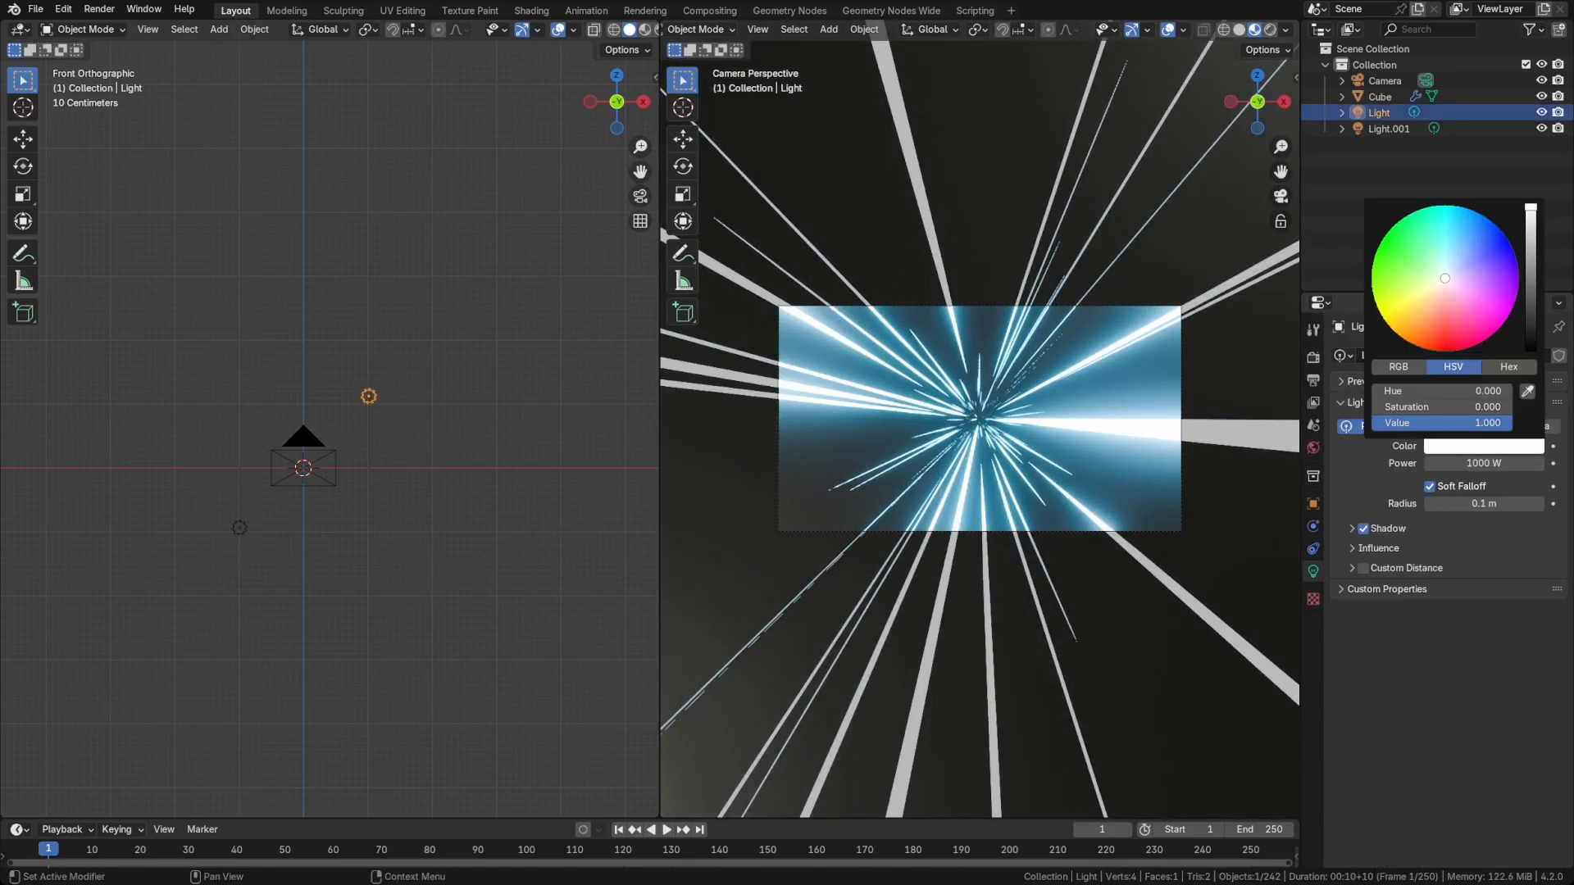
click(1504, 324)
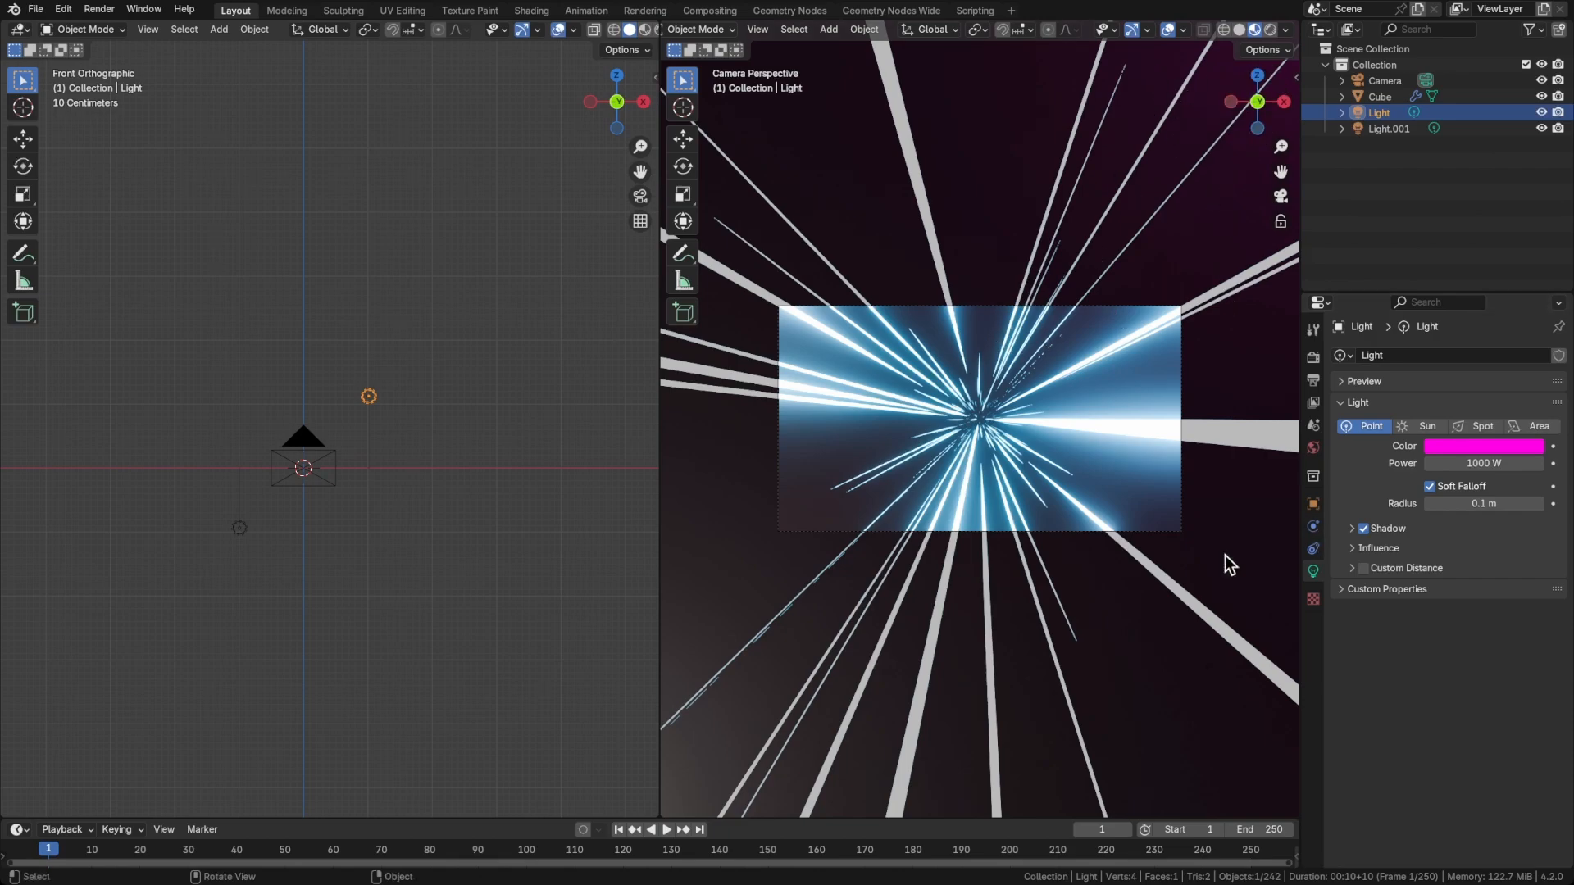
click(241, 531)
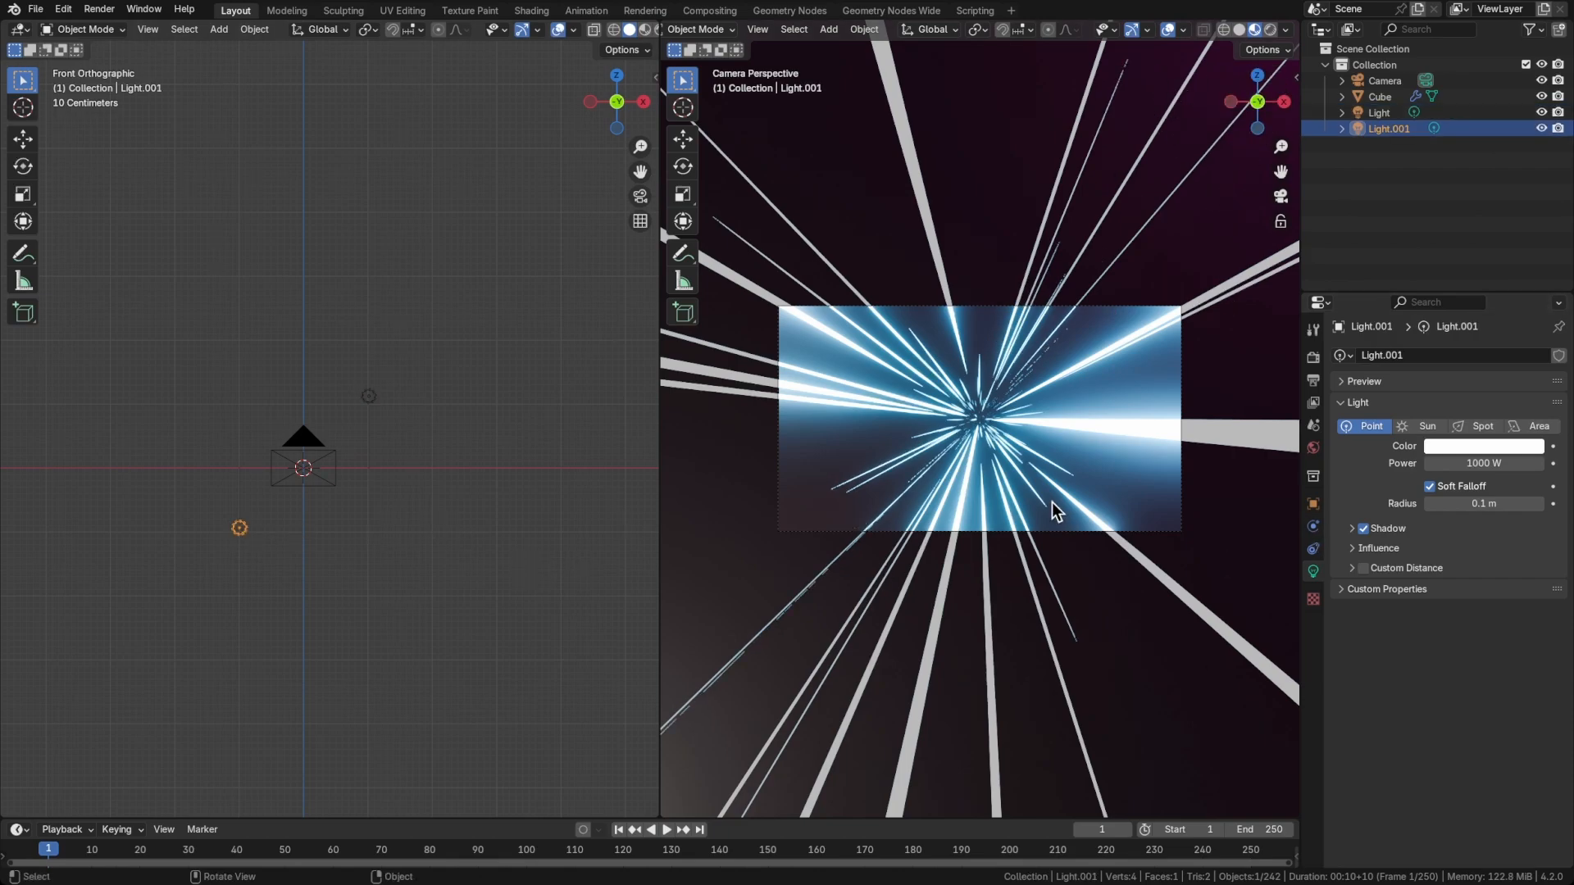
click(1480, 448)
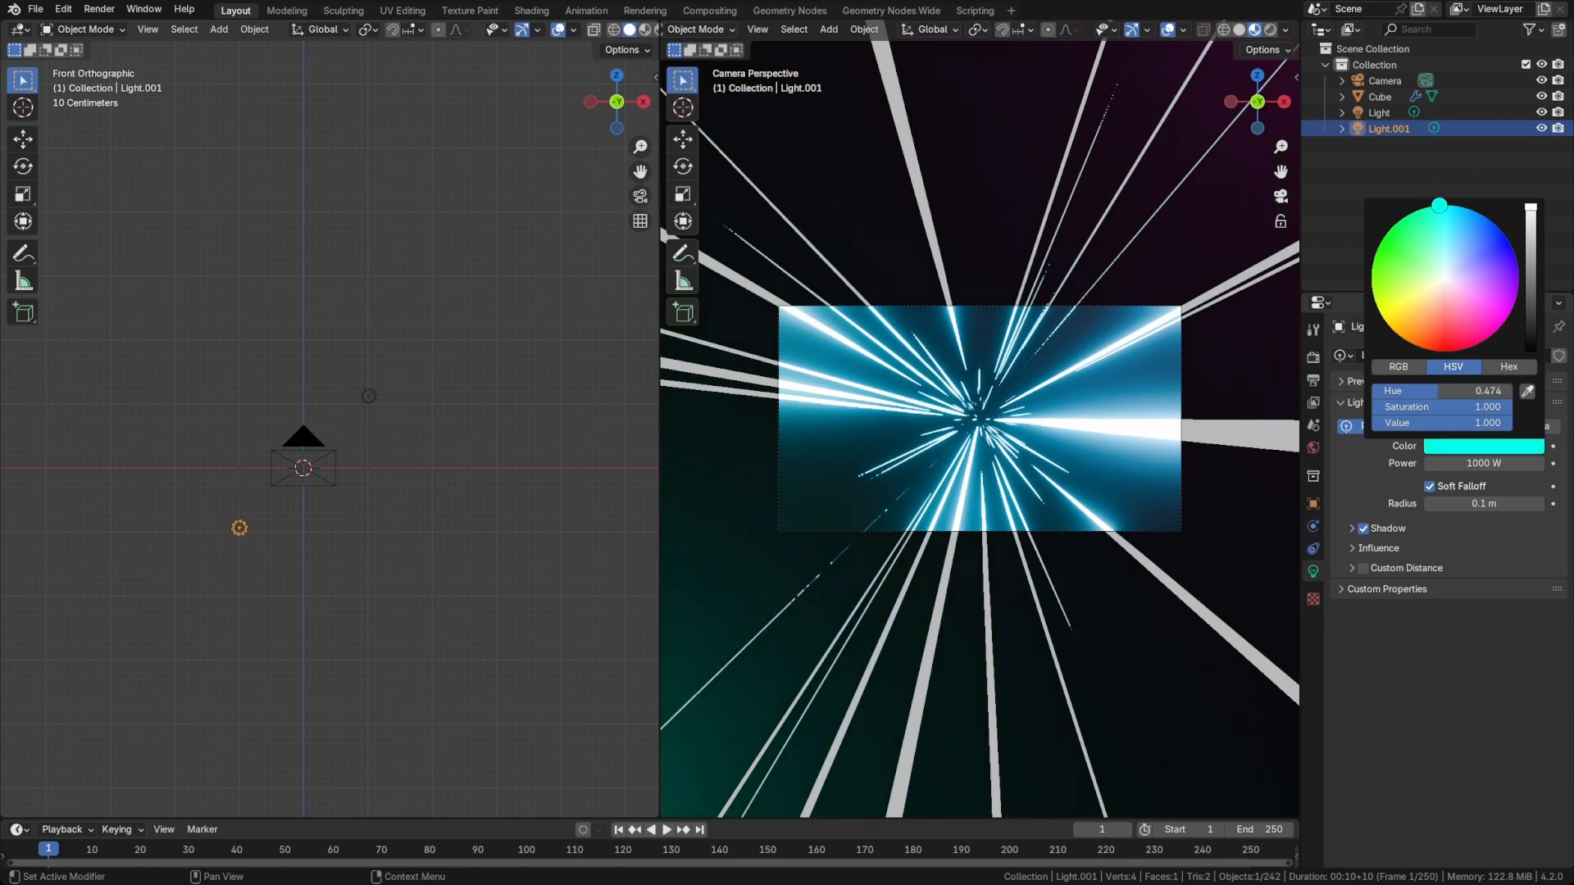
click(931, 361)
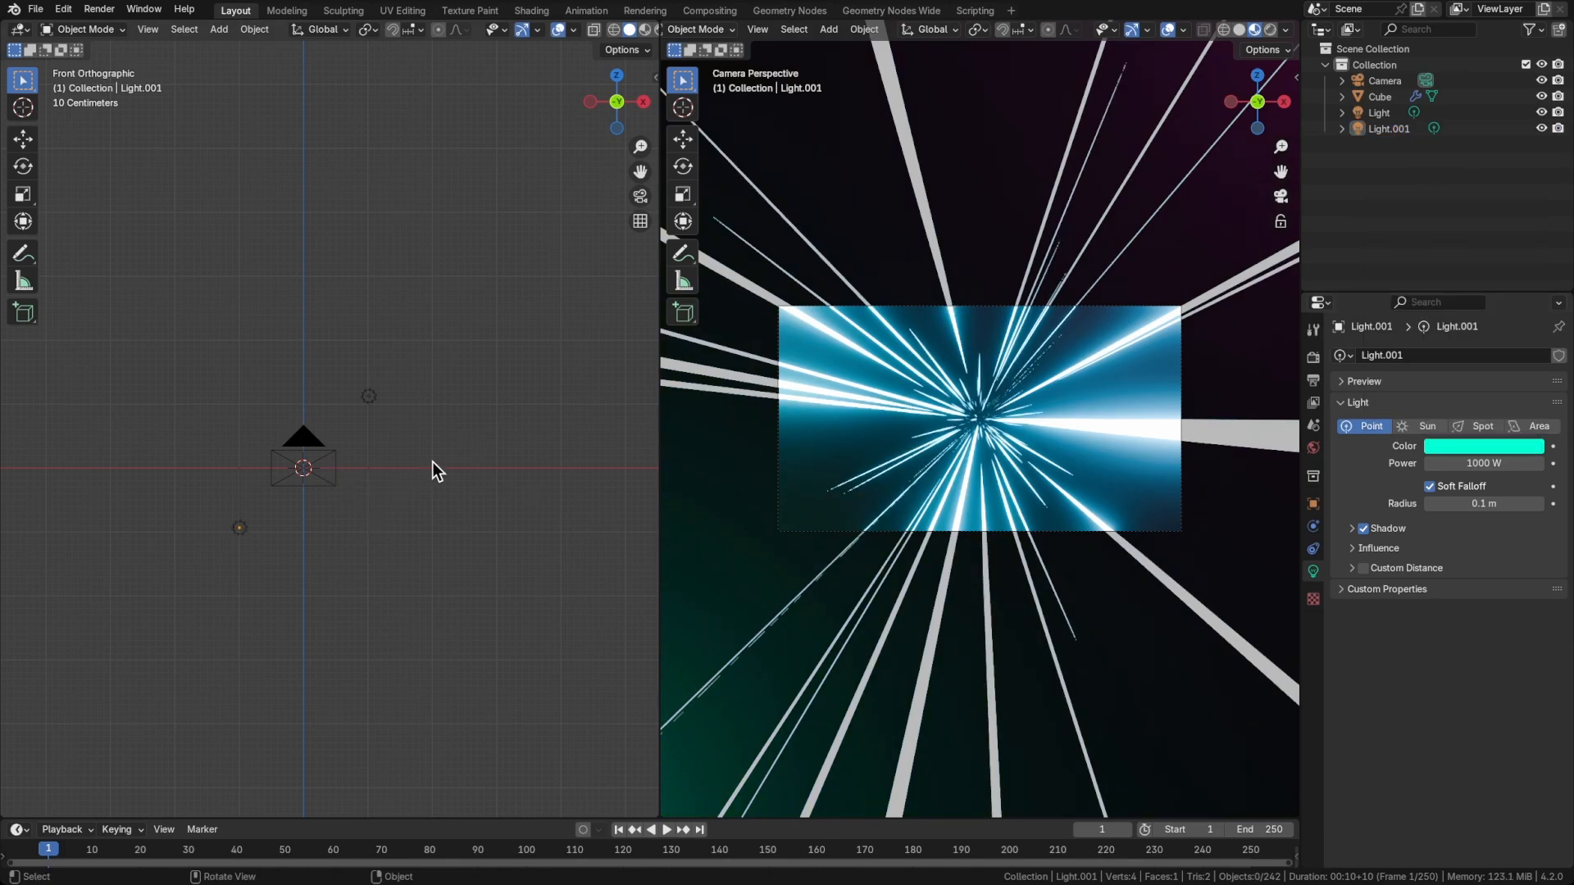
Add a Plain Axes empty at the scene origin
middle_drag(432, 461, 397, 495)
key(shift+a)
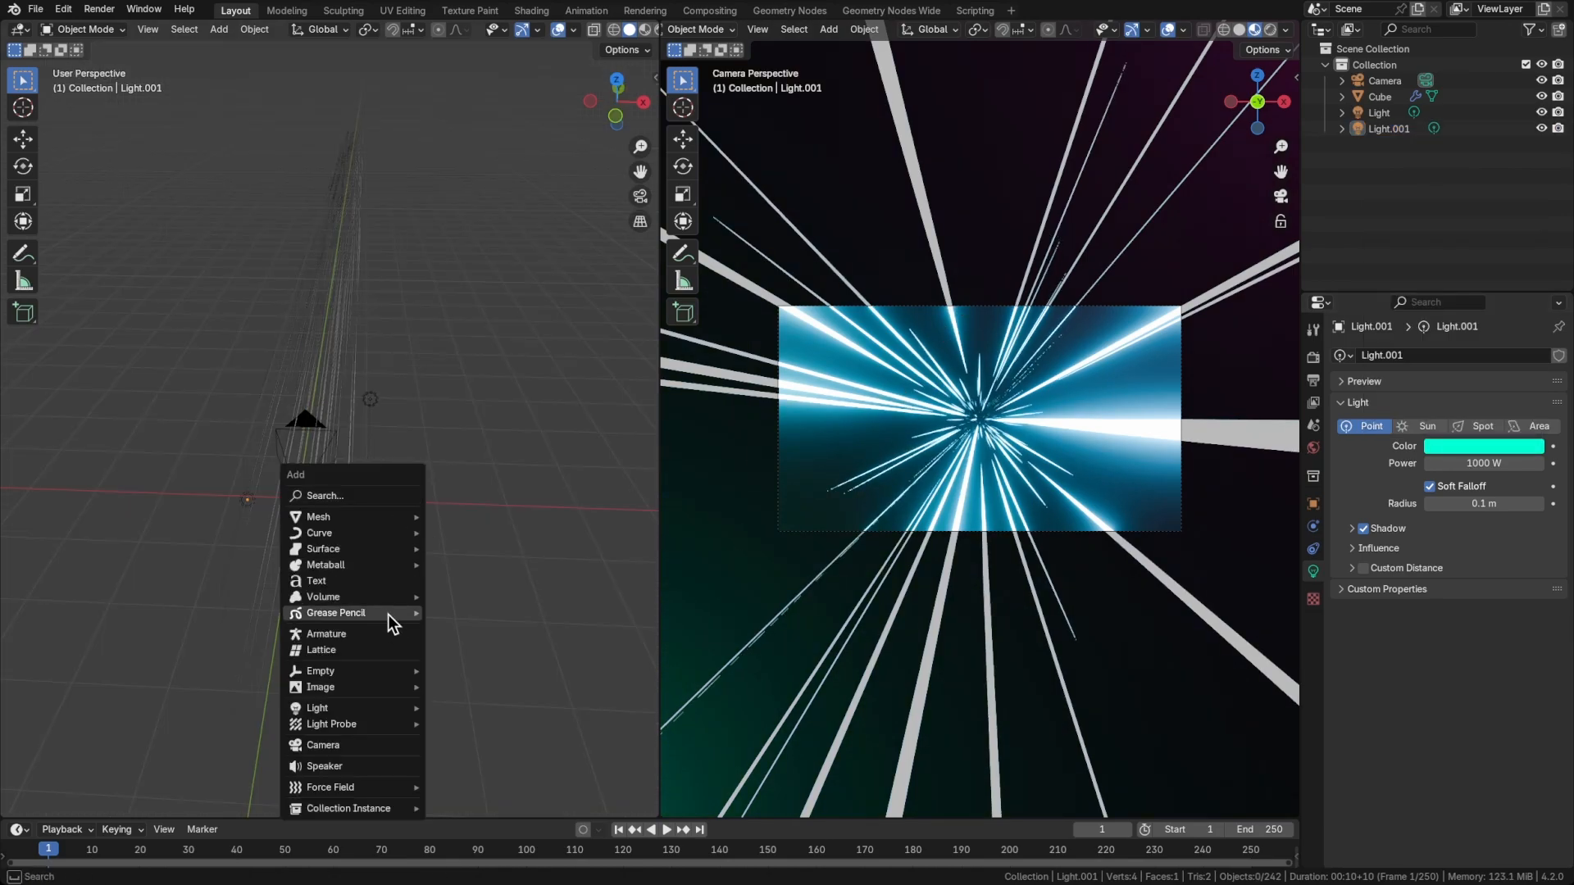
key(Escape)
key(shift+a)
mouse_move(338, 726)
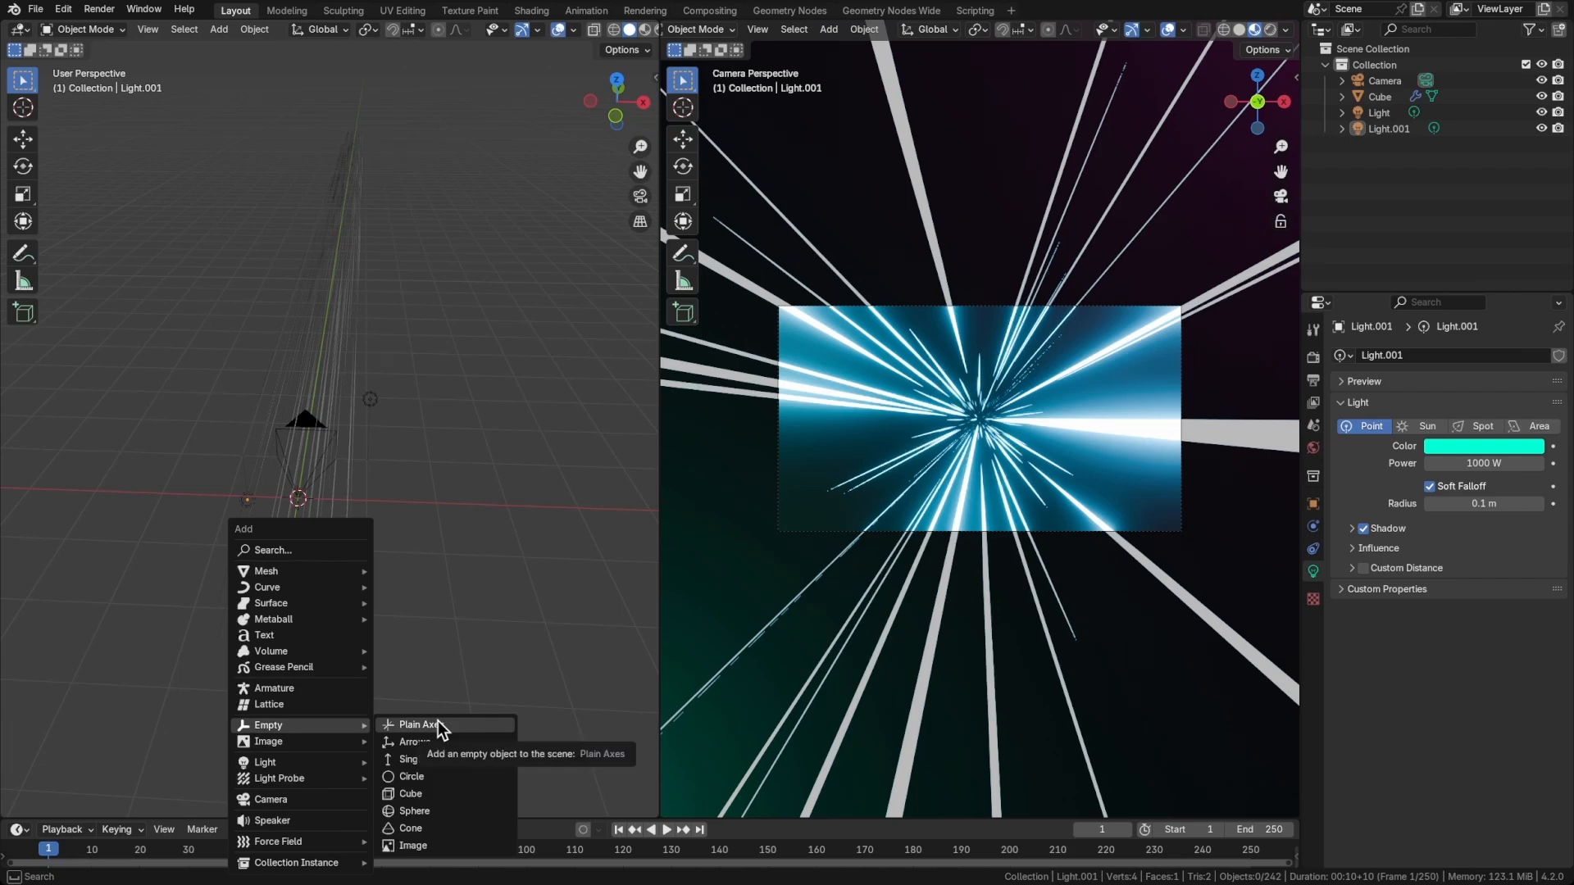
click(438, 724)
Parent both lights to the empty with Object (Keep Transform)
middle_drag(428, 586, 471, 401)
click(470, 398)
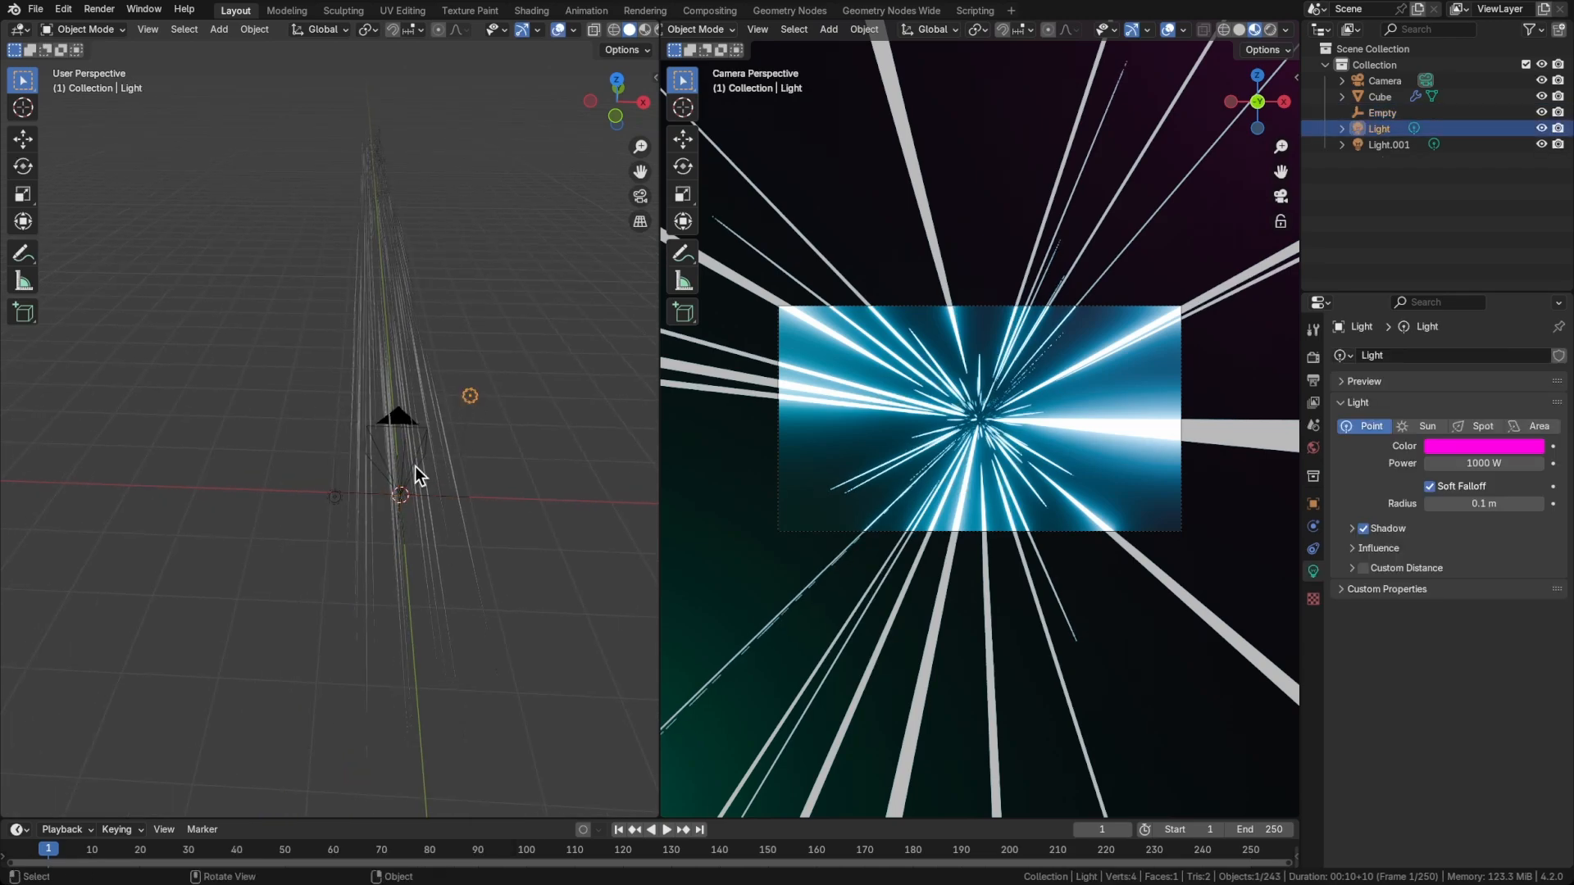
shift+click(335, 498)
shift+click(462, 498)
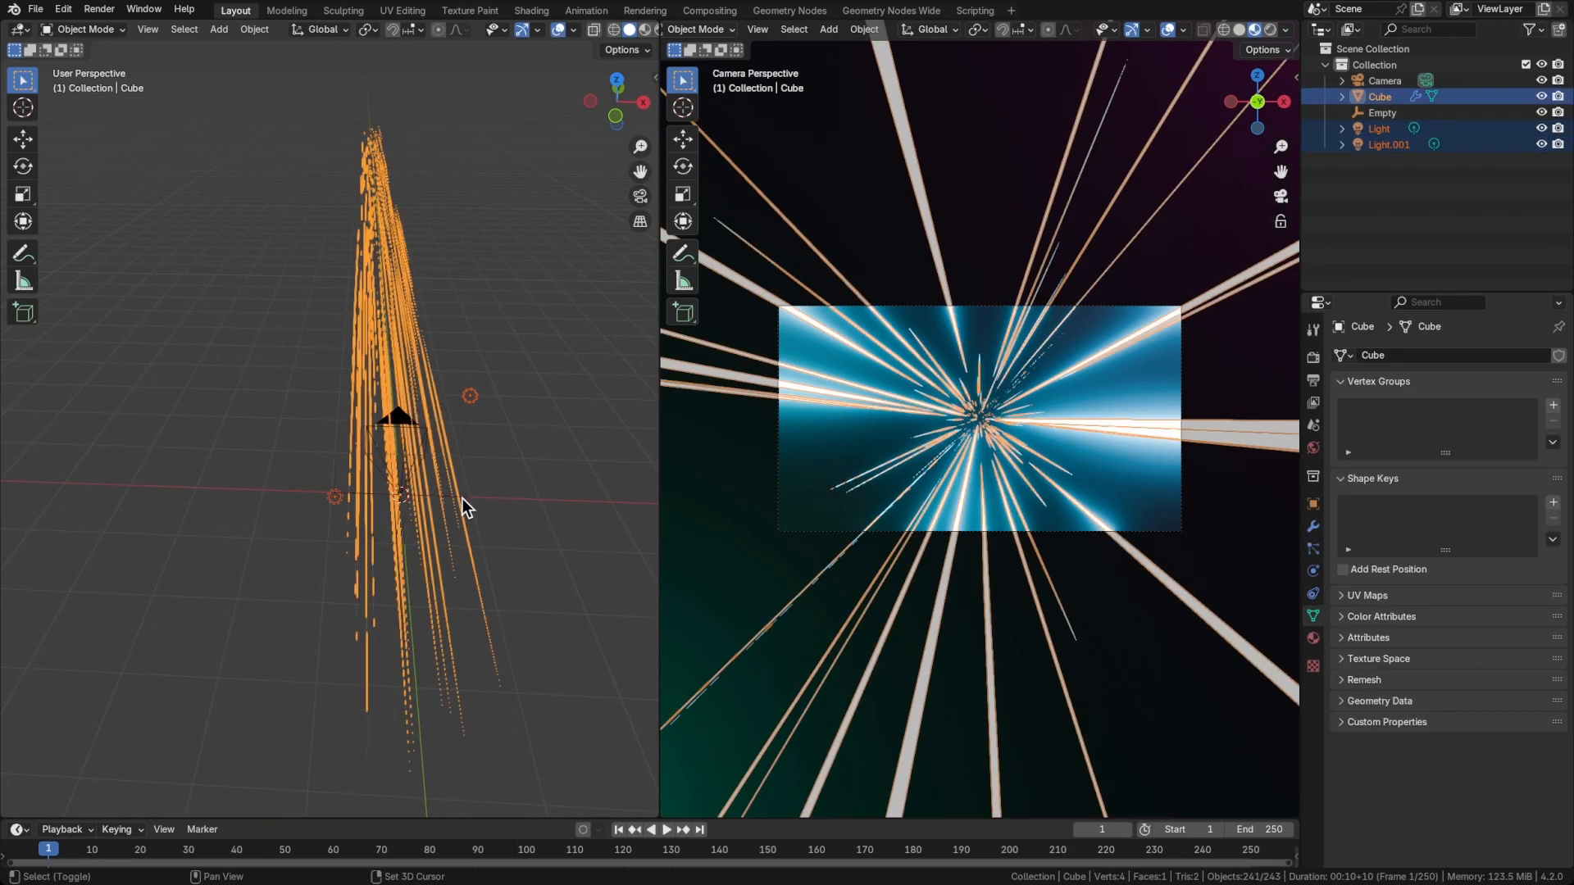
shift+click(462, 499)
middle_drag(465, 496, 479, 485)
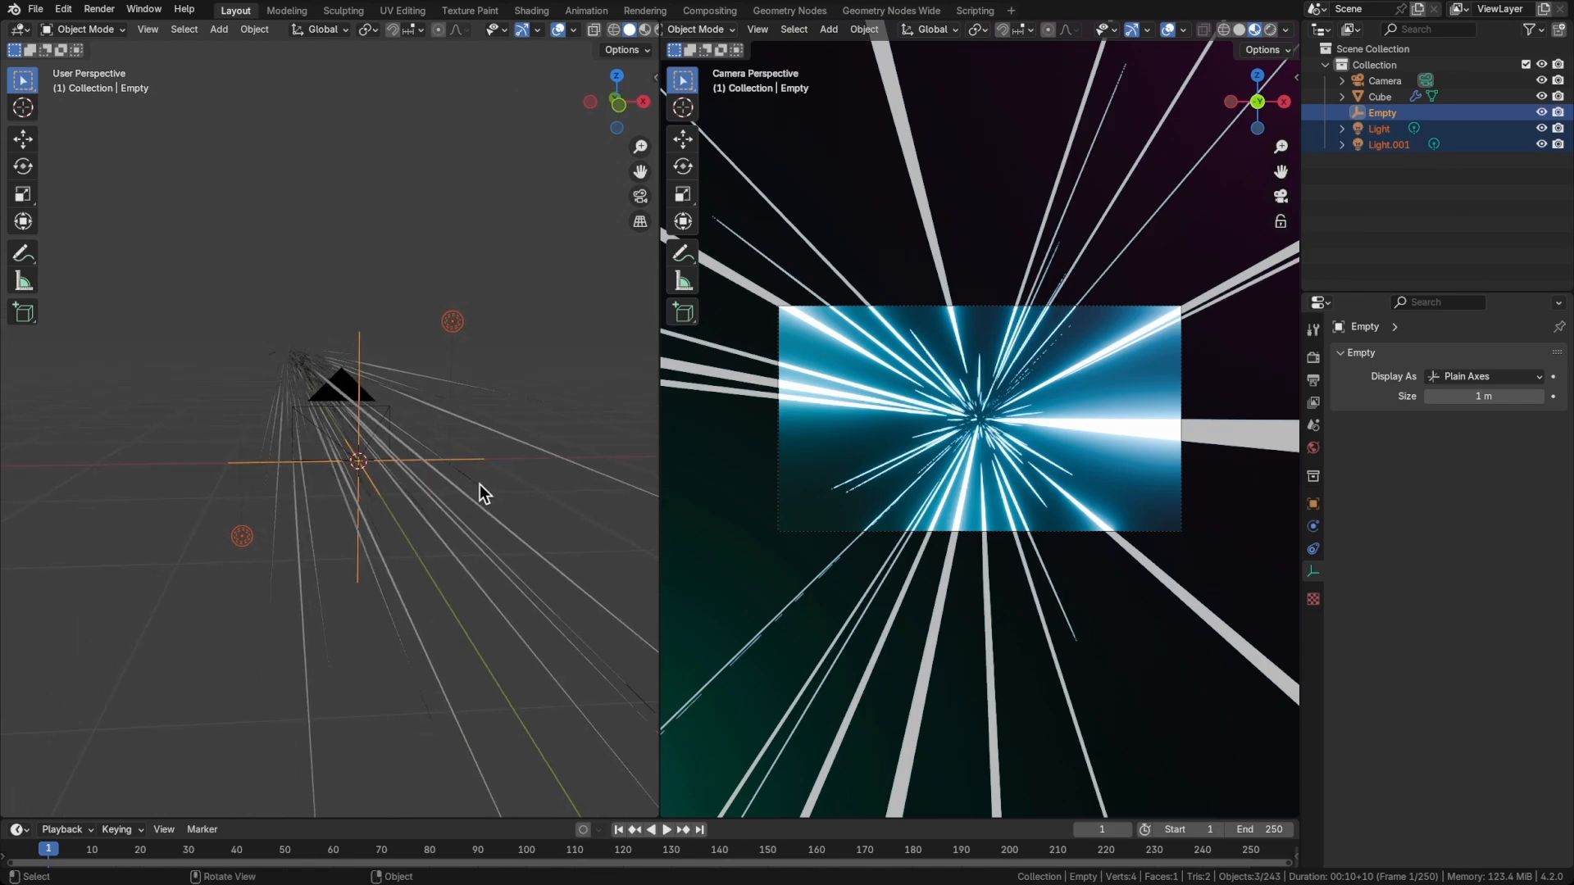
key(ctrl+p)
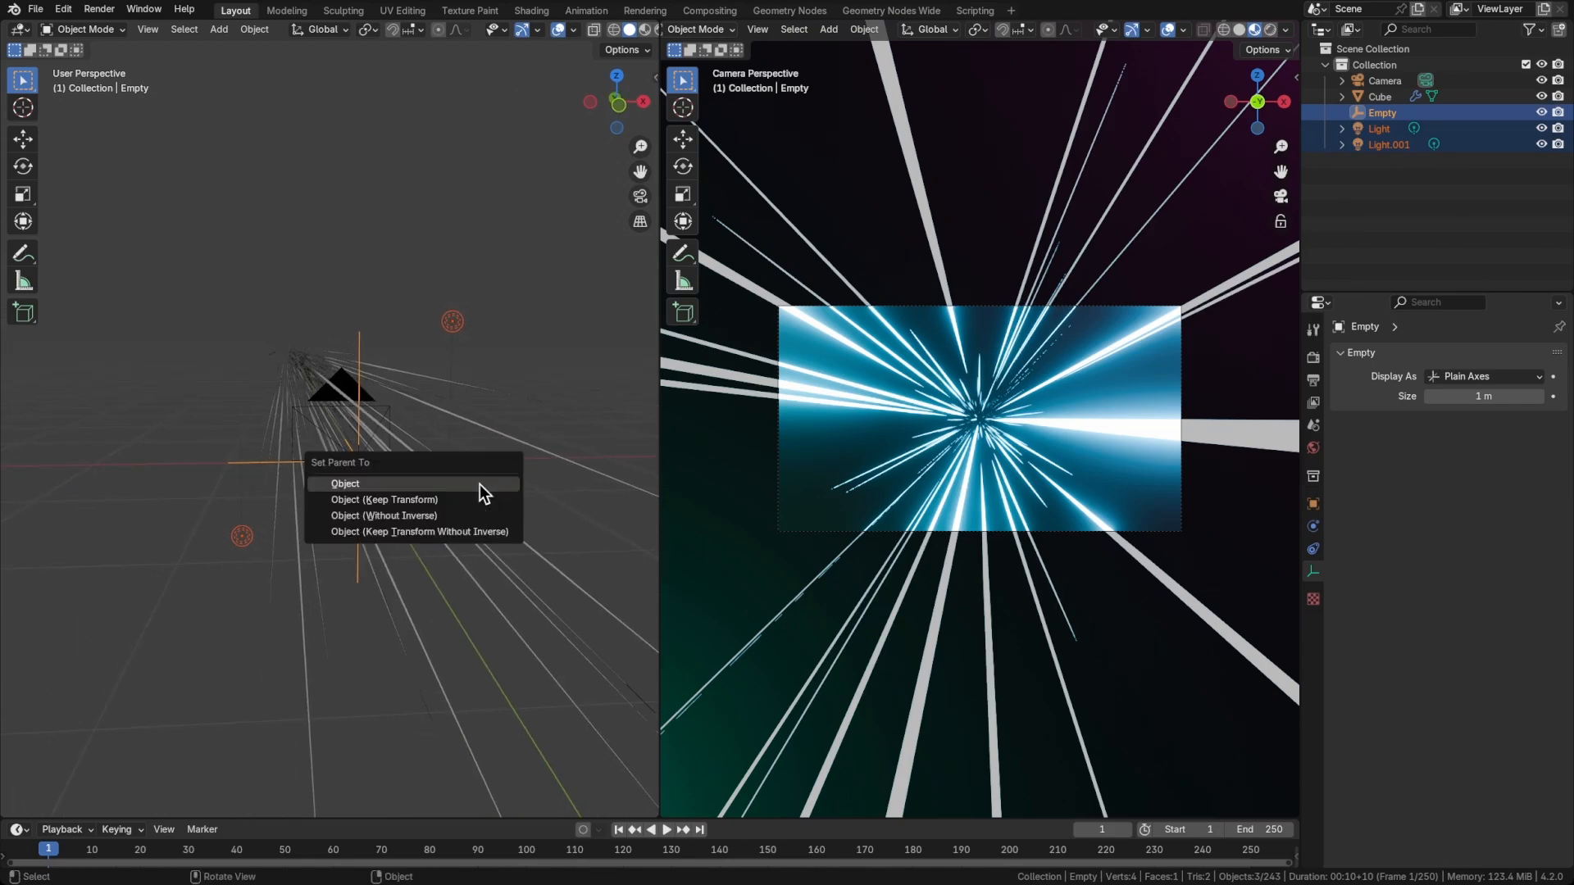
click(472, 498)
In front view, select only the empty and scale it to about 0.56, bringing both lights closer to the camera
key(grave)
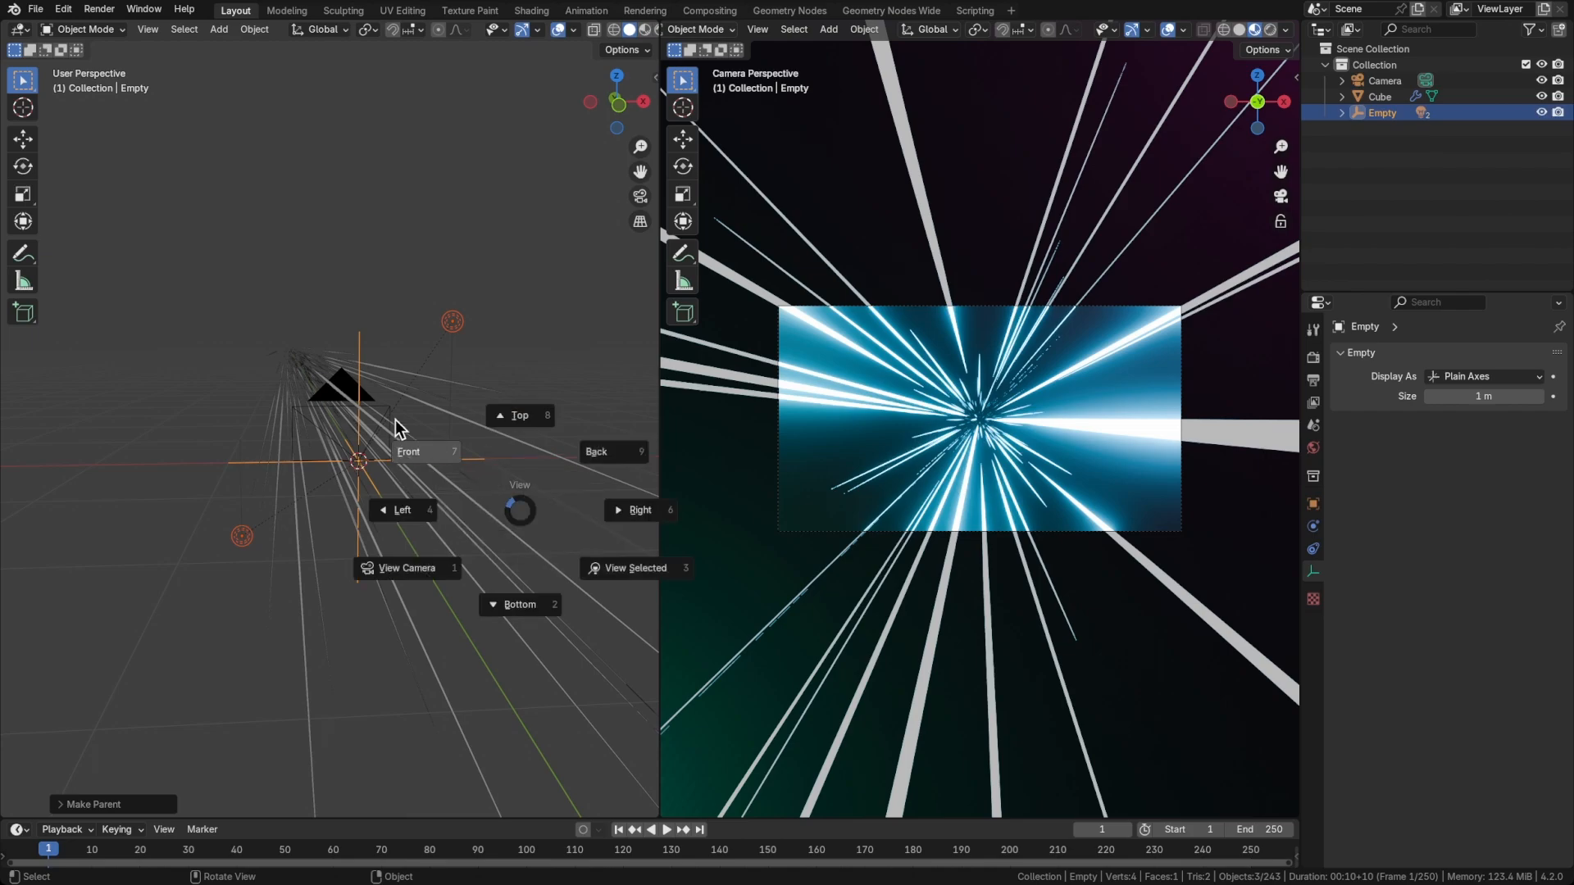
click(450, 444)
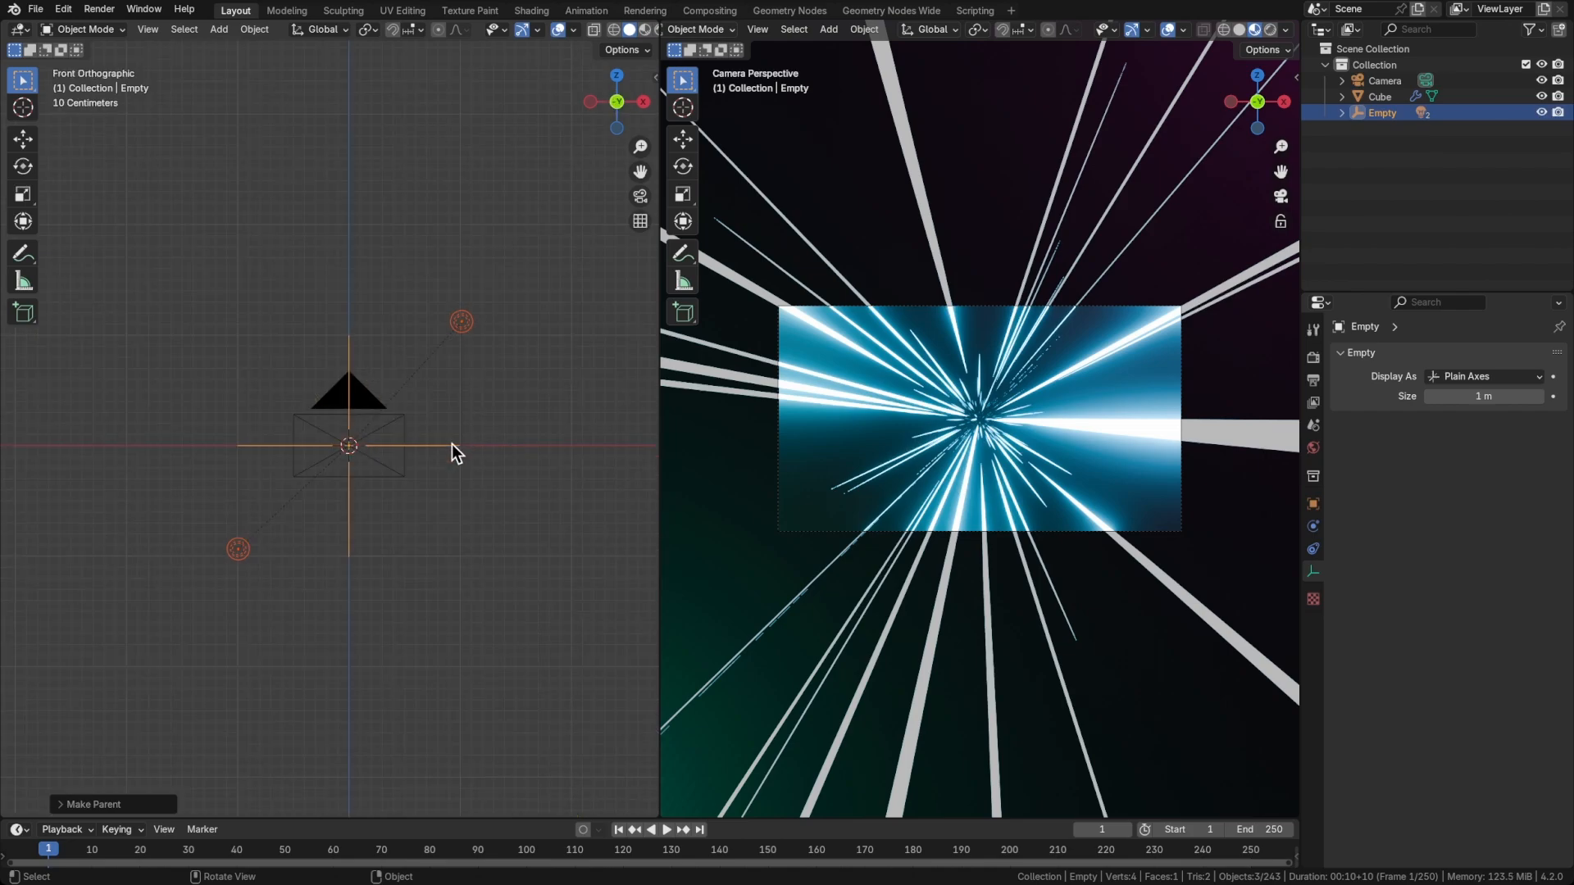
click(1375, 111)
key(s)
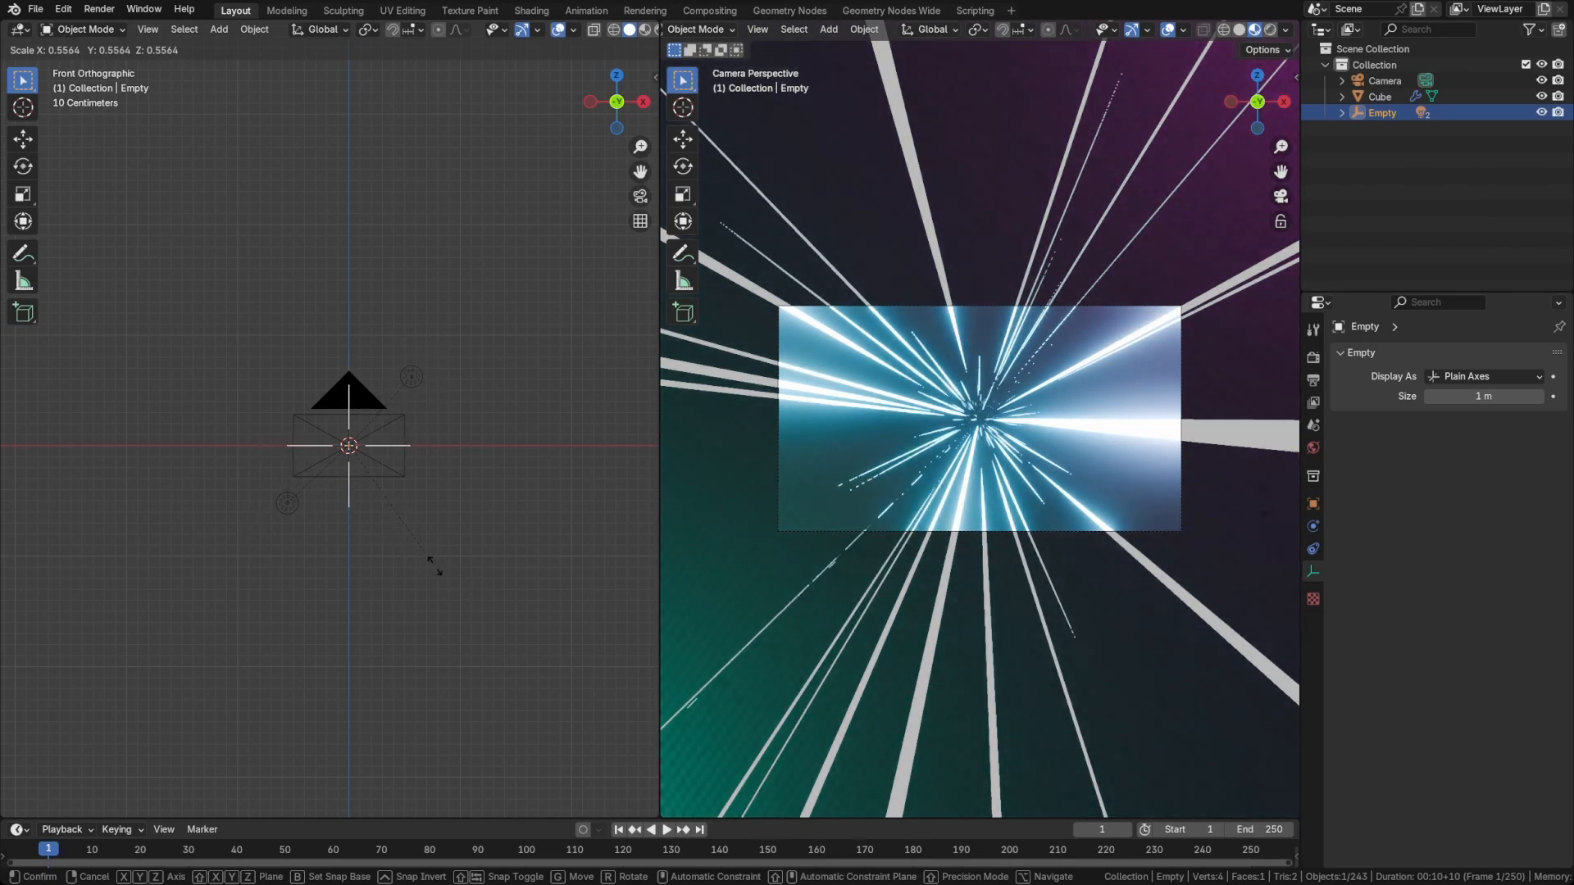
click(434, 566)
Rotate the empty with its lights to about -6.5° around Y and save the file
key(r)
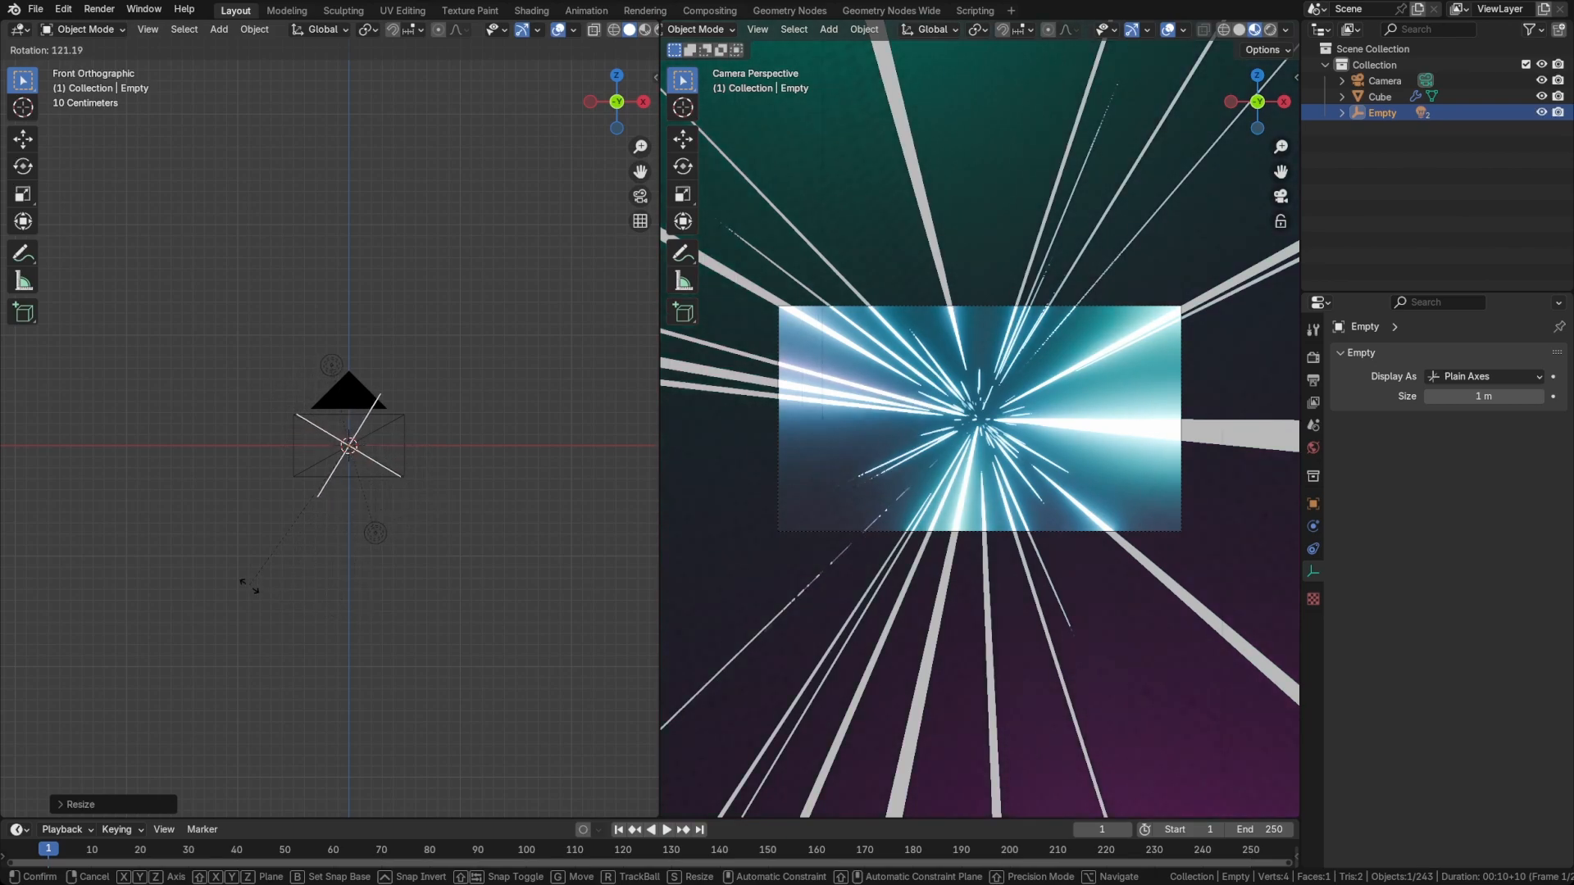
click(501, 439)
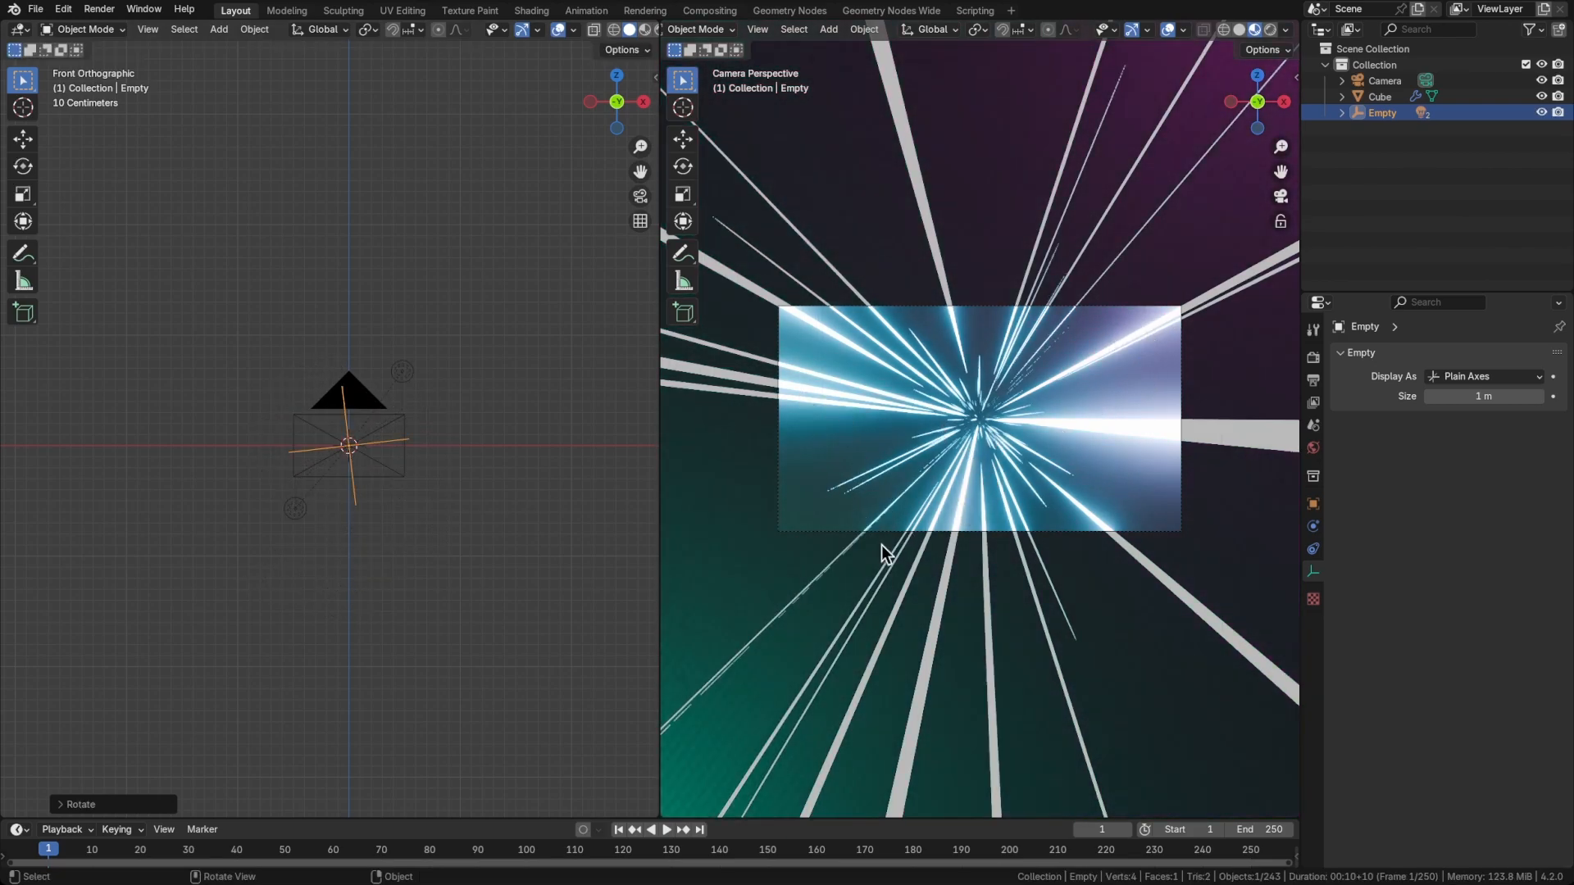
key(ctrl+s)
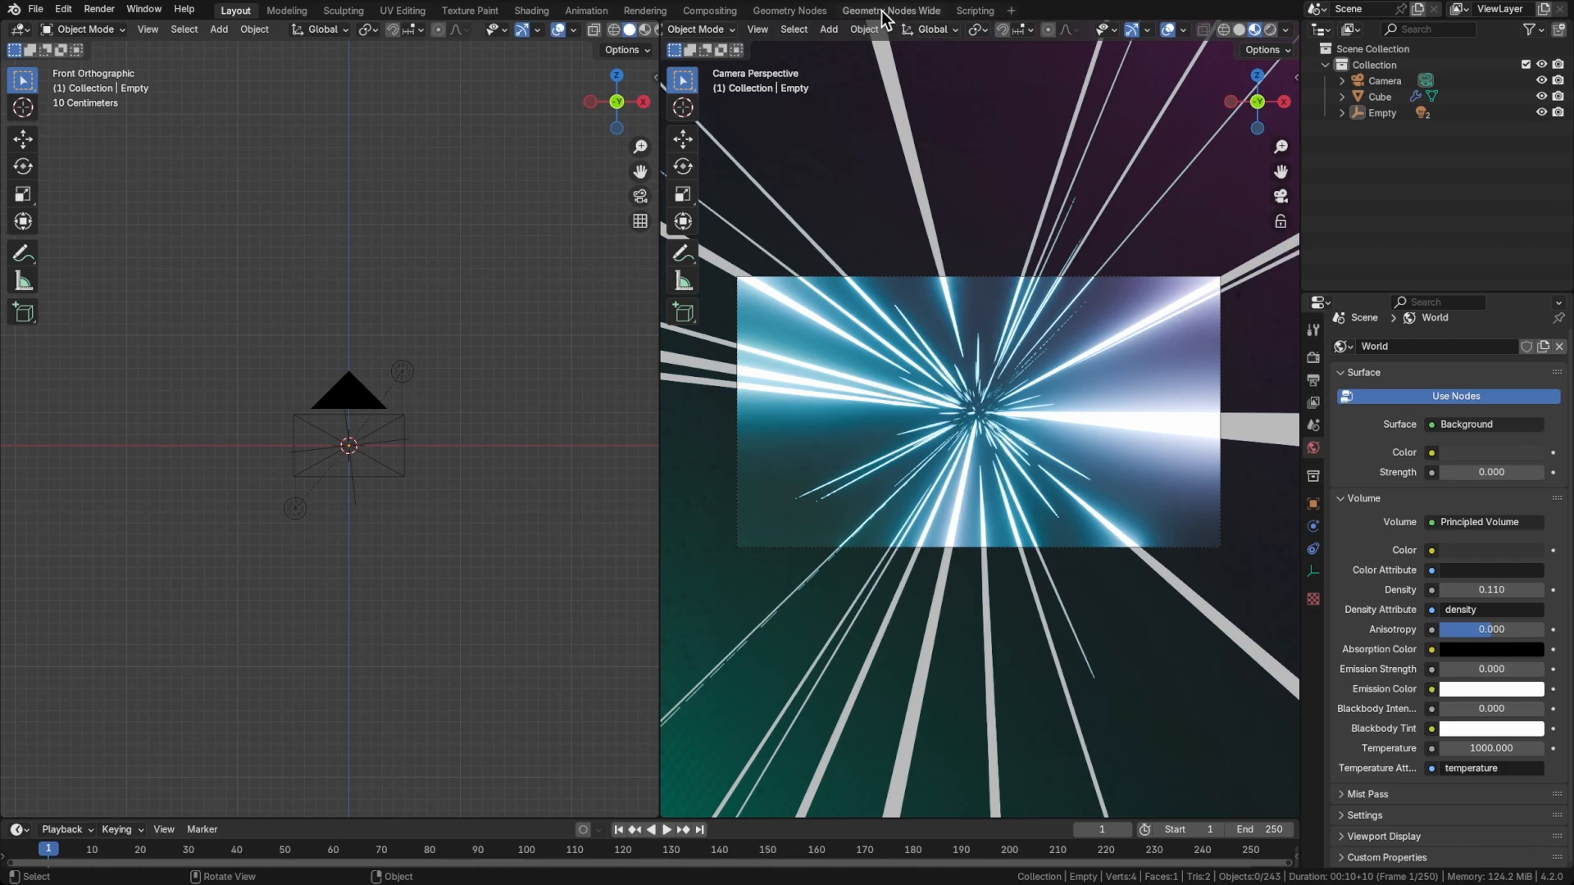
In the Geometry Nodes Wide workspace, show the camera viewport in Rendered shading with the compositor set to Camera, and save the file
click(891, 12)
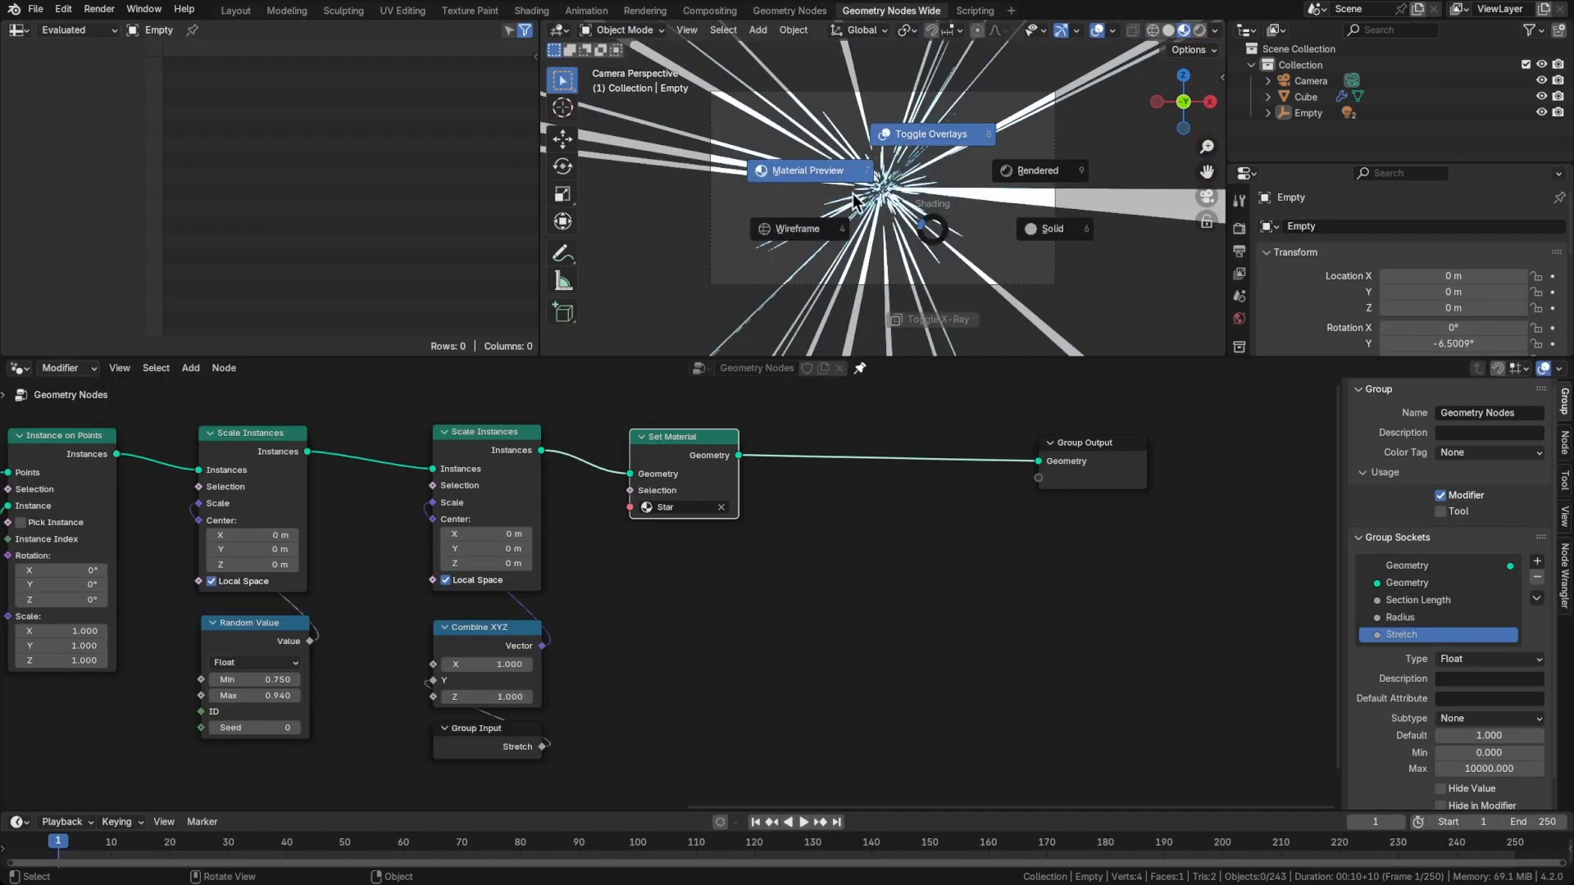
click(1215, 30)
click(1212, 267)
scroll(949, 258, up, 2)
key(ctrl+s)
scroll(949, 257, down, 1)
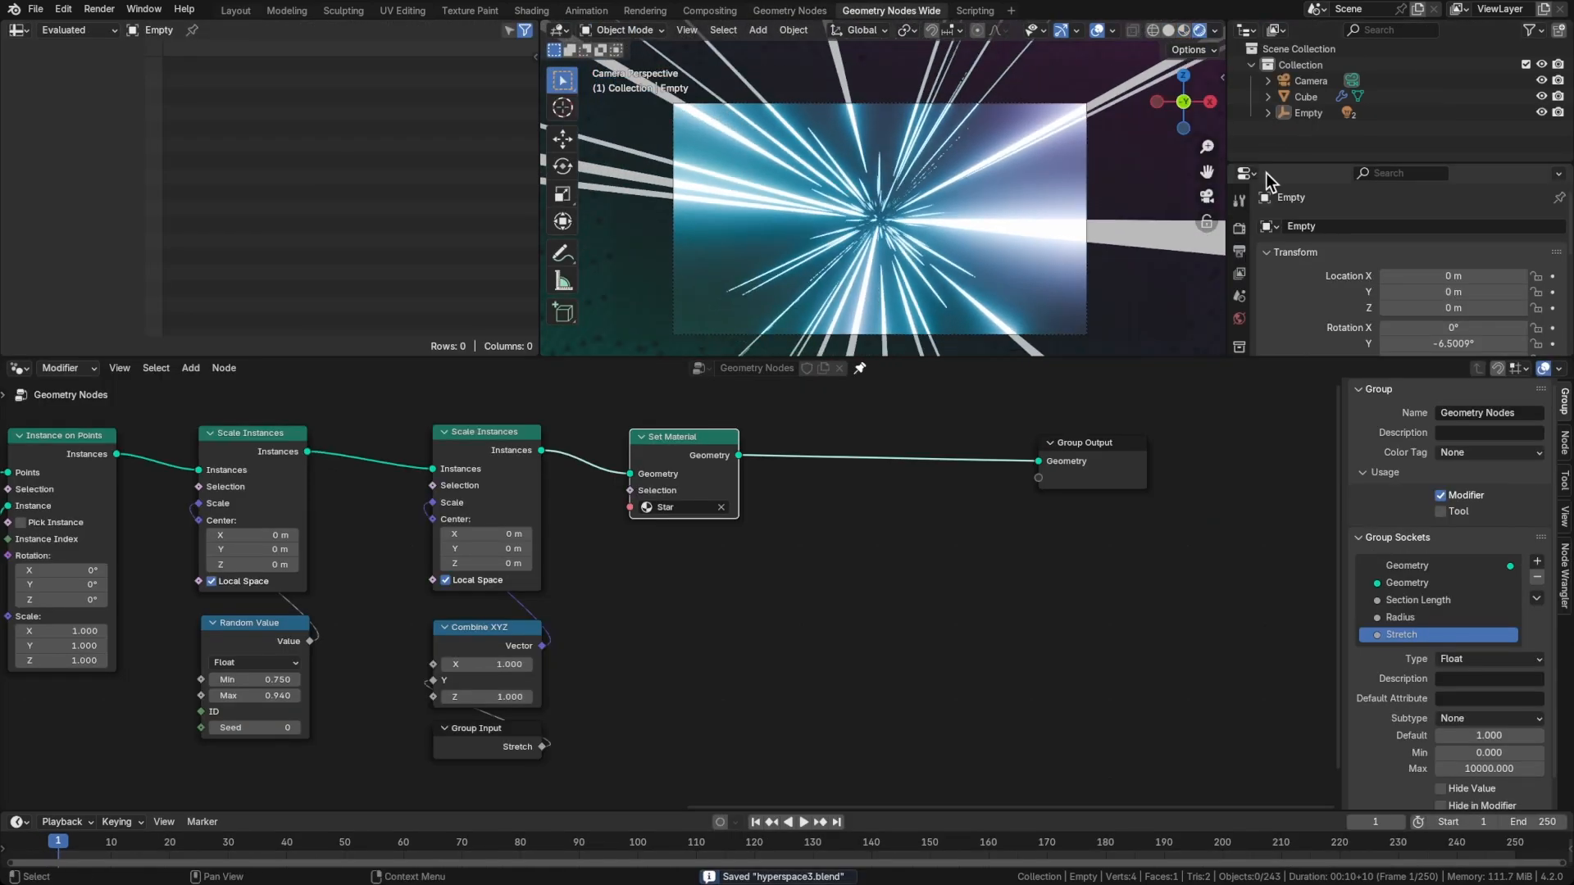
Raise the camera's Passepartout to 0.959 in its Viewport Display settings and save the file
click(1305, 82)
scroll(1250, 292, down, 4)
scroll(1240, 295, down, 4)
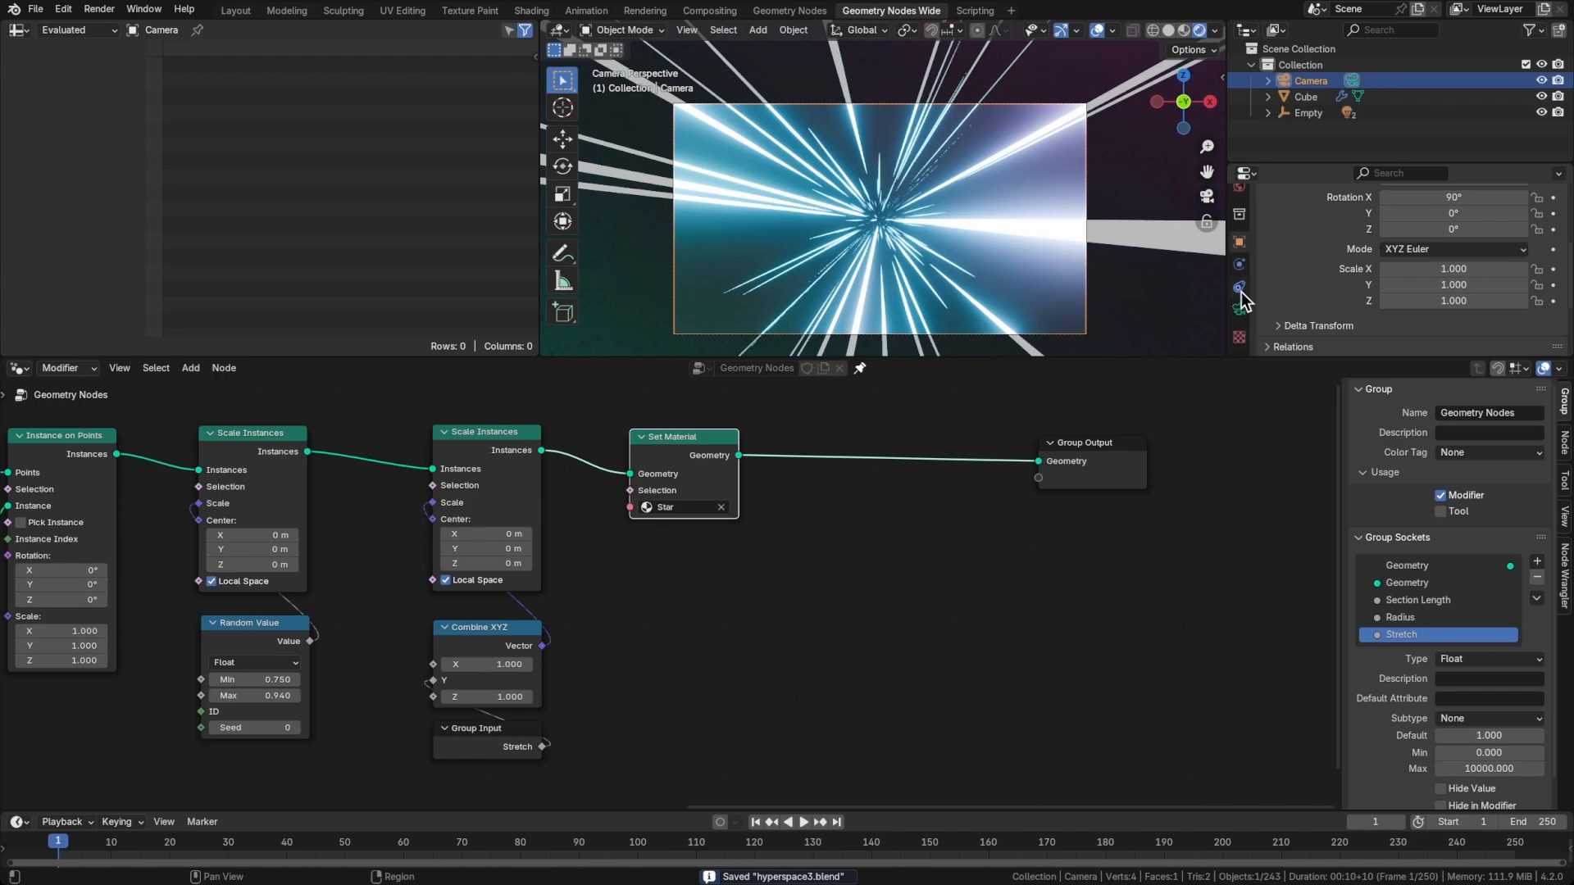
click(1239, 309)
scroll(1306, 300, down, 2)
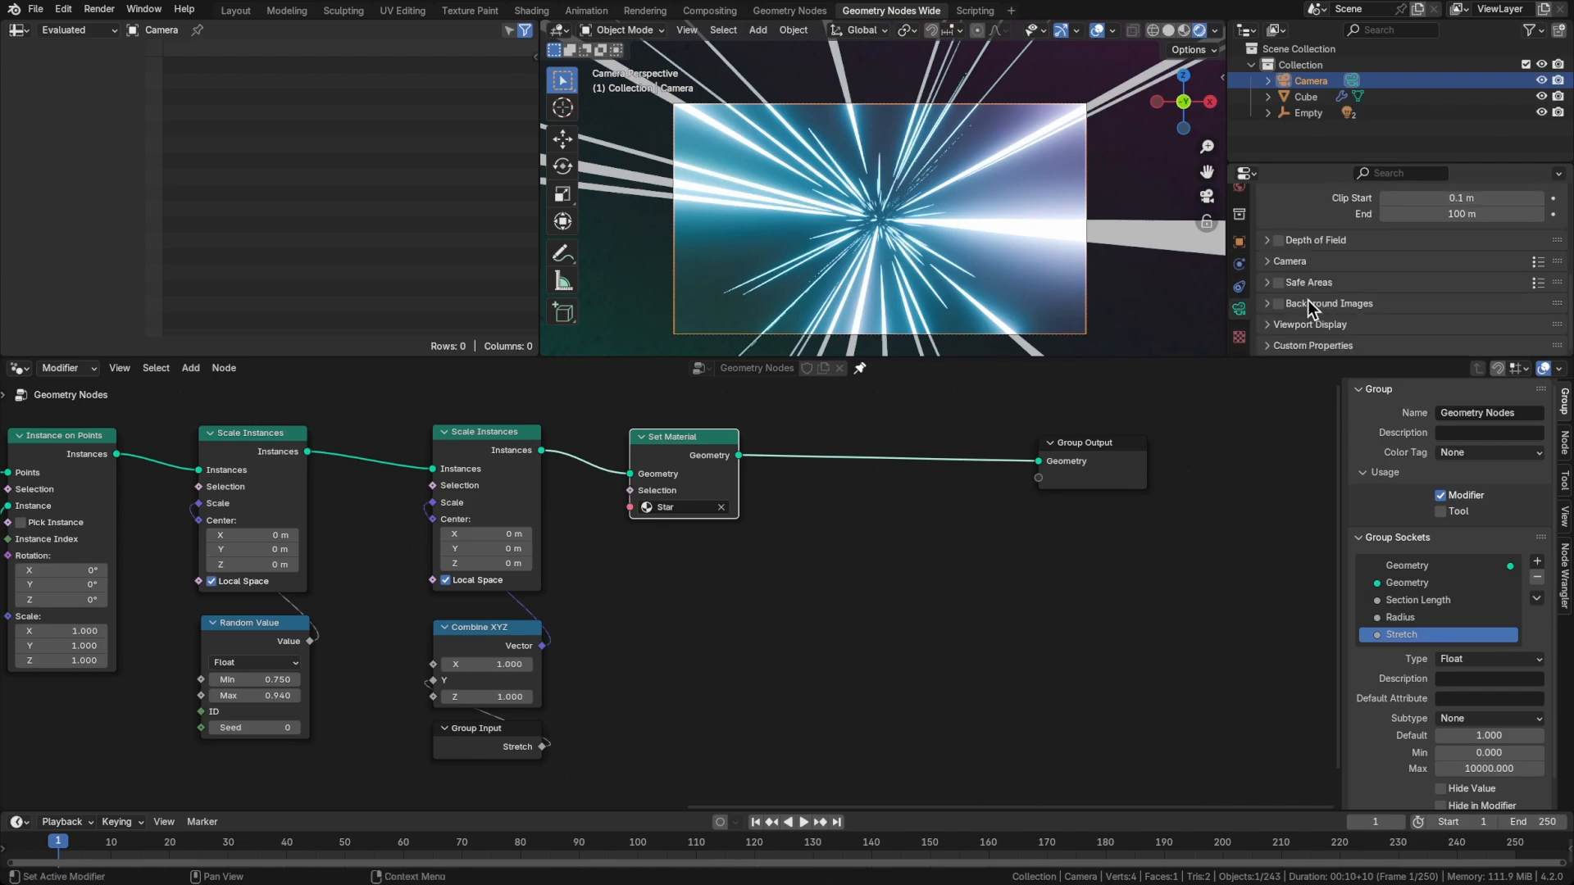
click(1310, 325)
scroll(1315, 318, down, 4)
drag(1492, 300, 1559, 300)
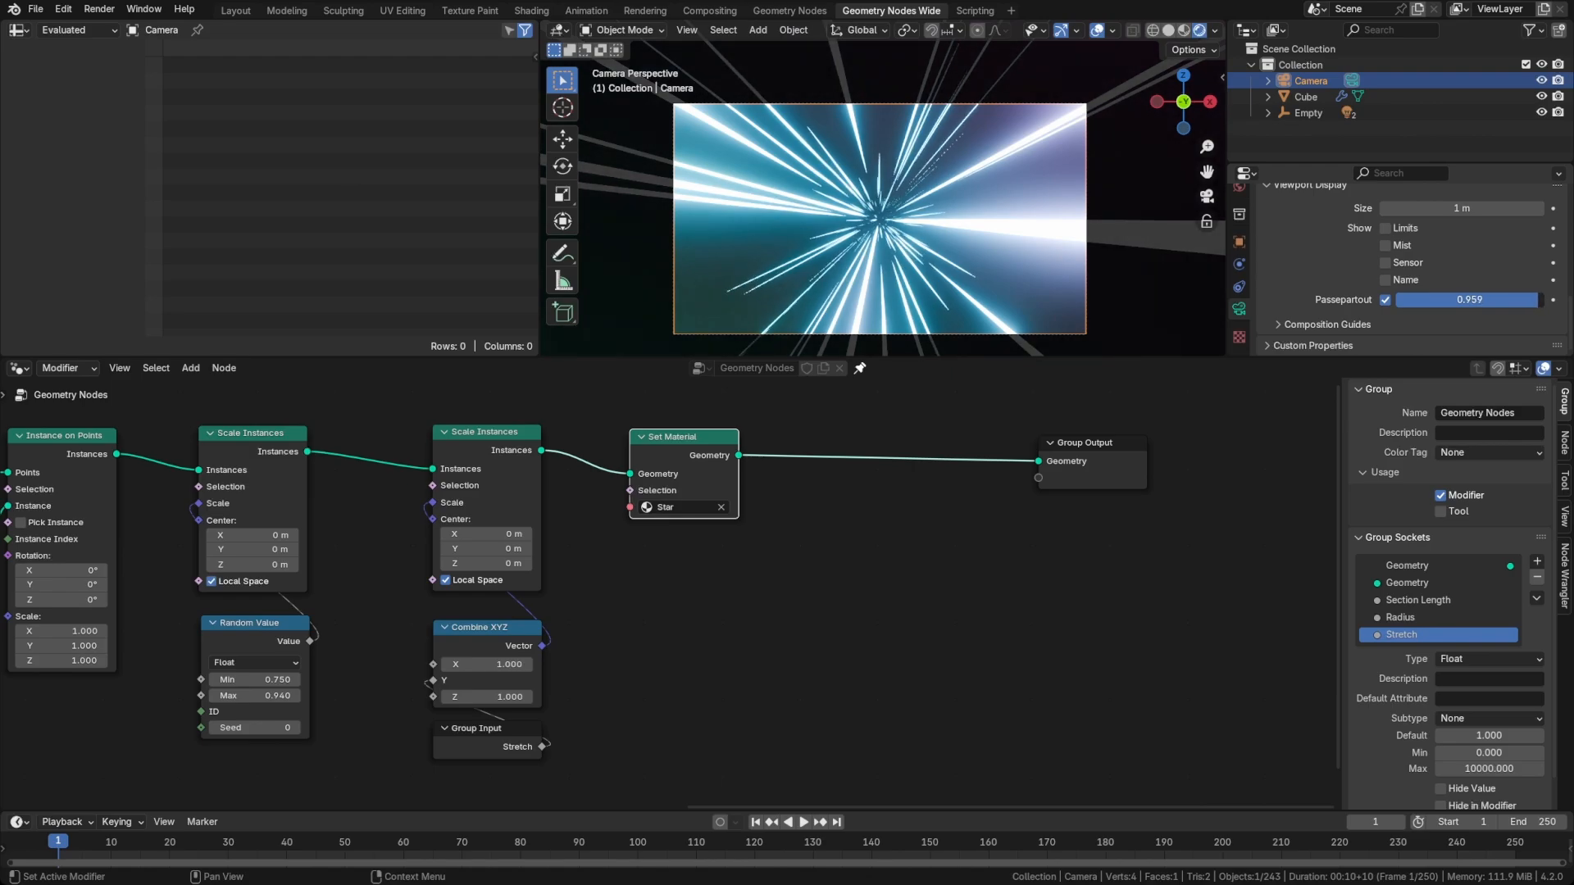
key(ctrl+s)
Move the Group Output node much farther from the Set Material node to leave room for more nodes
scroll(860, 562, down, 2)
middle_drag(860, 562, 562, 579)
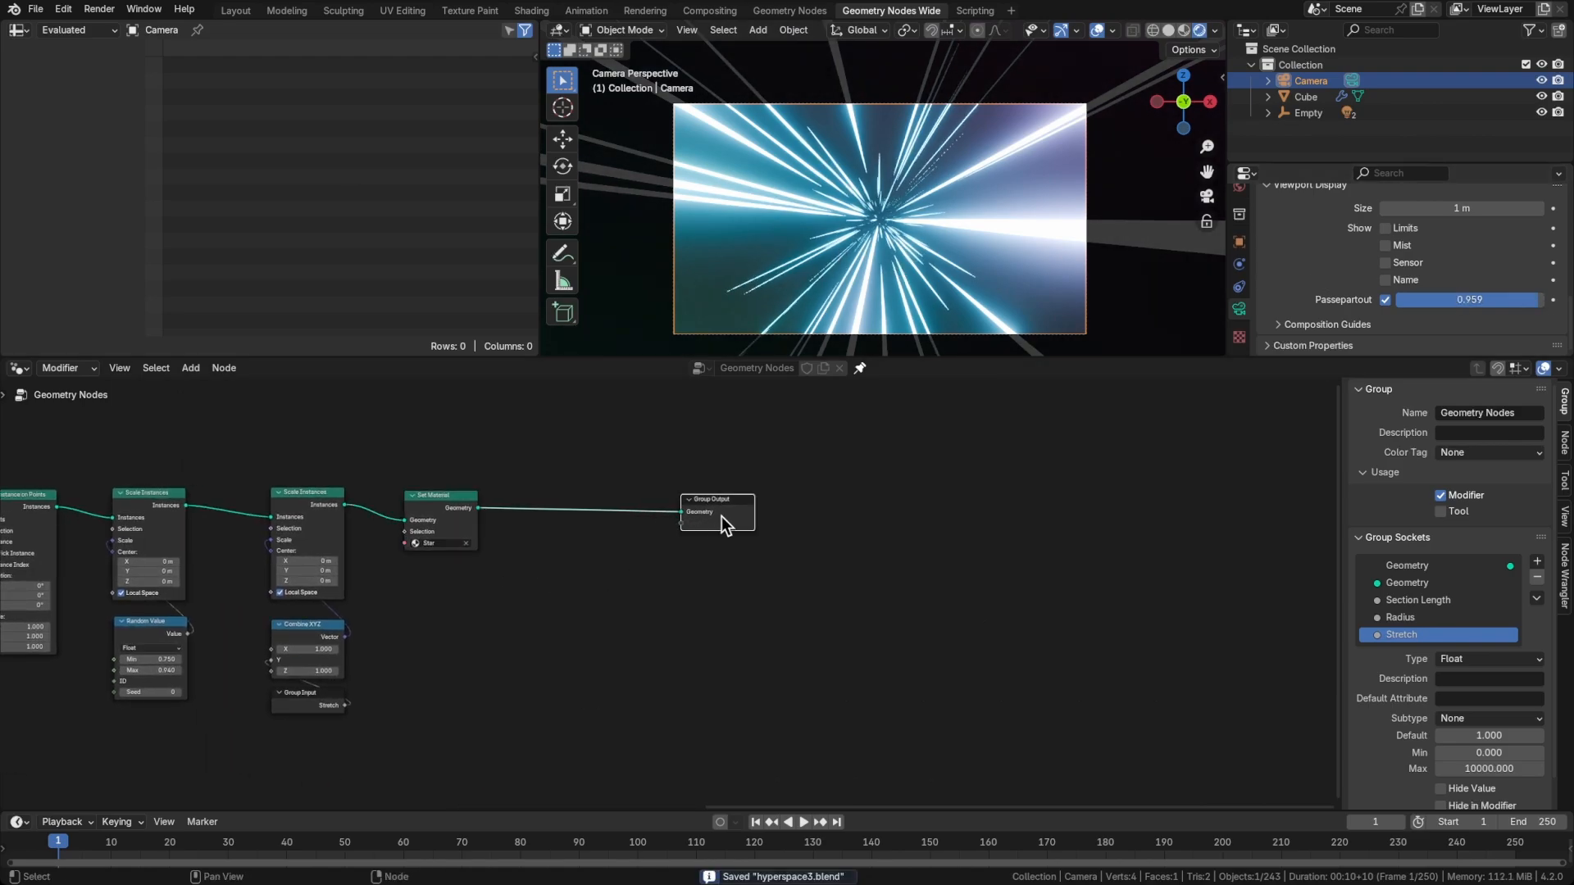
drag(723, 524, 1290, 515)
Join all nodes up to and including Distribute Points in Volume in a frame labelled Points
middle_drag(449, 537, 1123, 558)
scroll(806, 567, down, 4)
scroll(1011, 565, down, 1)
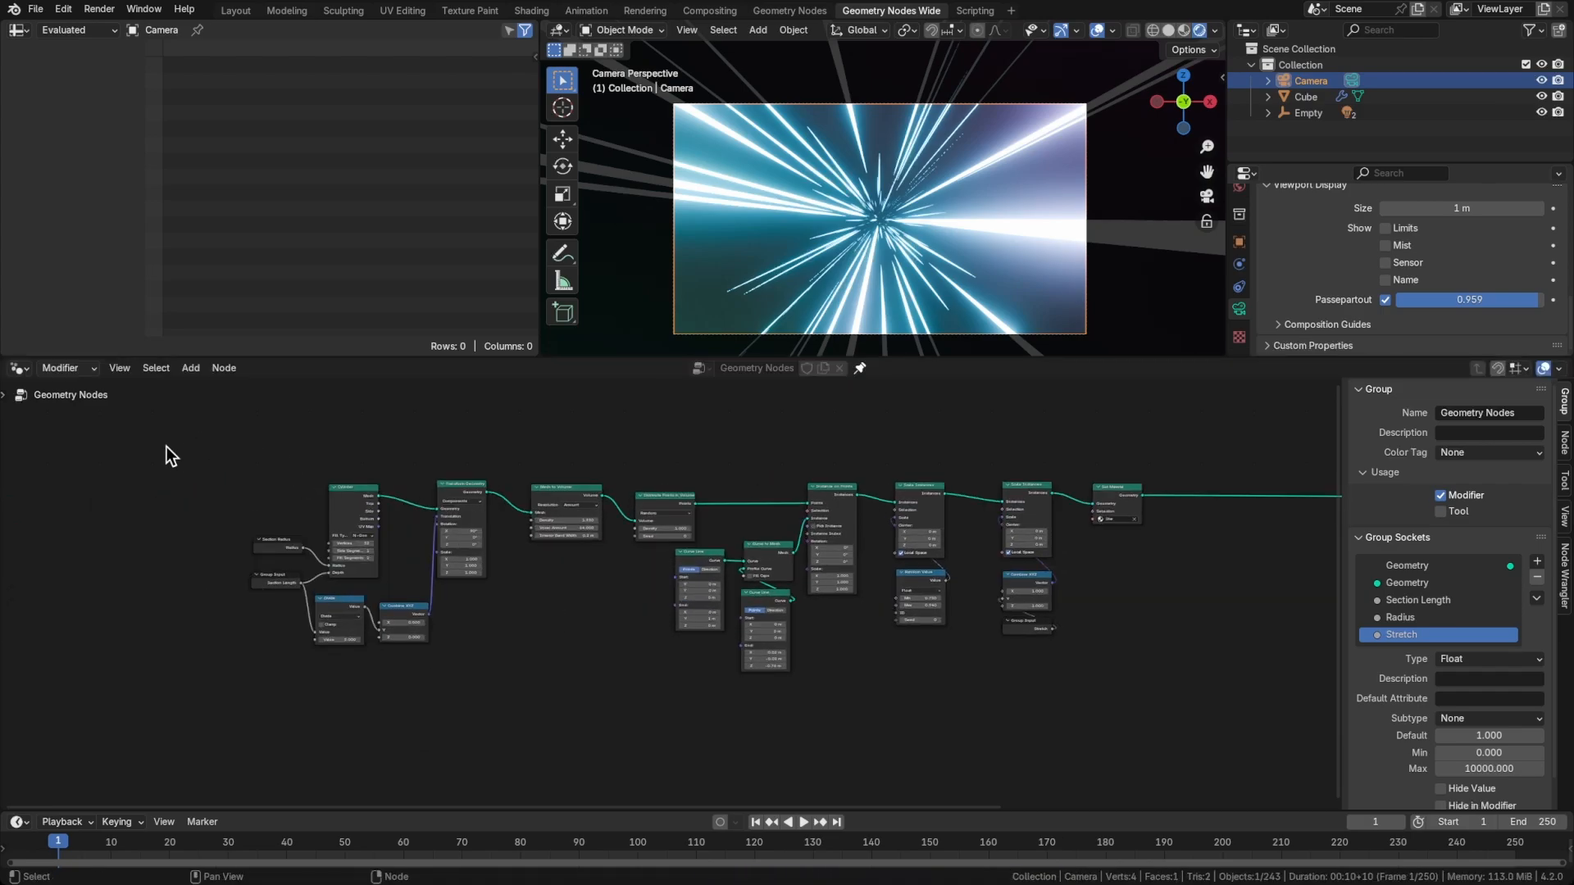
drag(165, 445, 658, 644)
key(ctrl+j)
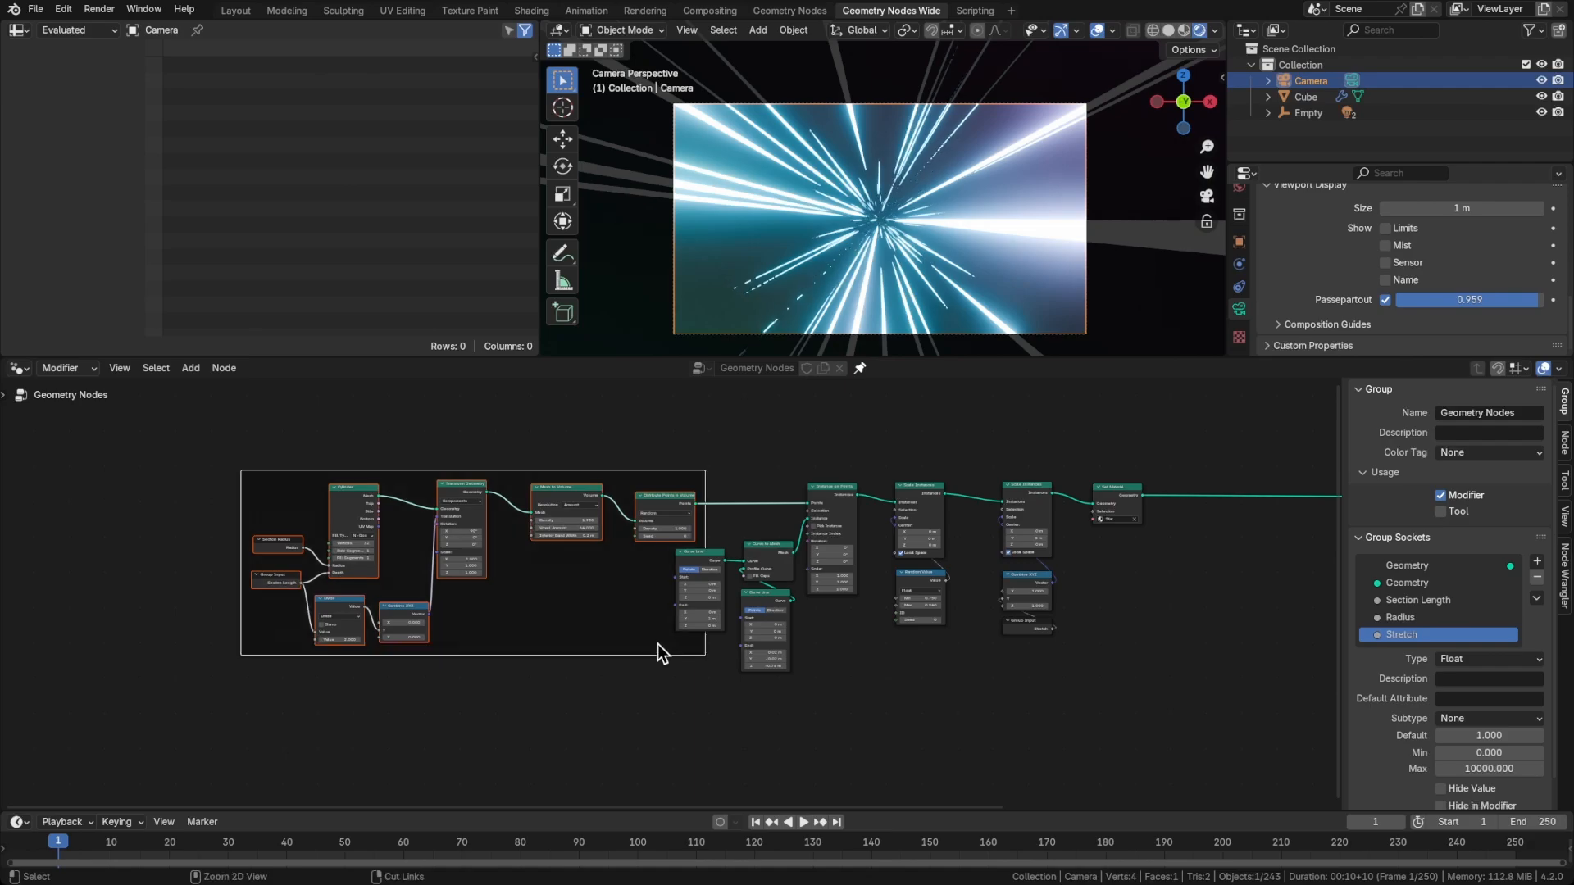
key(F2)
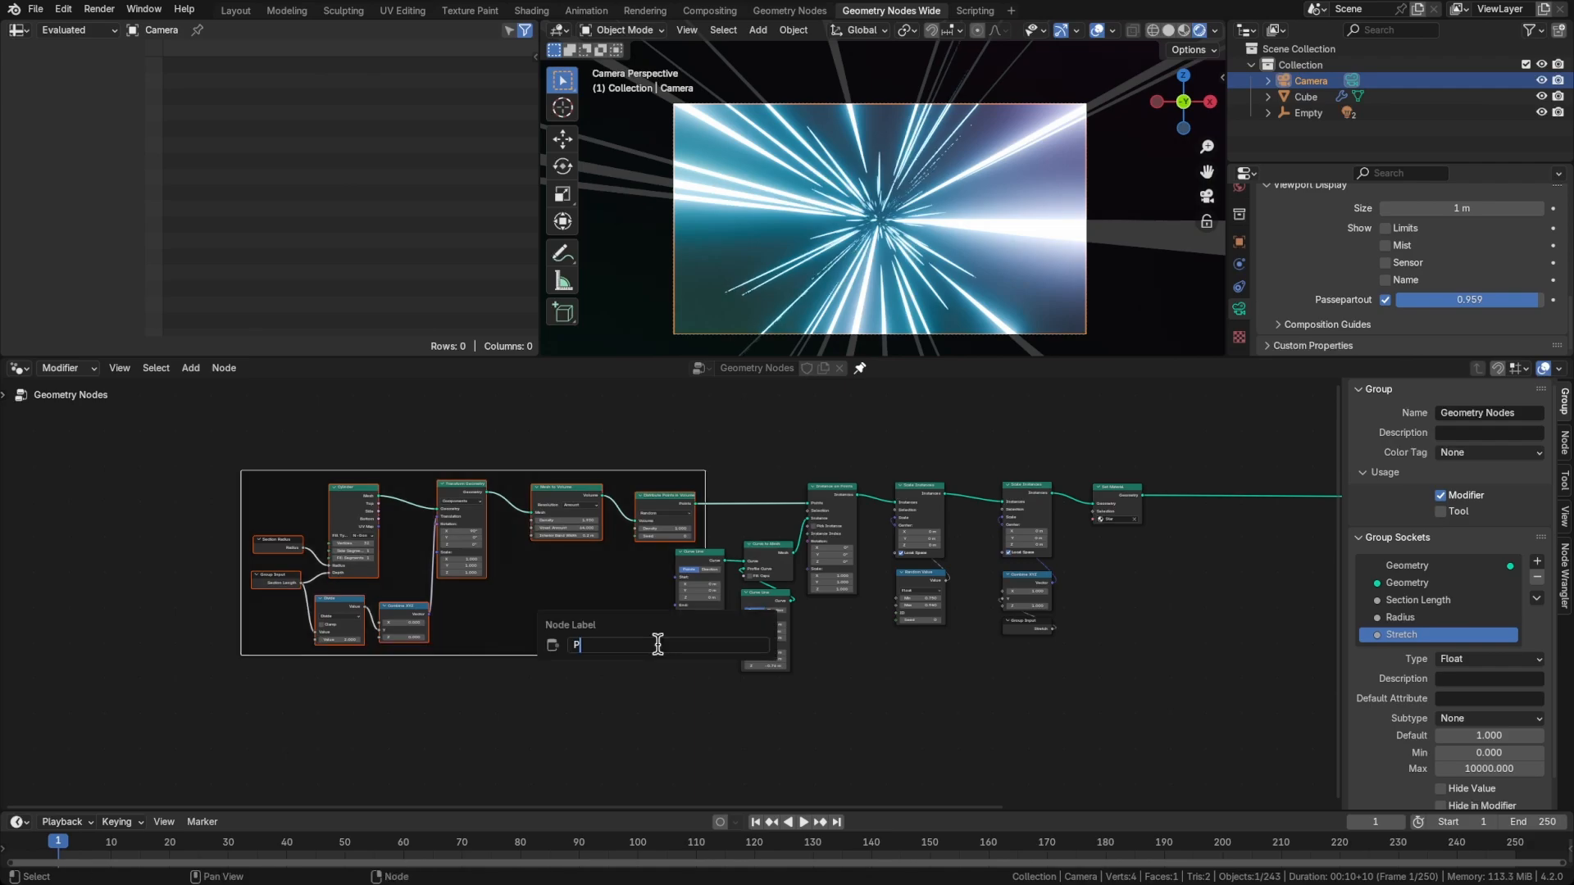
key(Return)
Join the curve, instancing, scaling and Set Material nodes in a second frame labelled Stars
drag(658, 644, 506, 619)
middle_drag(687, 626, 596, 623)
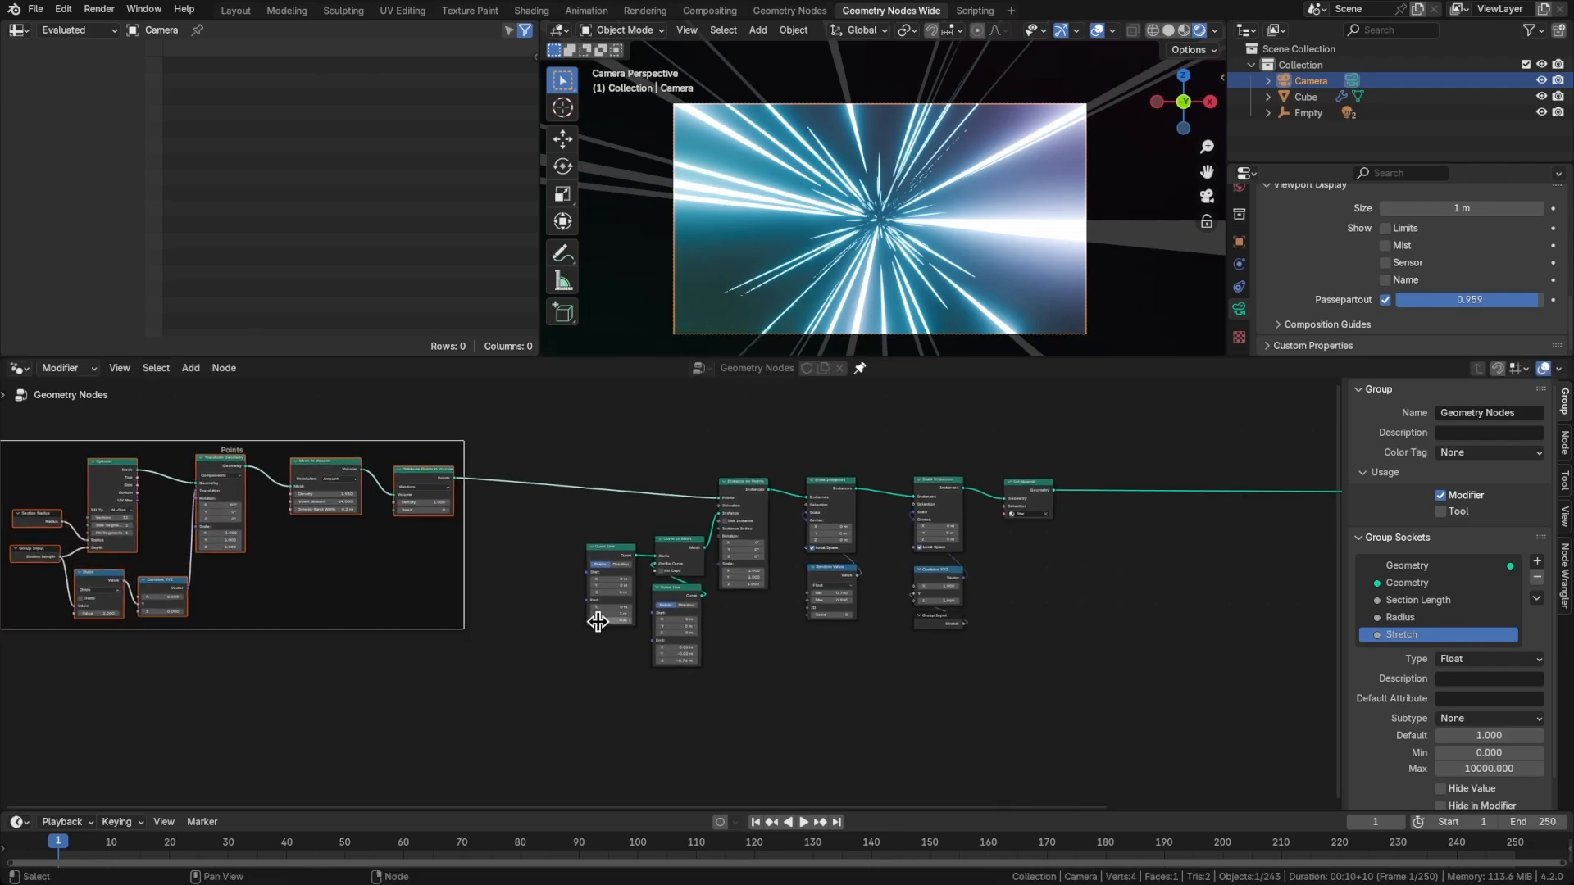
drag(537, 436, 1079, 687)
key(ctrl+j)
key(F2)
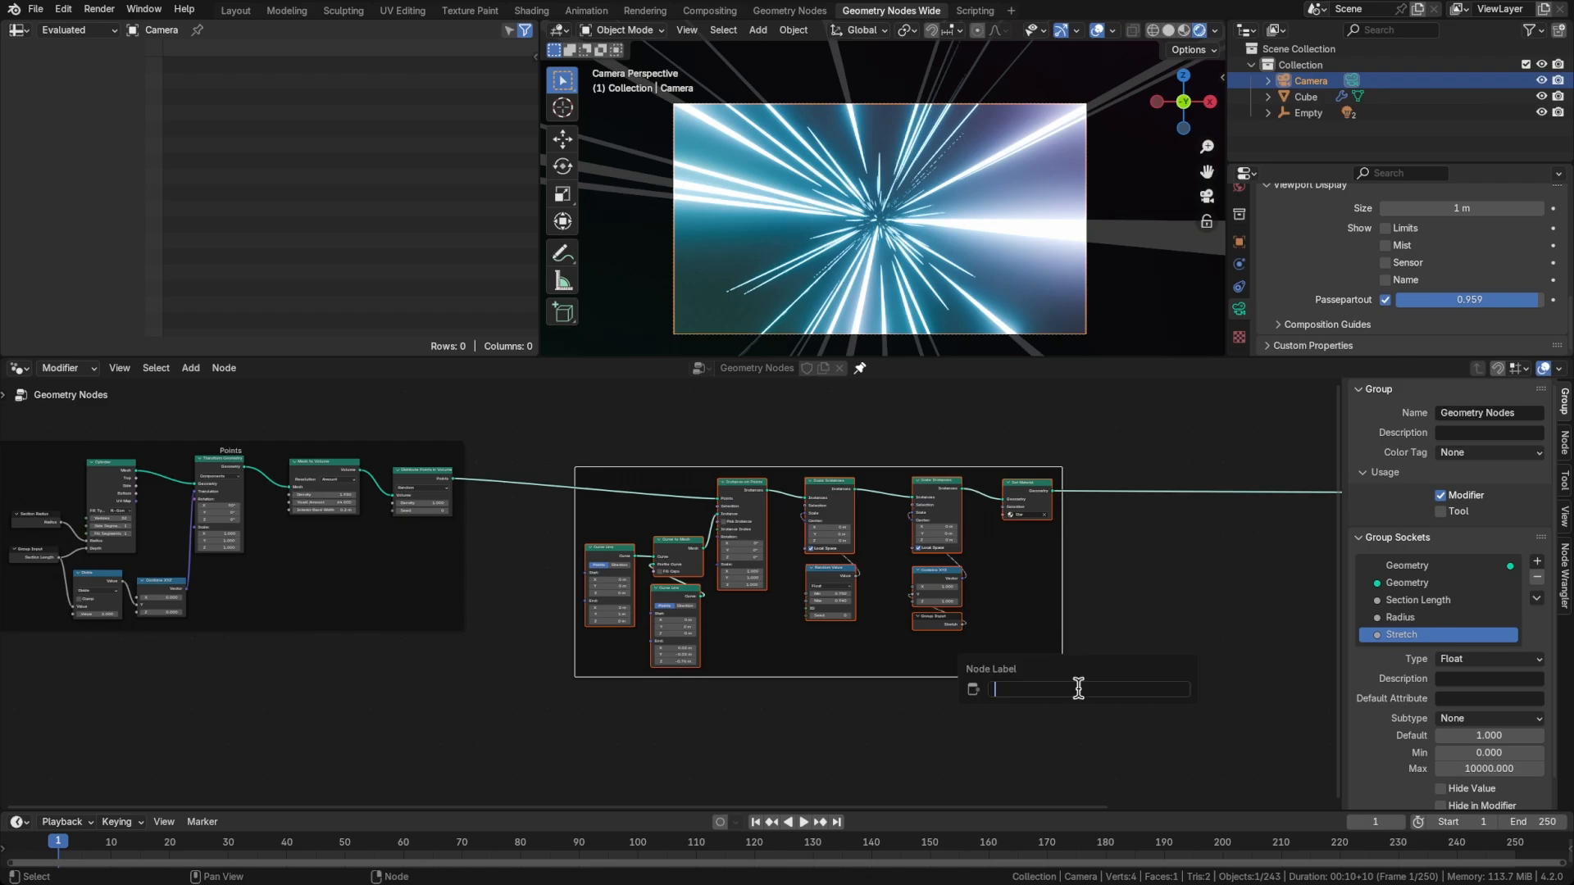
text(Stars)
key(Return)
Relabel the Stars frame with a new name beginning with Star
key(F2)
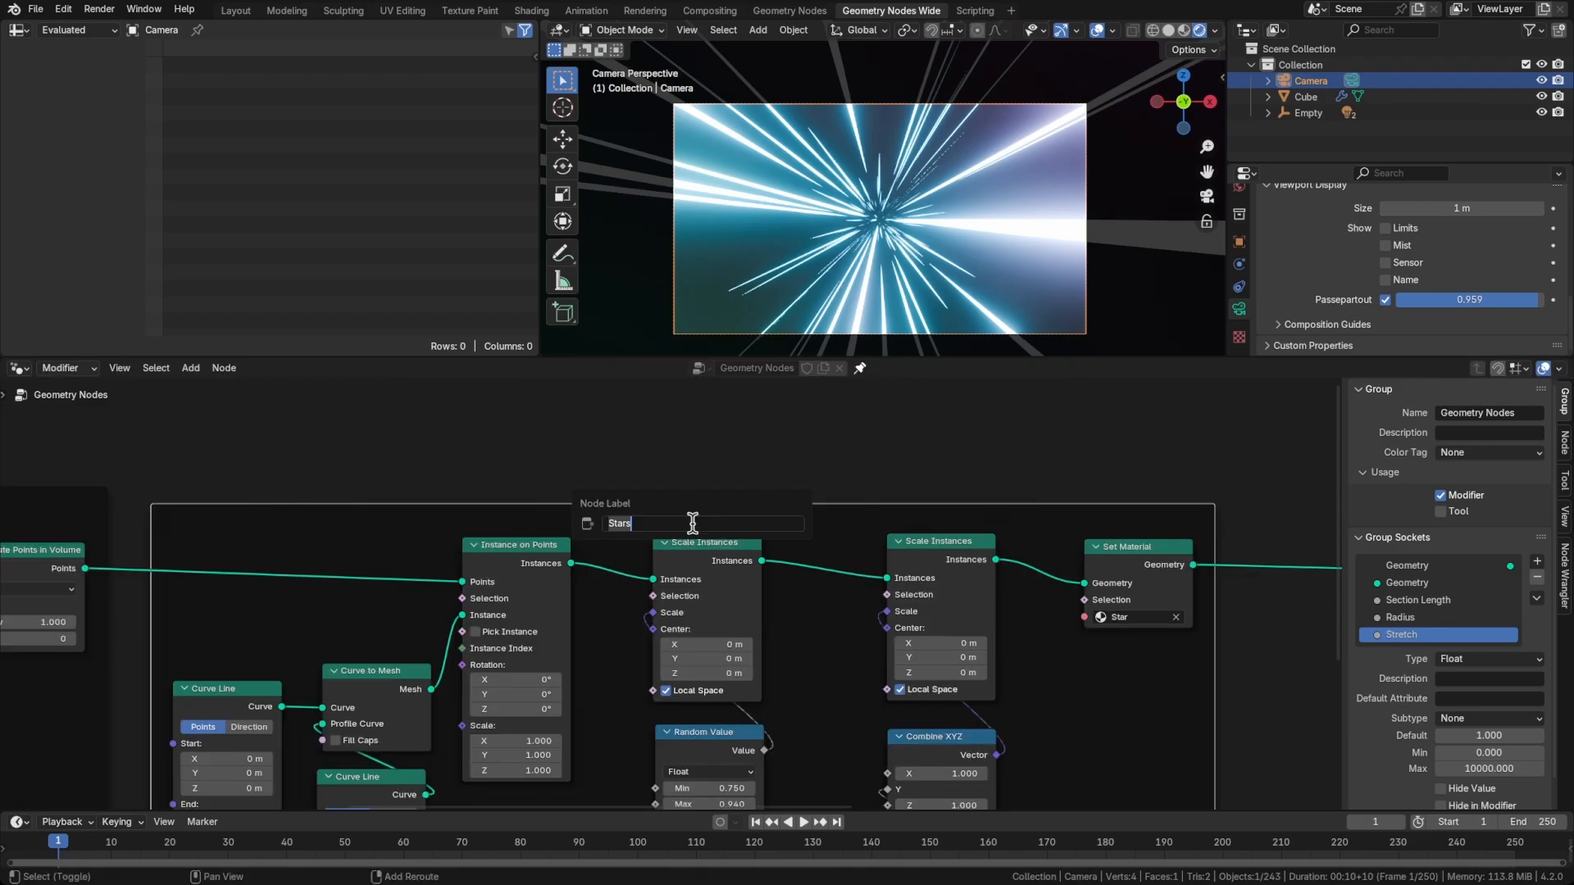
text(Star)
key(Return)
Insert a Transform Geometry node between Set Material and Group Output
scroll(754, 544, down, 6)
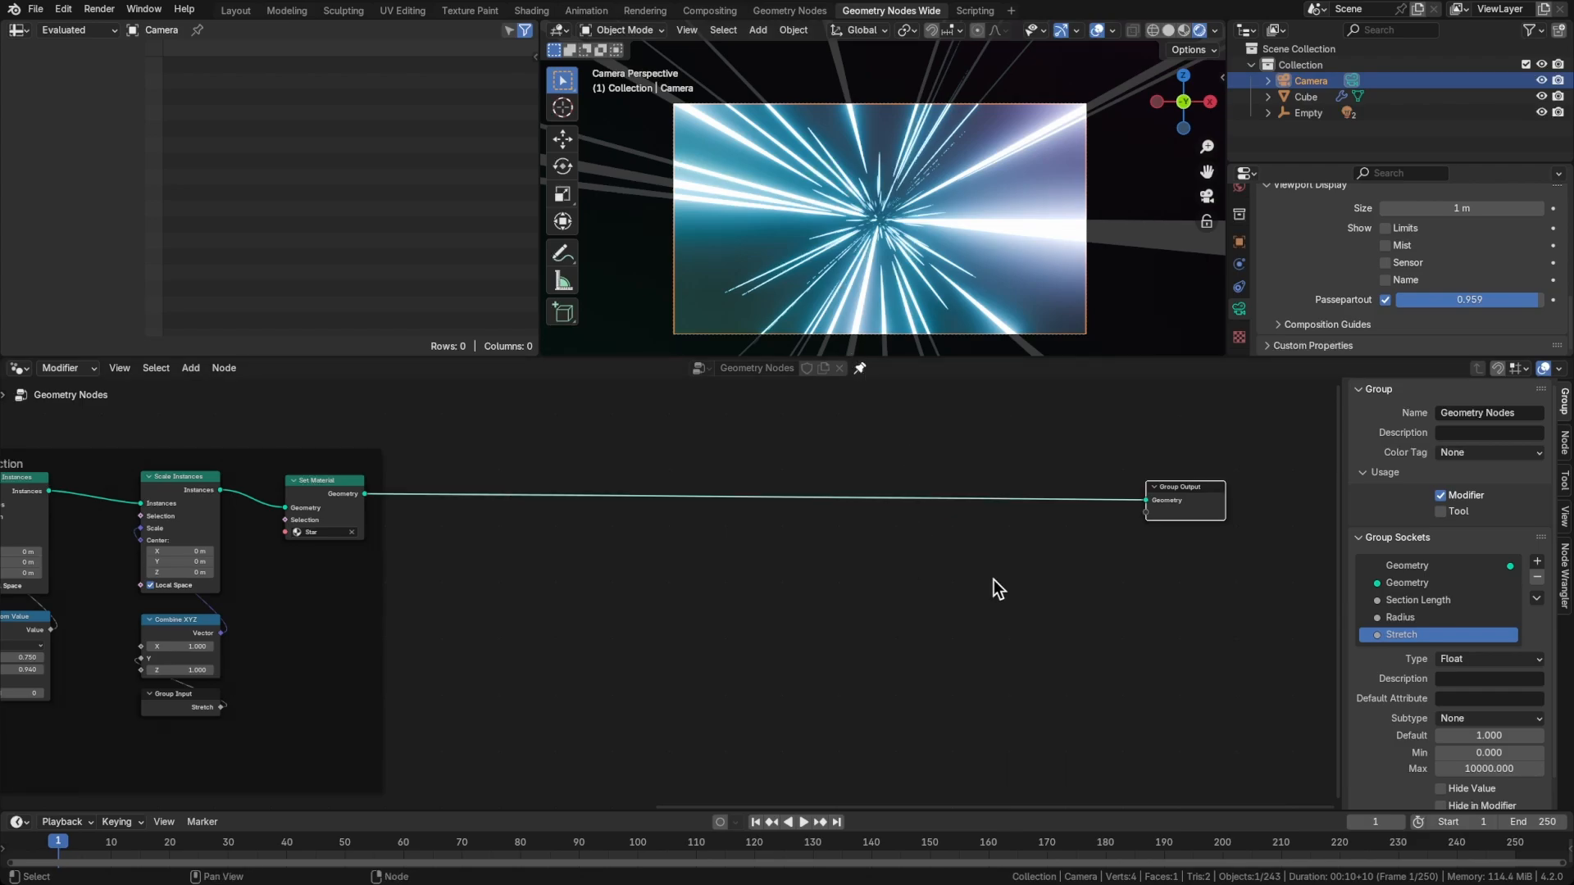
click(937, 582)
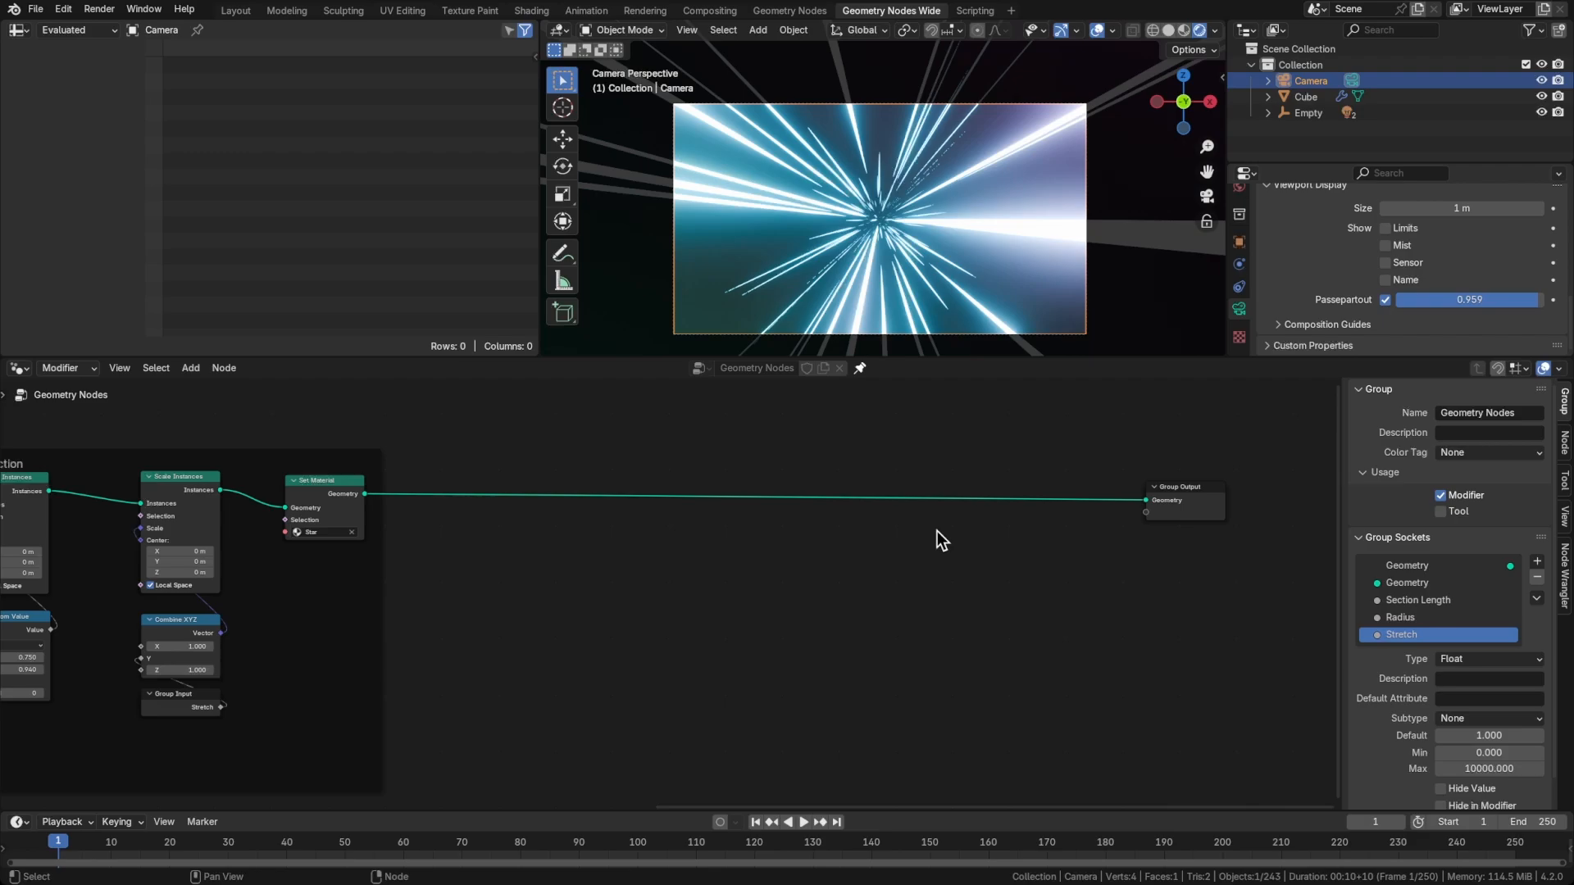
key(shift+a)
text(trans)
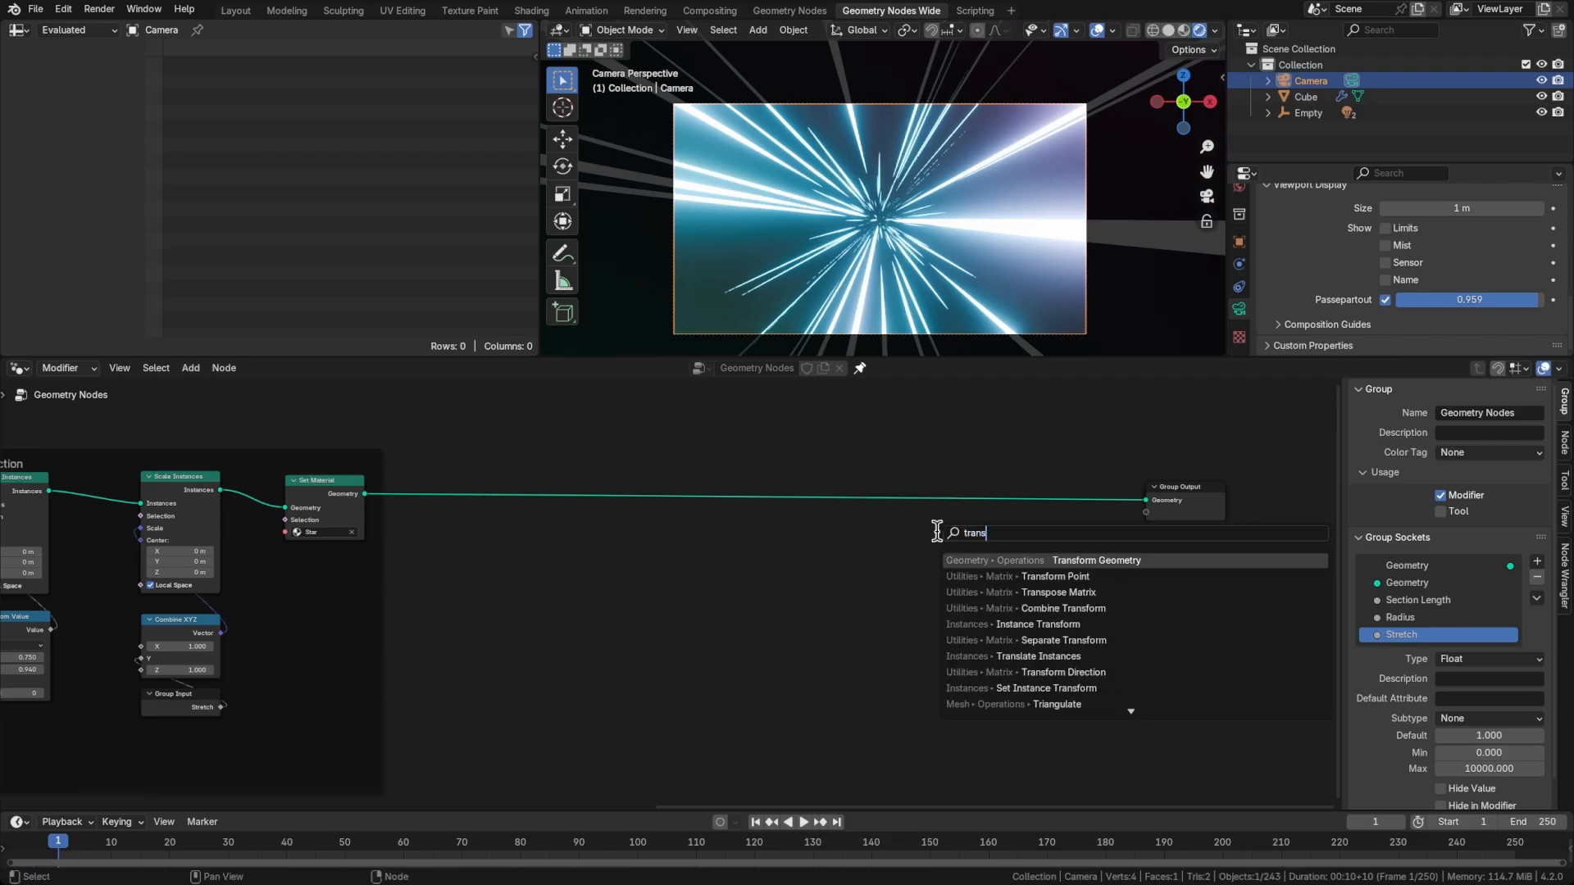
key(Return)
click(970, 469)
scroll(956, 577, up, 2)
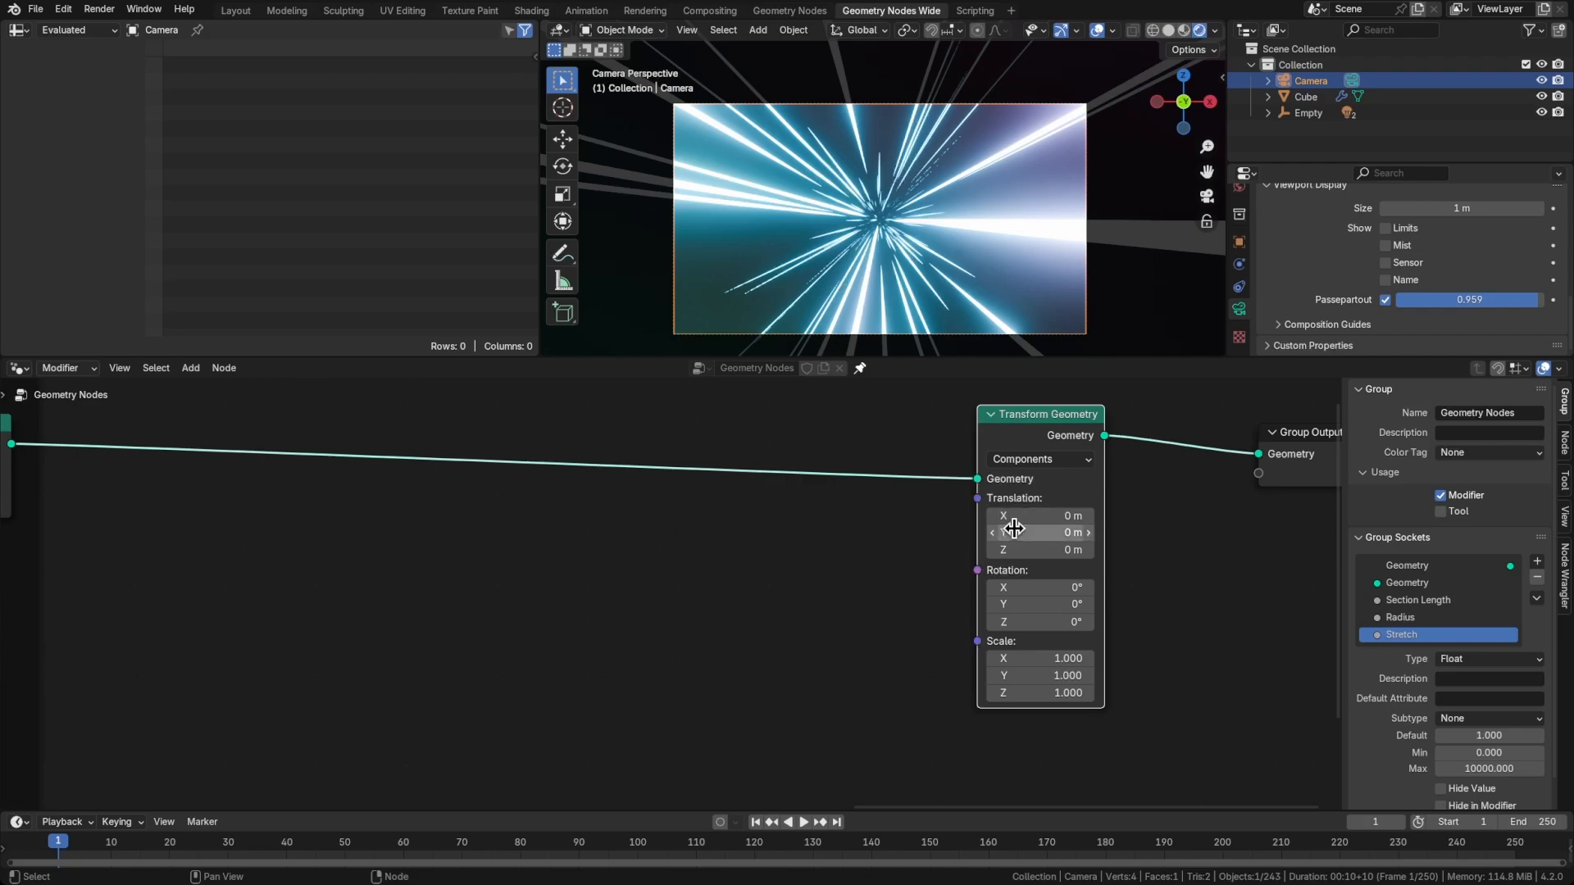
Set the current frame of the timeline to 0
mouse_move(1058, 532)
mouse_down()
mouse_move(688, 532)
mouse_move(1110, 532)
mouse_up()
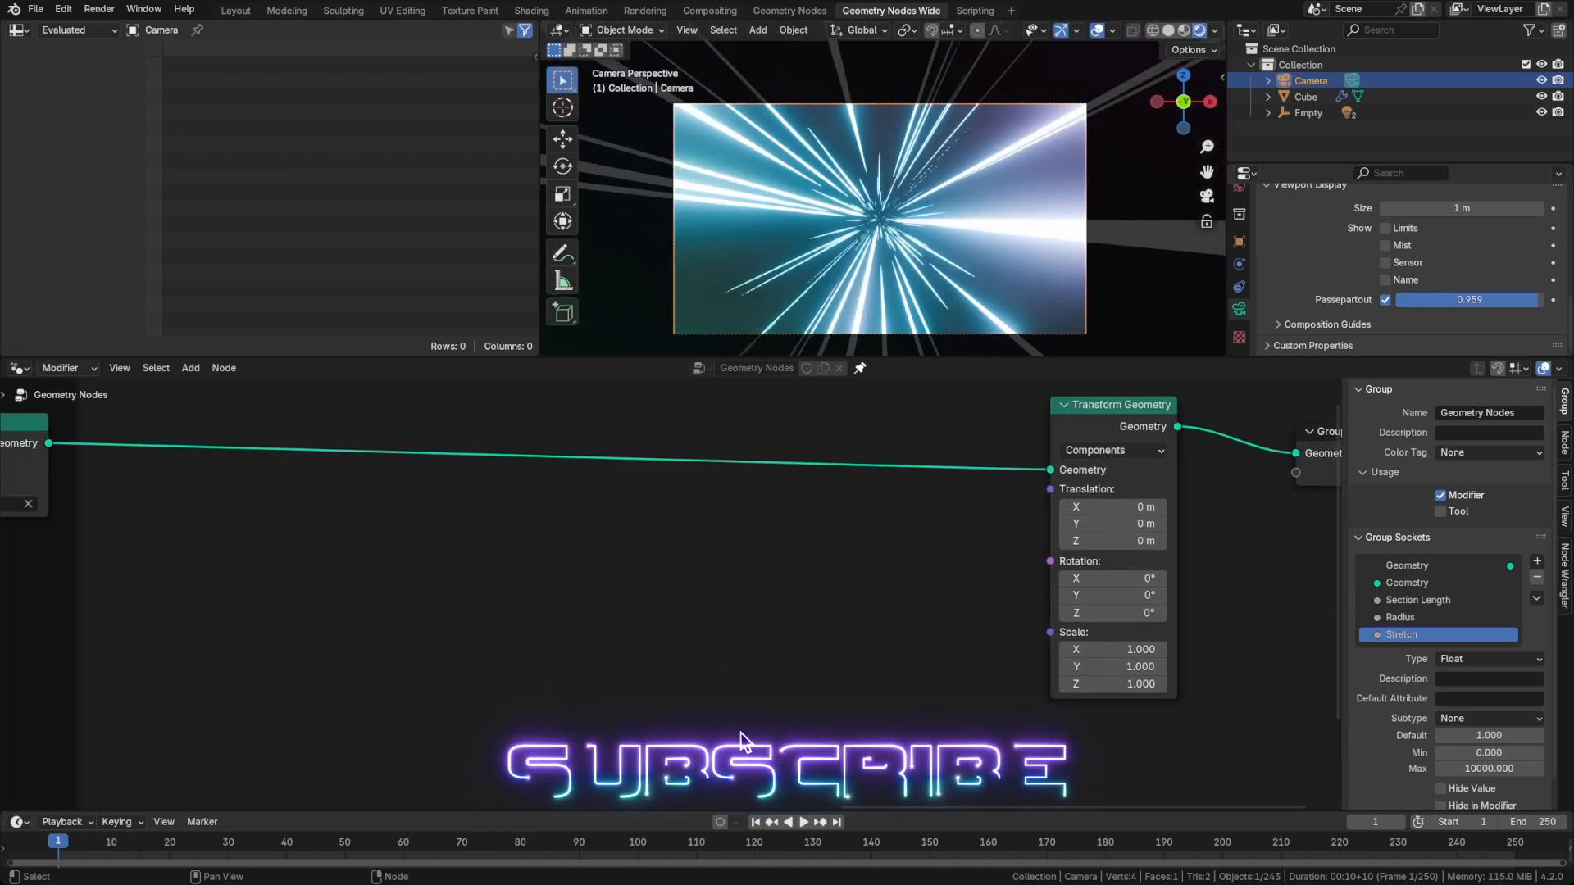
key(space)
key(Escape)
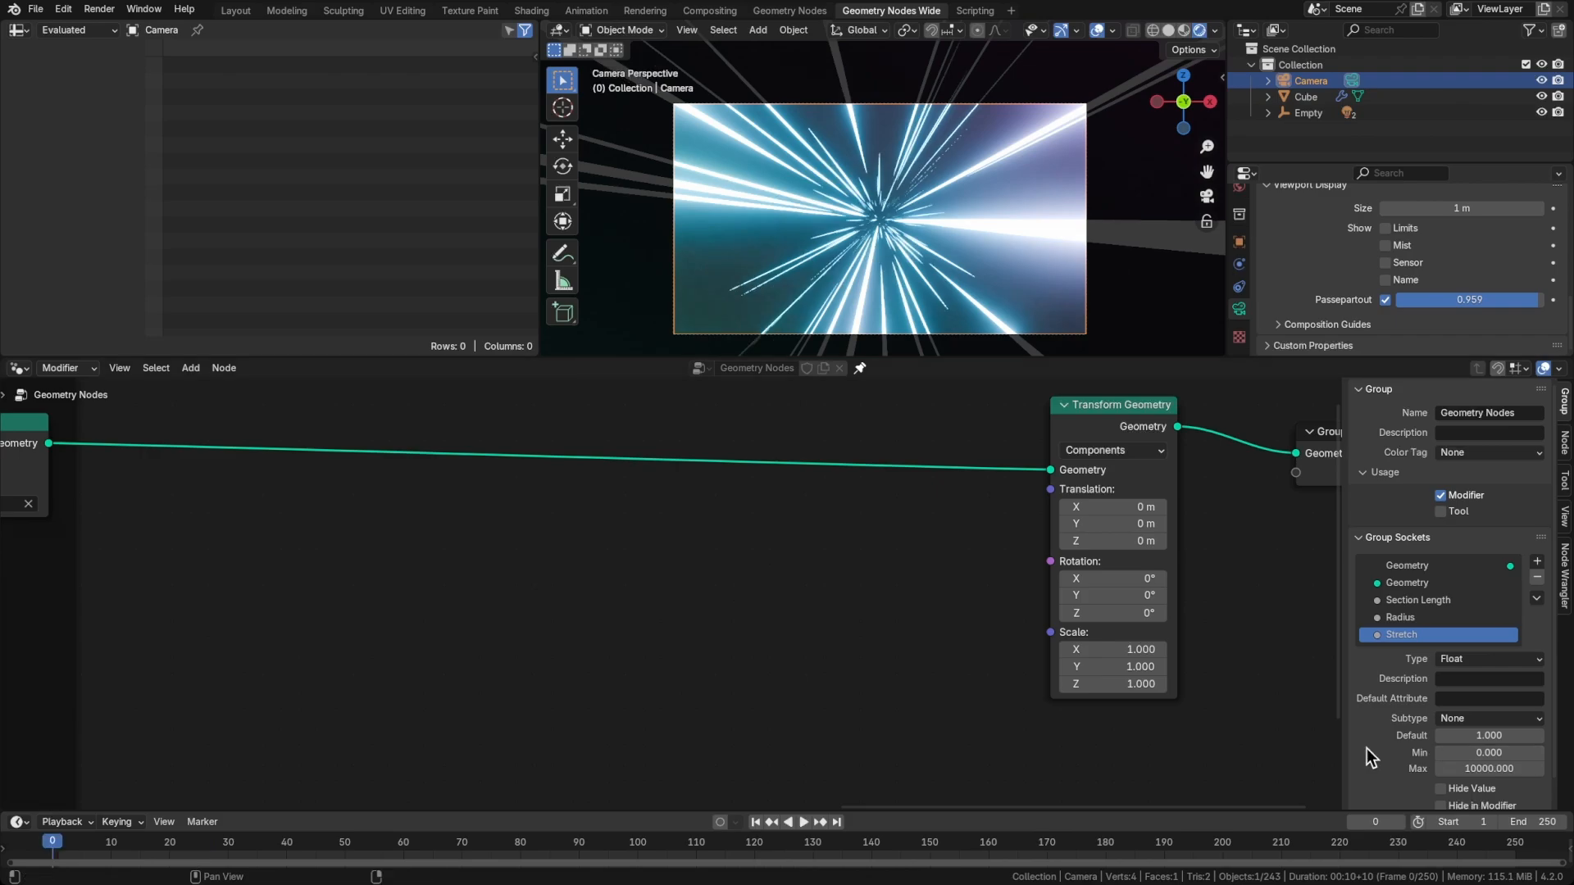
middle_drag(849, 640, 878, 613)
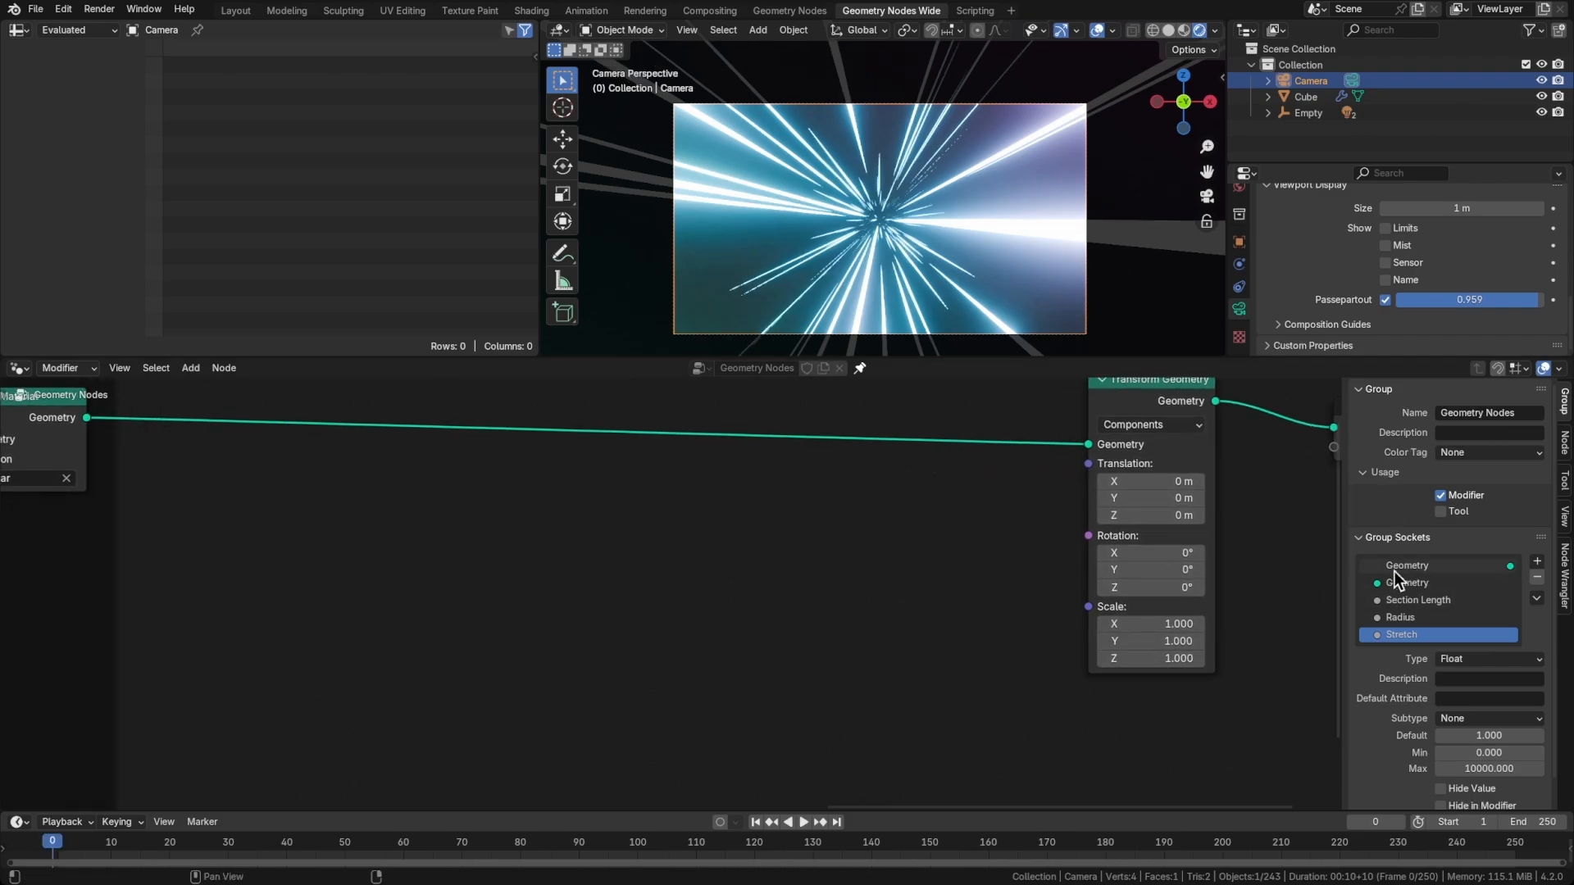
Bring up the Cube's Geometry Nodes modifier settings, leave nothing selected and save the file
click(1340, 96)
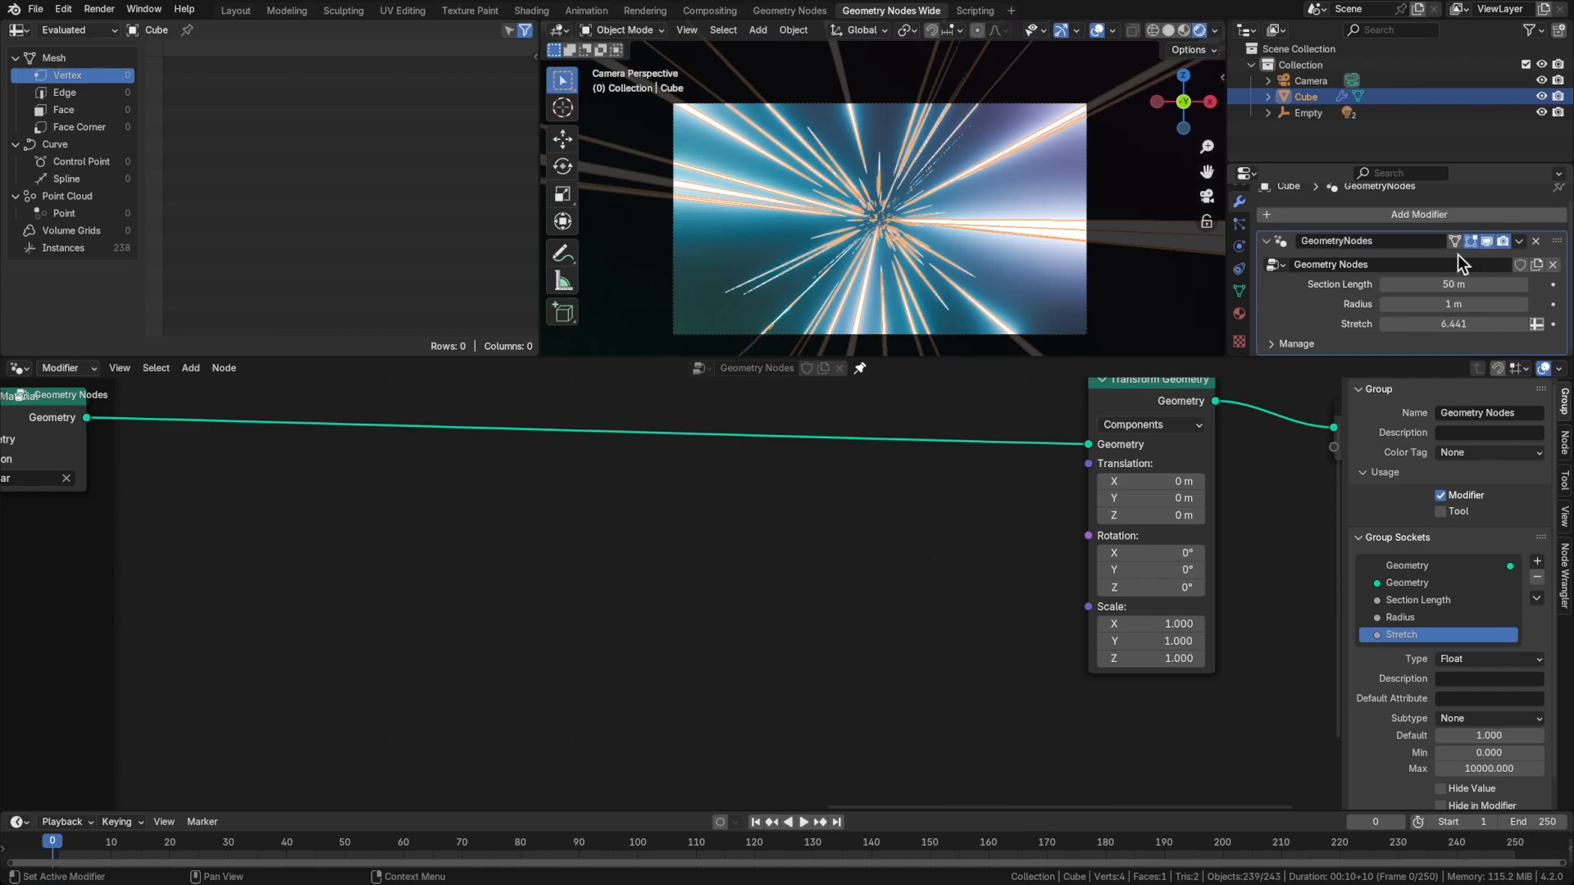
key(alt+a)
key(ctrl+s)
Set the scene's output frame rate to 30 fps
middle_drag(1030, 628, 999, 621)
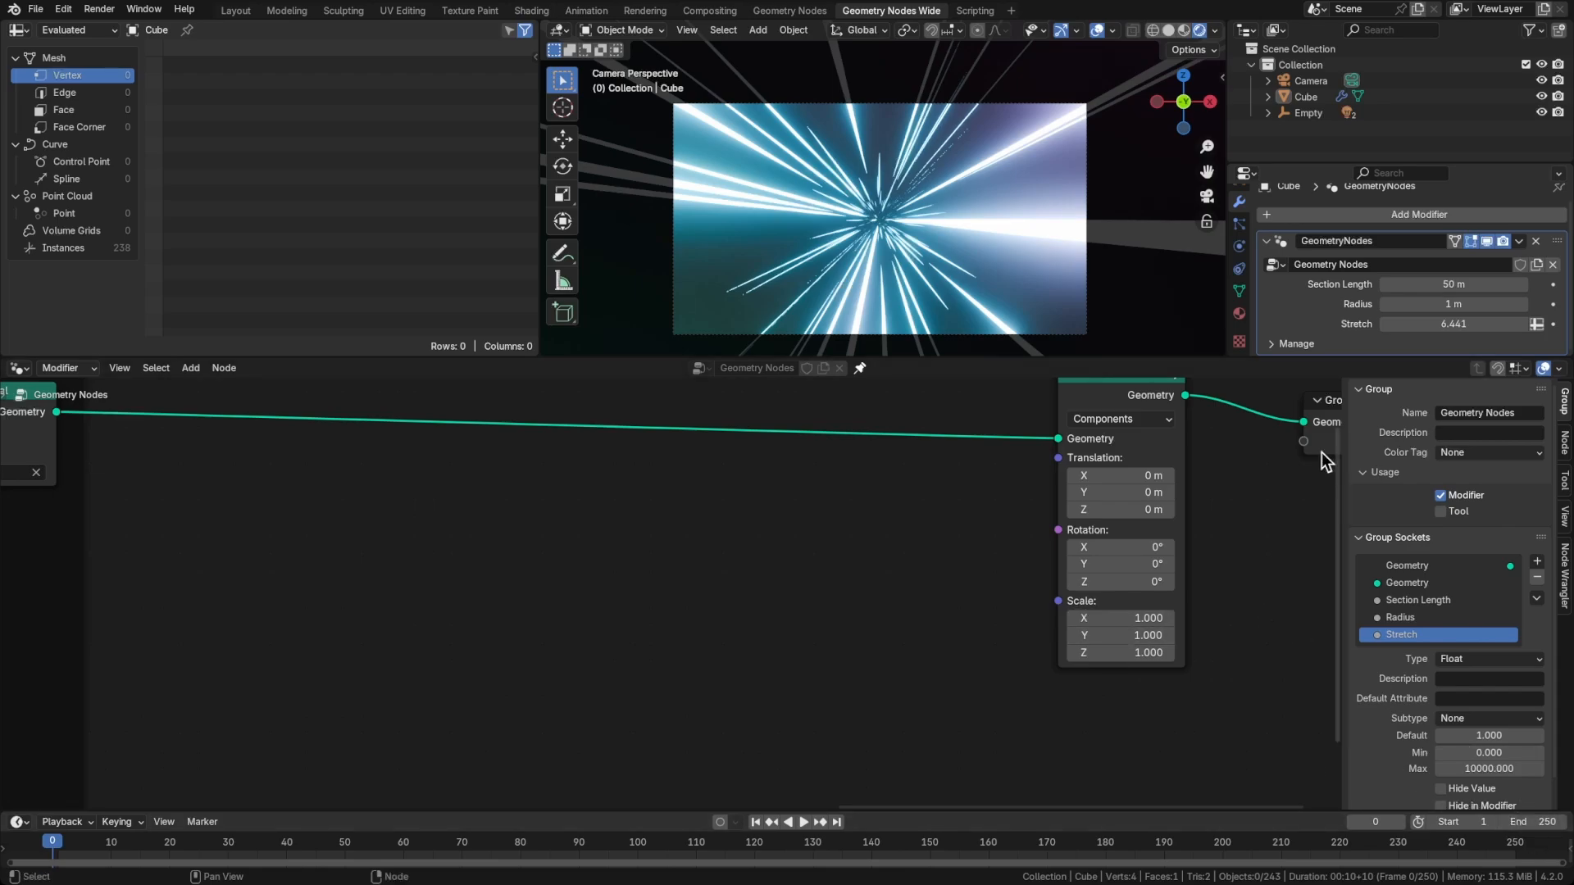
scroll(1239, 270, up, 5)
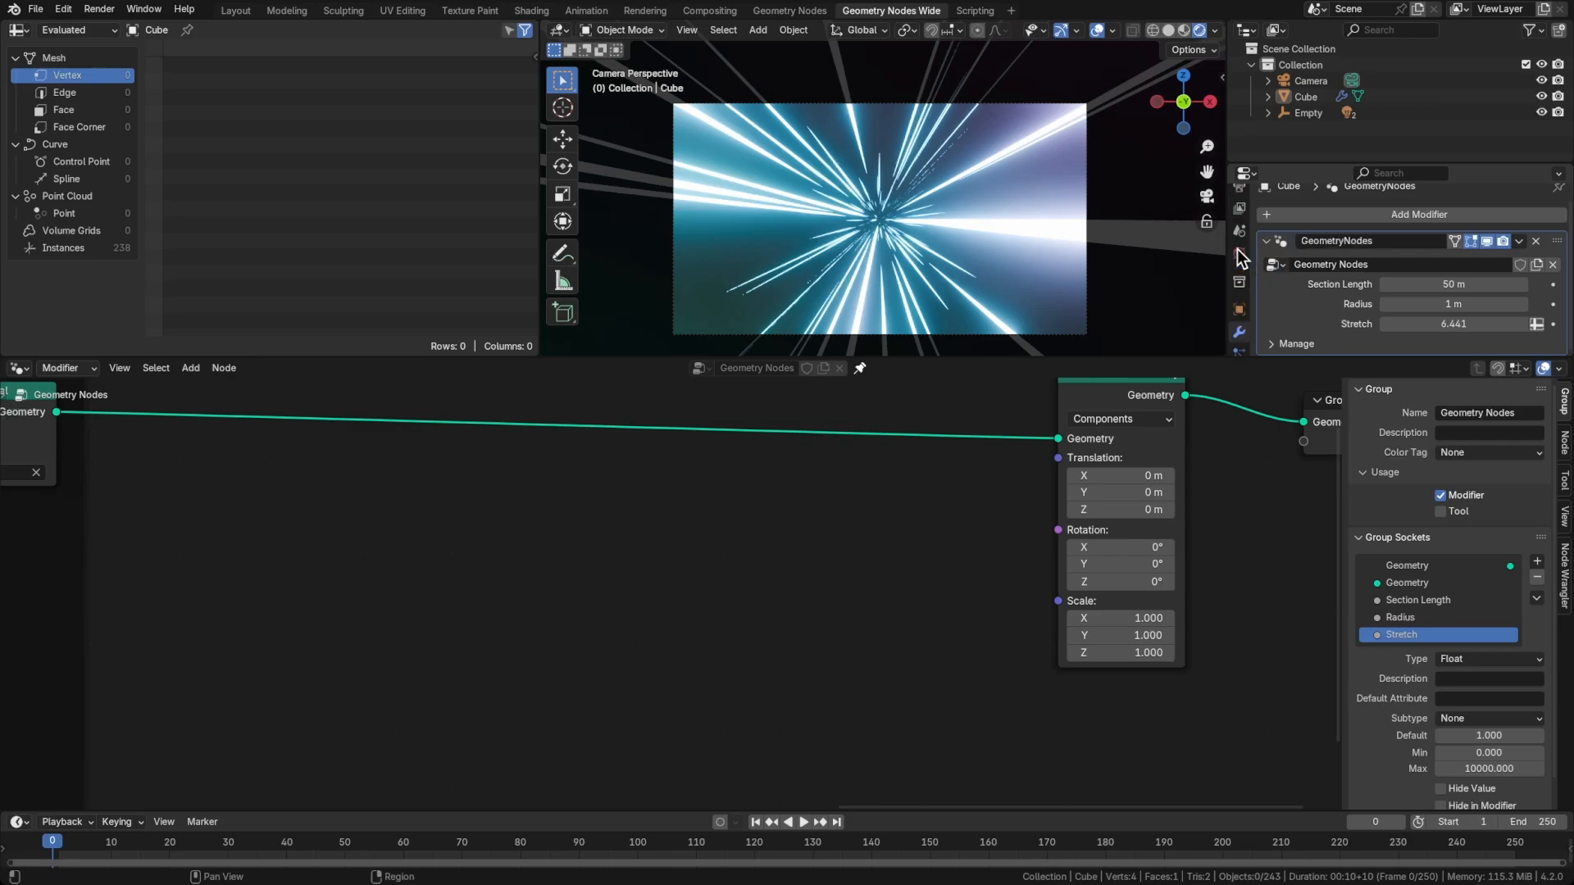
click(1239, 257)
scroll(1311, 279, down, 3)
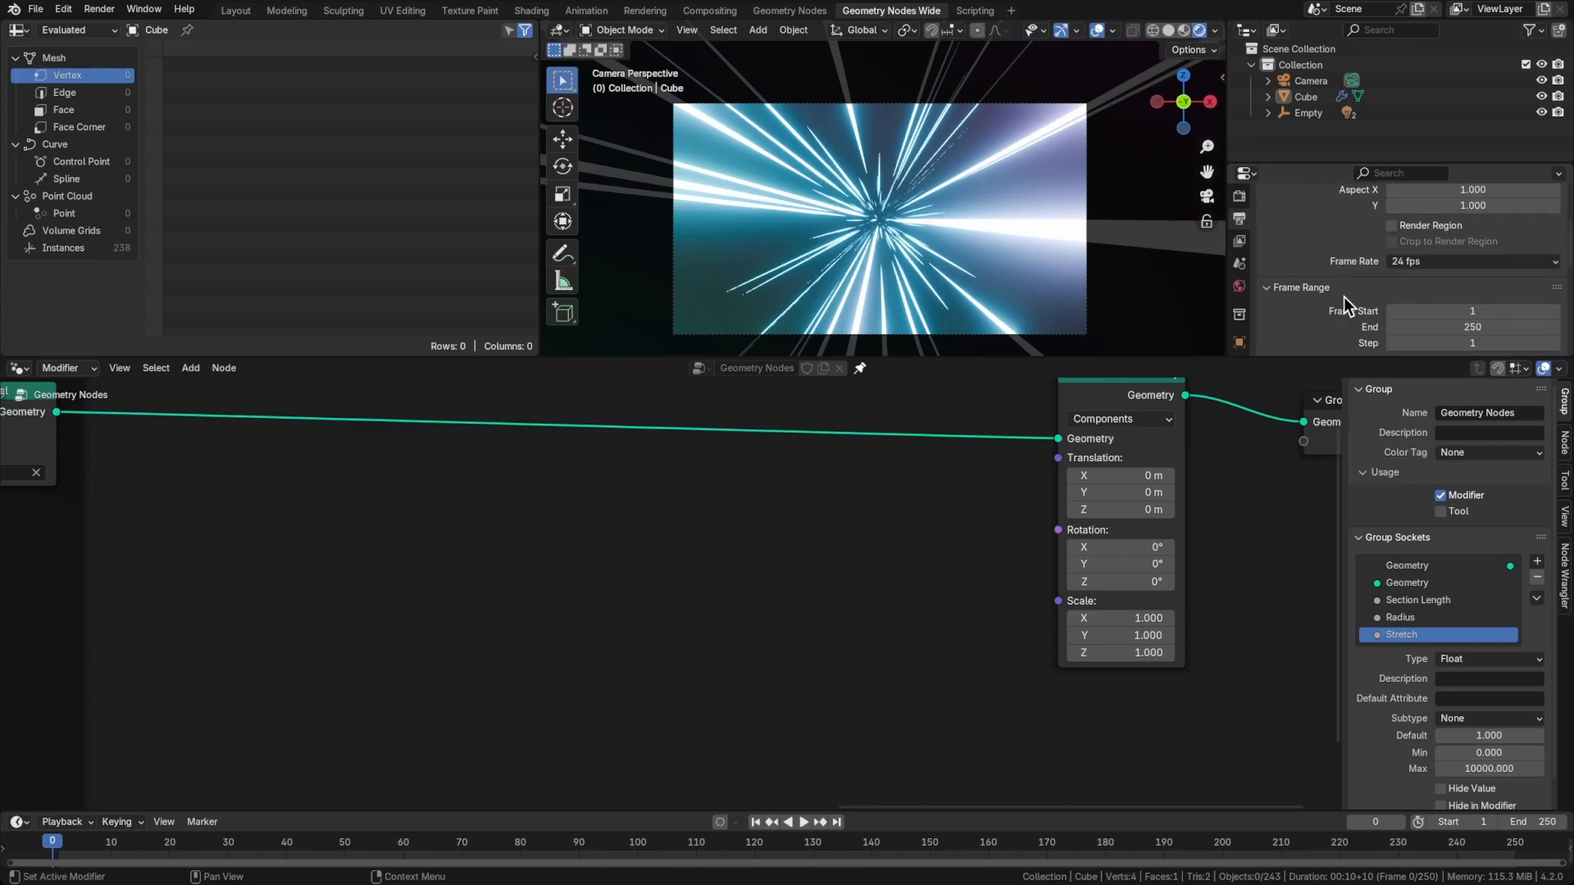
click(1421, 261)
click(1426, 342)
middle_drag(1219, 694, 1191, 690)
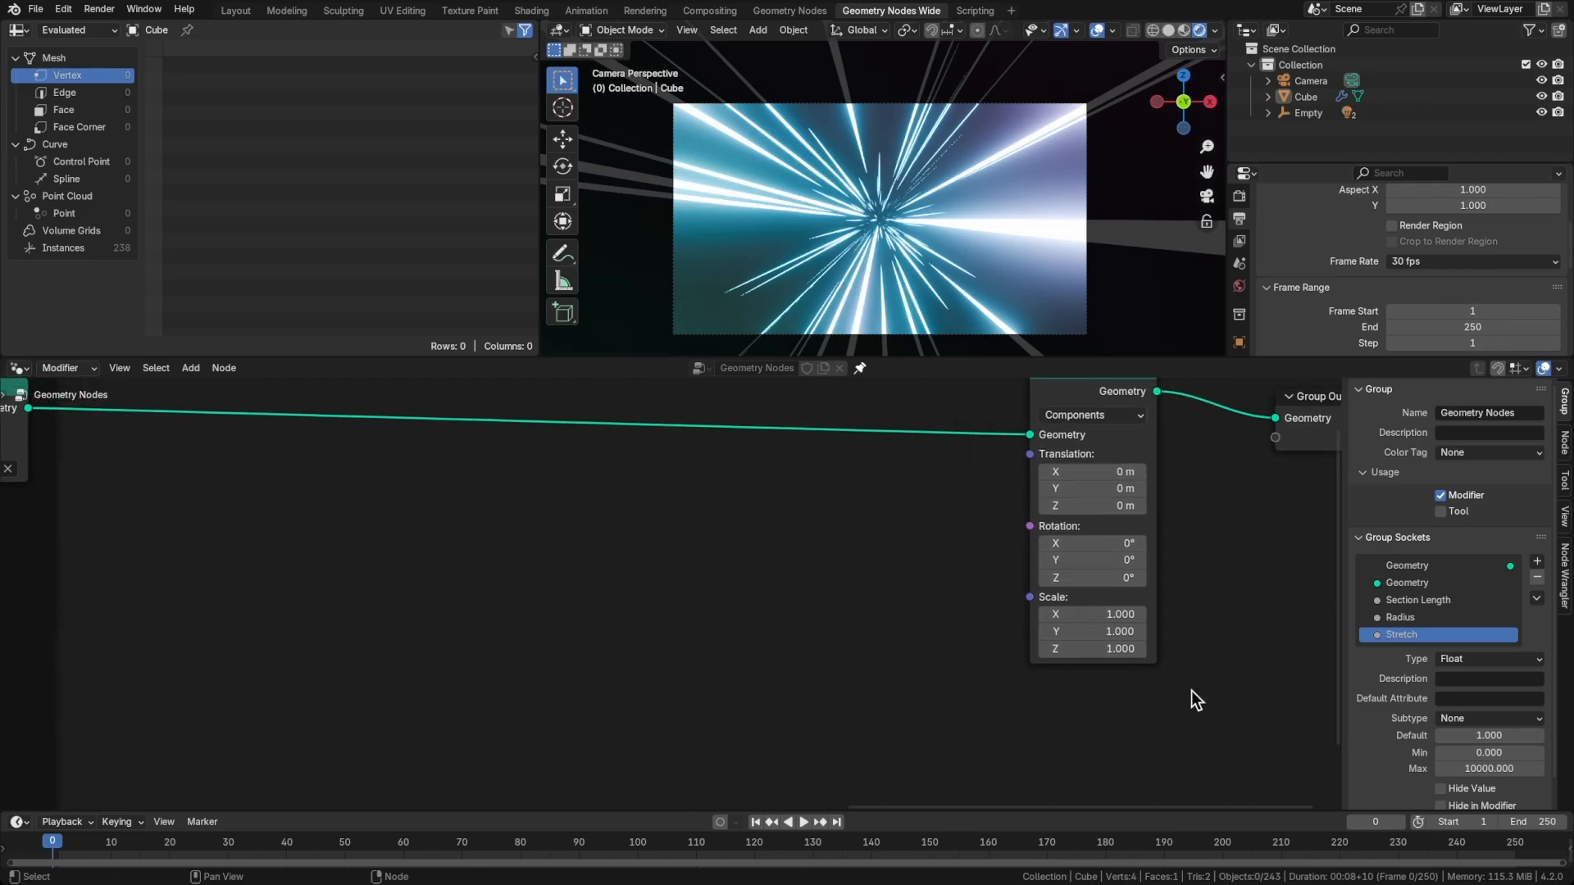
right_click(1531, 822)
click(1516, 829)
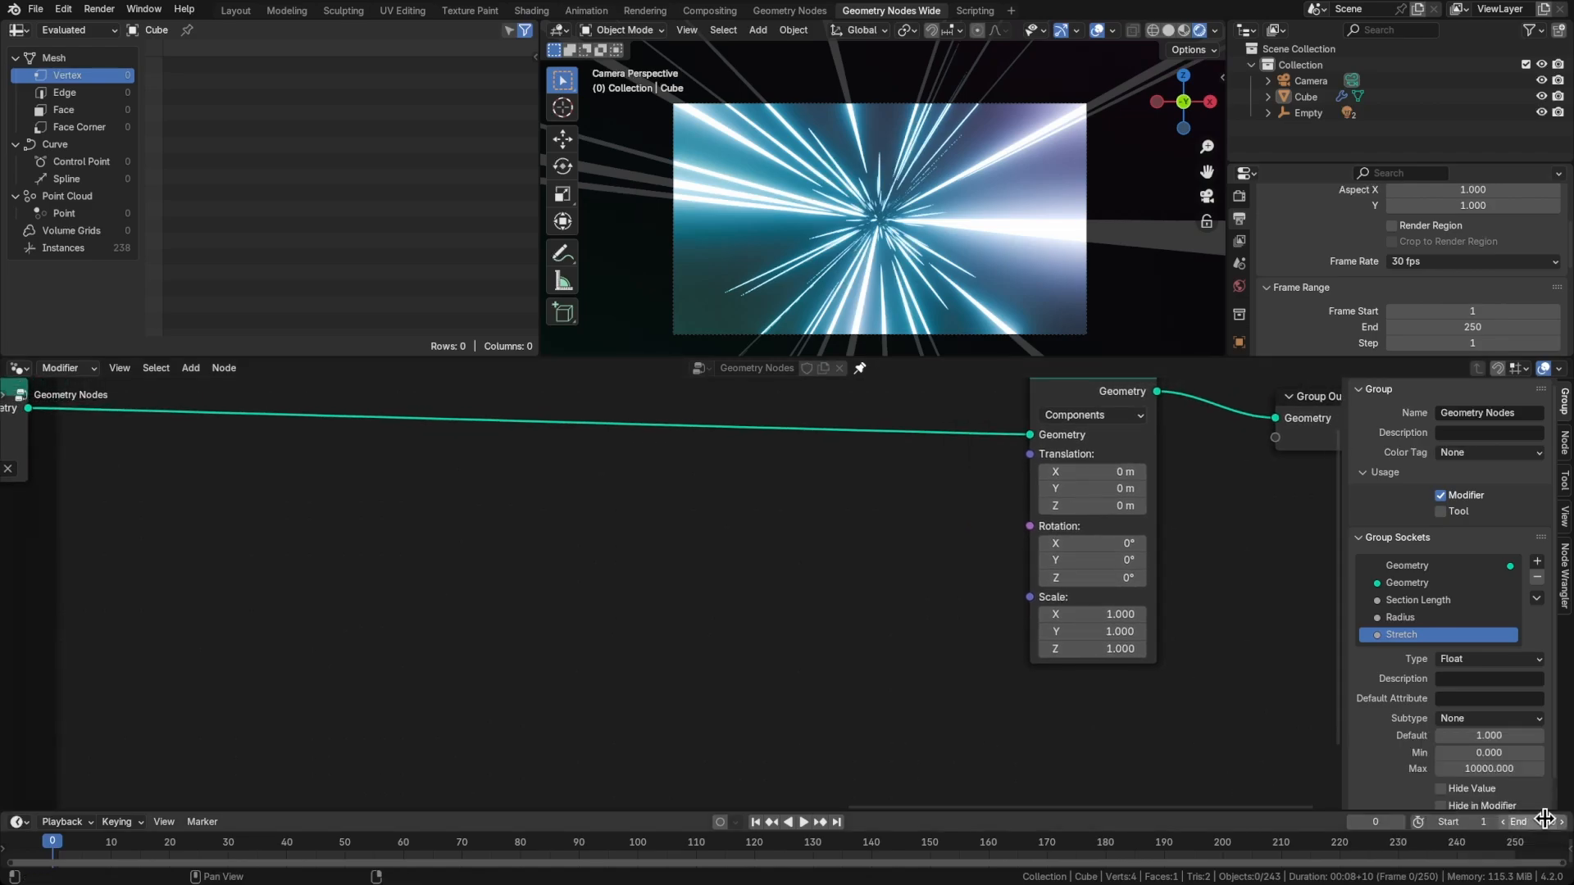
right_click(1532, 822)
click(1530, 812)
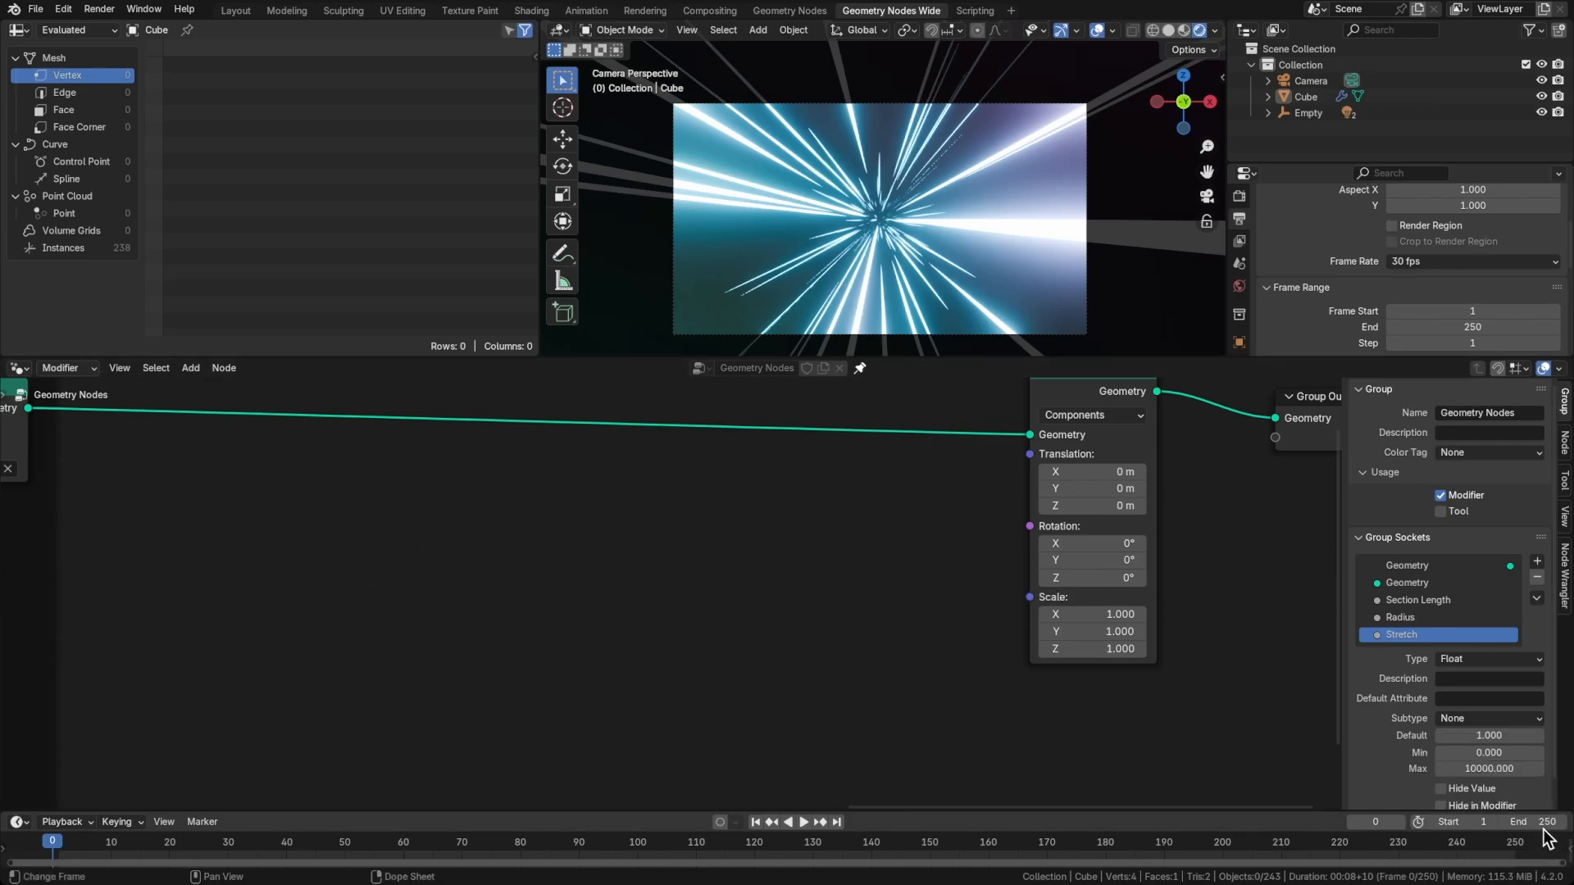
Set the animation's end frame to 150
double_click(1531, 822)
text(150)
key(Return)
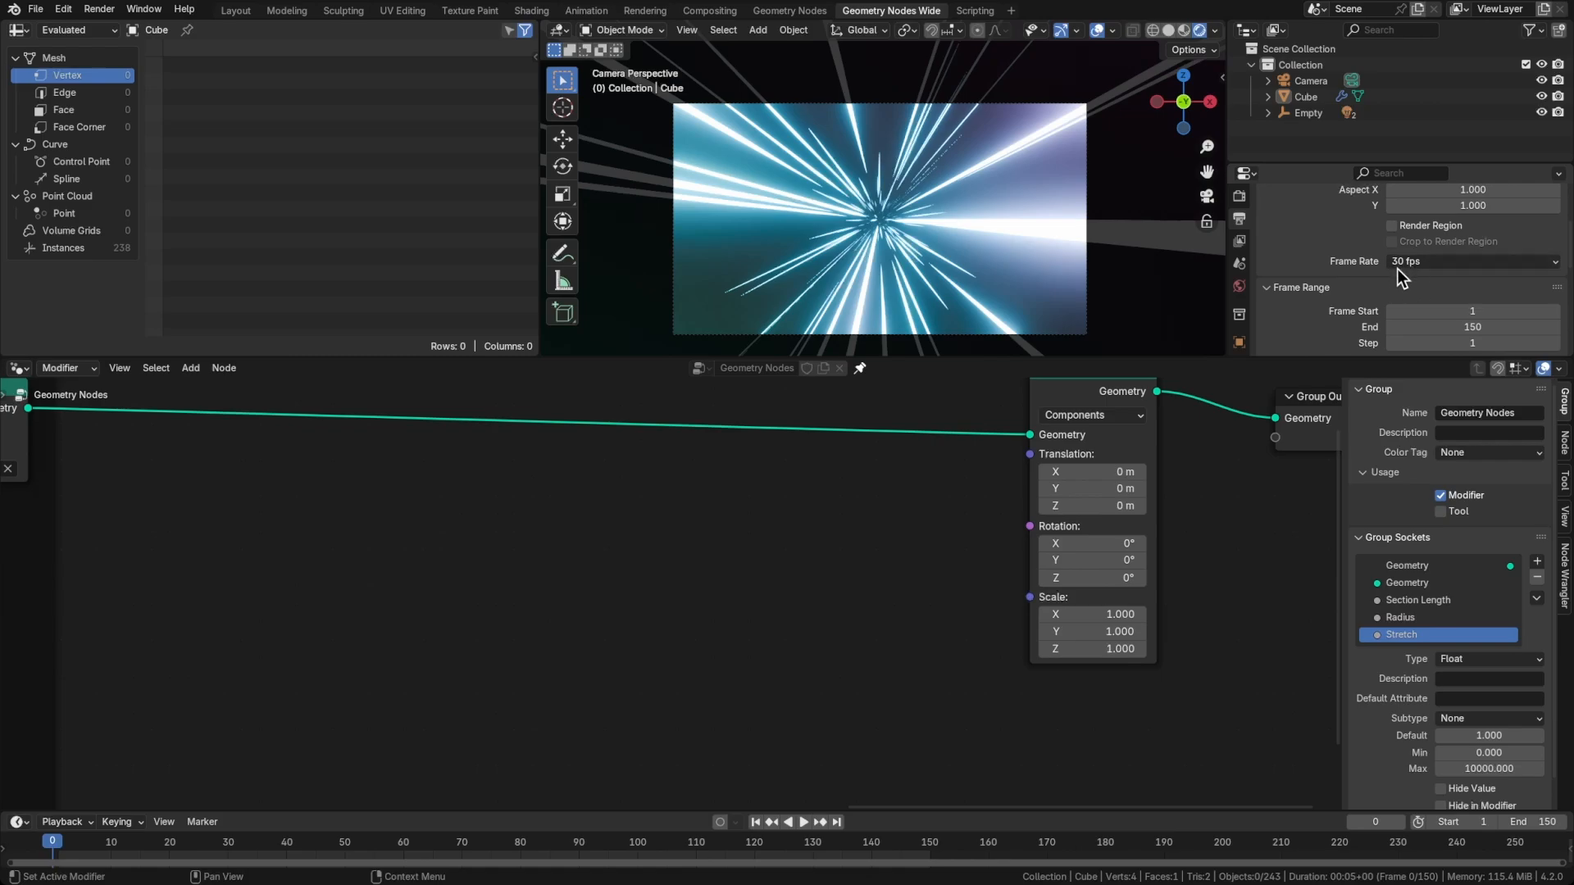
Copy the scene's end frame as a new driver and paste it onto the value of a new Integer node
right_click(1529, 821)
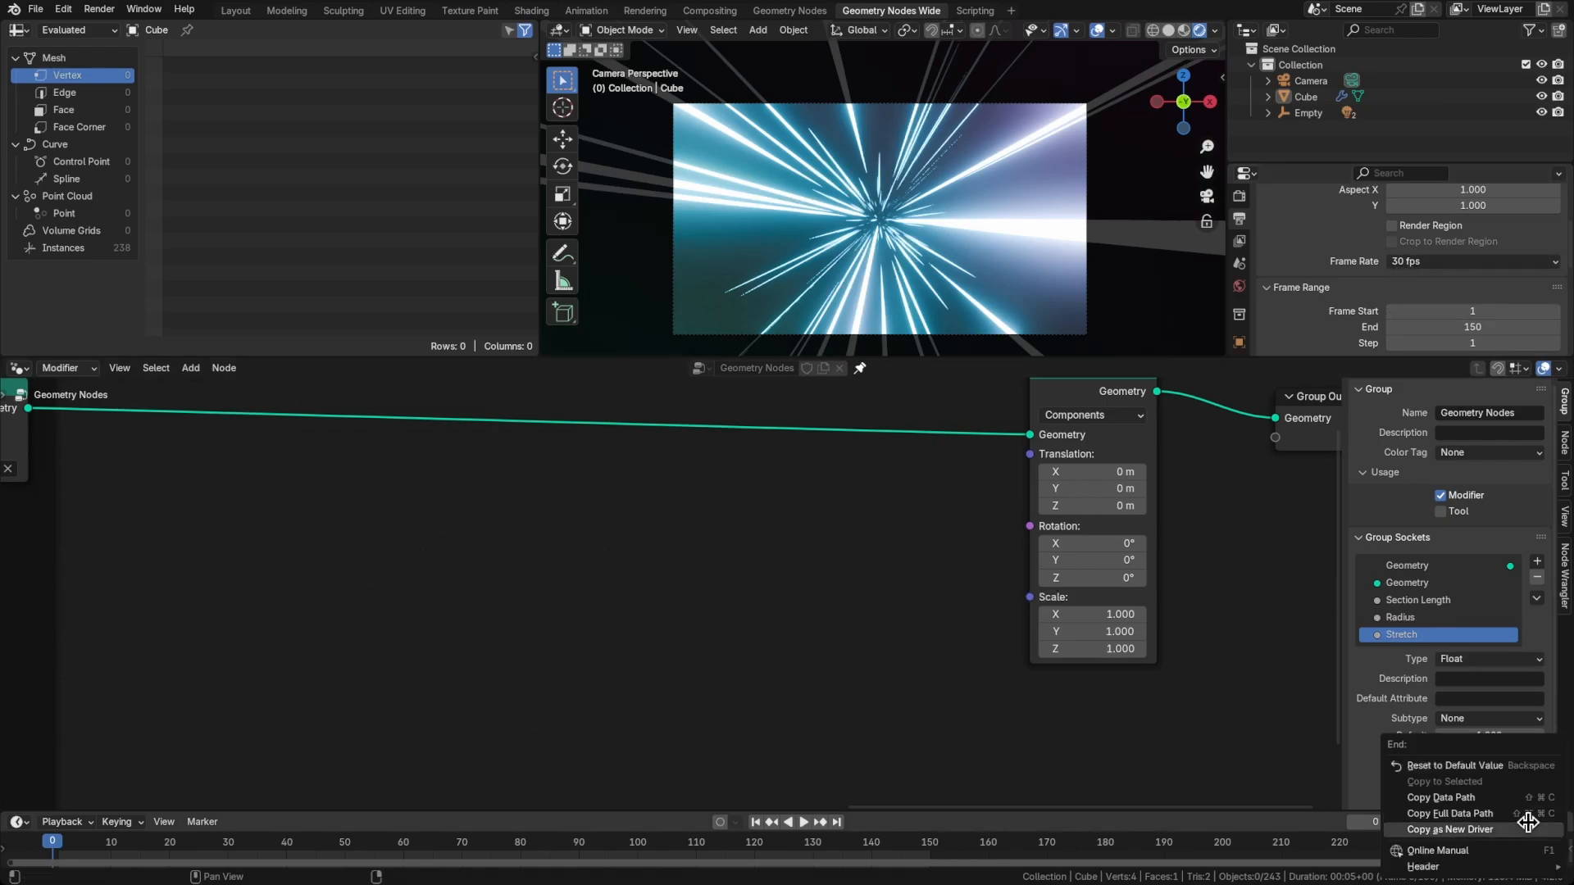
click(1520, 829)
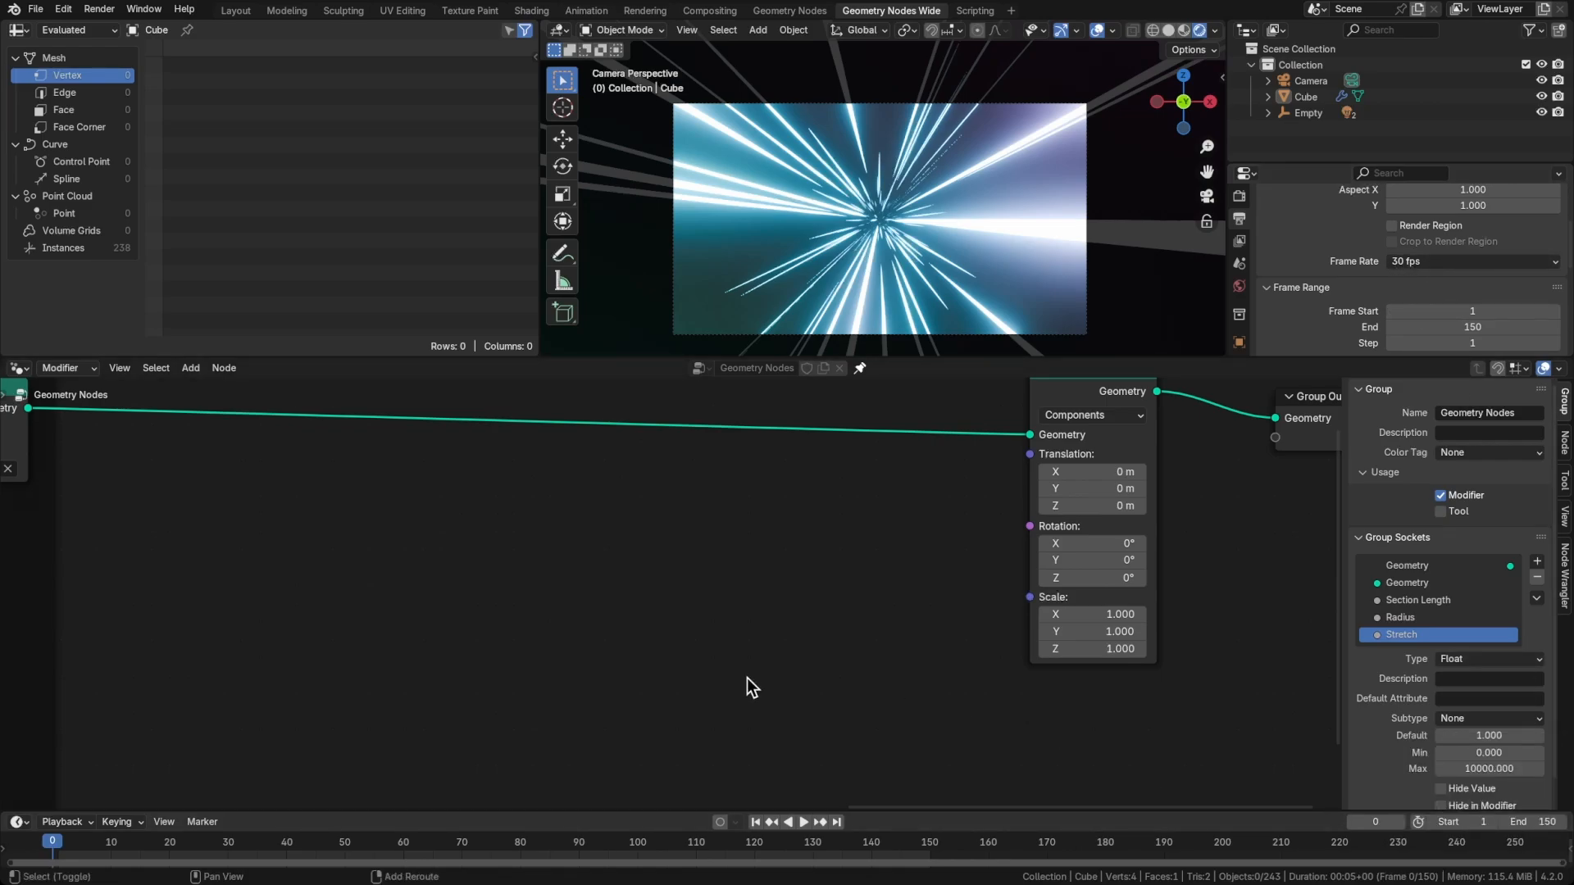
key(shift+a)
text(value)
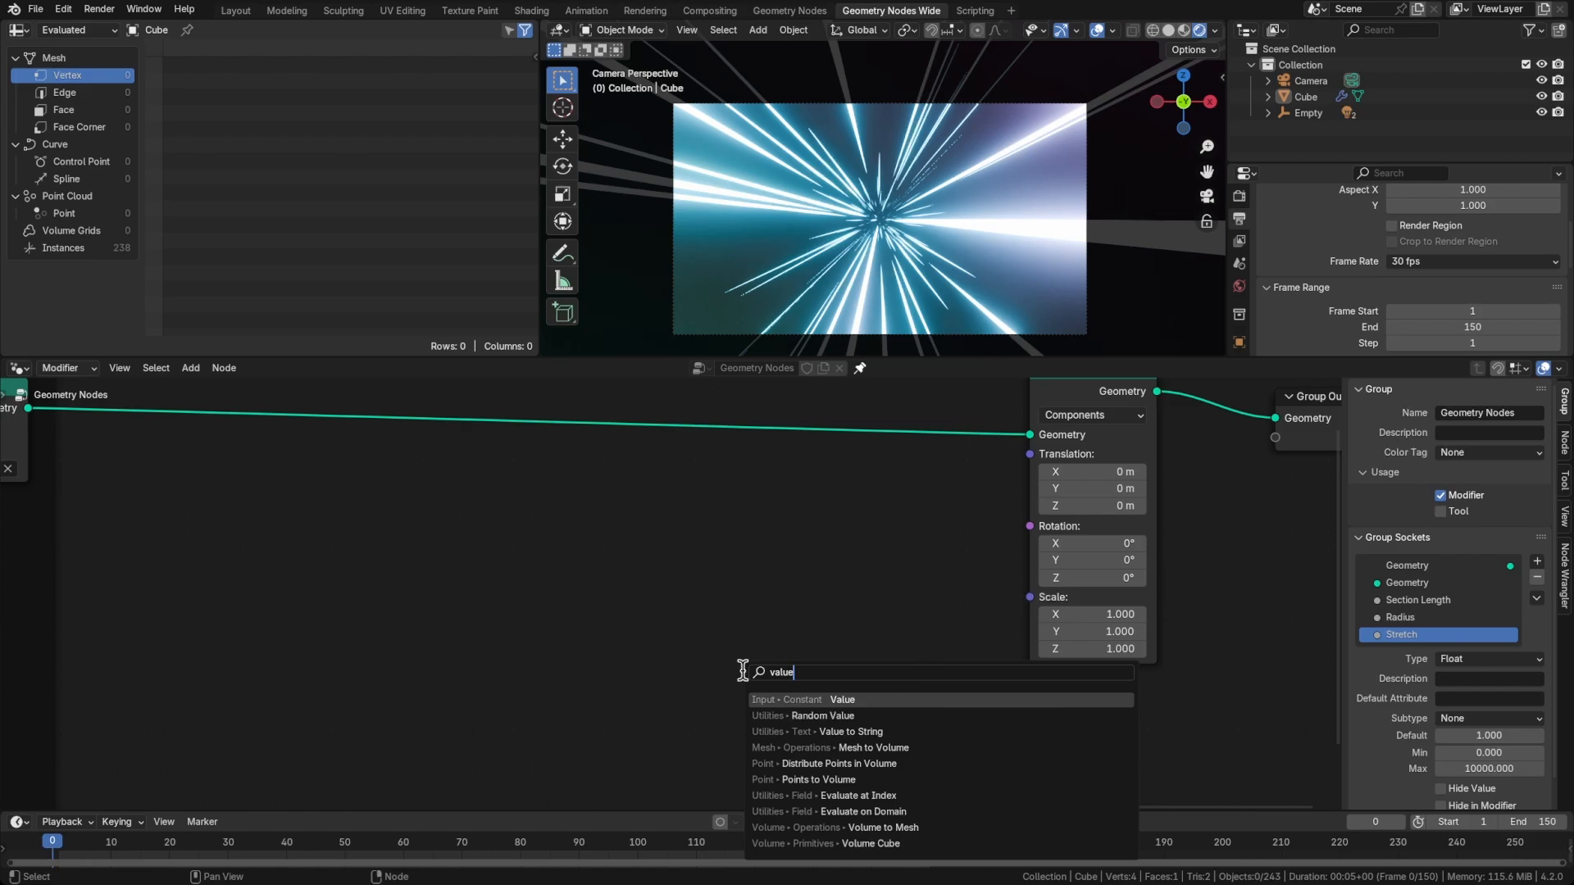
text(integ)
key(Return)
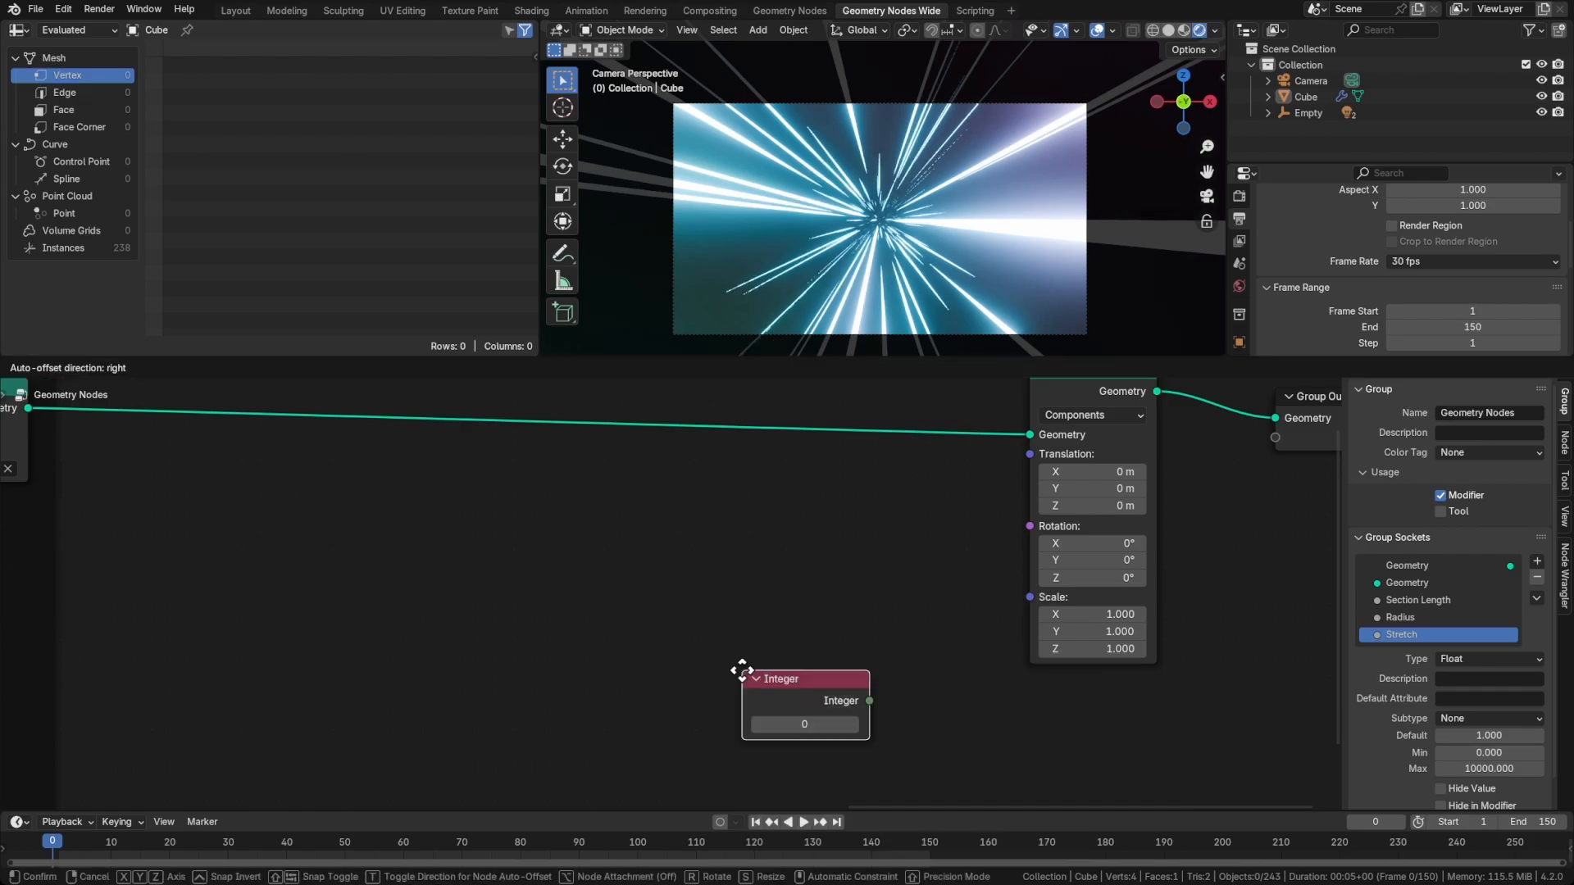
click(684, 656)
right_click(739, 705)
click(721, 707)
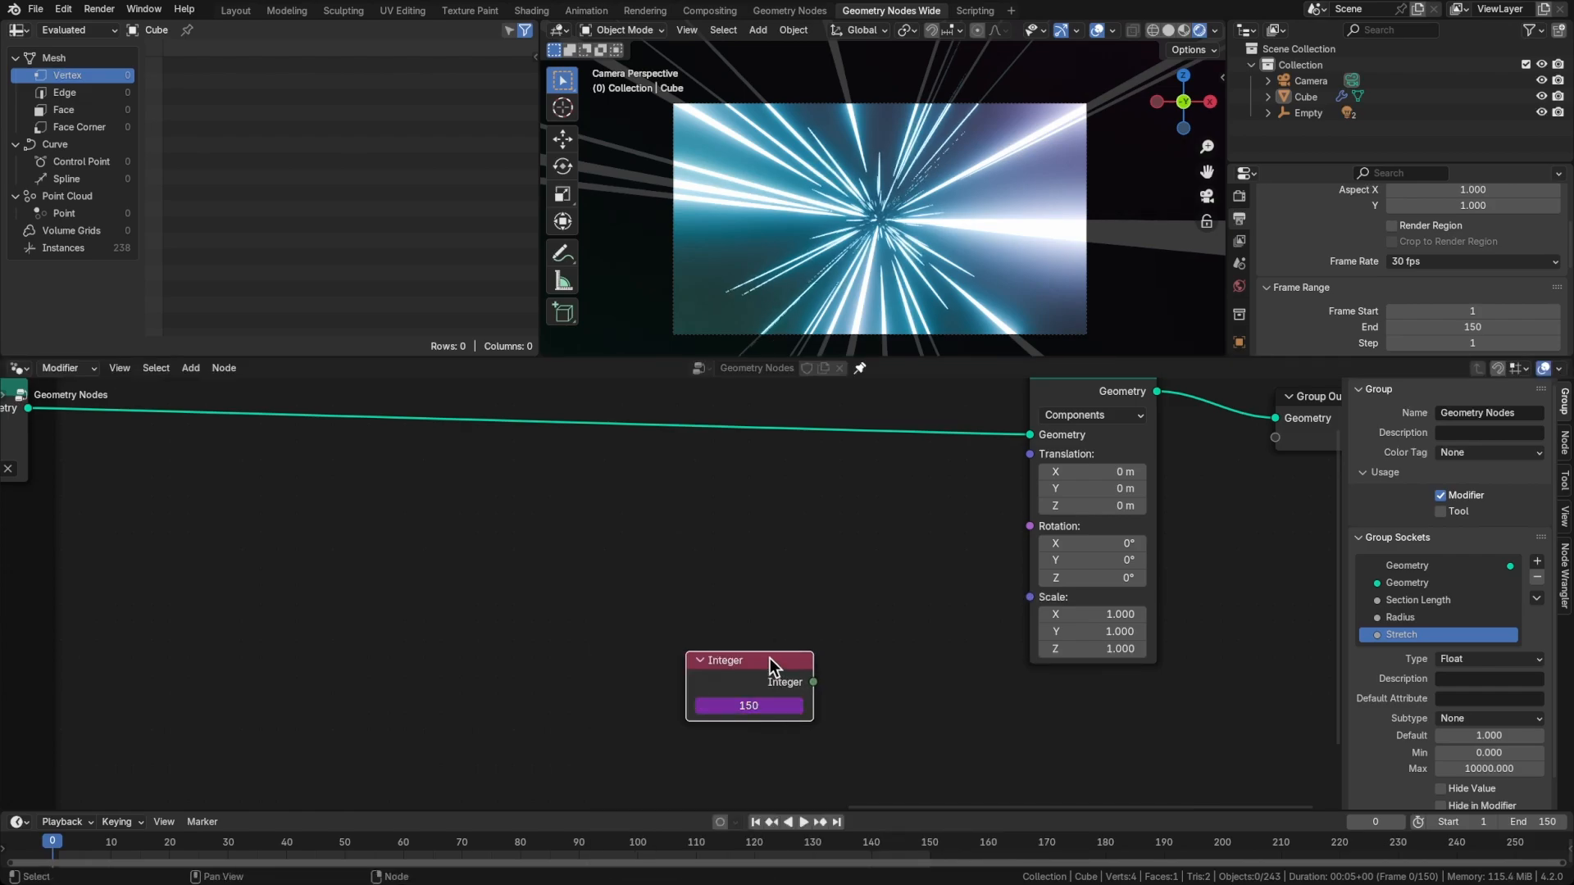
Reposition the Integer node and add a Scene Time node just above it
drag(776, 662, 705, 697)
key(shift+a)
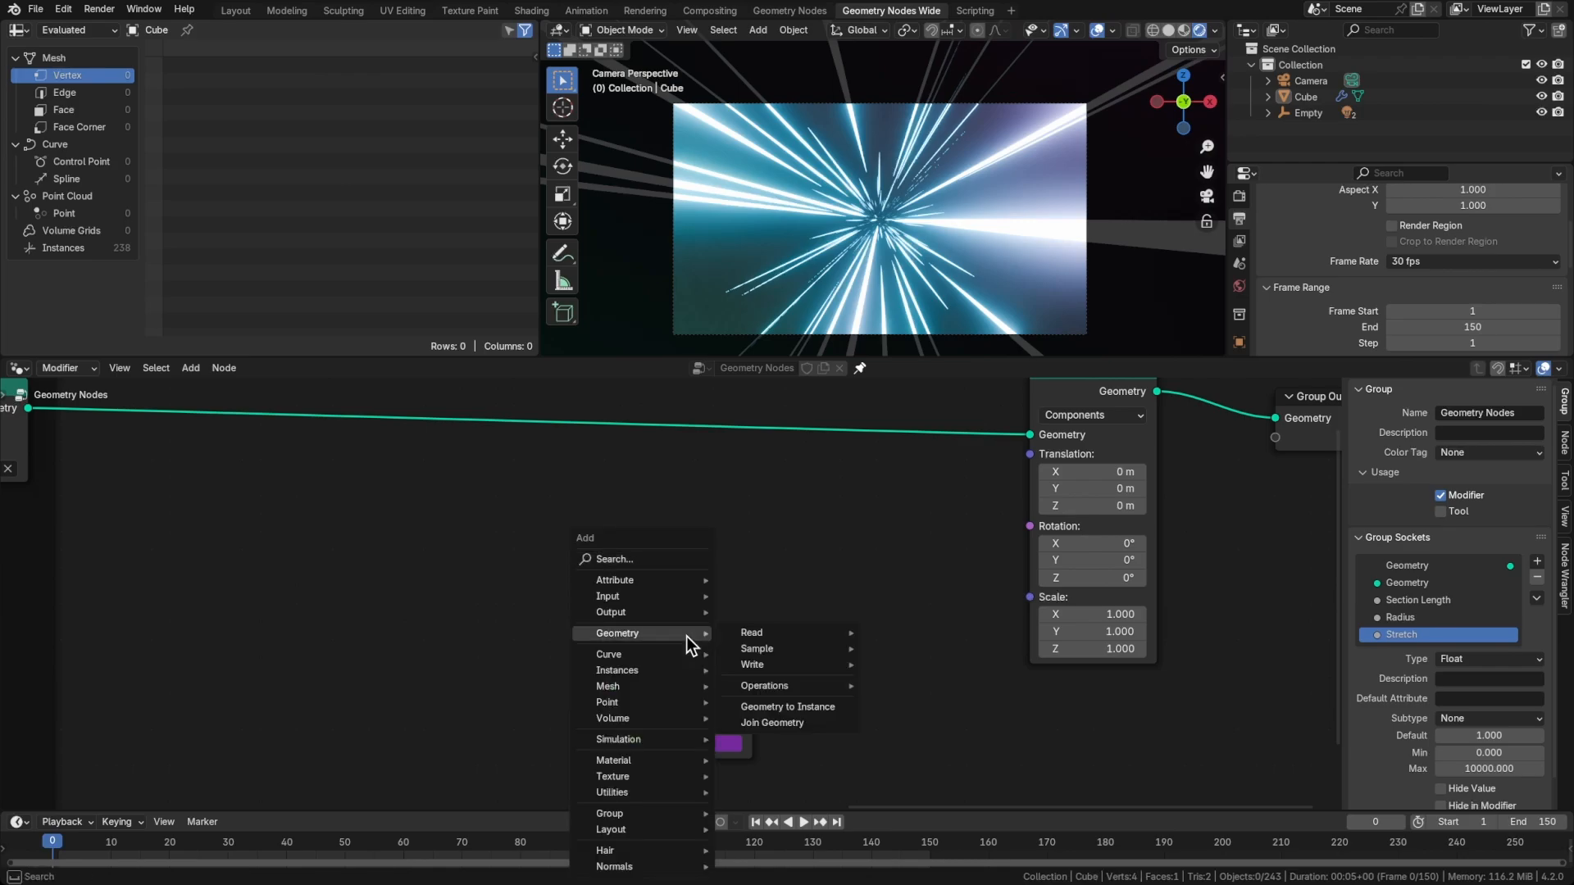
text(scene)
key(Return)
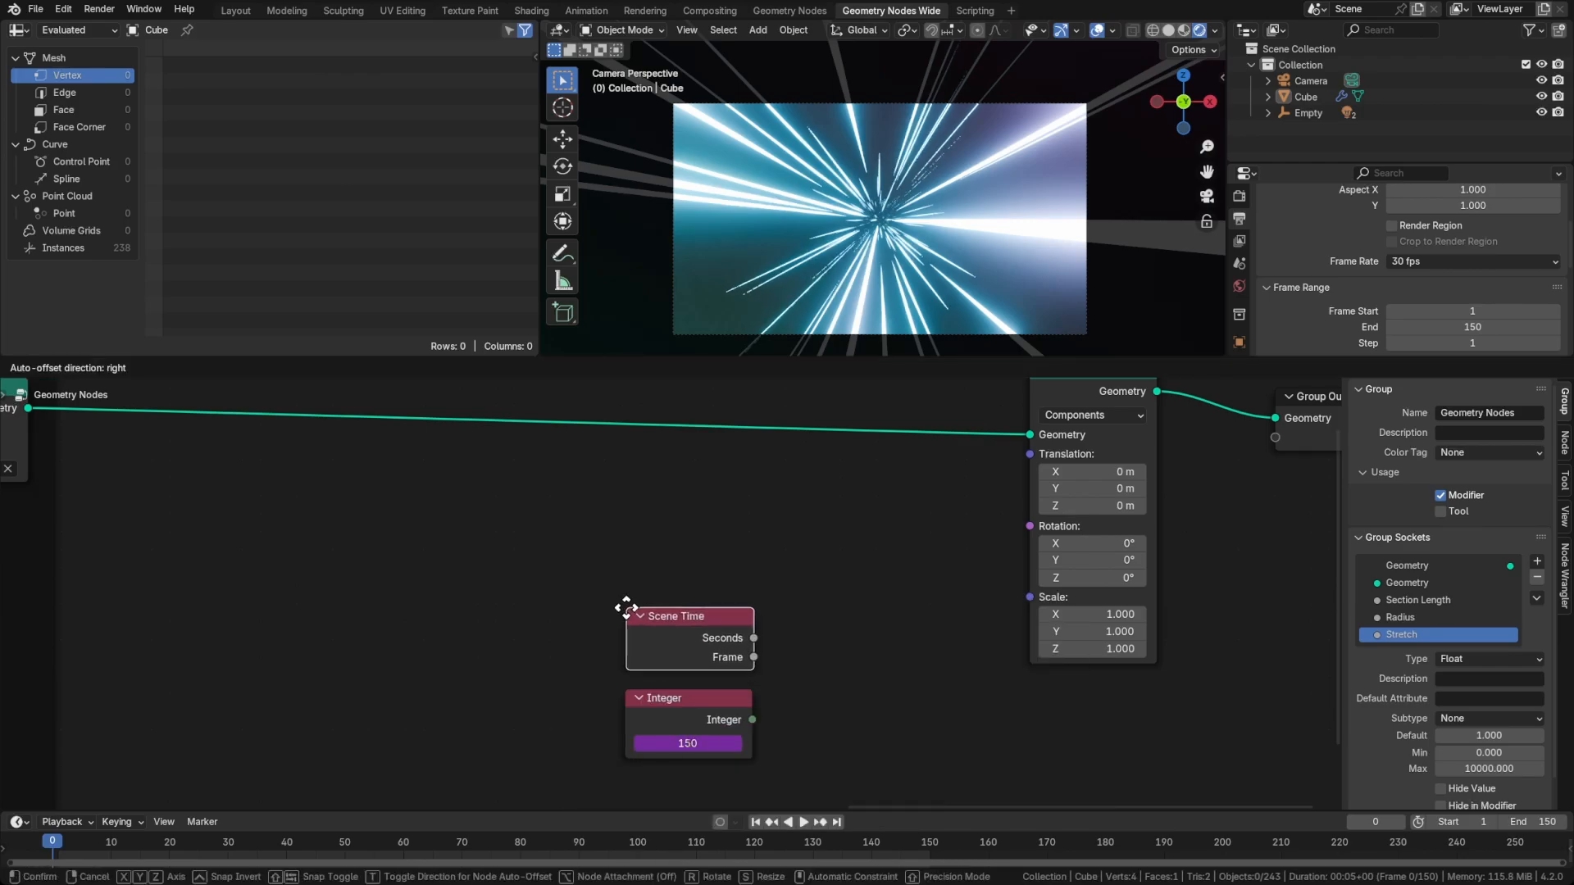
click(631, 612)
Divide the Scene Time node's Frame output by the Integer value with a Math node set to Divide
drag(759, 656, 828, 650)
text(add)
key(Return)
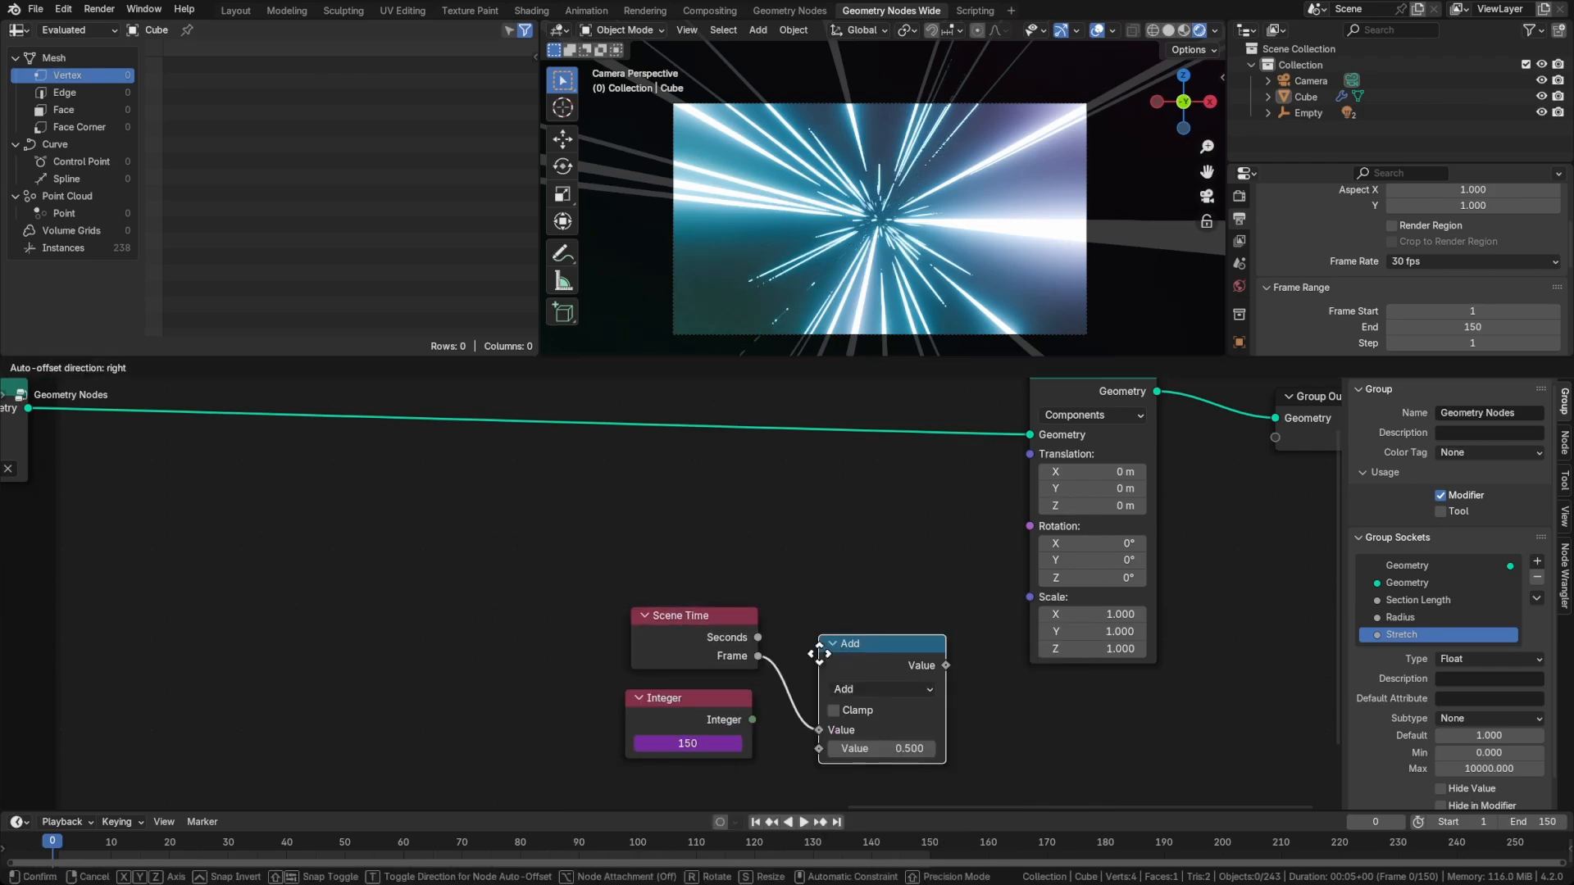
click(797, 641)
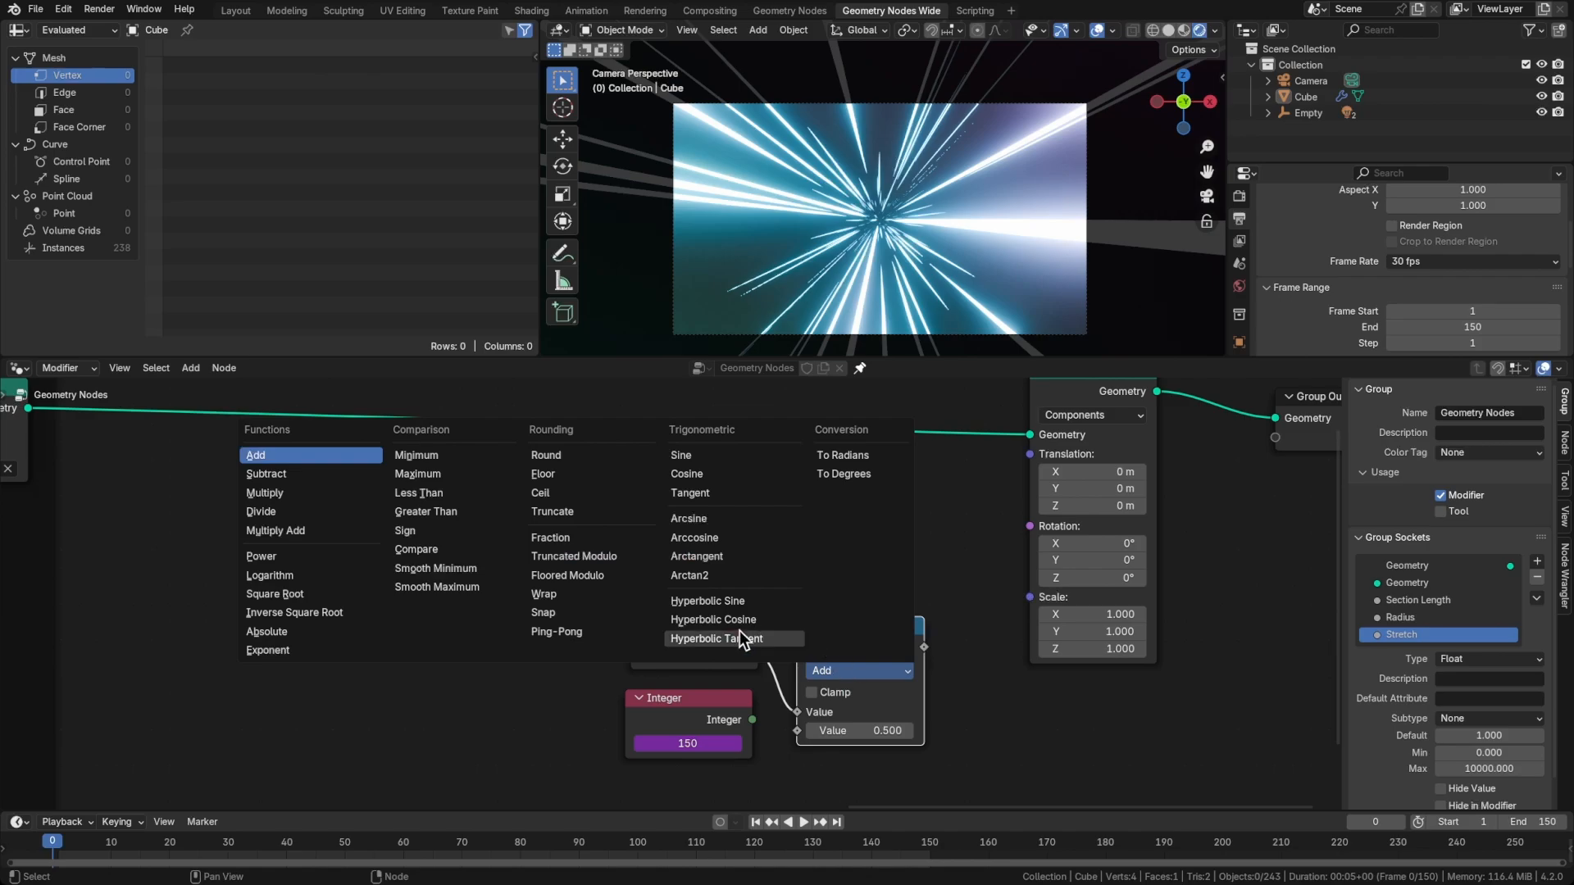
click(318, 504)
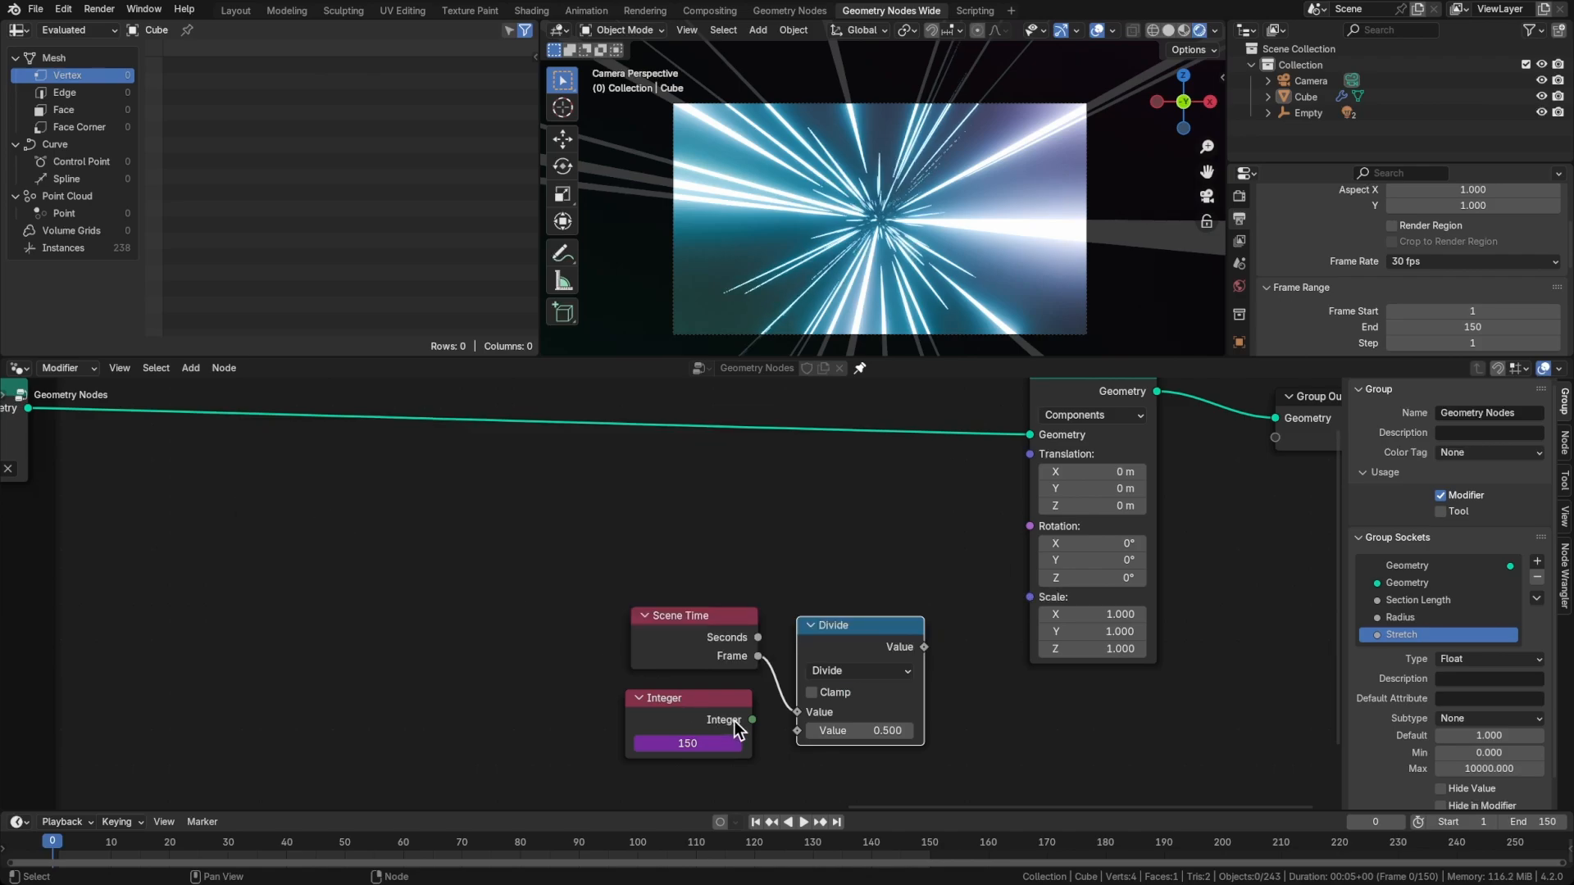
drag(751, 719, 797, 730)
Shift the Scene Time, Integer and Divide nodes away from the Transform Geometry node and tidy their spacing
click(650, 656)
drag(586, 604, 772, 750)
click(926, 715)
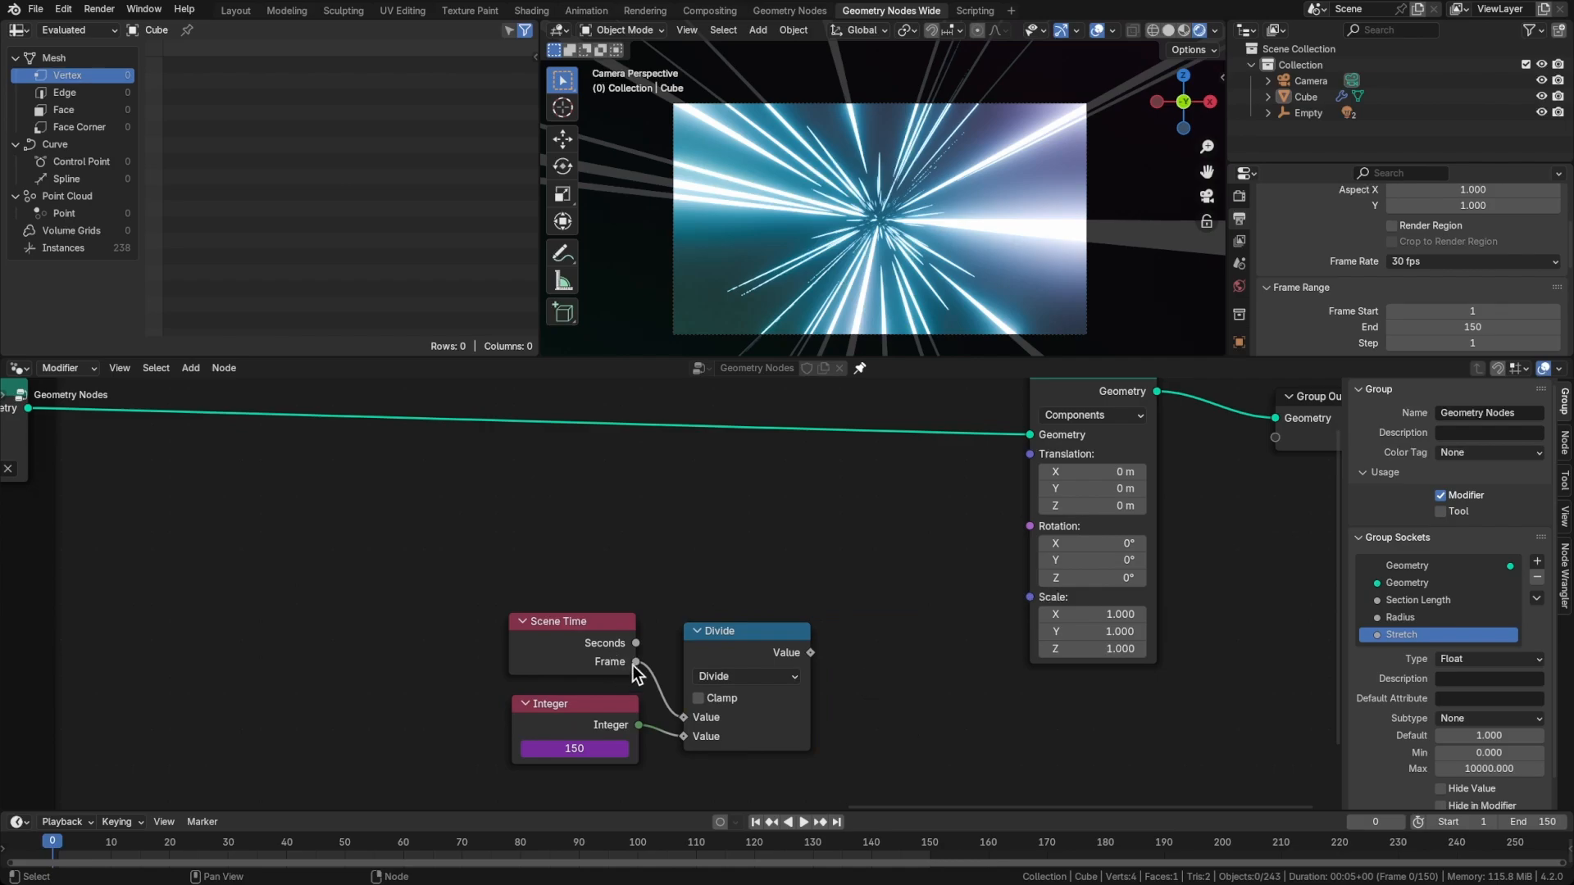
drag(583, 710, 590, 710)
drag(721, 644, 707, 637)
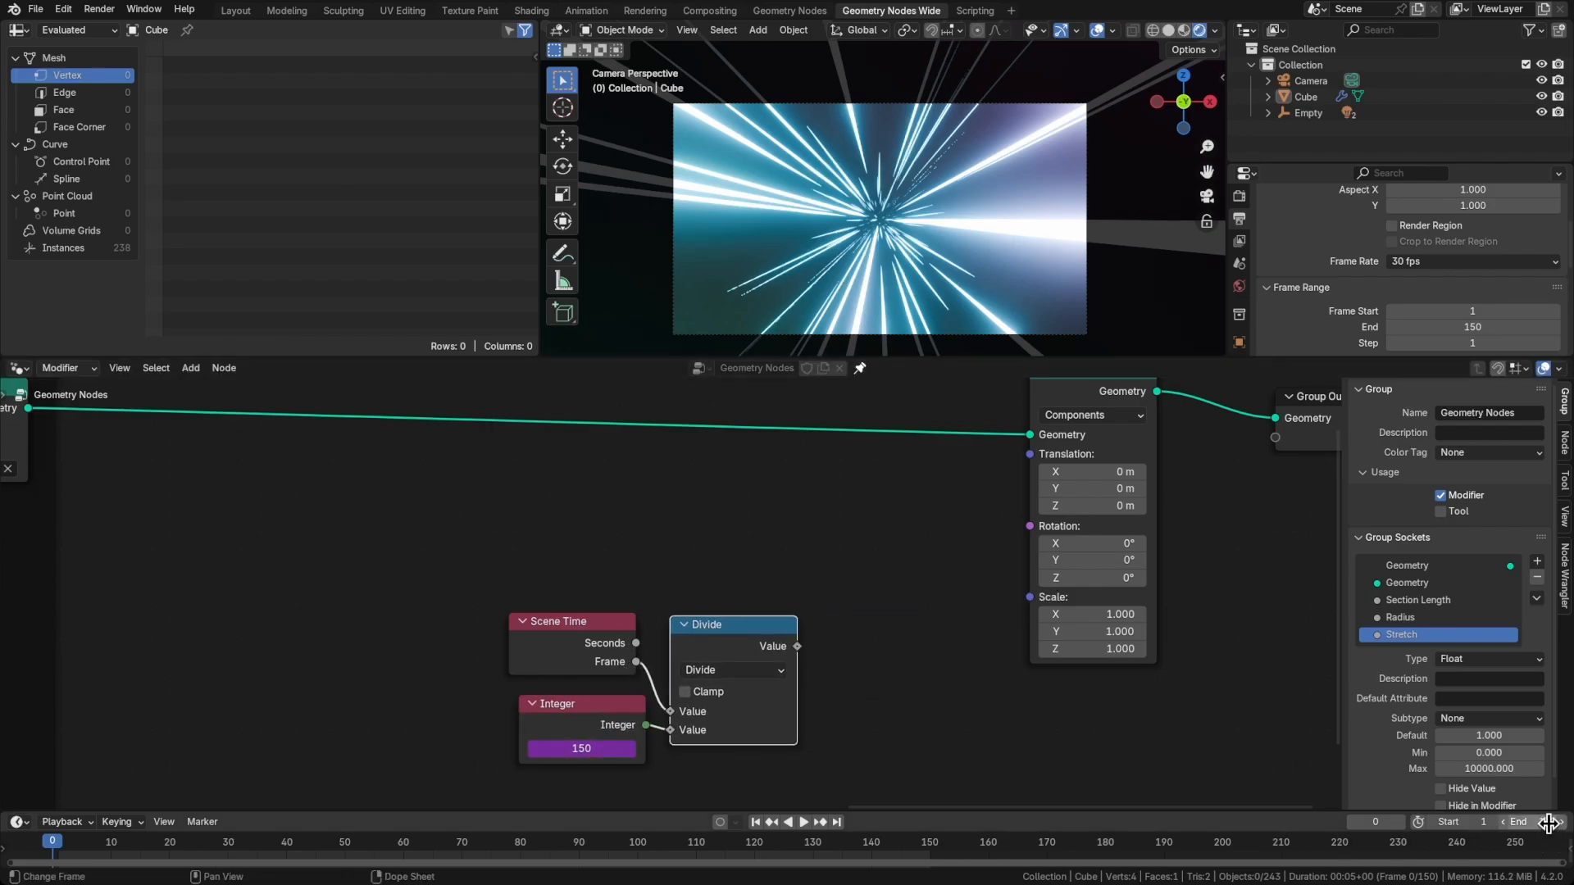
Move the three time nodes farther away as a group and connect the Divide value to Transform Geometry's Translation
drag(495, 611, 865, 779)
click(866, 778)
mouse_move(829, 675)
middle_down()
mouse_move(800, 693)
mouse_move(807, 672)
middle_up()
drag(385, 584, 805, 782)
click(815, 714)
drag(727, 670, 928, 497)
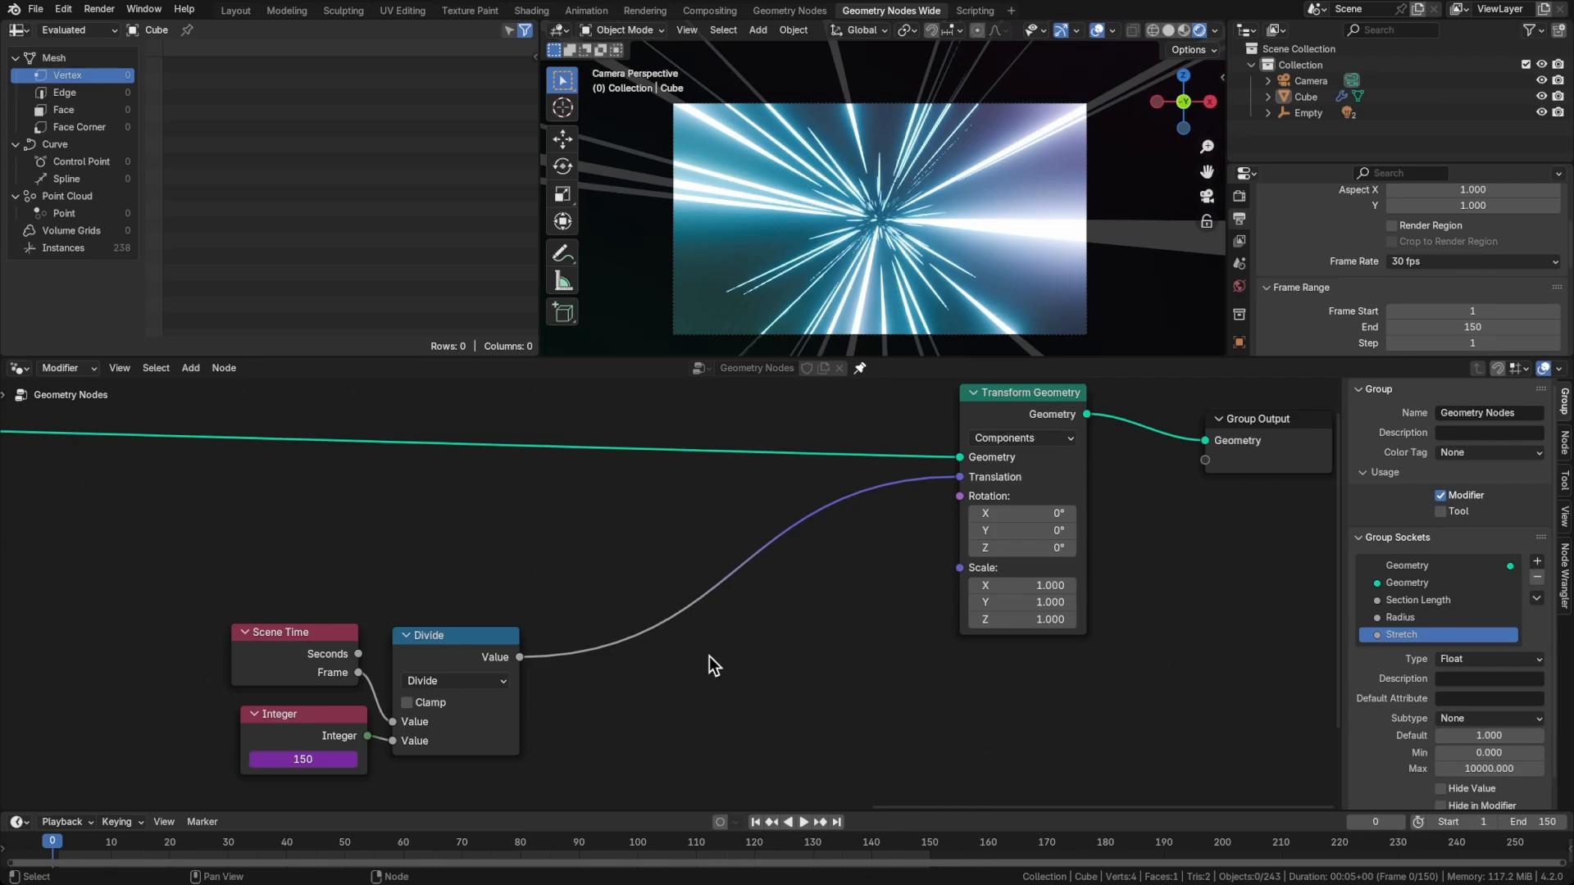
Add a Group Input node beside the Divide node, below its link to Transform Geometry
key(shift+a)
text(group)
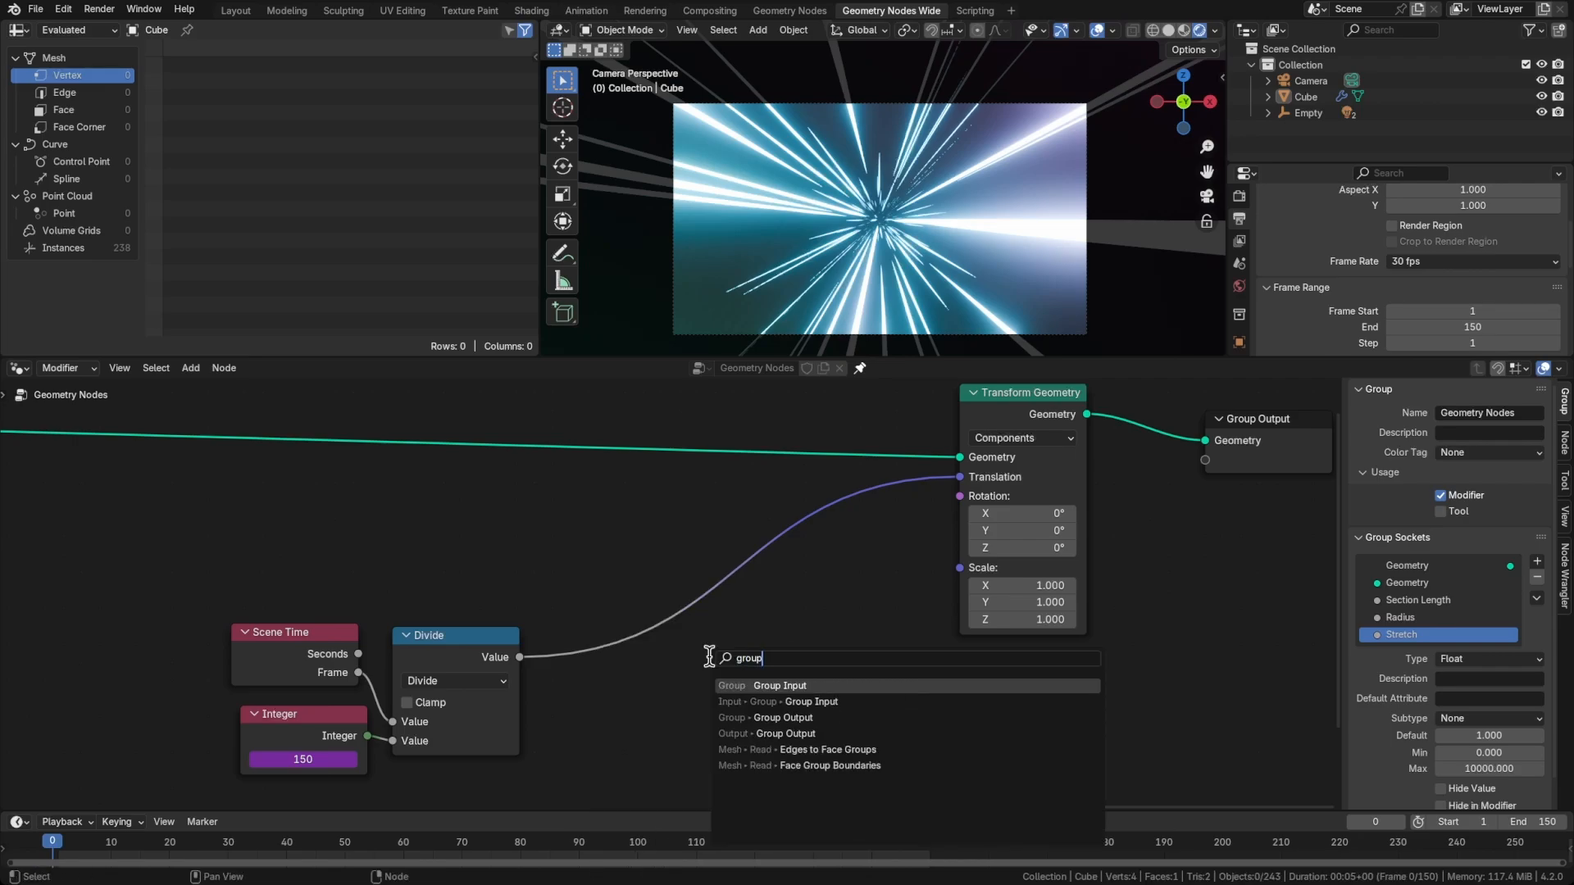
key(Return)
click(652, 680)
middle_drag(818, 677, 951, 643)
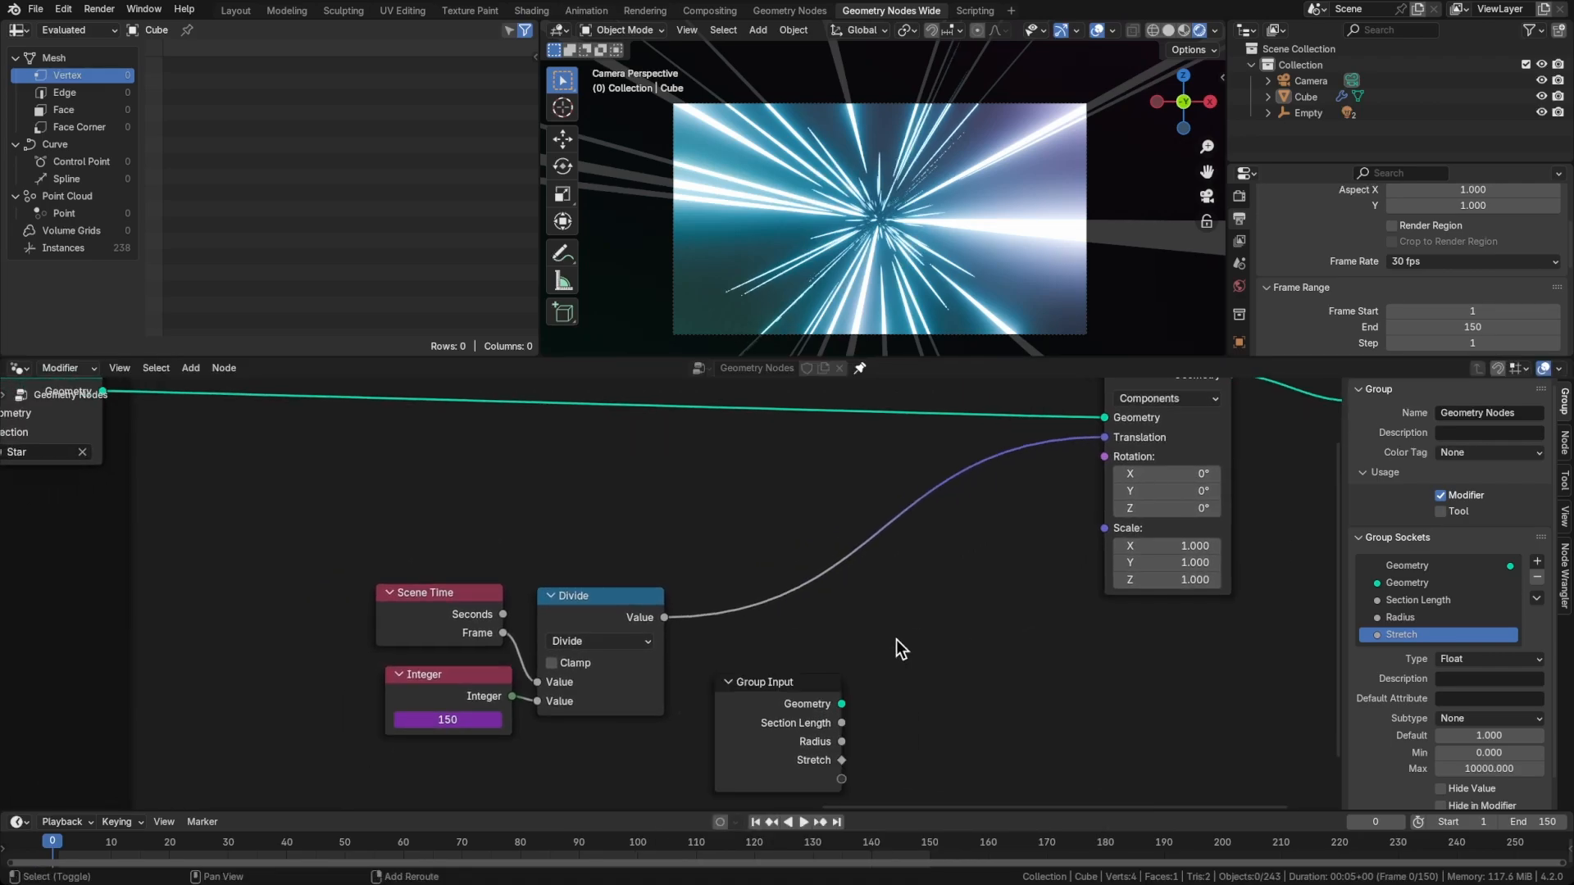
Insert another Math node set to Multiply between the Divide node and Transform Geometry, and space it above the Group Input node
key(shift+a)
text(divide)
key(Return)
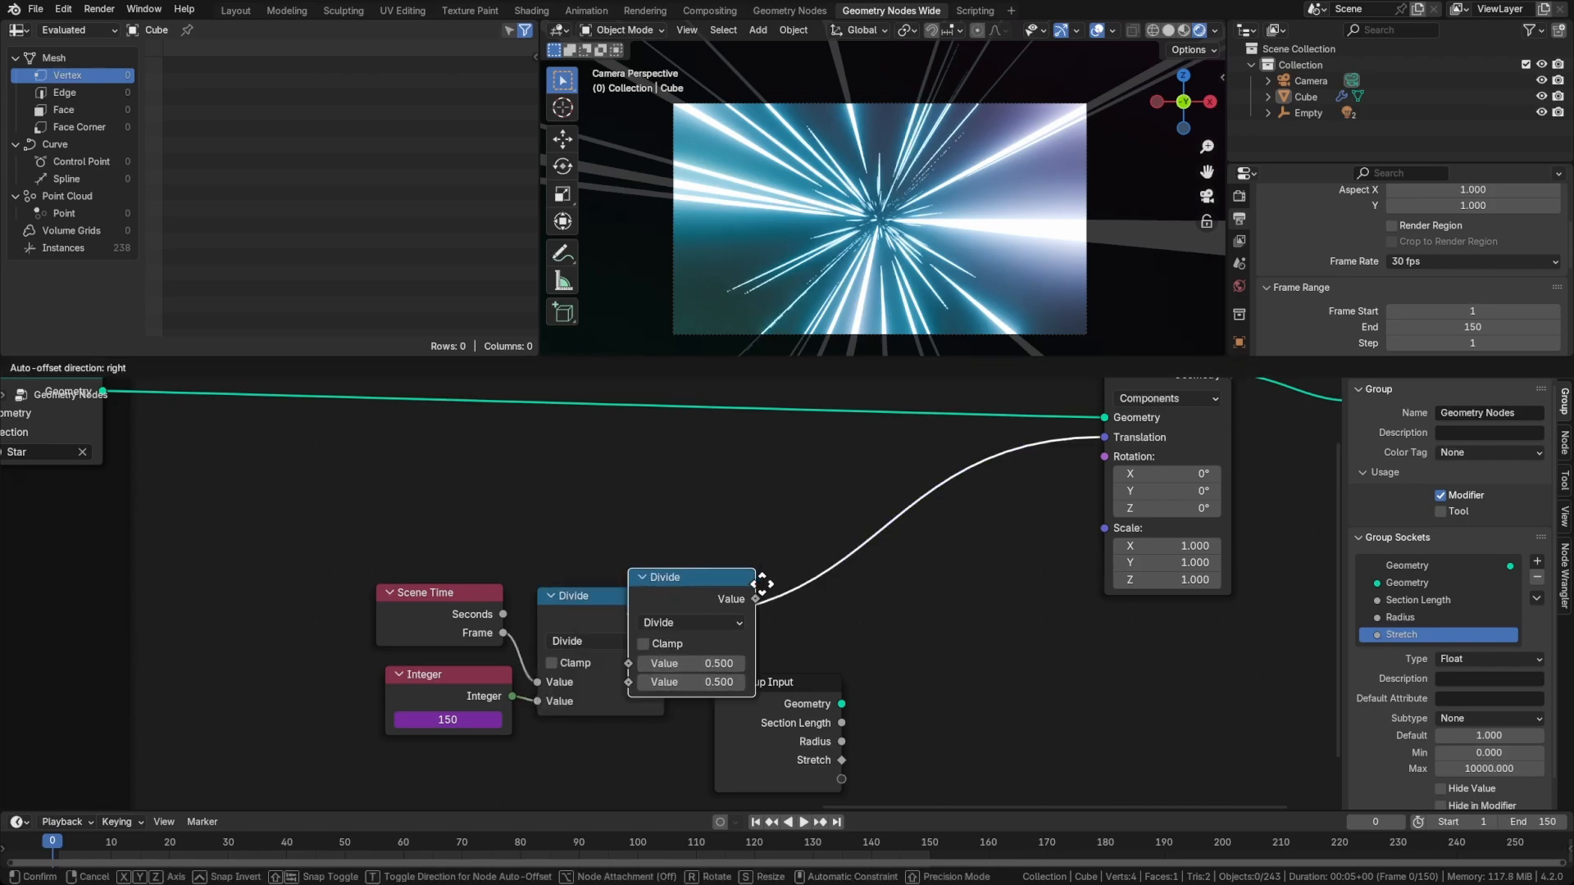
click(899, 551)
click(823, 587)
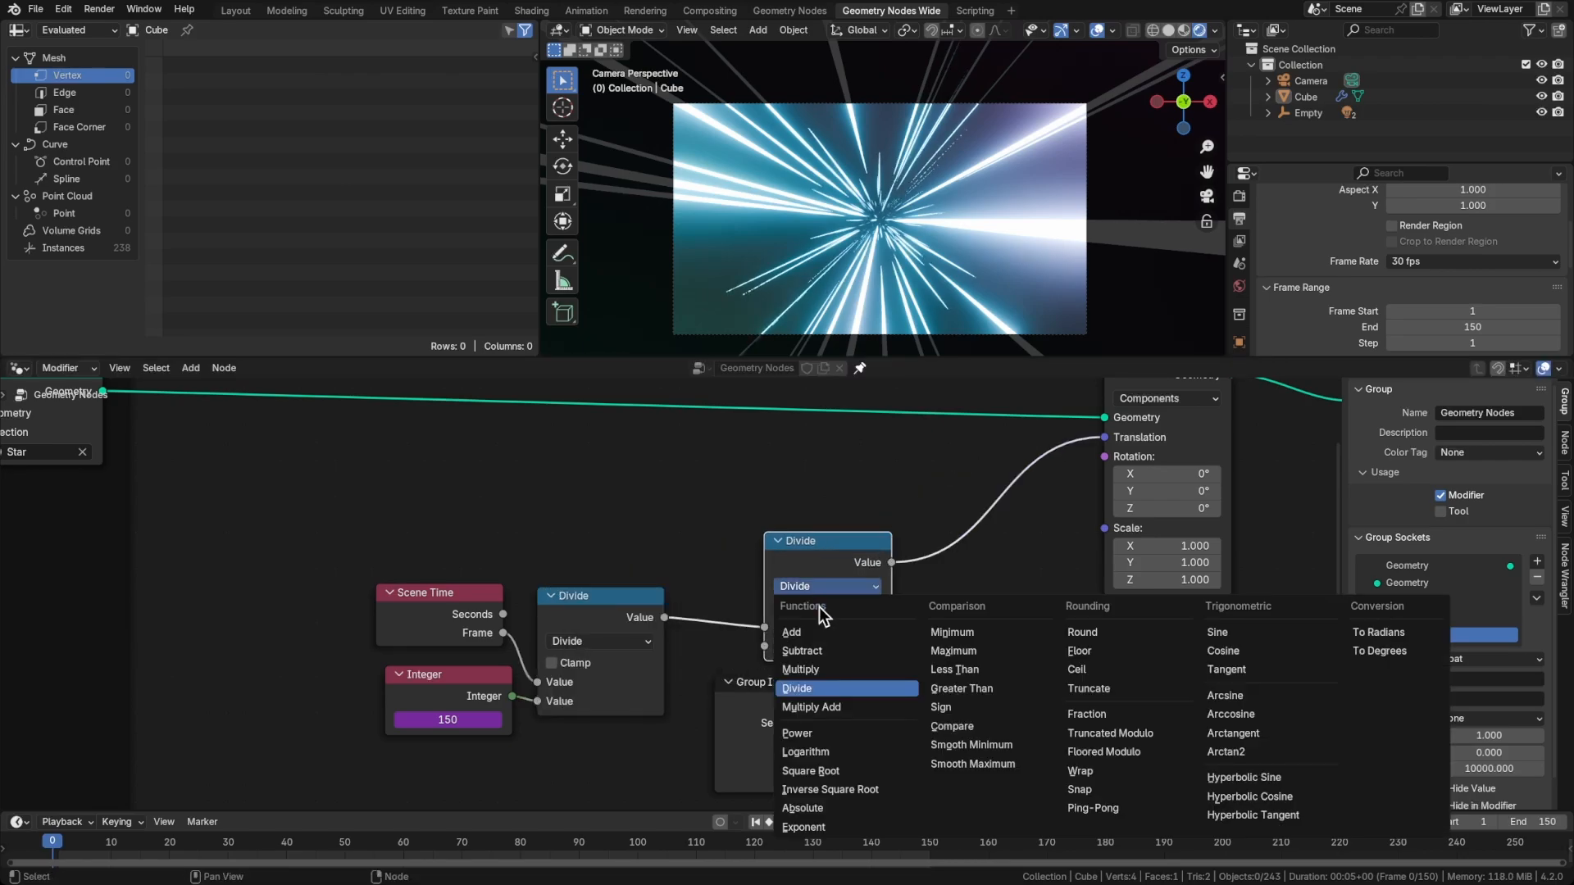
click(826, 668)
drag(823, 582, 921, 579)
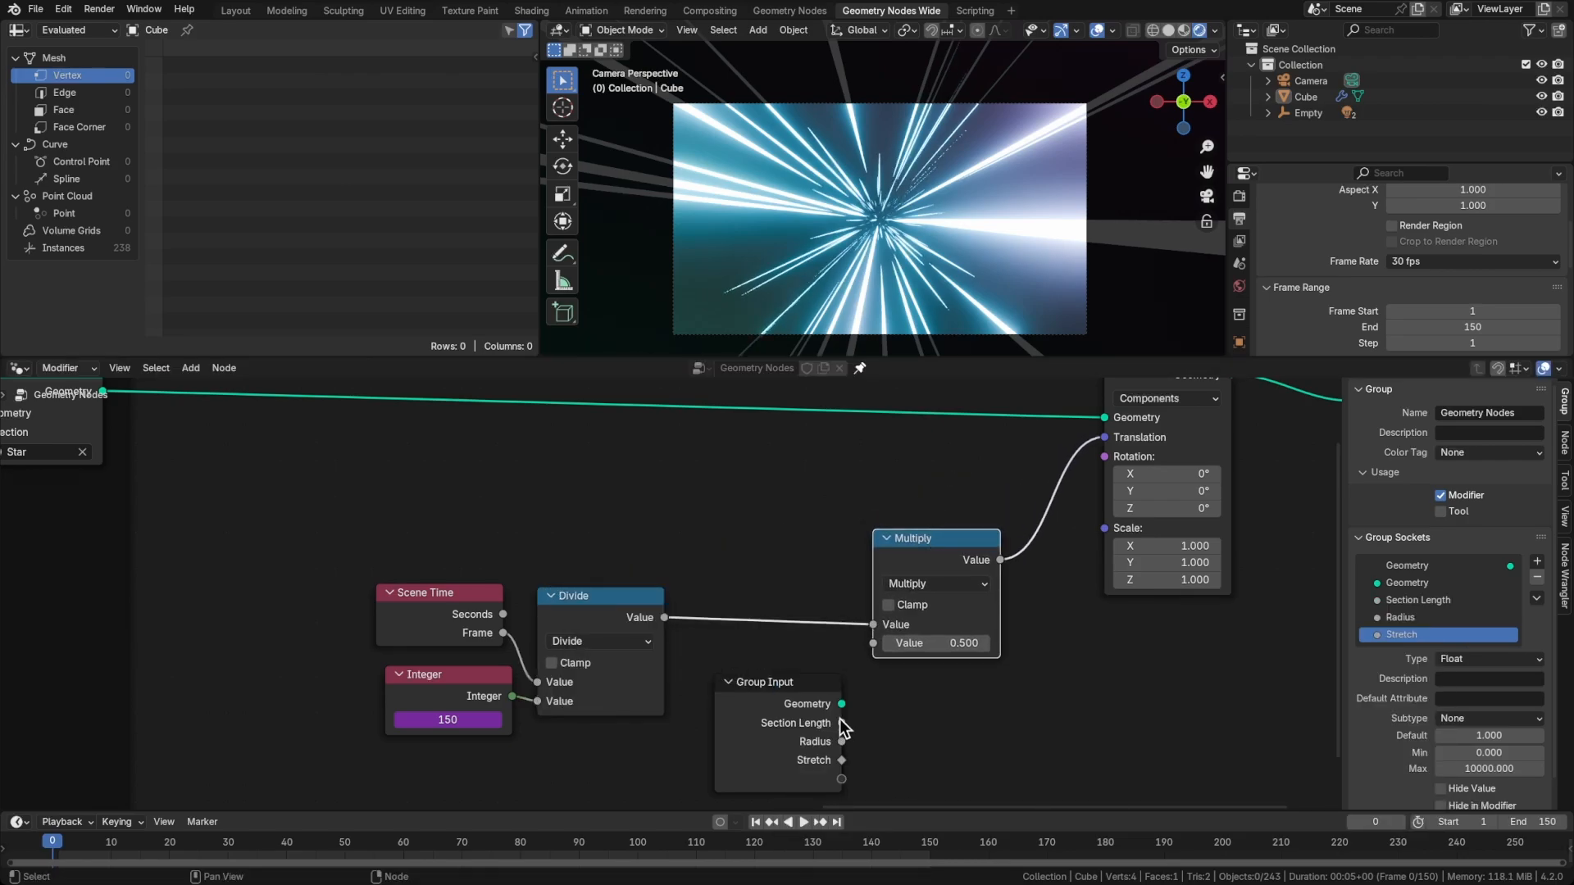
Connect Group Input's Section Length to the Multiply node's second value, hide its unused sockets and place it under Multiply
drag(841, 722, 868, 650)
drag(868, 651, 873, 644)
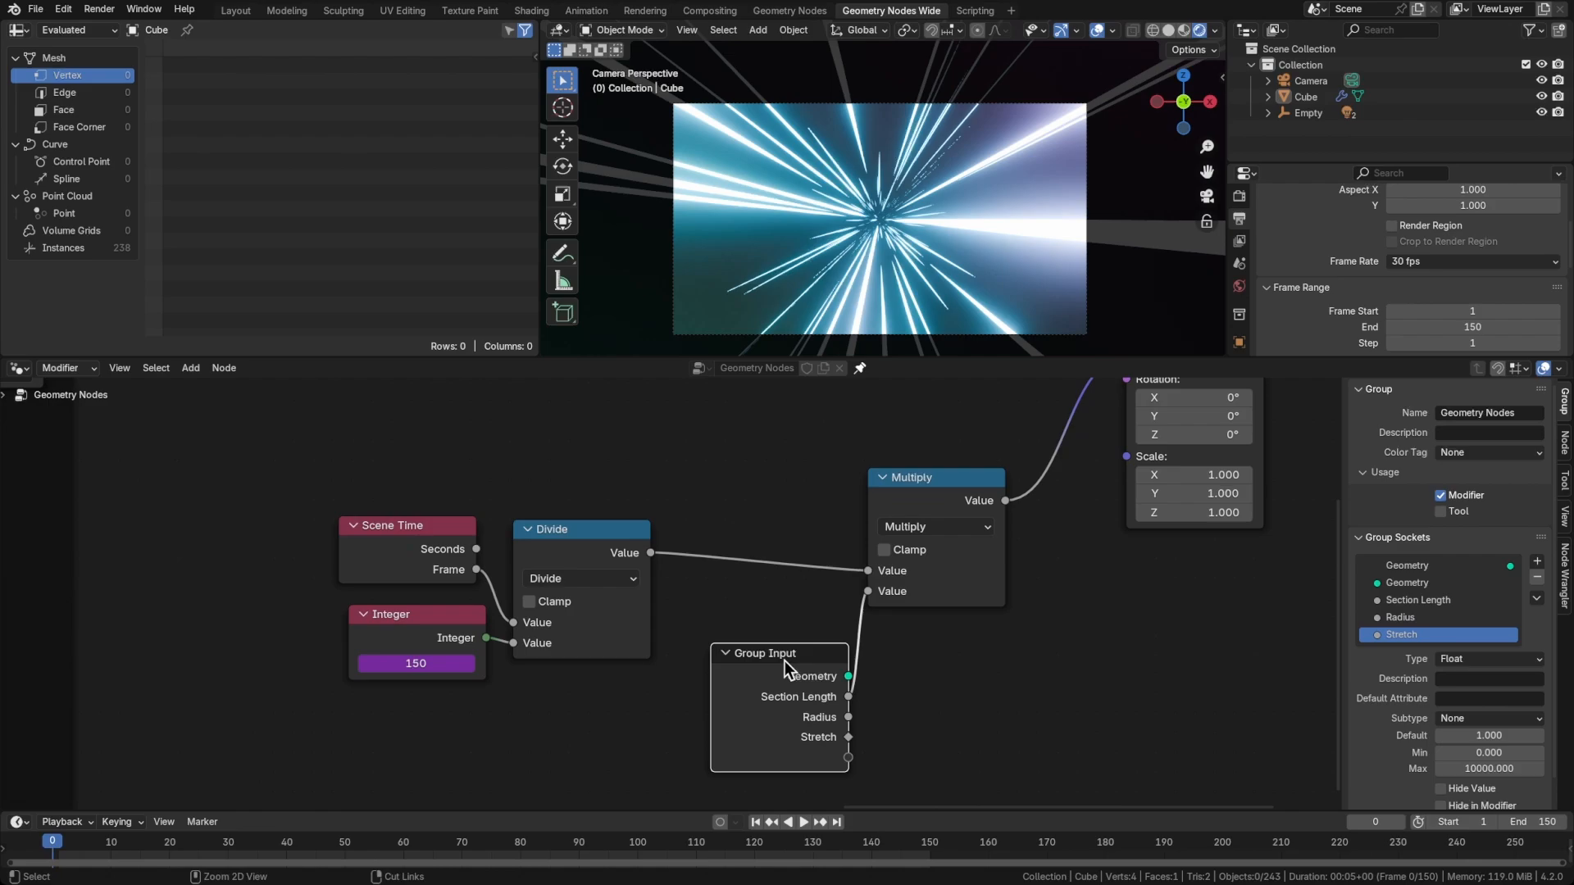
key(ctrl+h)
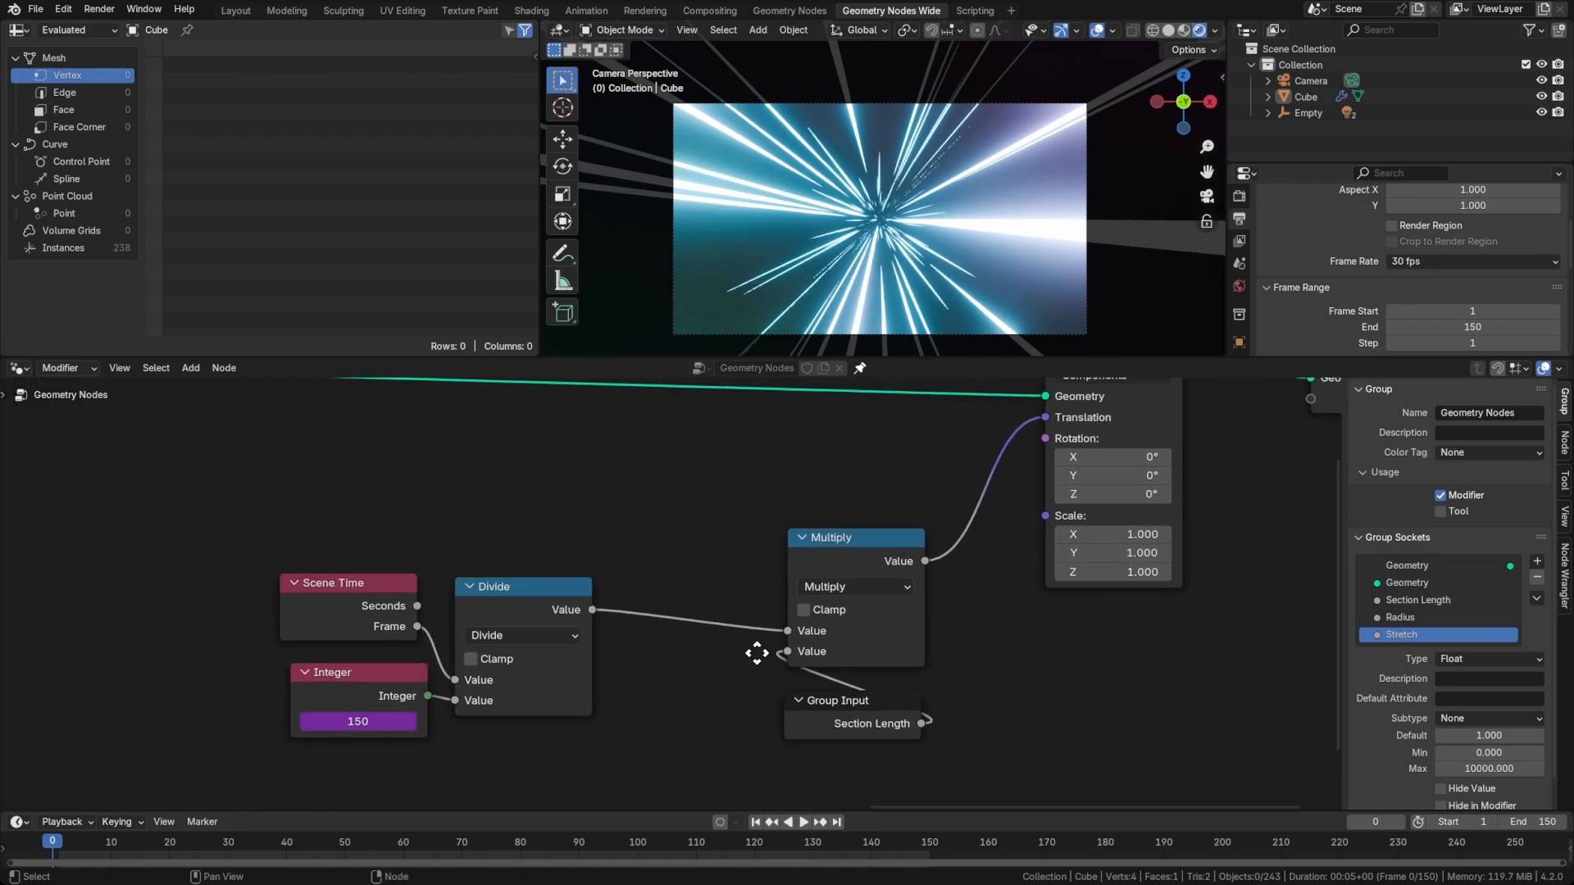
middle_drag(1006, 596, 1023, 619)
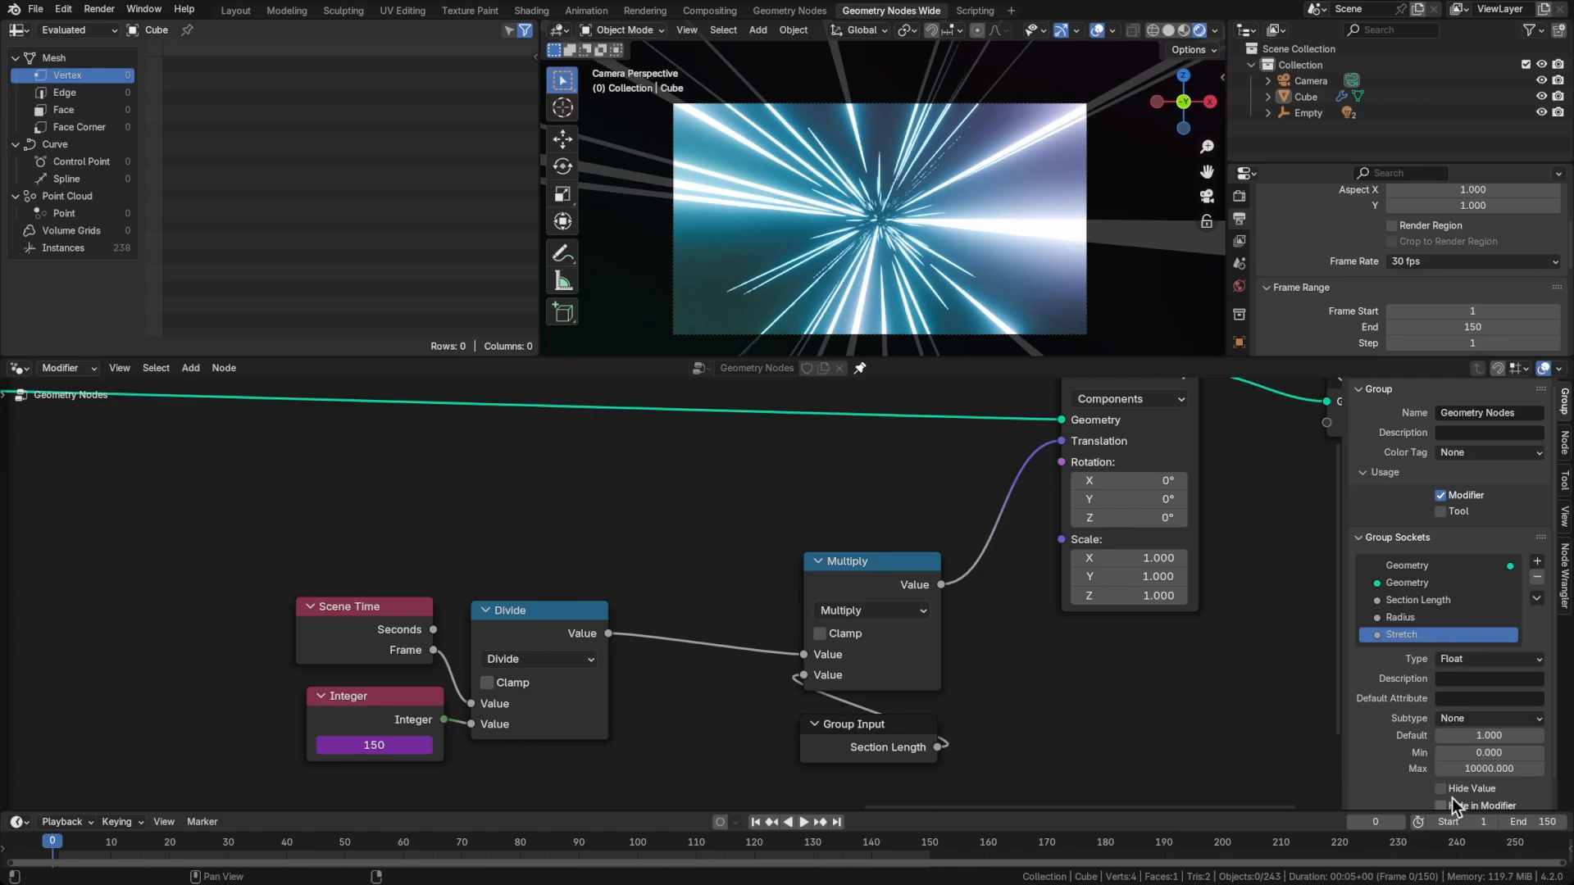
Advance the timeline to frame 1 and shift the Multiply and Group Input nodes away from Transform Geometry to make room
key(Right)
drag(860, 578, 793, 562)
drag(888, 724, 805, 698)
Insert a Combine XYZ node before Translation, route the Multiply value into its Y input, and preview the animation
click(955, 689)
key(shift+a)
text(combine)
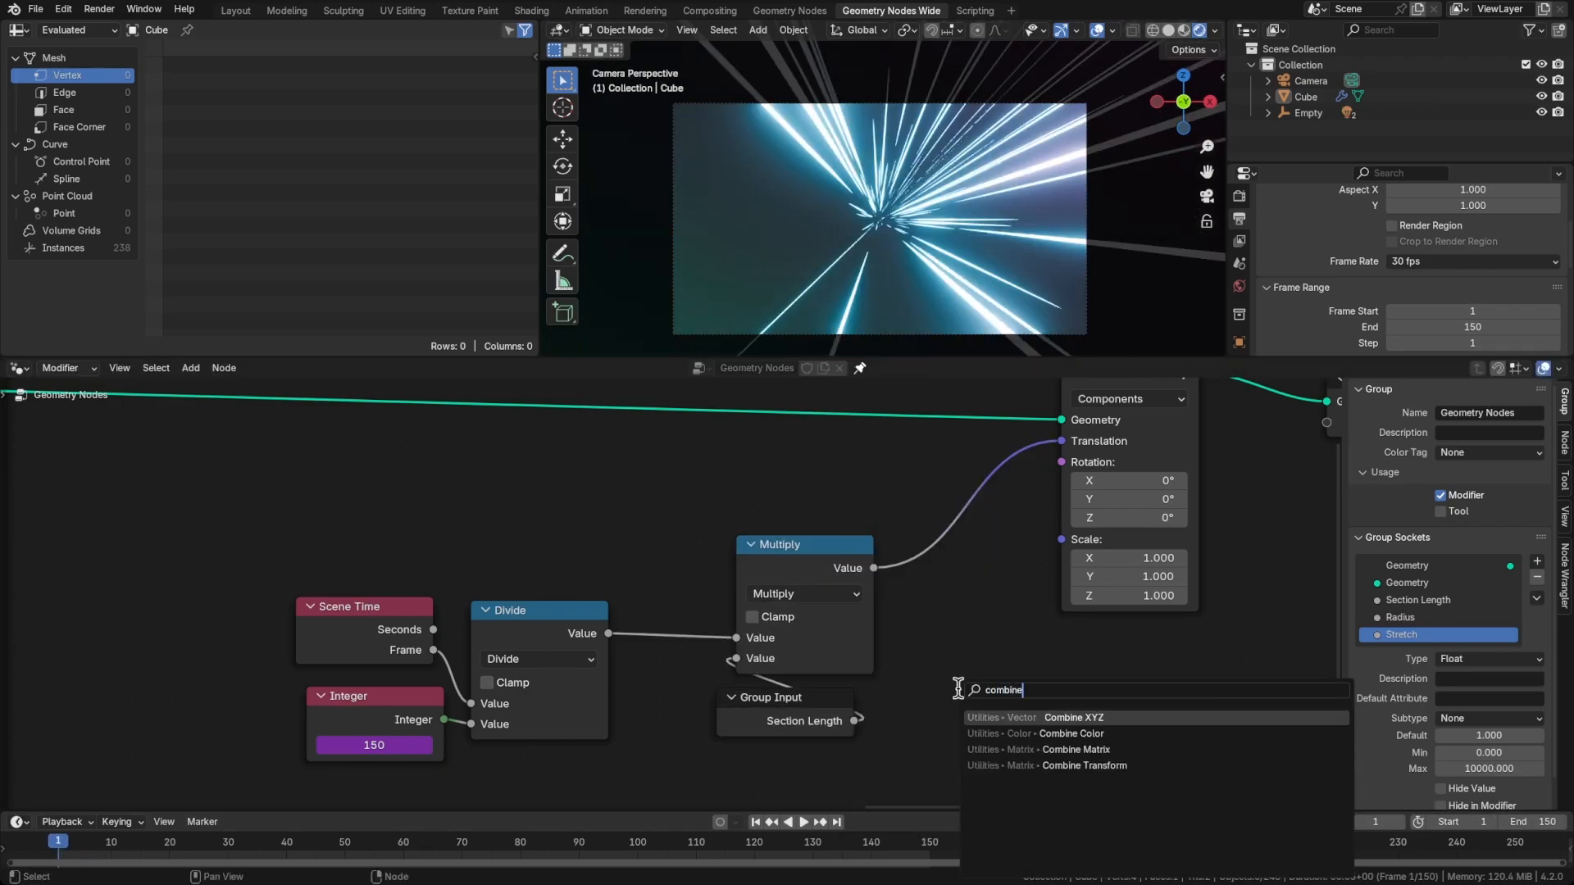
key(Return)
click(912, 510)
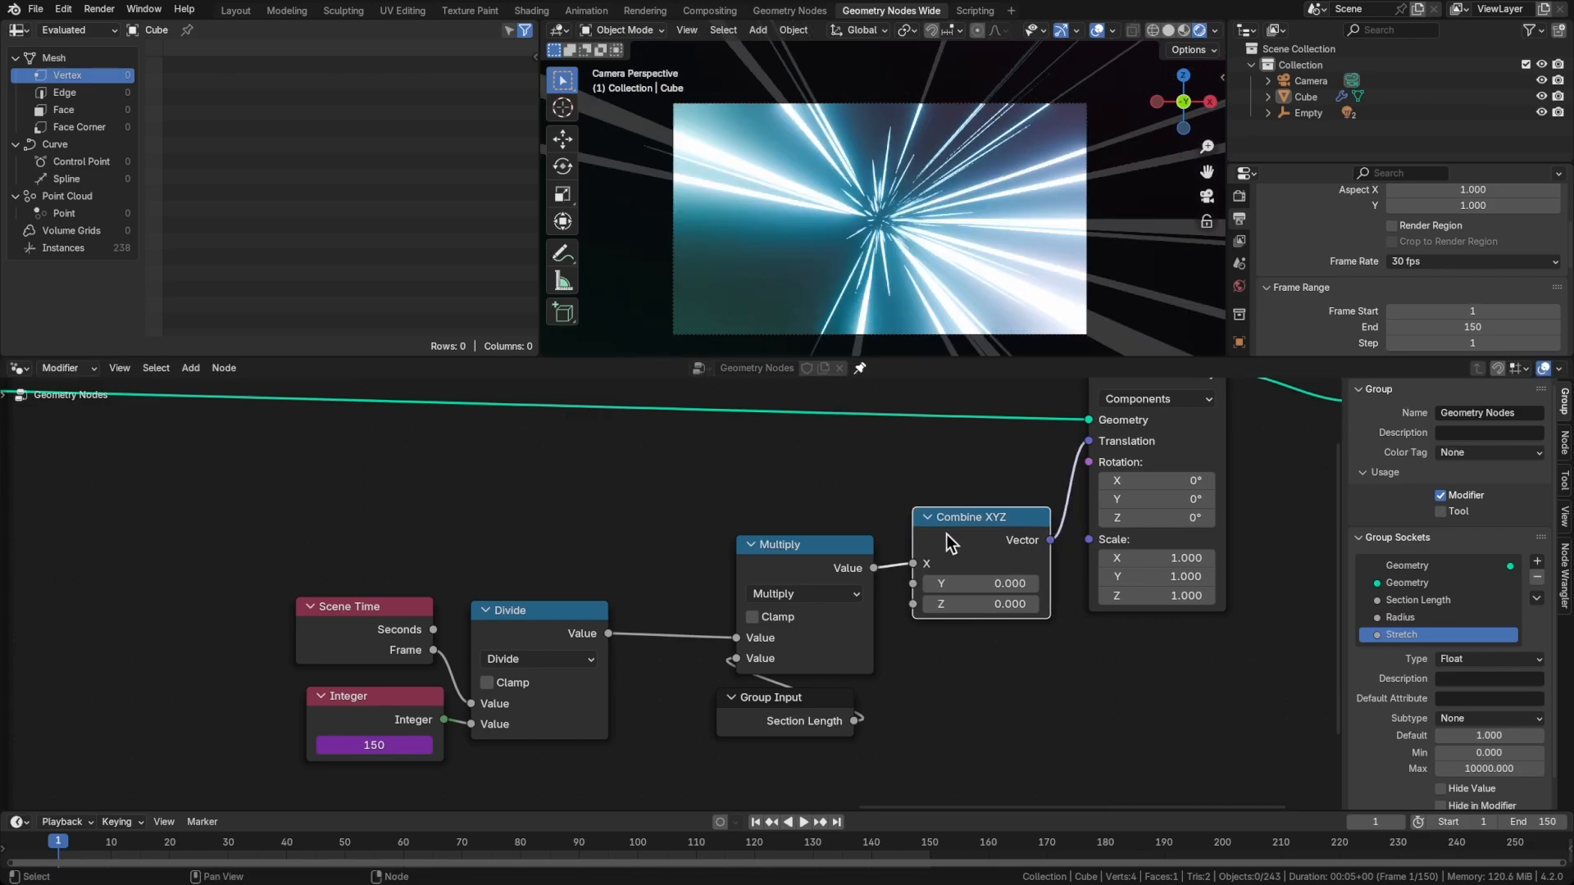
drag(913, 563, 912, 583)
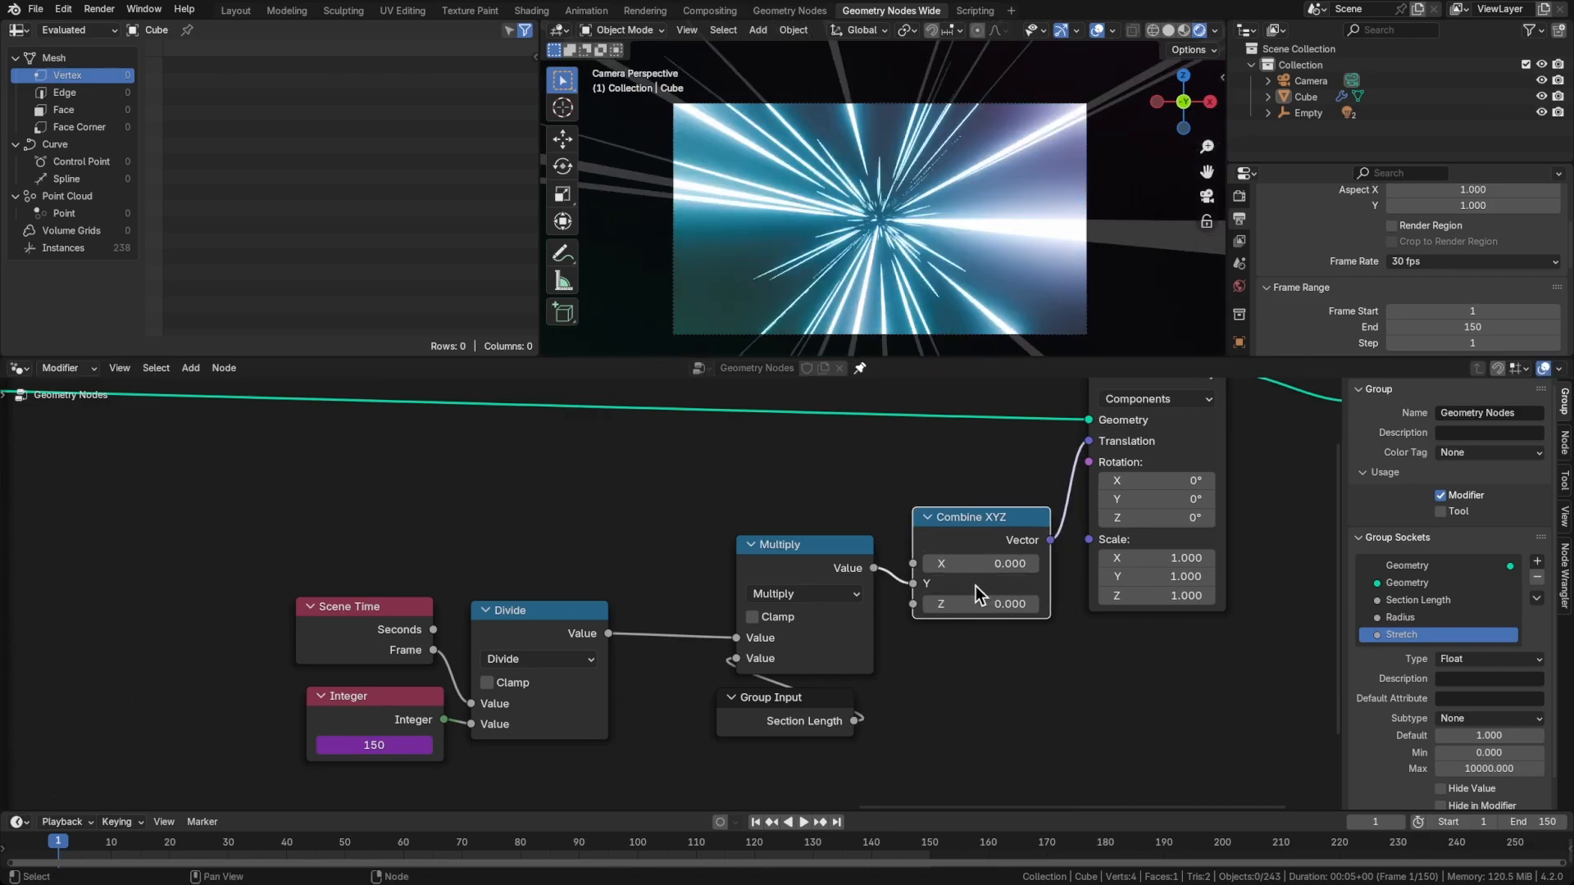
key(space)
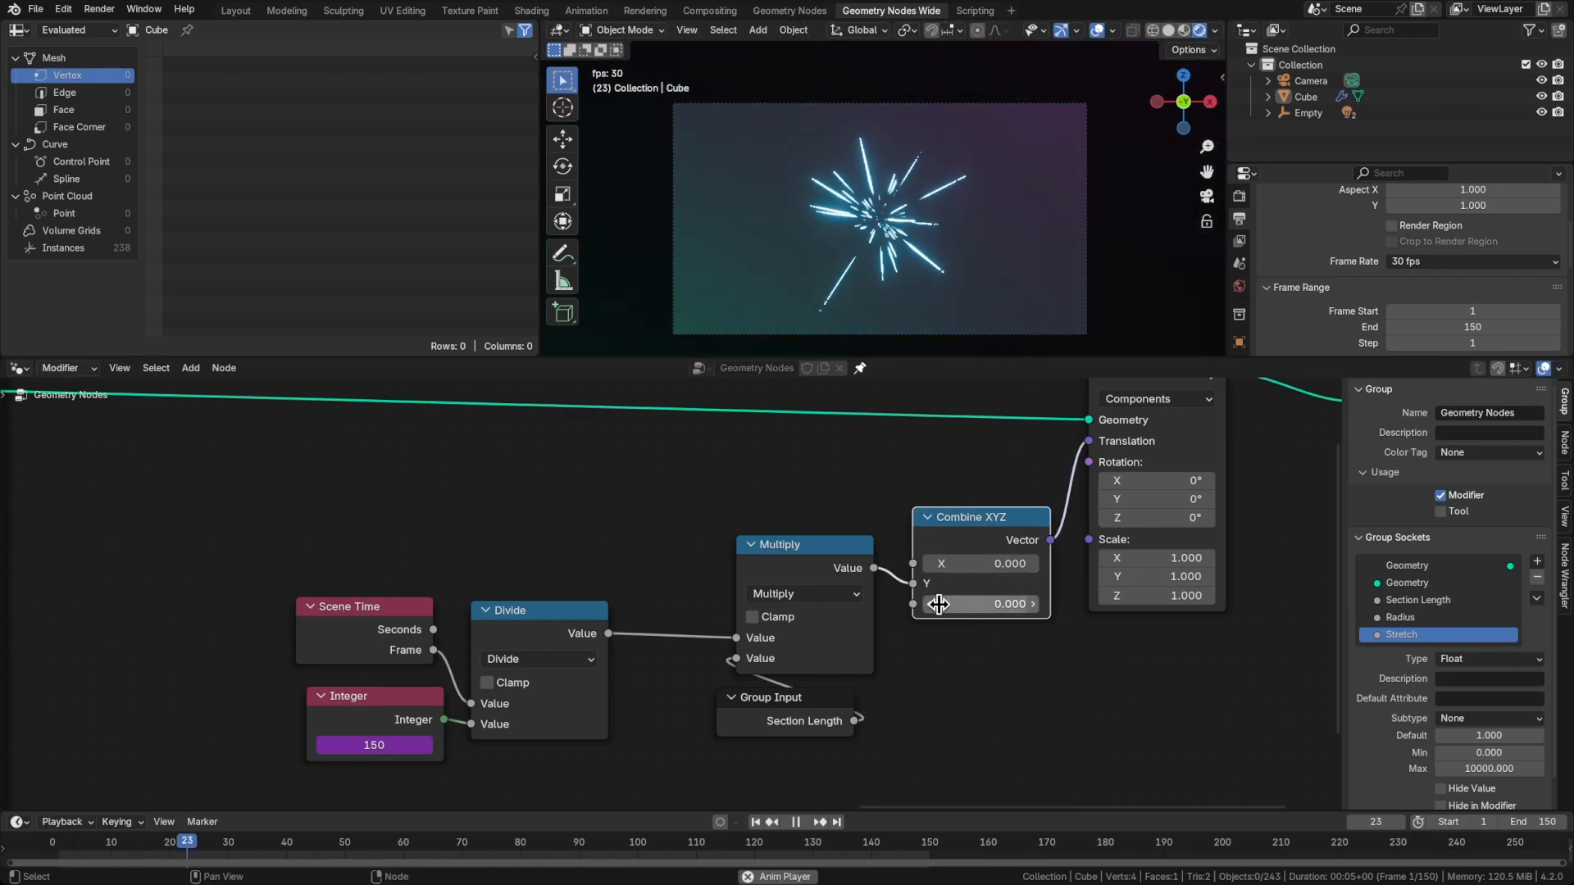
Move the scene time nodes, then the Multiply and Group Input nodes, farther from Combine XYZ to open a gap
drag(298, 556, 610, 748)
key(g)
click(559, 727)
drag(675, 522, 845, 756)
key(g)
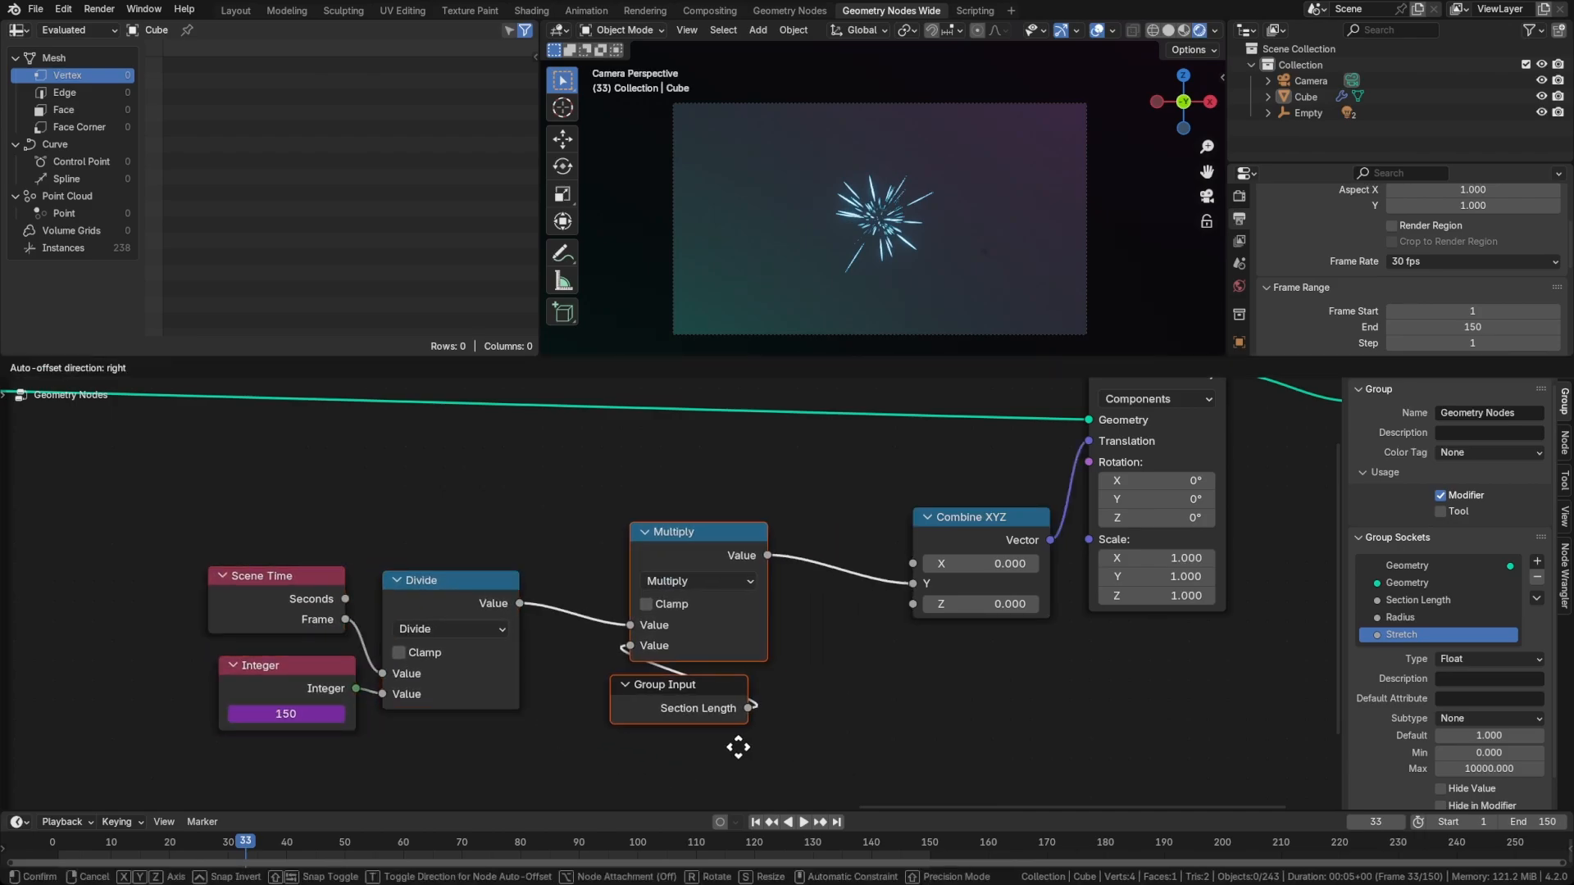
click(705, 756)
click(814, 648)
Duplicate the Multiply node, insert the copy before Combine XYZ, and set its second value to -1
click(680, 576)
key(shift+d)
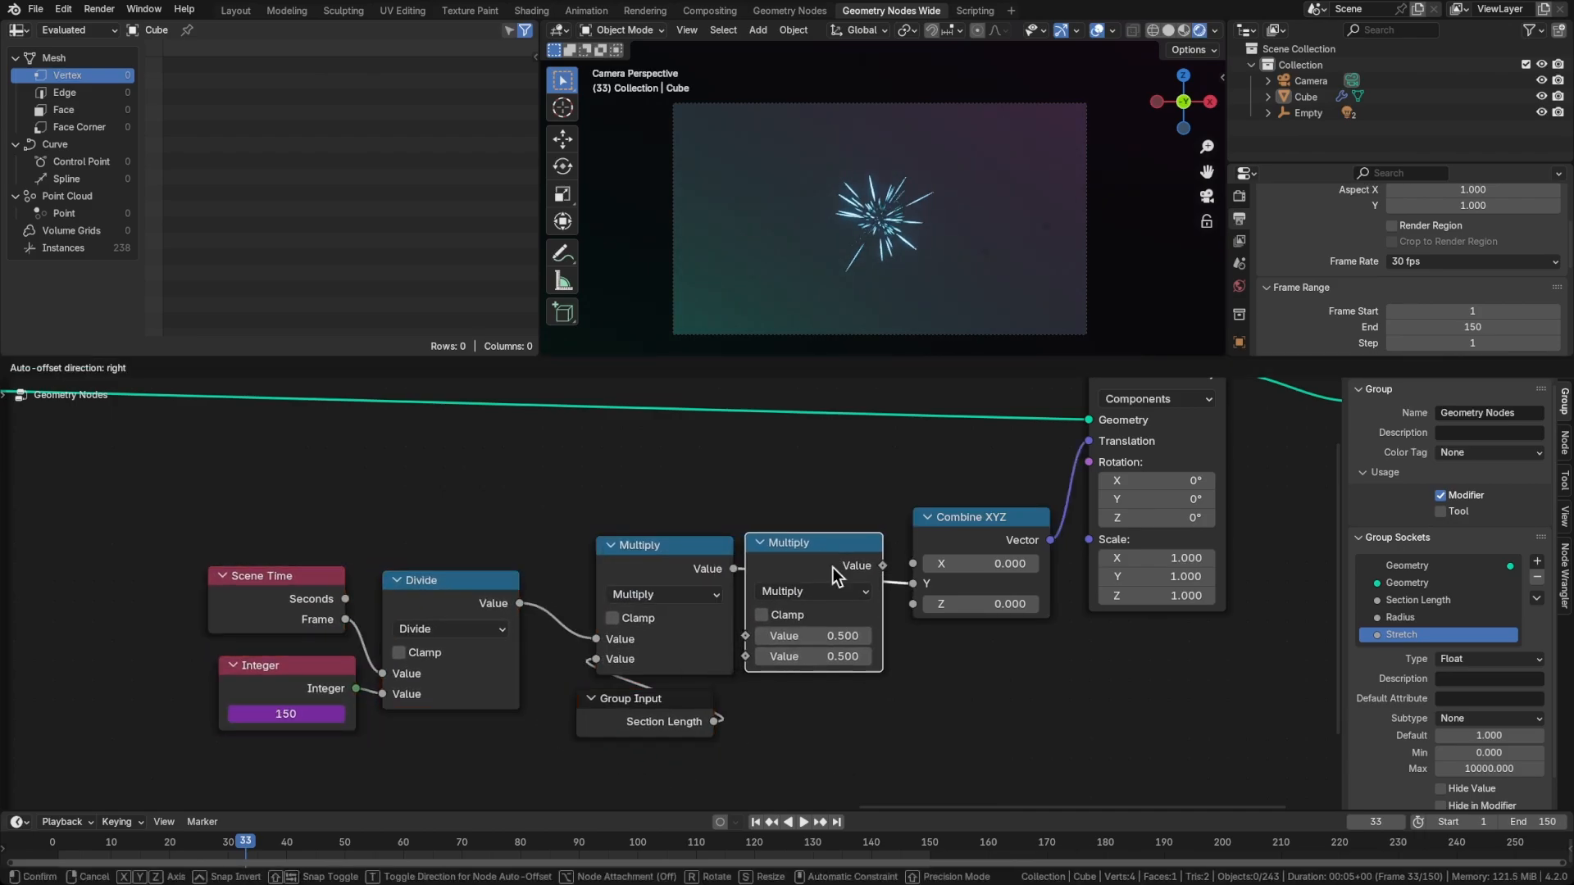
click(832, 567)
click(830, 588)
click(829, 587)
click(829, 656)
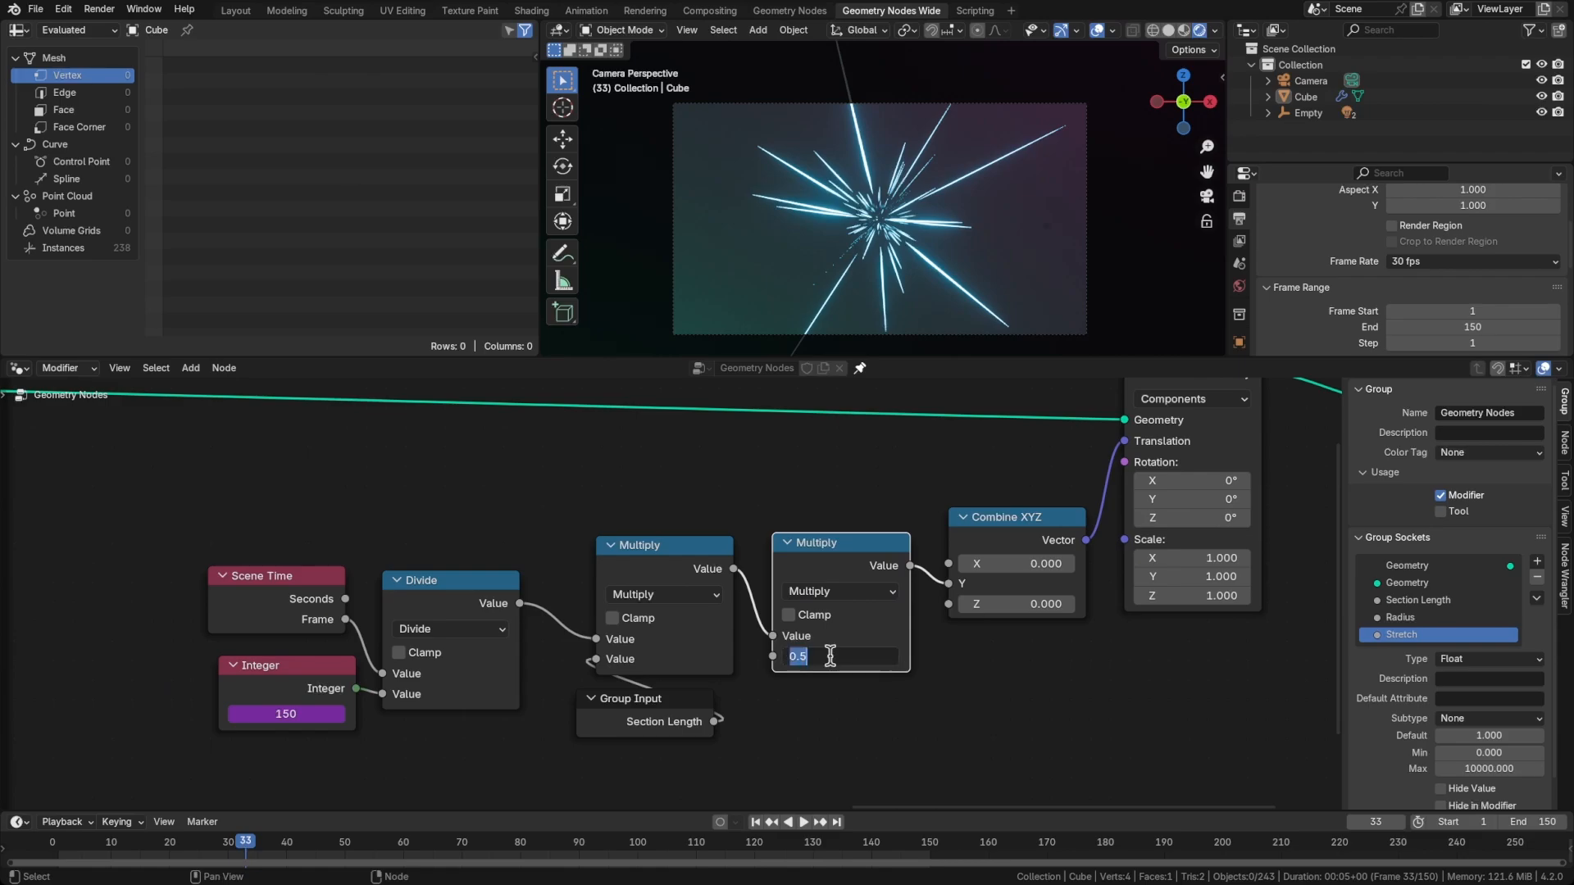
text(-1)
key(Return)
Play the animation from the first frame to check the streaks' direction, and save the file
key(shift+Left)
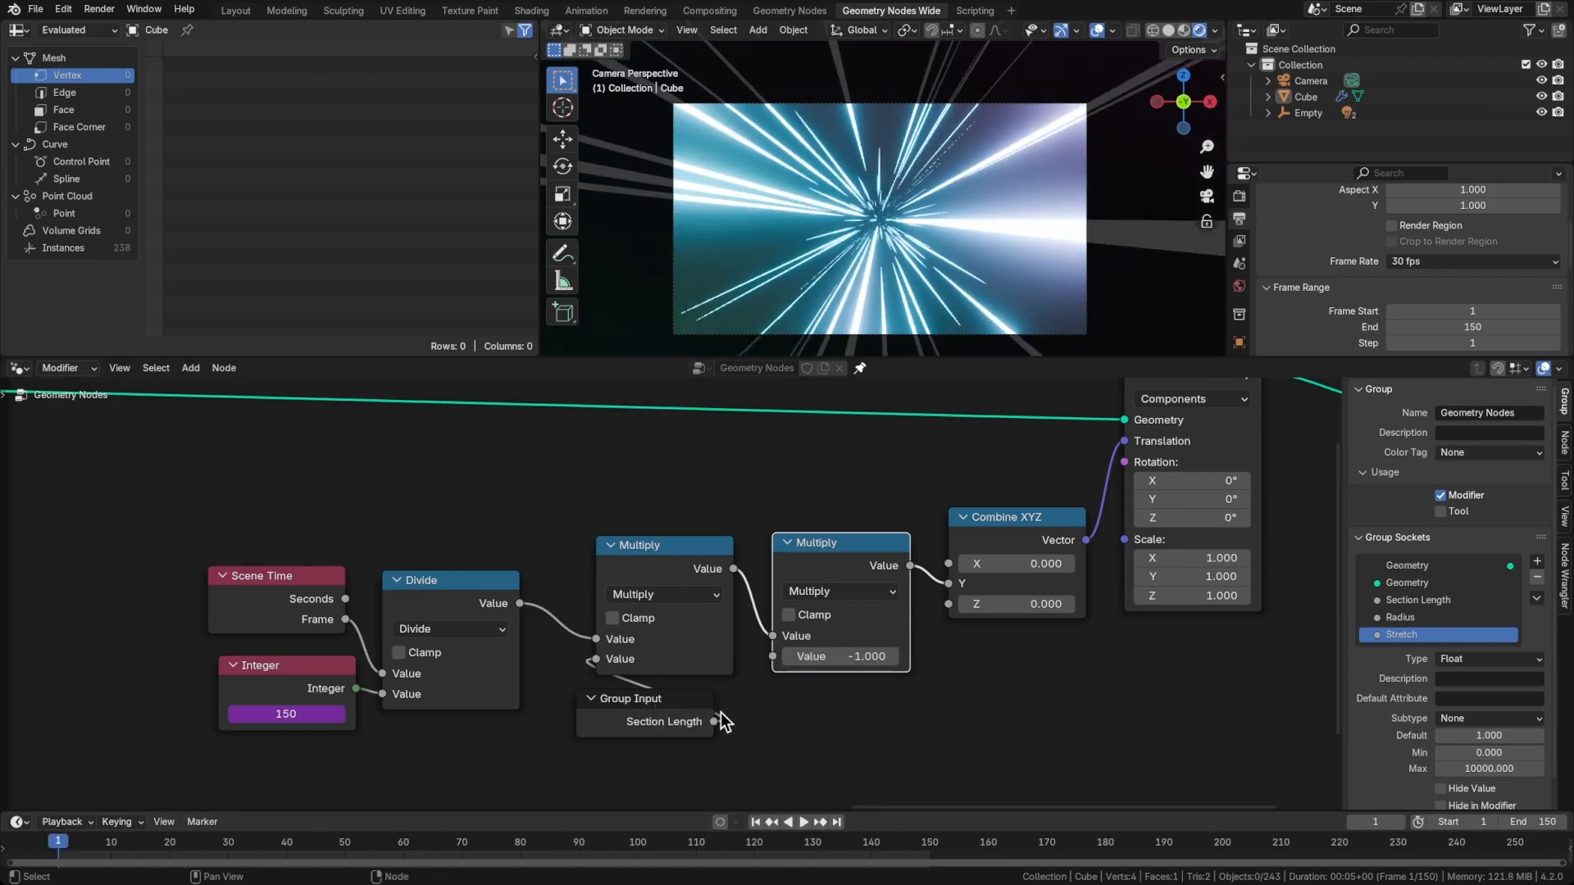
key(space)
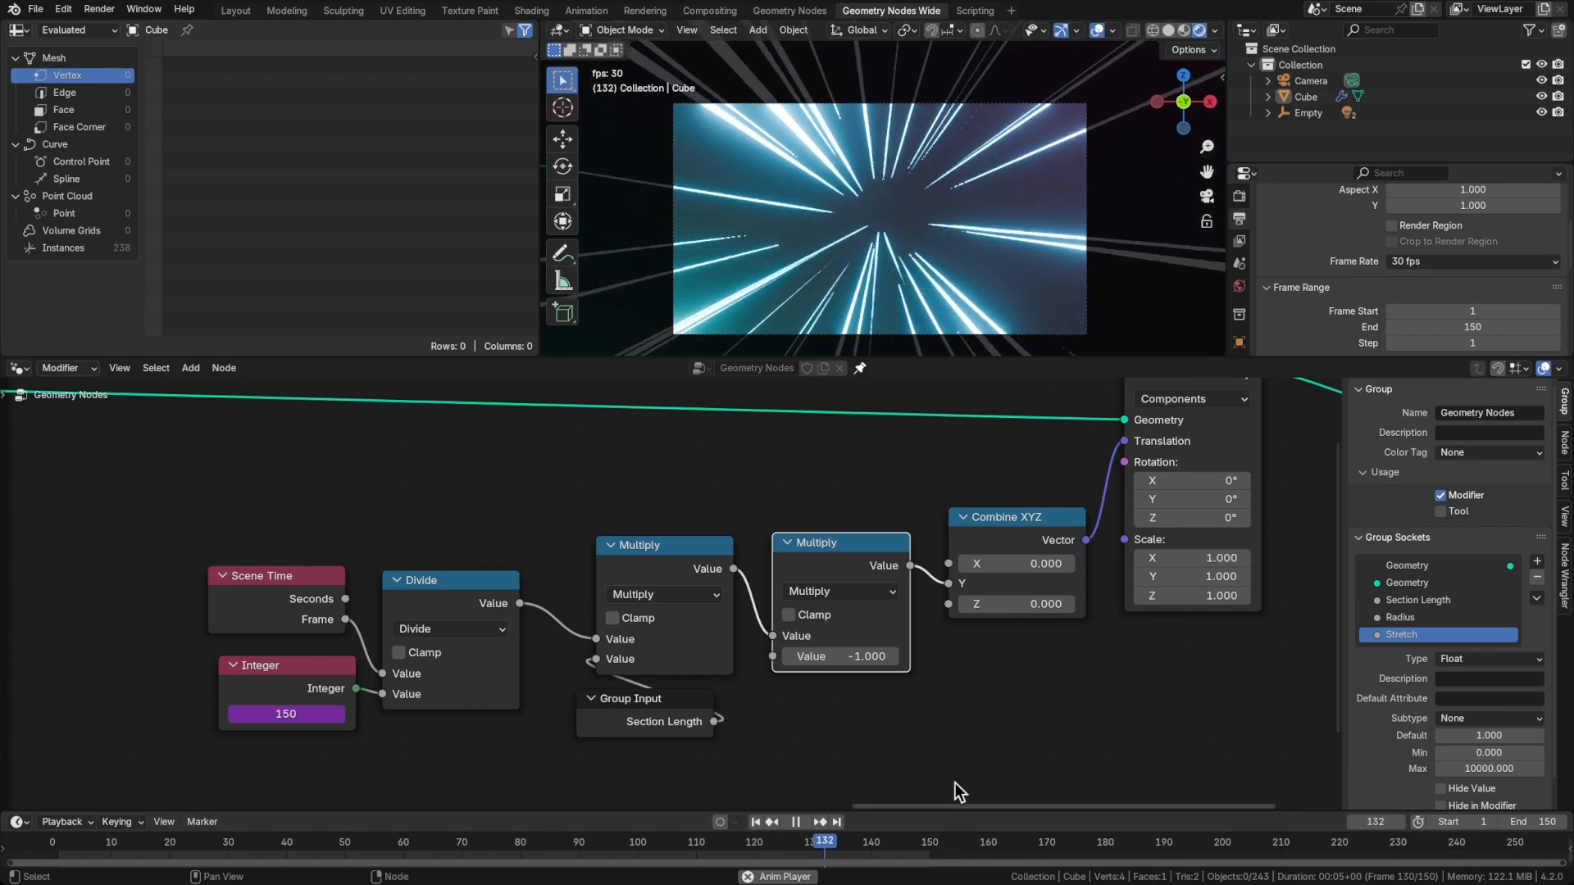
key(space)
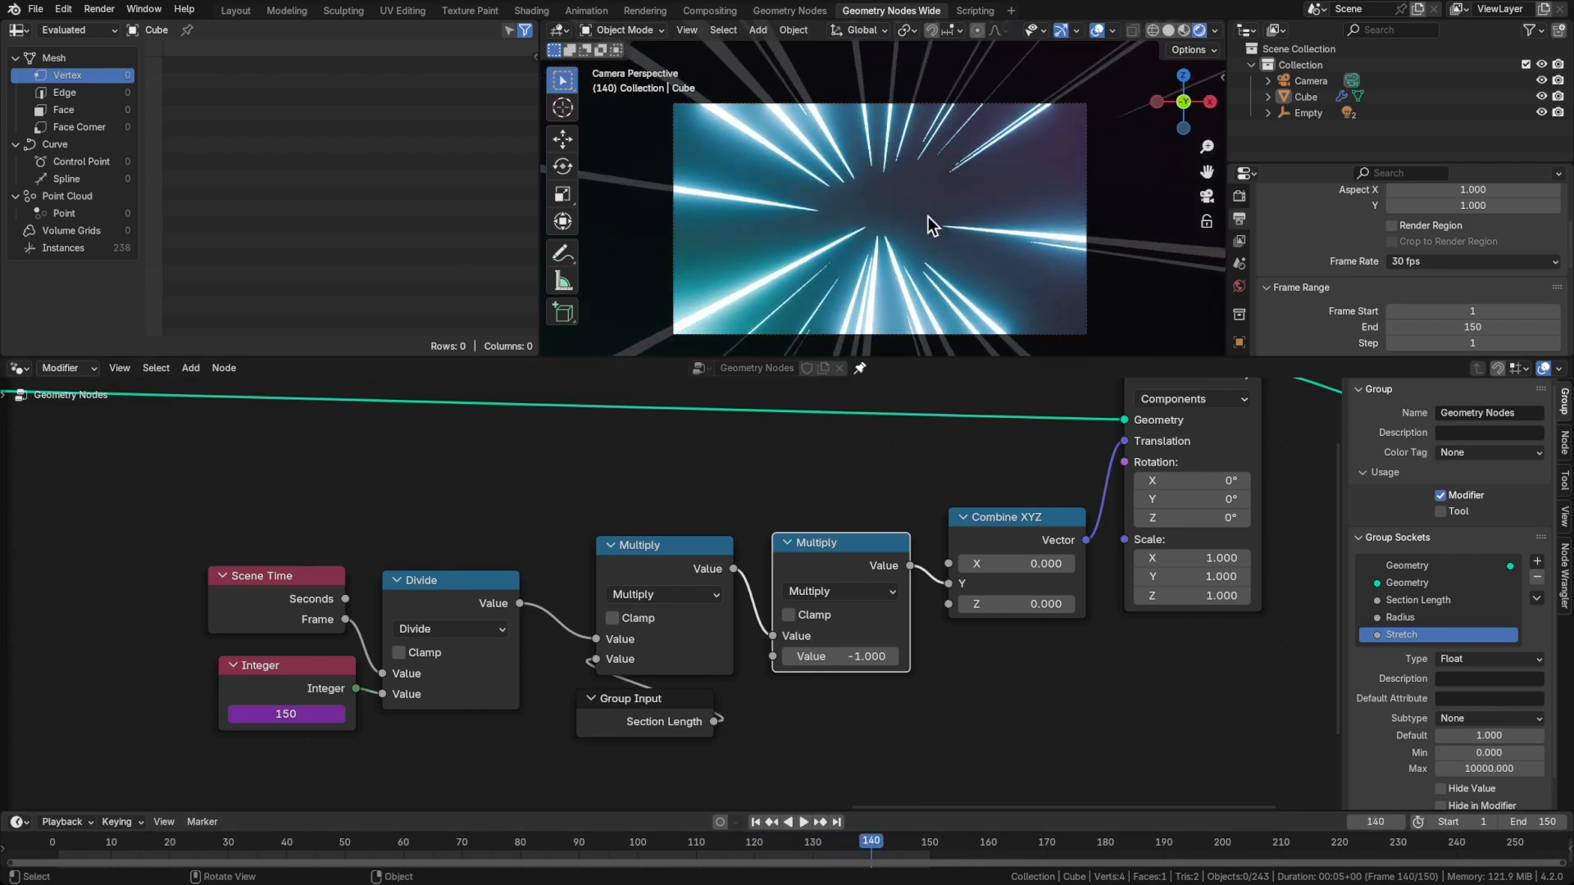
key(ctrl+s)
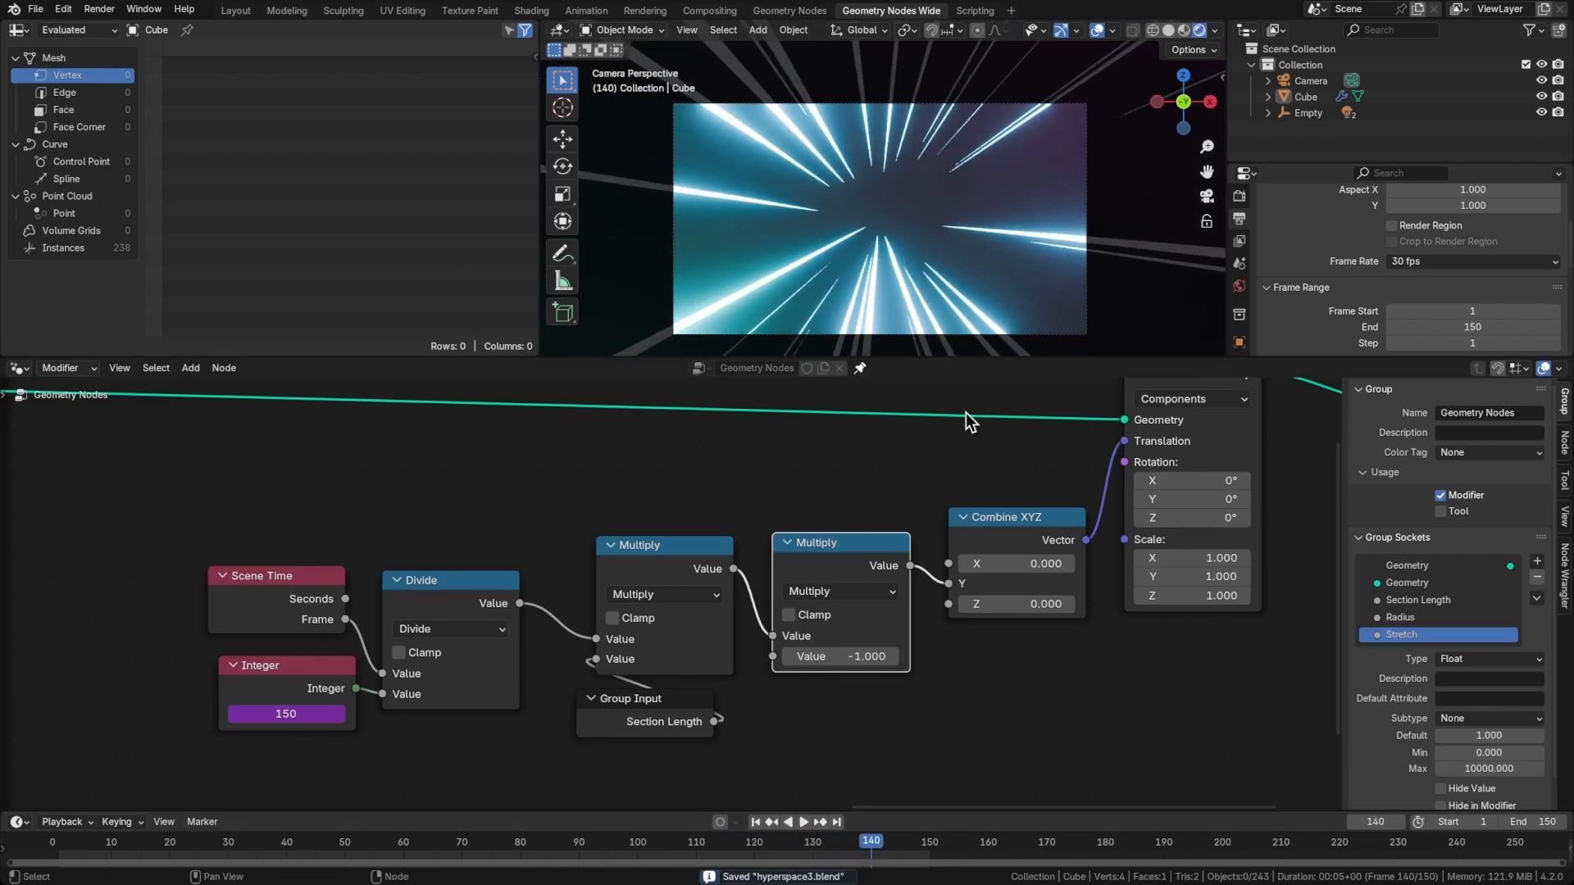
Move the whole translation node group together with Group Output farther from the Star Section frame
scroll(867, 665, down, 3)
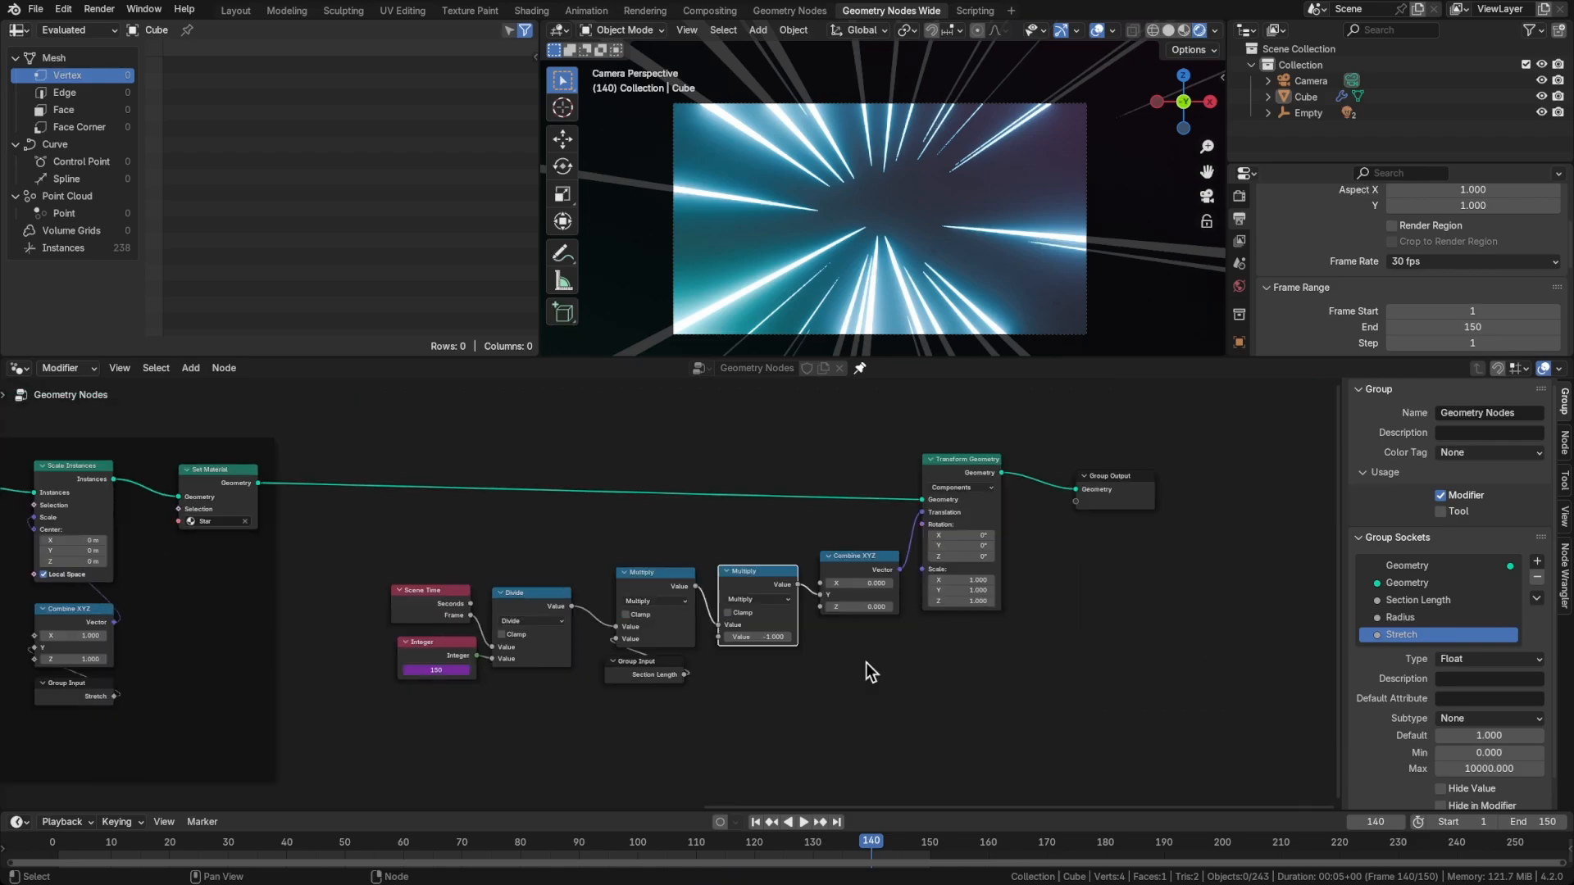
drag(353, 448, 1148, 720)
key(g)
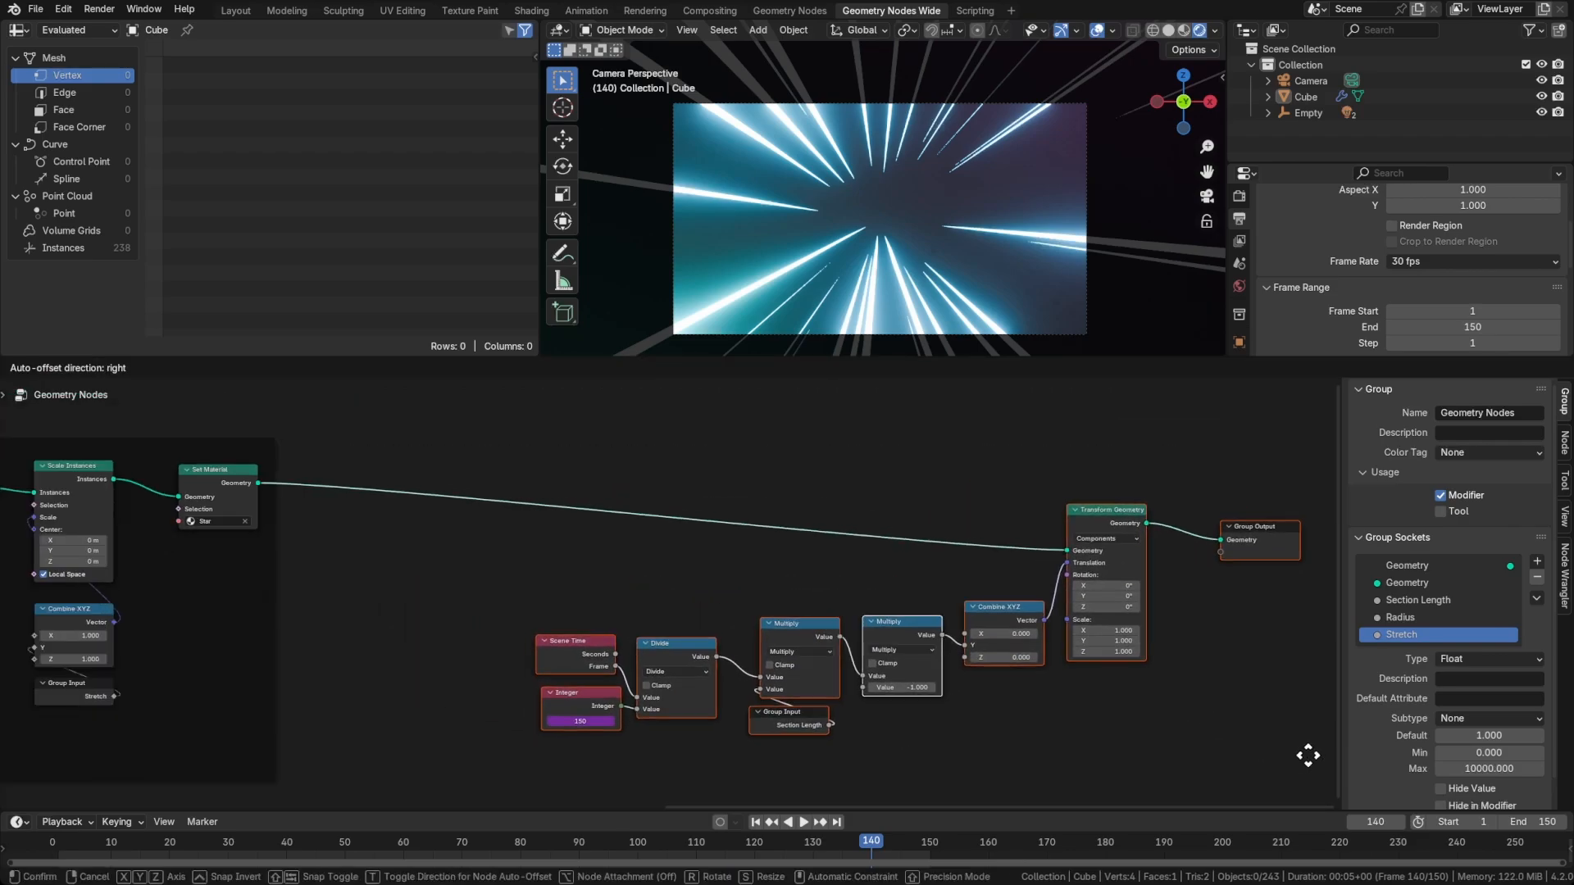
click(1320, 739)
Enclose the translation nodes and Transform Geometry in a frame labelled "Section Offset"
drag(502, 441, 1147, 745)
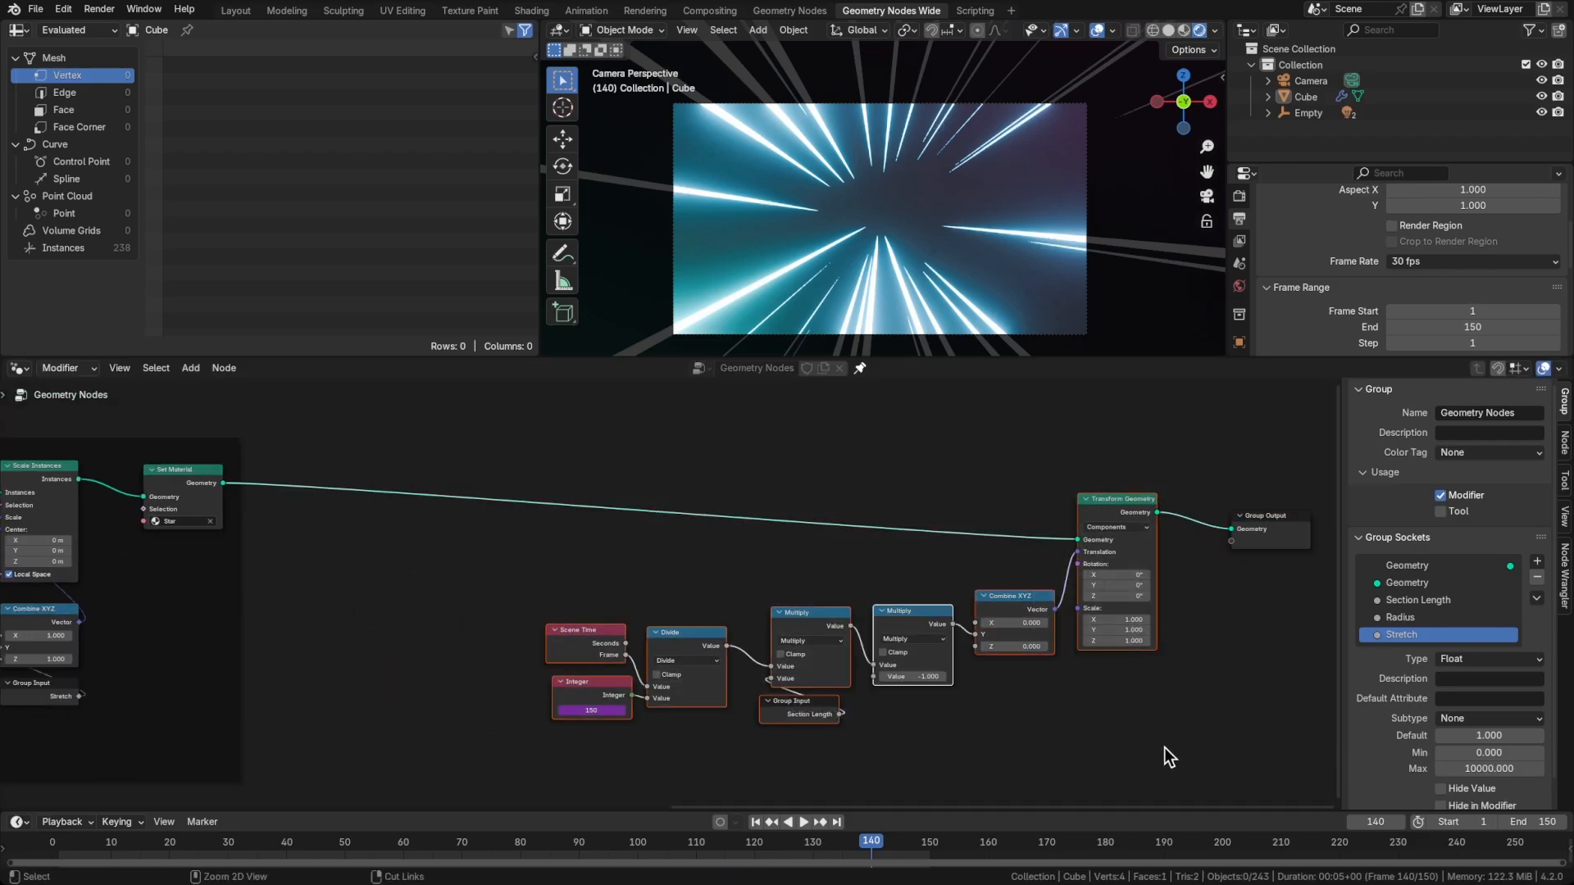
key(ctrl+j)
key(F2)
text(Section)
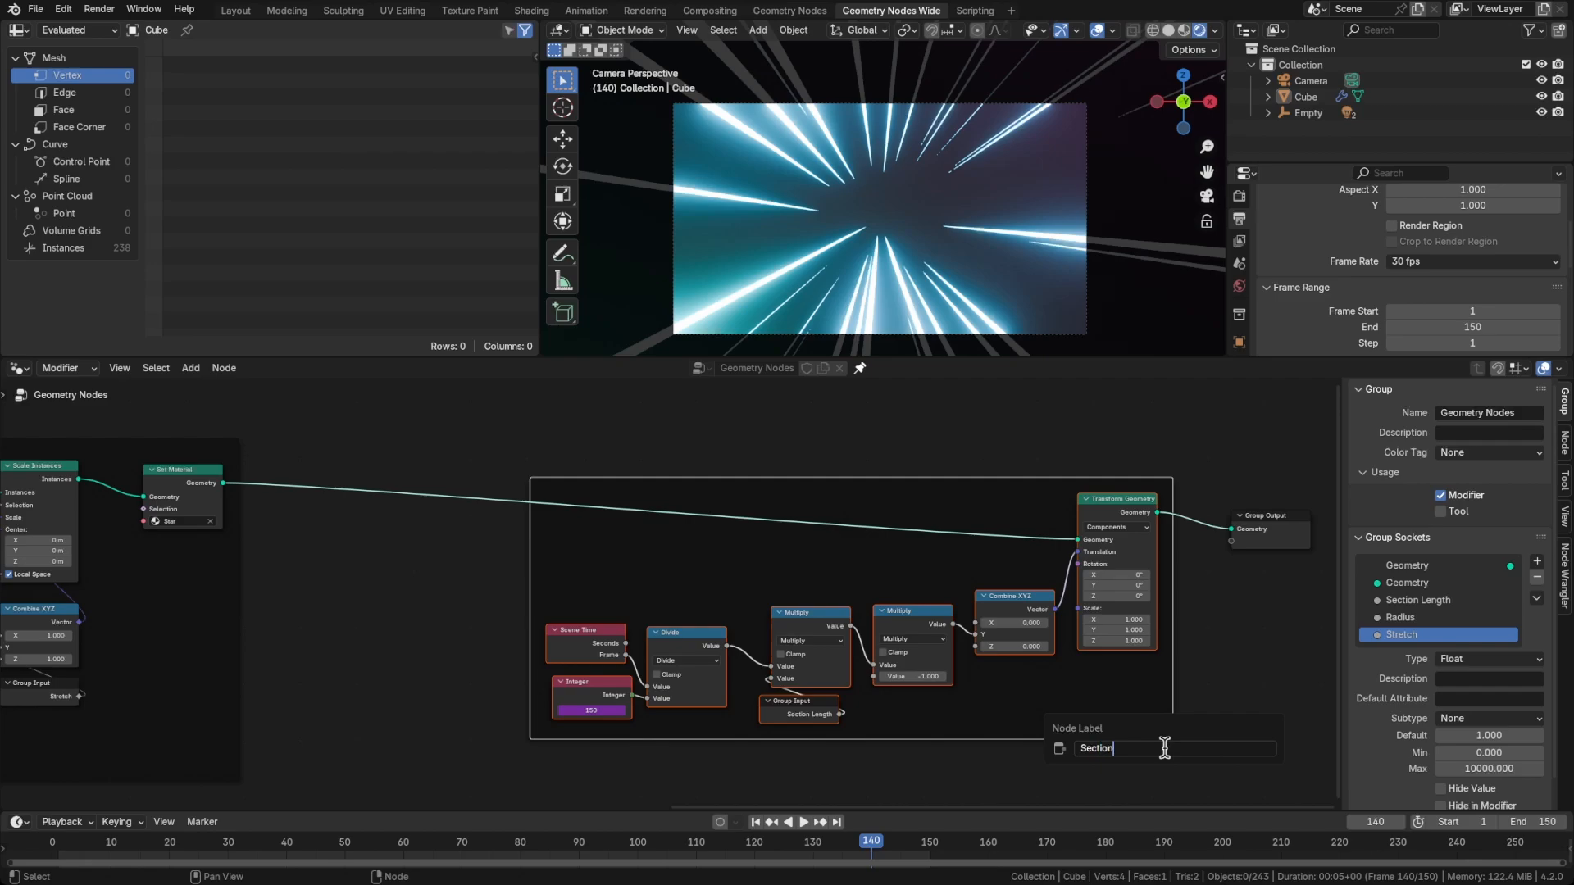
text( Offset)
key(Return)
Move the Section Offset frame and Group Output farther from the Star Section to make room for more nodes
scroll(566, 598, left, 8)
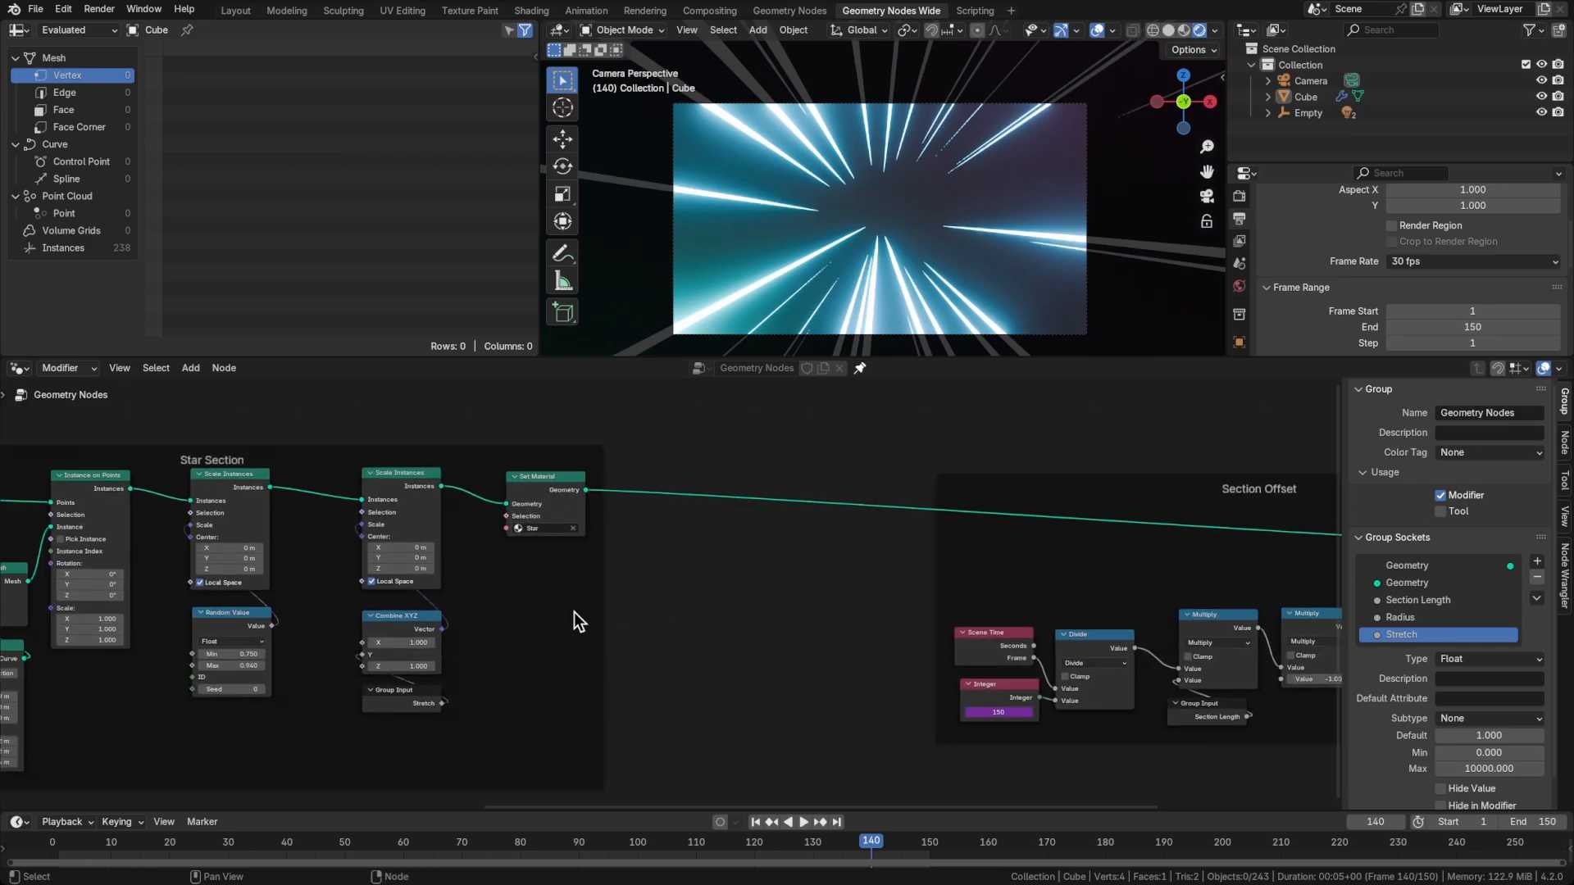
middle_drag(755, 589, 553, 587)
scroll(931, 534, down, 1)
middle_drag(931, 533, 694, 527)
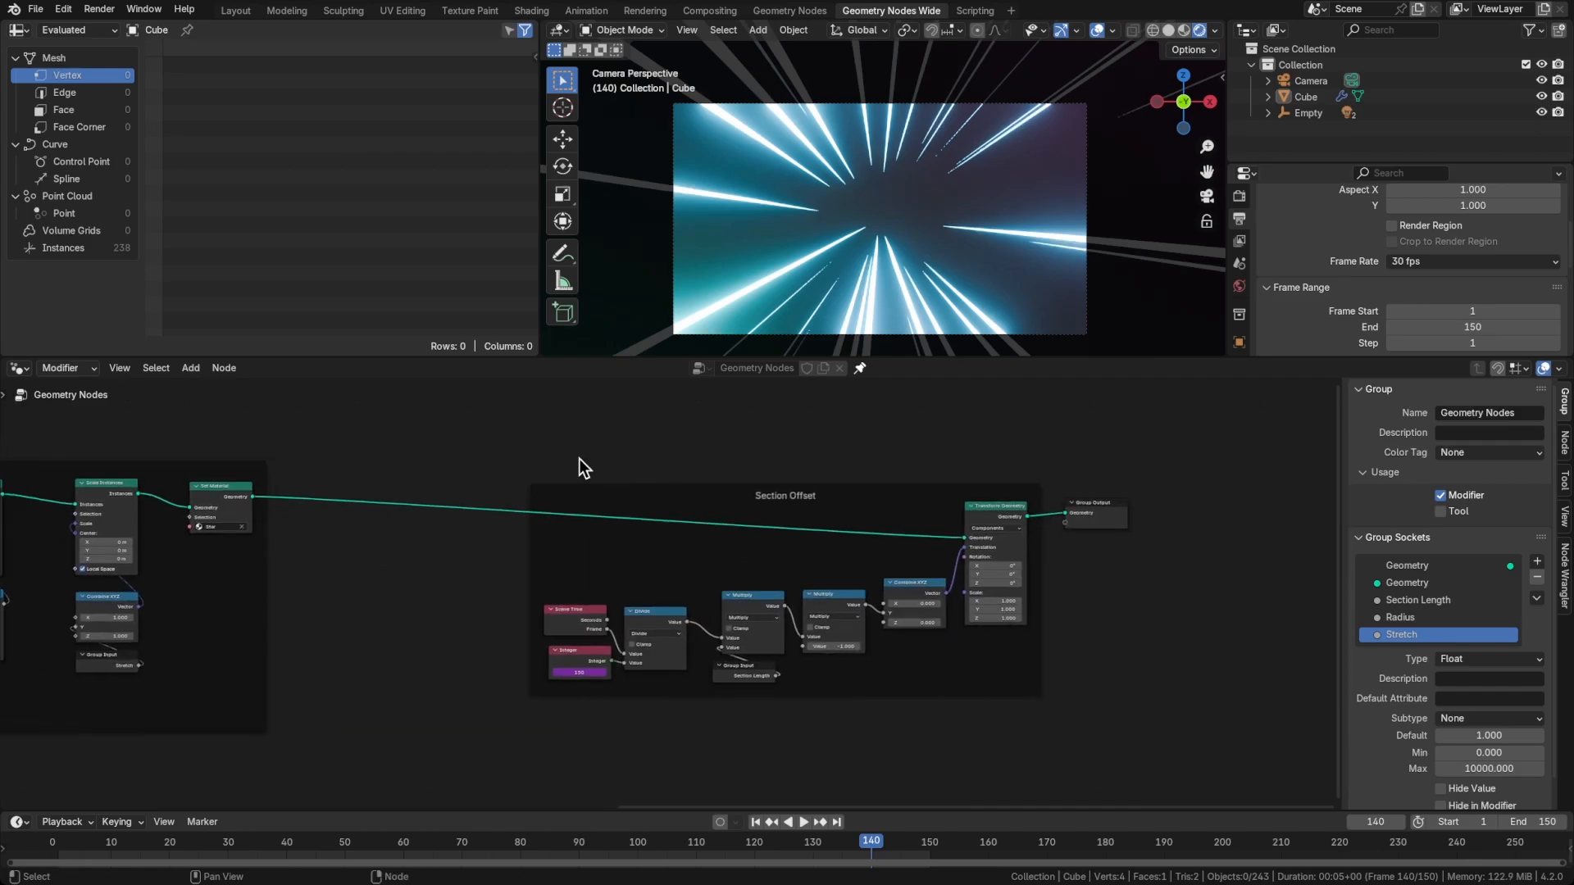
drag(530, 455, 1085, 696)
key(g)
click(822, 697)
middle_drag(526, 594, 740, 583)
scroll(739, 584, up, 5)
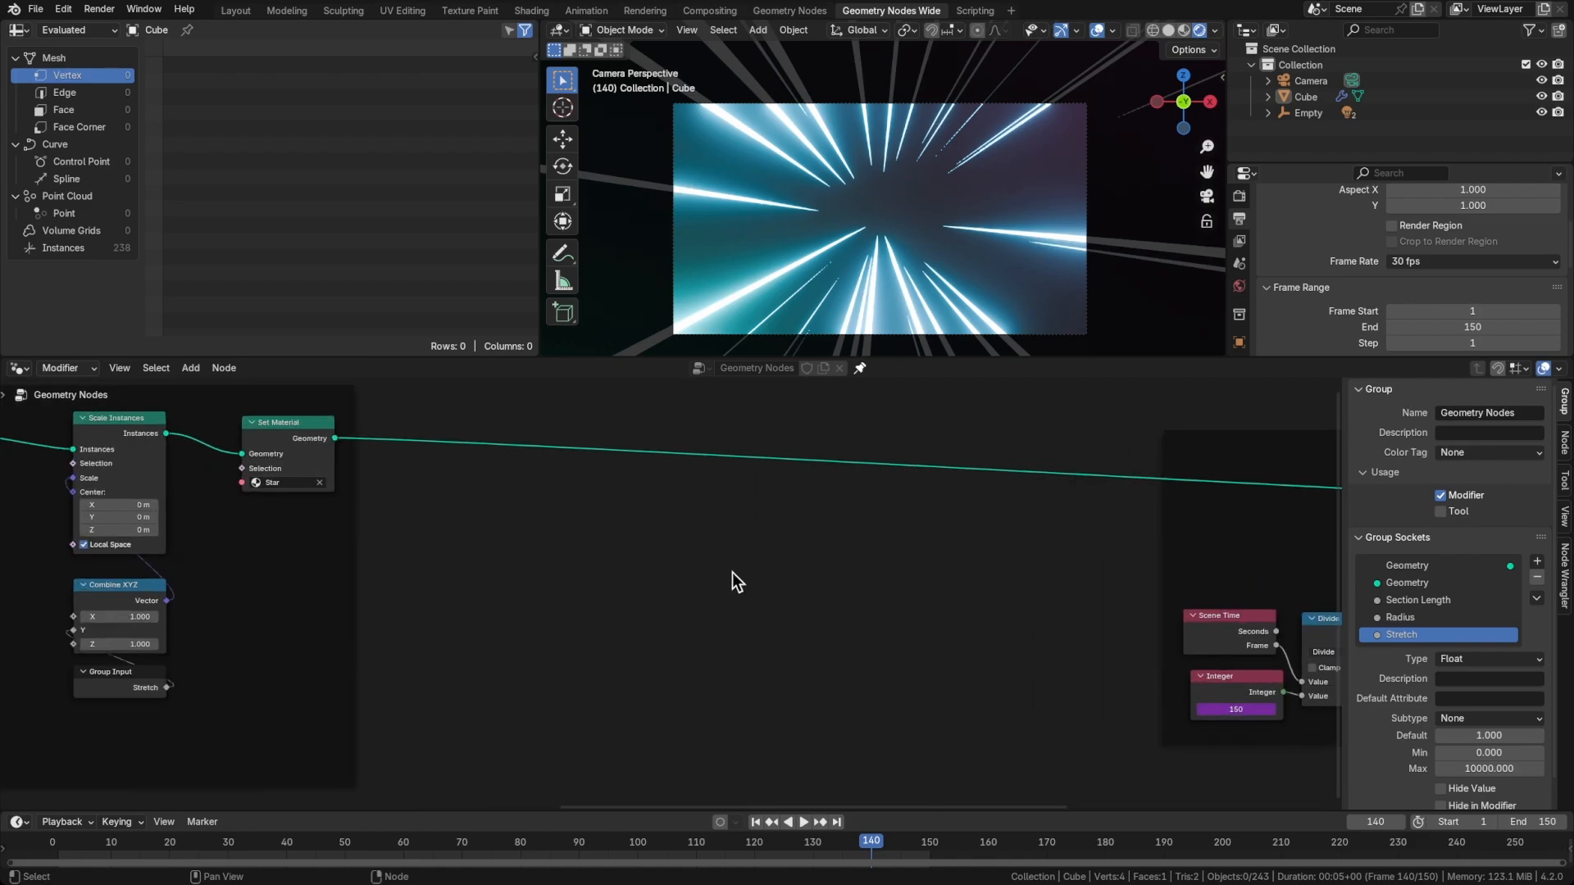
Add a Mesh Line node in the gap between the Star Section and Section Offset frames
key(shift+a)
mouse_move(731, 577)
text(mesh line)
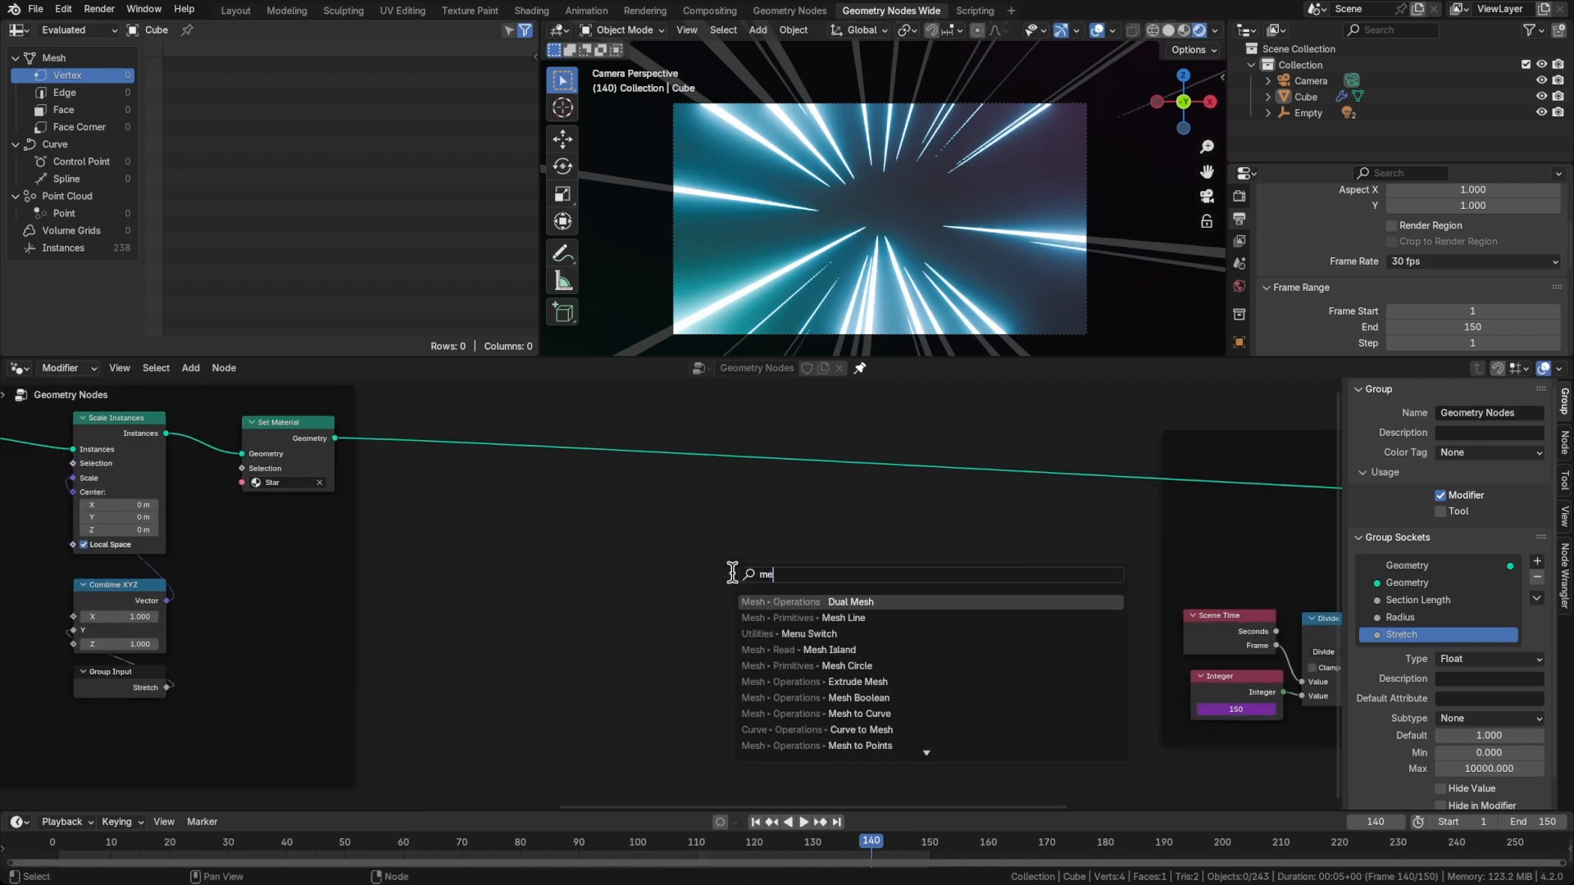
key(Return)
click(666, 548)
click(732, 544)
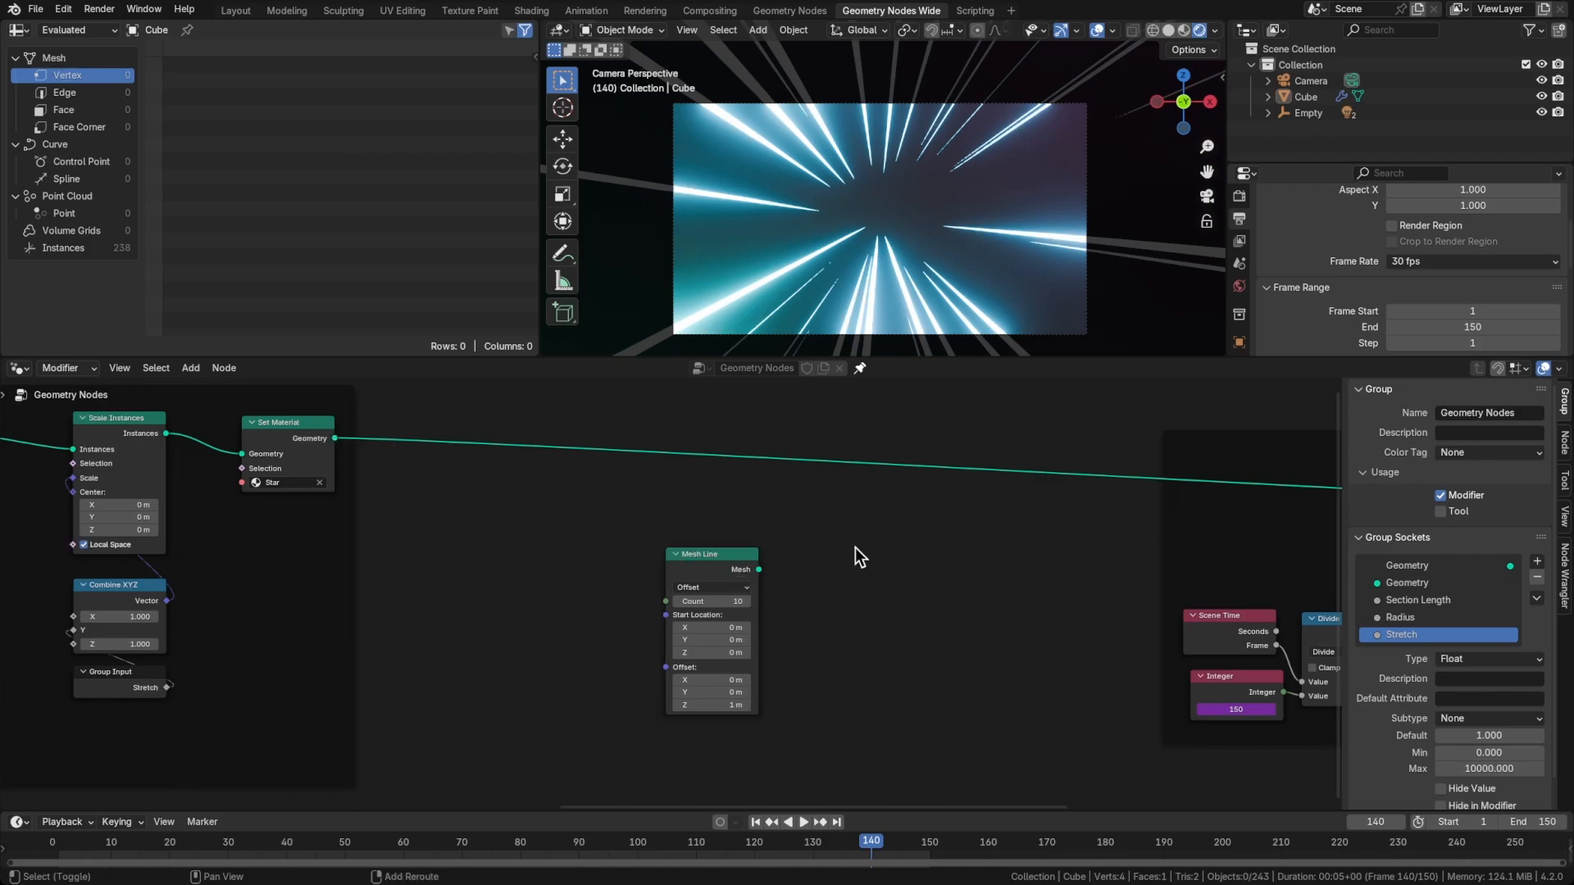
Add an Instance on Points node next to the Mesh Line node
key(shift+a)
text(instanc)
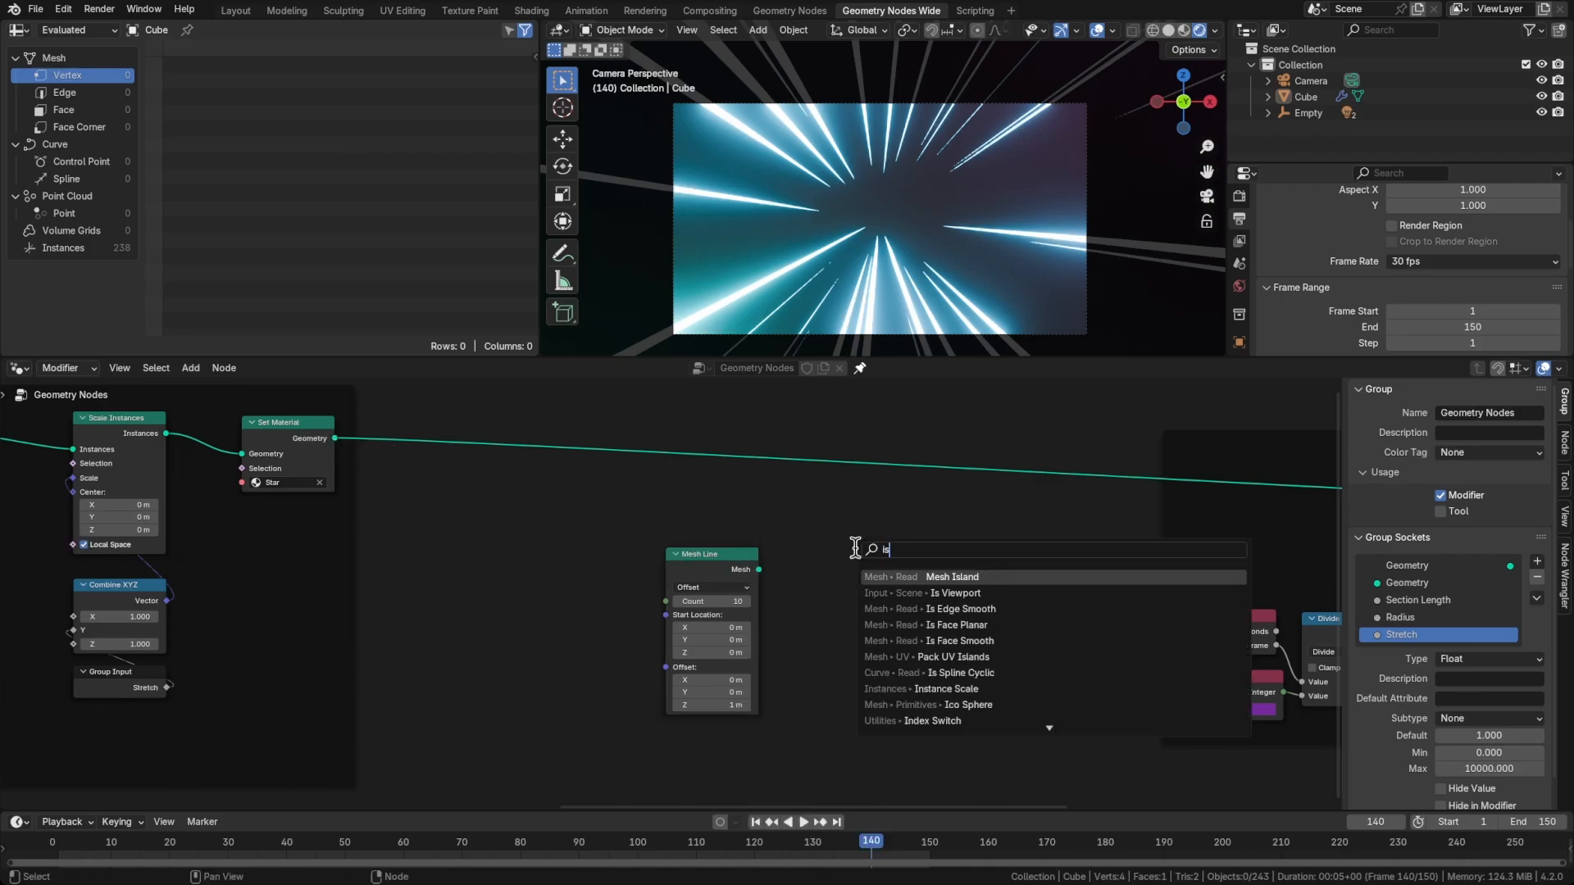
key(Return)
click(838, 506)
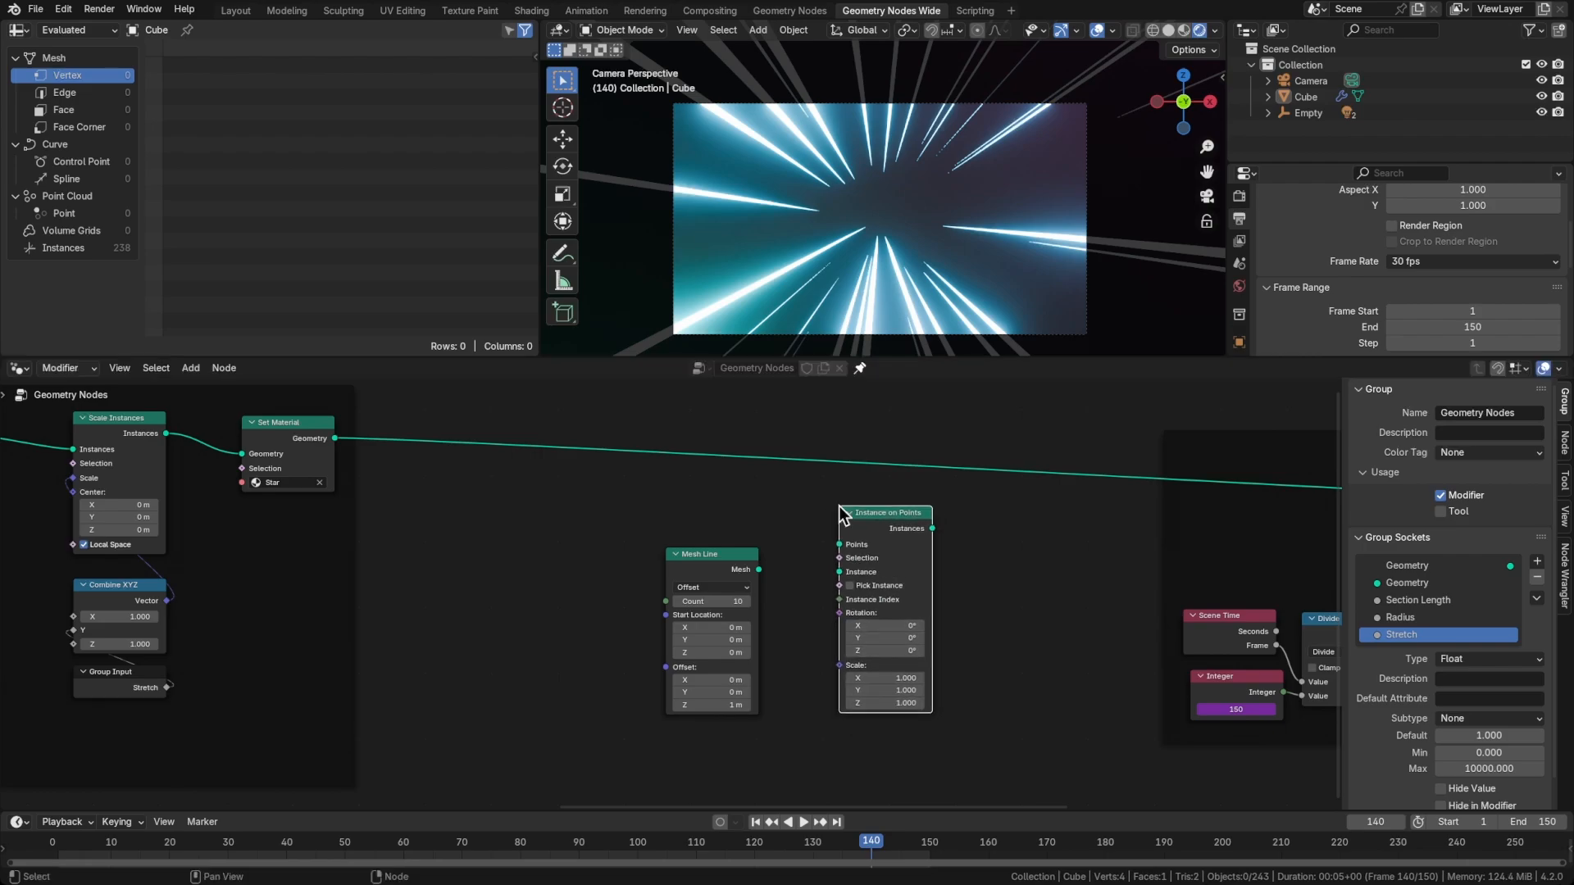
Route the Instances output into the Section Offset nodes and cut the old geometry link from Set Material
middle_drag(899, 531, 664, 549)
alt+shift+click(490, 538)
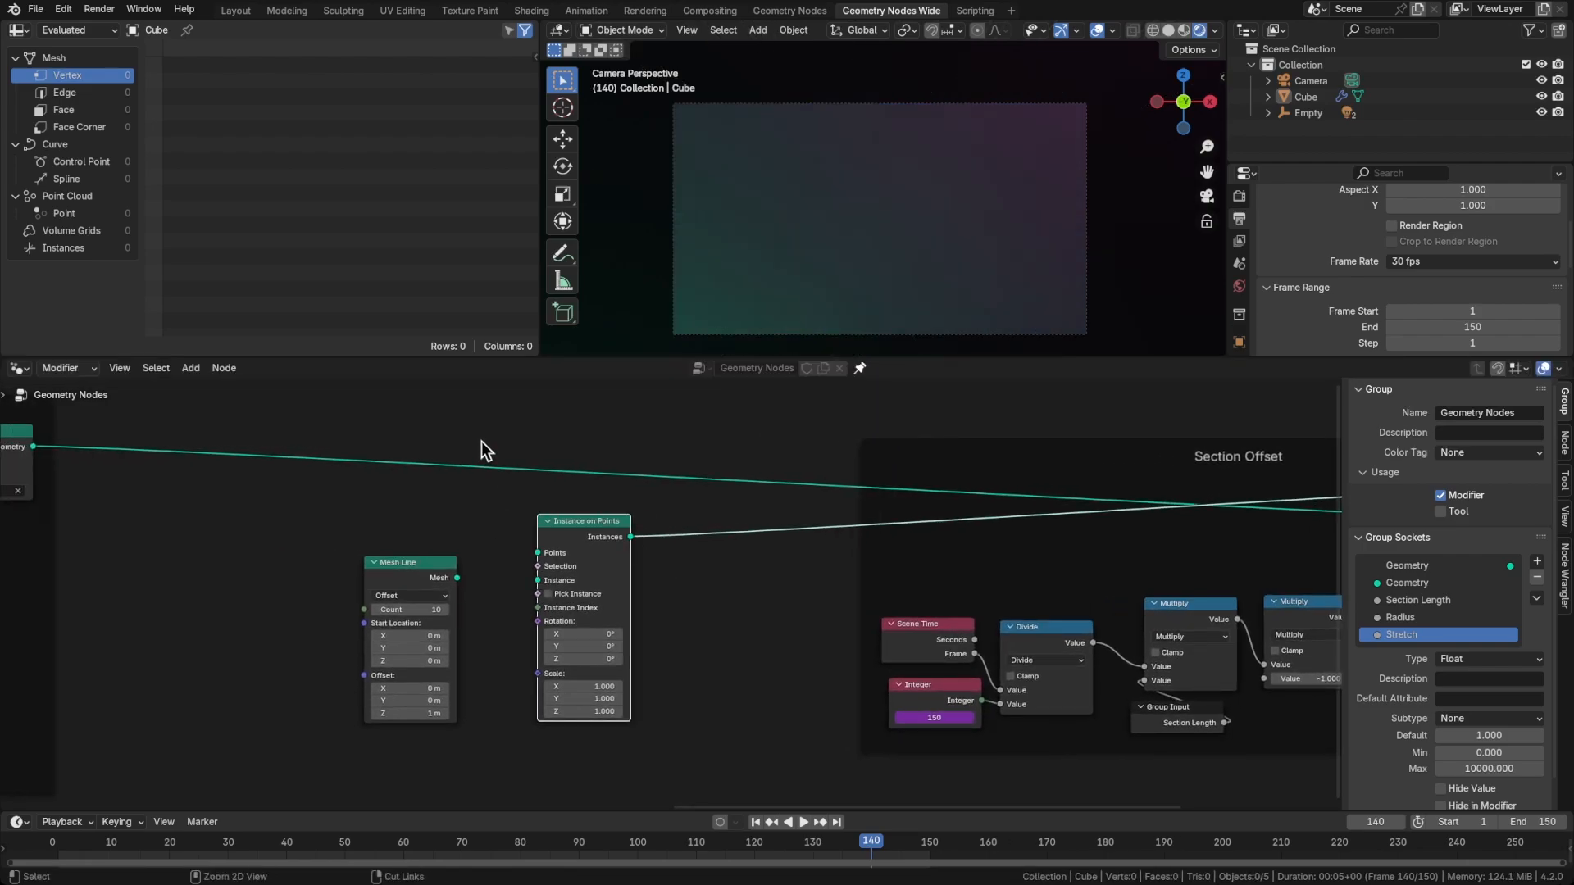
ctrl+right_drag(464, 460, 418, 494)
middle_drag(482, 536, 702, 548)
scroll(703, 549, up, 1)
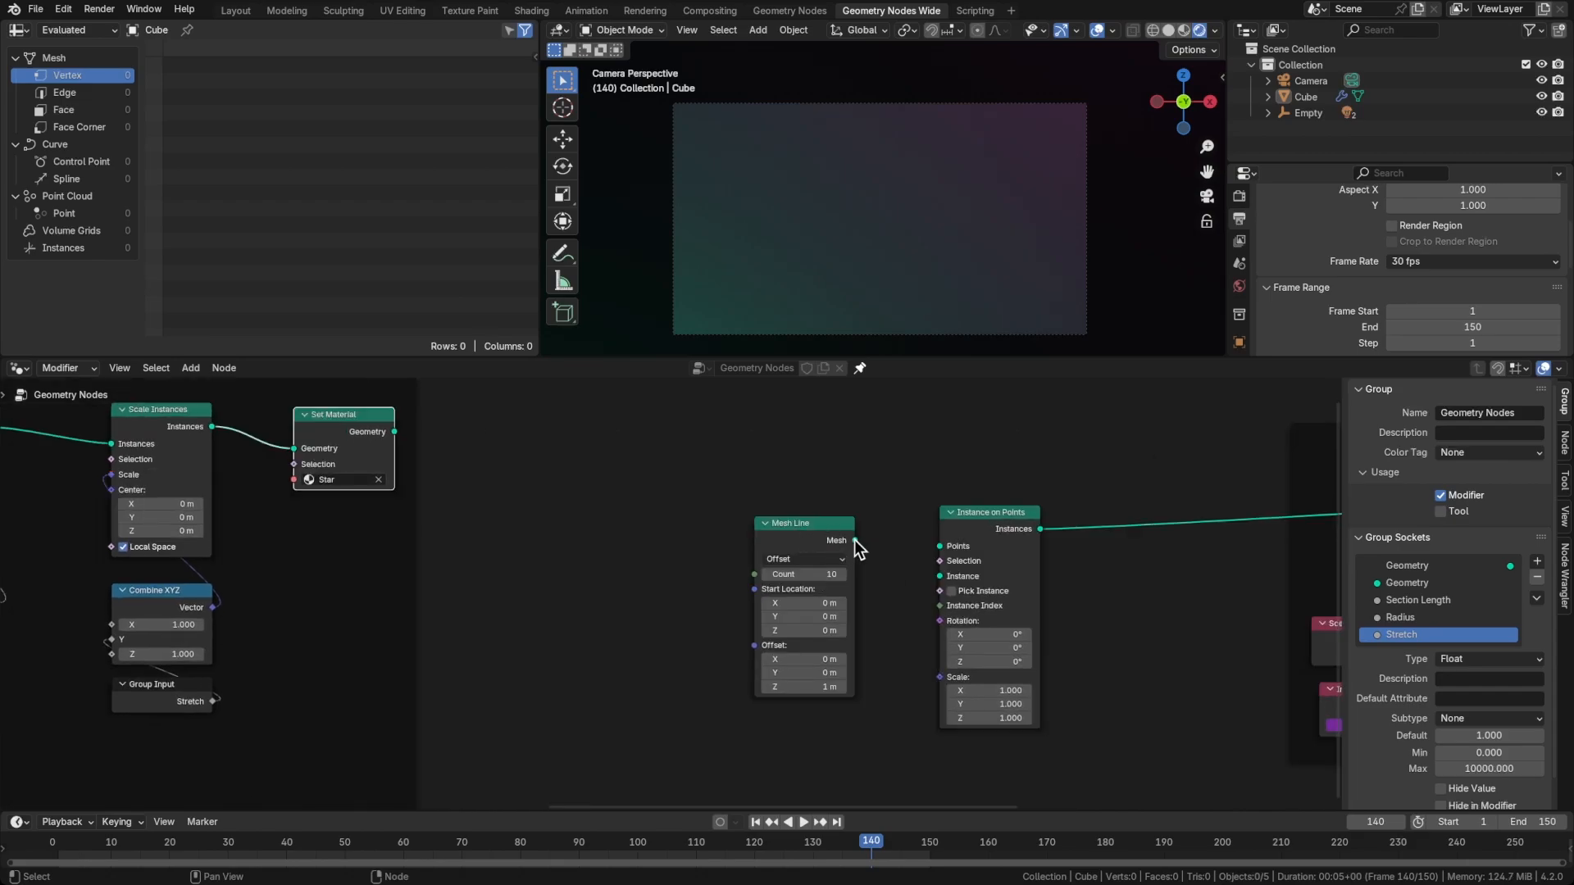
Connect Mesh Line to the Points input of Instance on Points and set the line's Count to 1
drag(854, 540, 939, 546)
drag(814, 563, 788, 519)
click(787, 529)
text(1)
key(Return)
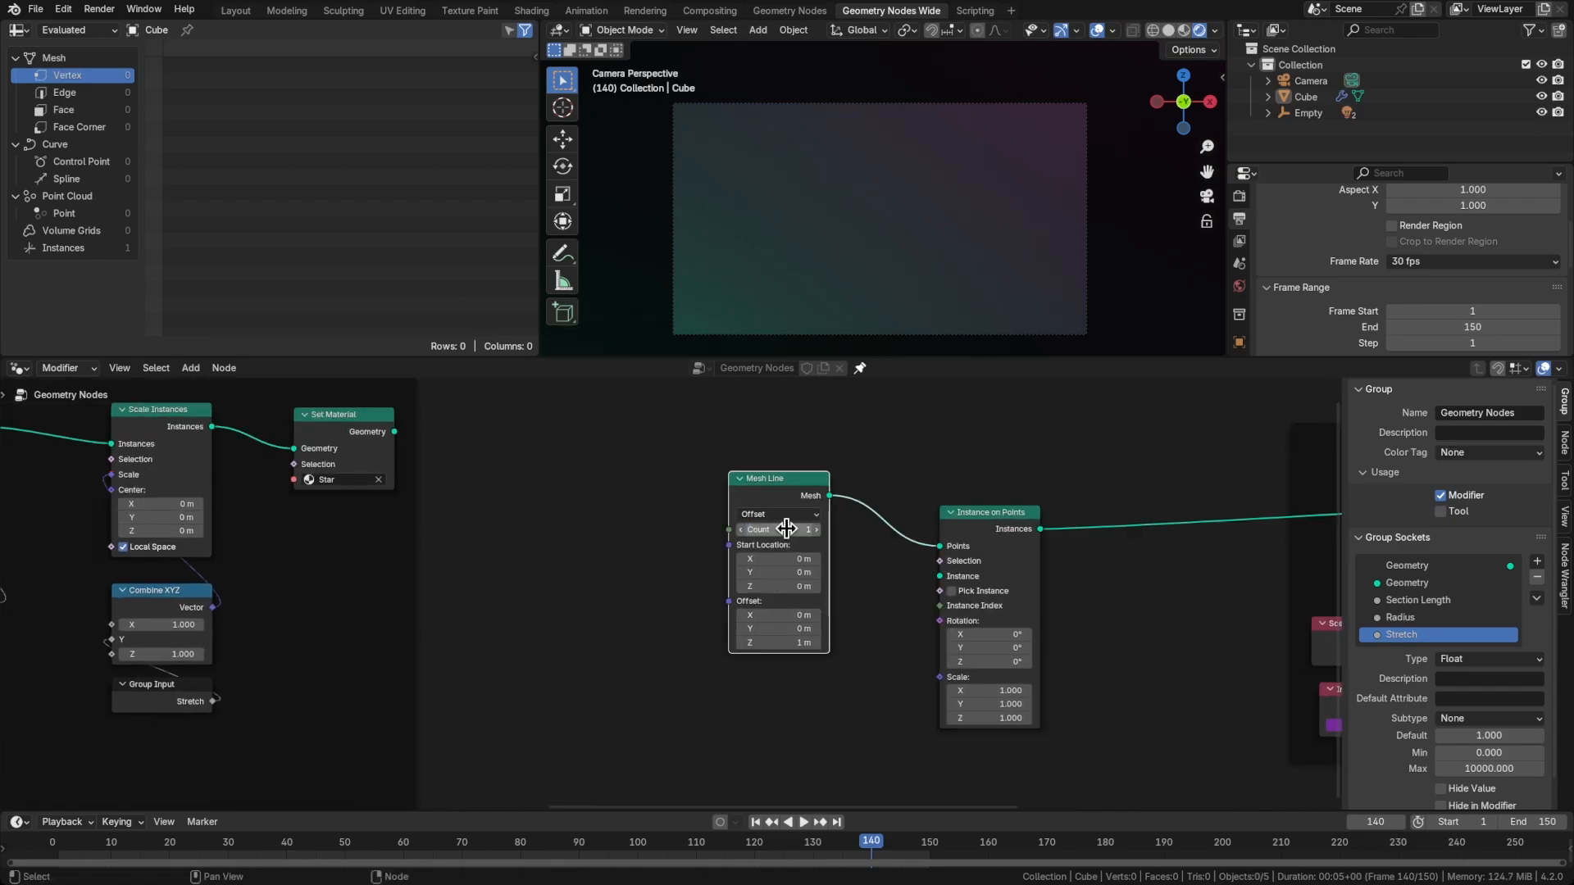
Connect Set Material's geometry to the Instance input of Instance on Points and lower the Mesh Line node below that link
mouse_move(395, 431)
mouse_down()
mouse_move(889, 578)
mouse_move(939, 576)
mouse_up()
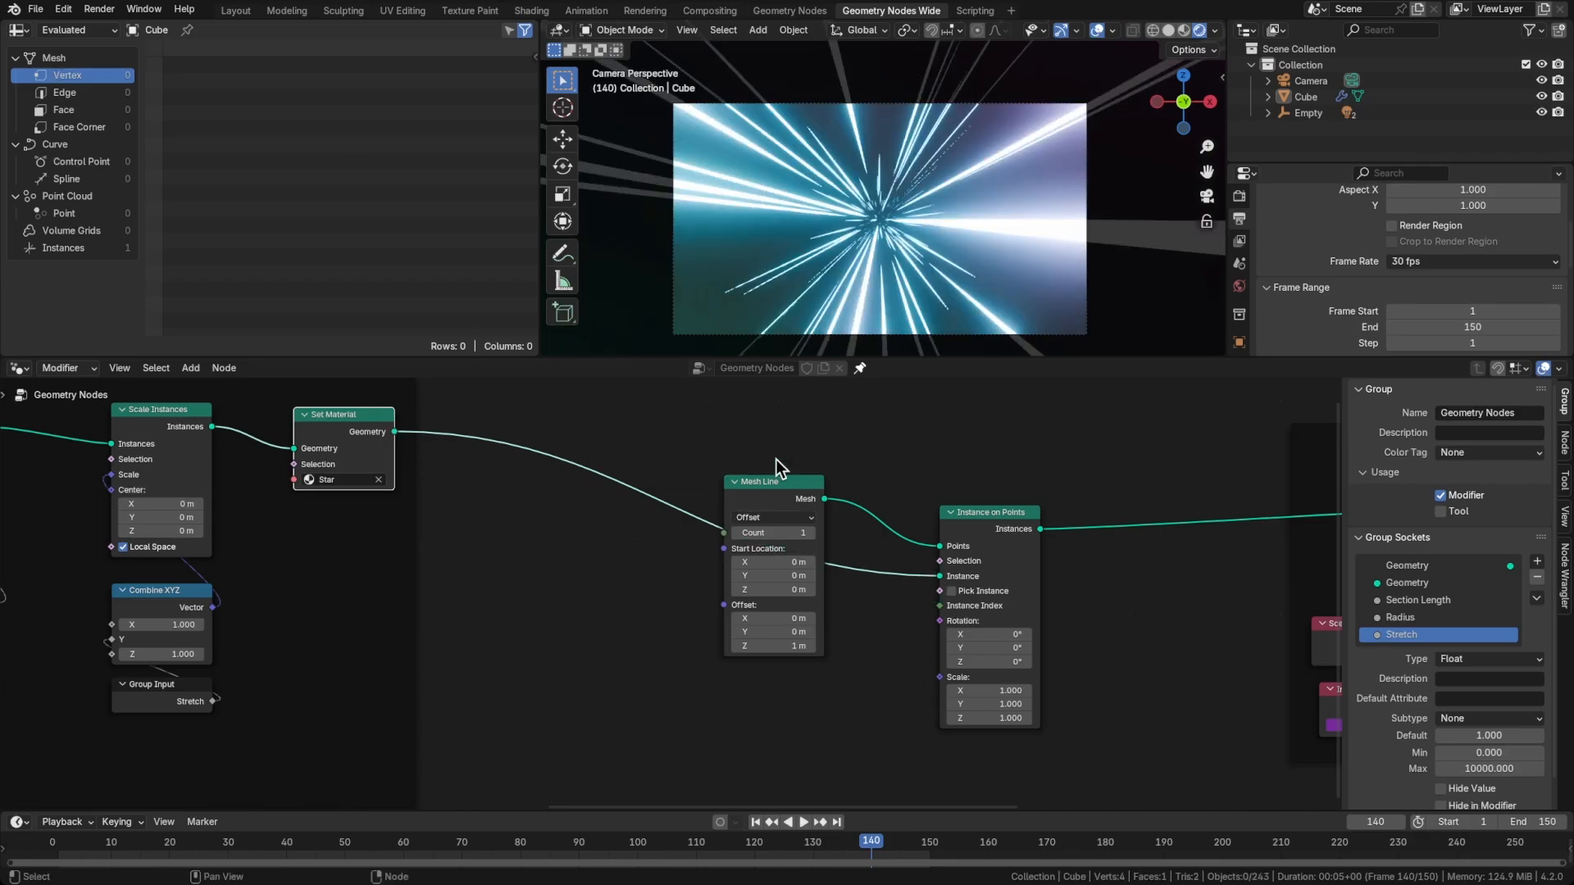
drag(778, 489, 821, 564)
scroll(811, 573, up, 1)
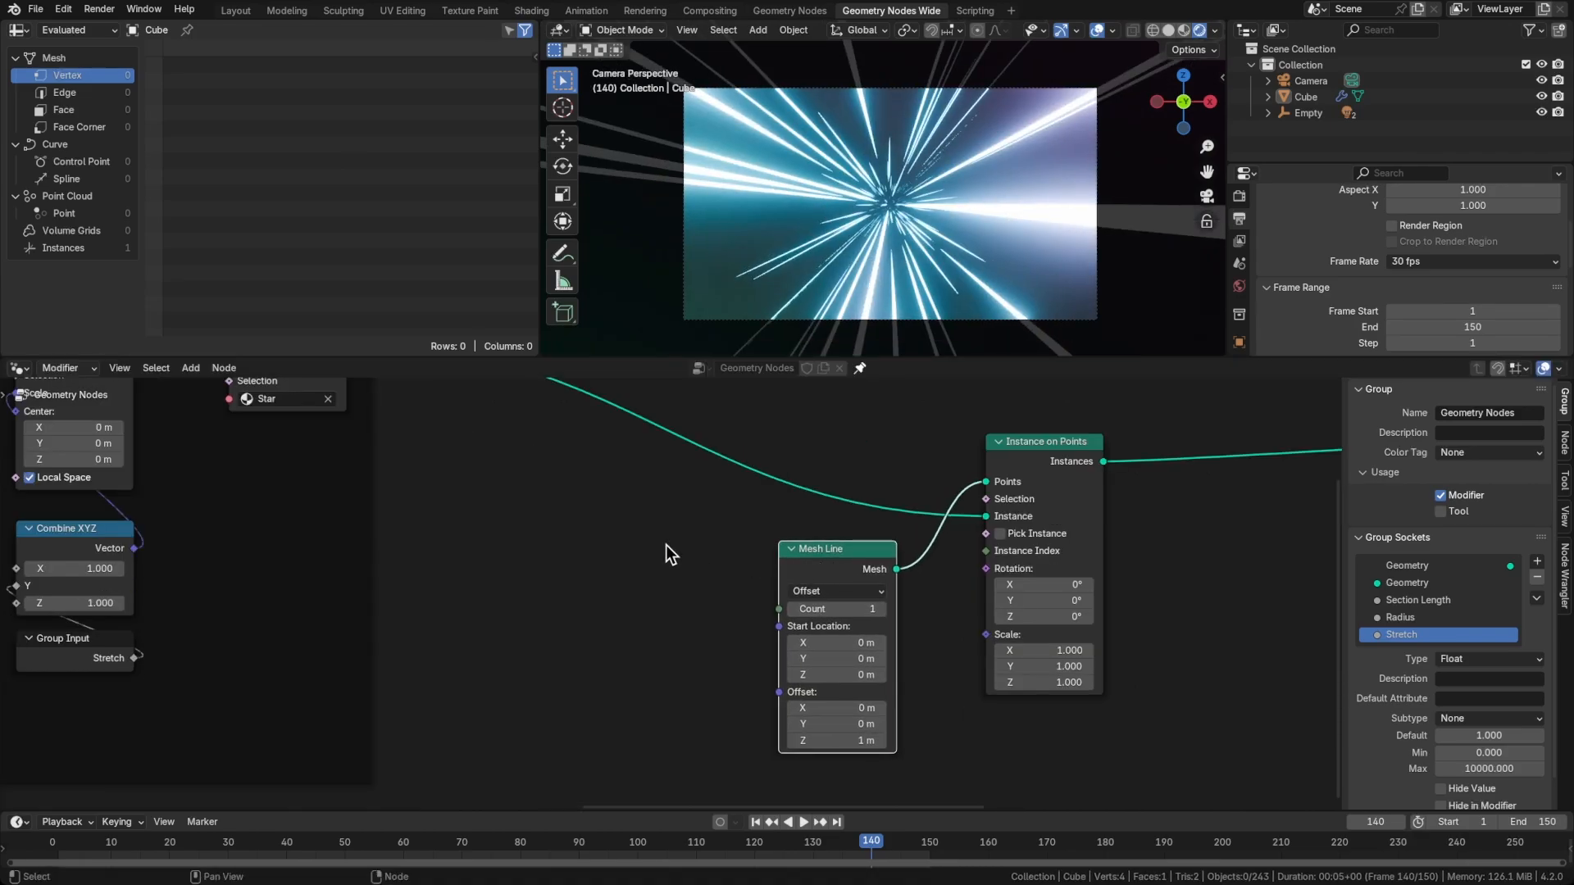
Sketch an annotation above Mesh Line showing a line with four marked points and an arc over each segment
click(528, 541)
drag(818, 496, 491, 527)
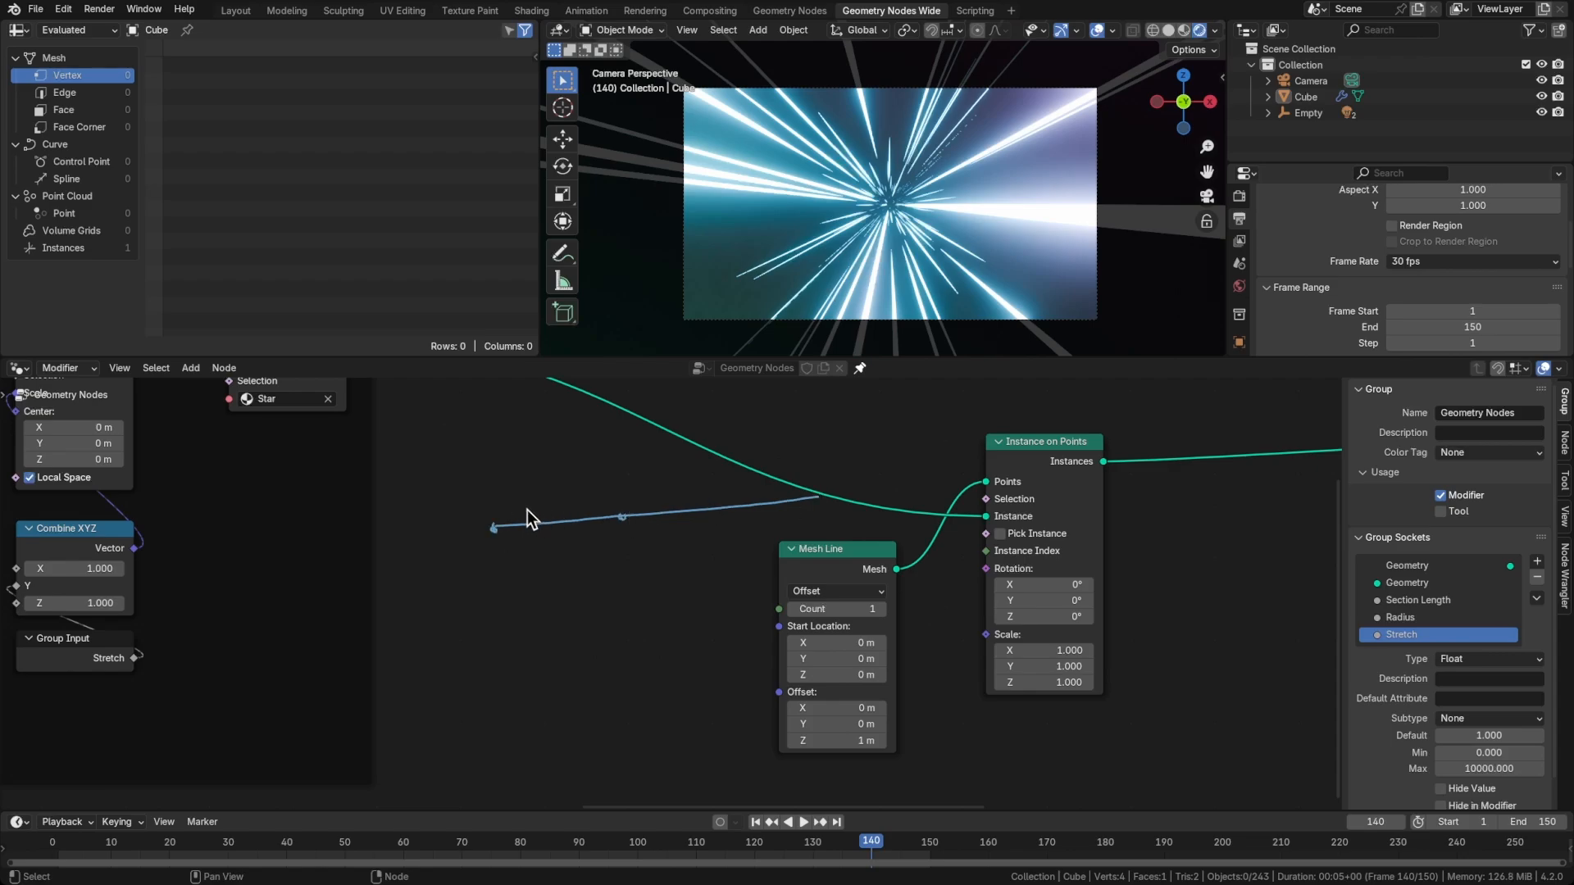
drag(649, 485, 724, 488)
mouse_move(828, 493)
mouse_down()
mouse_move(841, 491)
mouse_move(828, 489)
mouse_up()
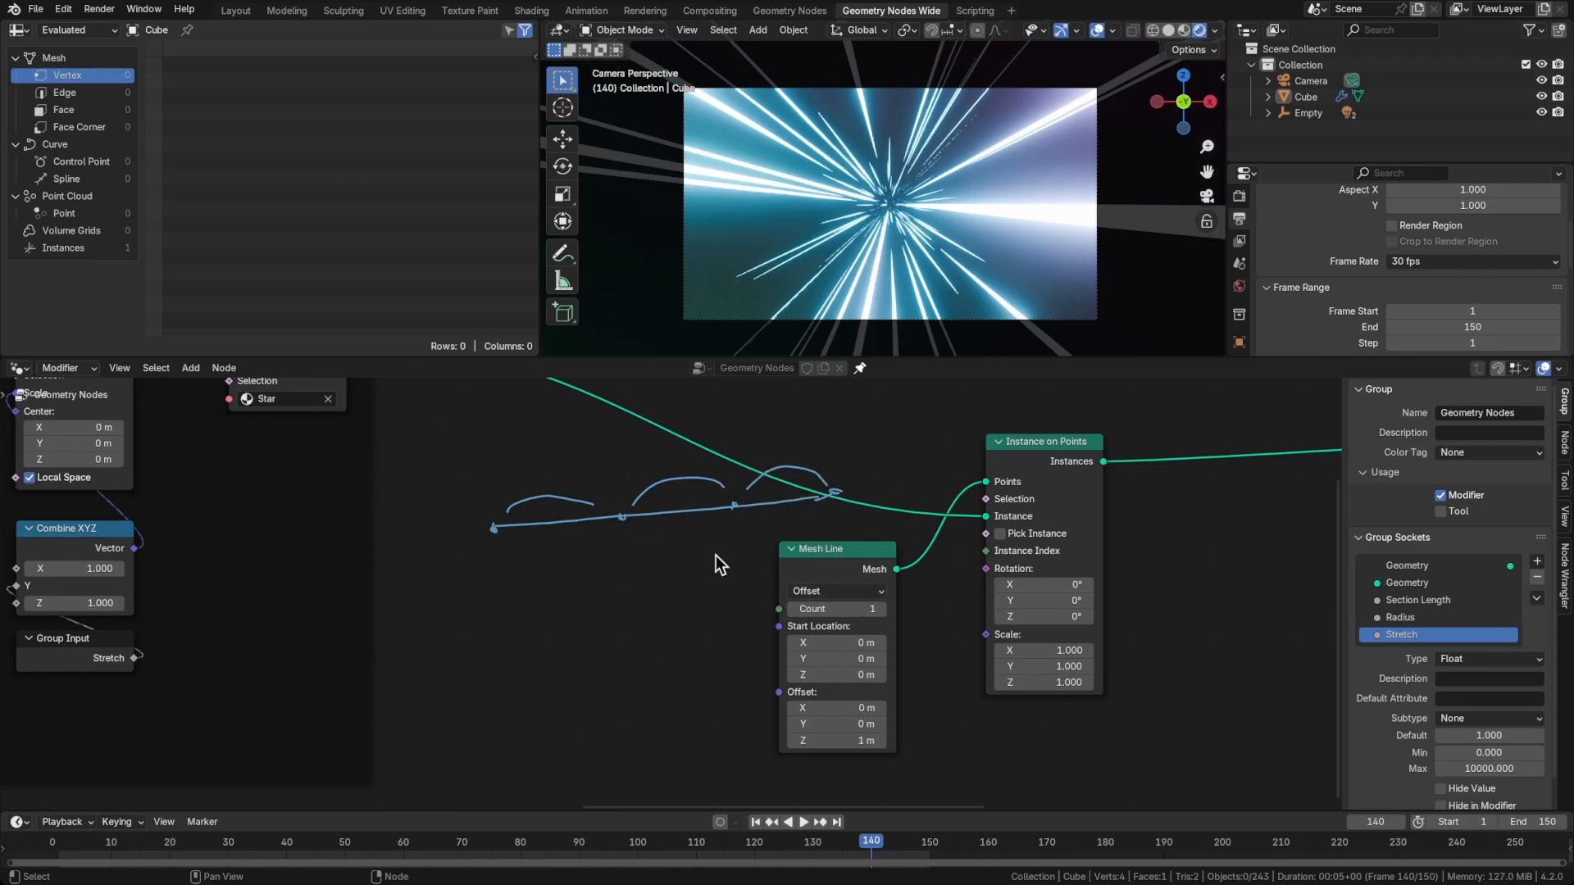
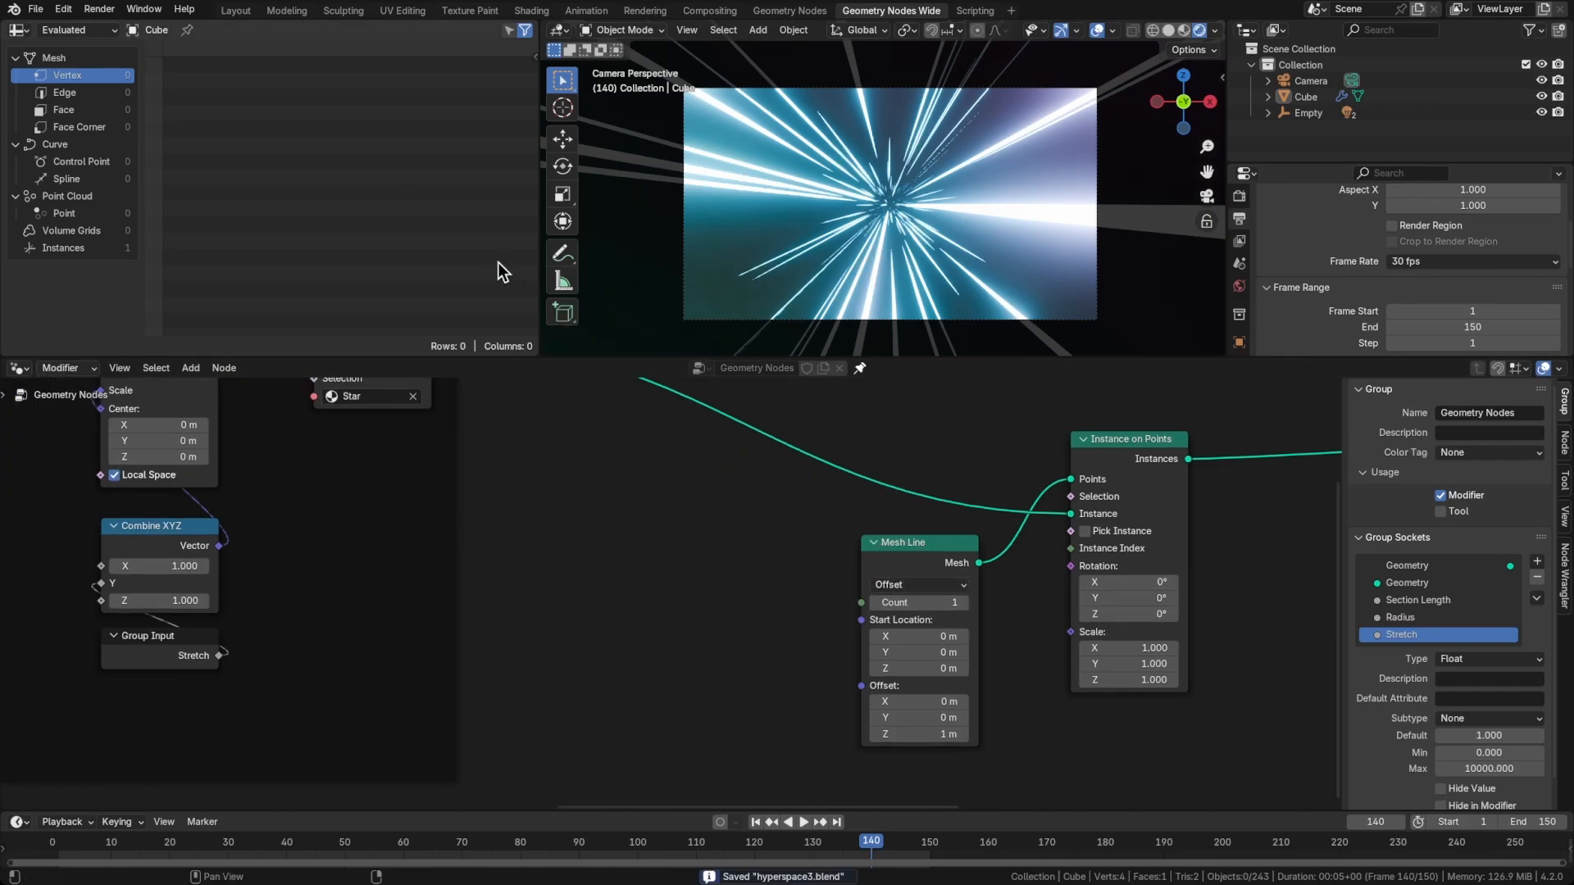
Preview the Mesh Line output with a Viewer node and set the line's Count to 4
ctrl+shift+click(956, 564)
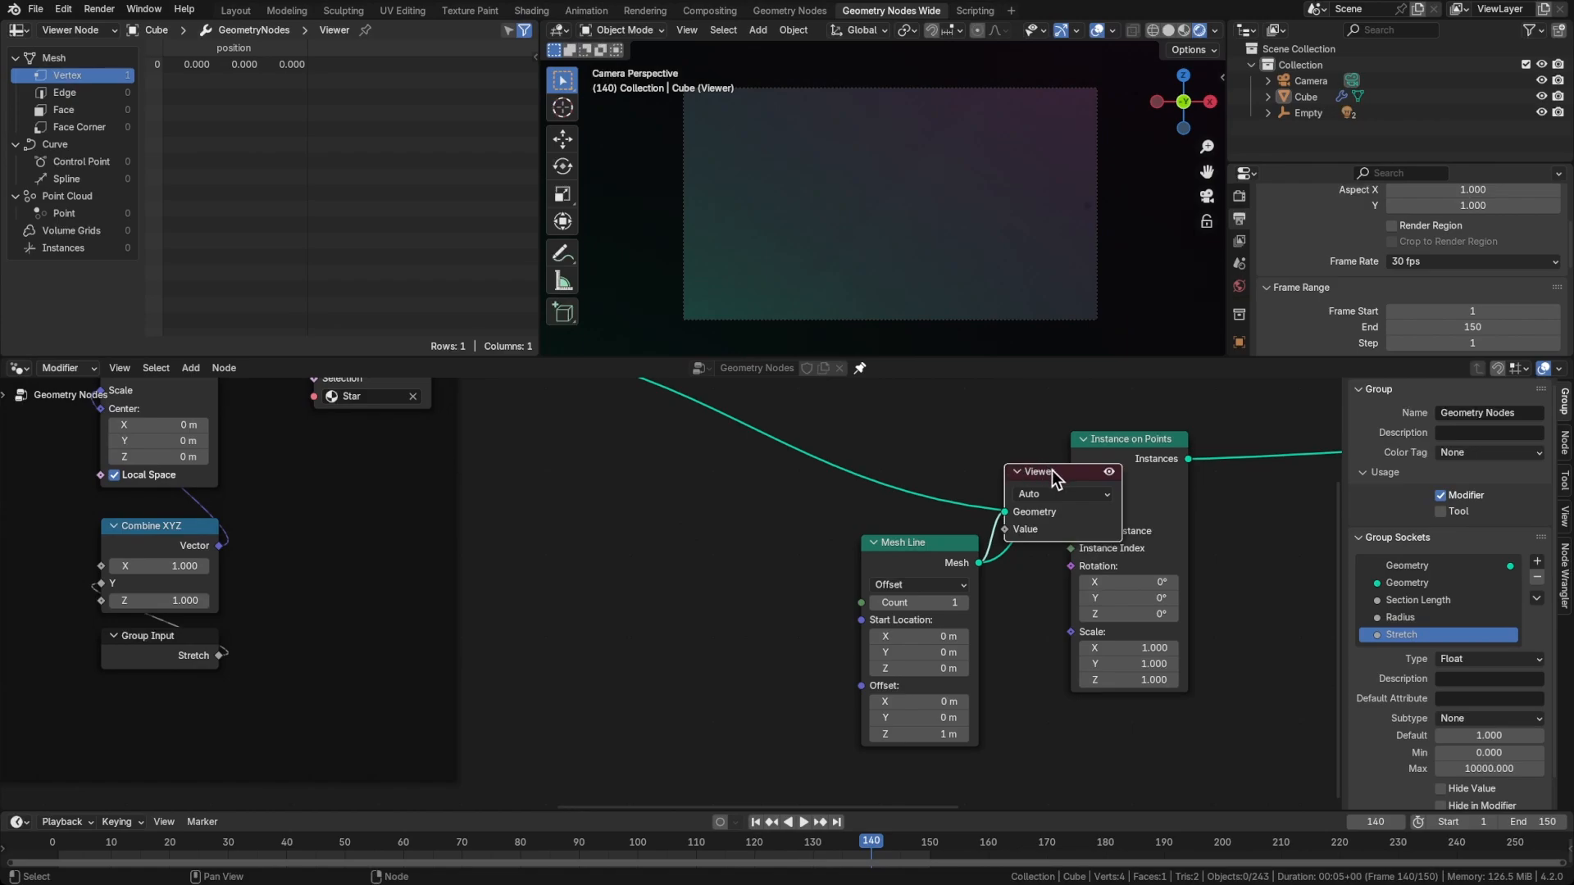
drag(1051, 470, 1053, 458)
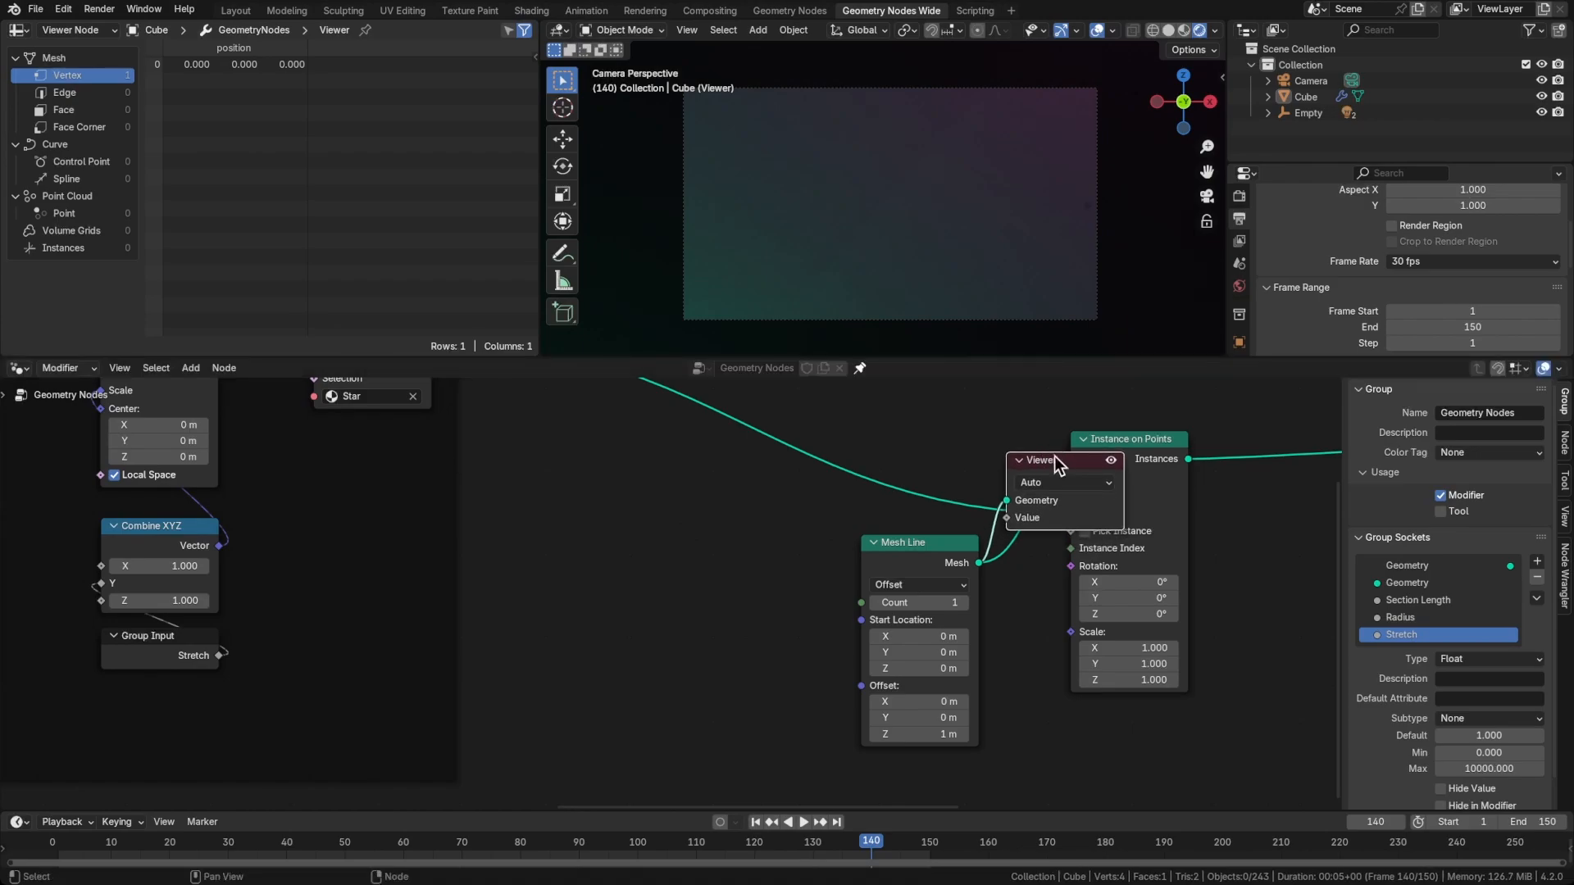
click(961, 603)
click(963, 602)
click(963, 602)
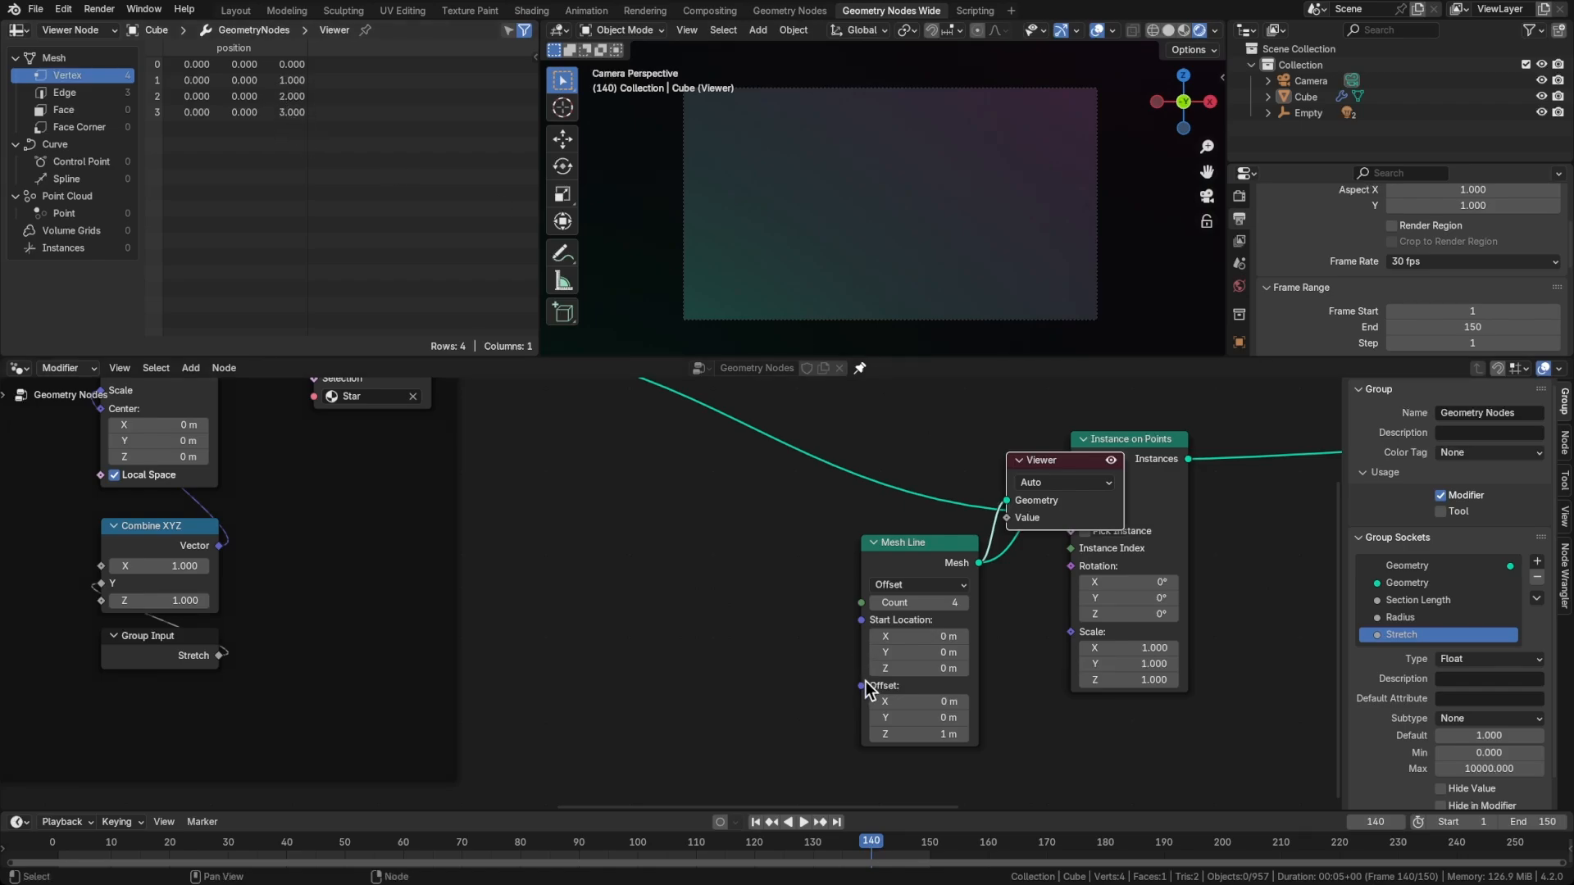
Add a Combine XYZ node feeding Mesh Line's Offset and place it beside the line node
drag(862, 685, 728, 683)
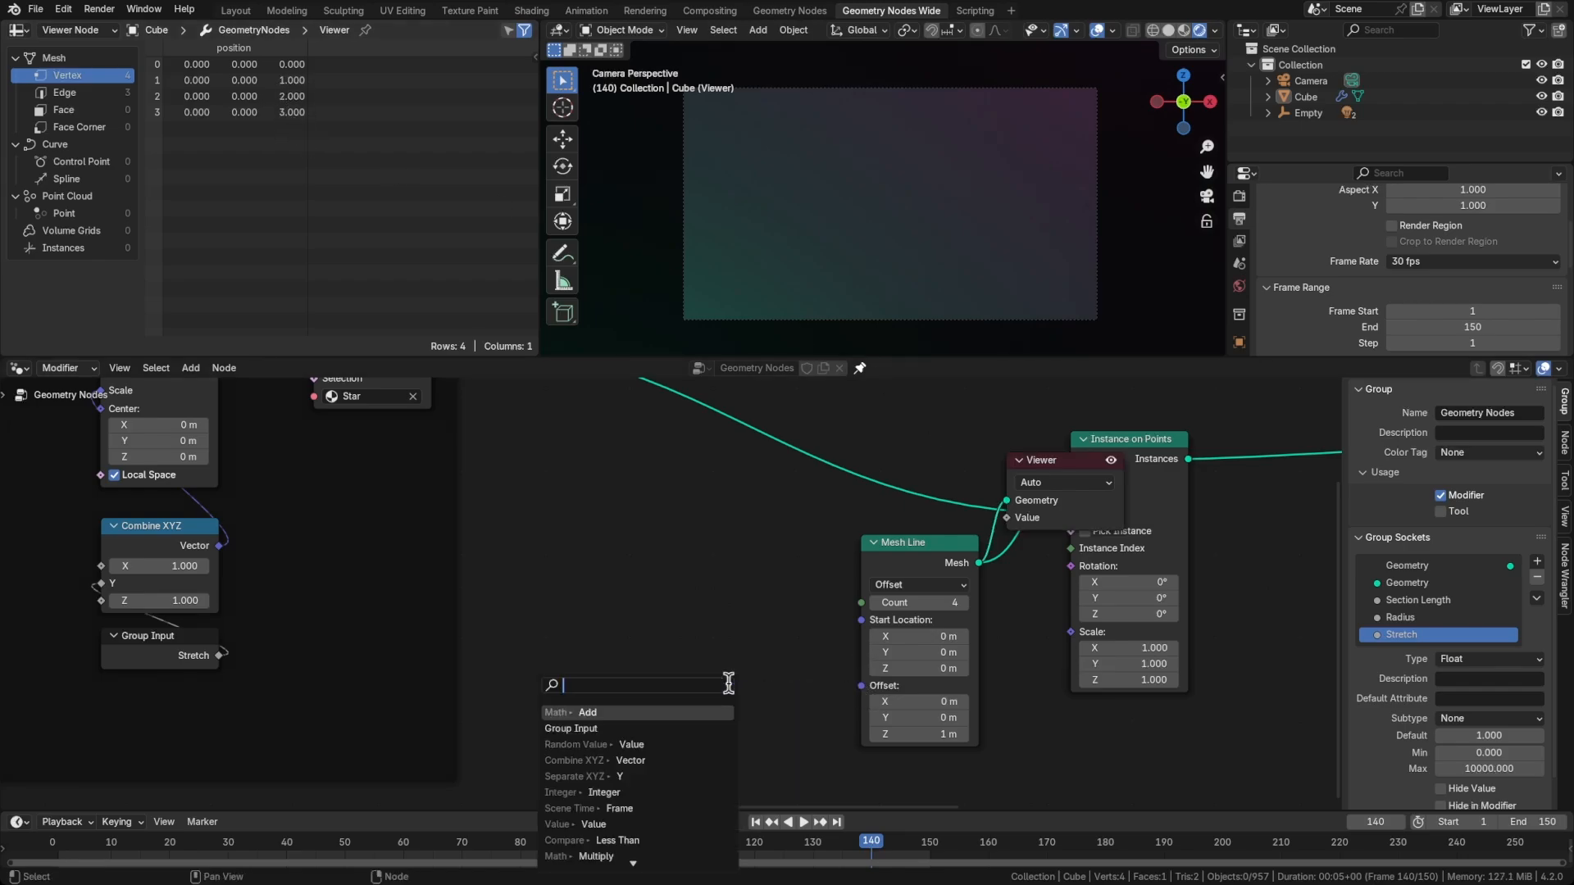
text(combine)
key(Return)
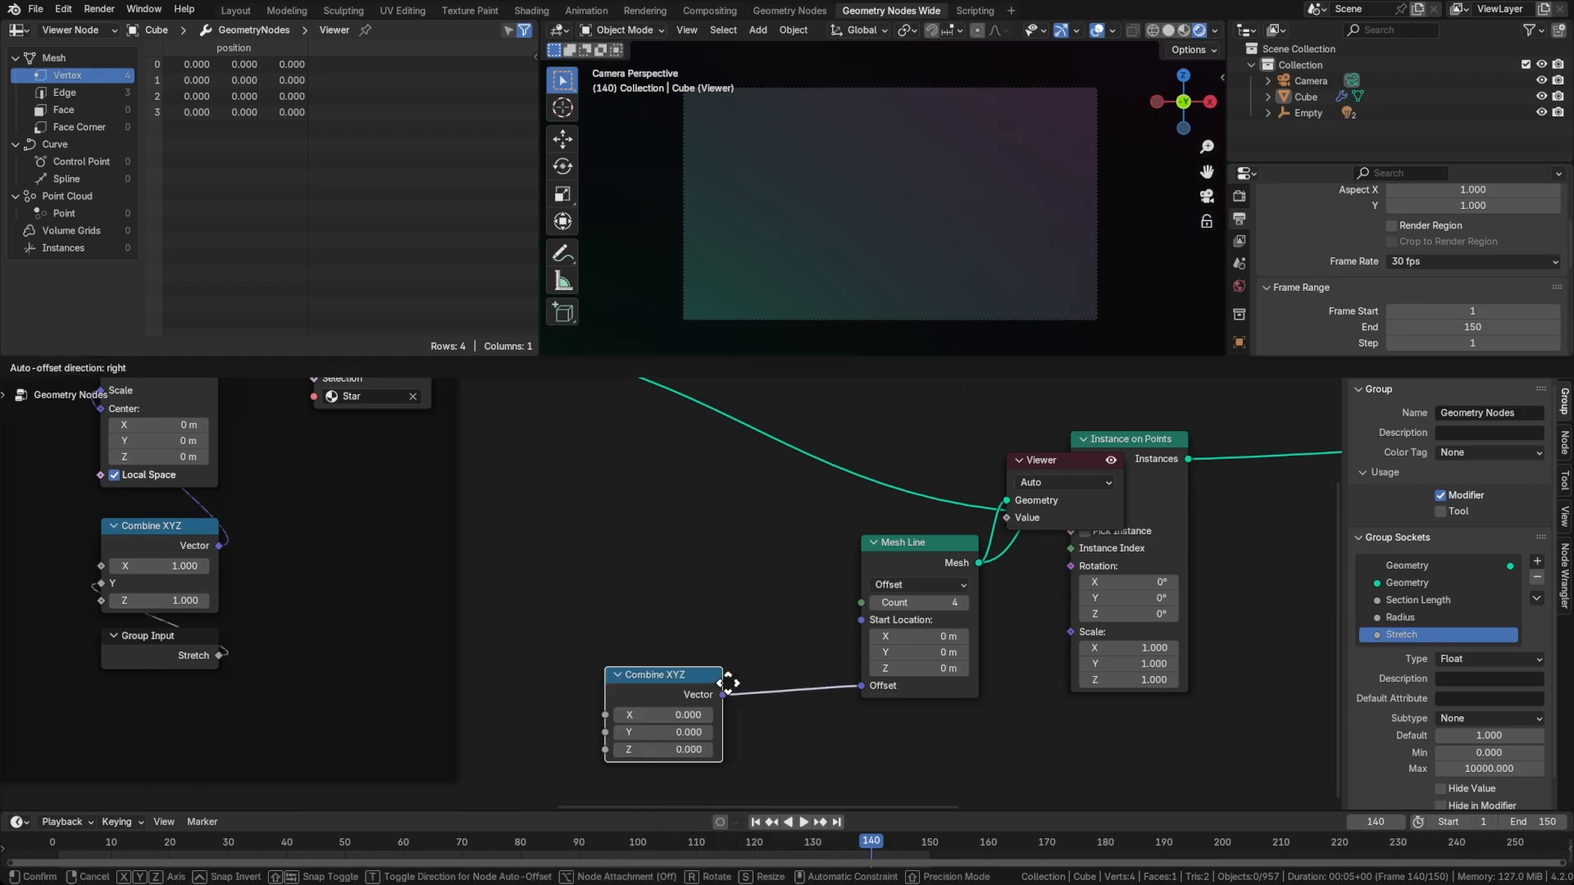
click(750, 705)
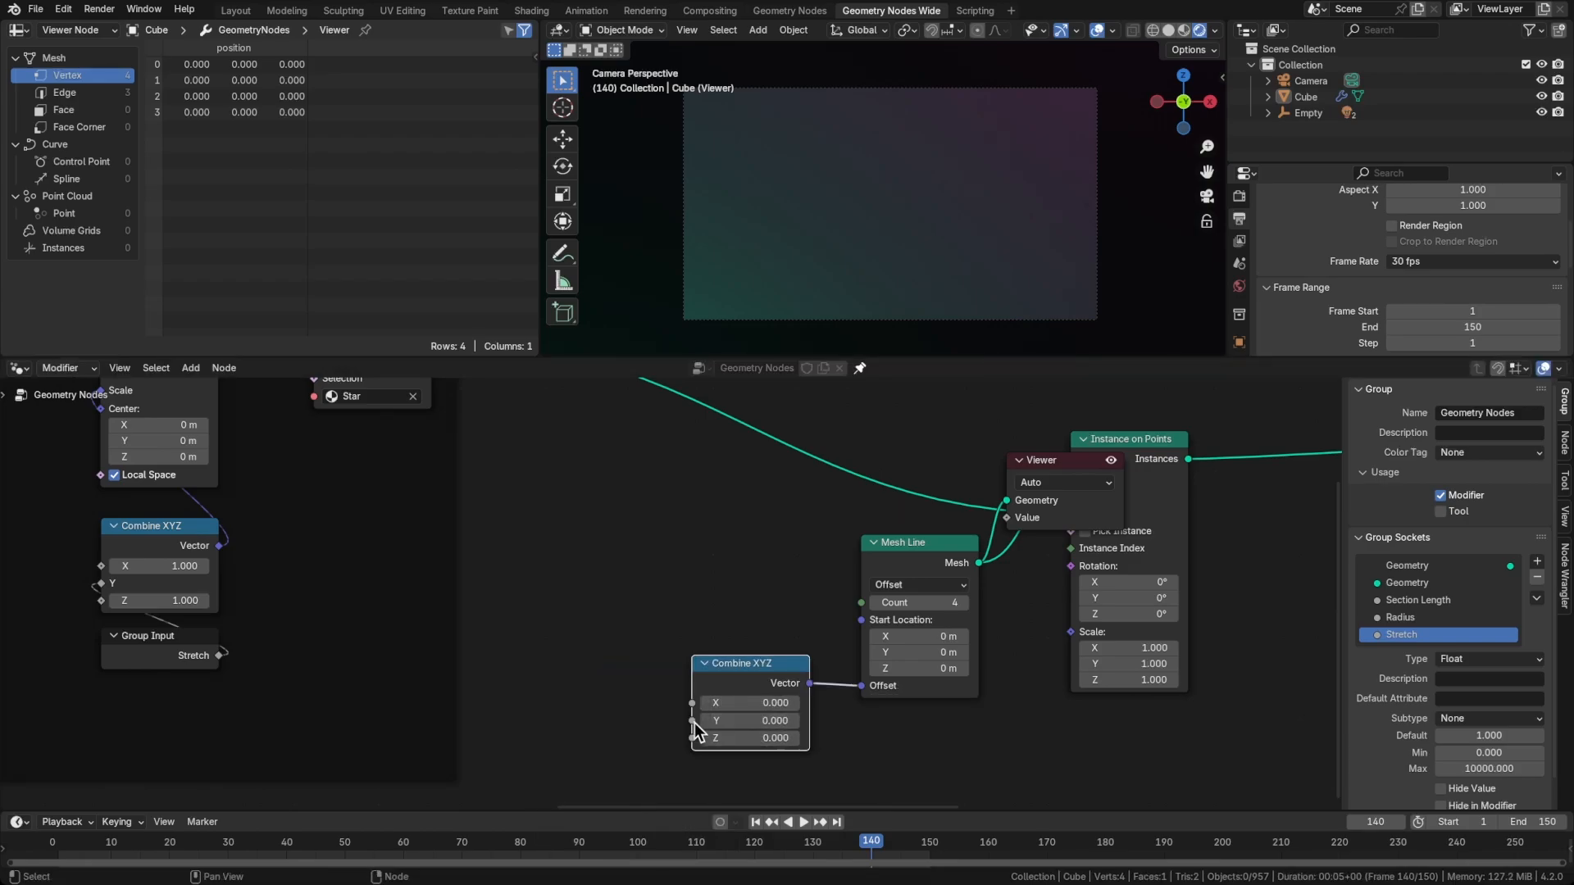
Feed the Y of the Mesh Line's Combine XYZ from a Section Length group input
drag(692, 721, 608, 723)
text(group)
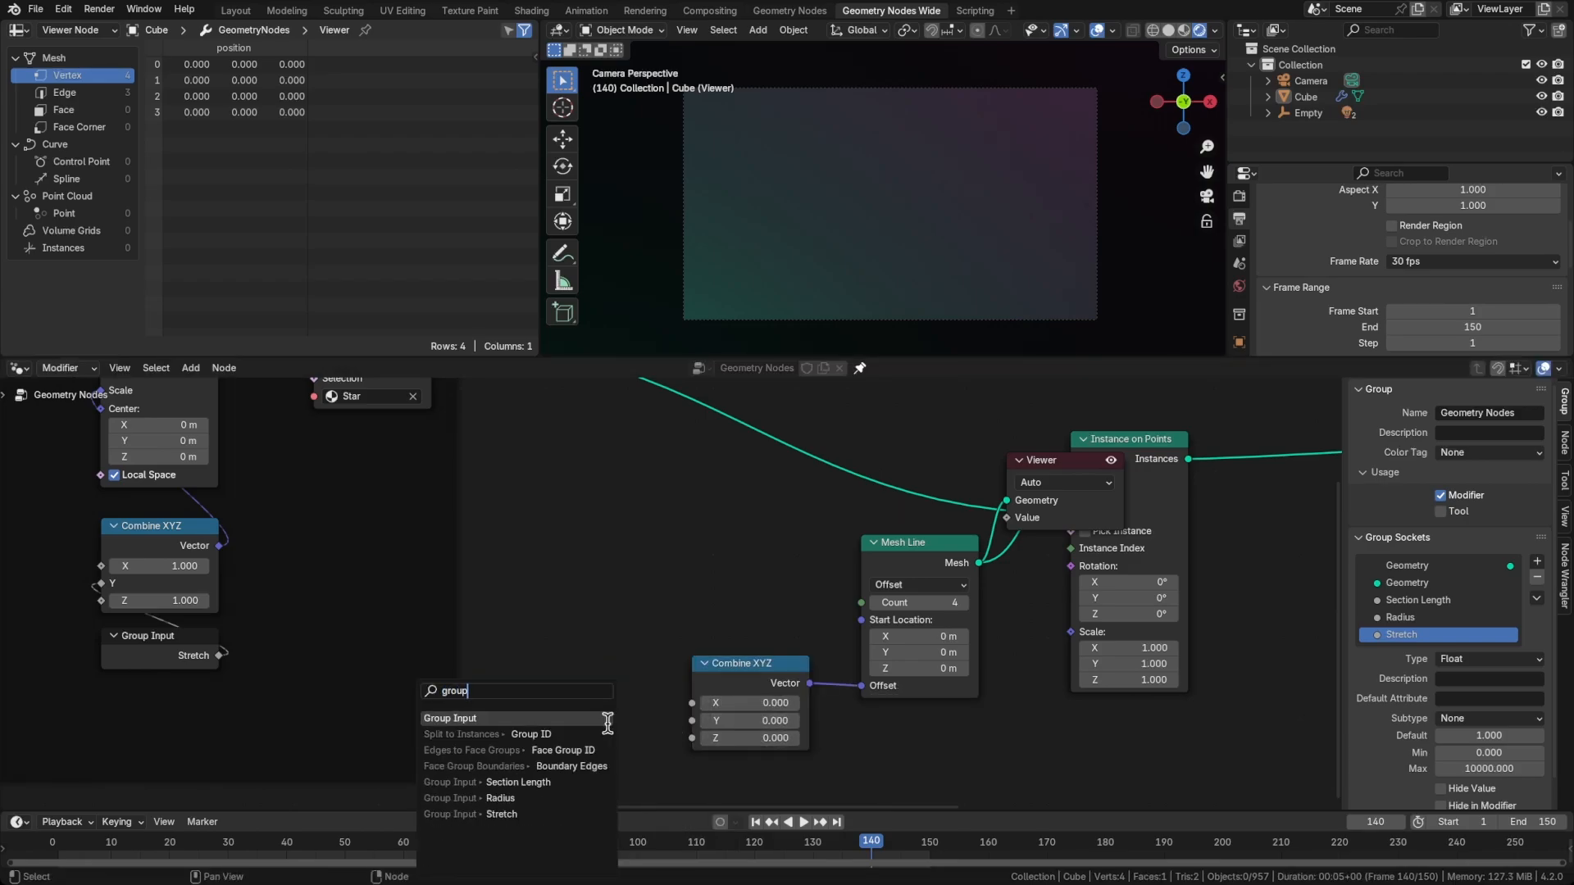
click(531, 783)
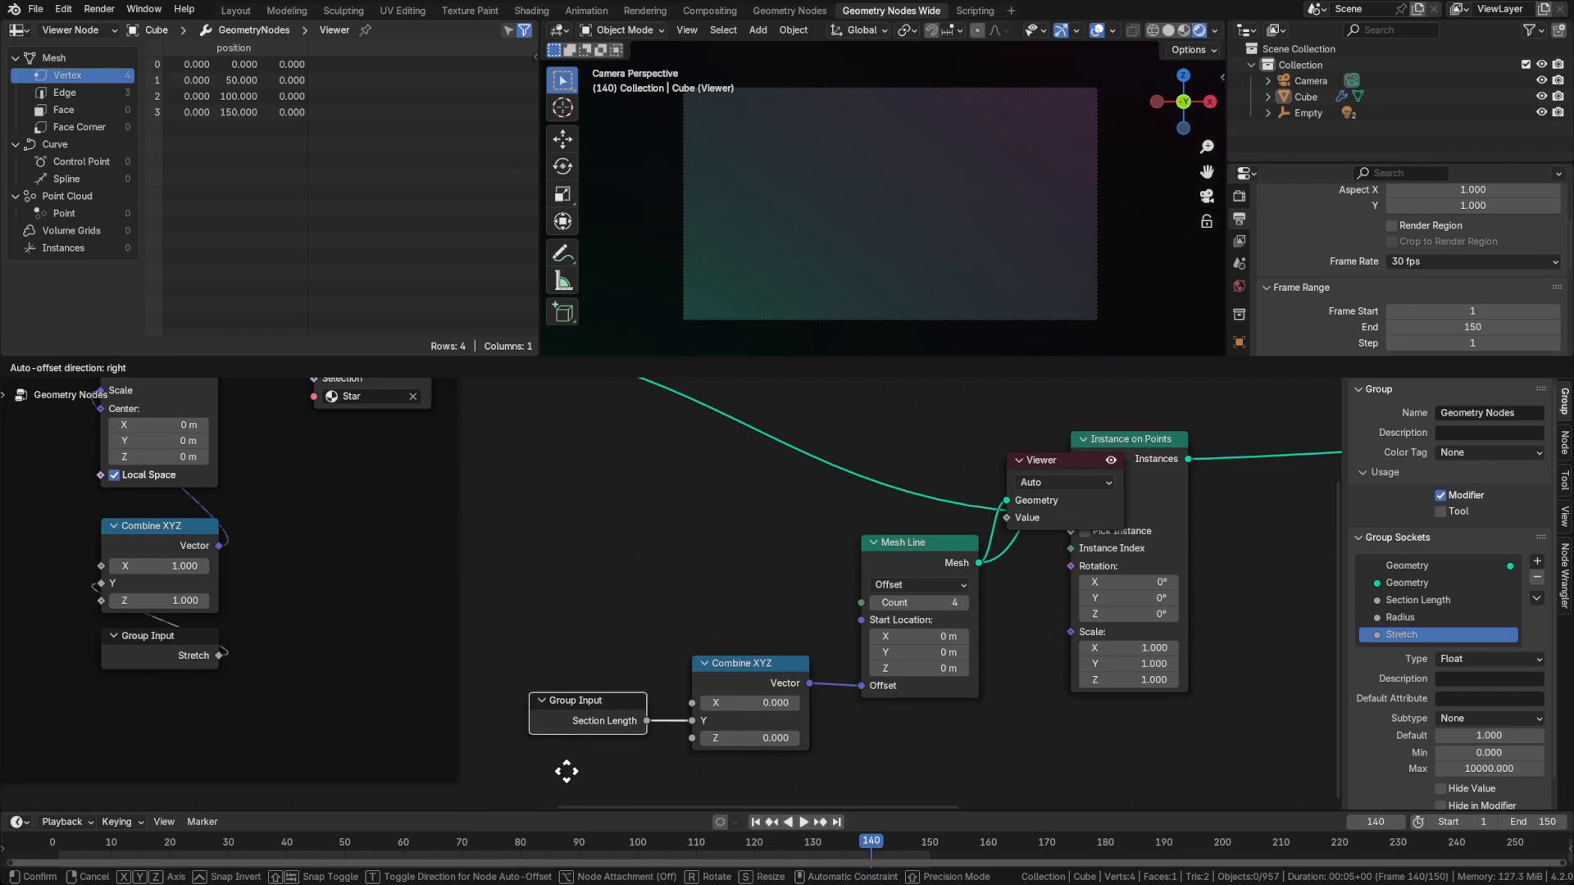
click(566, 771)
Show the Cube's modifier settings and delete the Viewer node attached to Mesh Line
scroll(1240, 254, down, 4)
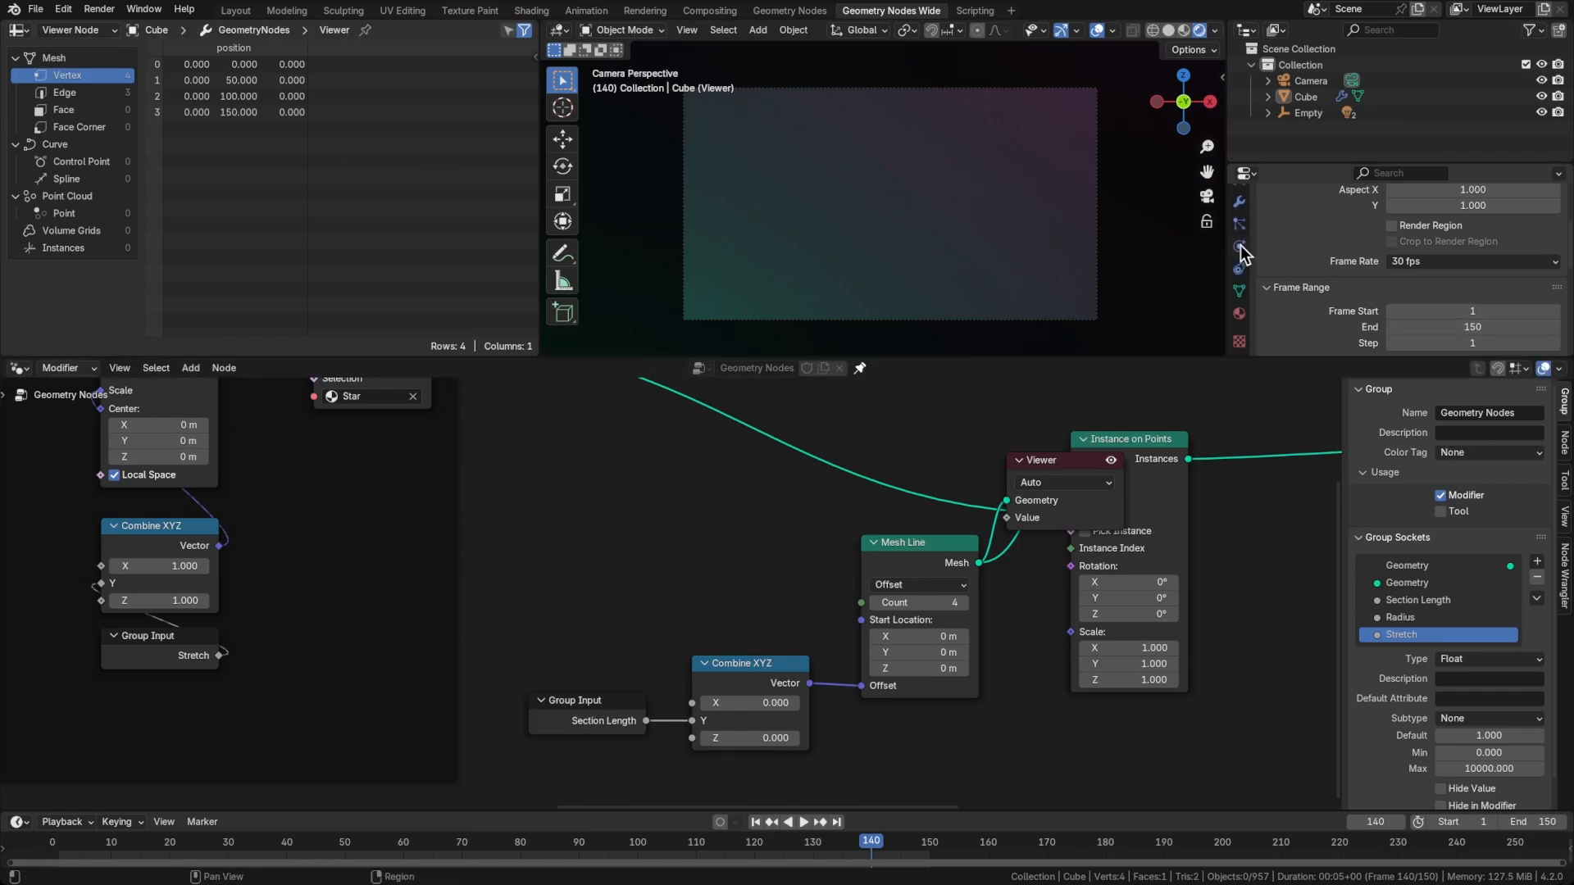
click(1239, 201)
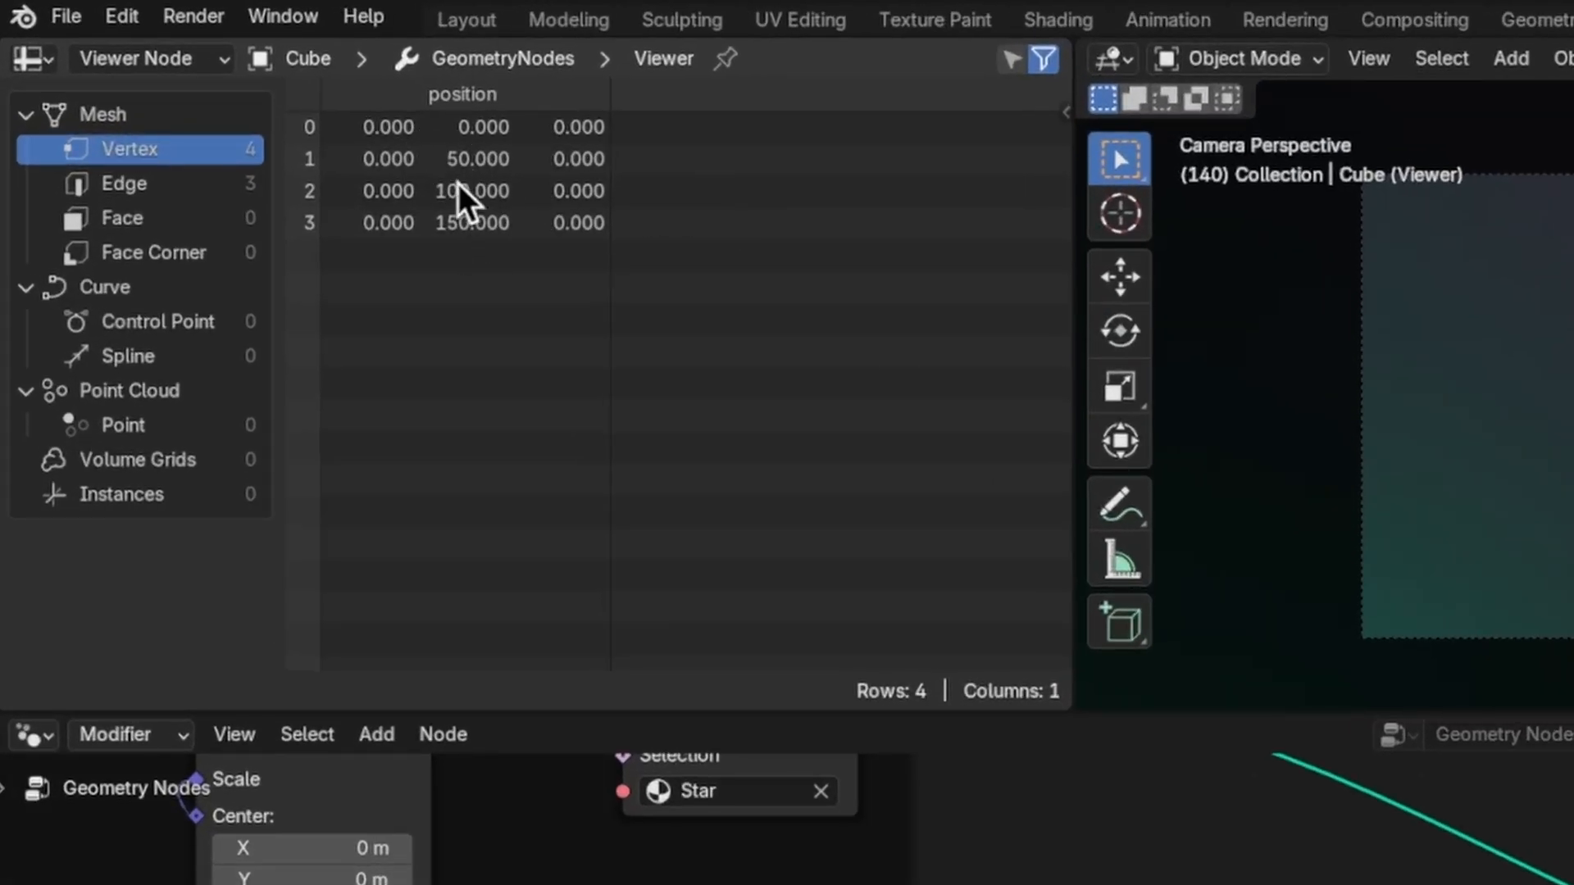
click(1062, 466)
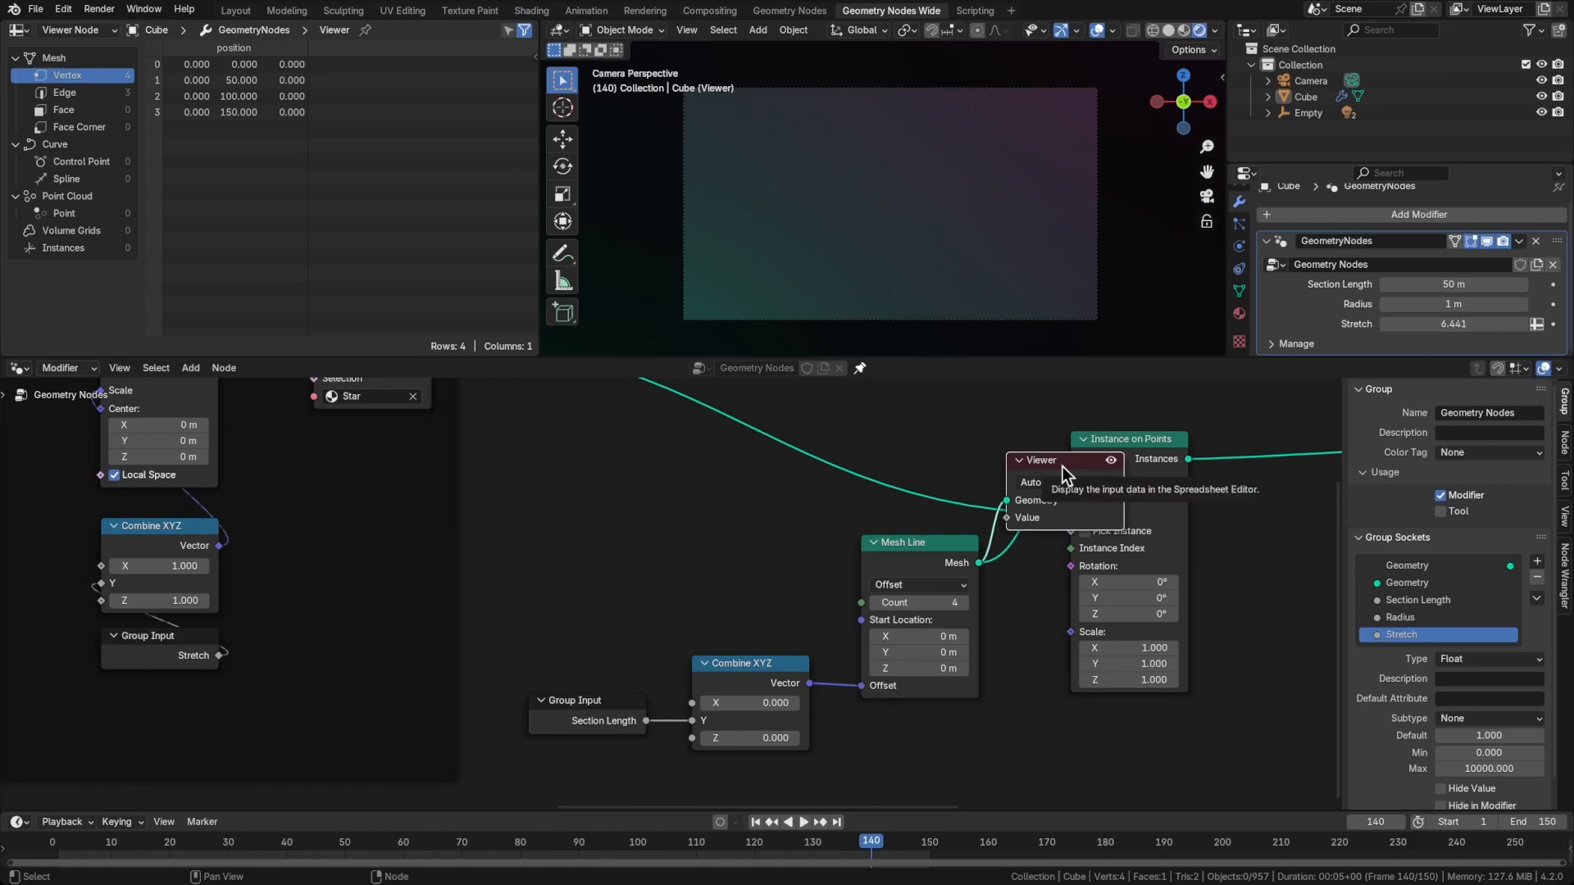
key(x)
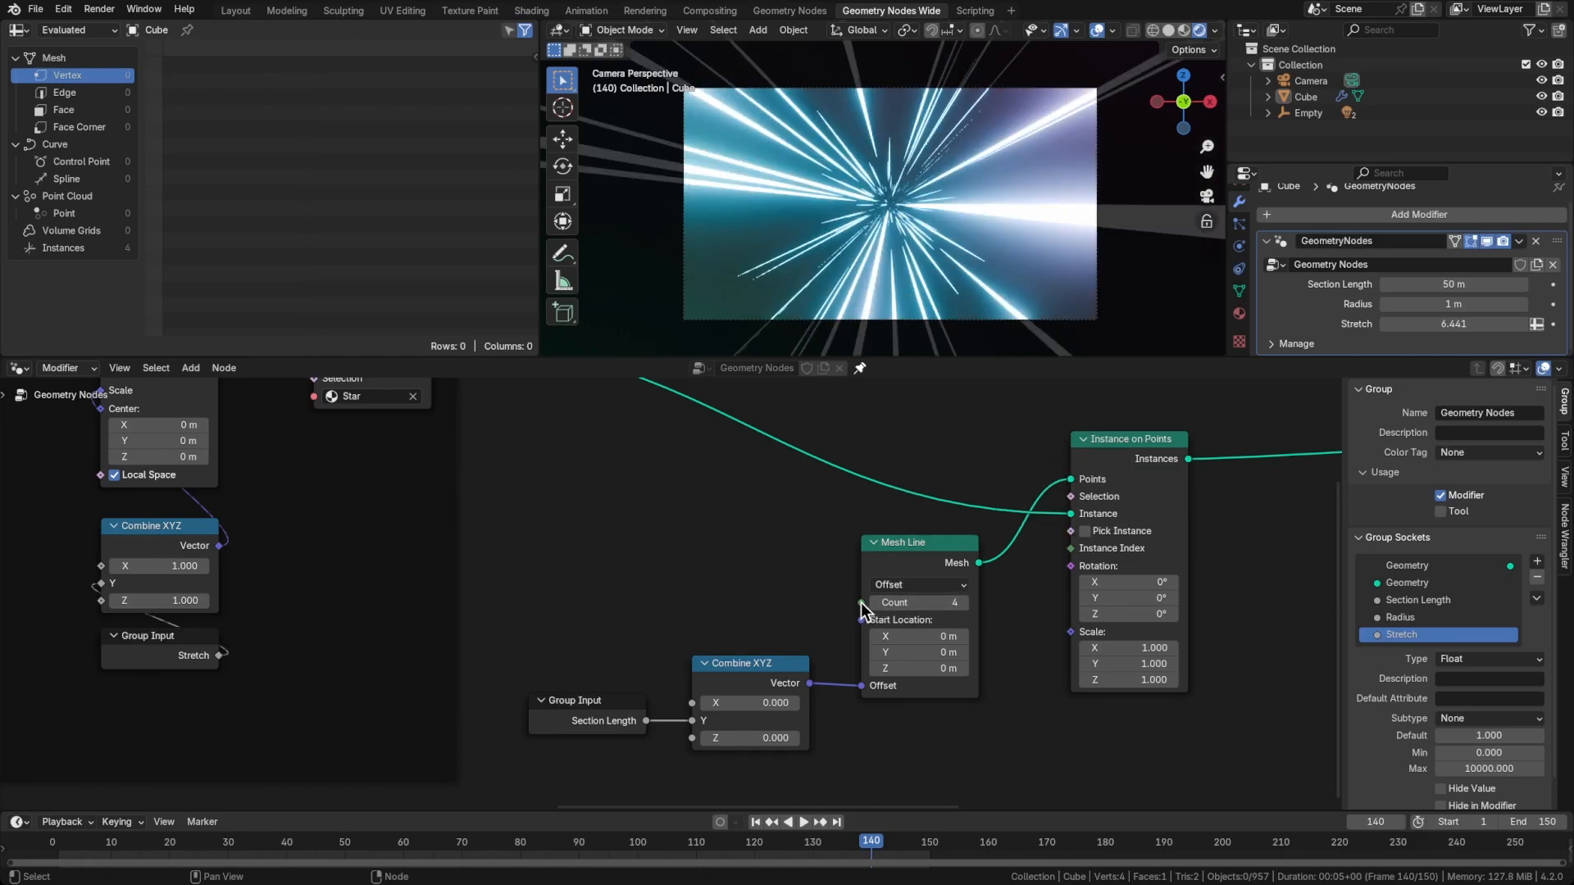
Expose Mesh Line's Count as a new group input and place its Group Input node beside the line node
drag(860, 603, 749, 601)
text(group)
key(Return)
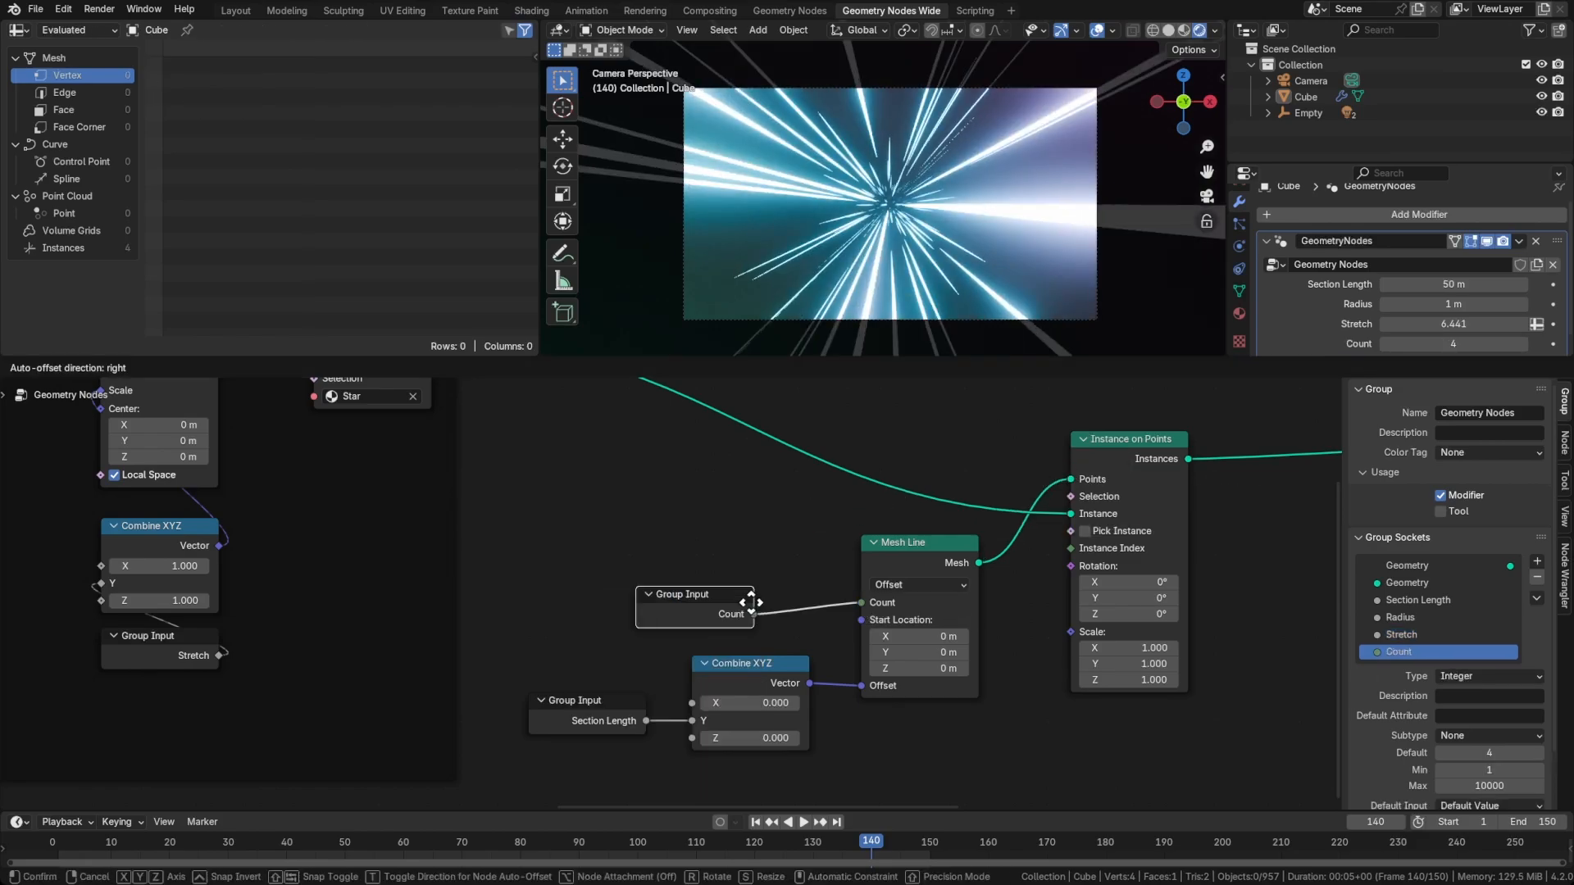
click(792, 594)
Rename the Count group socket to Section Count and move it above Section Length
double_click(1409, 651)
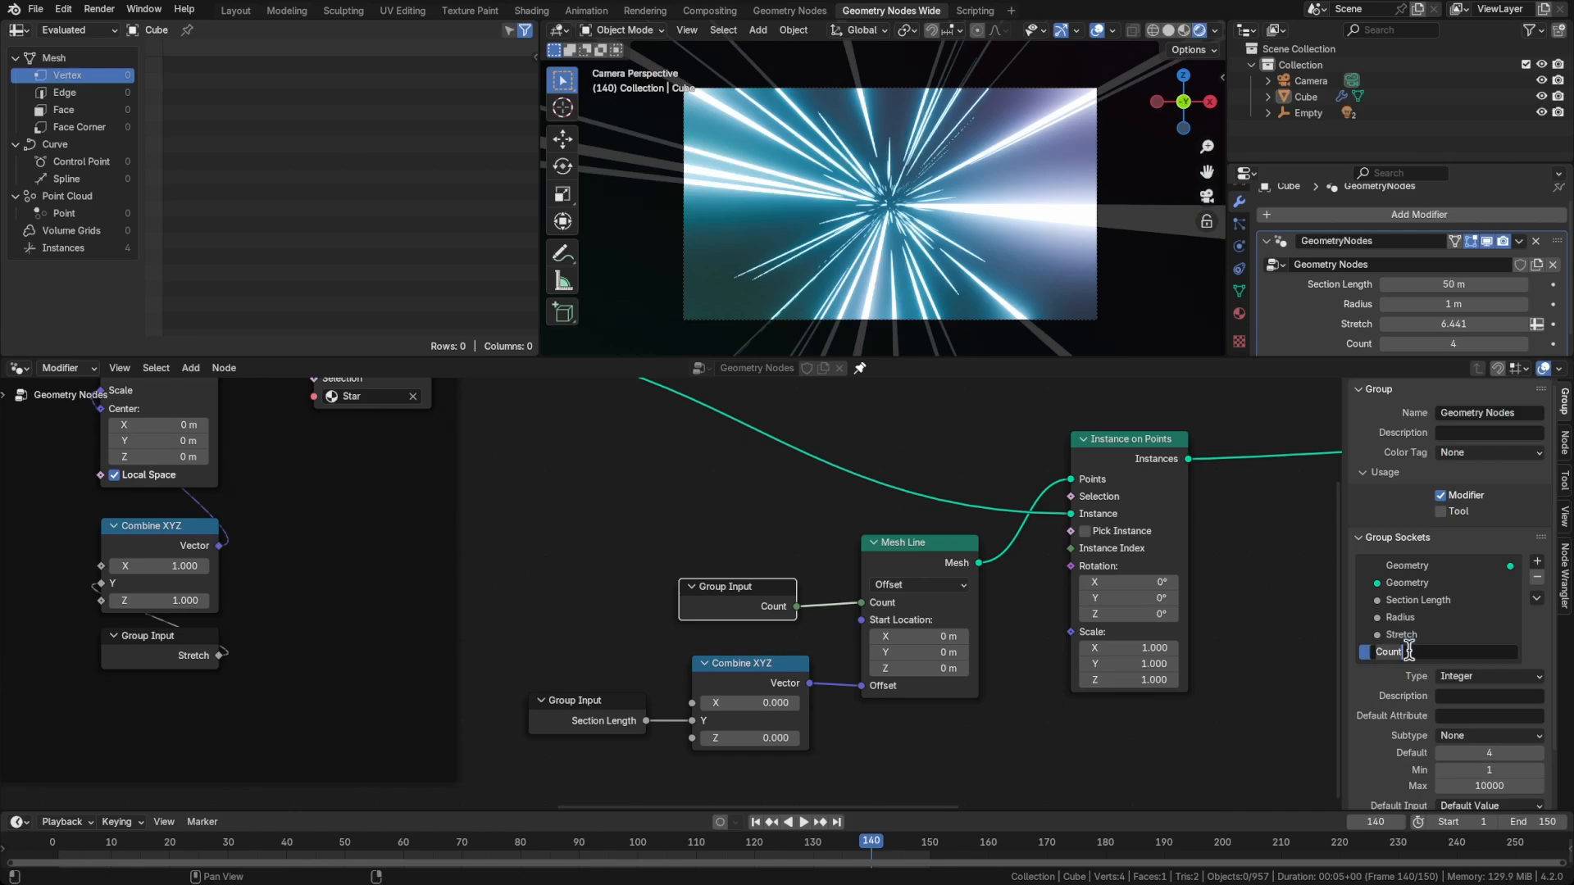
text(Section Count)
key(Return)
drag(1408, 652, 1427, 593)
scroll(1422, 617, down, 2)
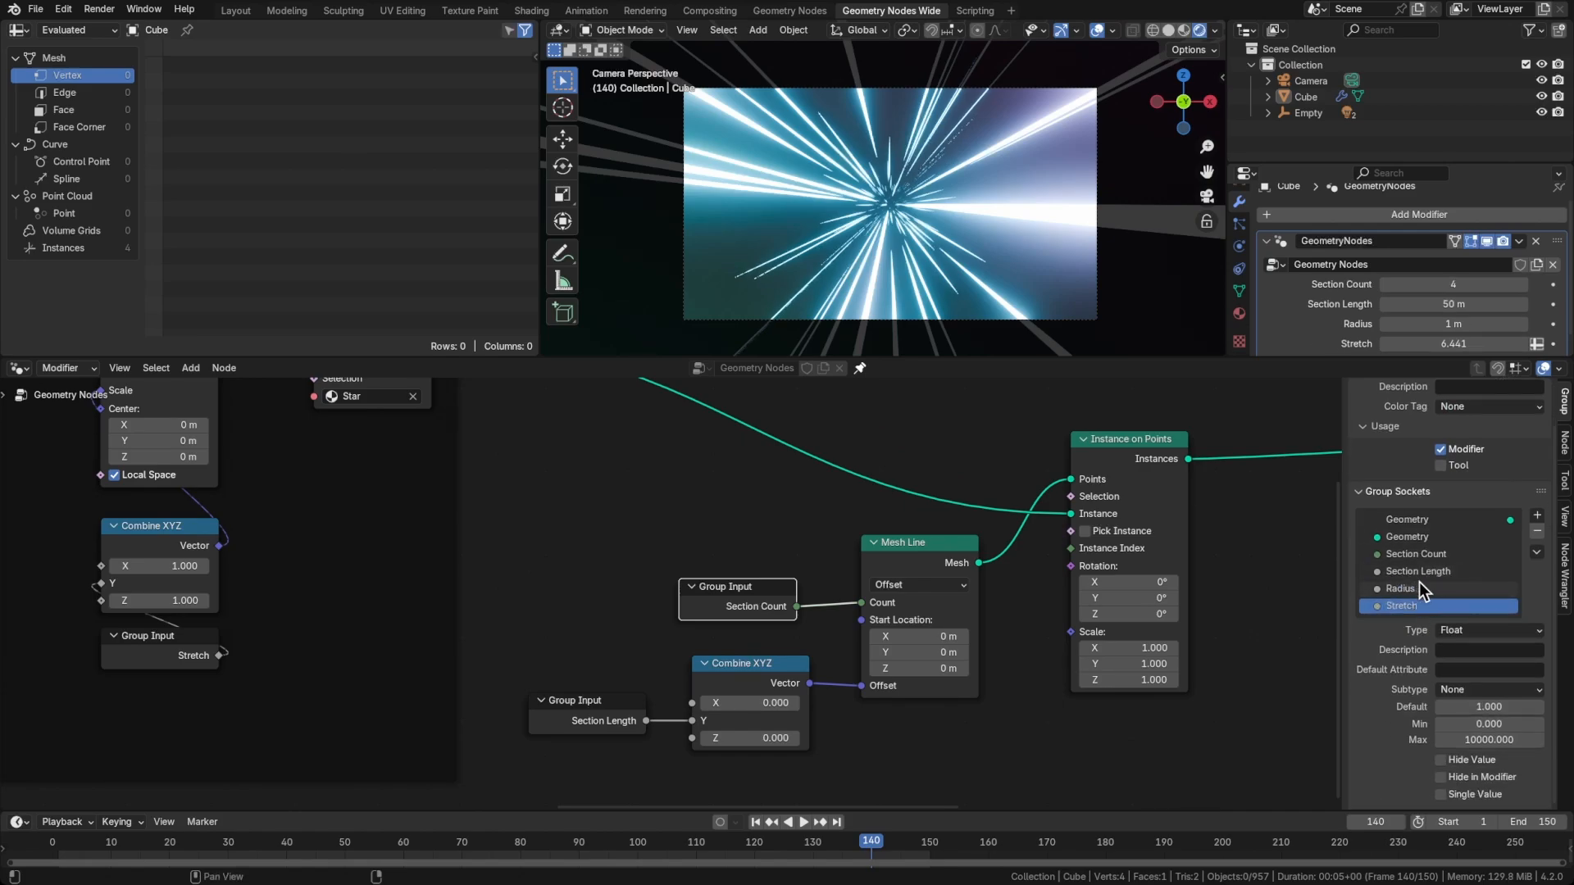
Rename the Radius group socket to Section Radius
double_click(1419, 588)
text(Section)
key(Return)
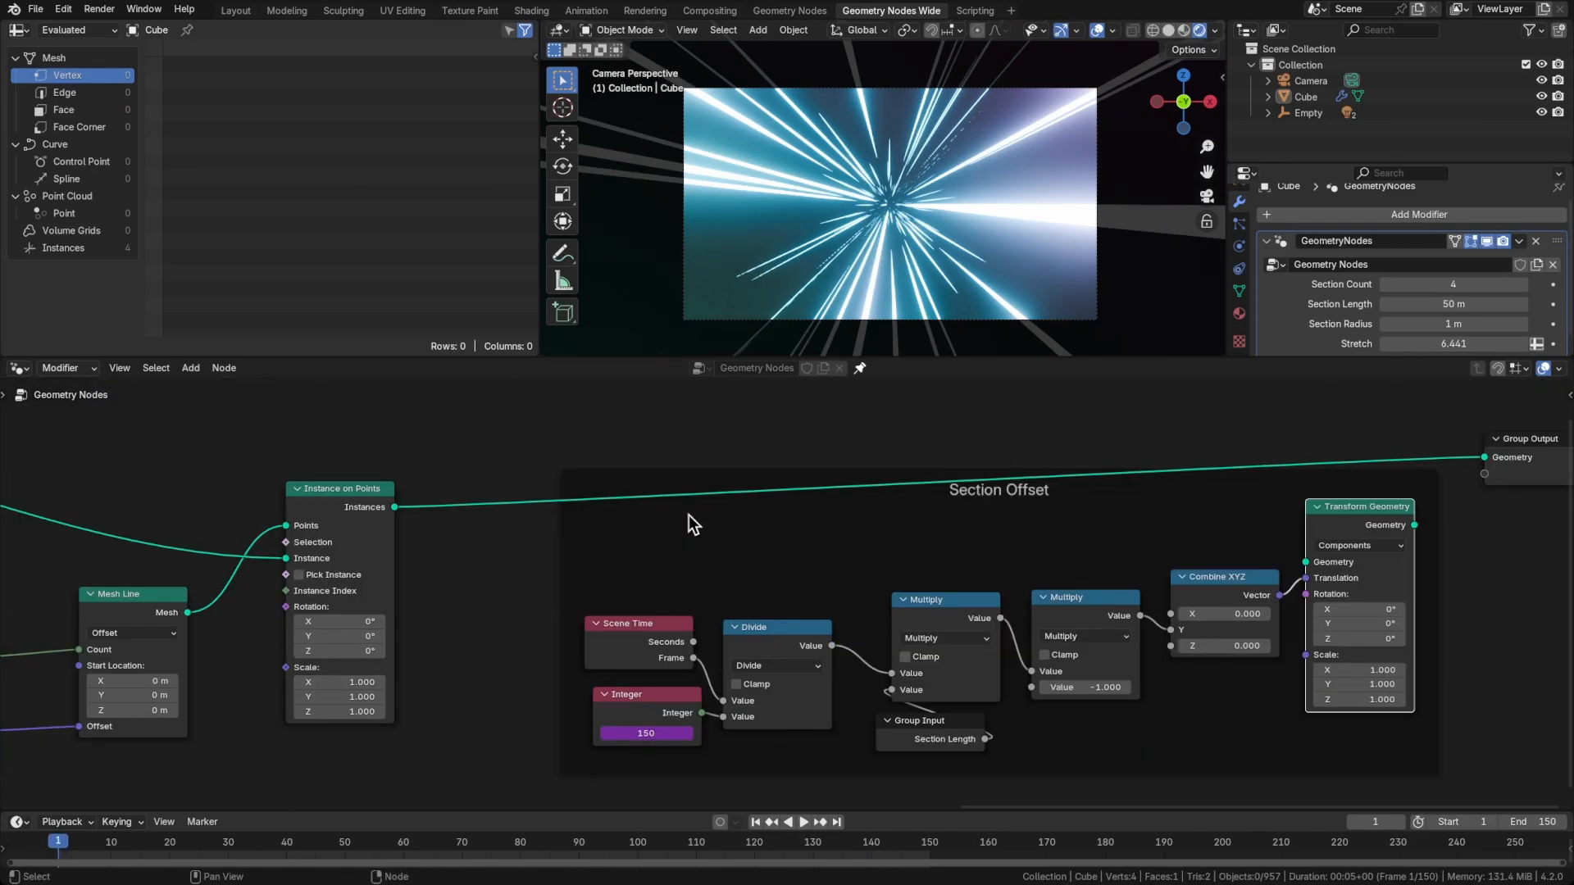
Connect Instance on Points to the Section Offset frame's Transform Geometry and link that node's output to Group Output
scroll(688, 515, down, 1)
drag(425, 509, 1315, 509)
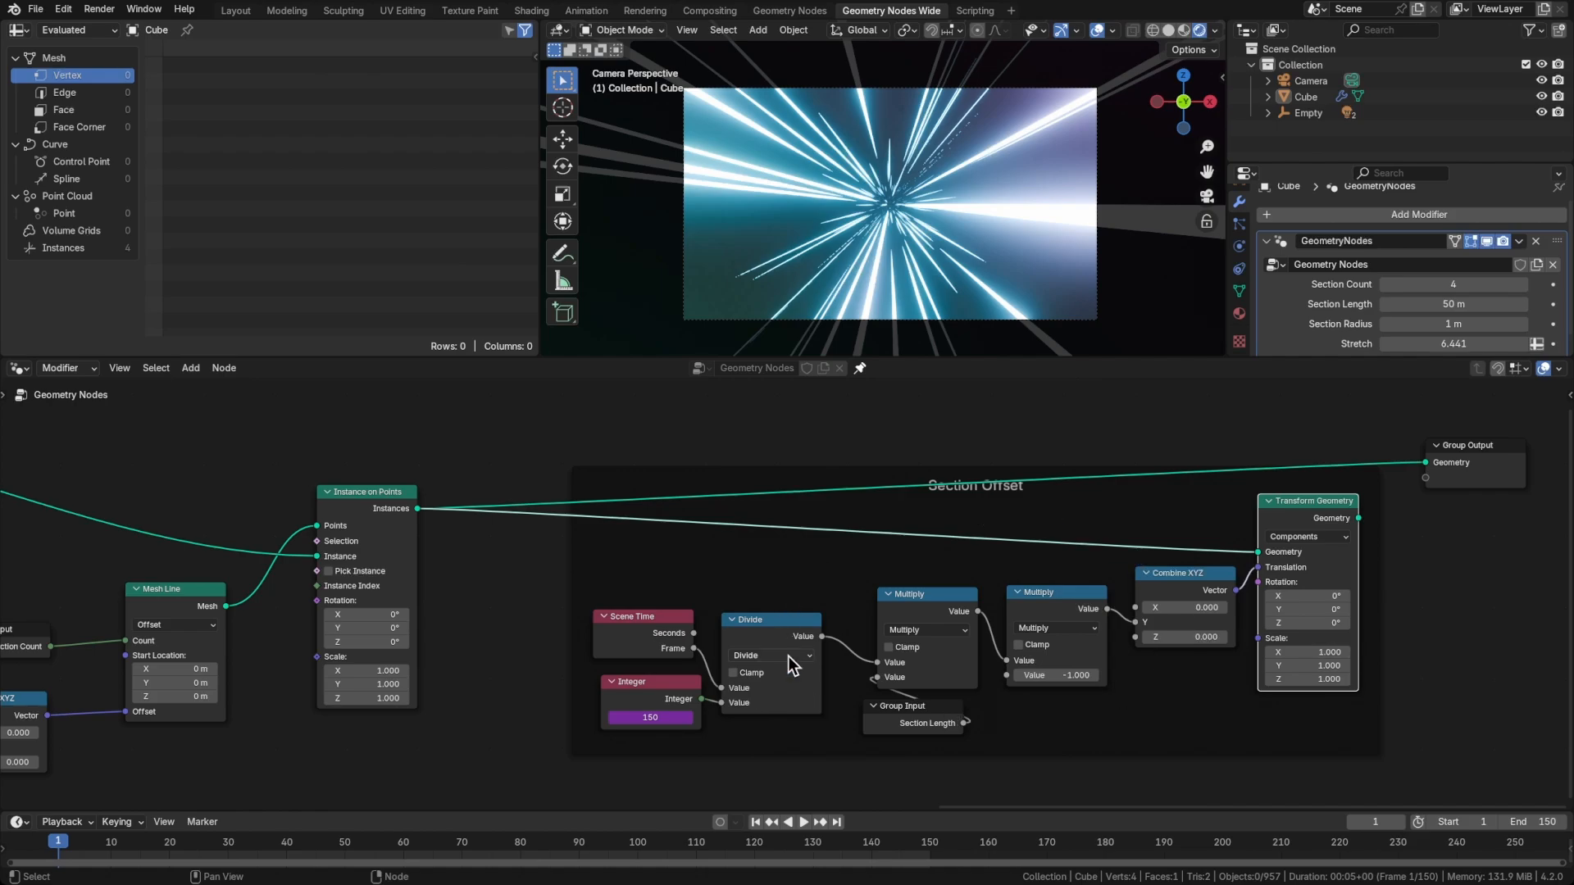
drag(1437, 464, 1437, 465)
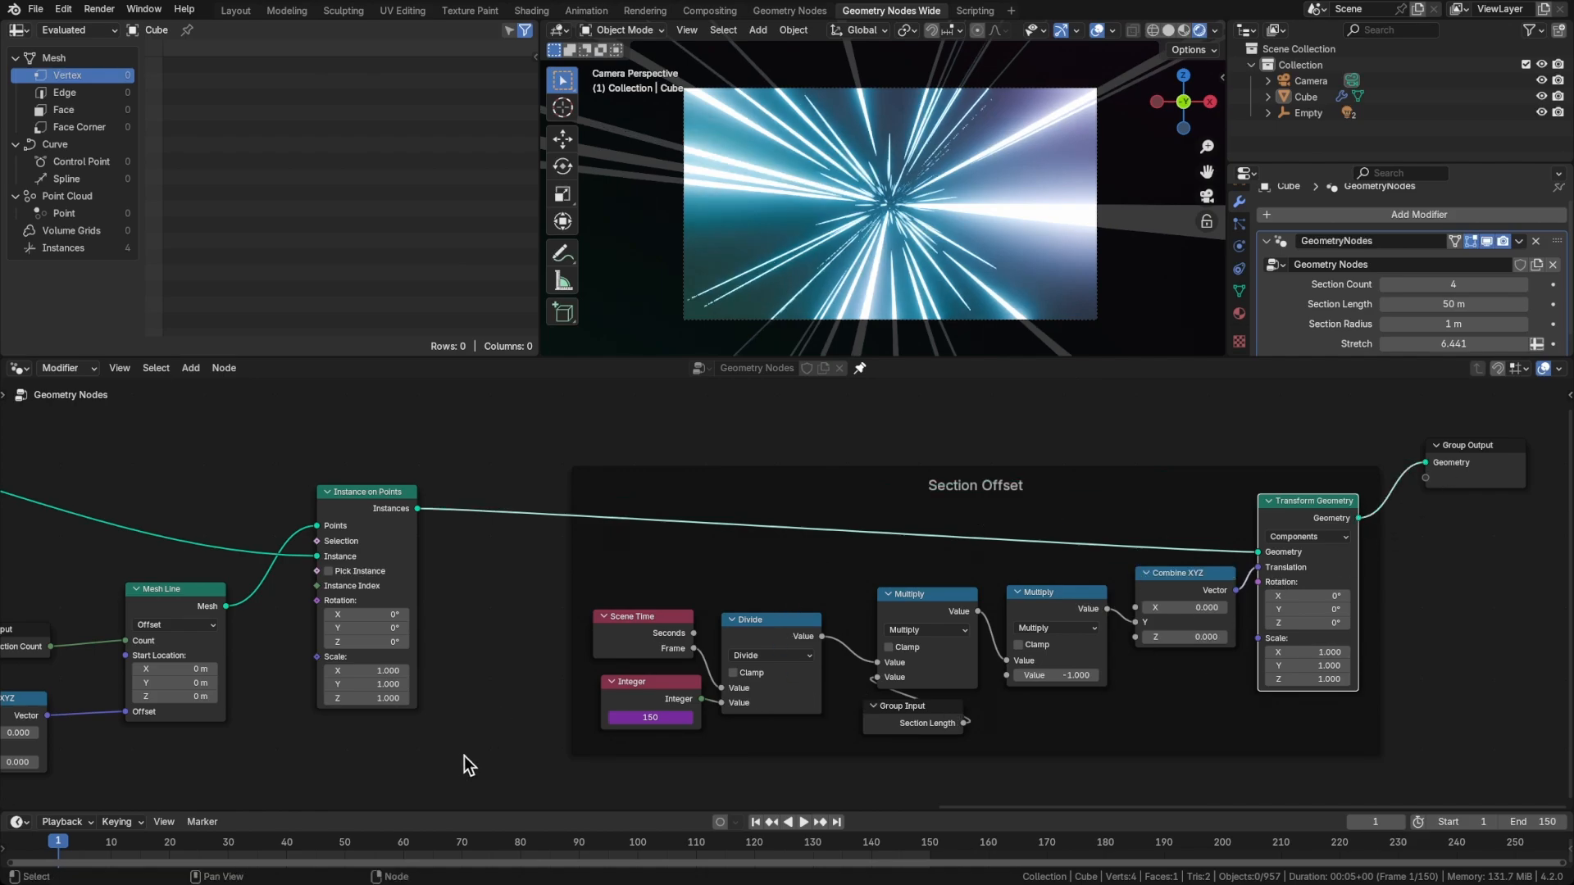
Play the tunnel animation, save the file during playback, and stop the playback at frame 1
key(space)
key(ctrl+s)
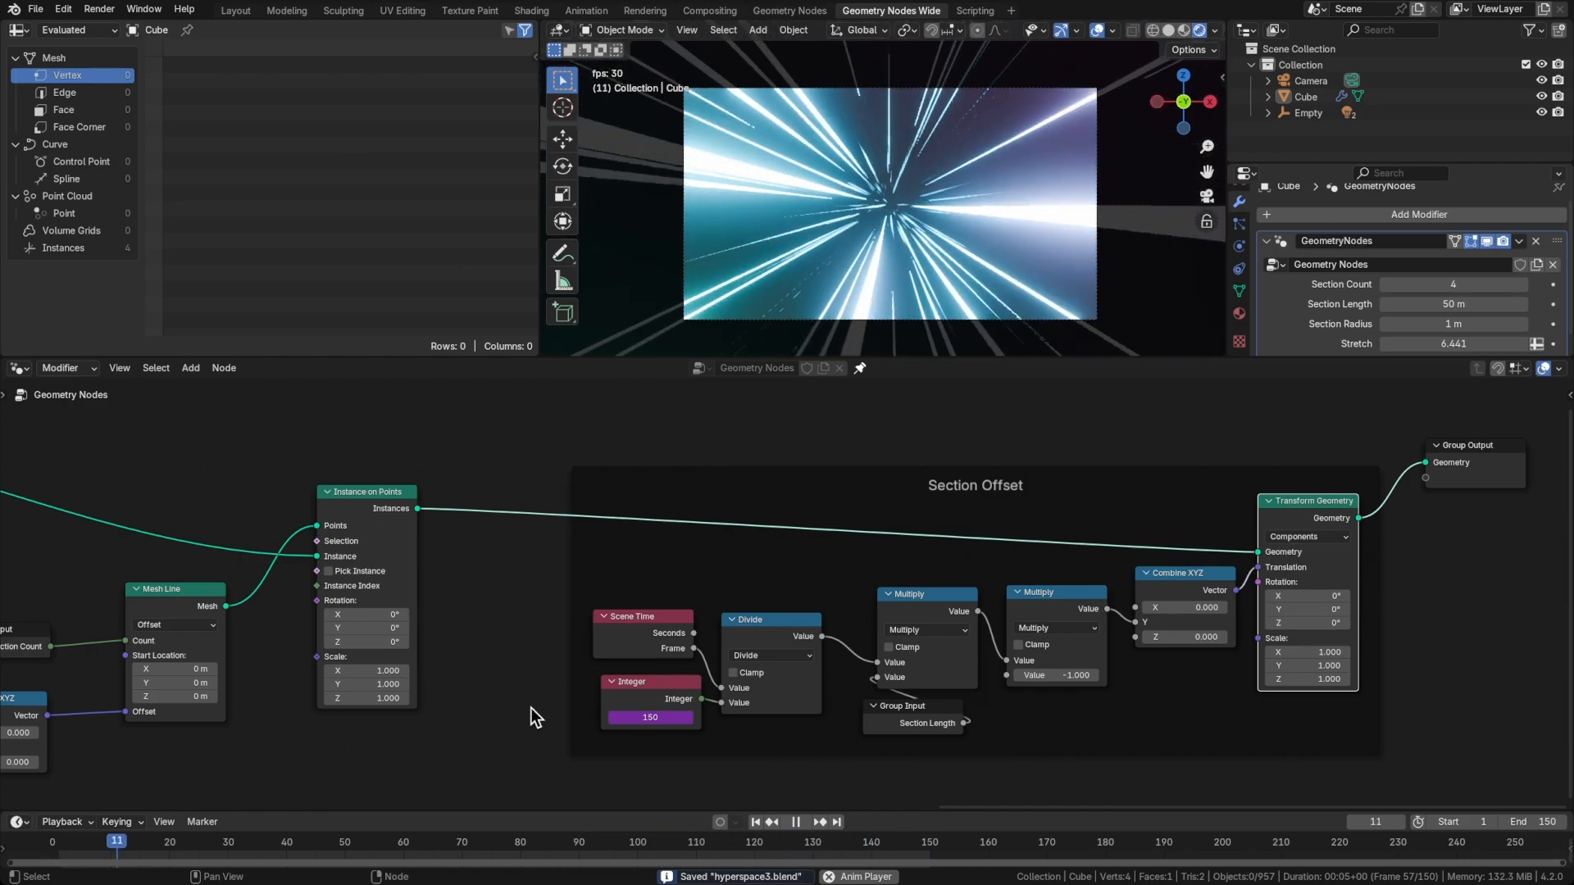
key(Escape)
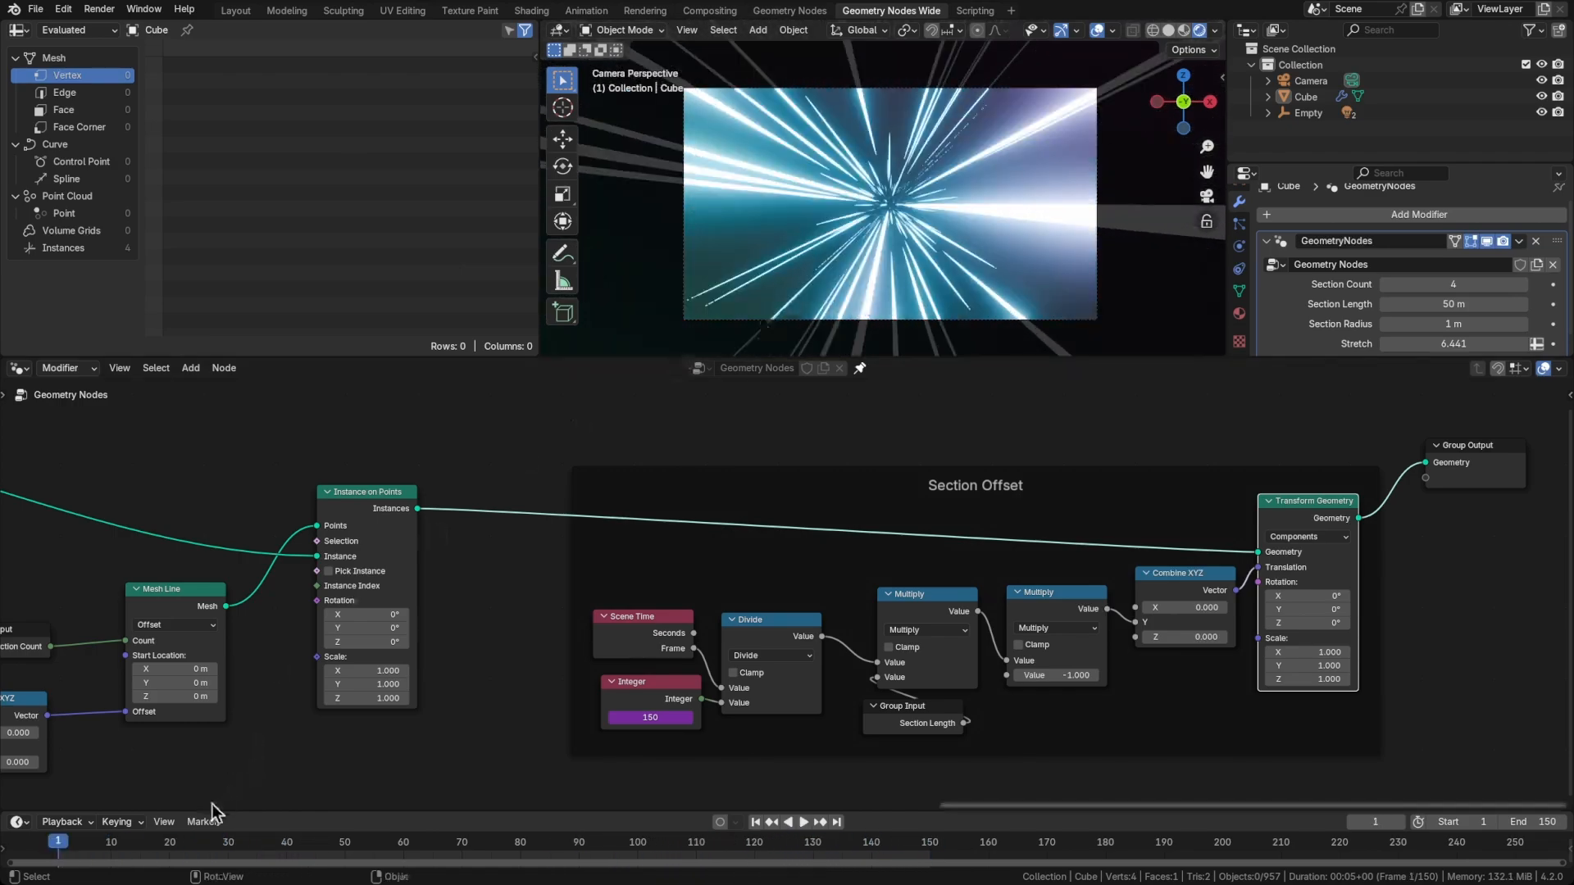
Enlarge the timeline and compare frames 1, 150 and 151 to check how the tunnel loops
drag(723, 808, 725, 773)
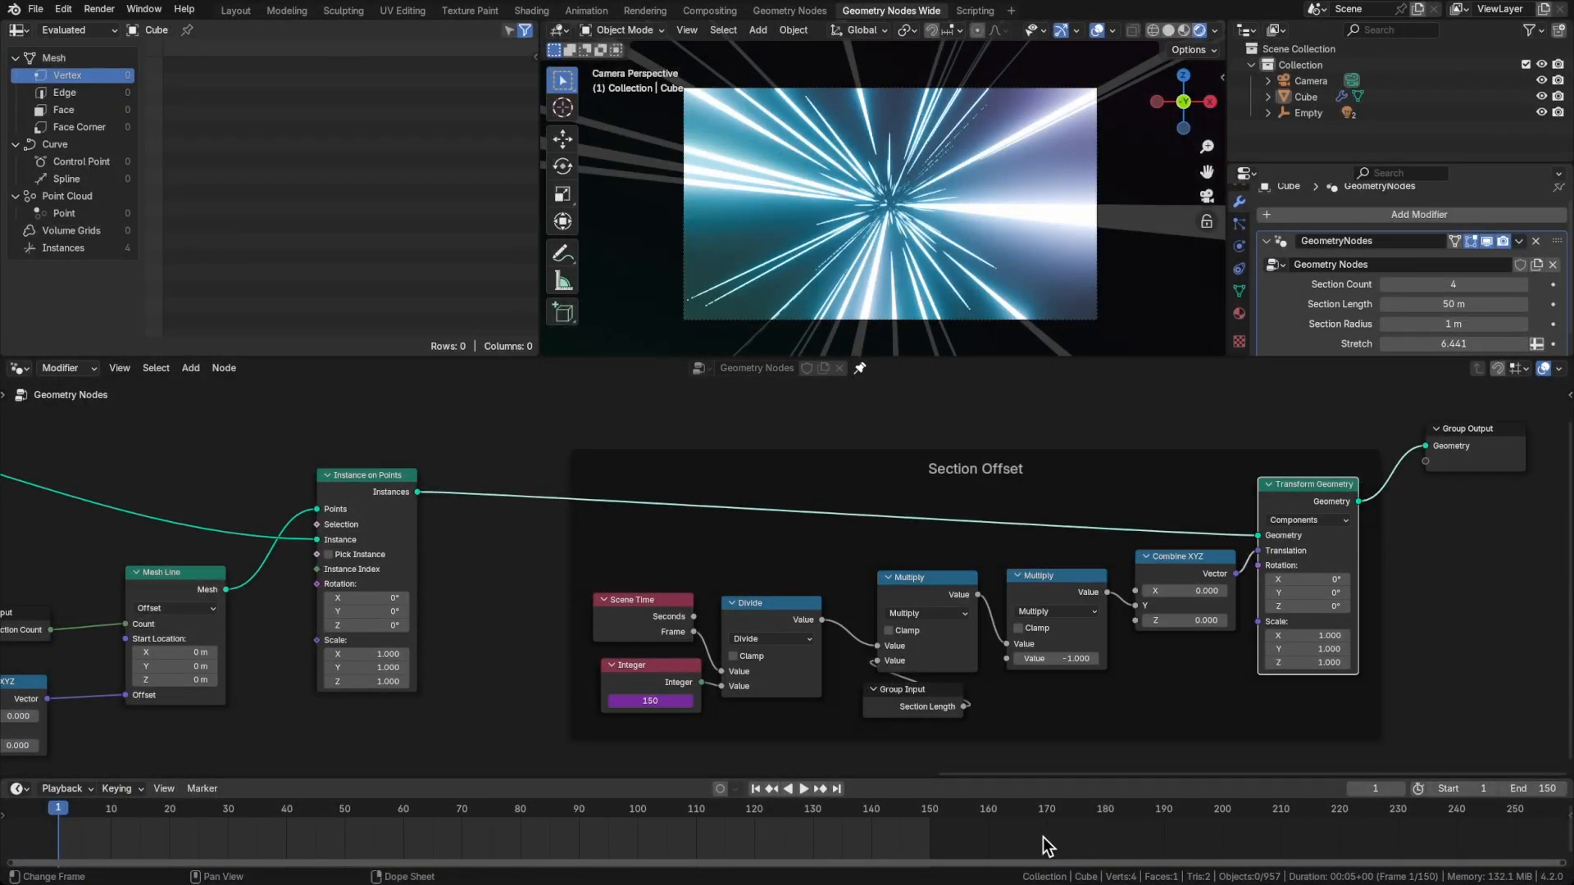
key(shift+Right)
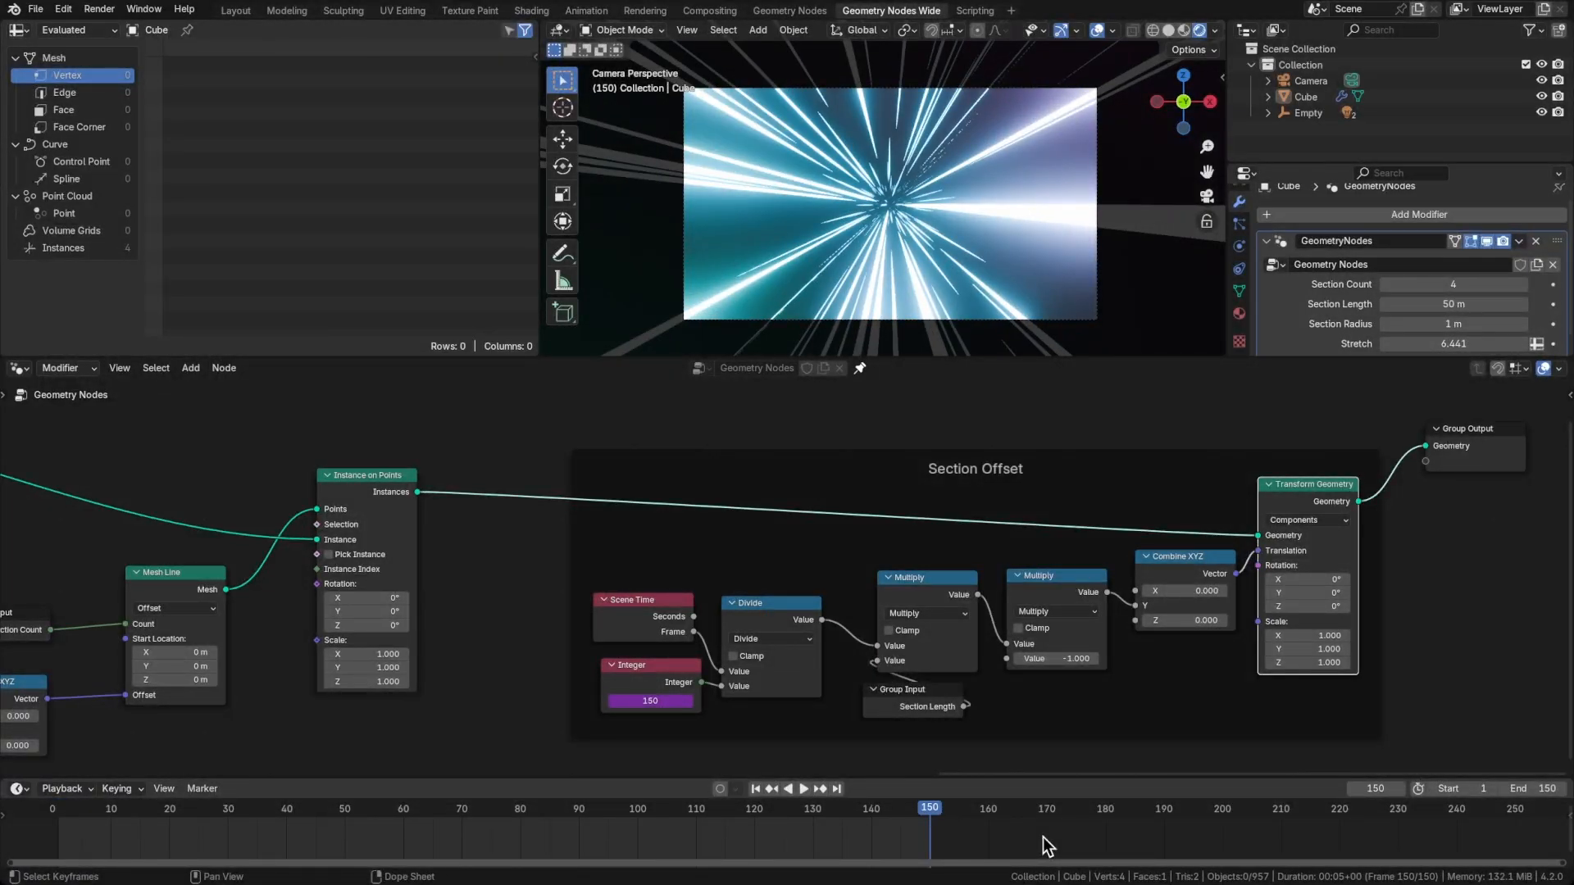
key(Right)
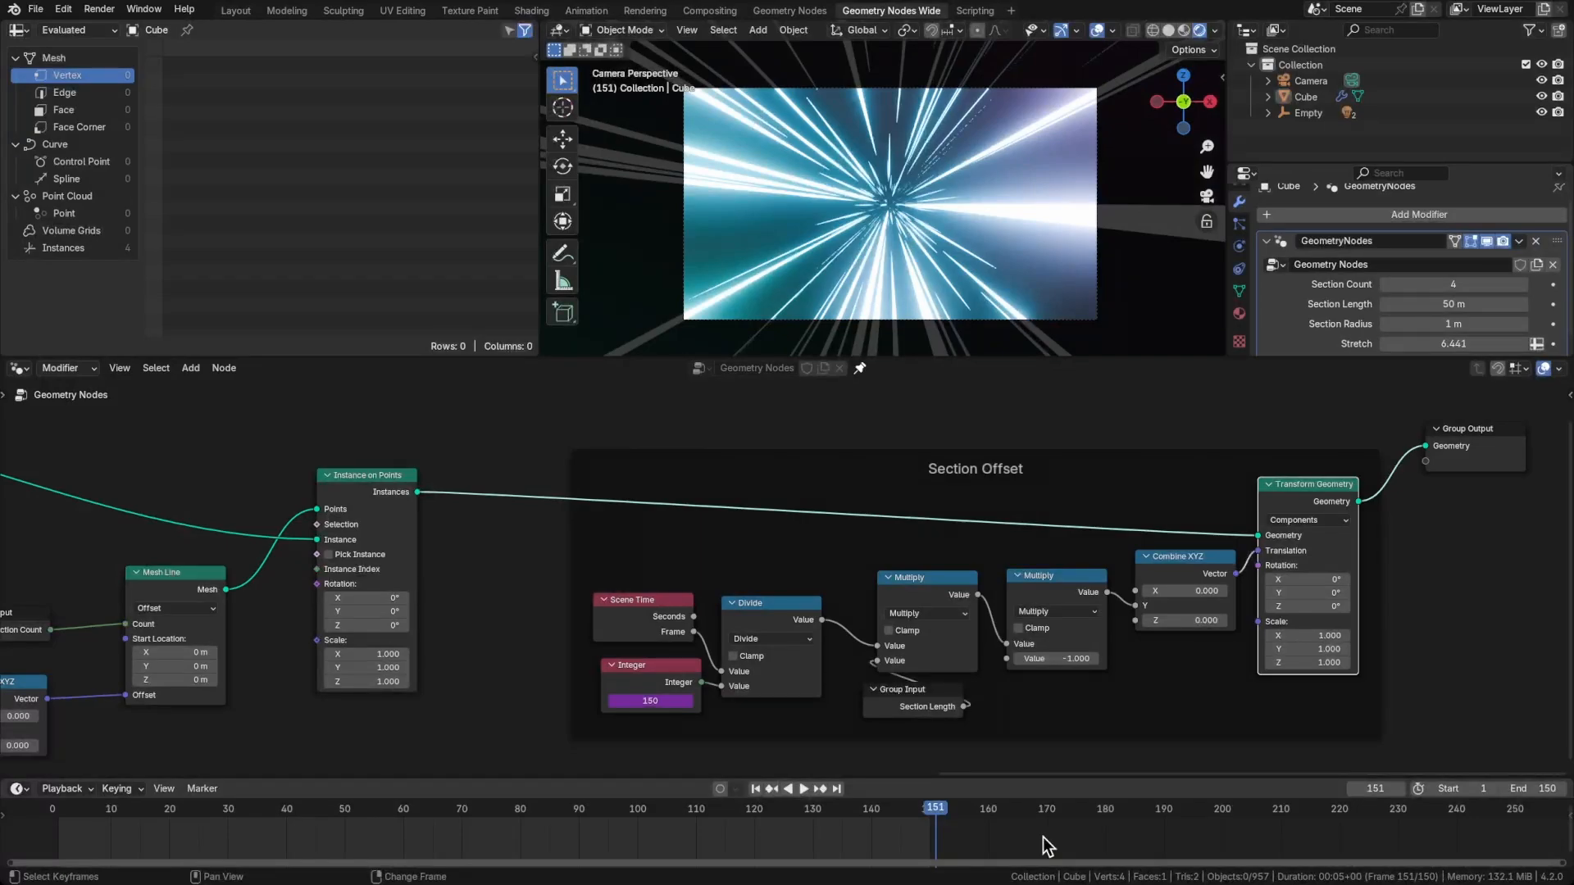
key(shift+Left)
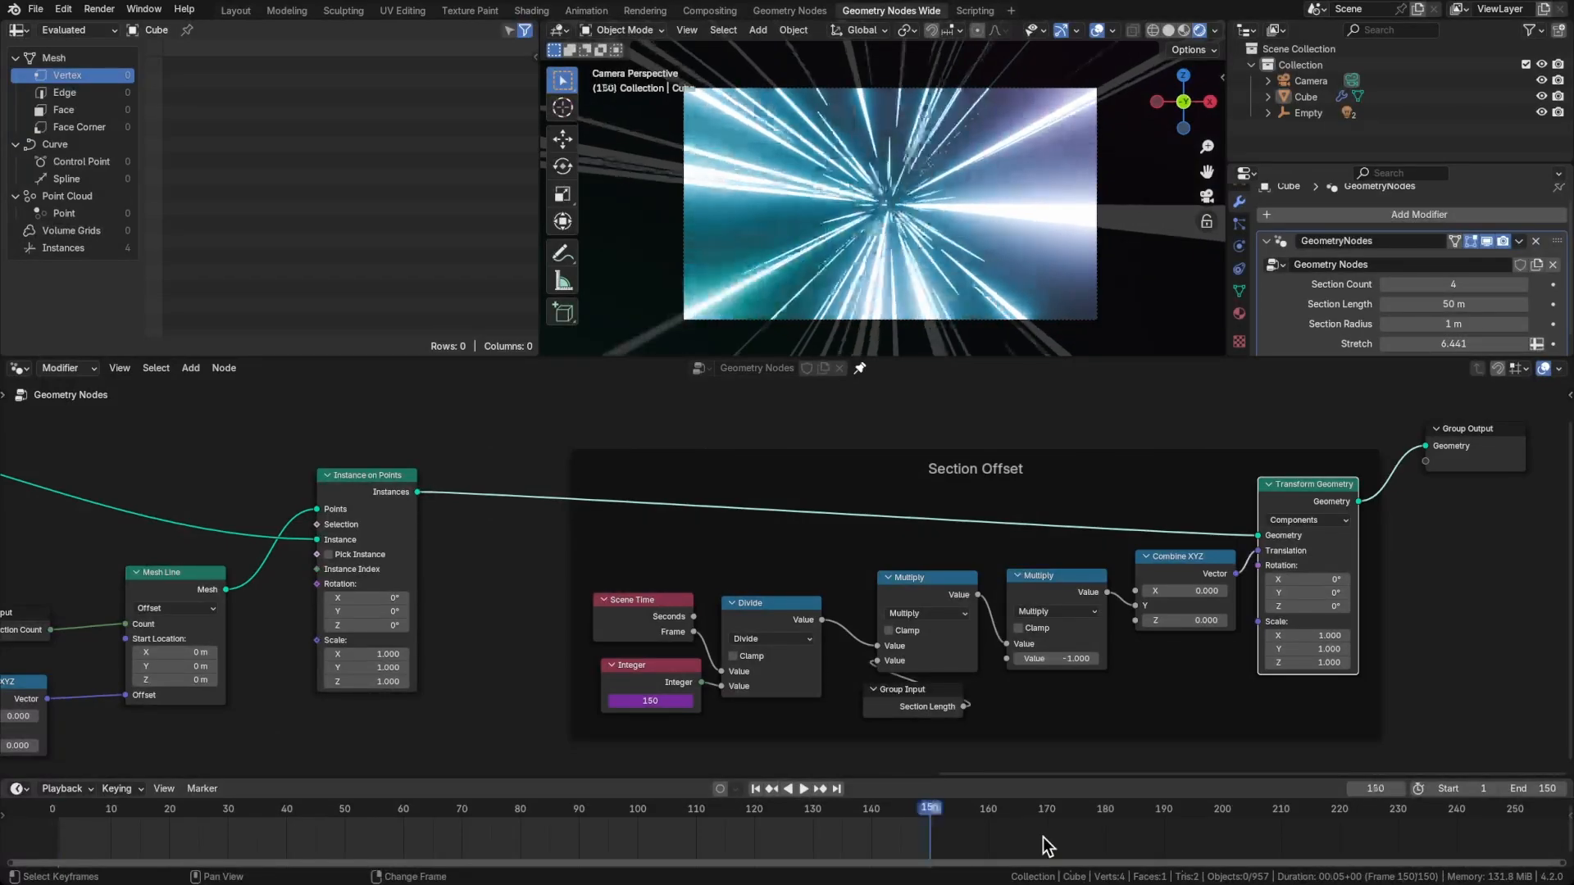
key(shift+Right)
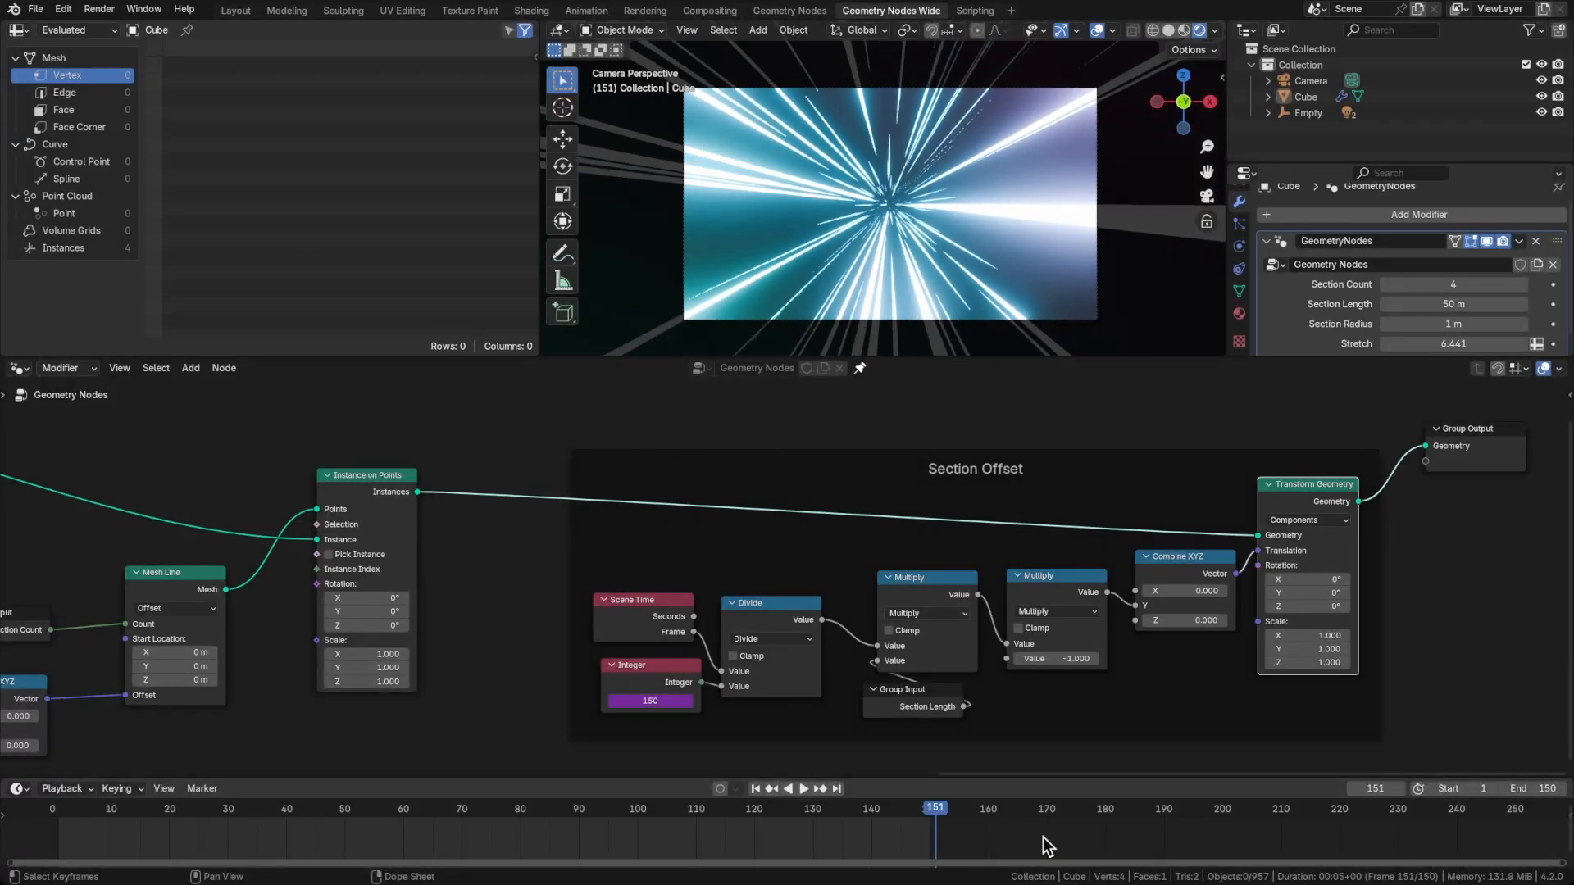
key(Right)
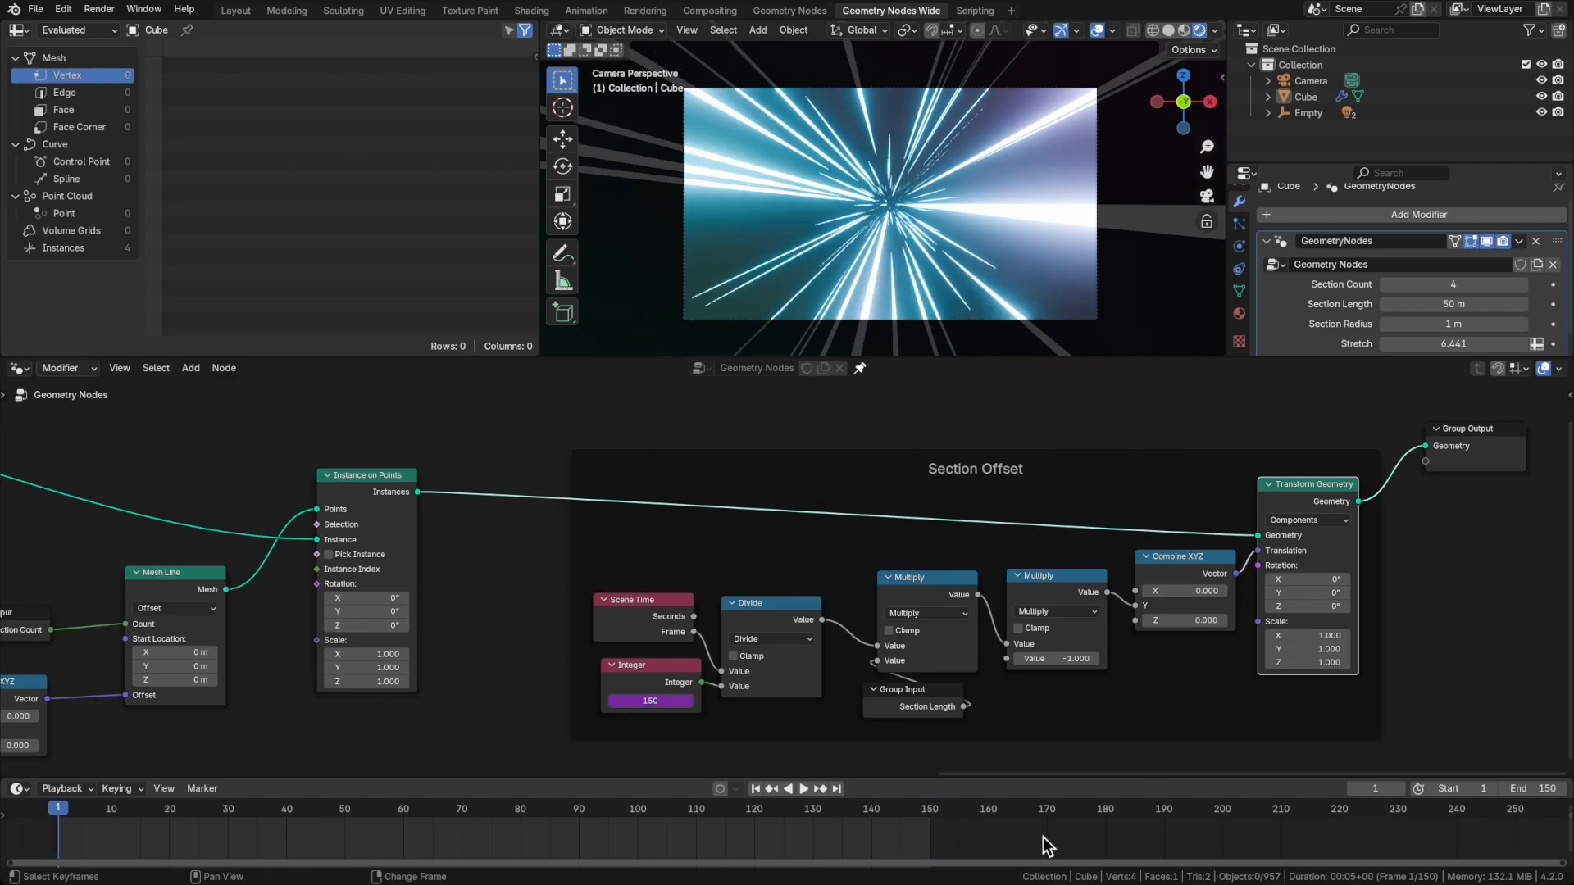
key(shift+Left)
Move the Group Output node farther away from Transform Geometry
scroll(1148, 509, down, 1)
middle_drag(1148, 509, 815, 513)
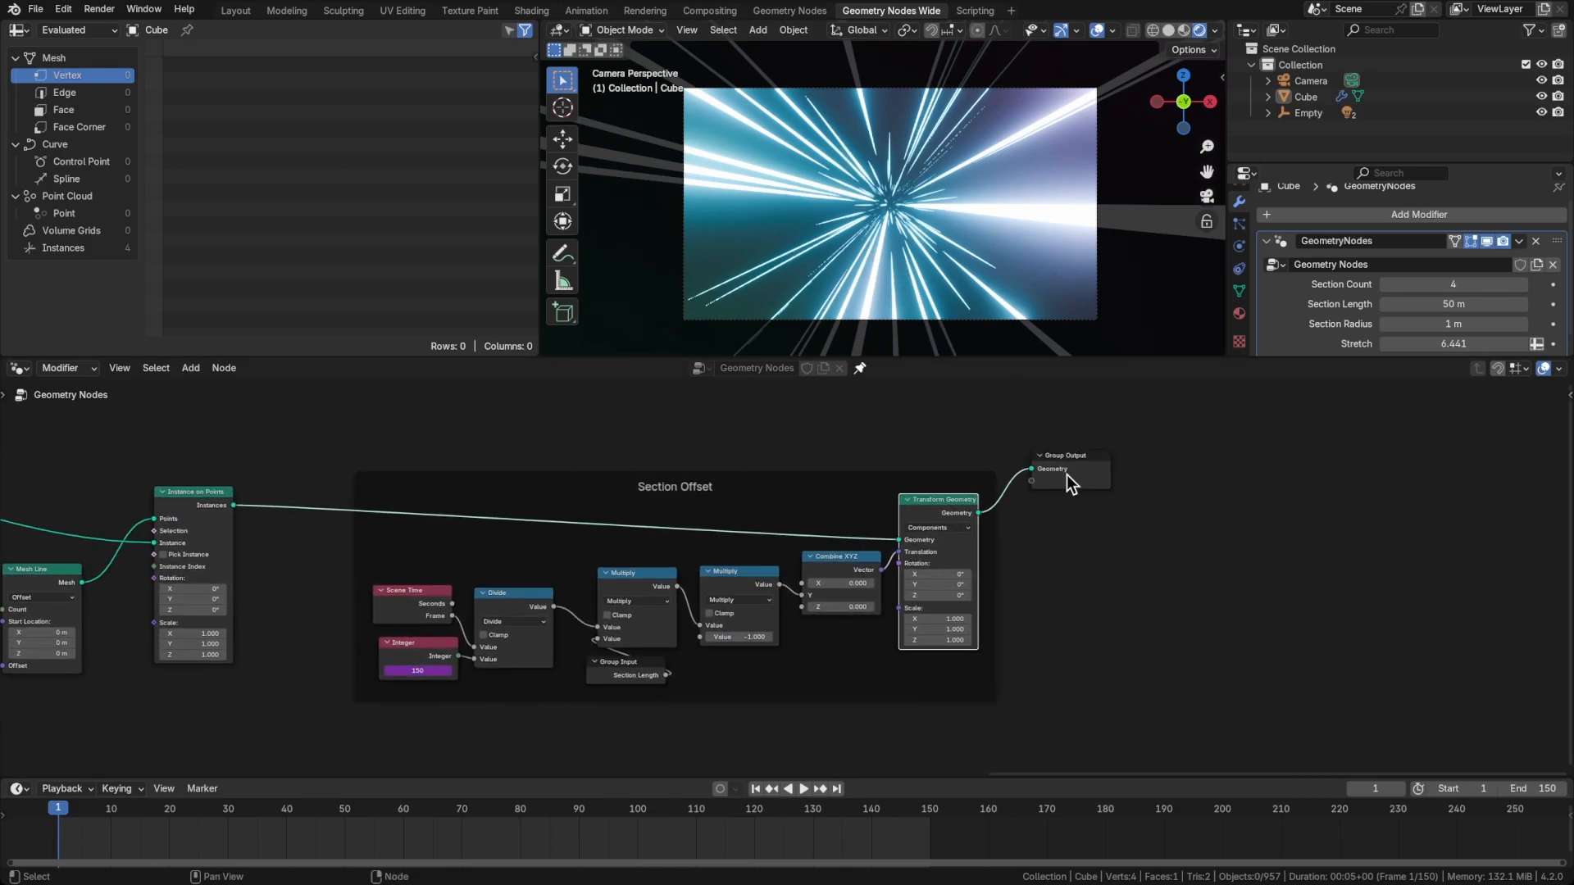
drag(1068, 481, 1222, 476)
click(1221, 475)
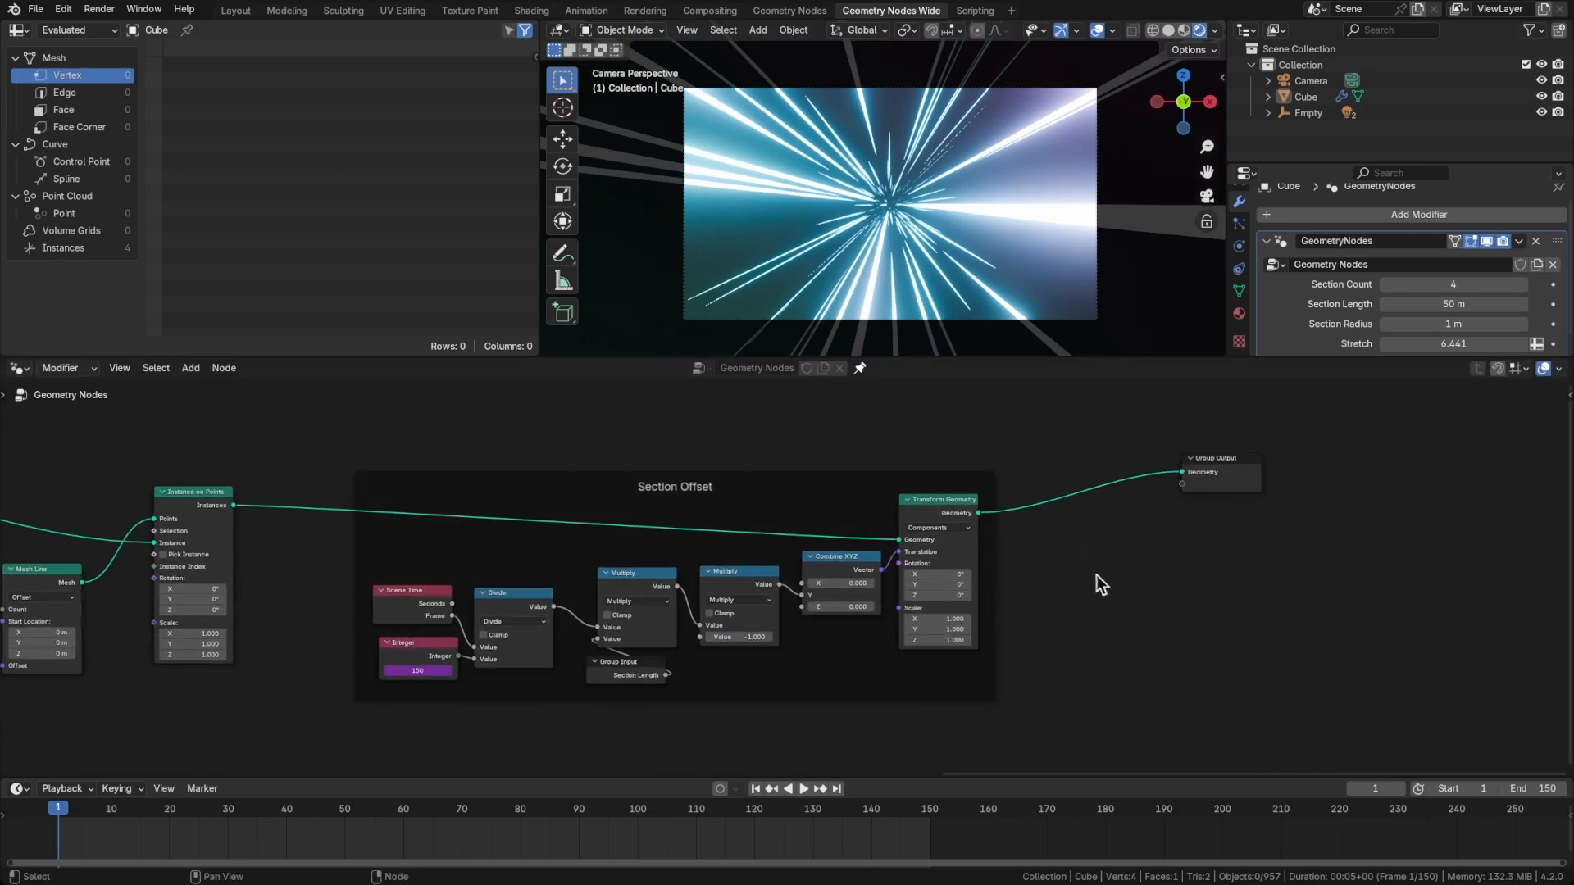
Sketch an annotation below Group Output showing a long line ending at a box, with short strokes across the box's near edge
drag(1069, 590, 1330, 581)
drag(1290, 572, 1365, 564)
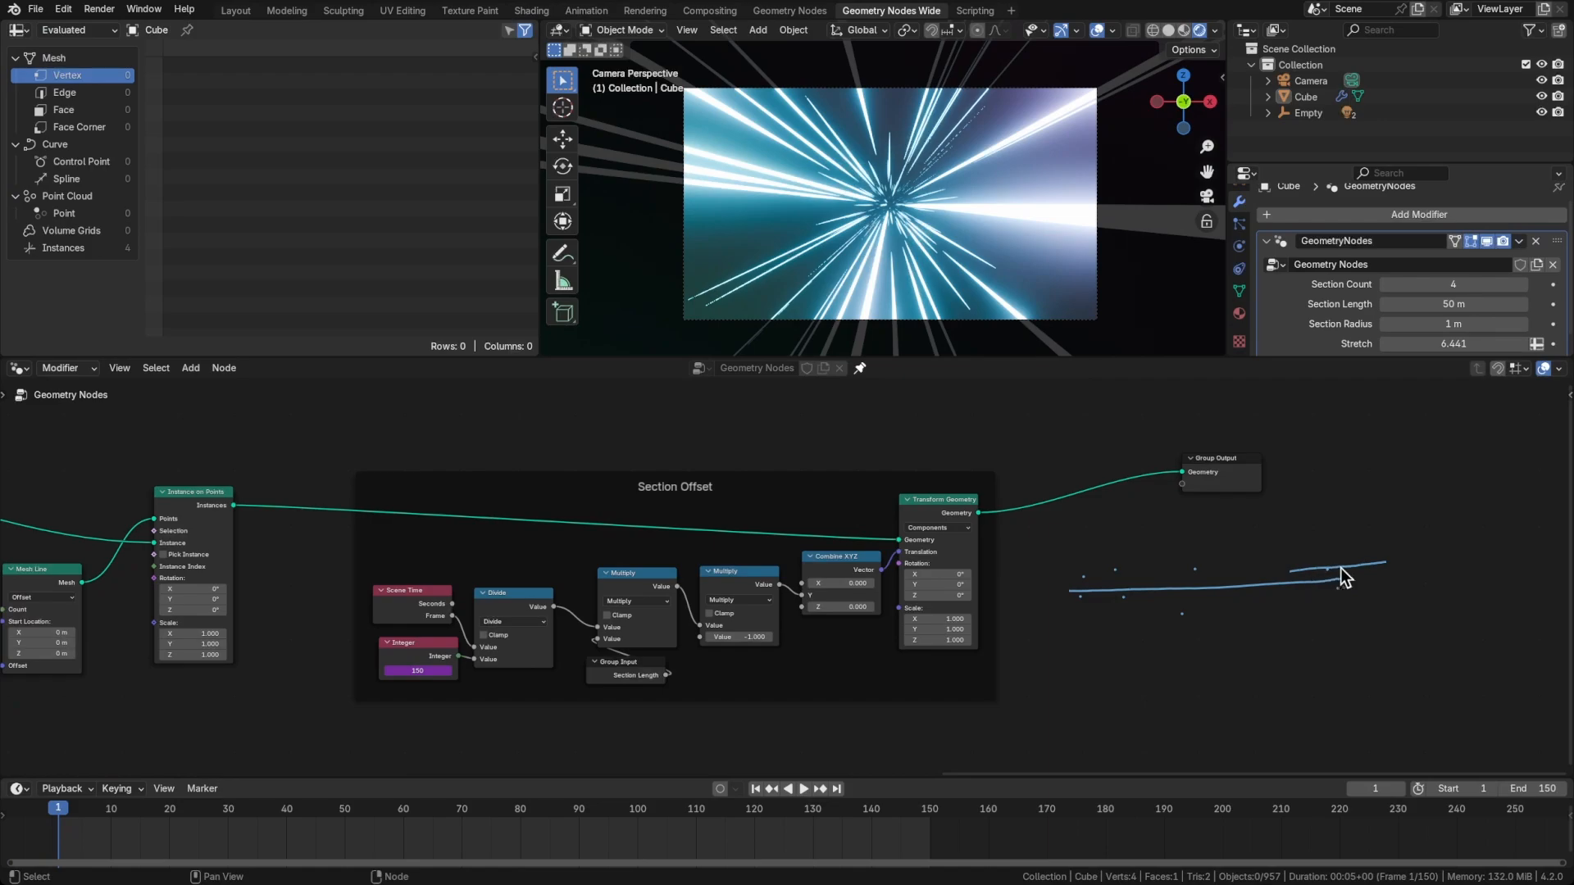
drag(1350, 607, 1502, 579)
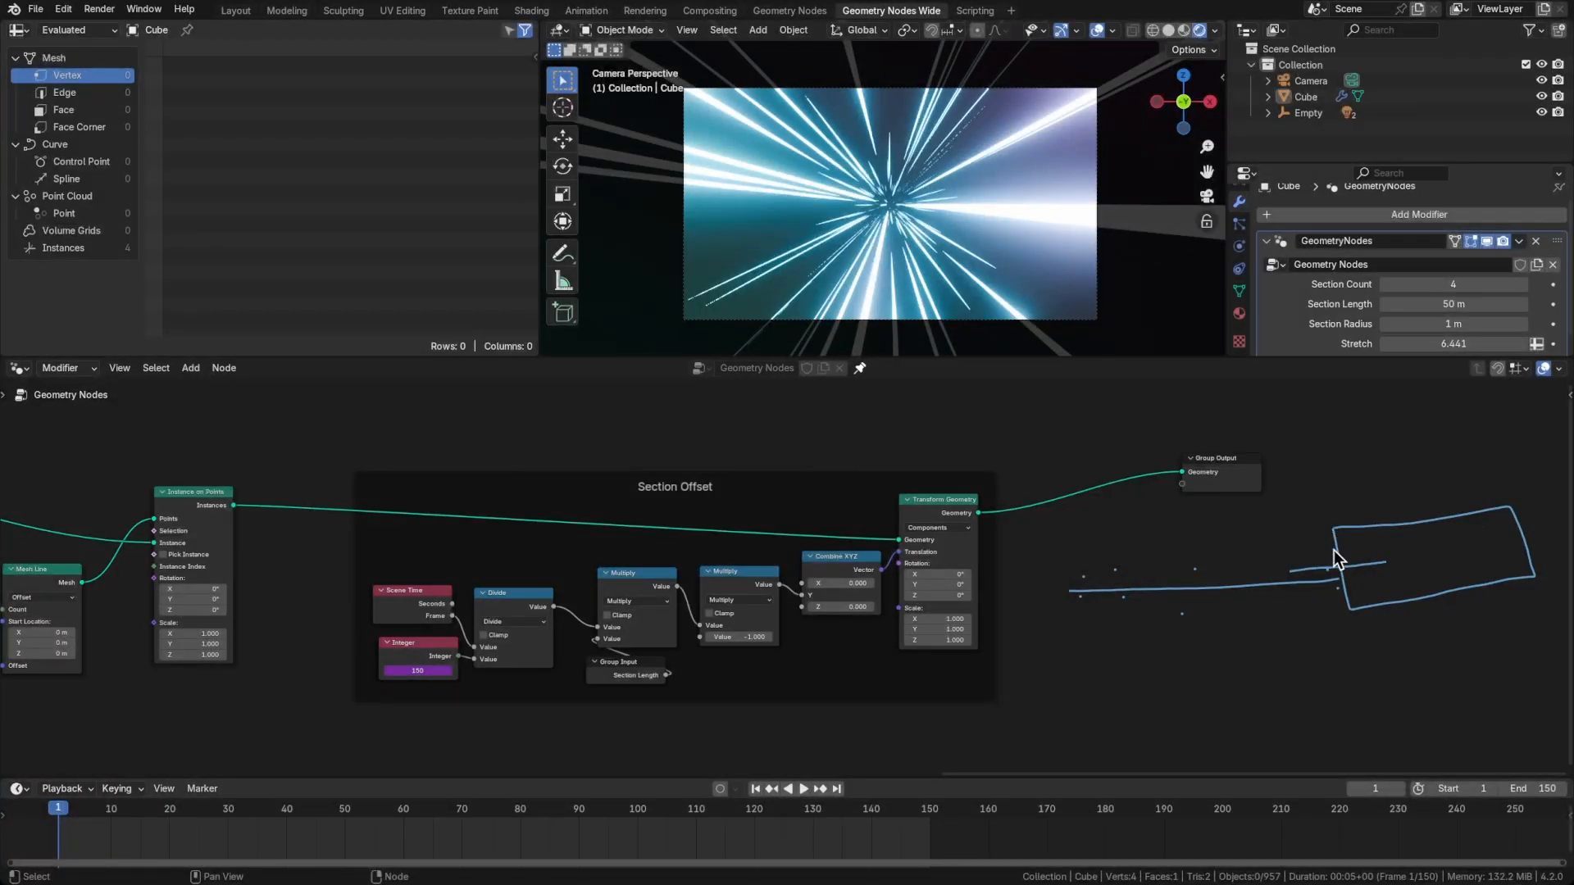
drag(1338, 571, 1395, 560)
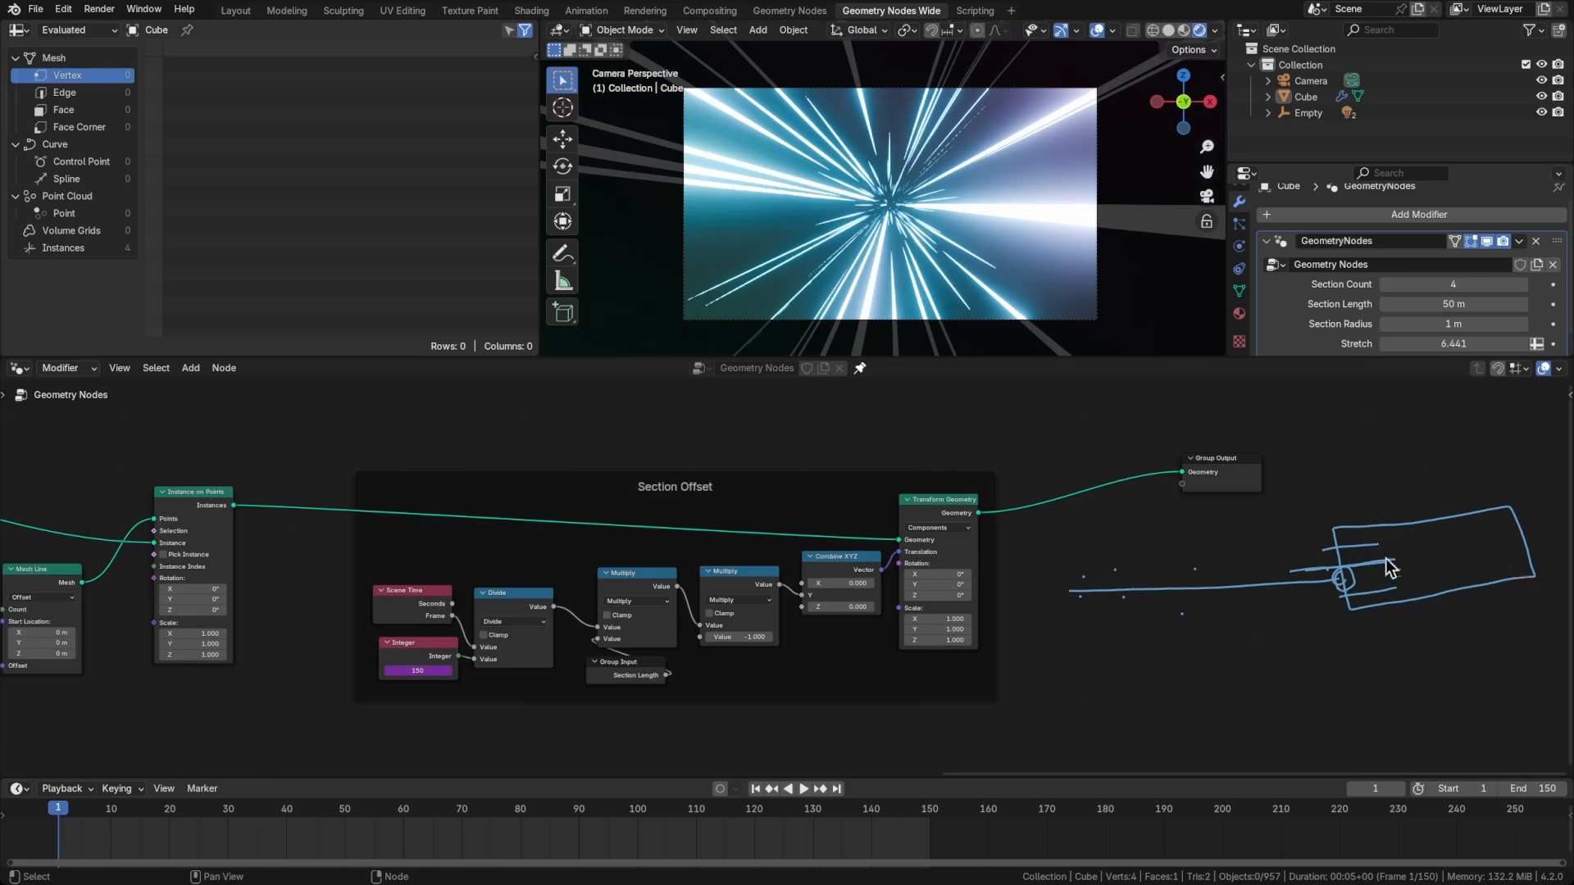
drag(1058, 554, 1070, 592)
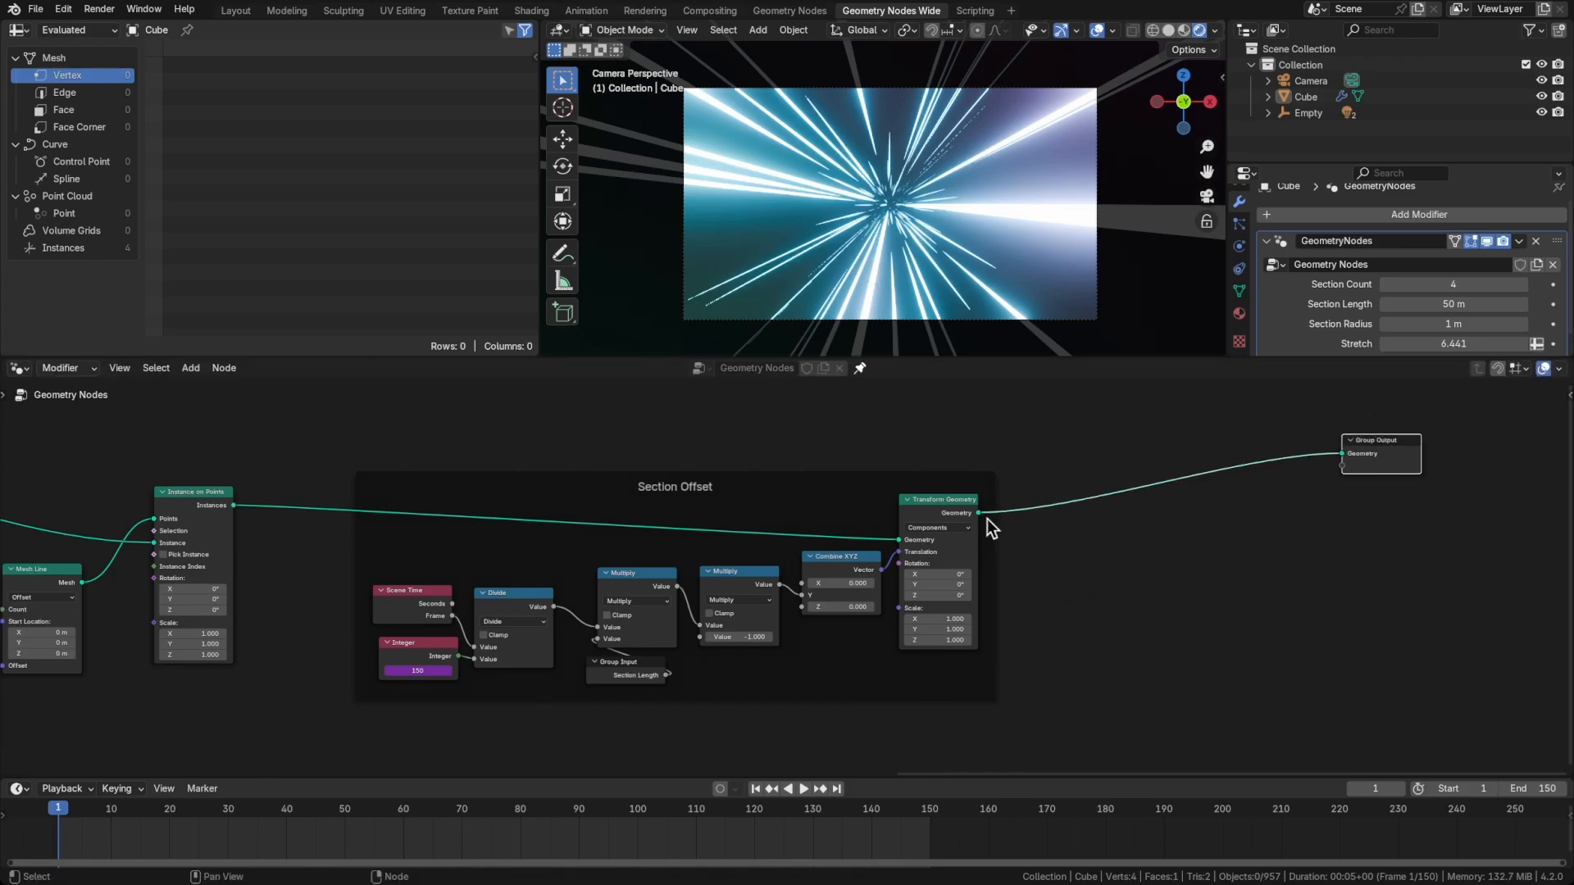
Move Transform Geometry away from Combine XYZ to leave space between them in the Section Offset frame
drag(955, 513, 1082, 491)
mouse_move(519, 581)
middle_down()
mouse_move(795, 555)
mouse_move(927, 563)
middle_up()
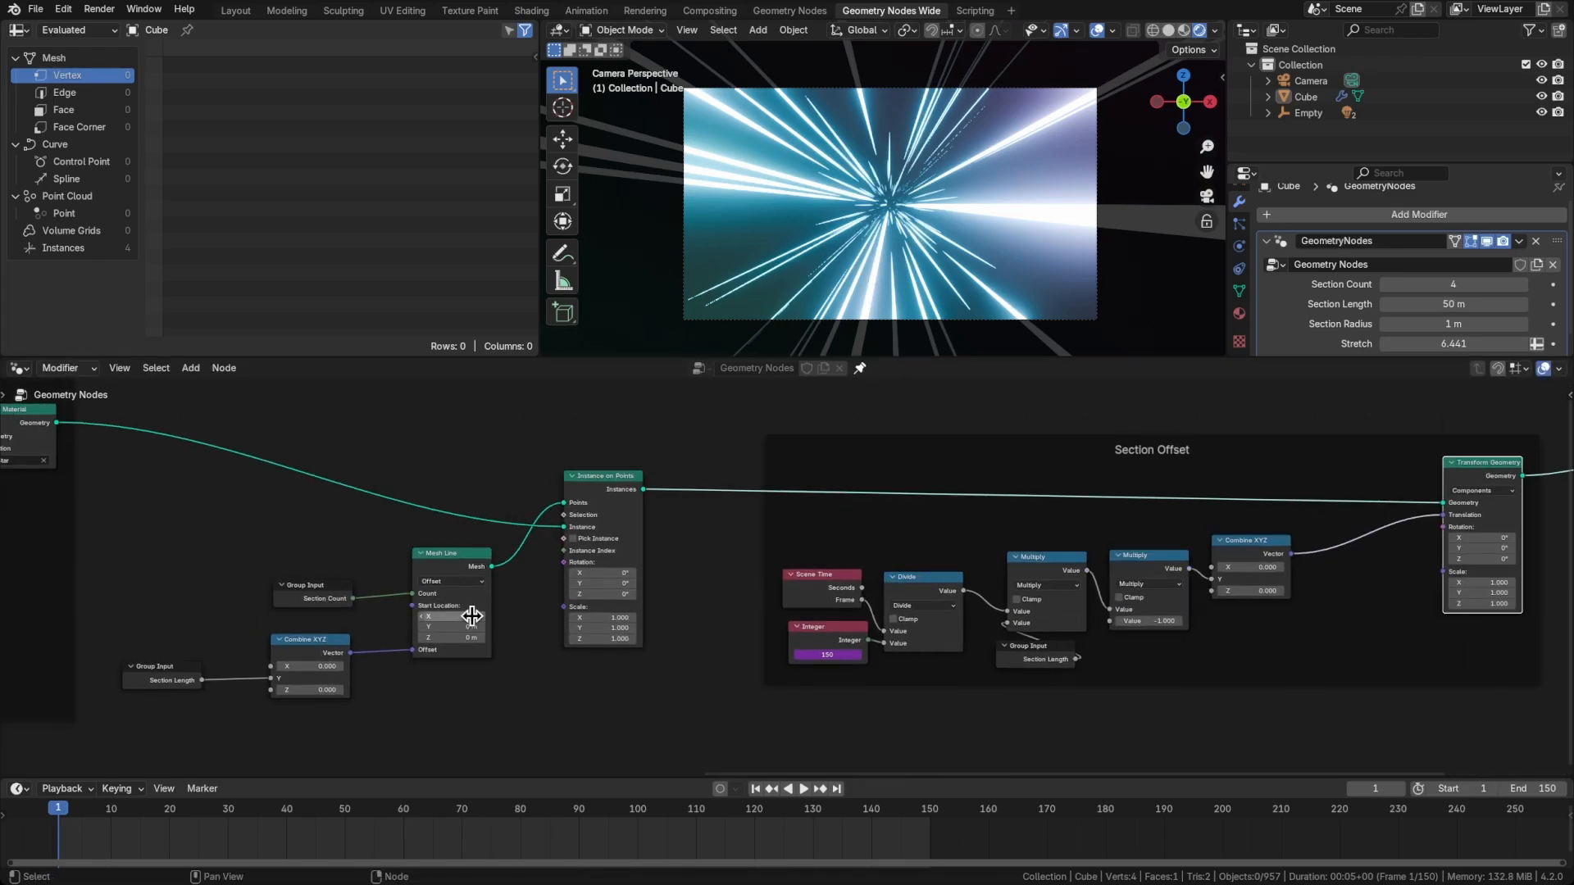
scroll(469, 608, up, 3)
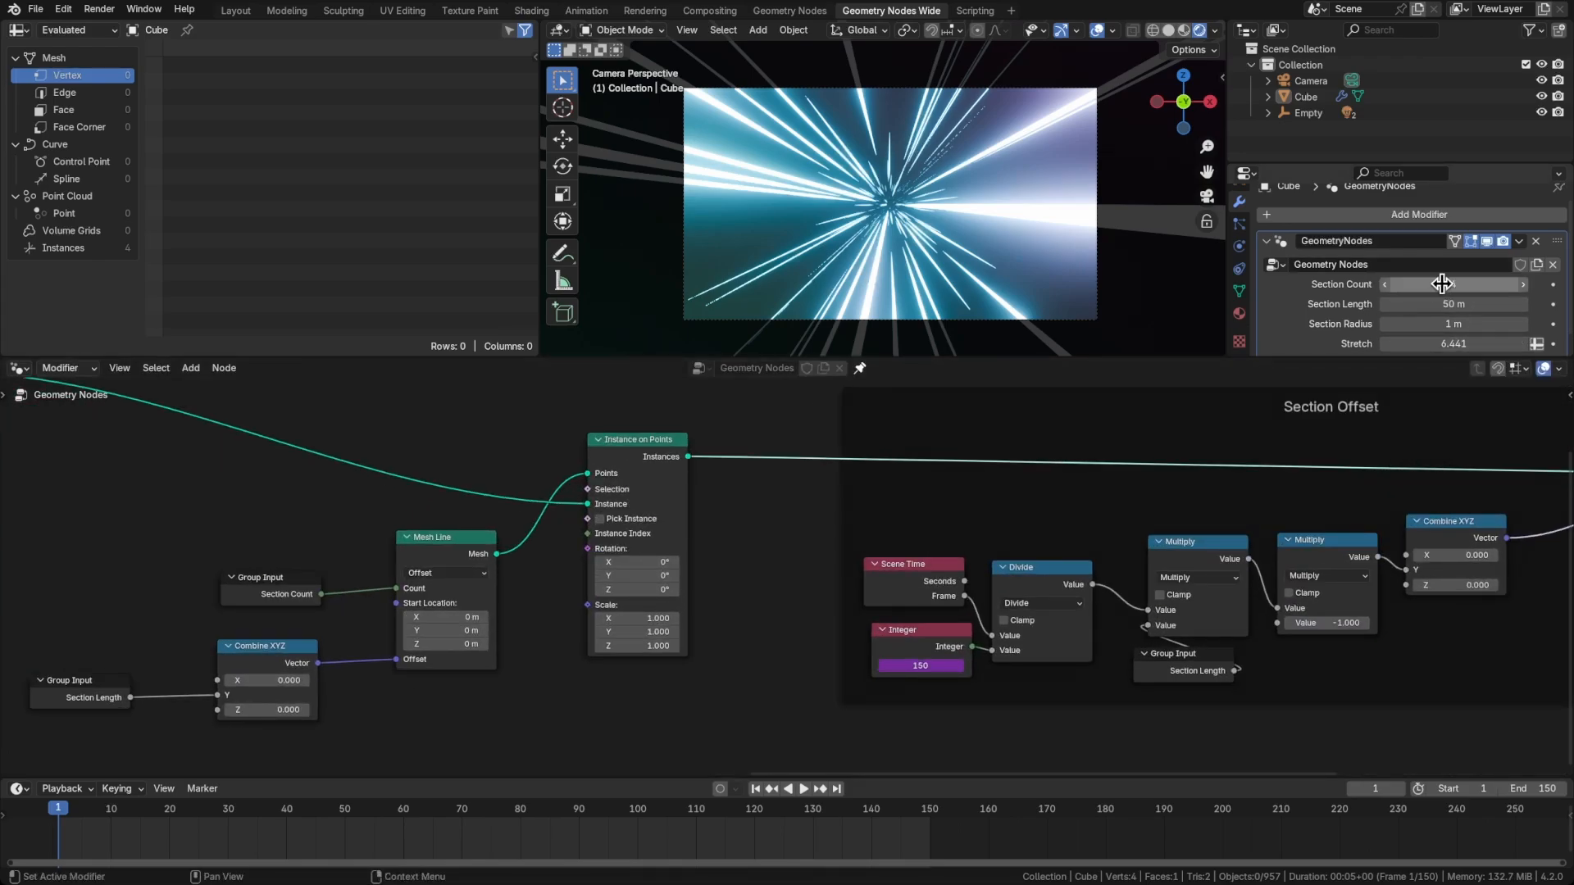
middle_drag(1326, 505, 886, 544)
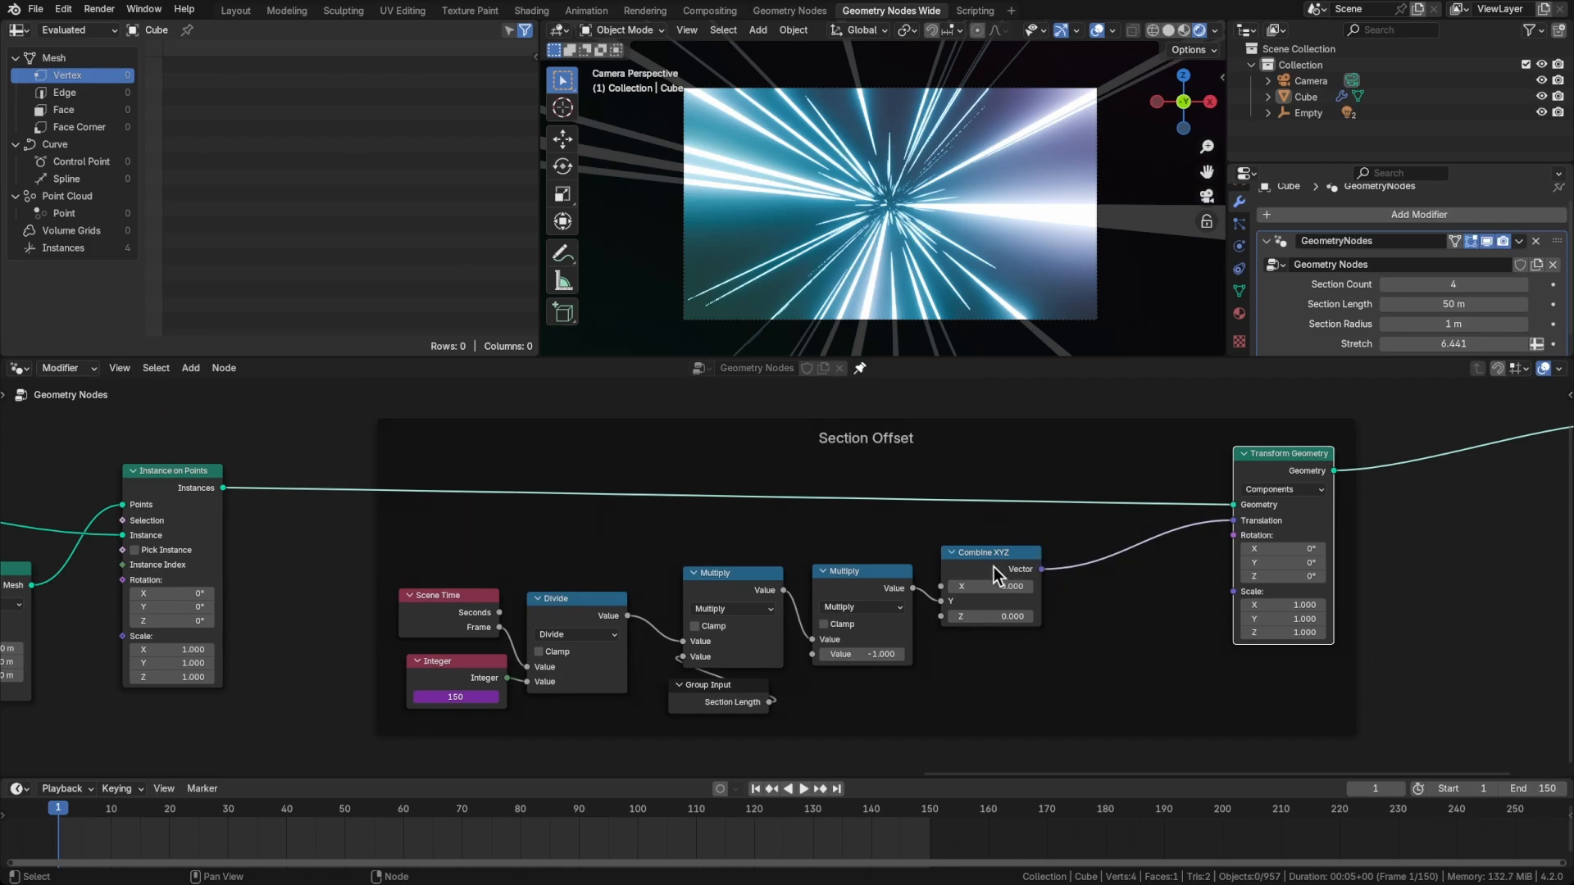
Move Combine XYZ next to Transform Geometry in the Section Offset frame and view the tunnel from outside the camera
drag(992, 563, 1117, 553)
middle_drag(930, 556, 919, 540)
scroll(946, 279, down, 3)
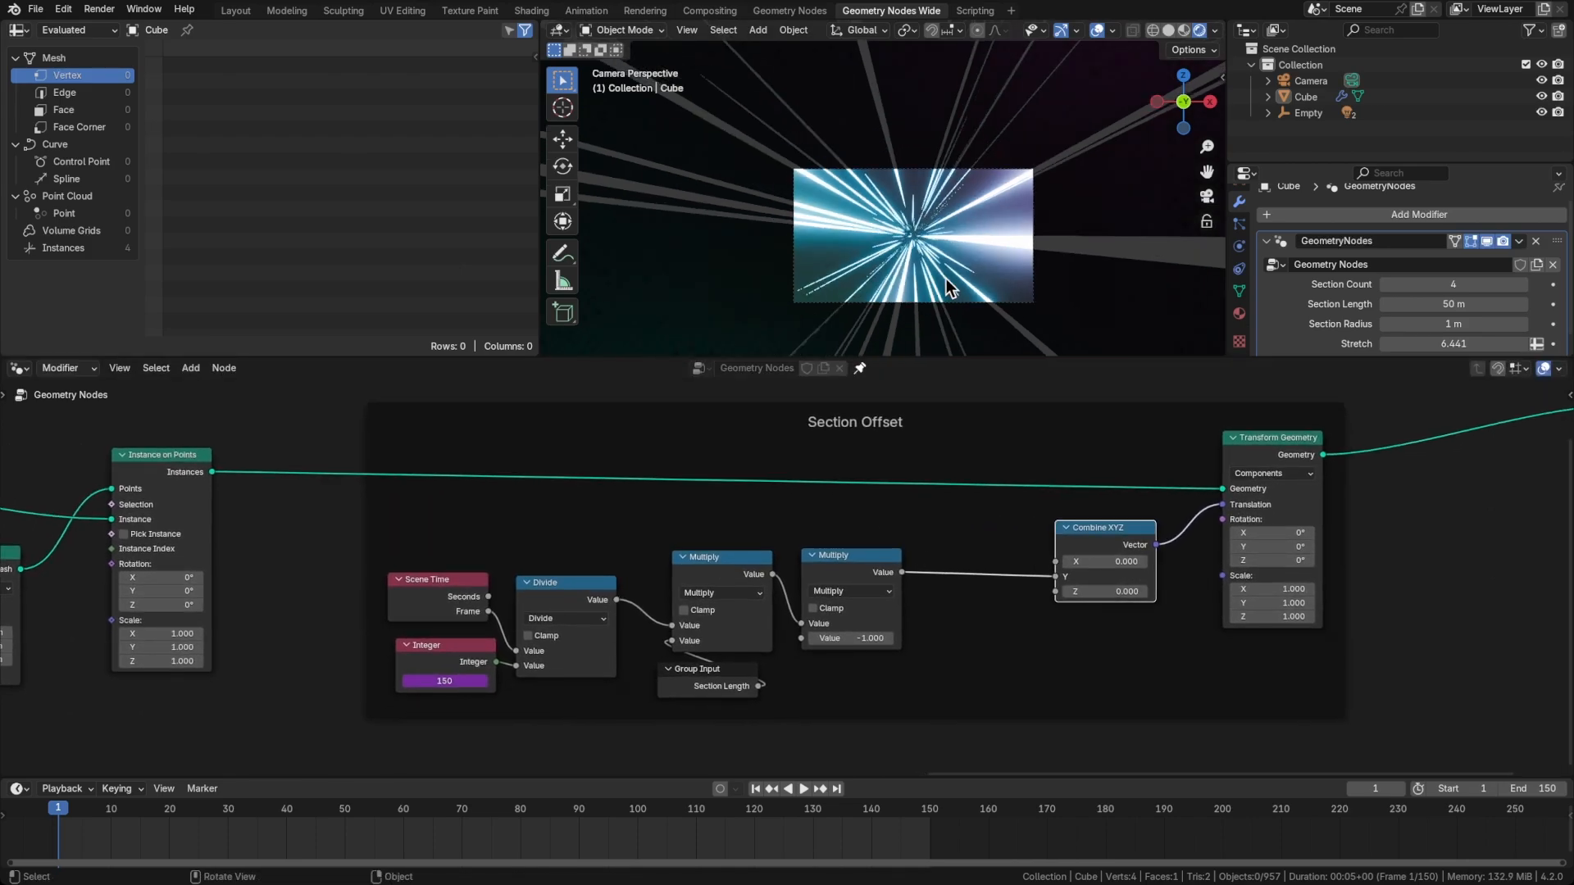
scroll(946, 278, down, 3)
mouse_move(958, 266)
middle_down()
mouse_move(918, 290)
mouse_move(769, 298)
mouse_move(765, 320)
mouse_move(751, 279)
middle_up()
scroll(918, 290, down, 9)
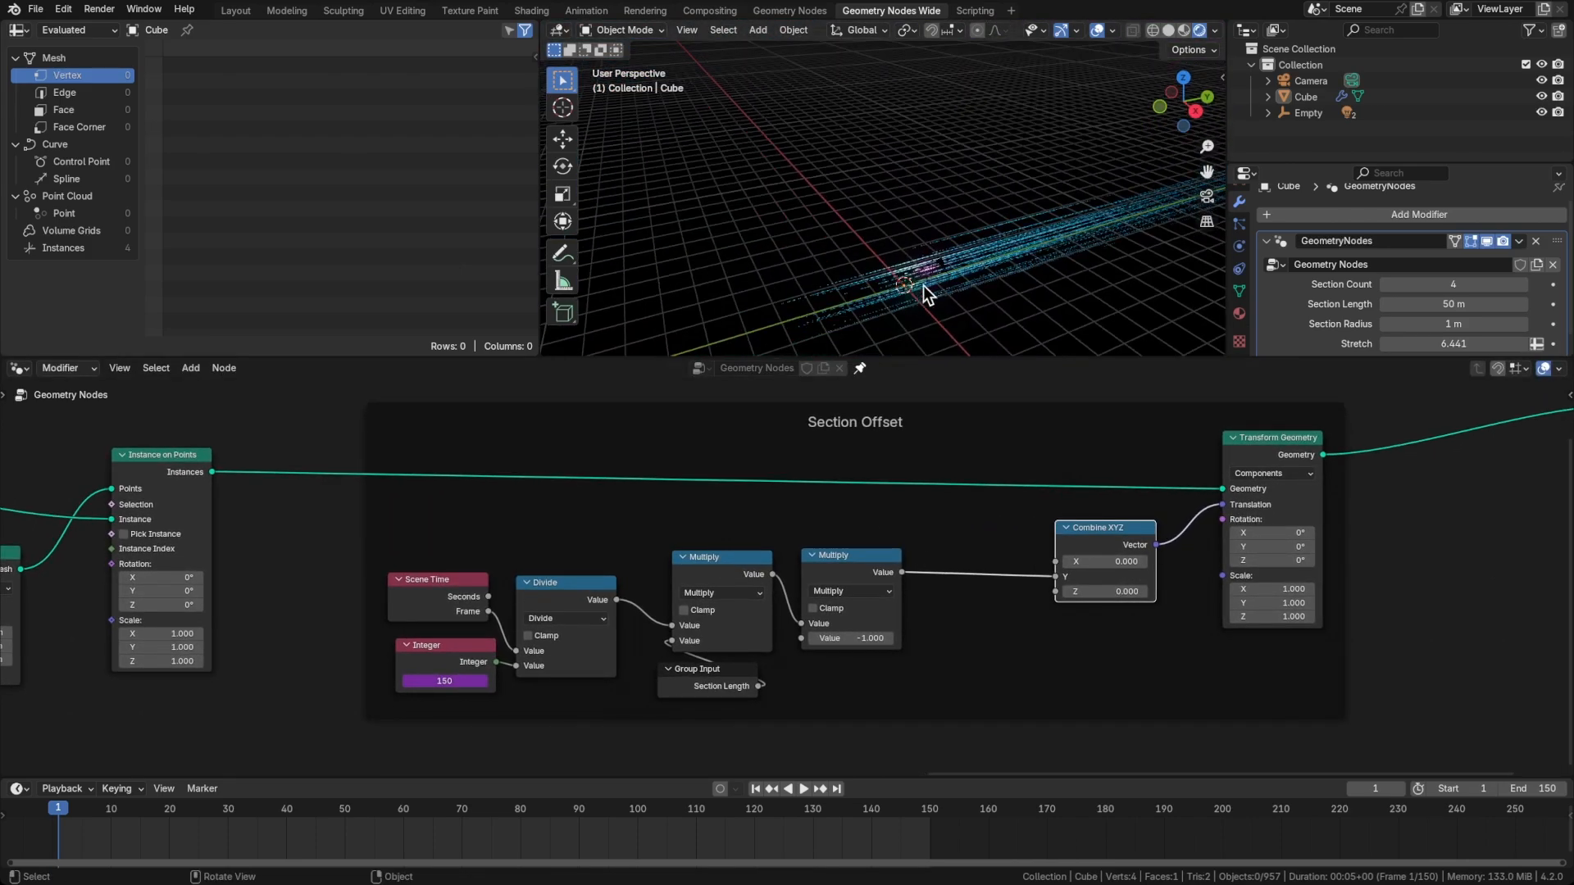
scroll(923, 286, up, 6)
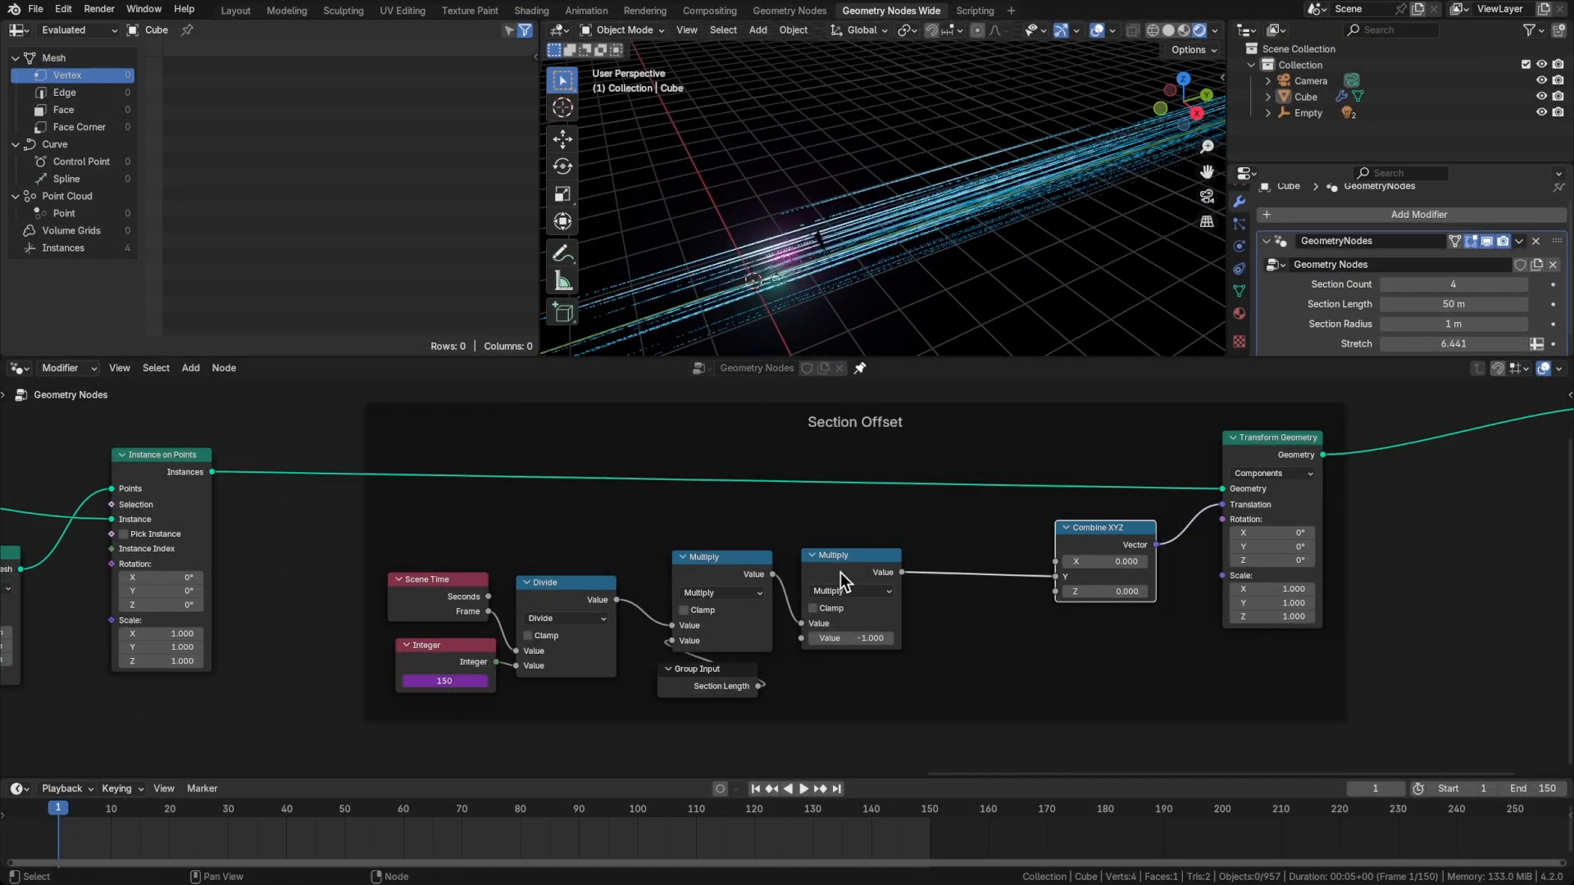
Duplicate the second Multiply node into the link before Combine XYZ, set it to Subtract, and feed Section Length into its second value
key(shift+d)
click(982, 563)
click(979, 585)
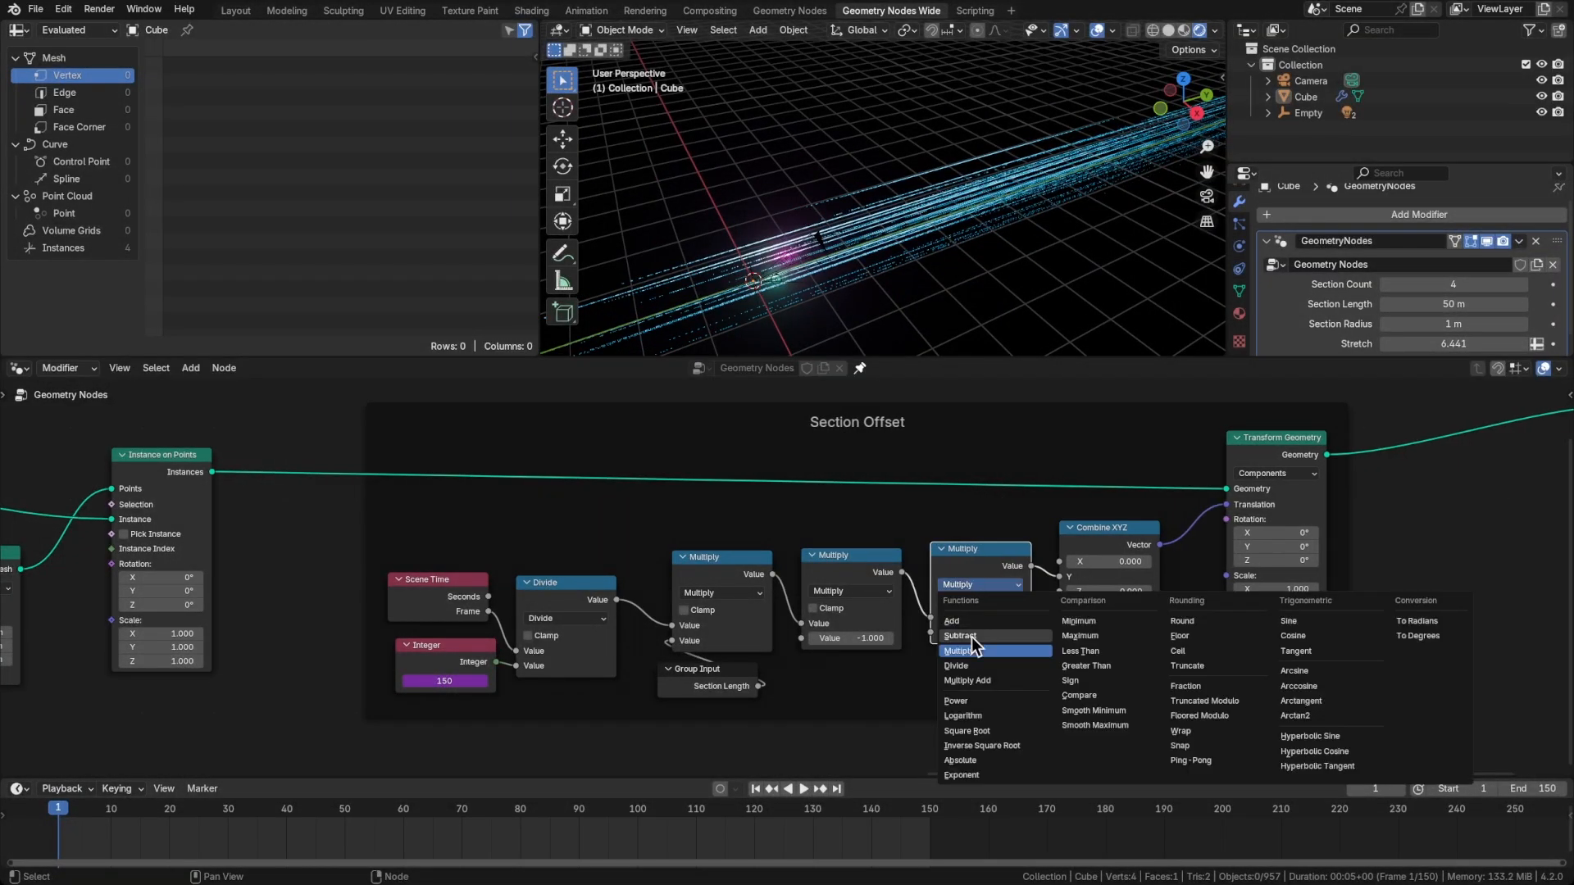
click(958, 636)
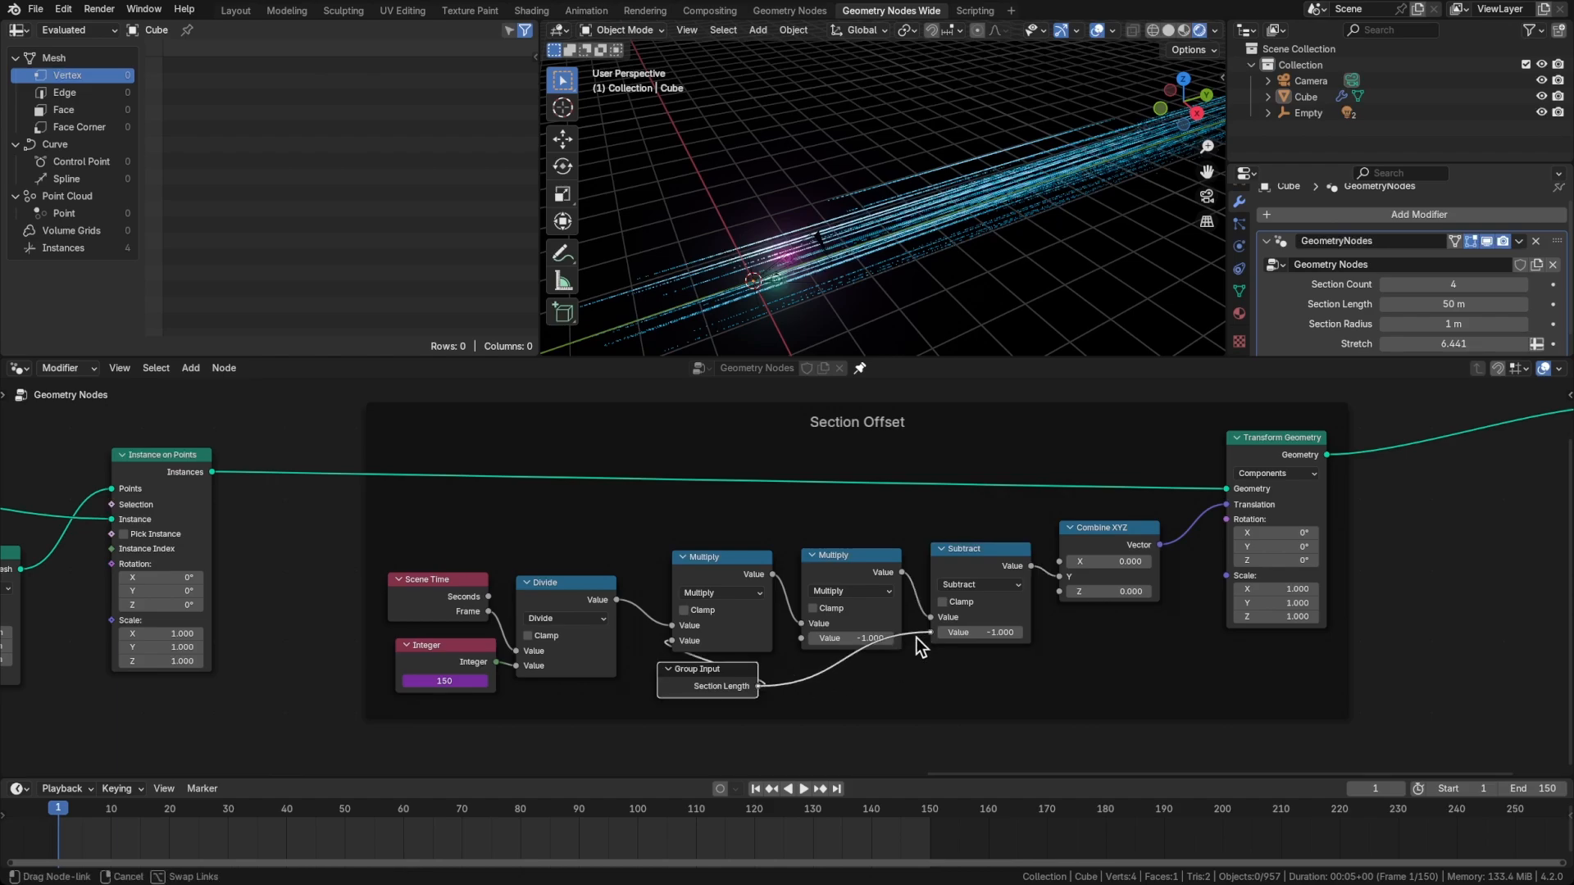
drag(916, 638, 929, 632)
Examine the shifted tunnel from outside and return to the camera view
mouse_move(896, 271)
middle_down()
mouse_move(804, 293)
mouse_move(729, 255)
mouse_move(899, 264)
mouse_move(756, 320)
middle_up()
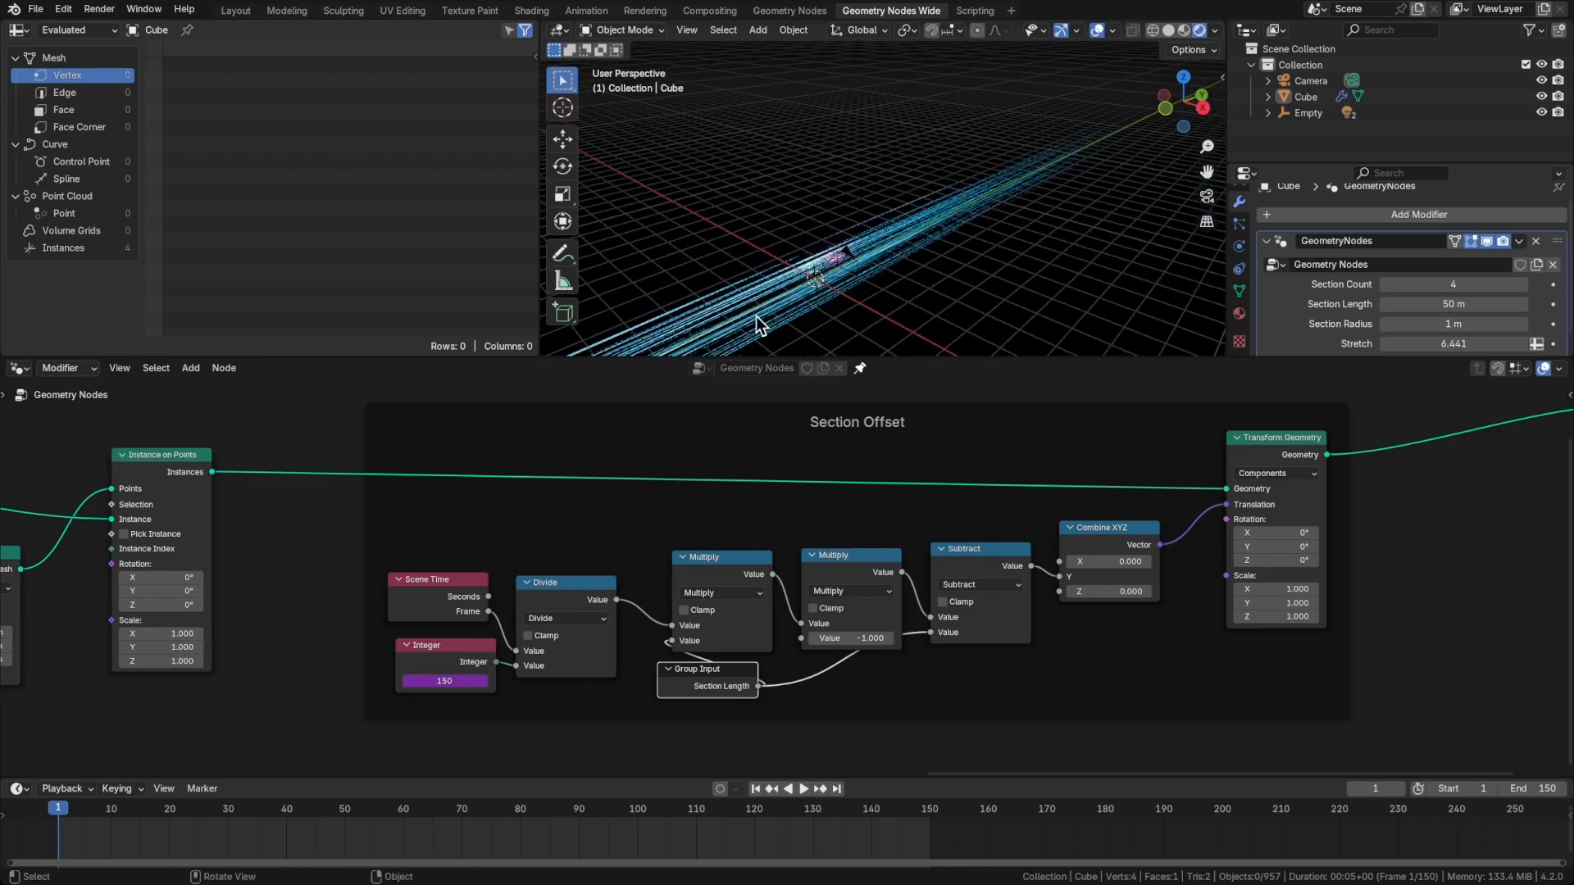
mouse_move(845, 251)
middle_down()
mouse_move(829, 281)
mouse_move(888, 253)
mouse_move(769, 309)
middle_up()
key(KP_0)
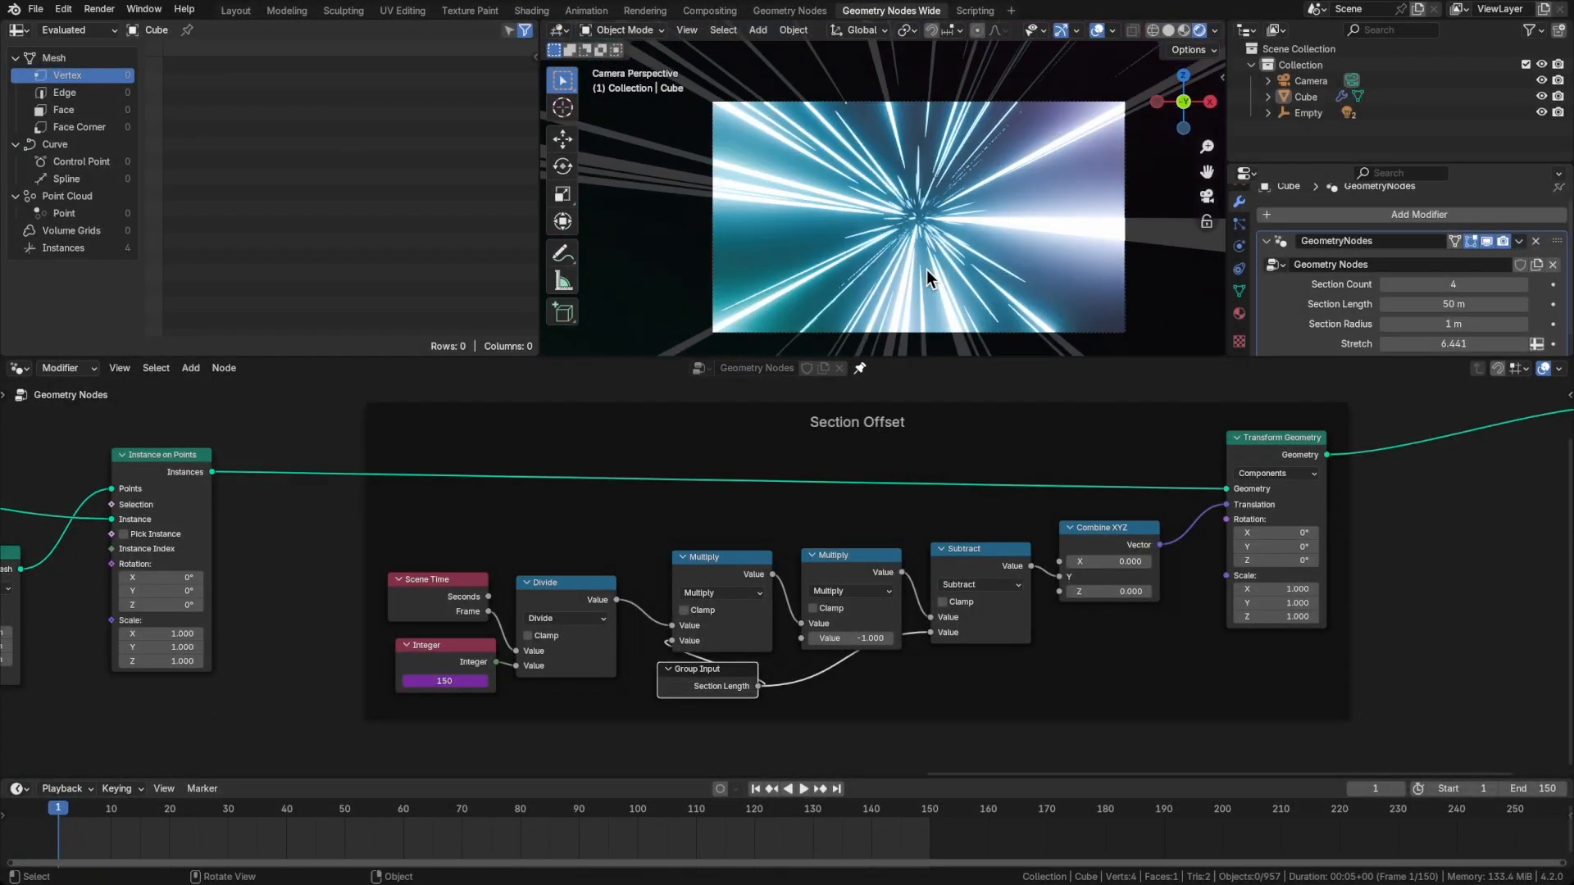
Compare frames 1, 150 and 151 to check the loop, and save the file
middle_drag(1368, 573, 1229, 592)
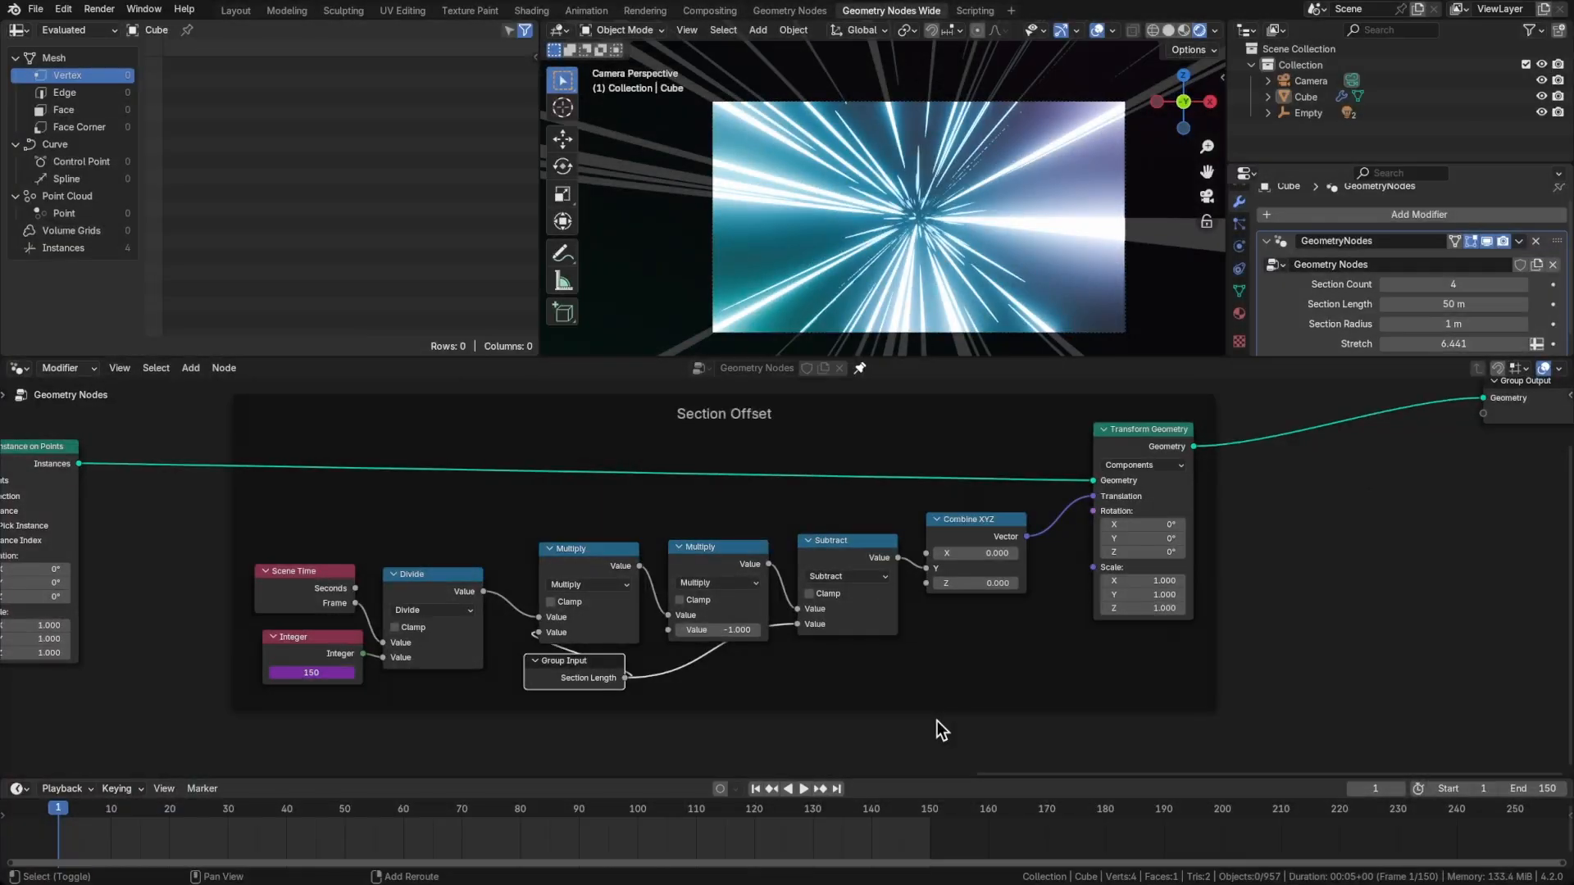
key(shift+Right)
key(Right)
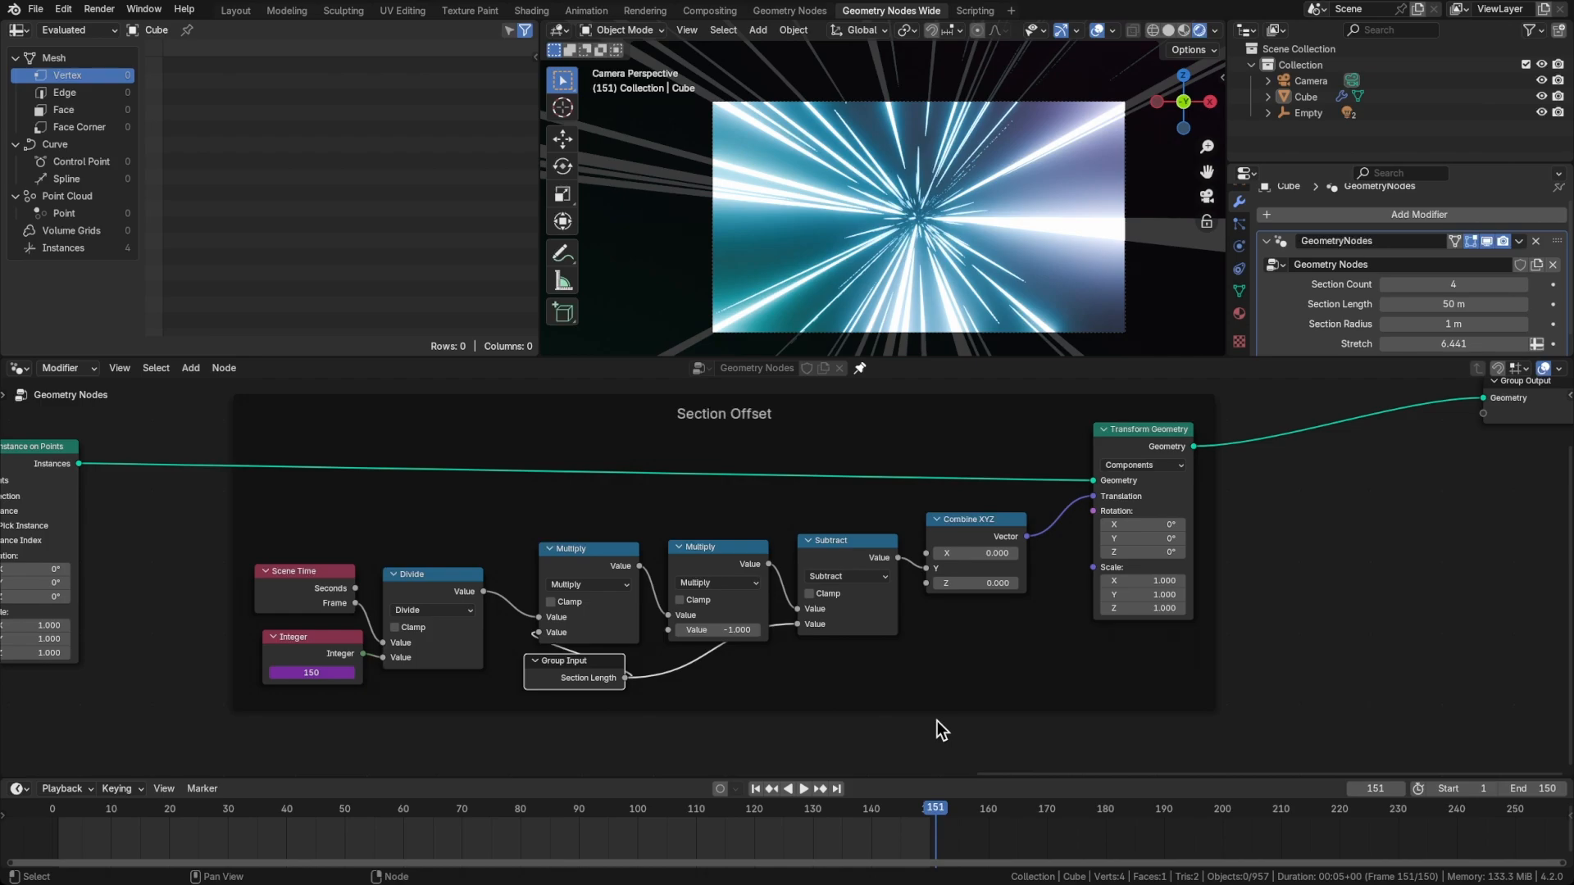
key(shift+Left)
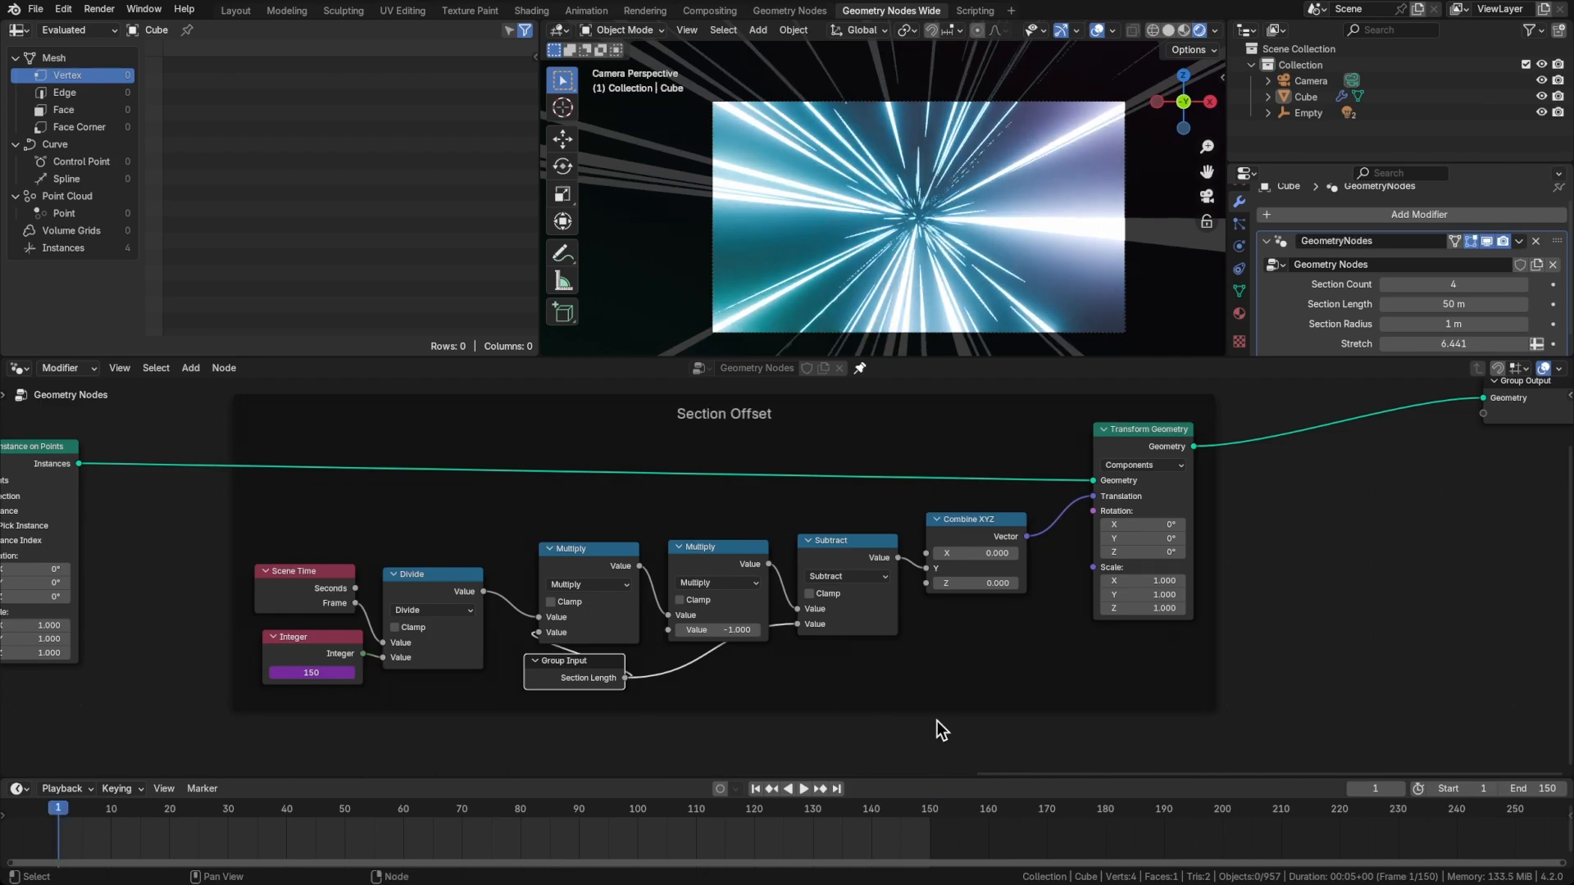
key(shift+Right)
key(shift+Left)
key(ctrl+s)
Frame the Section Count and Section Length inputs, Combine XYZ, Mesh Line and Instance on Points nodes together, labelled "Number of Sections"
scroll(1080, 597, left, 10)
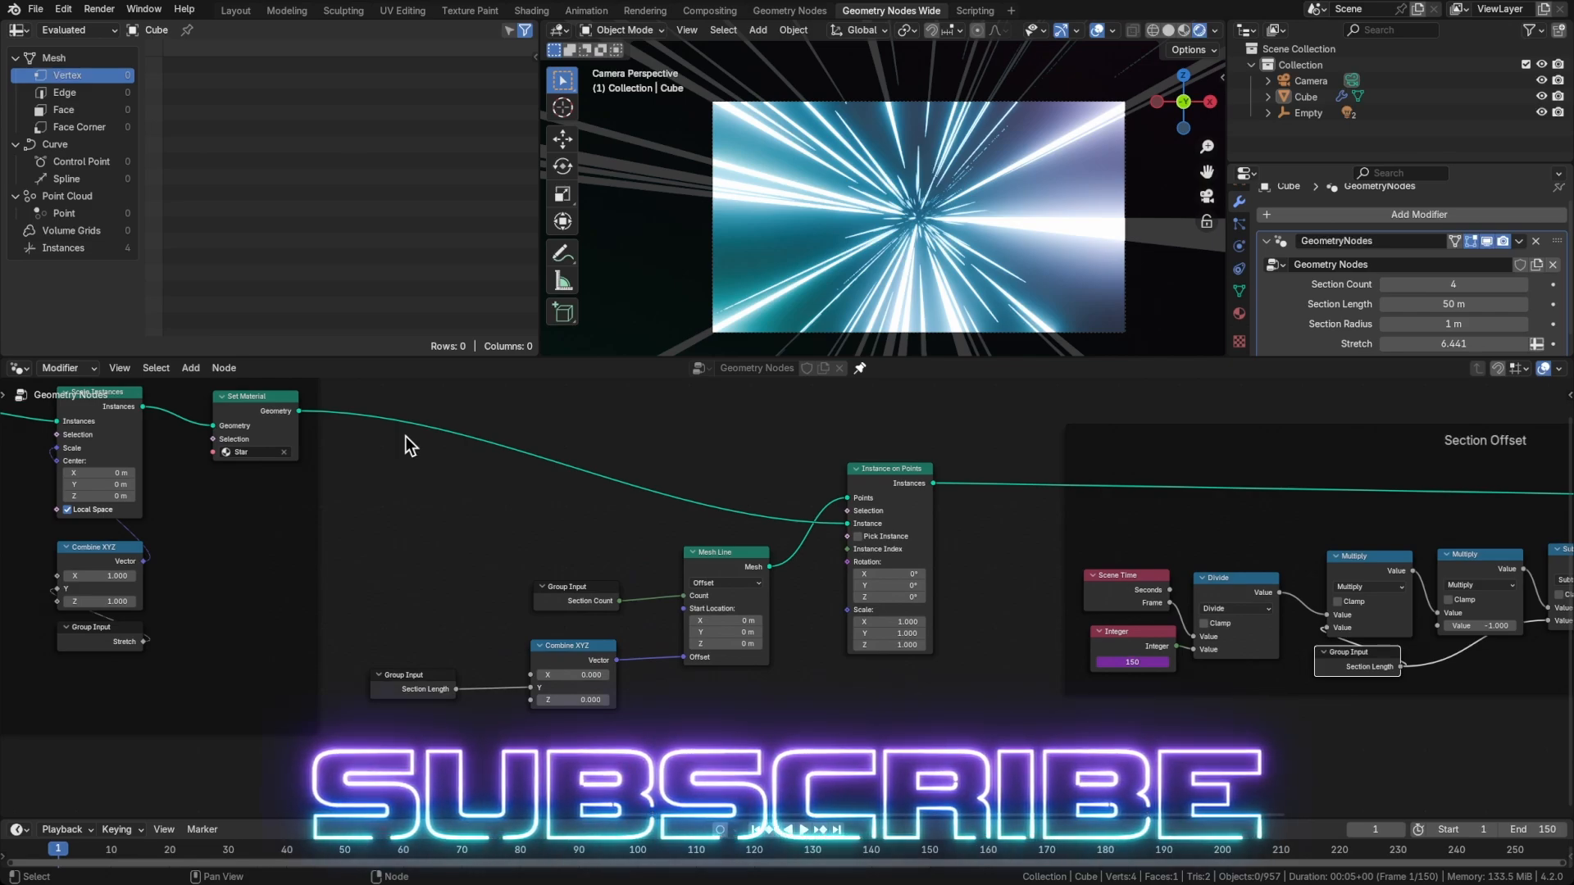
click(393, 429)
drag(370, 421, 967, 767)
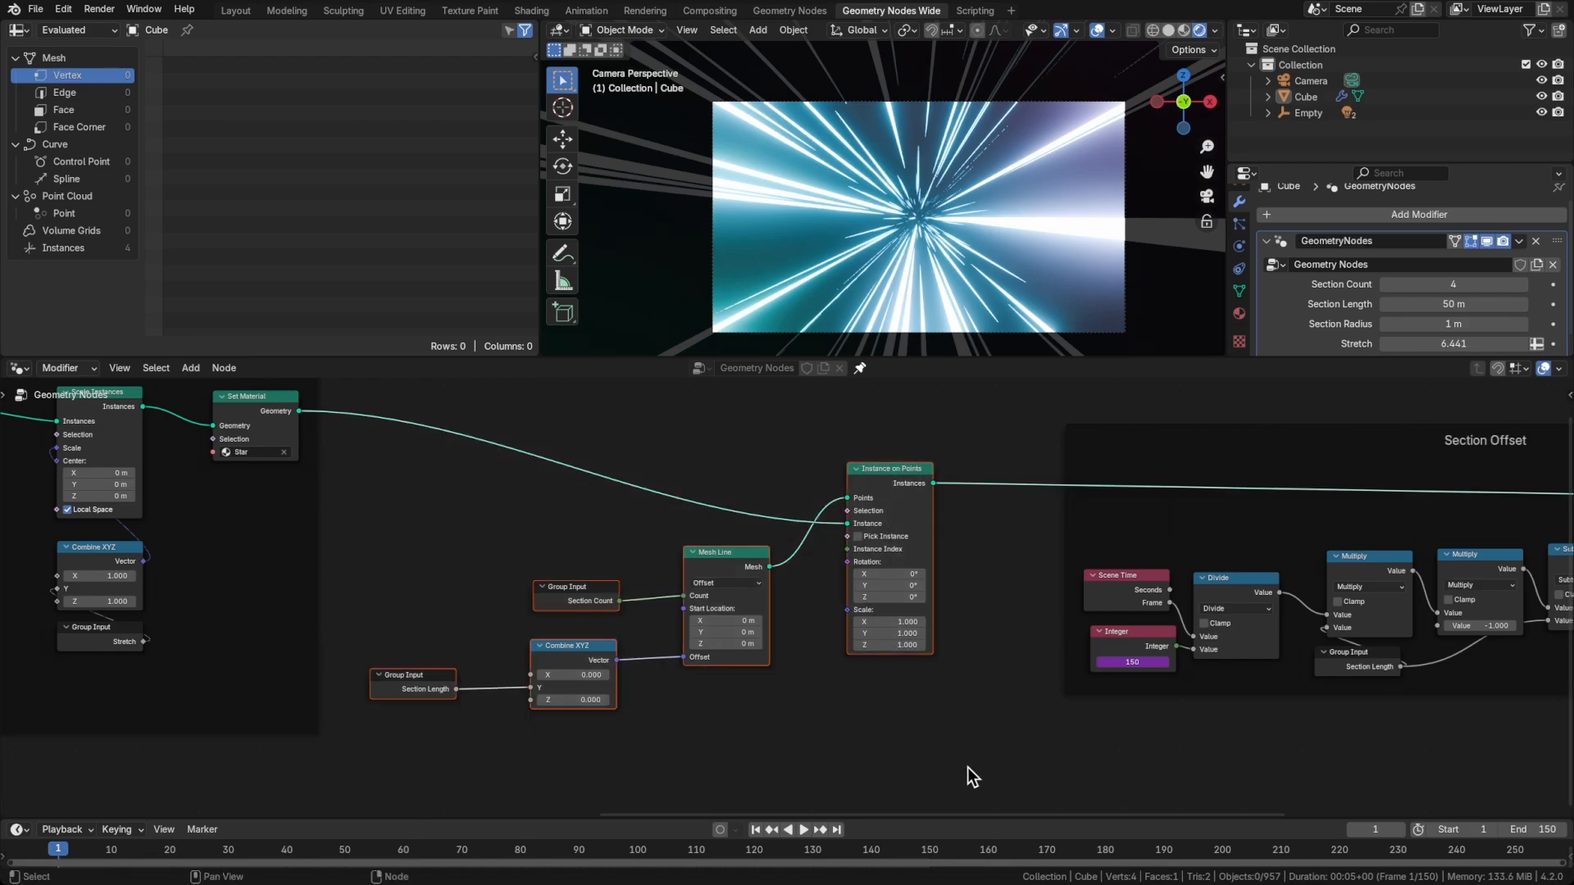
key(ctrl+j)
key(F2)
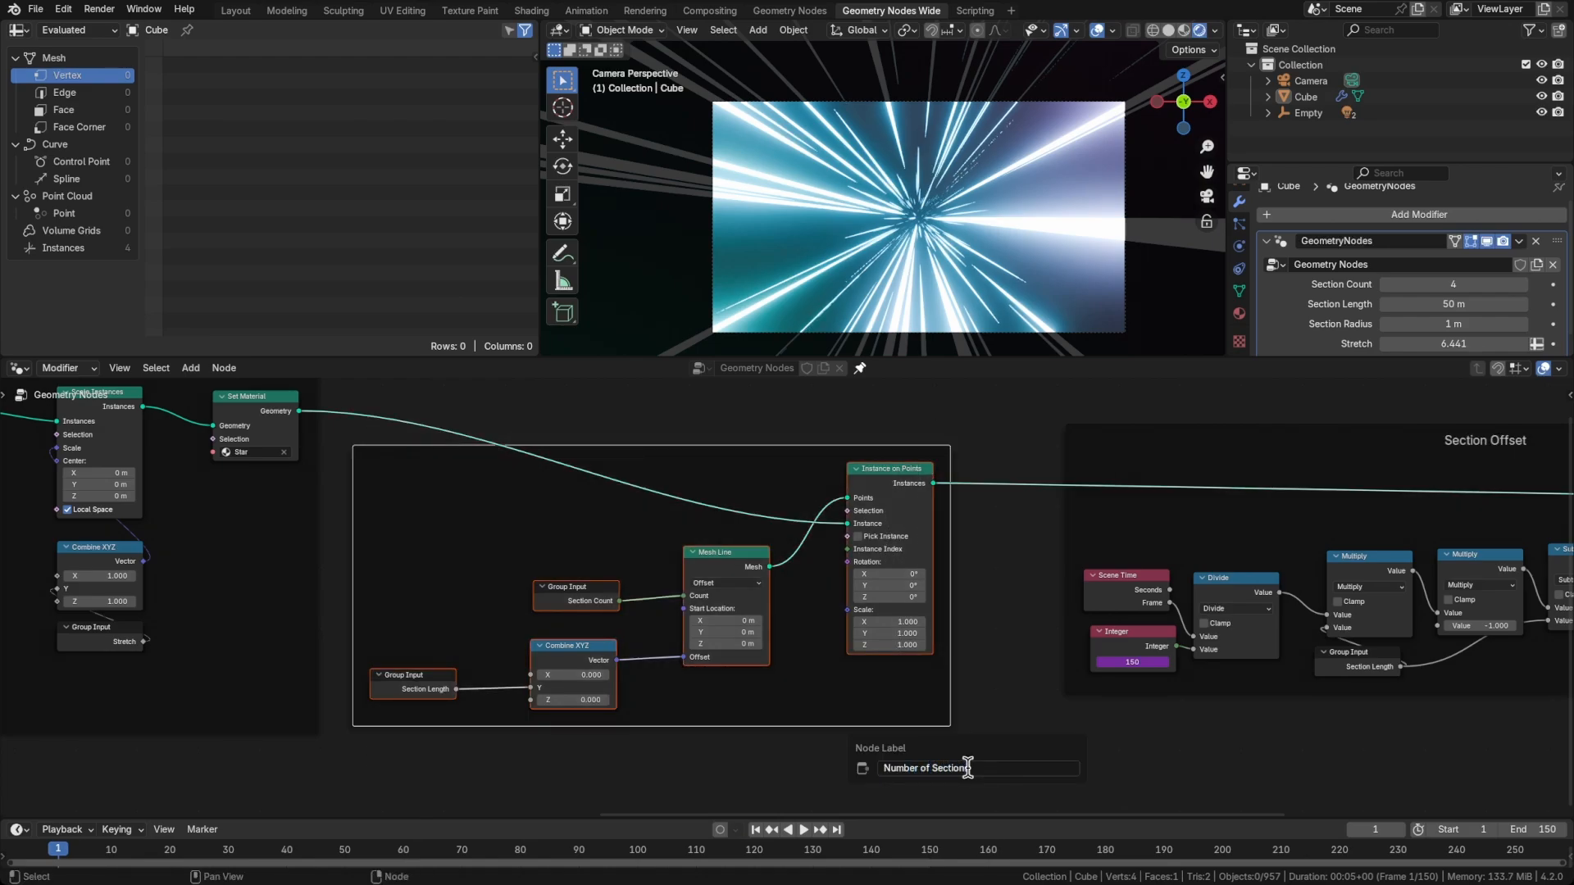
key(Return)
Move Group Output farther from the Section Offset frame and play the animation in a taller 3D viewport
key(Home)
middle_drag(1163, 633, 1014, 634)
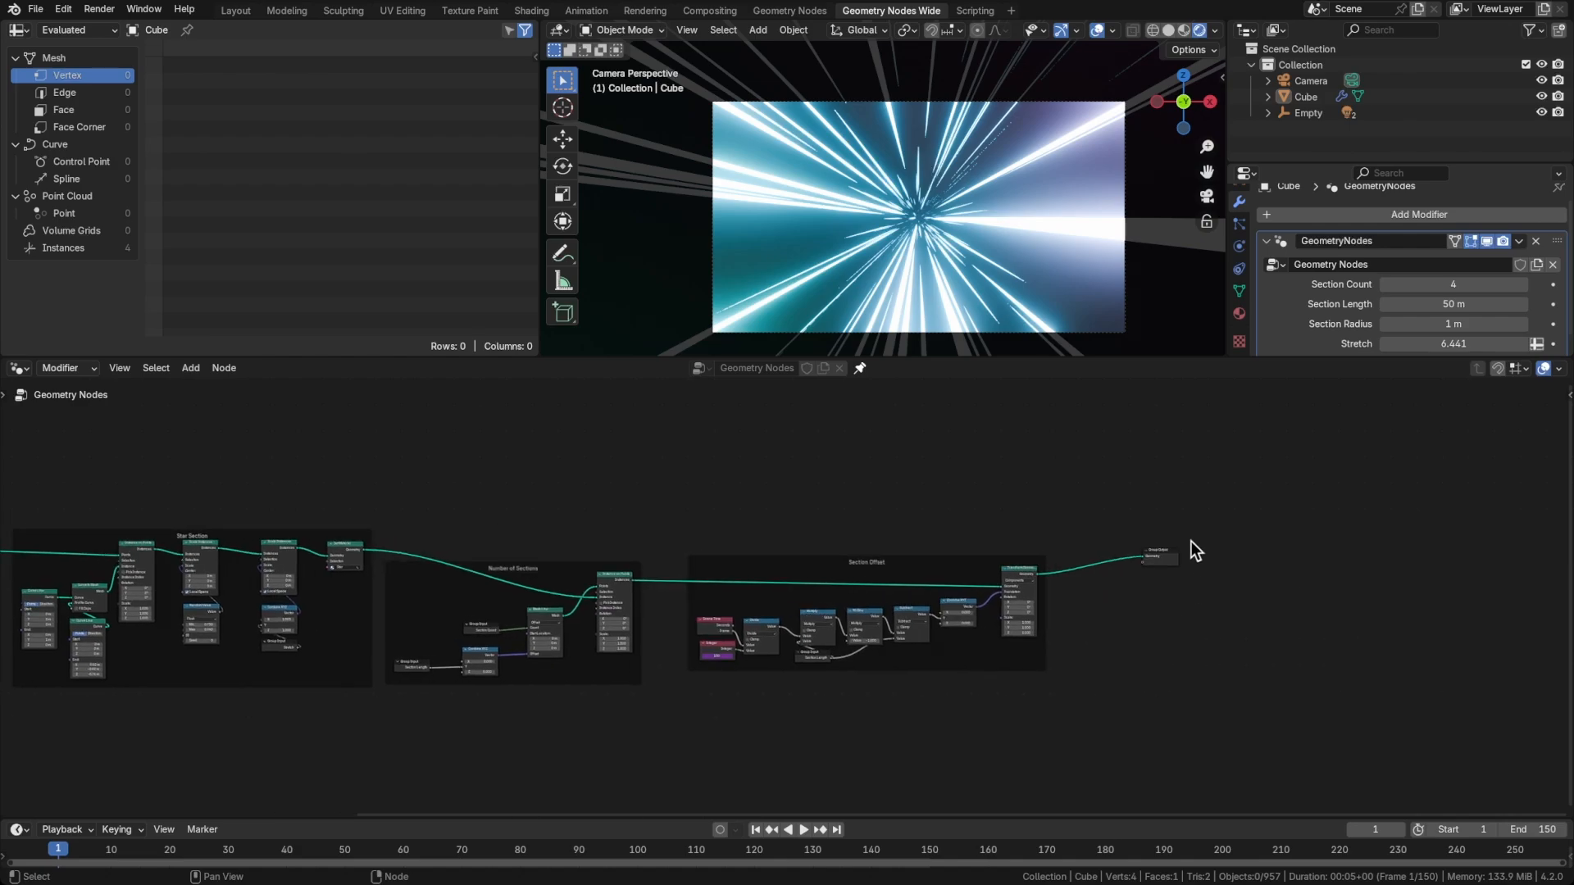
drag(1160, 552, 1225, 572)
scroll(1111, 567, up, 5)
key(space)
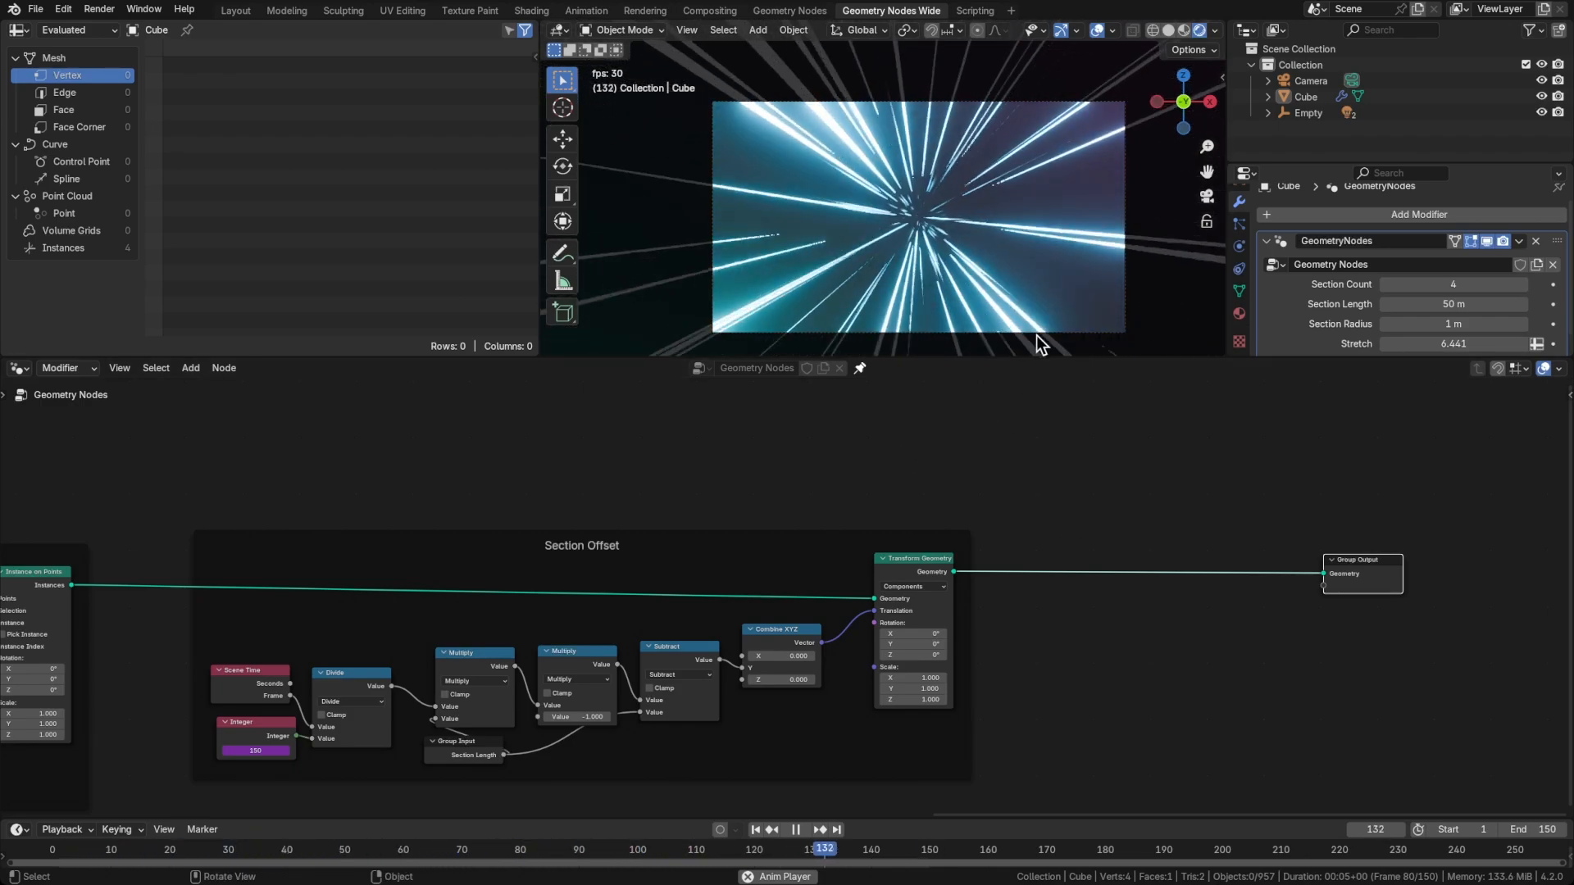
drag(1035, 358, 1036, 441)
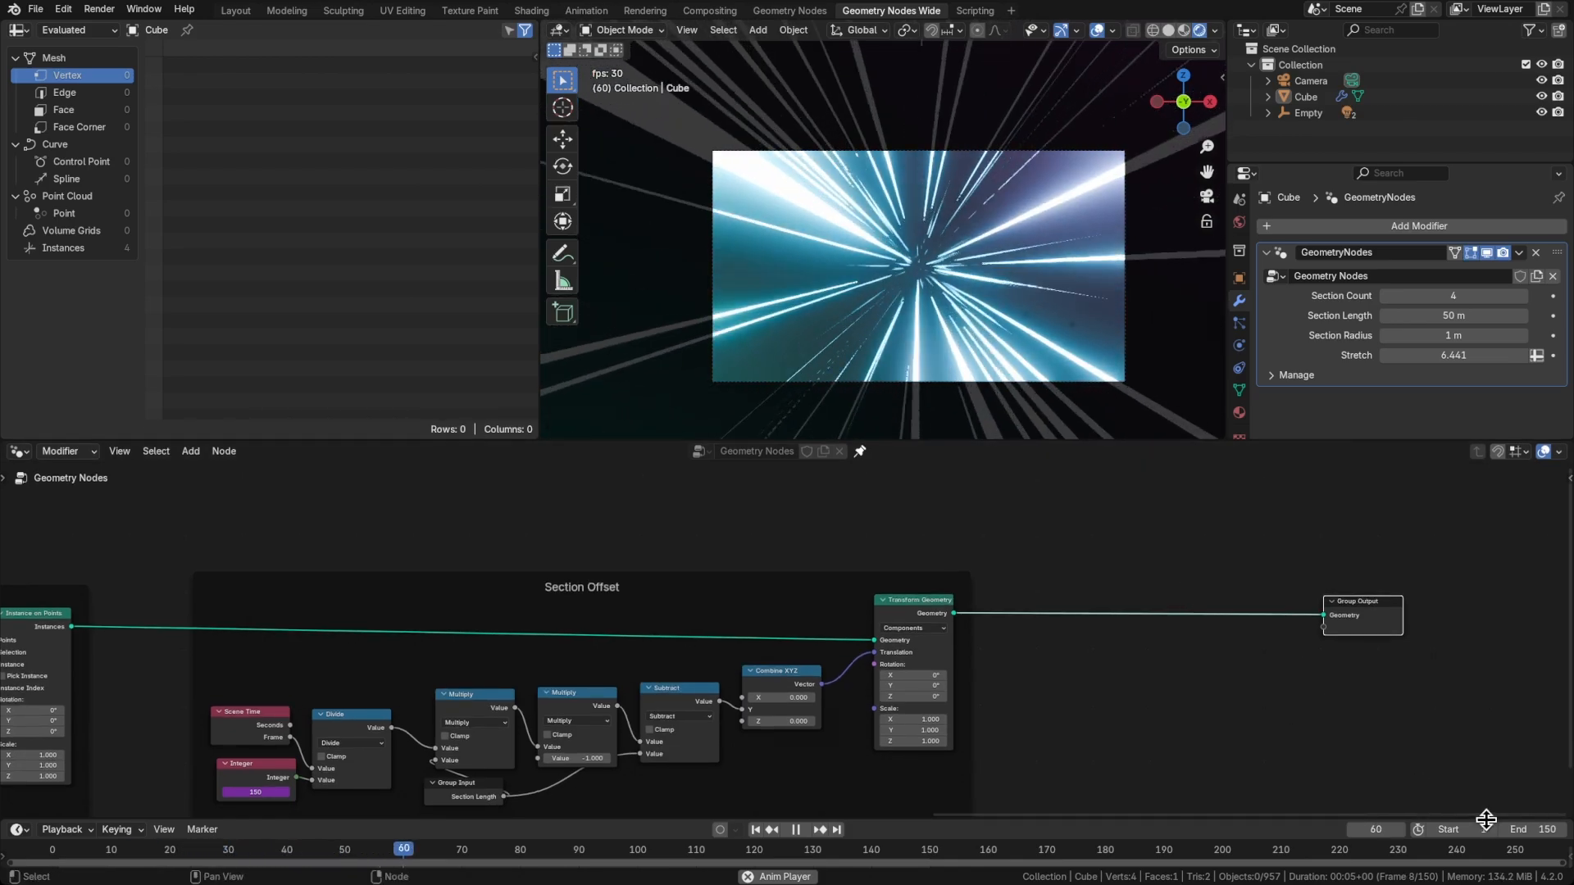
Try ending the animation at frame 120, and restore the end frame to 150
click(1527, 828)
text(120)
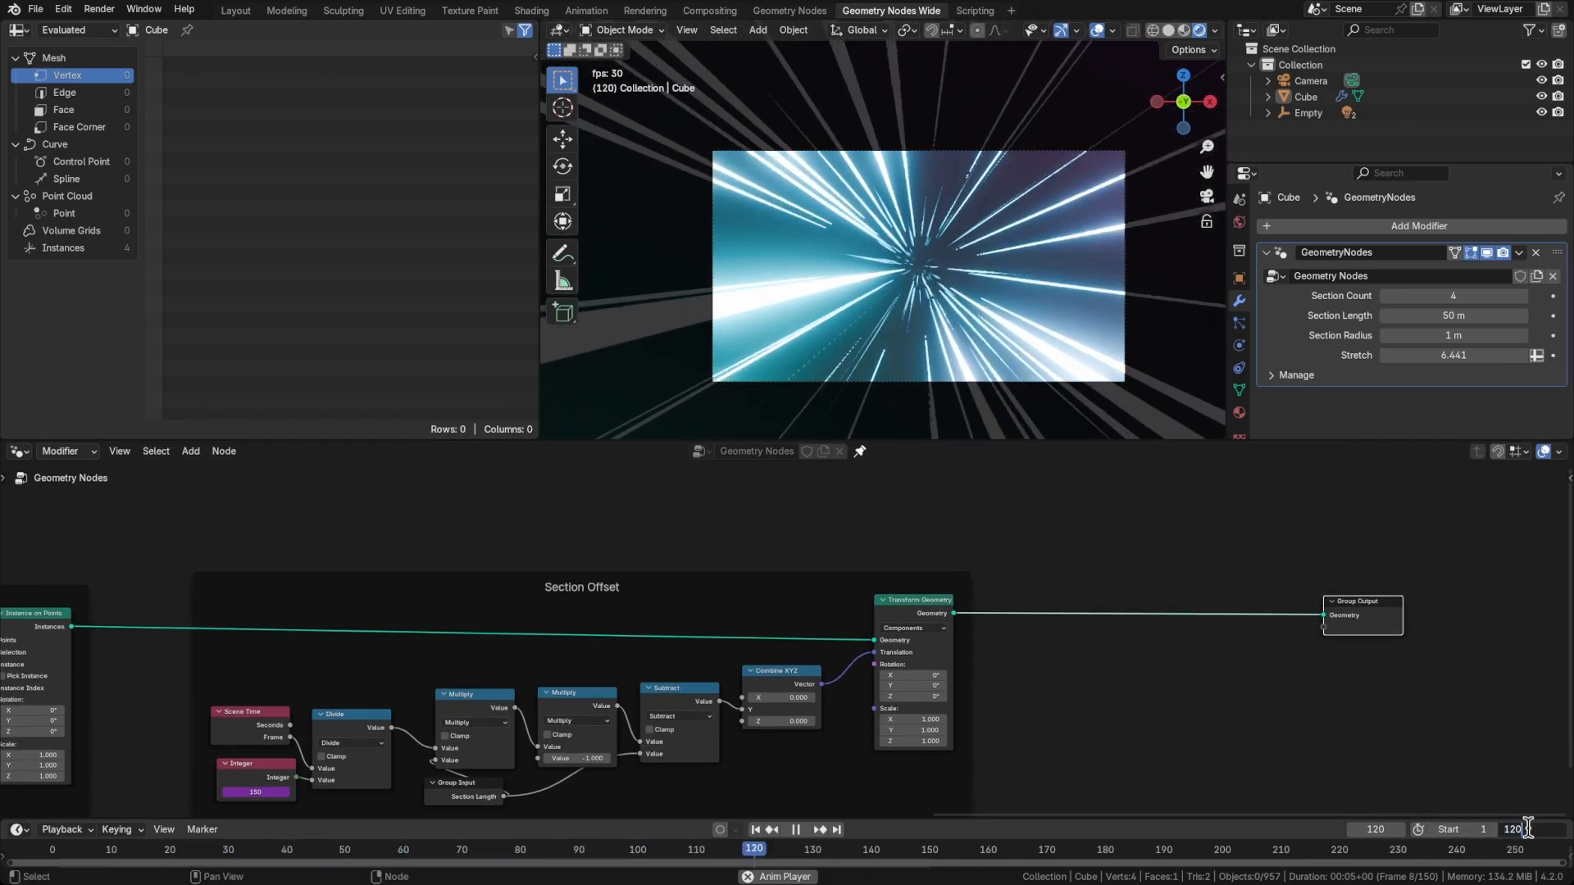
key(Return)
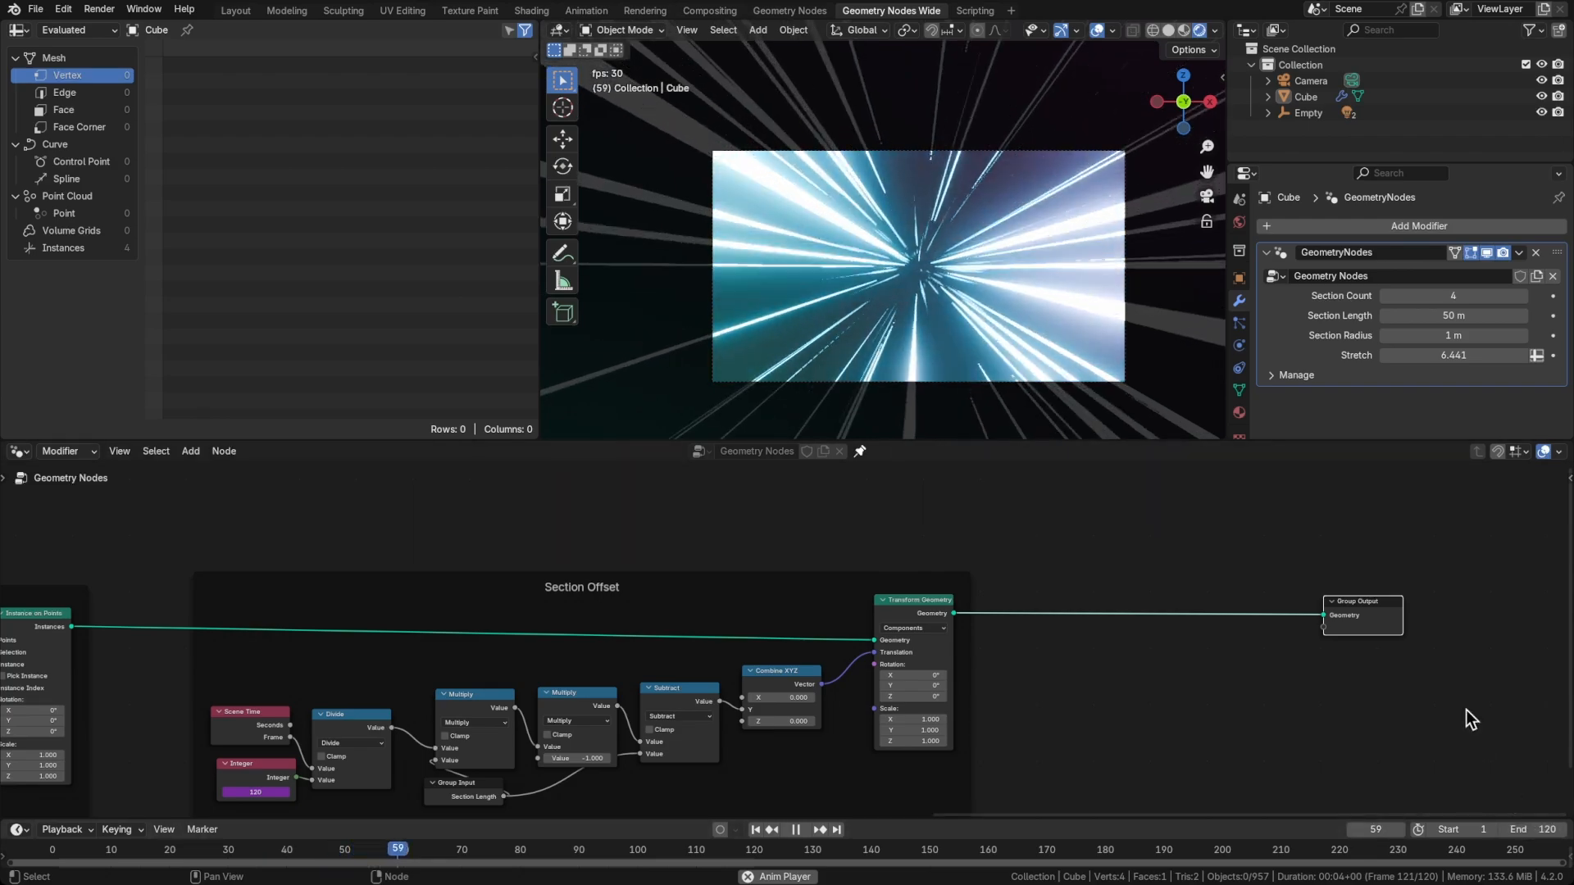
click(1534, 827)
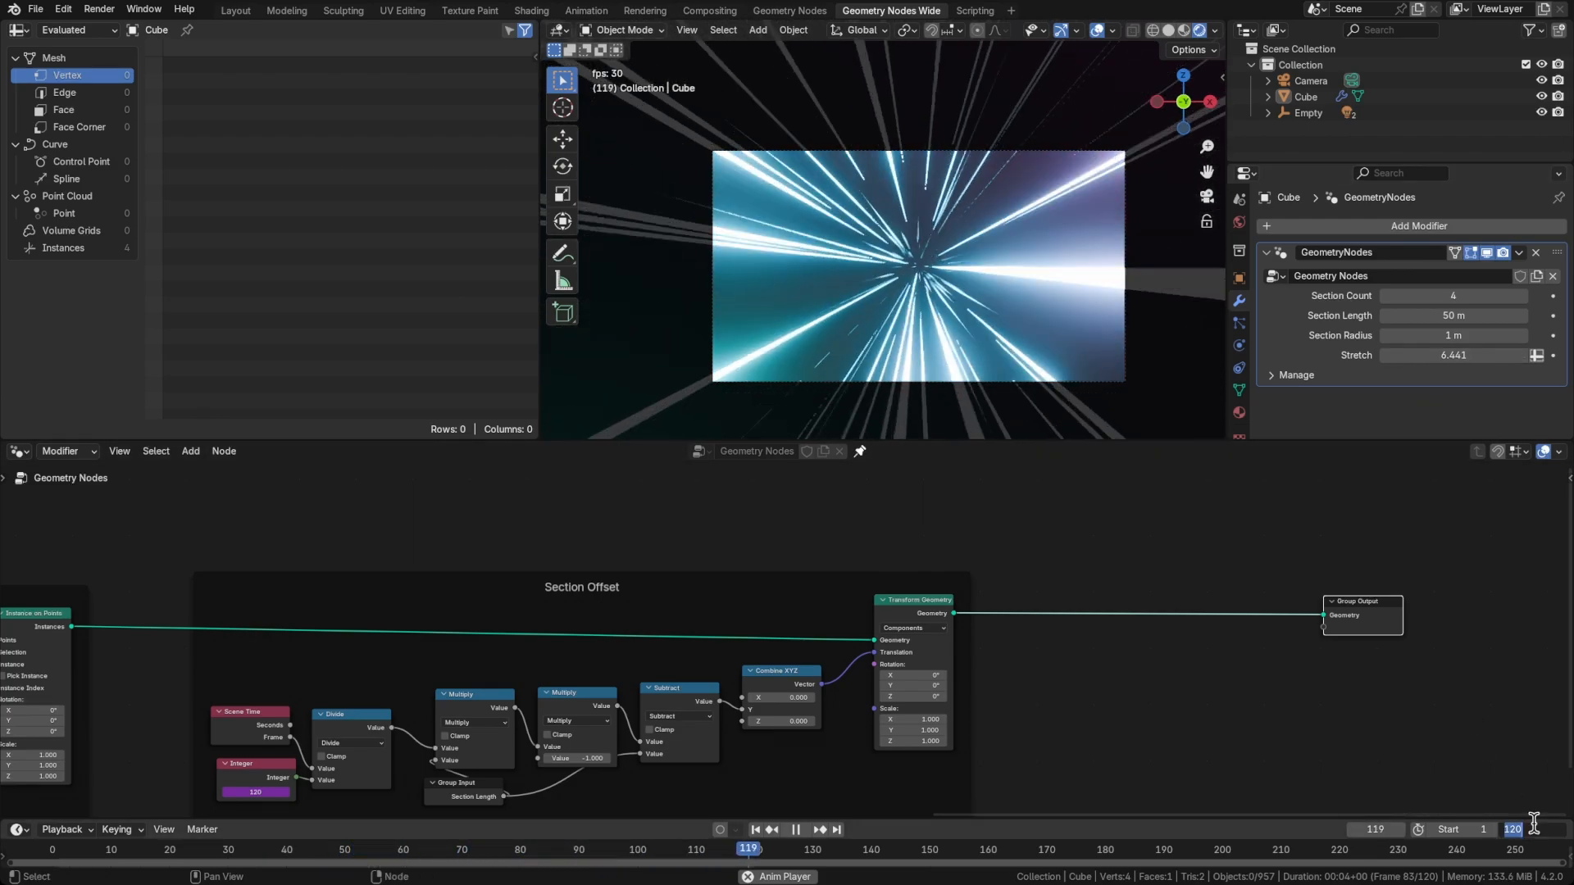
text(150)
key(Return)
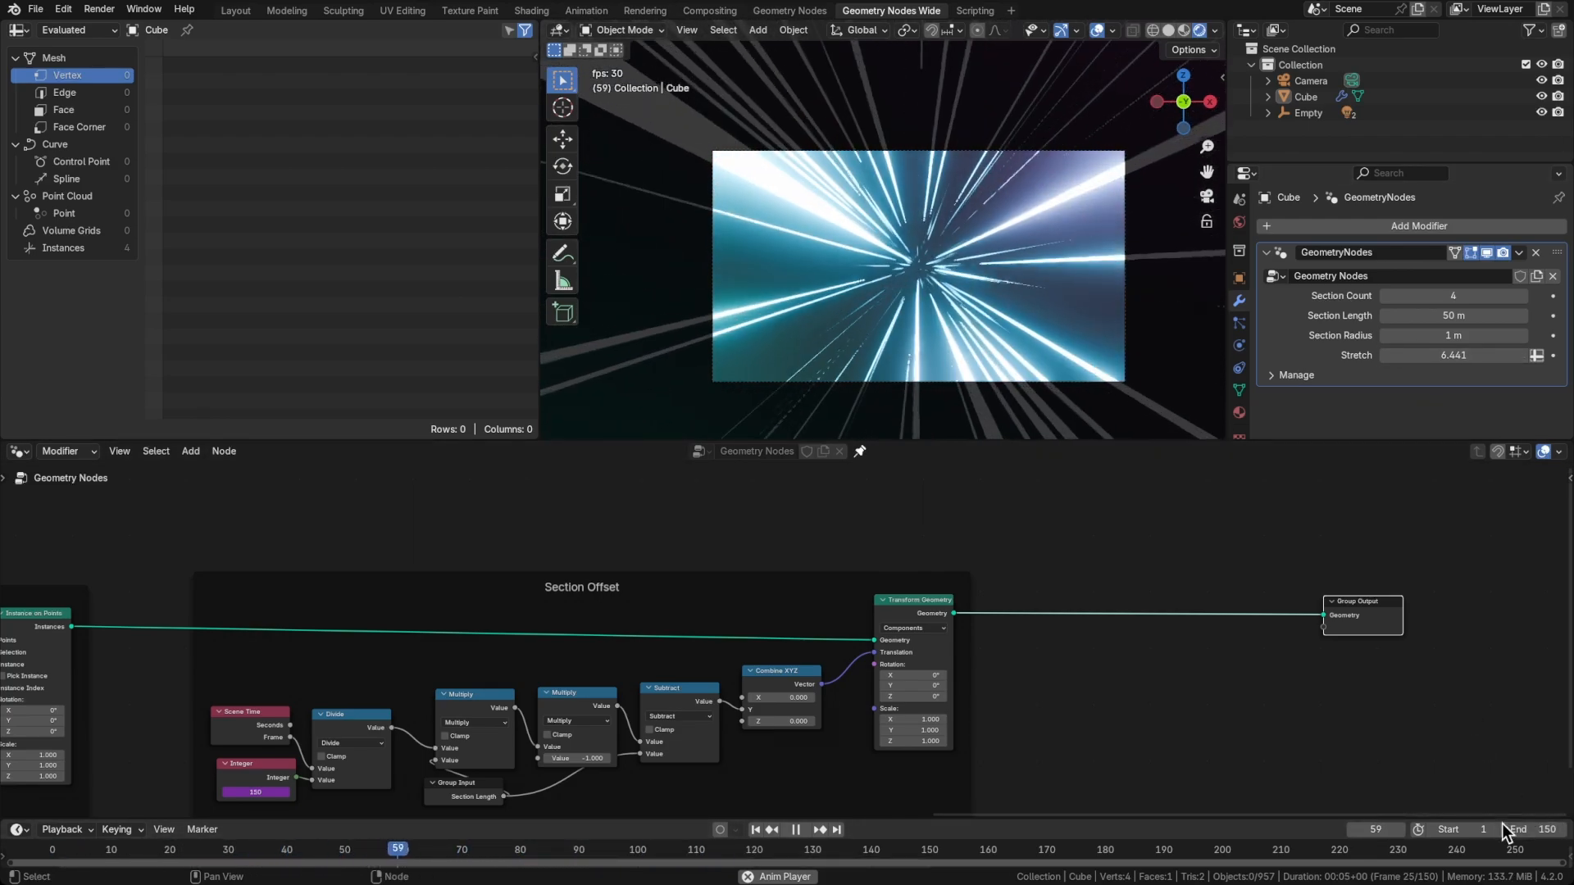
Try a Section Length of 100 m, and reduce it to 90 m
drag(1429, 315, 1454, 315)
click(1424, 315)
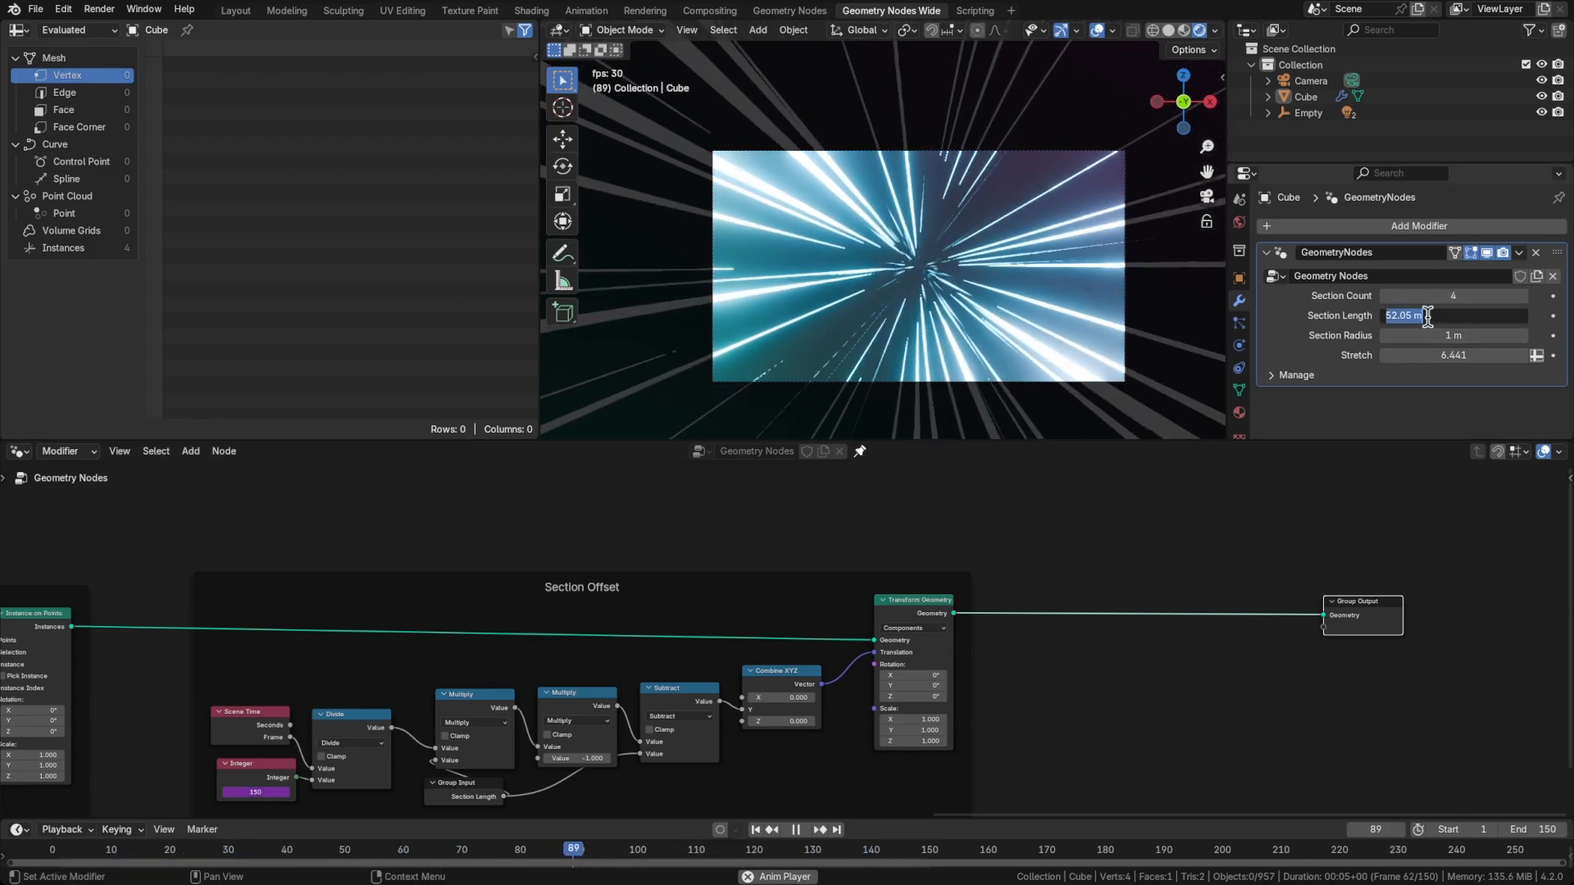
text(100)
key(Return)
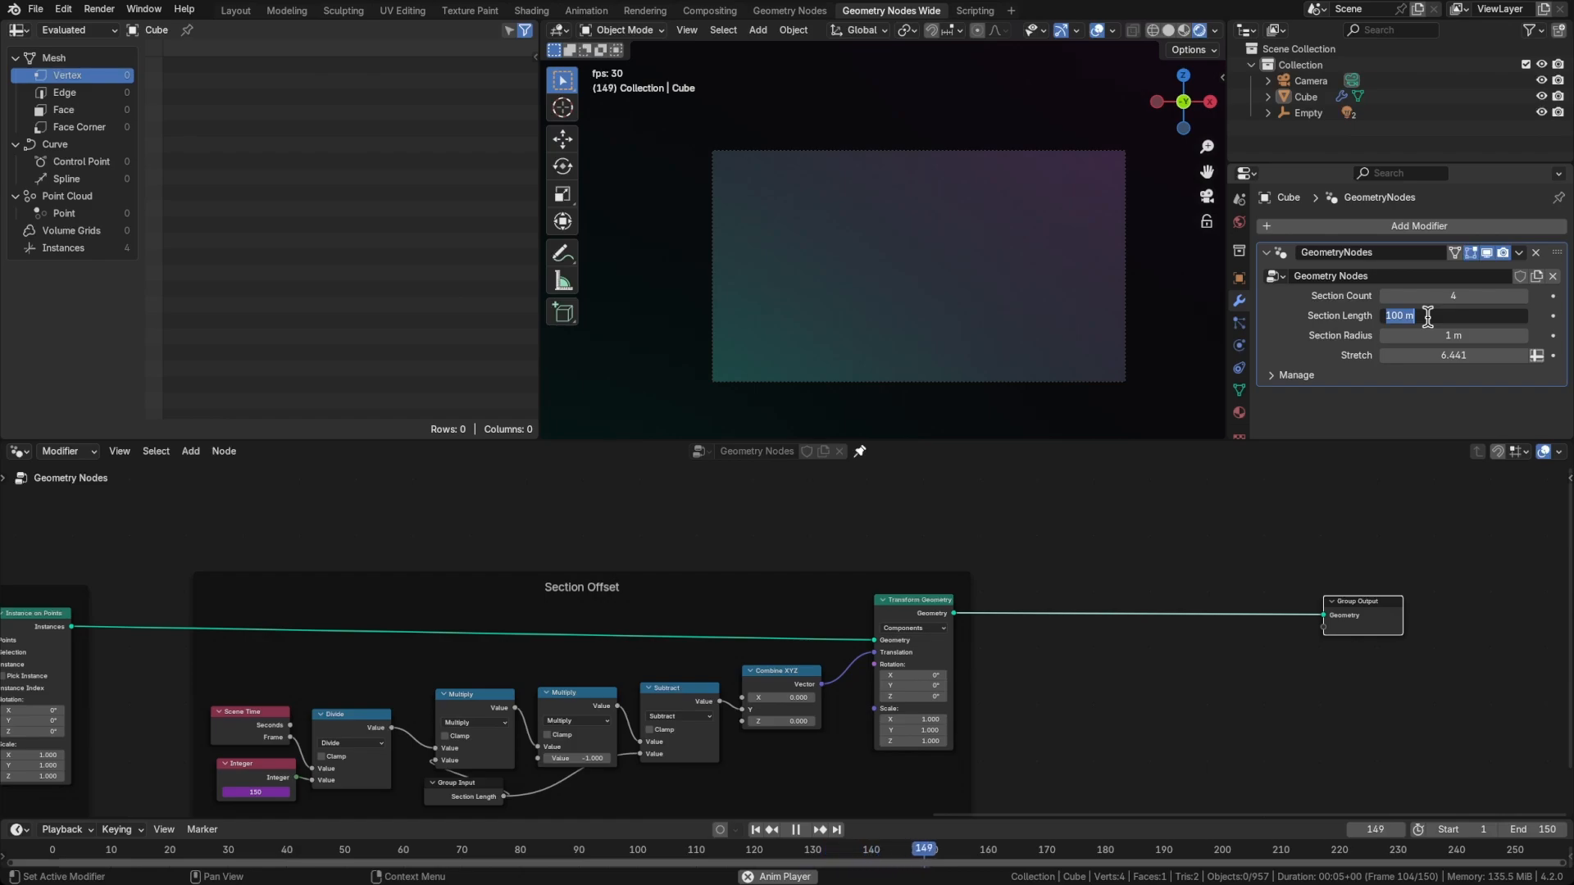
text(90)
key(Return)
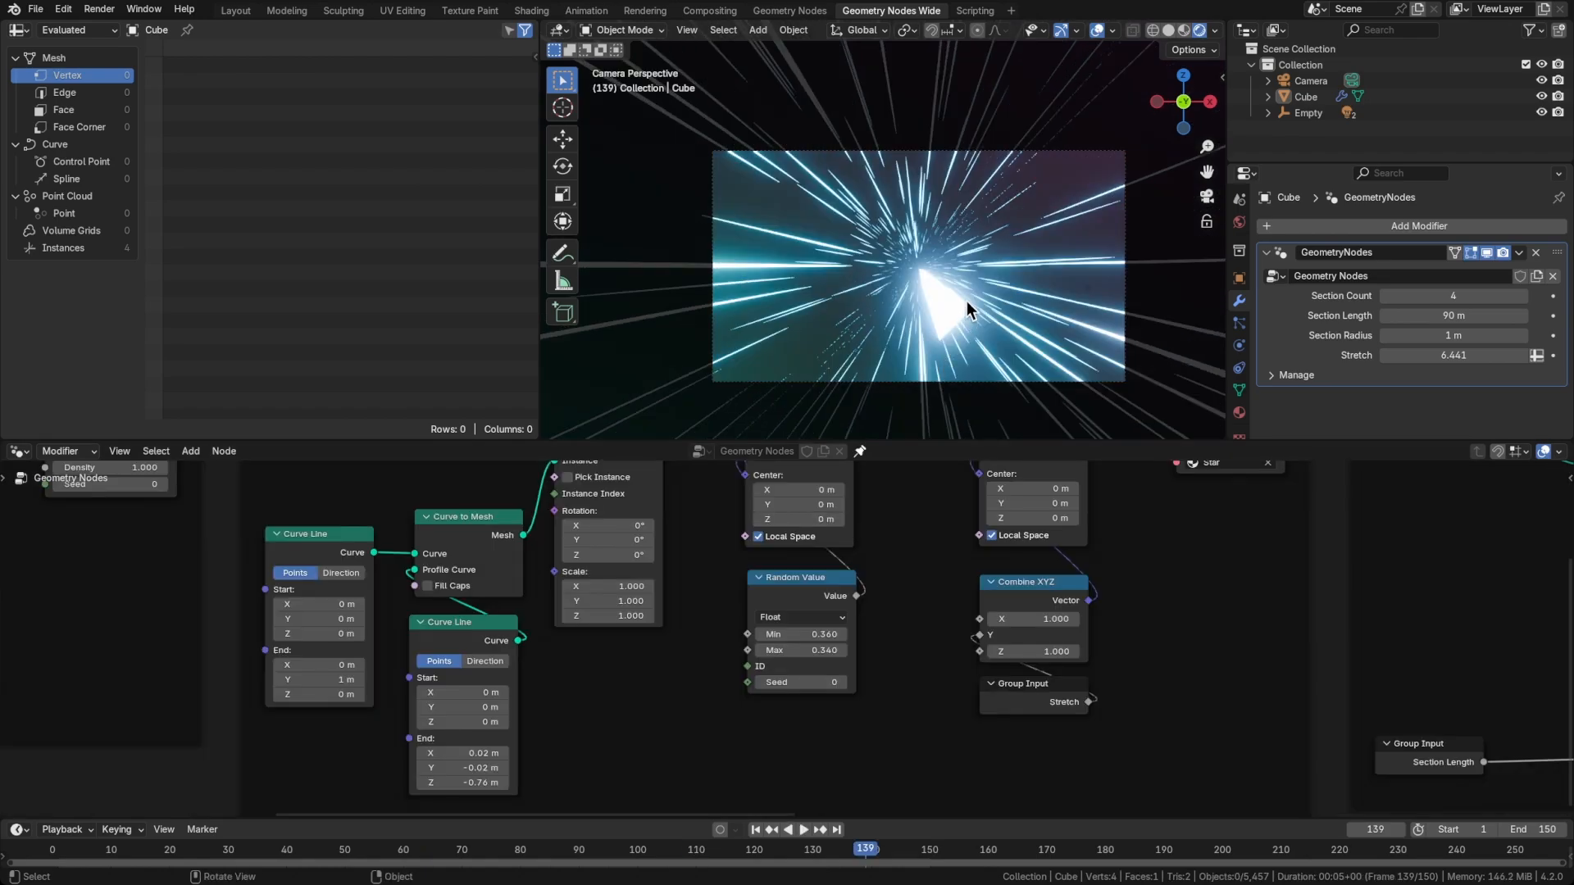
Try a Section Length of 100 m, raise it to 200 m, and increase Mesh to Volume's Voxel Amount to about 168.6
key(Left)
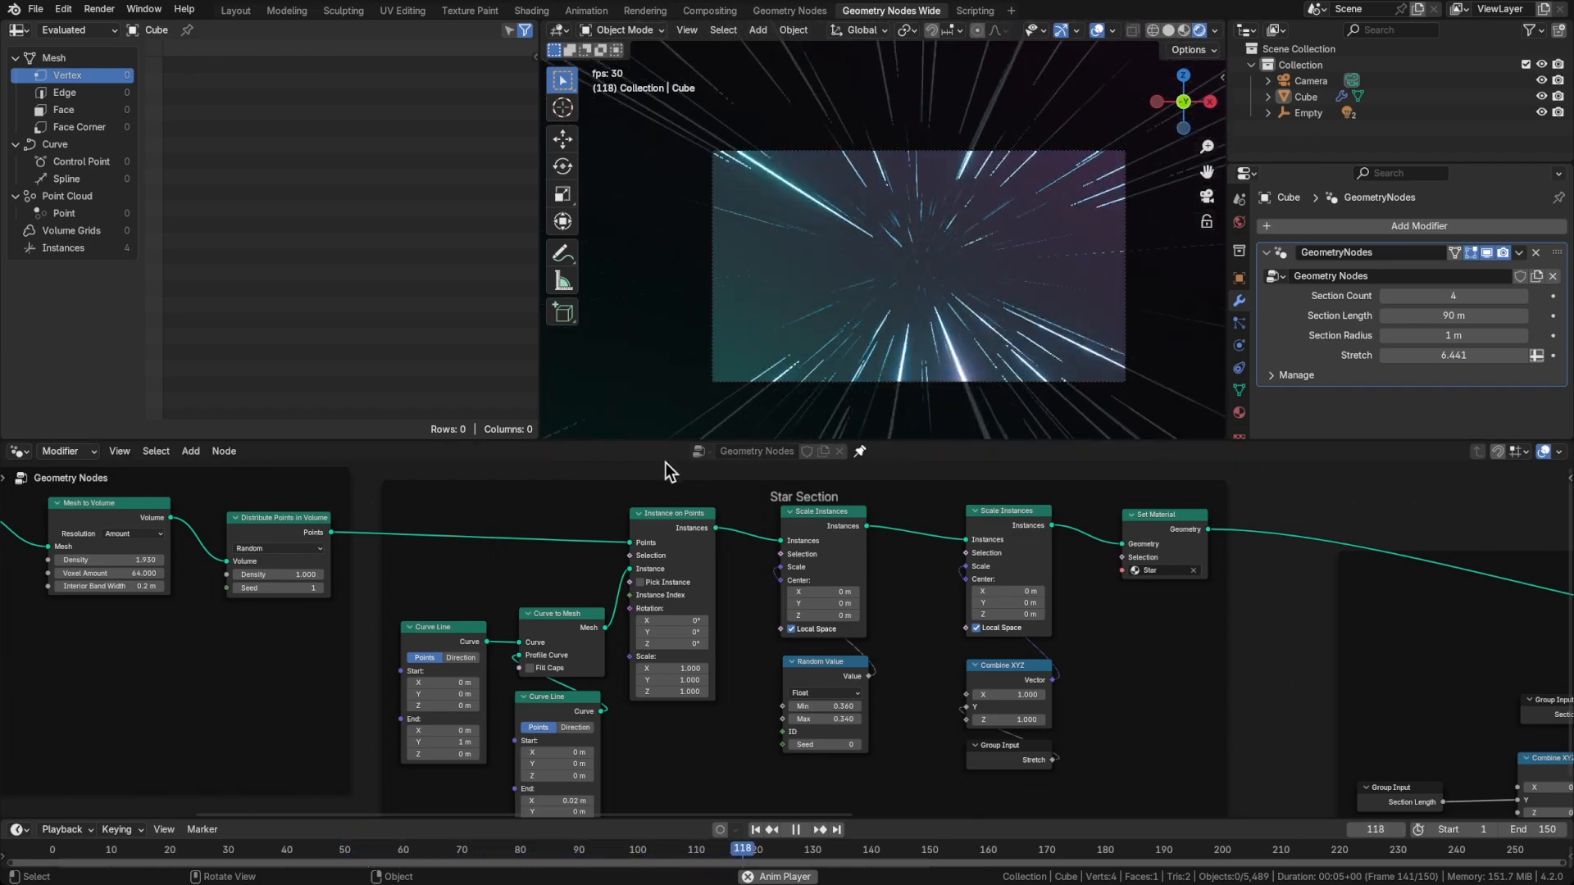
middle_drag(604, 549, 791, 543)
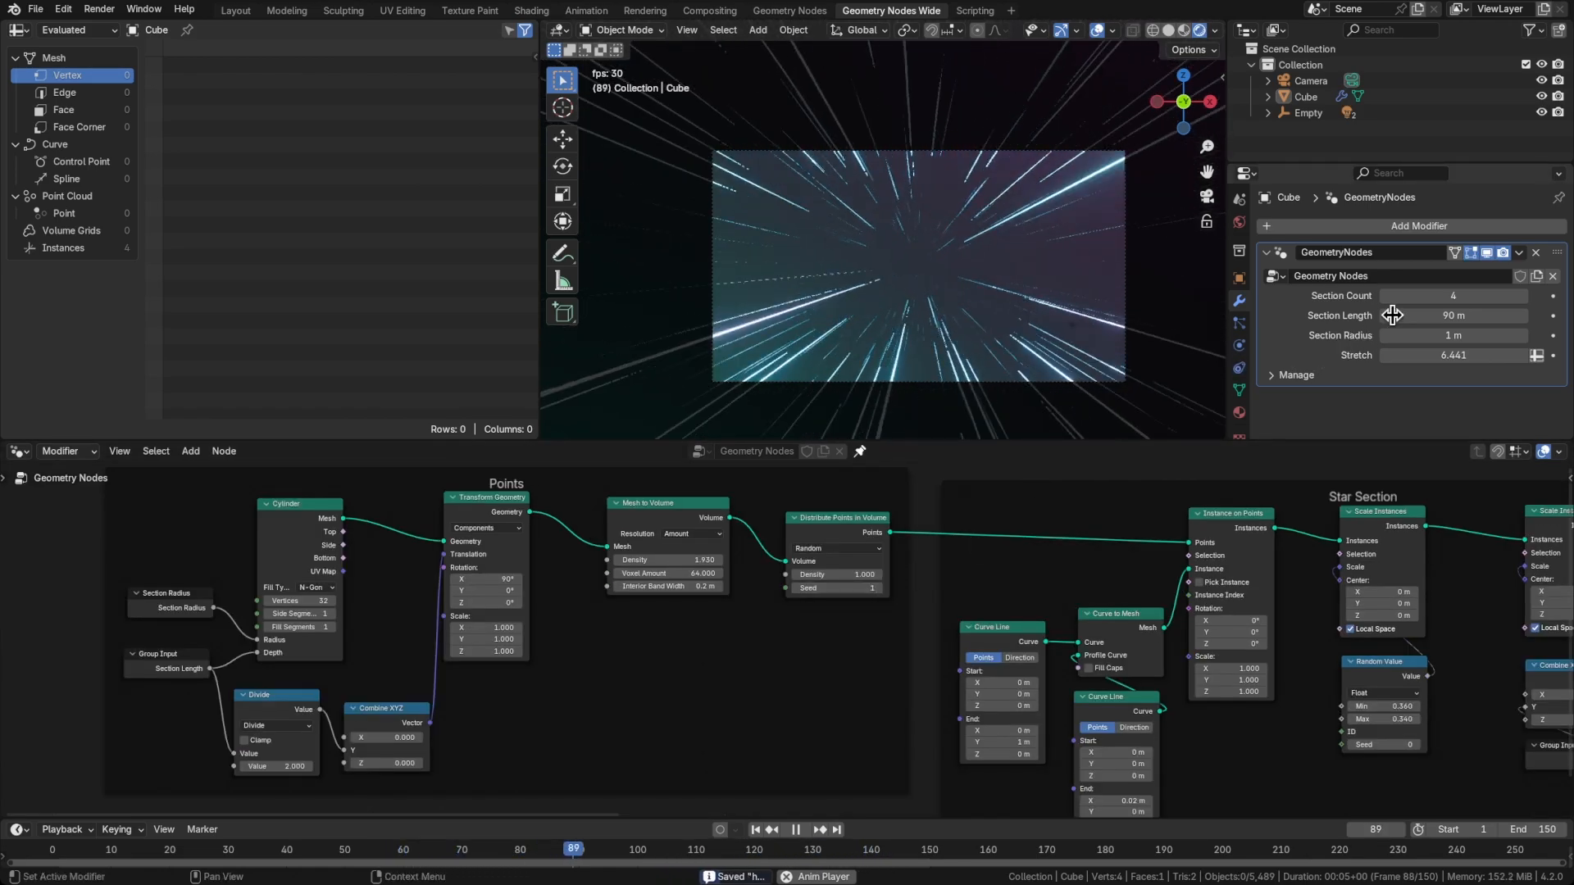
click(1430, 316)
text(100)
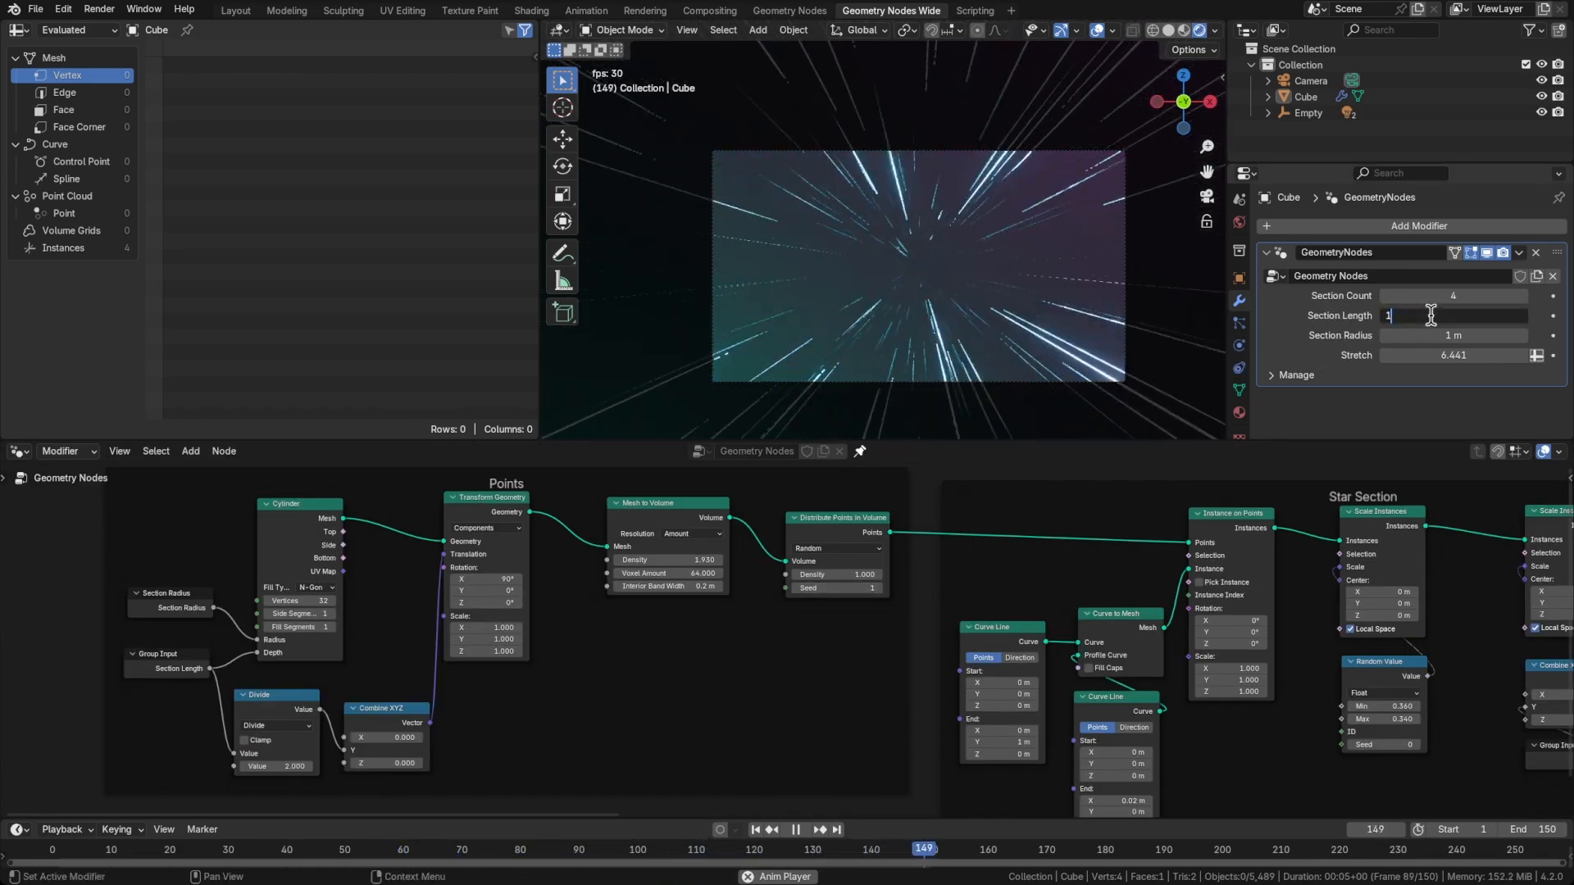
key(Return)
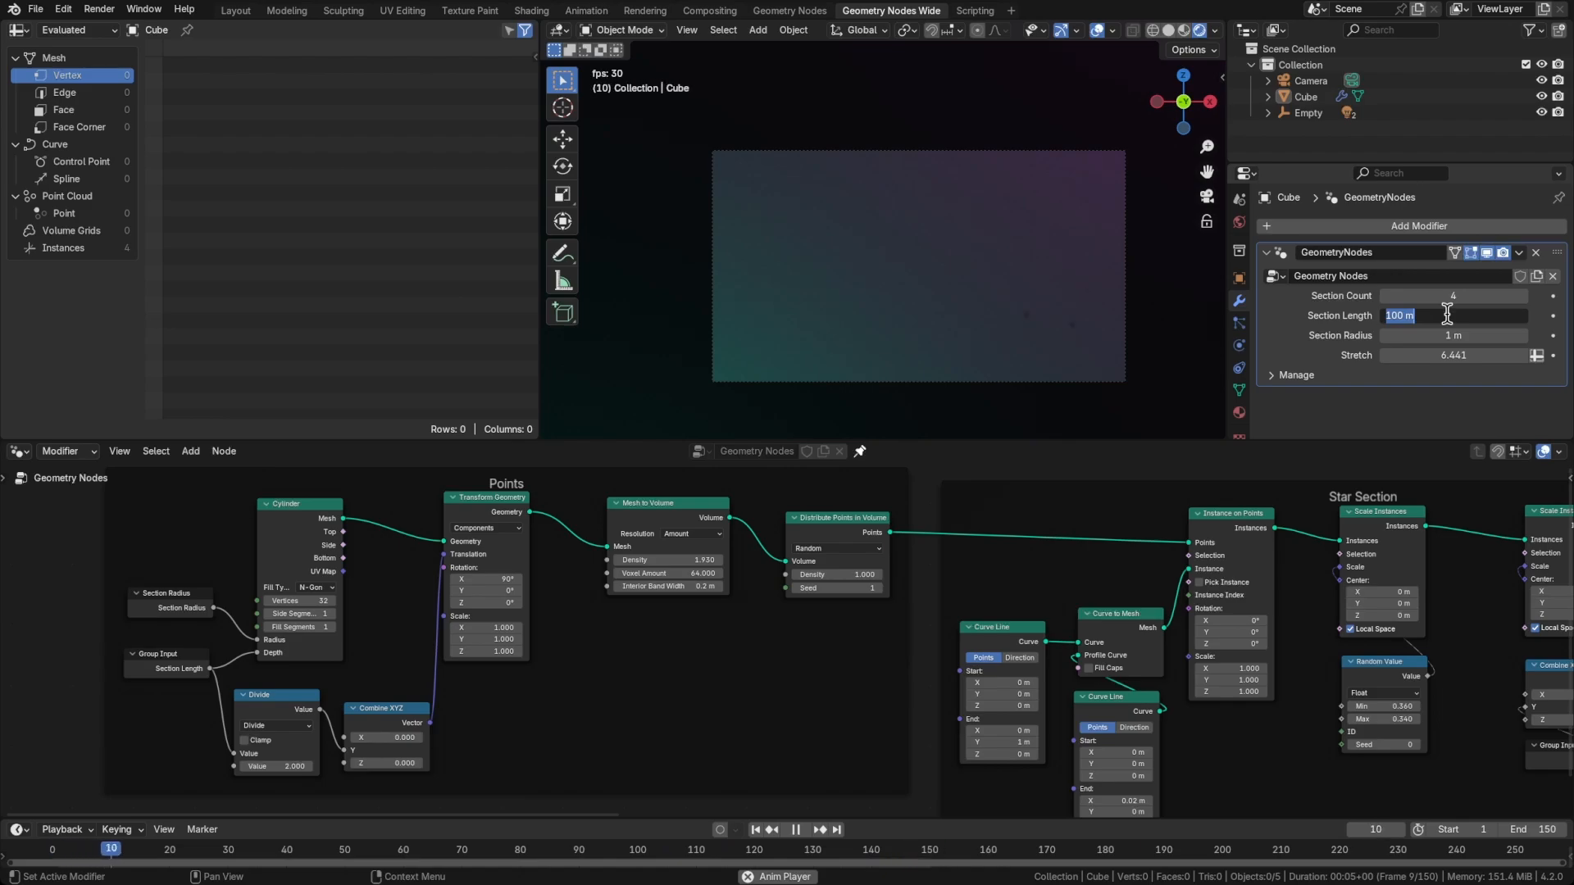
key(Return)
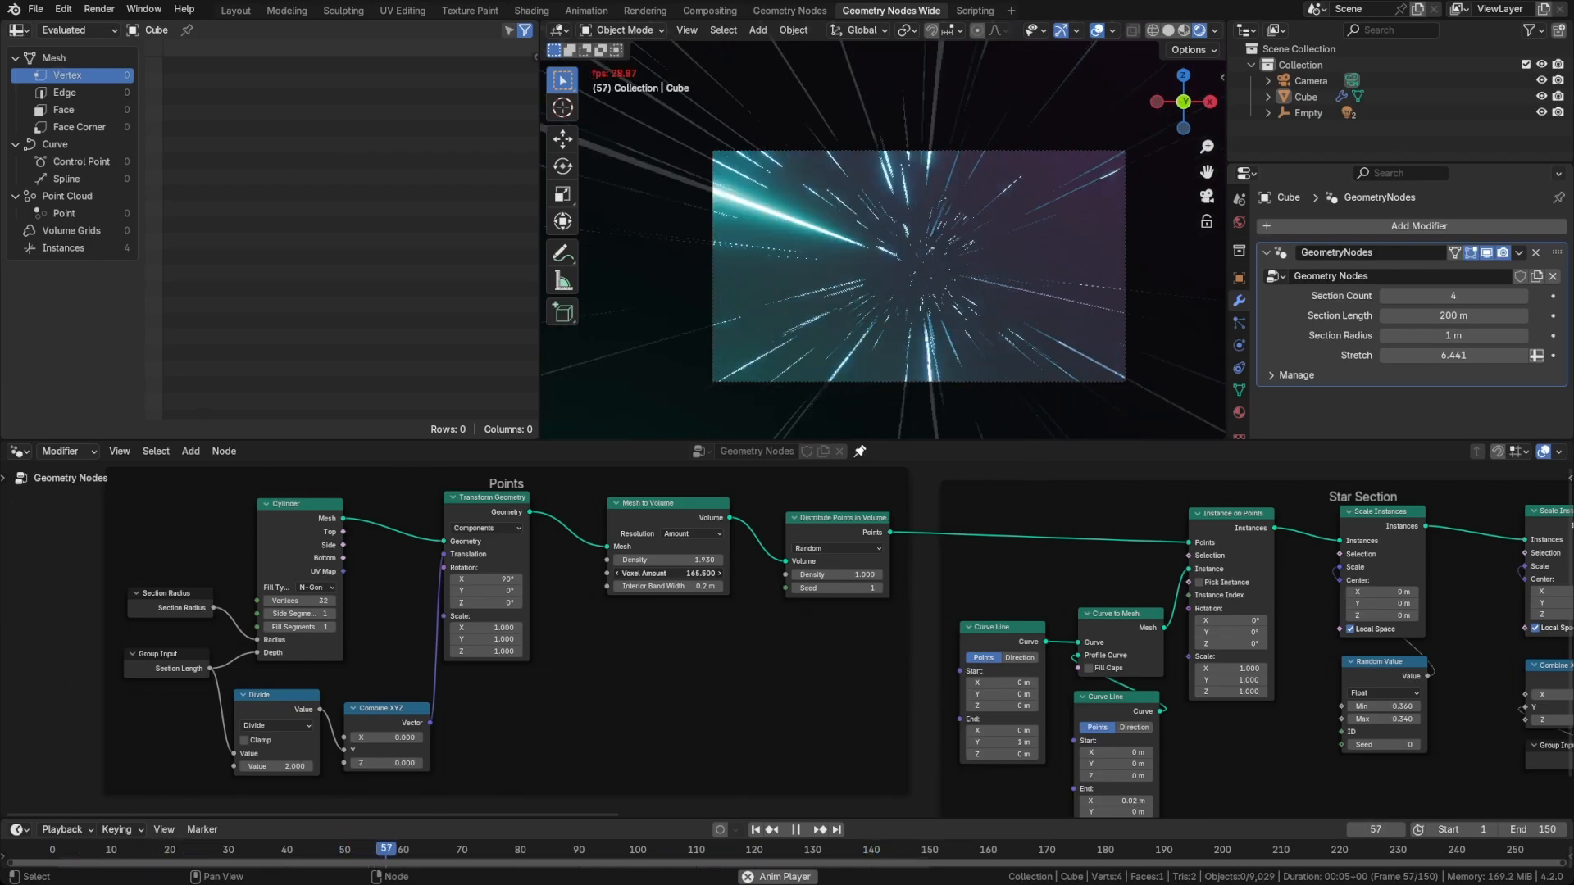
drag(649, 574, 685, 574)
scroll(662, 560, up, 3)
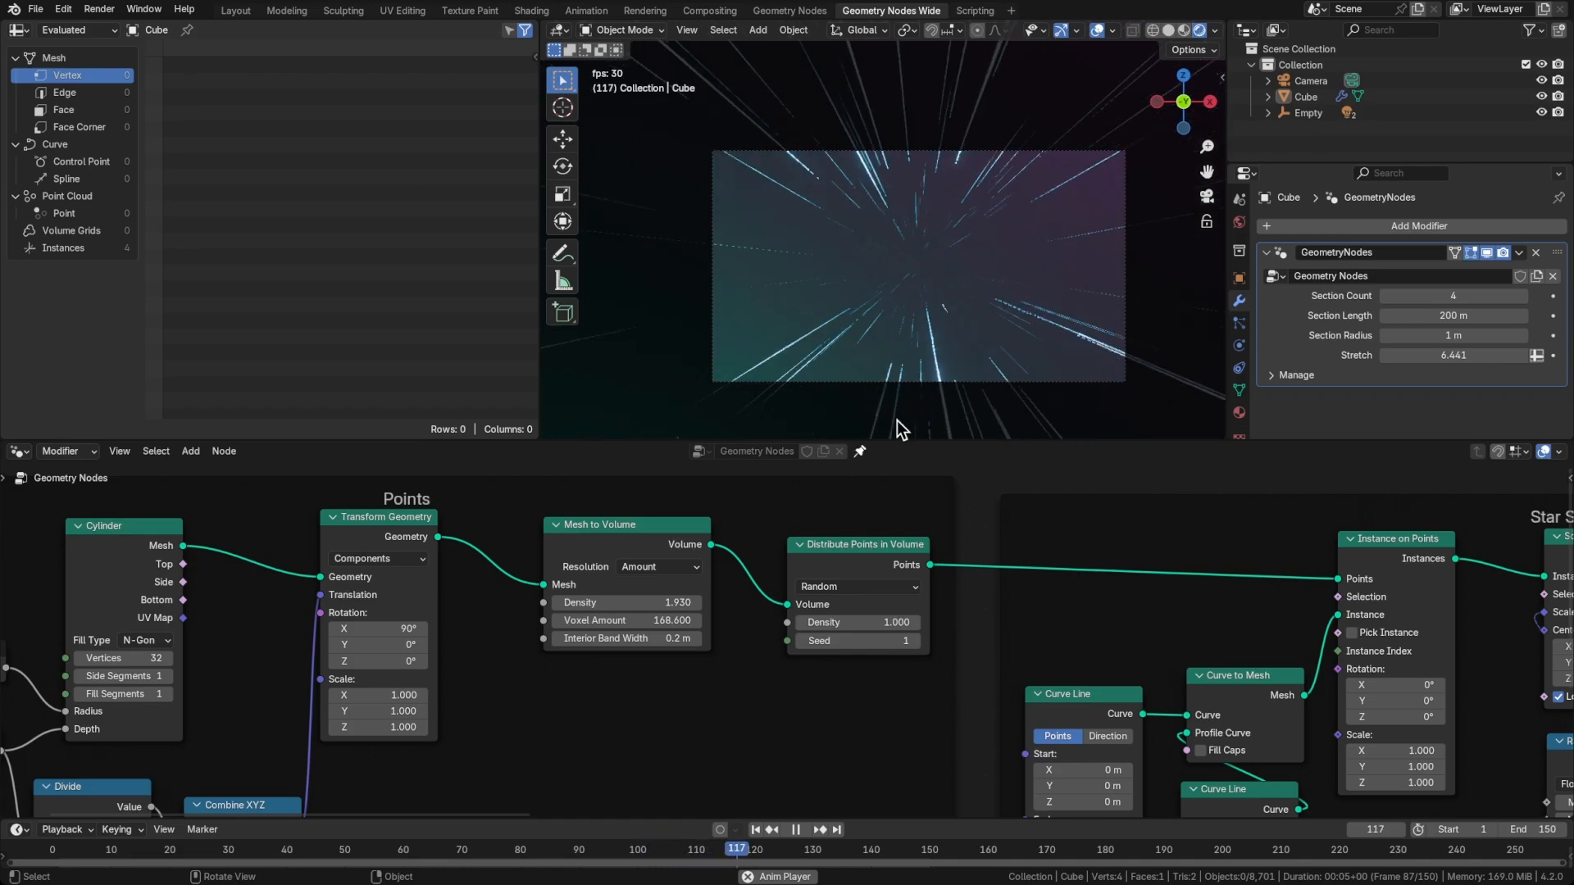
Set the Section Length to 300 m and raise Mesh to Volume's Voxel Amount to about 231.4
click(1463, 316)
text(300)
key(Return)
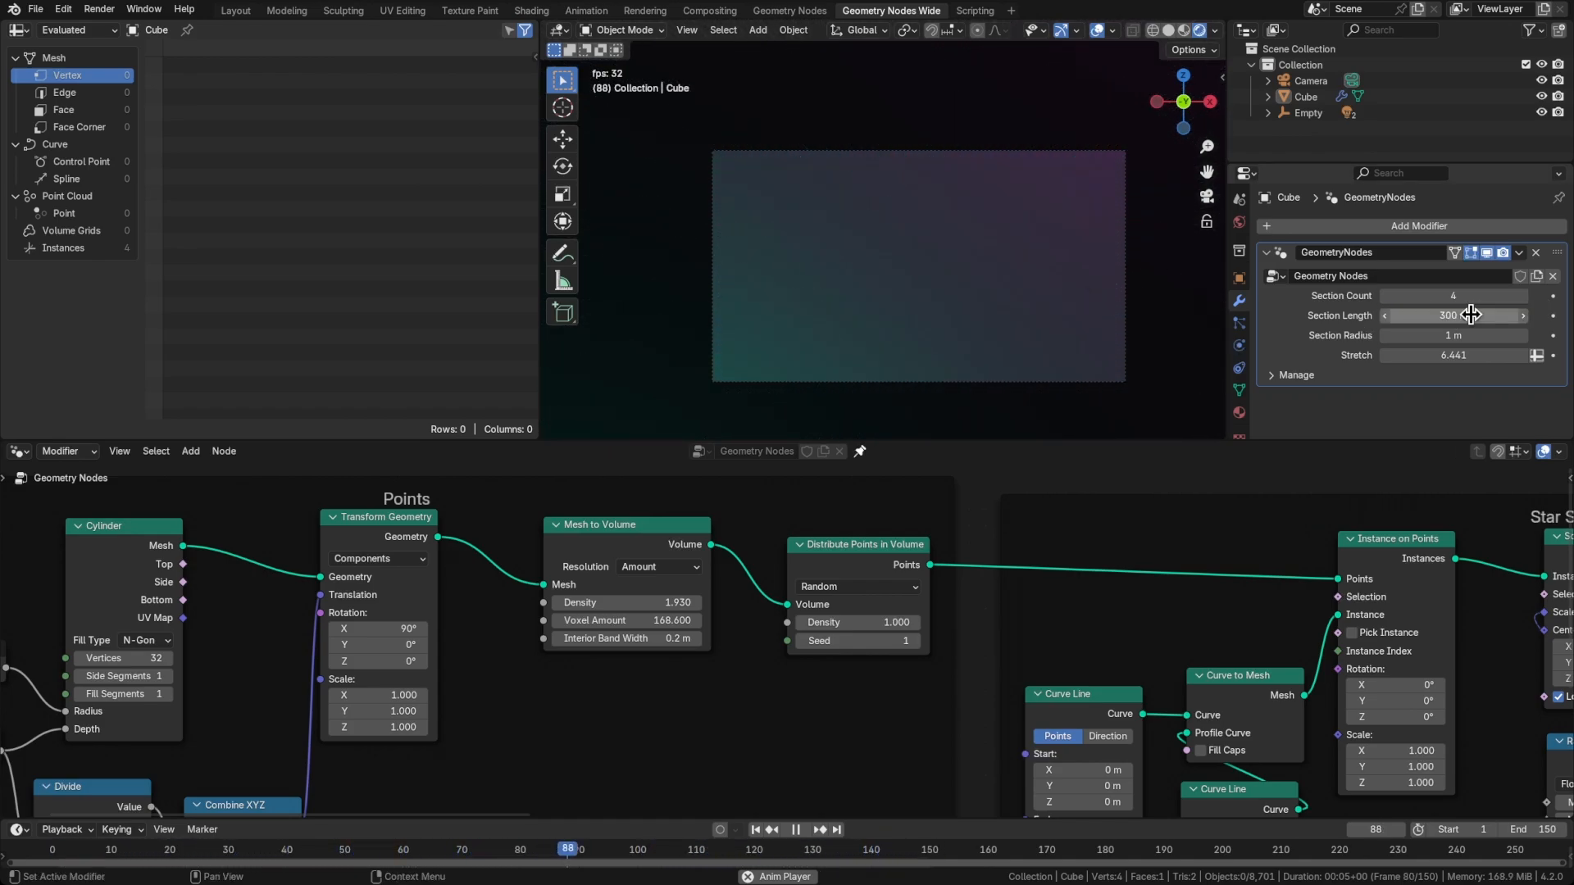
drag(606, 623, 721, 623)
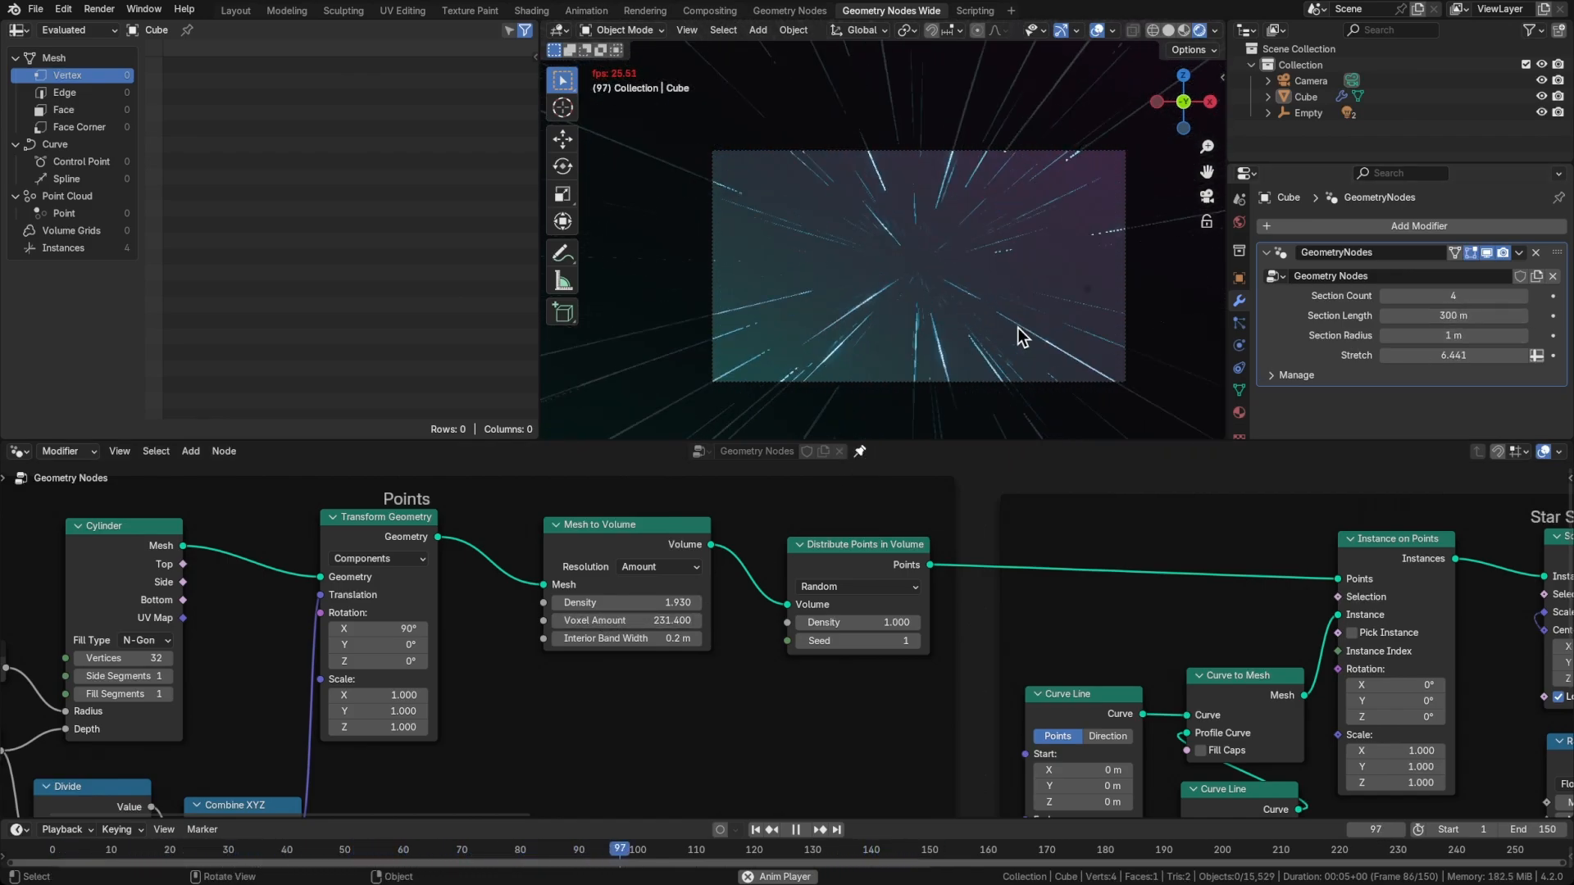
Set the Section Length to 200 m and stop the animation playback
click(1443, 316)
text(200)
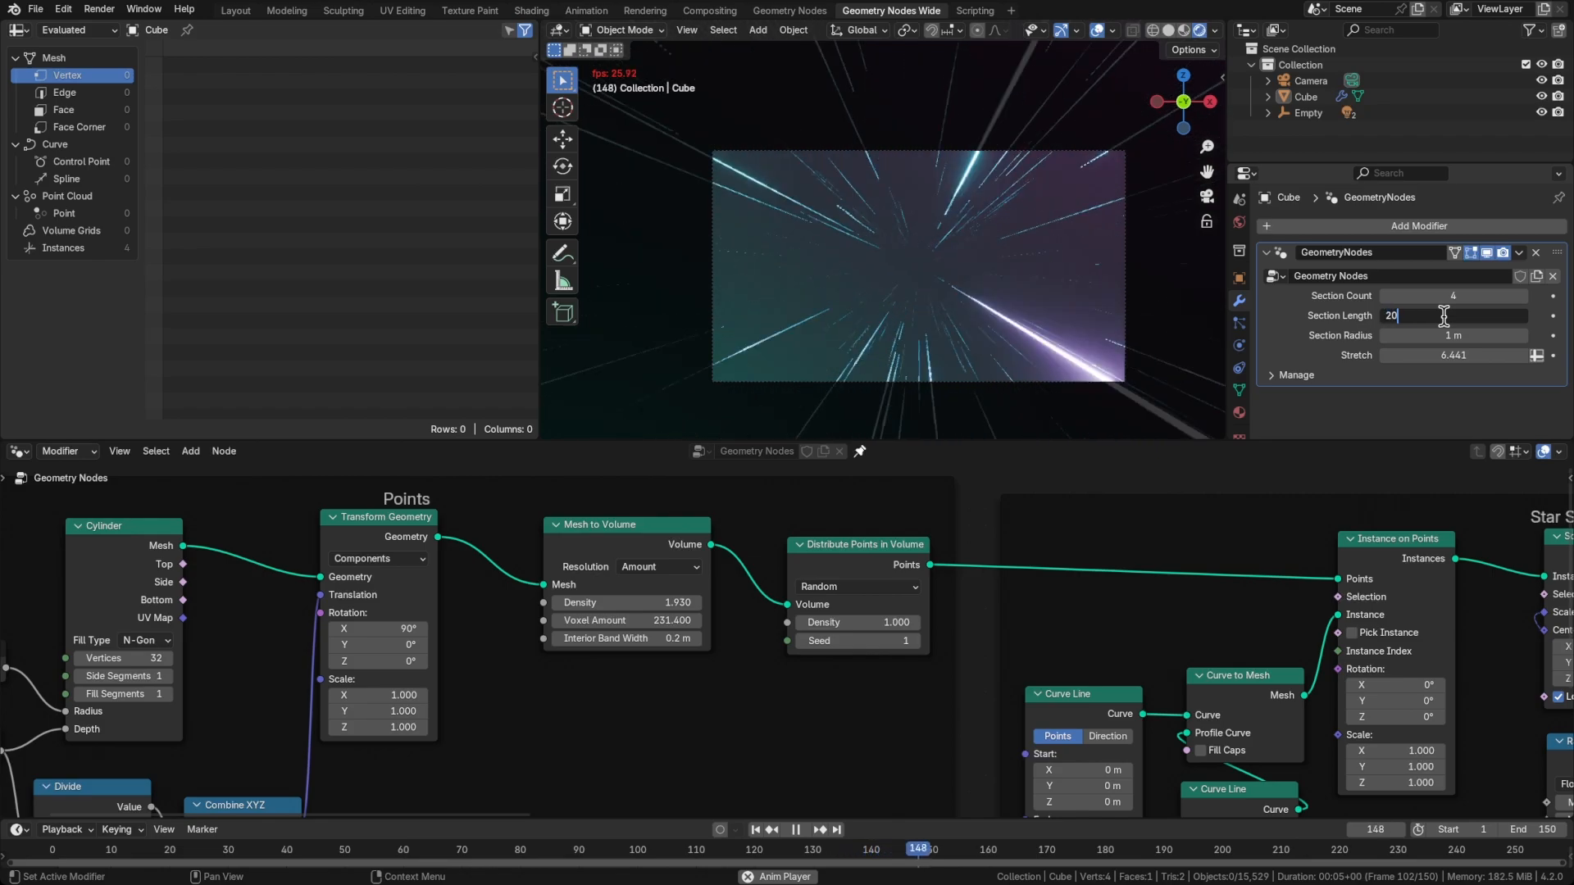
key(Return)
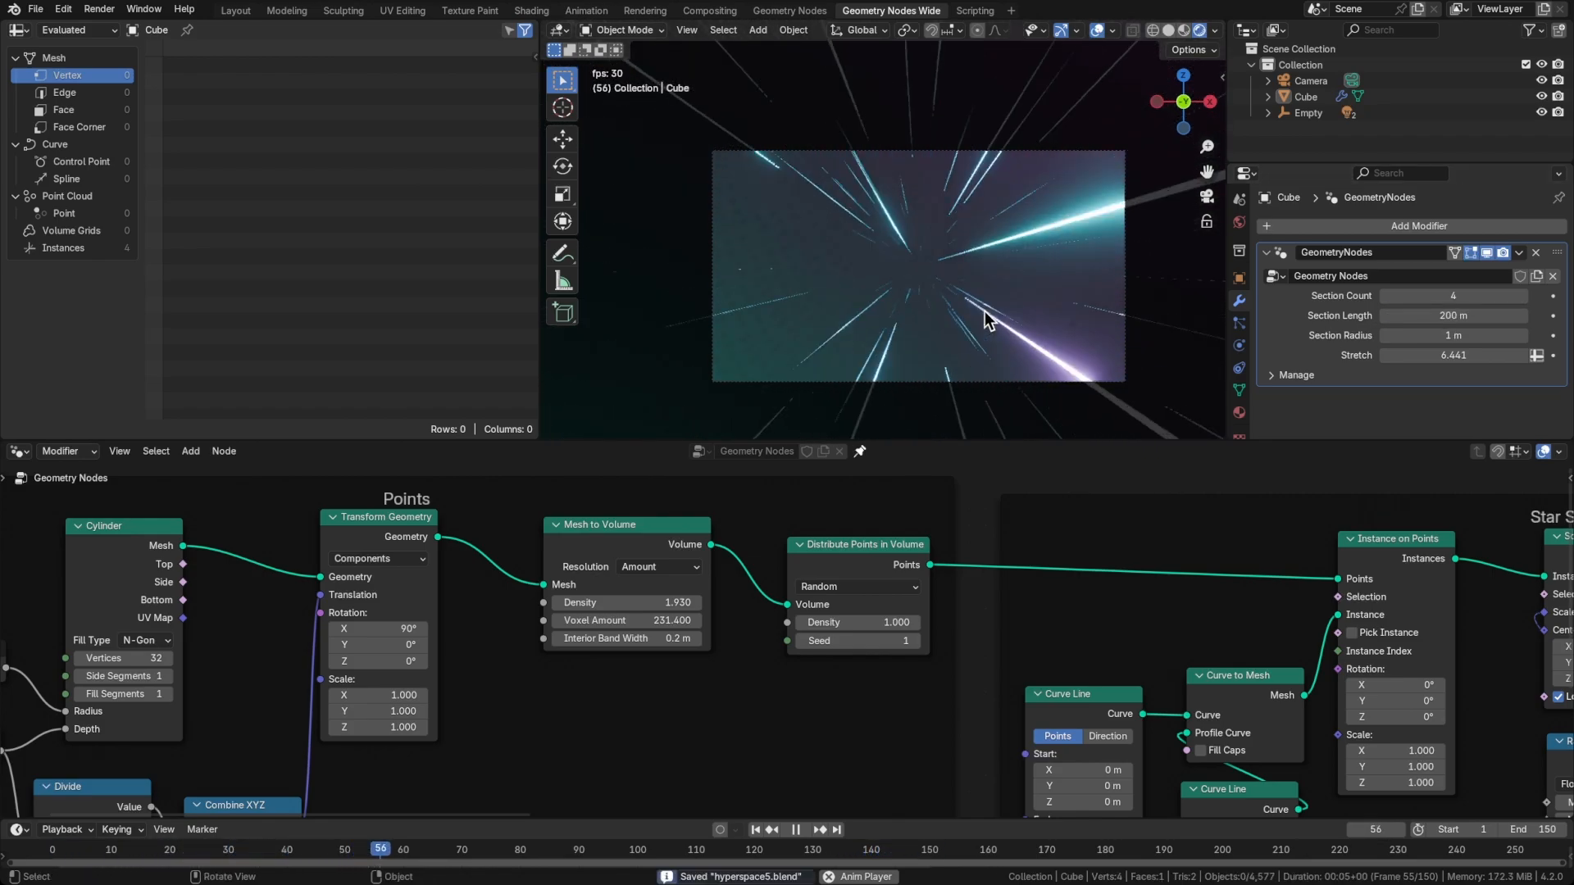
key(Escape)
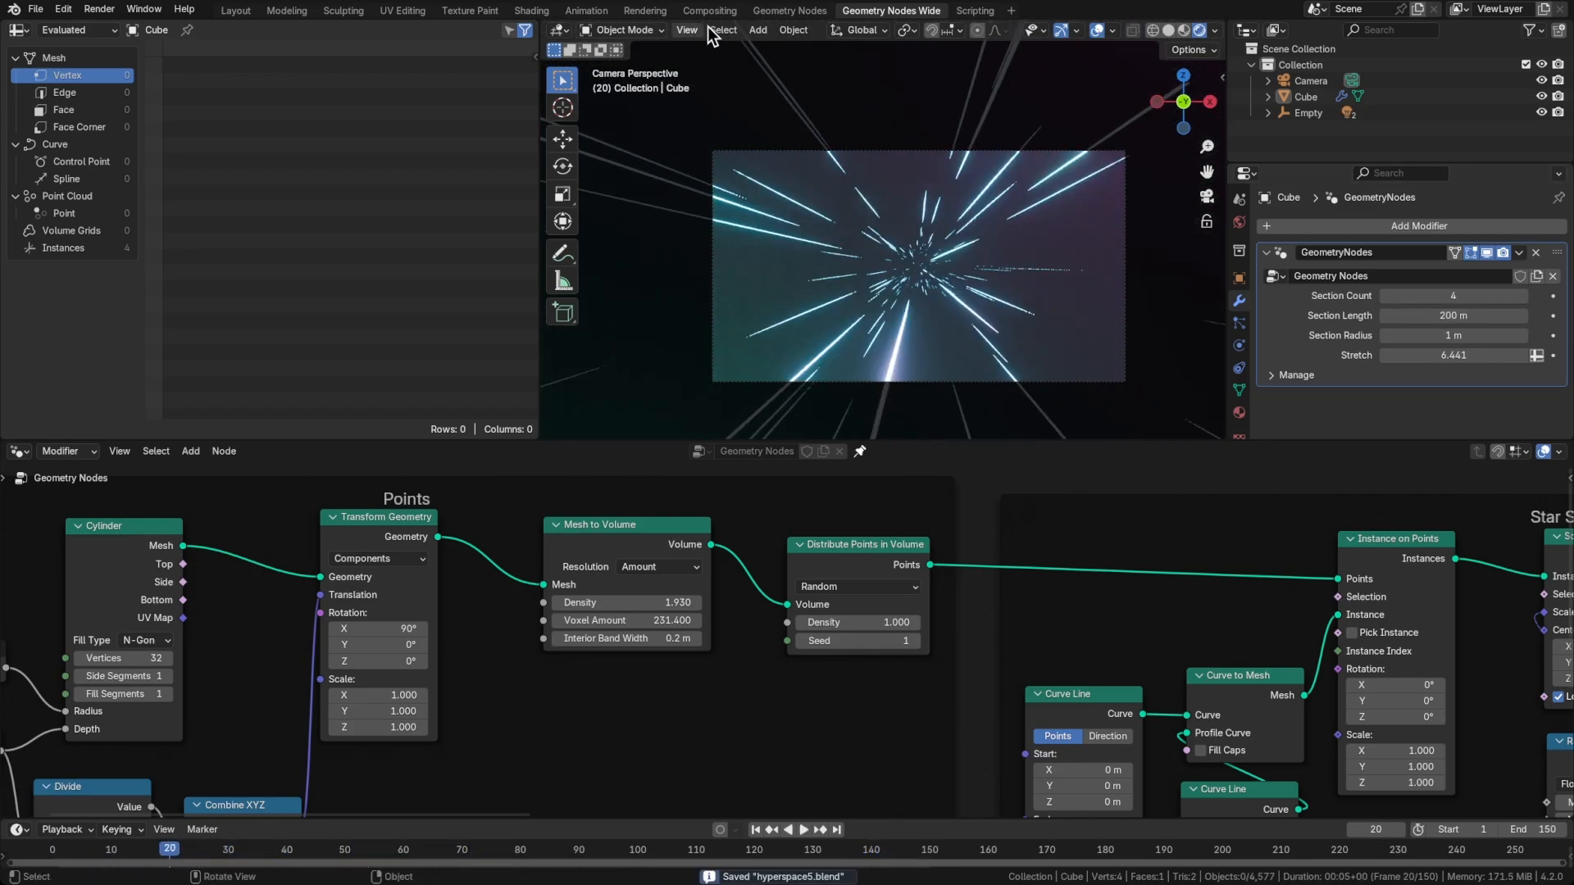
Switch to the Compositing workspace, enlarge its 3D viewport and play the animation there
click(718, 12)
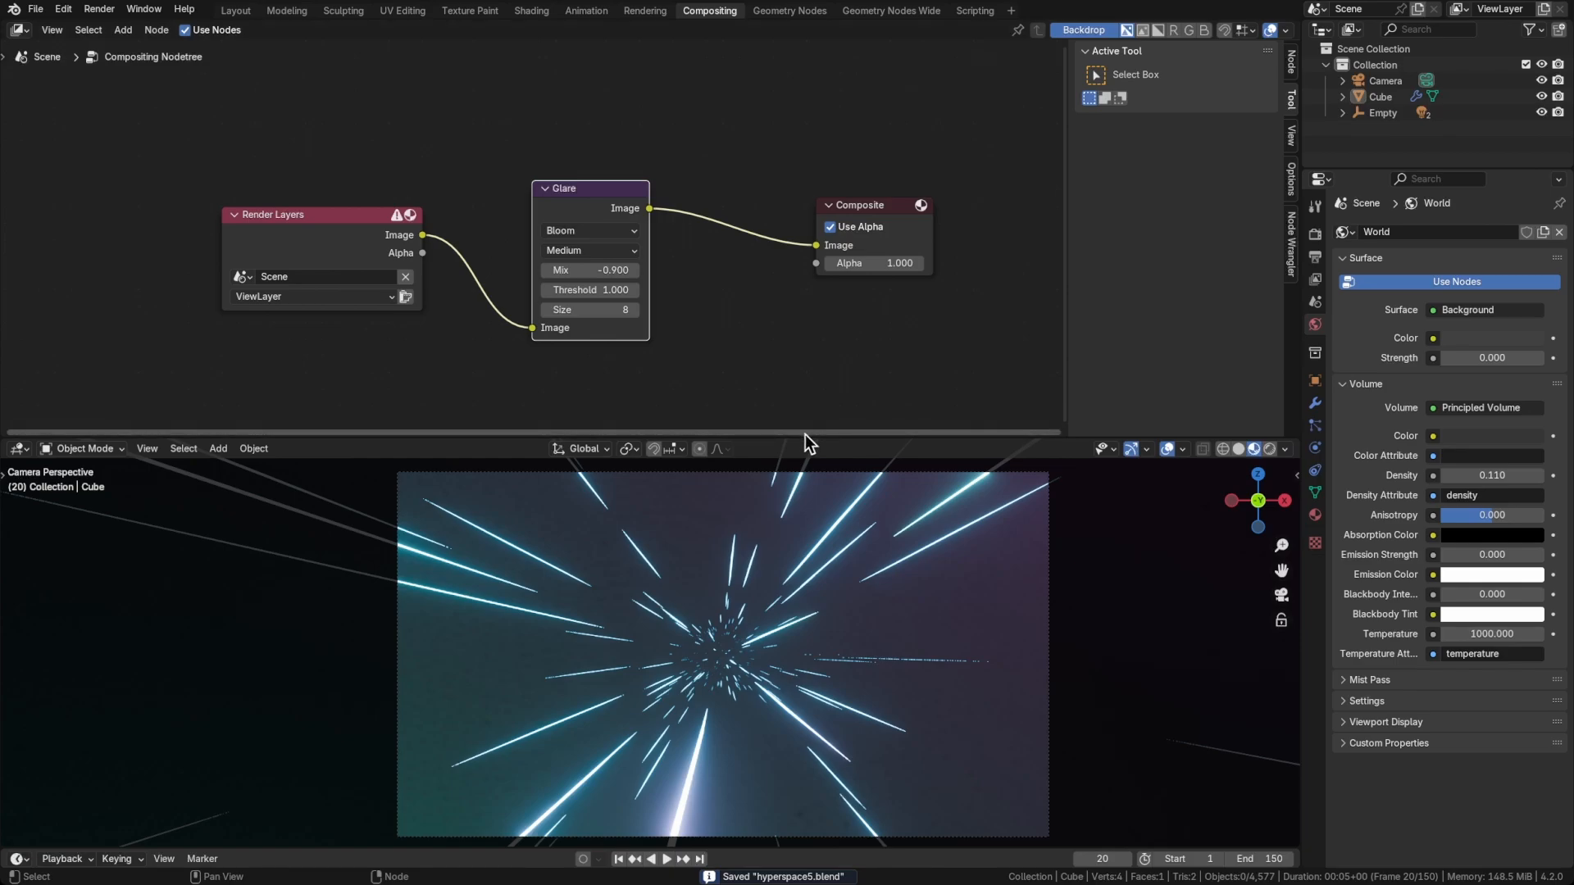
drag(804, 434, 821, 391)
key(space)
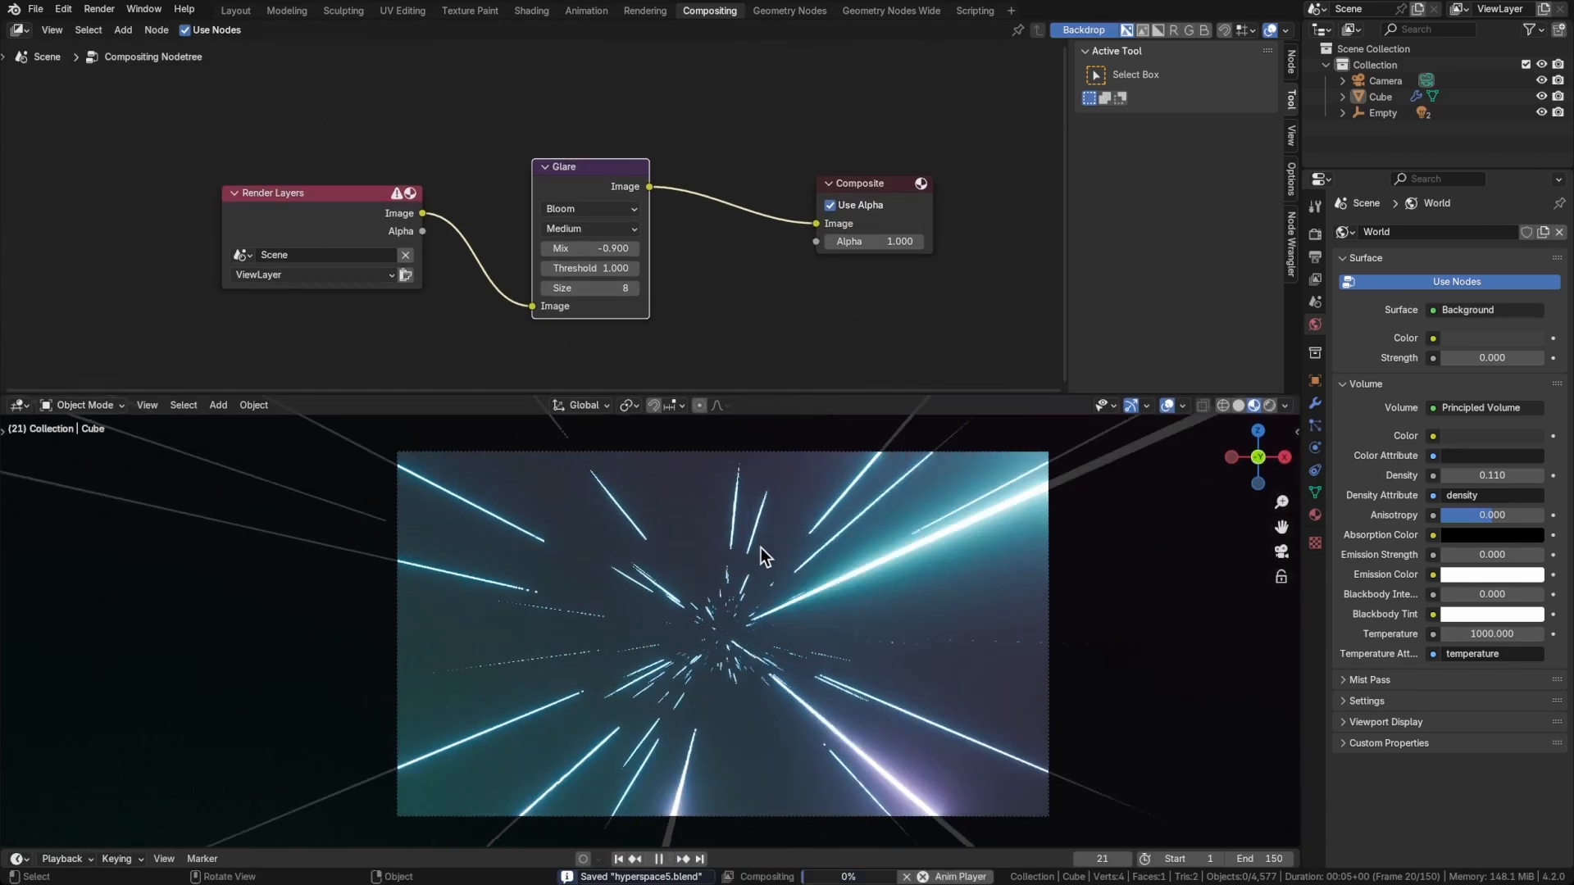
Stop playback, make room after the Glare node, insert a Hue/Saturation/Value node before Composite, and raise its Saturation to about 1.297
key(space)
drag(218, 148, 713, 334)
key(g)
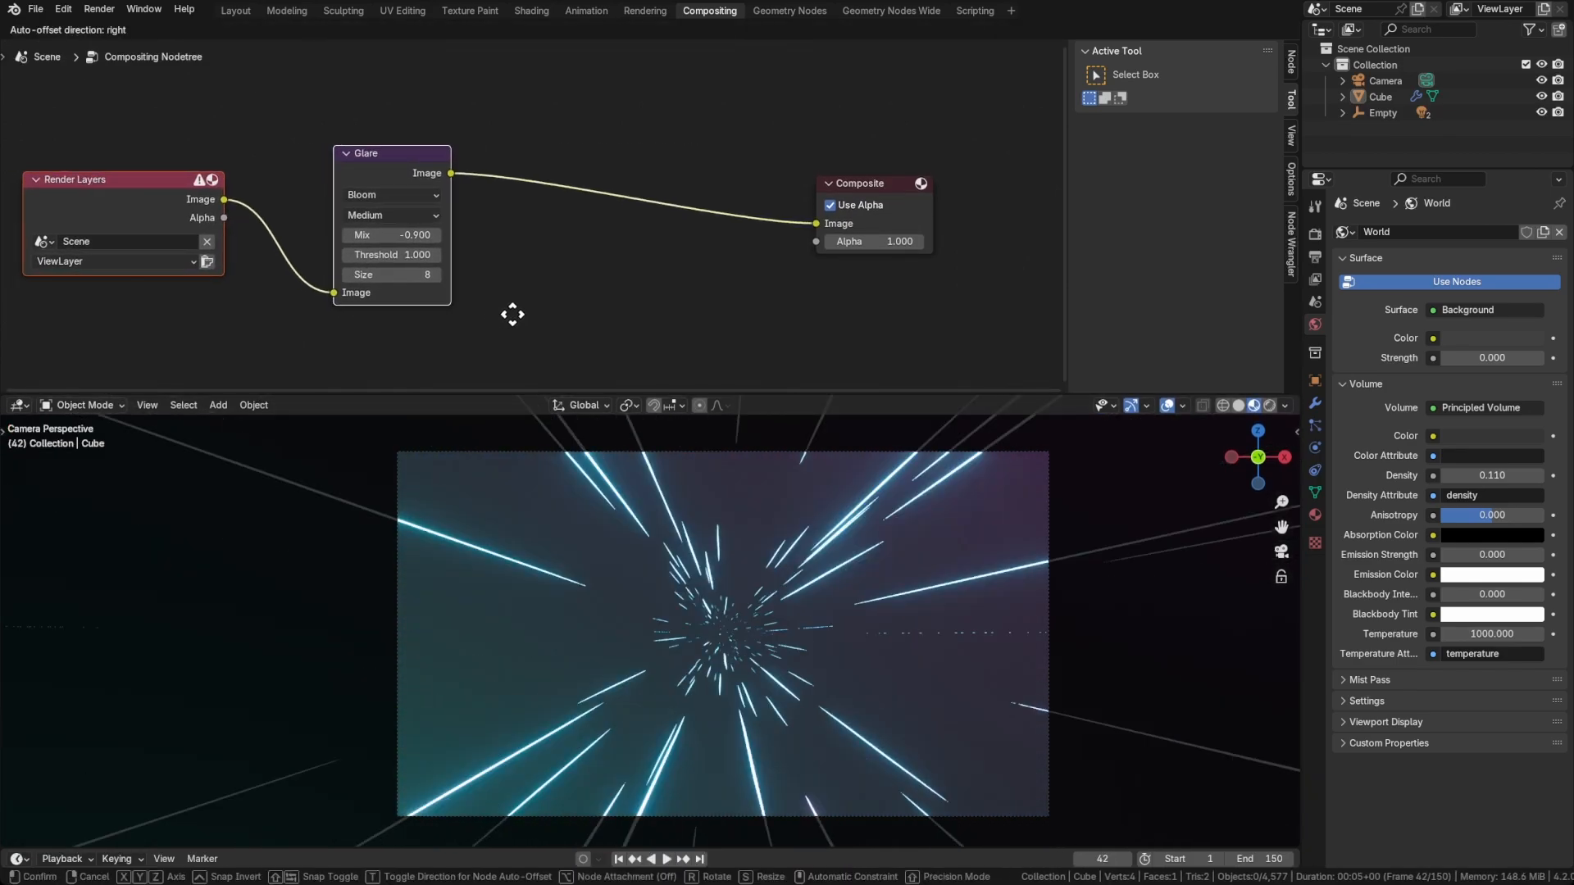
click(664, 322)
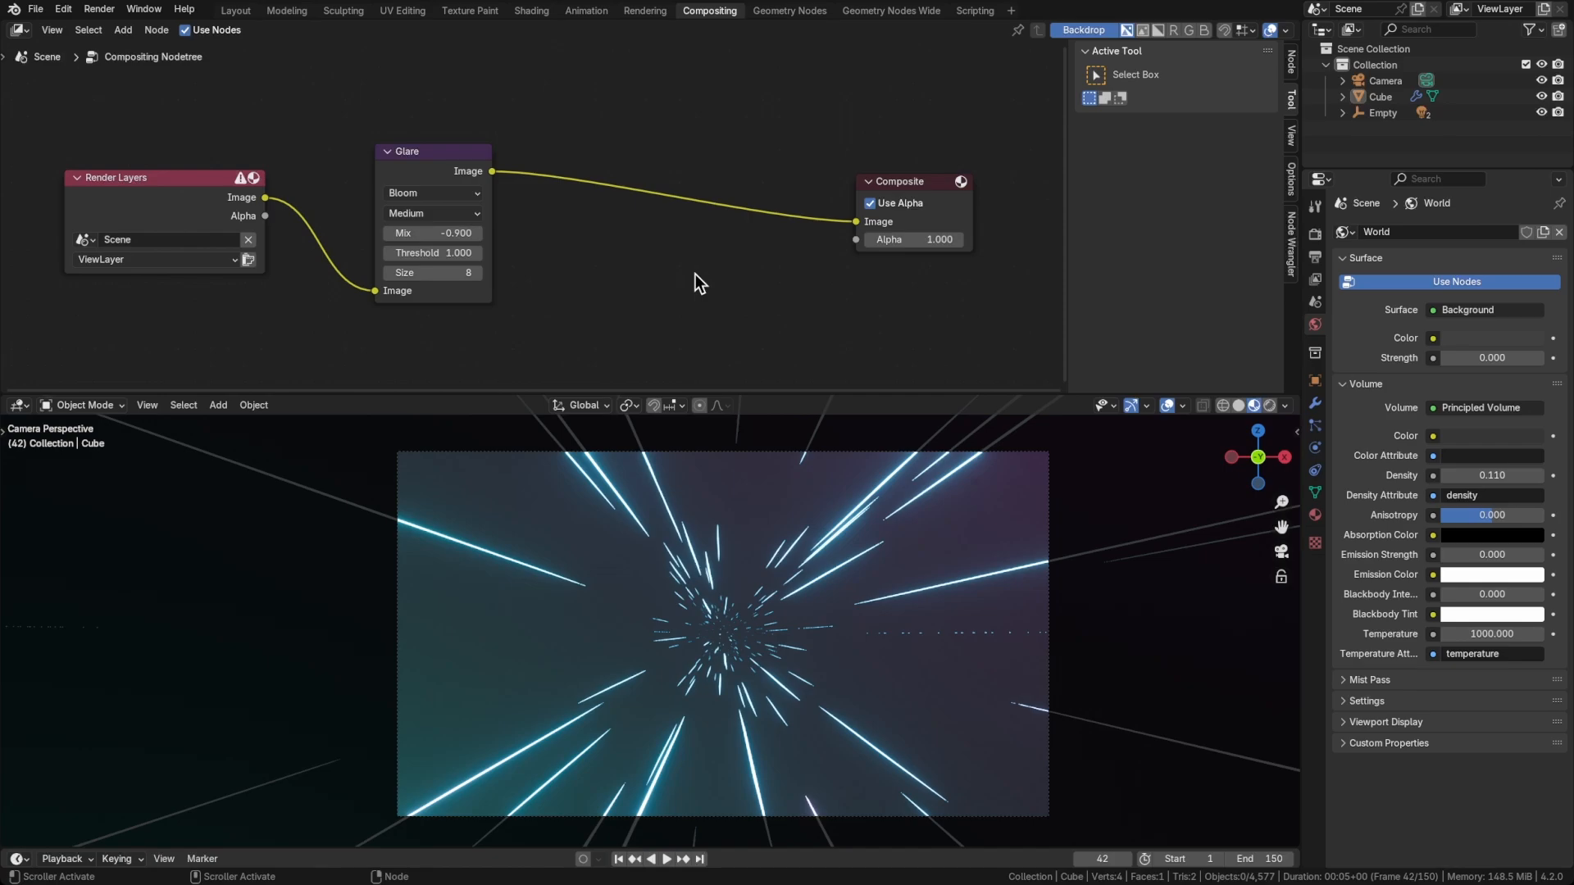
key(shift+a)
text(satu)
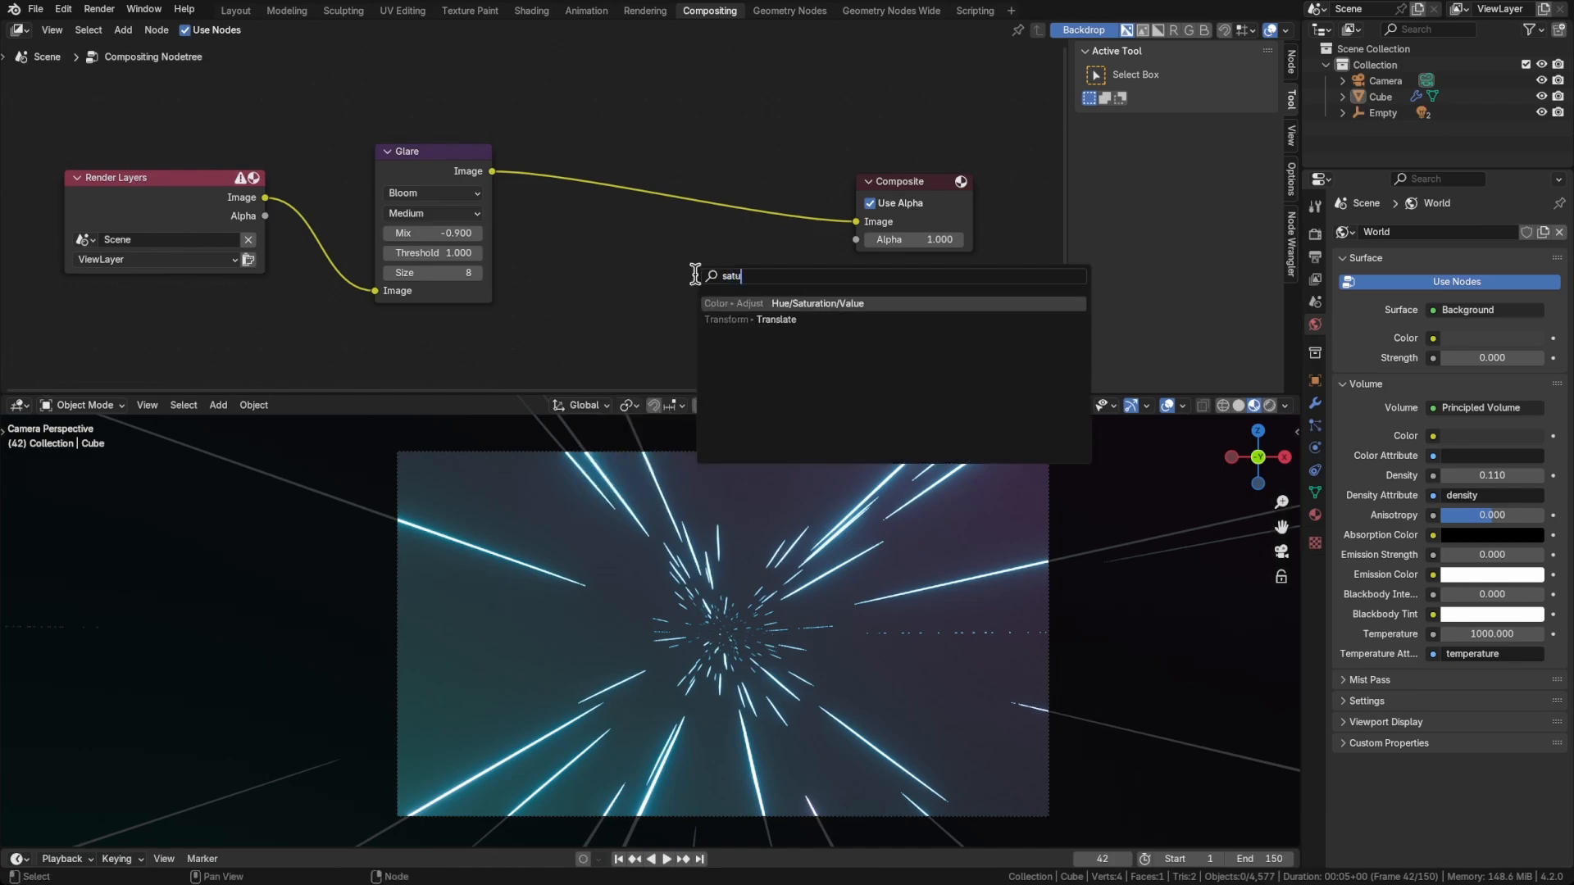
key(Return)
click(631, 240)
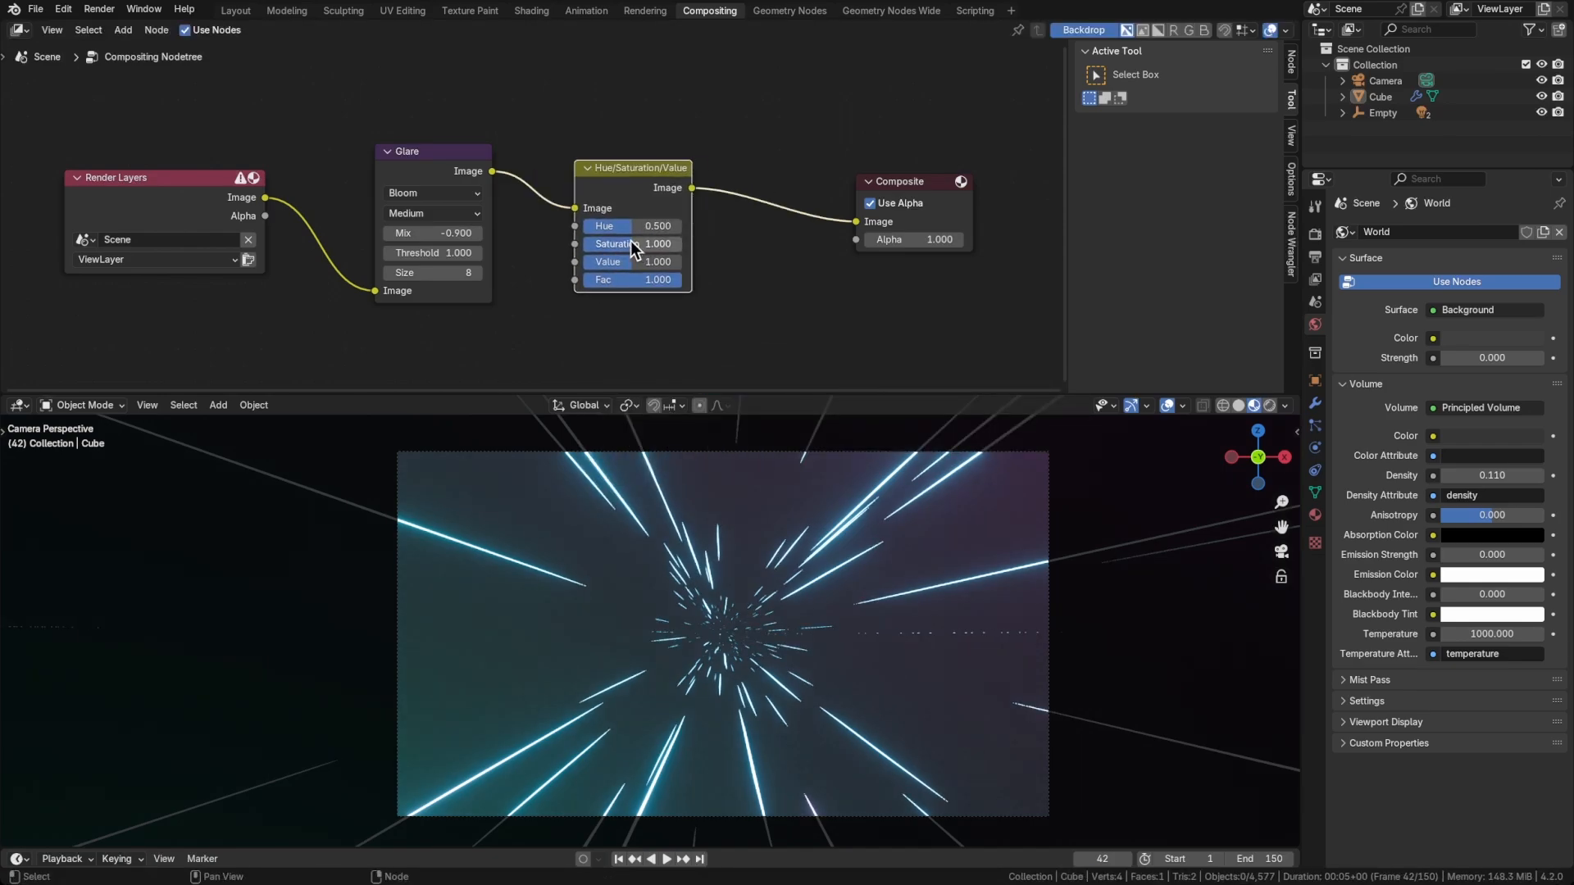
drag(631, 244, 655, 243)
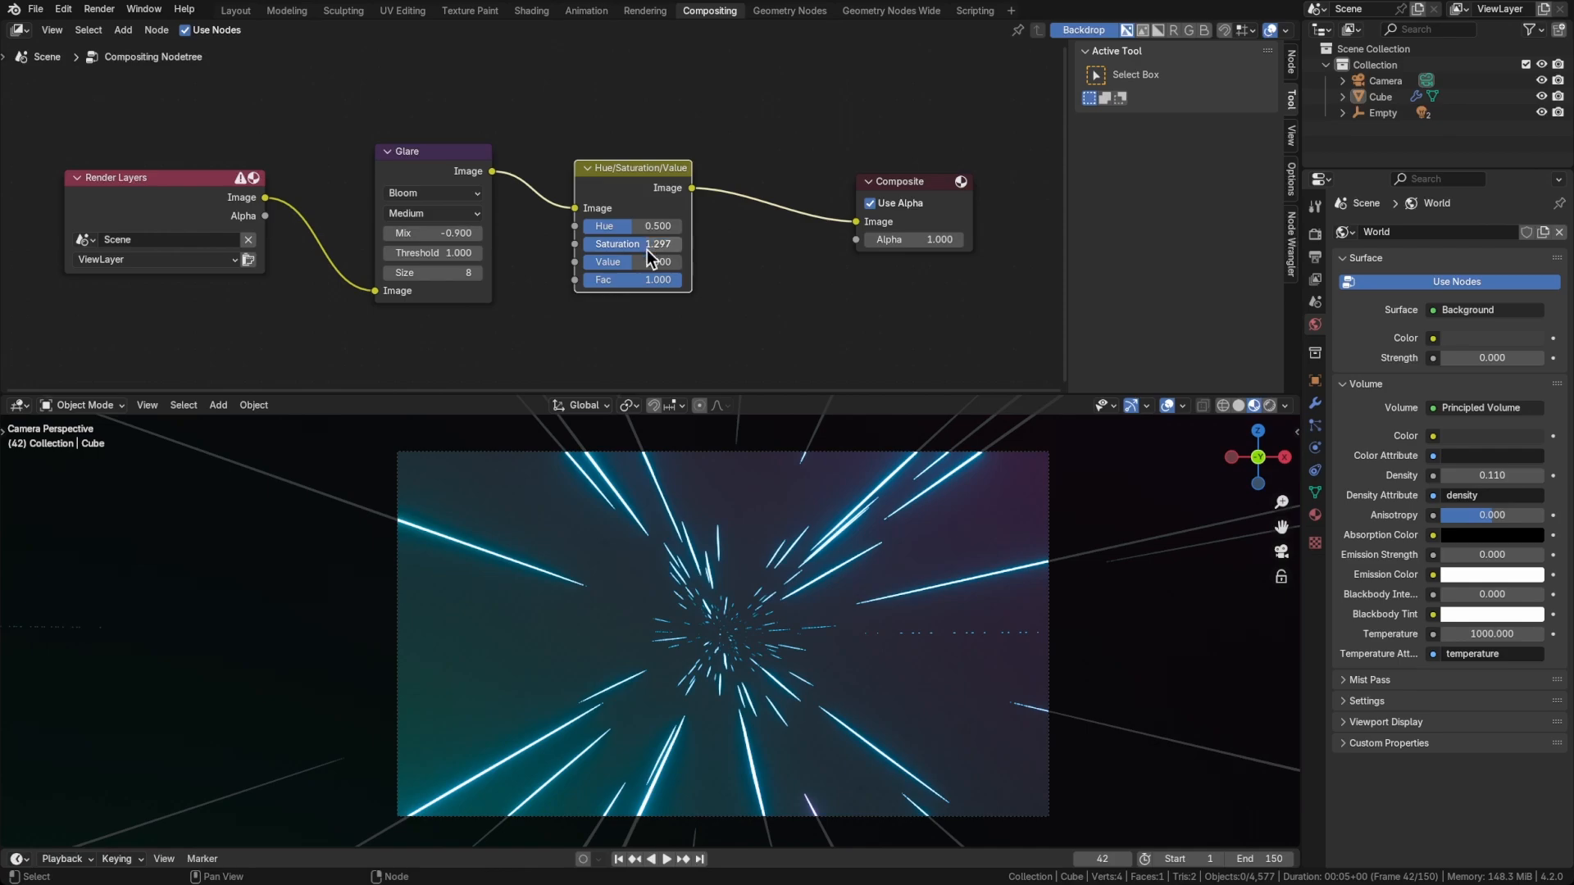
Insert a Brightness/Contrast node between Hue/Saturation/Value and Composite, moving Composite aside, with Contrast at 1.8
middle_drag(718, 229, 585, 241)
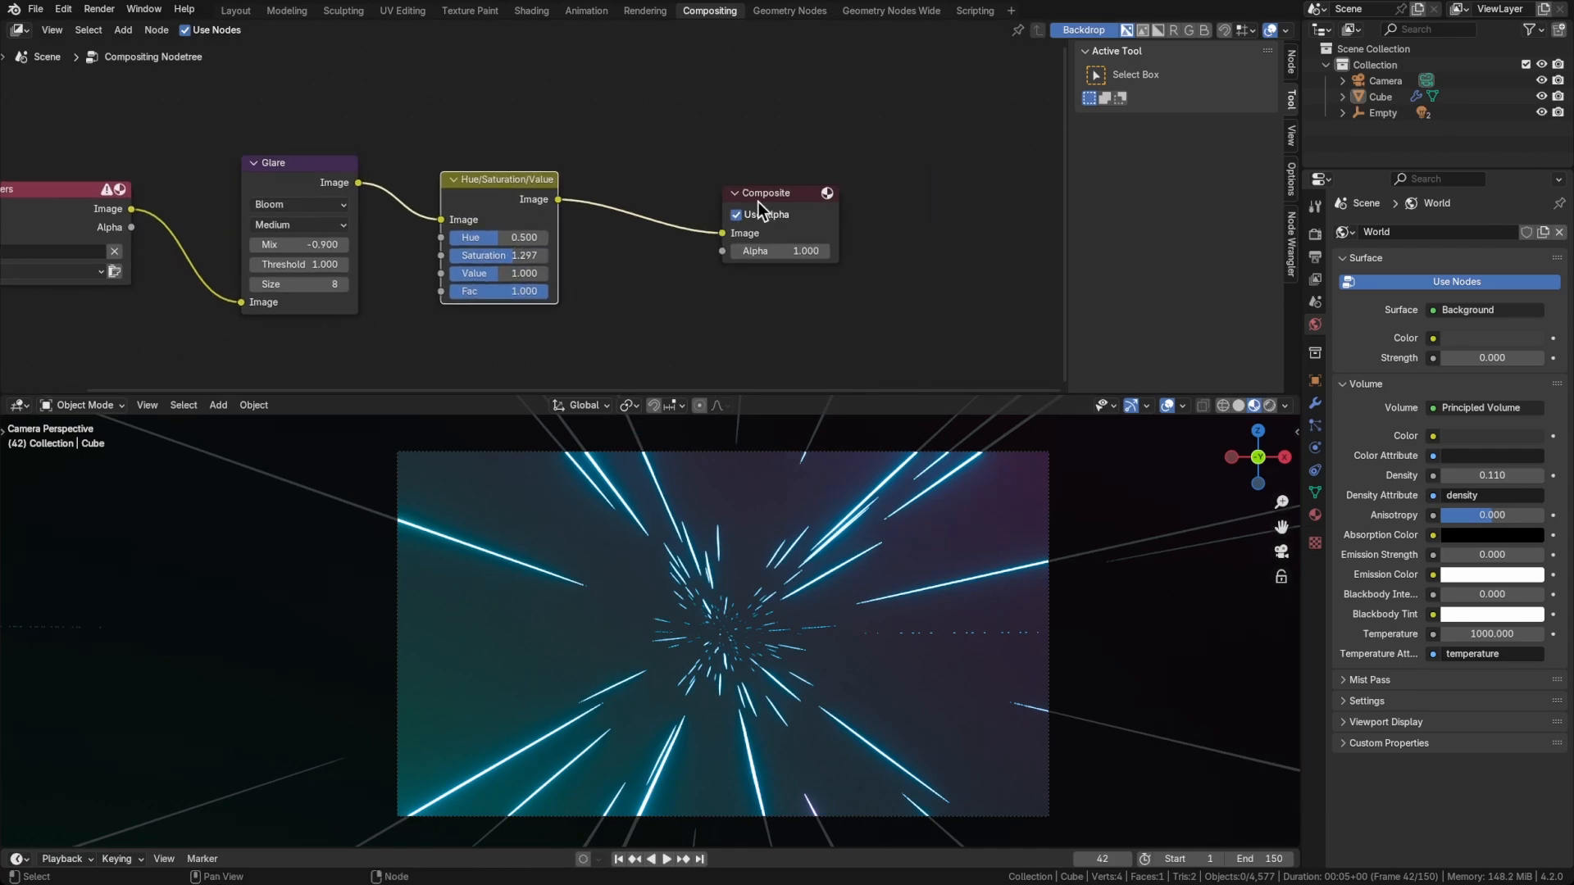
drag(770, 194, 882, 187)
click(671, 274)
key(shift+a)
text(brightn)
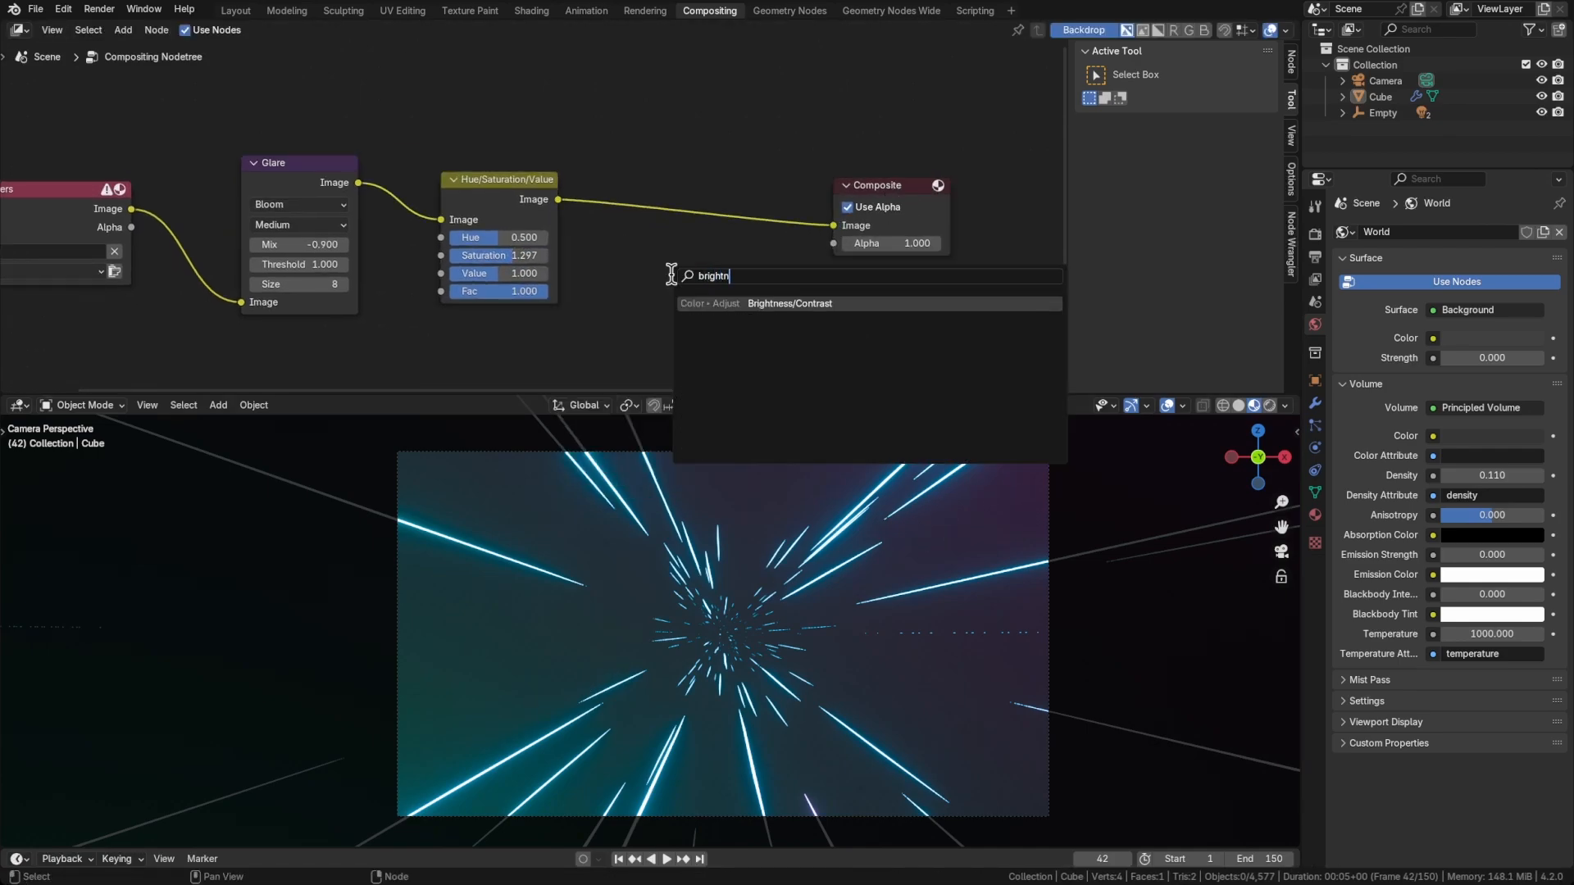
key(Return)
click(650, 186)
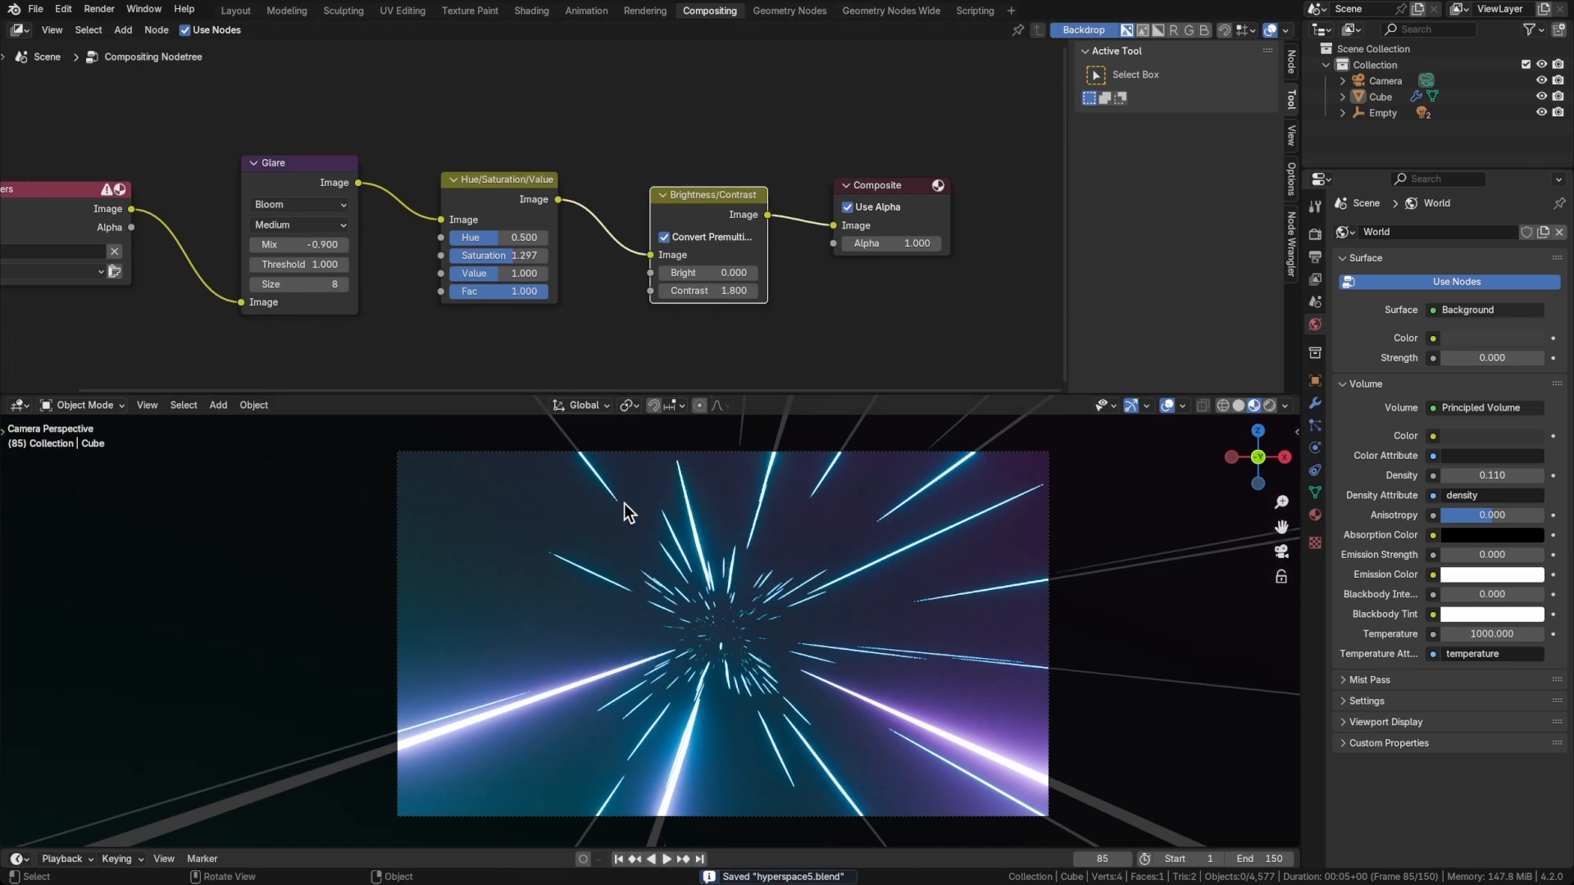
In the Geometry Nodes Wide workspace, raise the Section Radius to 2.52 m, preview the animation, and refine the radius to 2.5 m
click(889, 12)
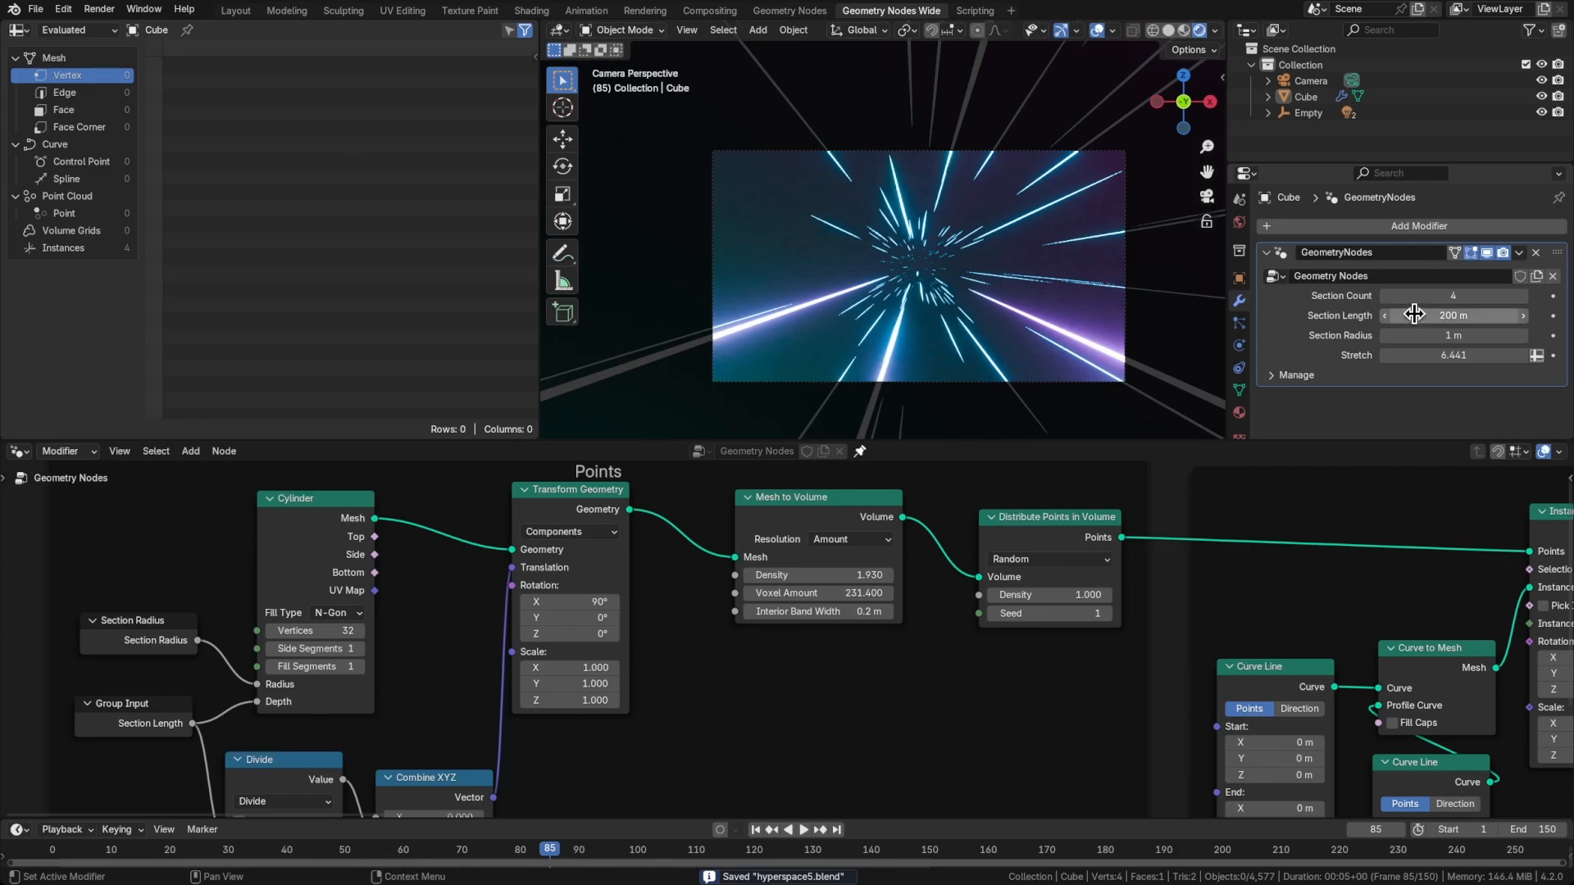
drag(1427, 337, 1523, 337)
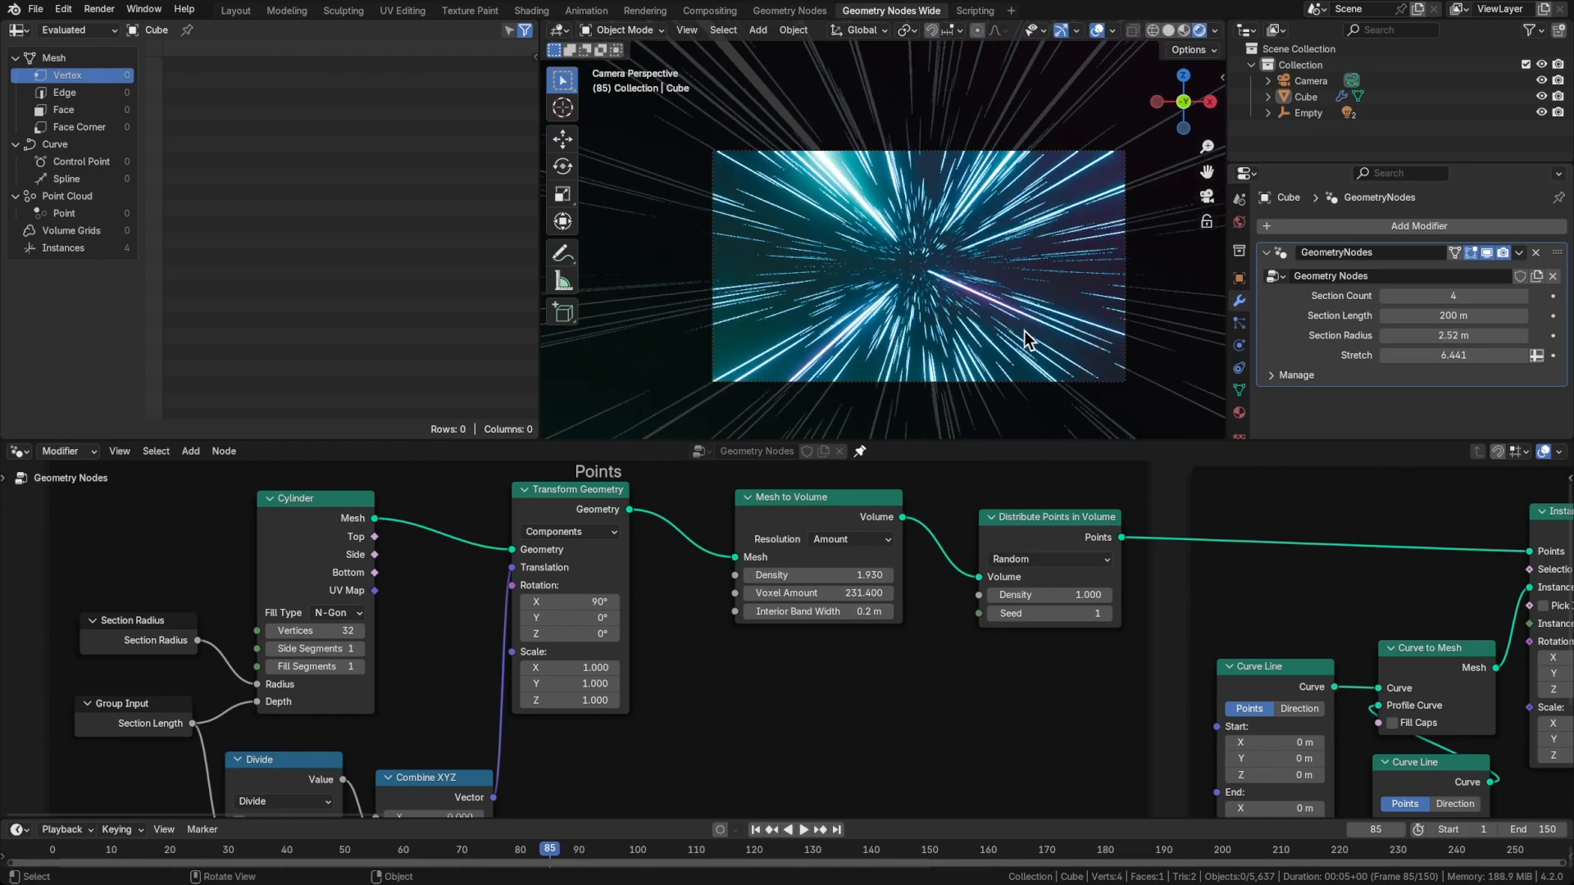
key(space)
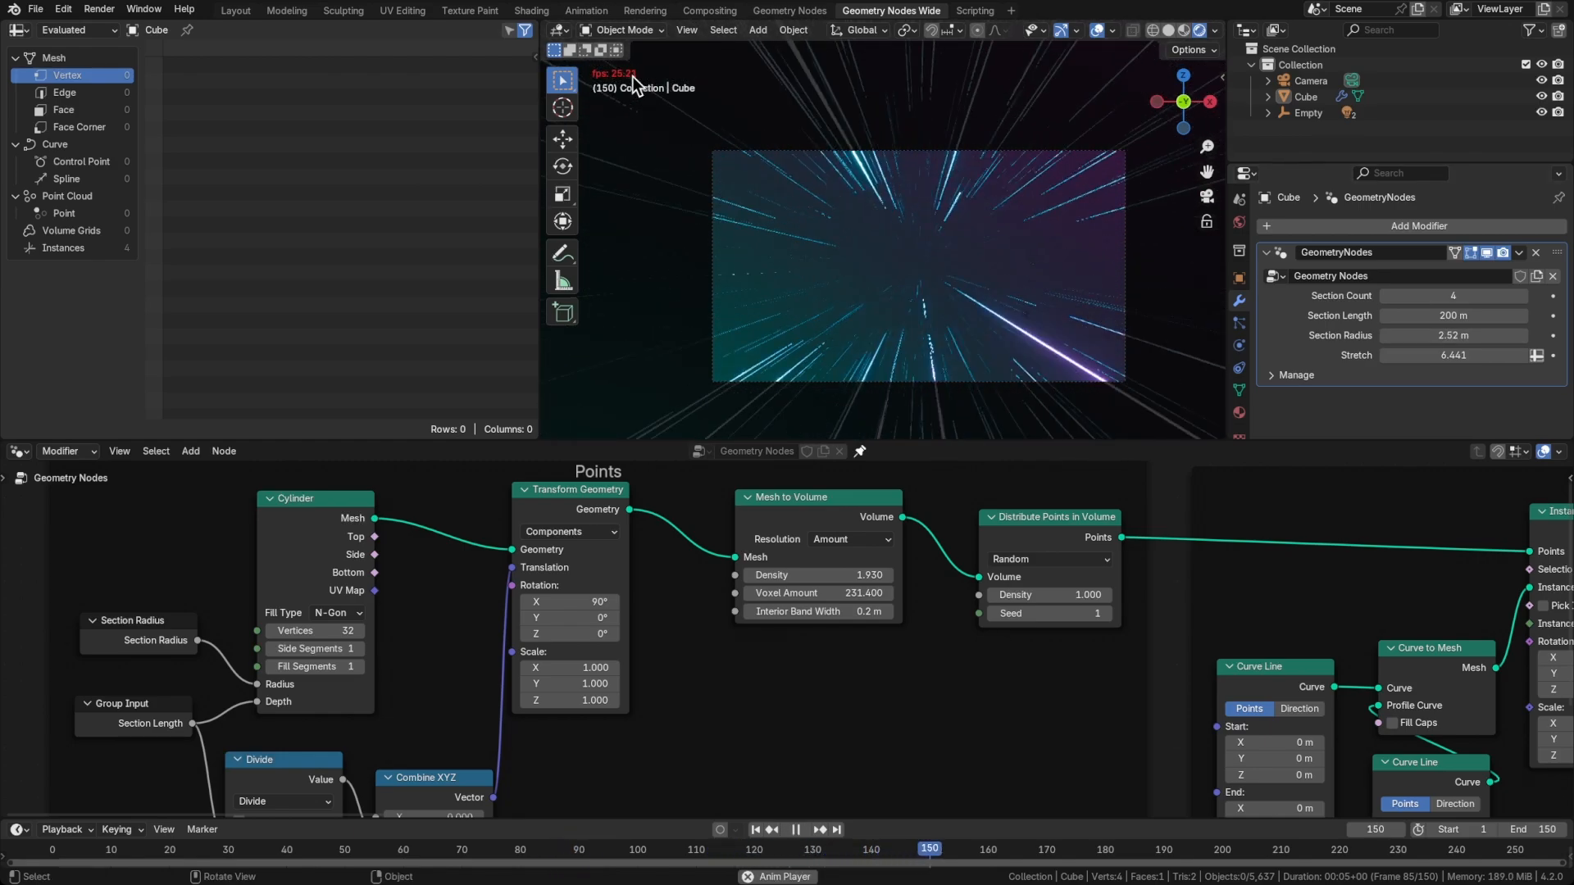
key(space)
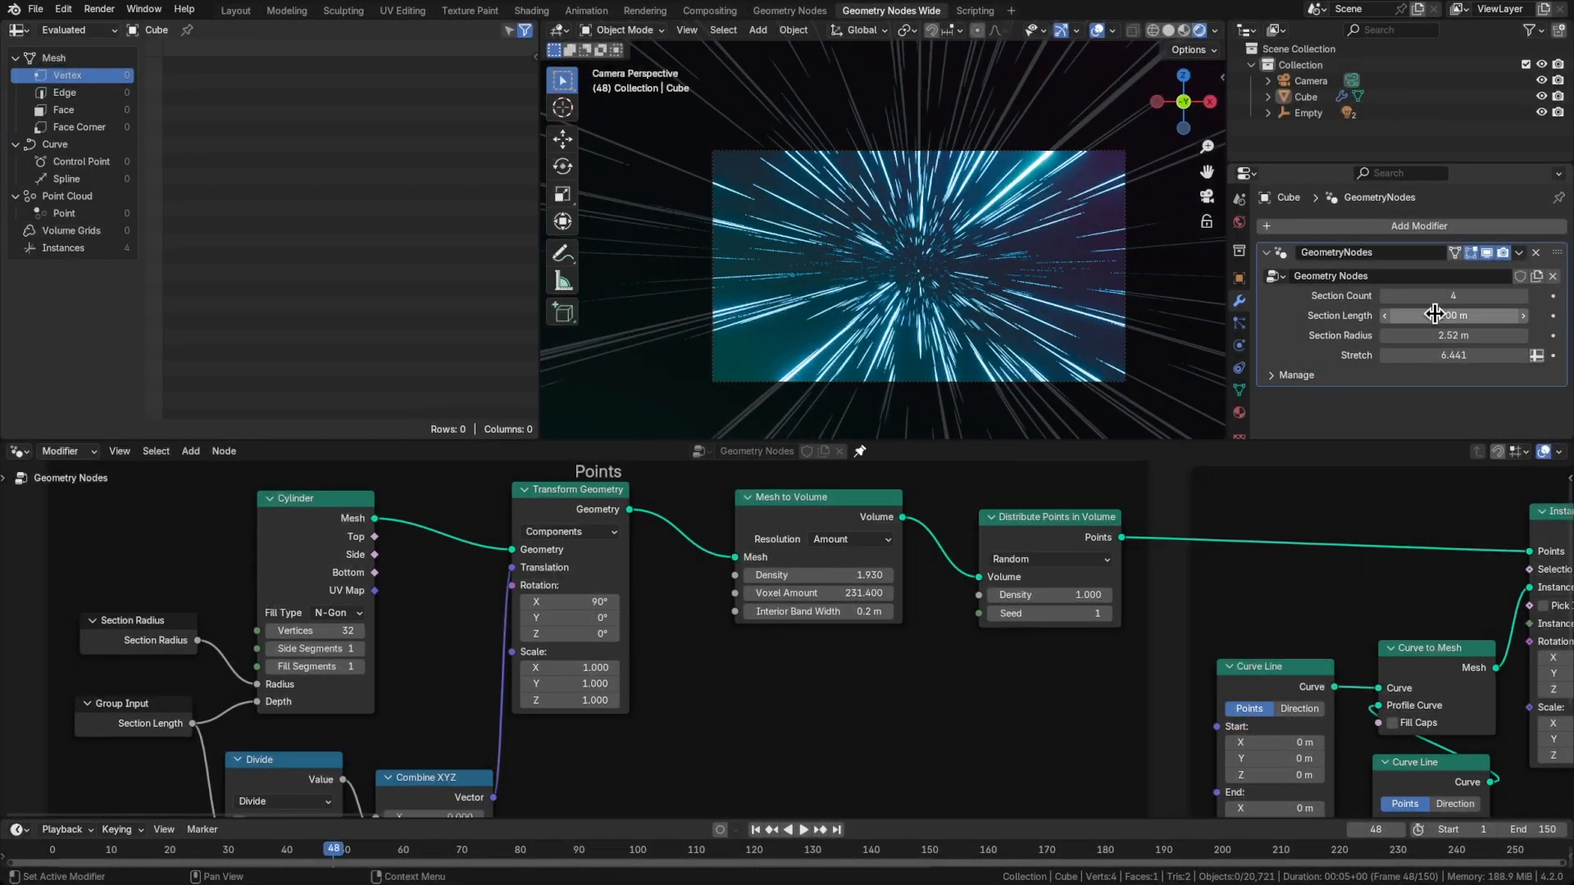
drag(1453, 335, 1463, 336)
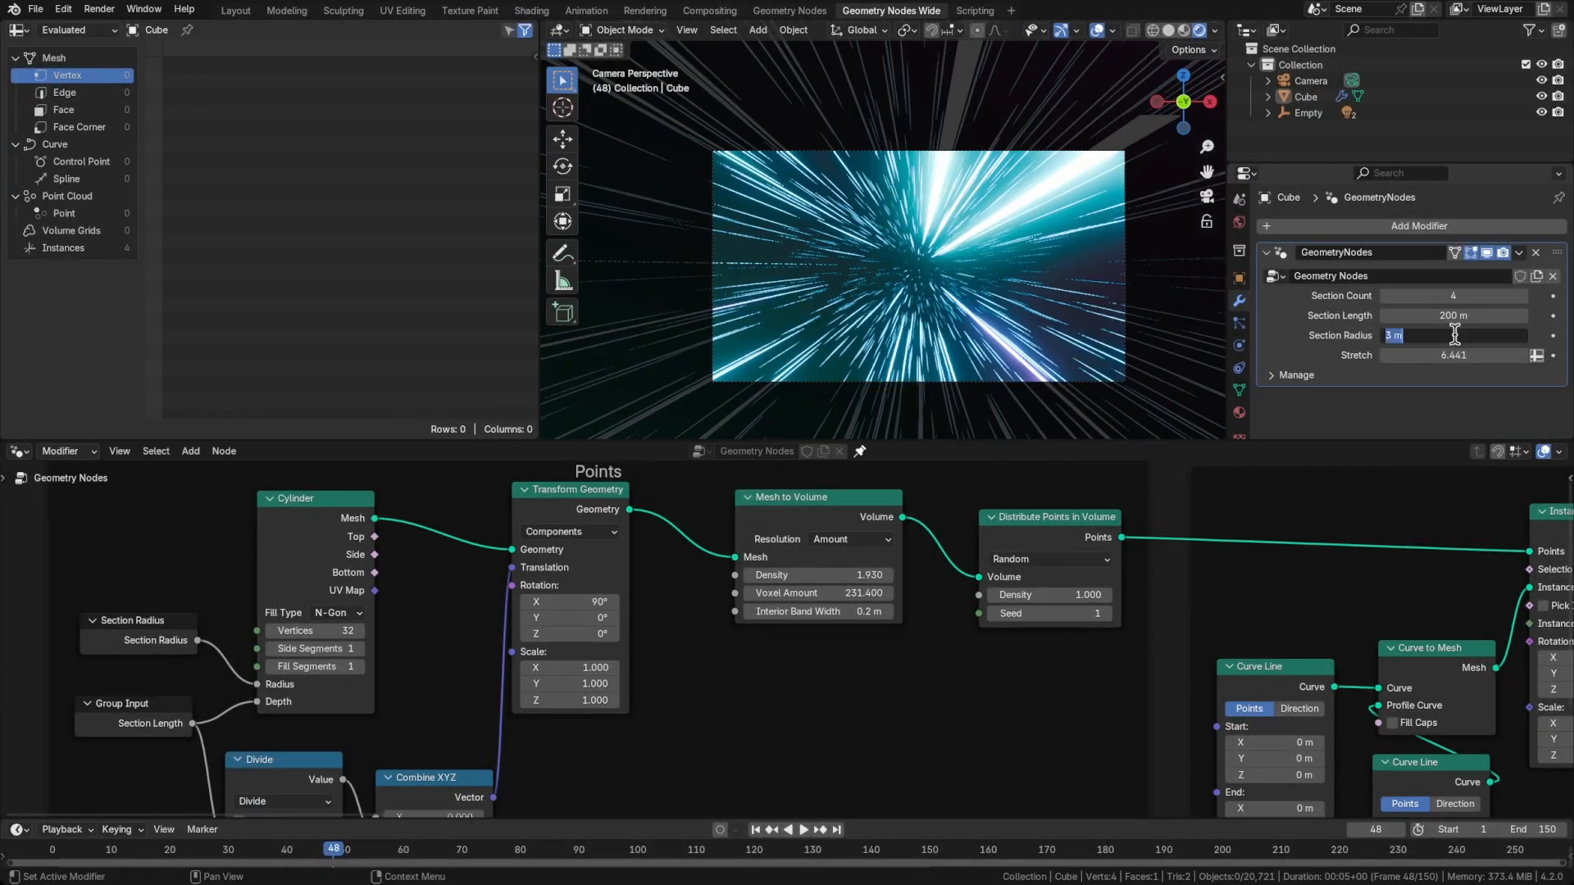
key(Return)
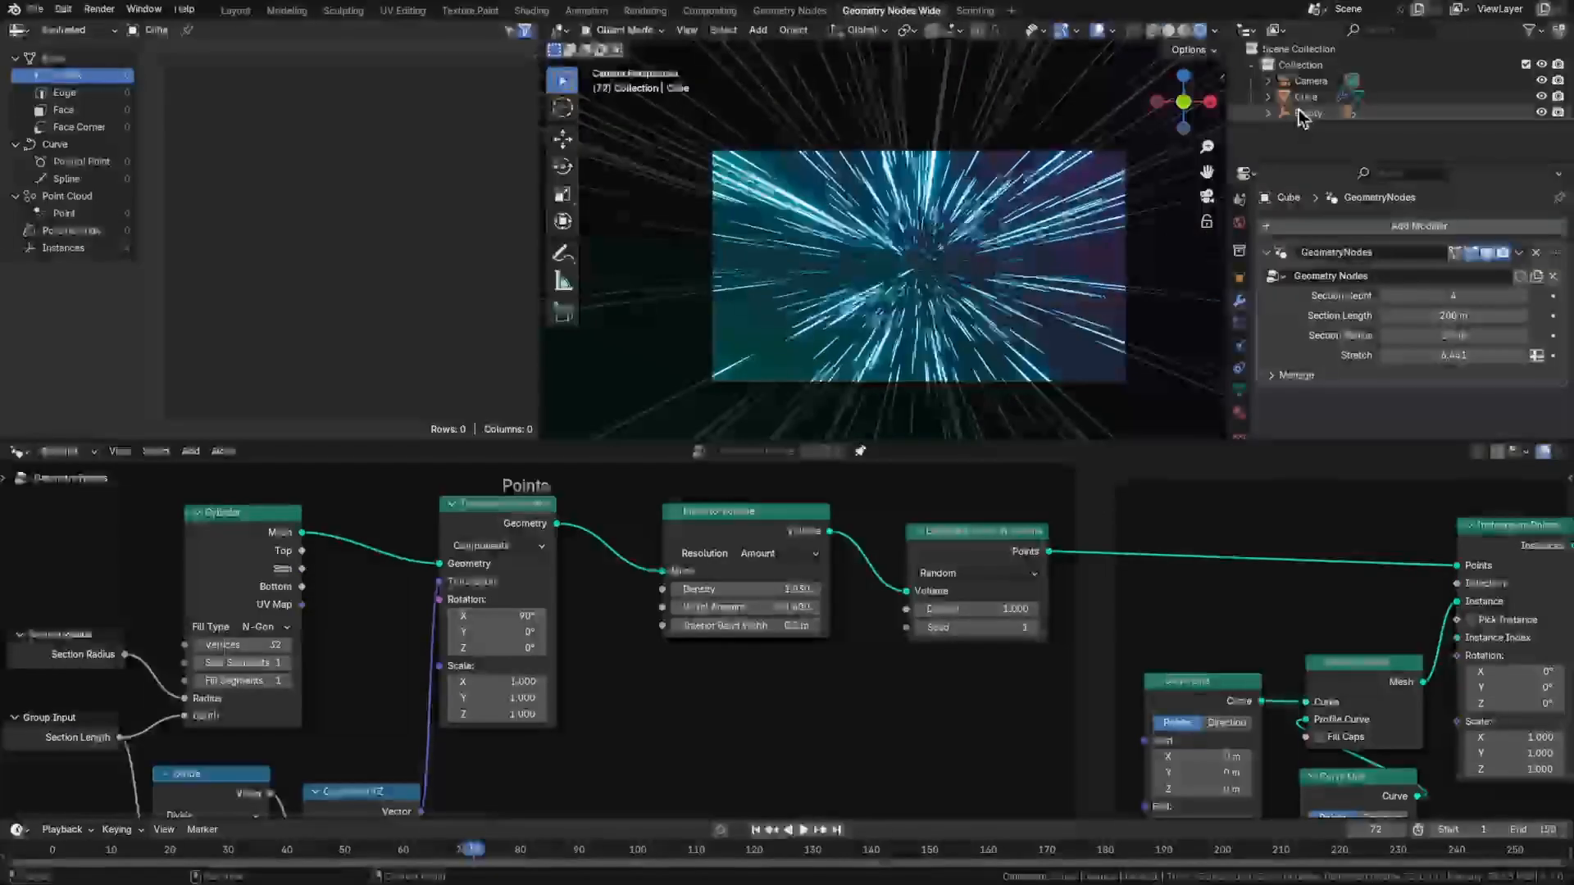
Lower the camera's focal length to about 15.2 mm and preview the animation
click(1312, 80)
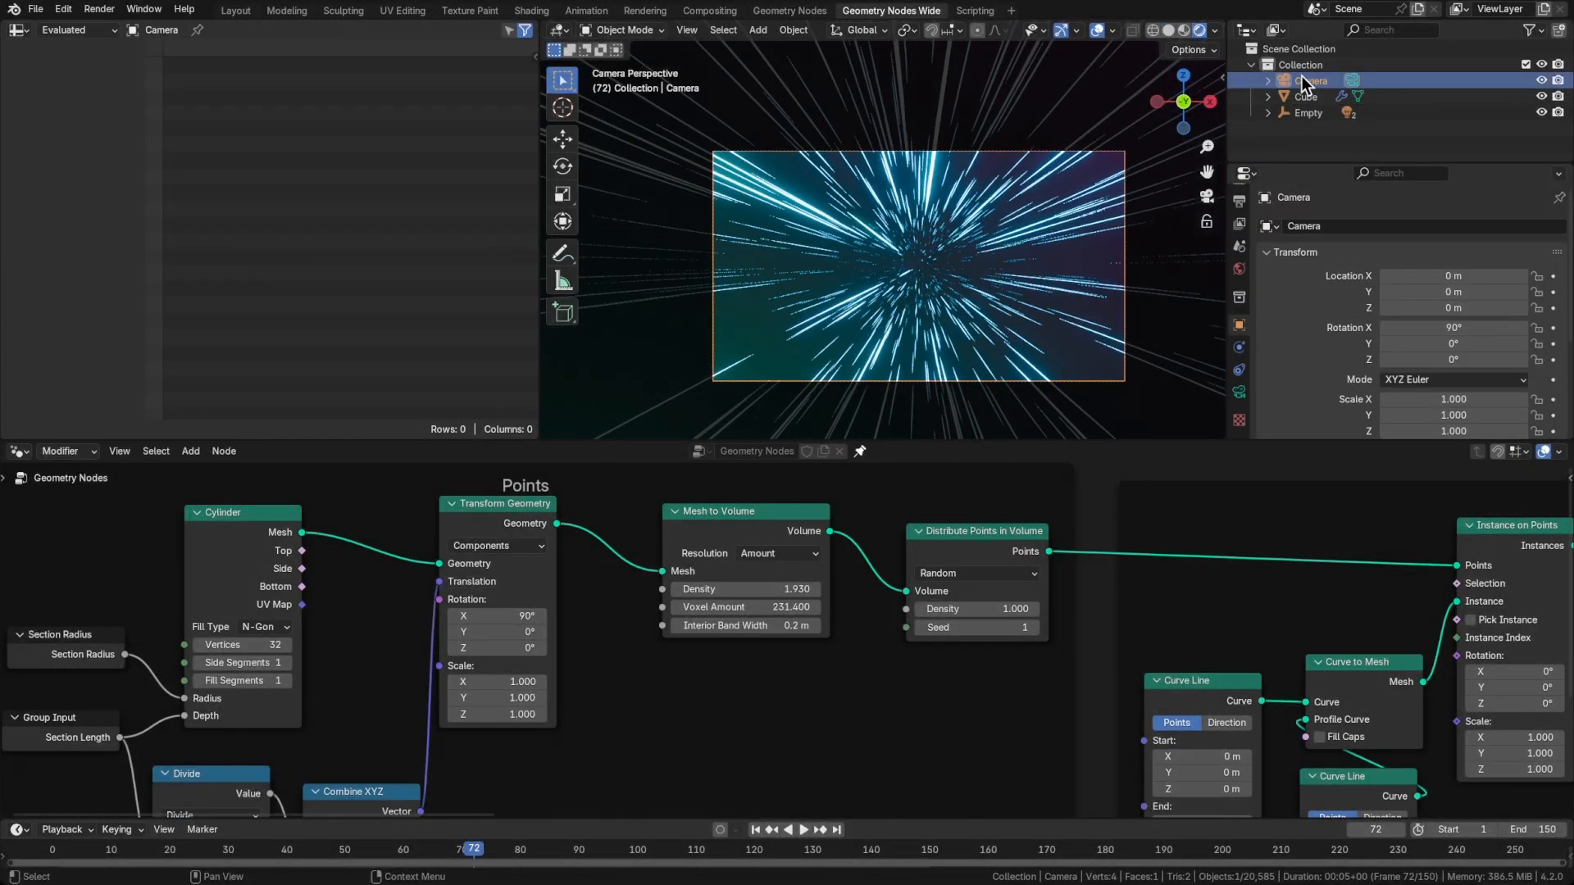
click(1239, 393)
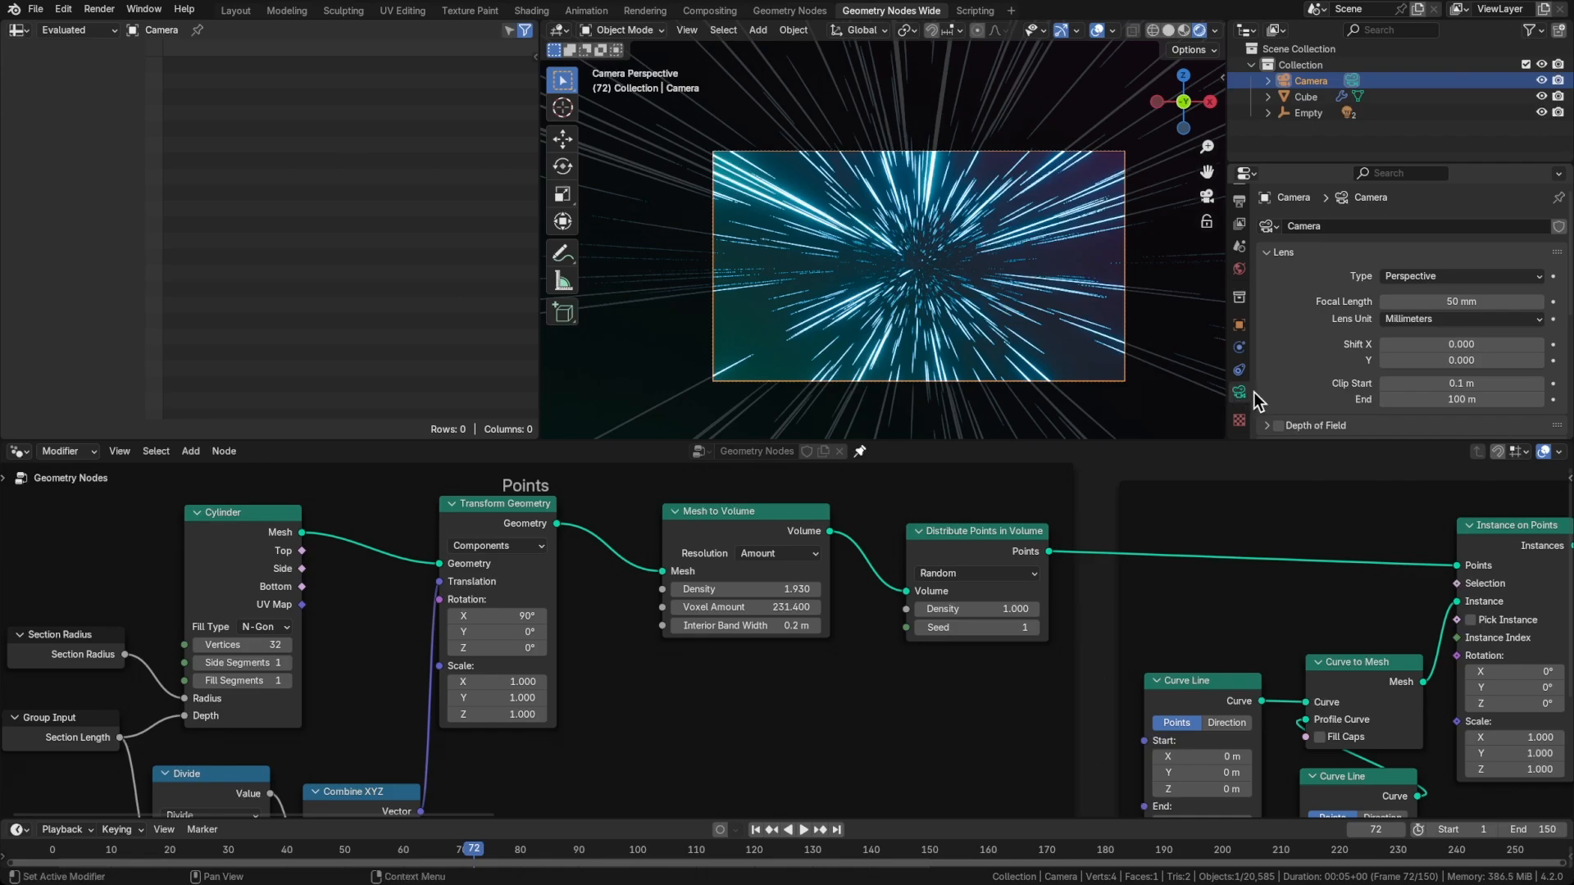
scroll(1322, 336, down, 1)
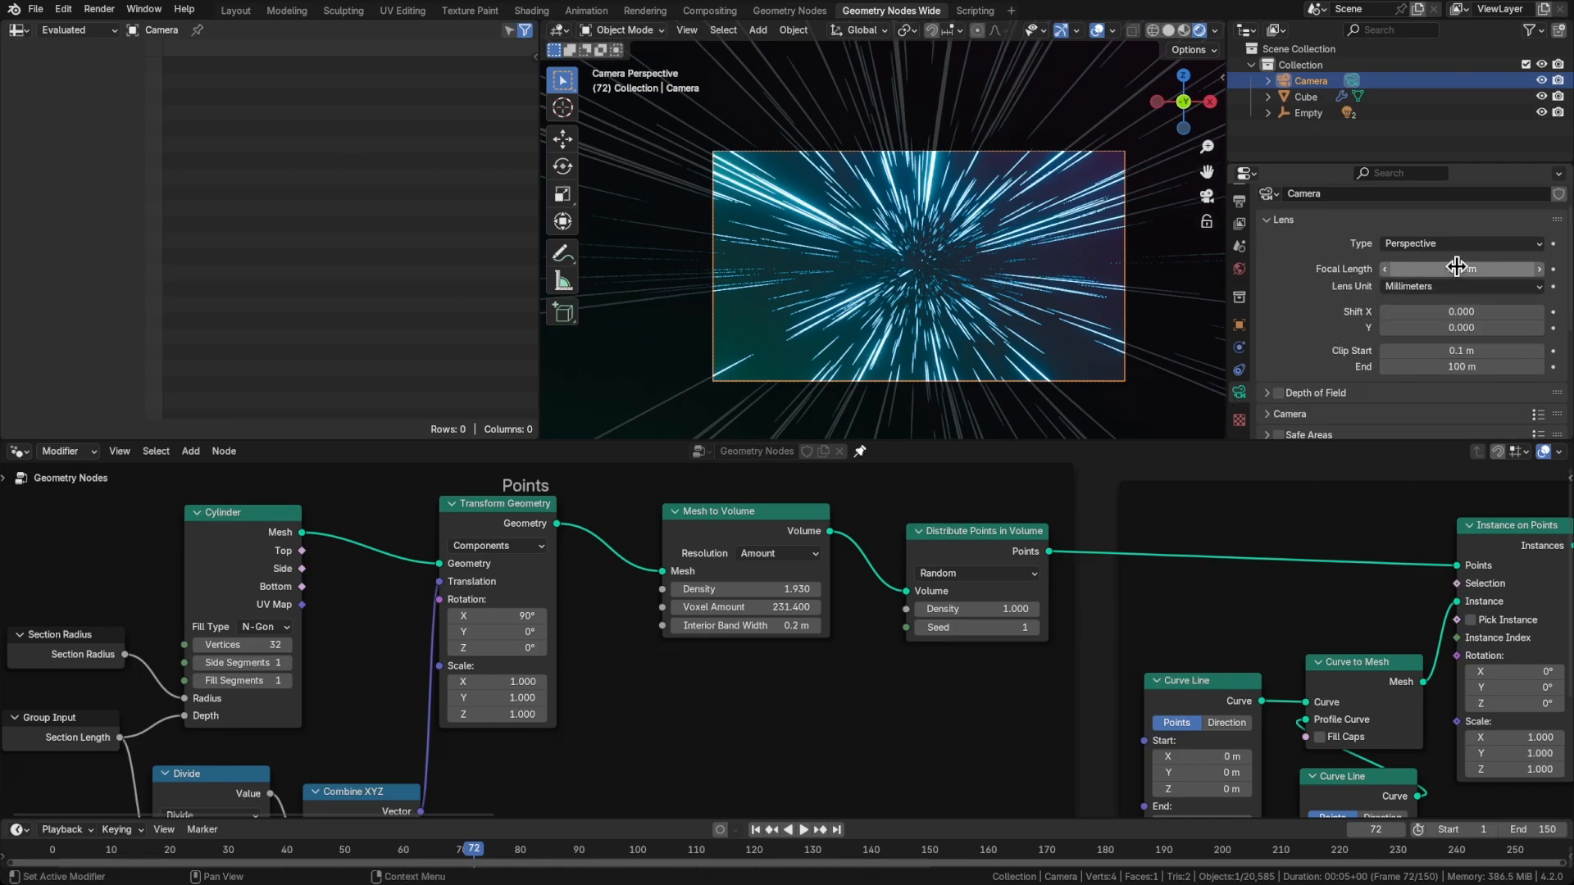
drag(1461, 269, 1382, 269)
key(space)
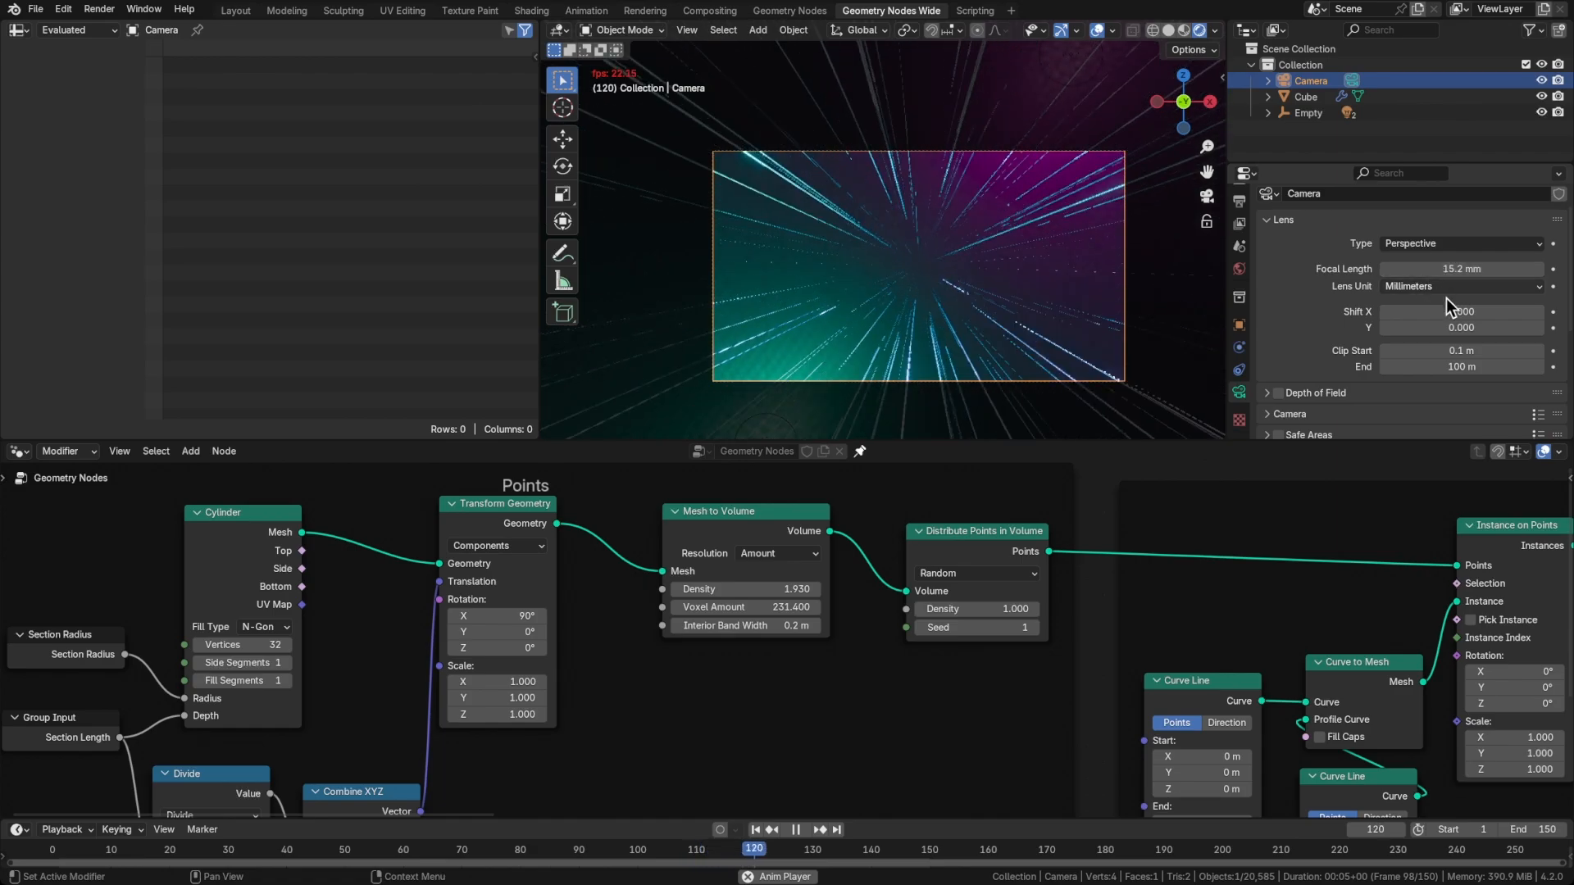
scroll(1237, 368, up, 2)
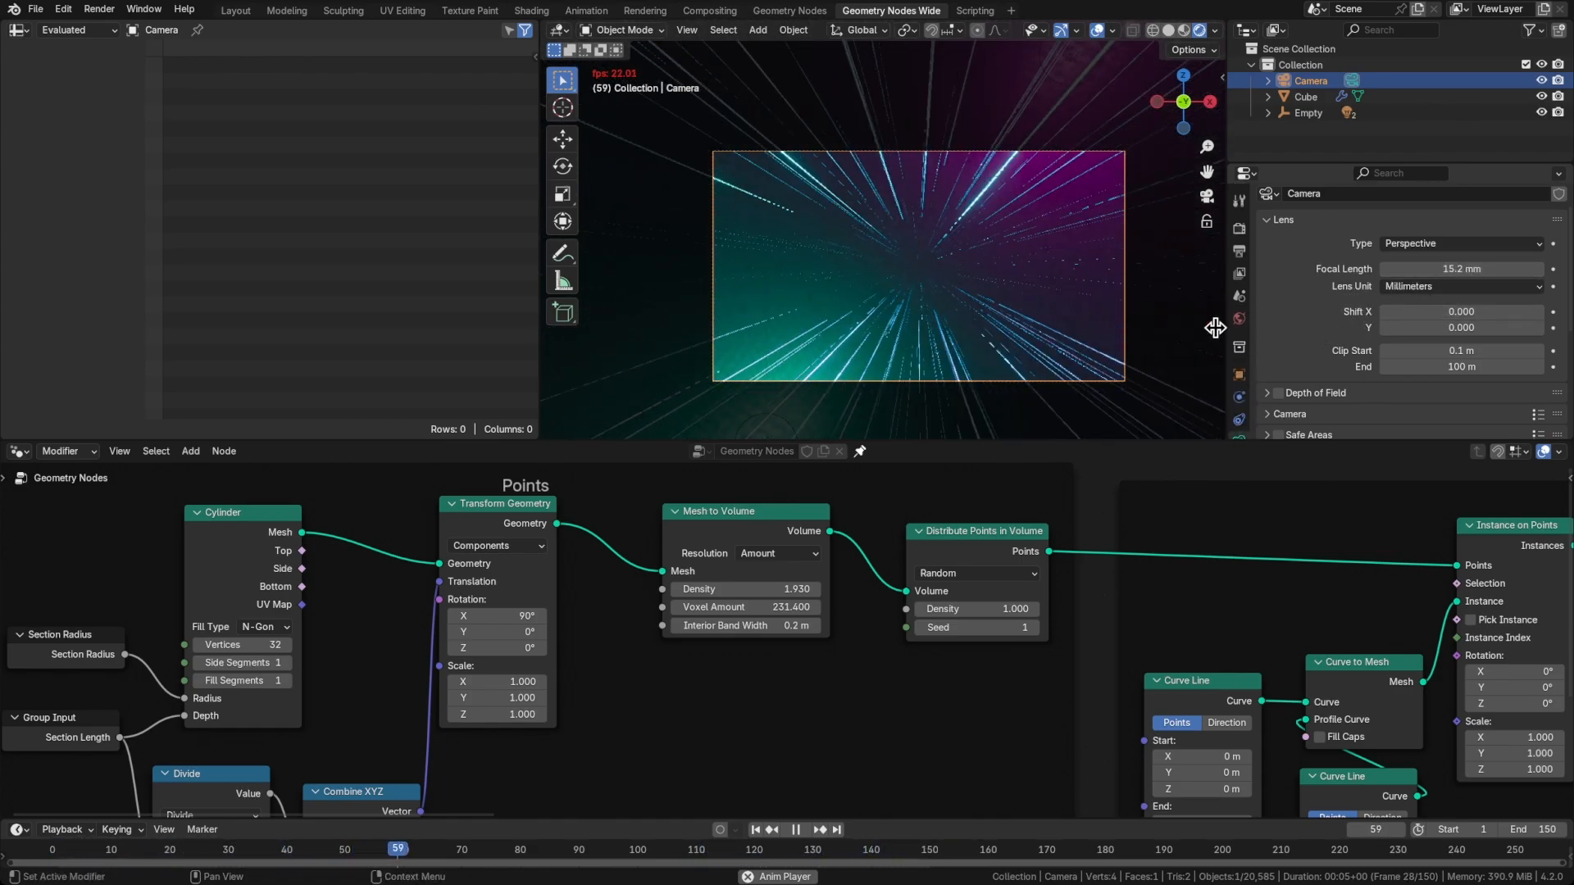
key(space)
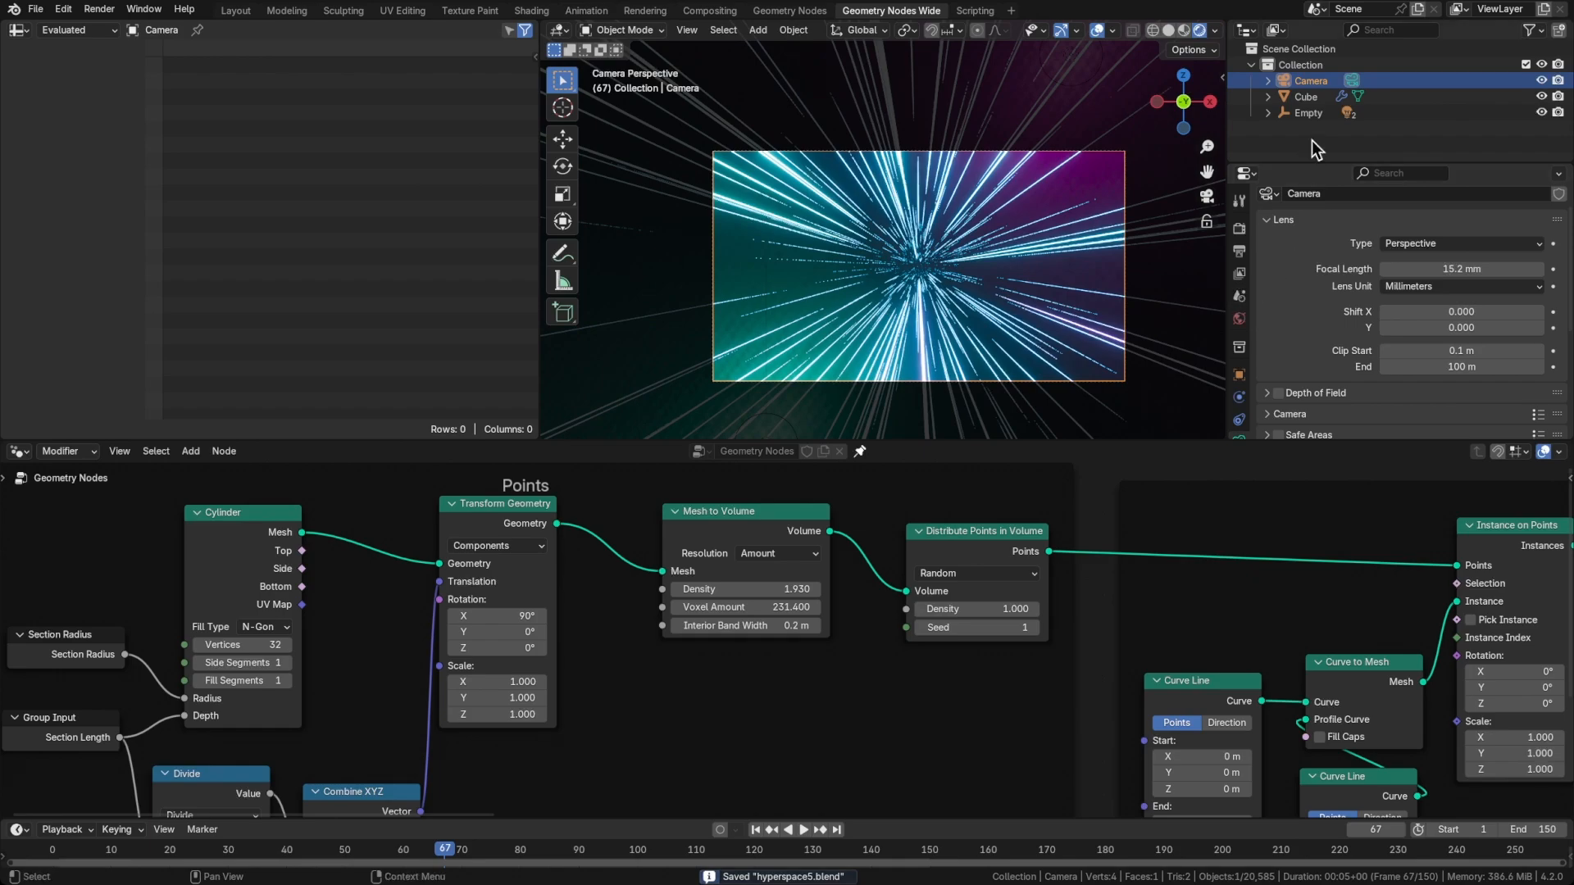
Set the Cube's Section Length to 100 m, save the file, and preview the animation with the cube deselected
click(1306, 97)
click(1239, 398)
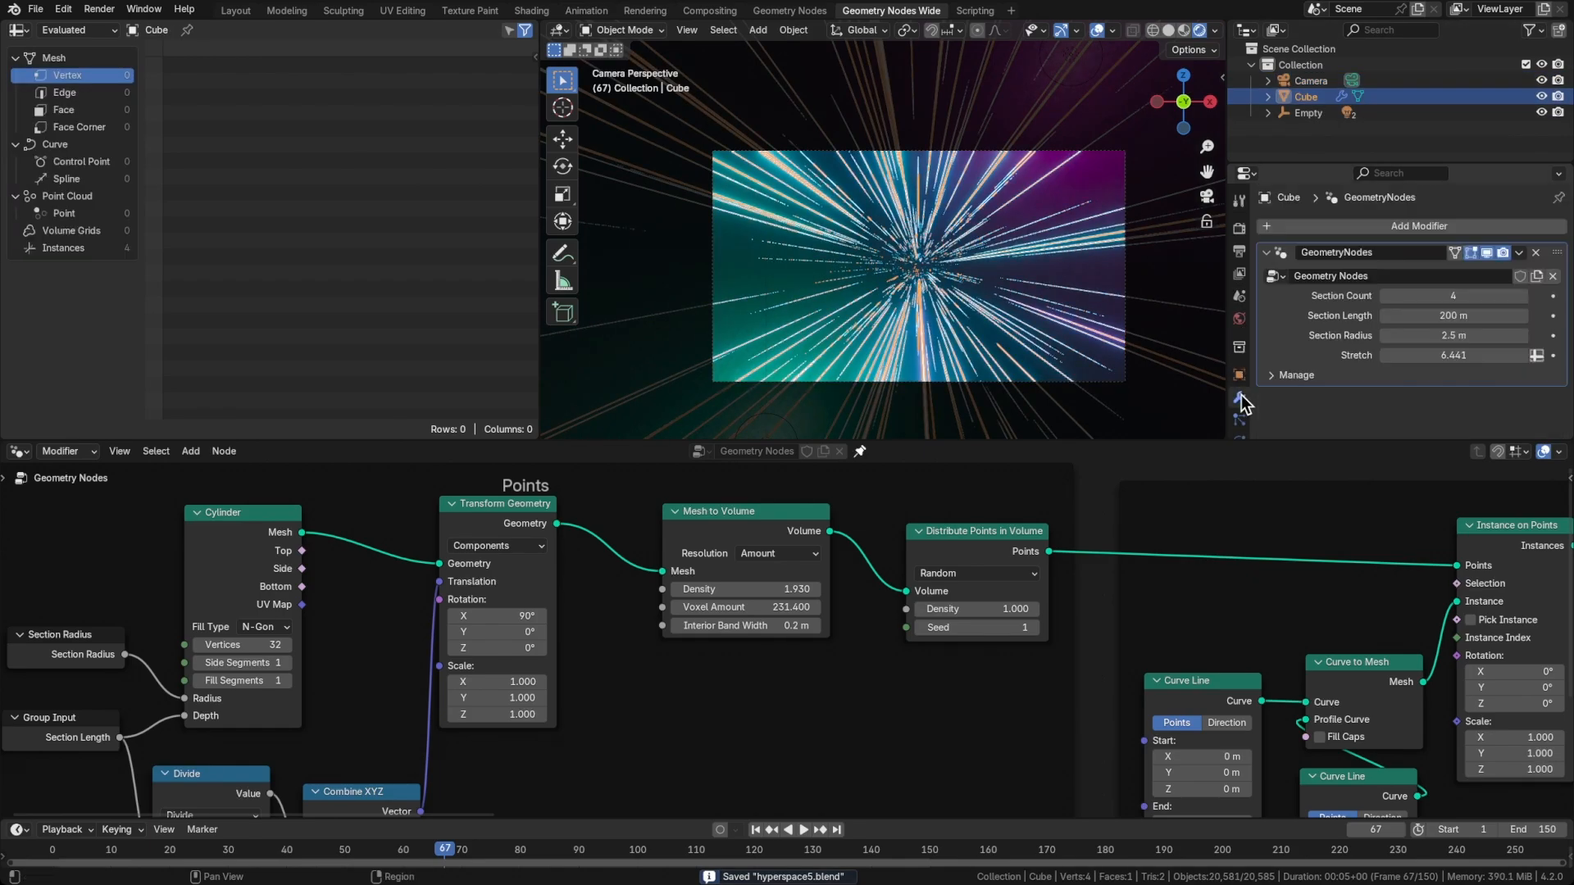
click(1450, 321)
text(100)
key(Return)
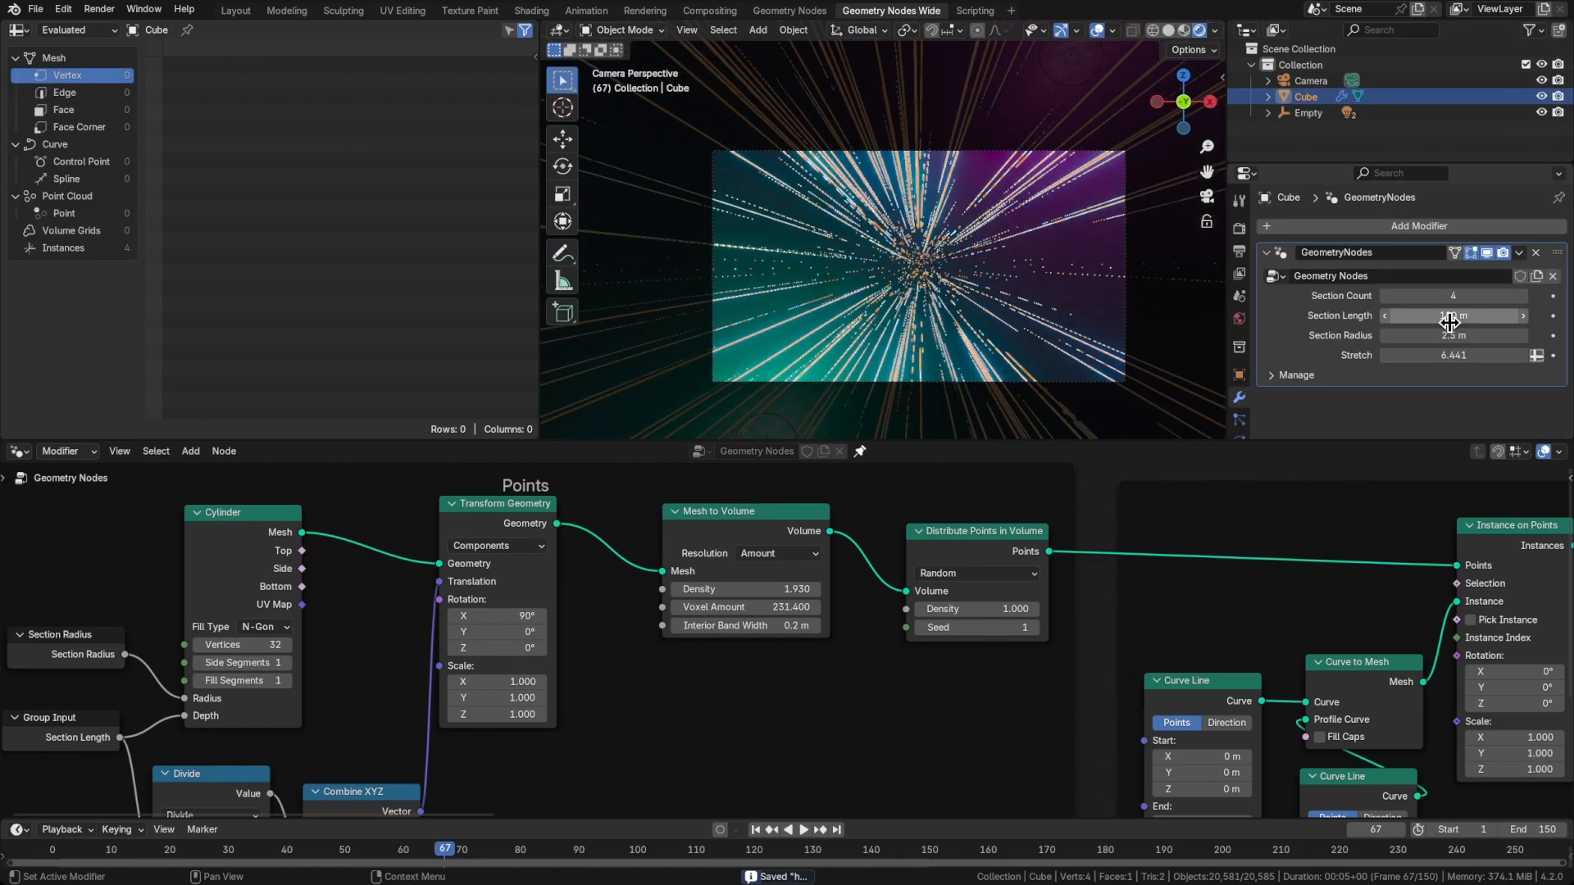
key(ctrl+s)
key(space)
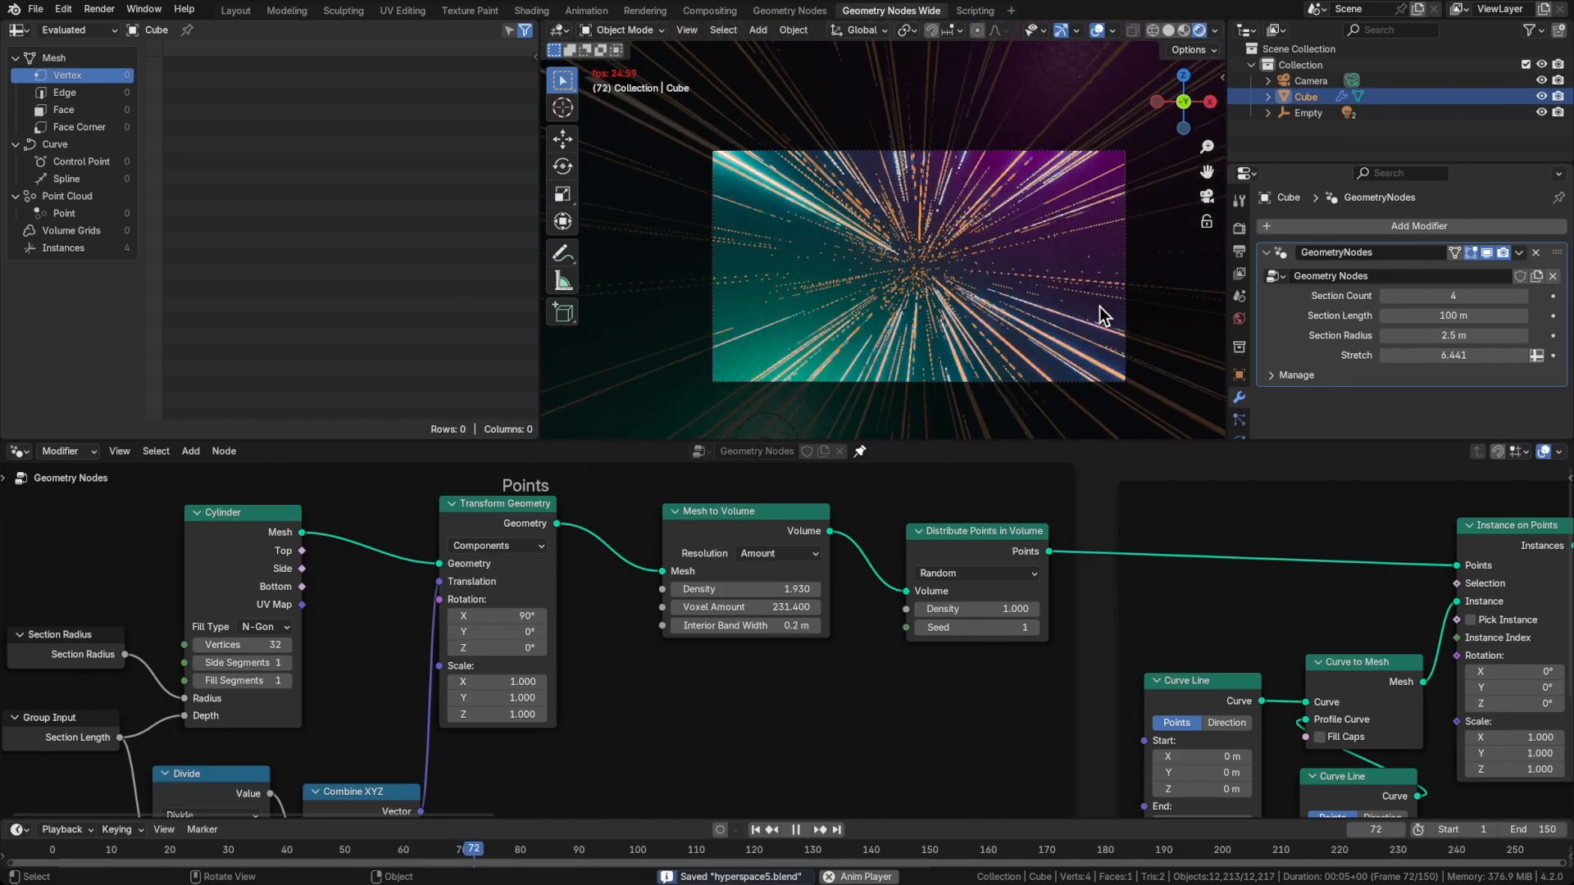
click(1168, 307)
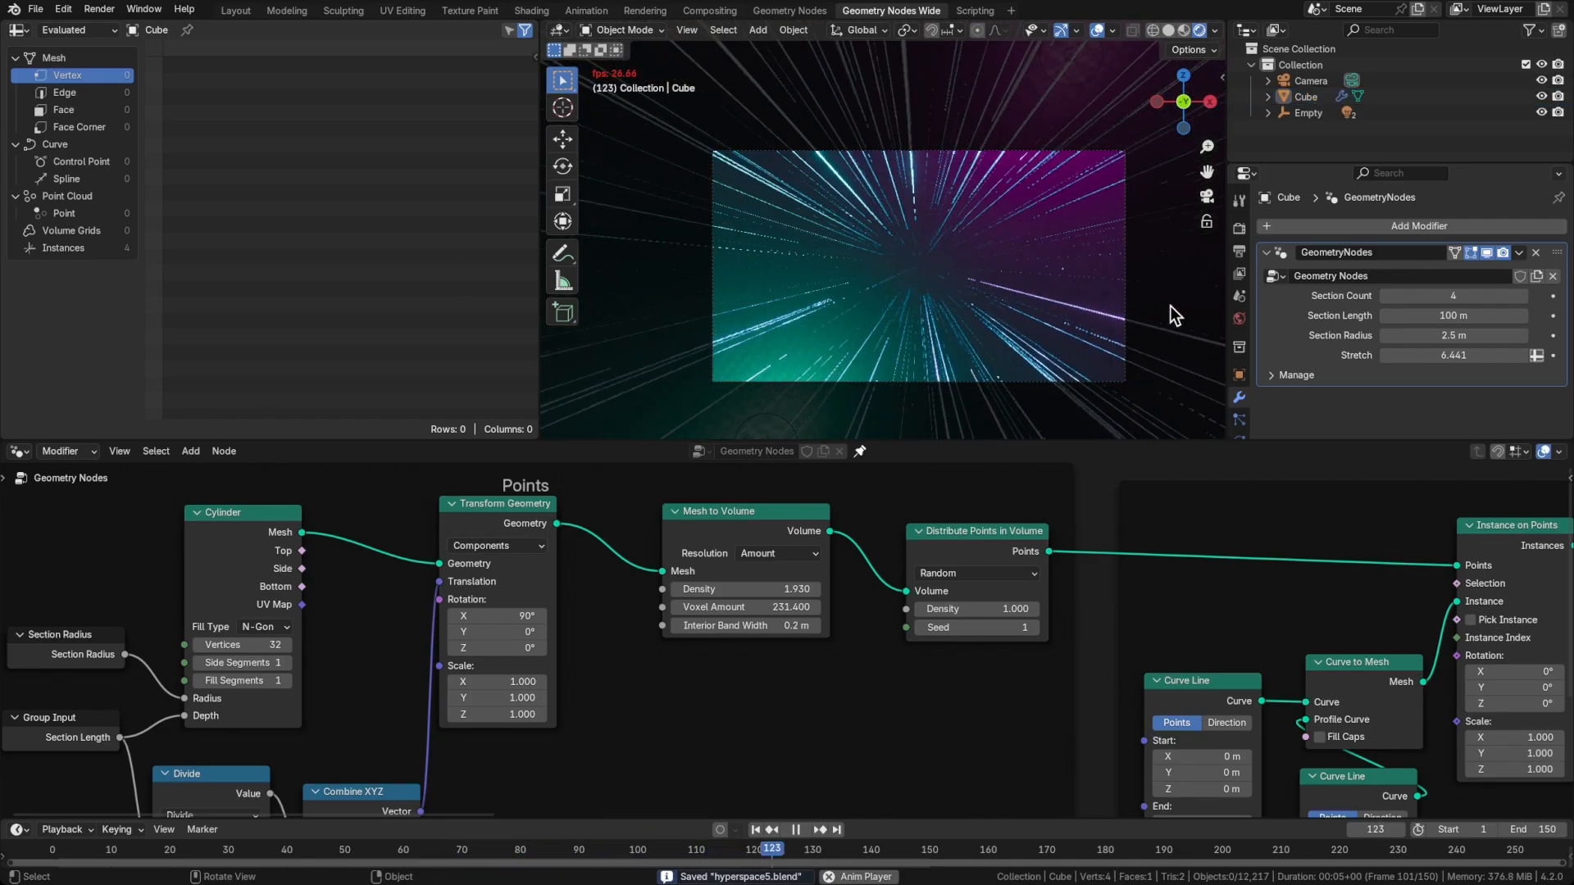
key(space)
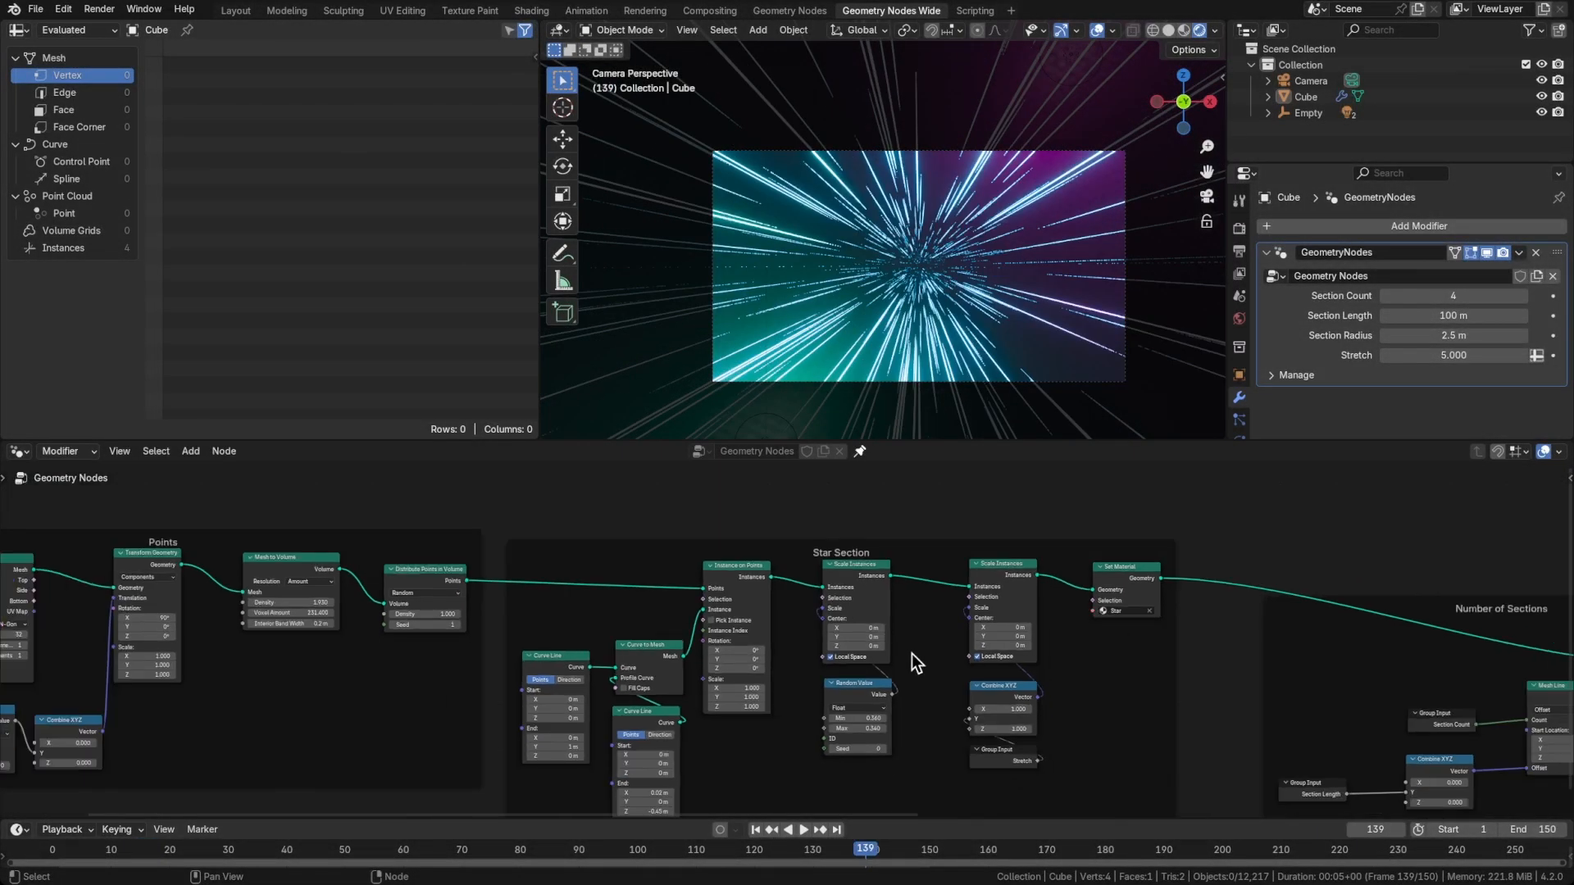
Feed the Rotation of the Section Offset frame's Transform Geometry node from a new Combine XYZ node placed below the frame
scroll(911, 652, right, 10)
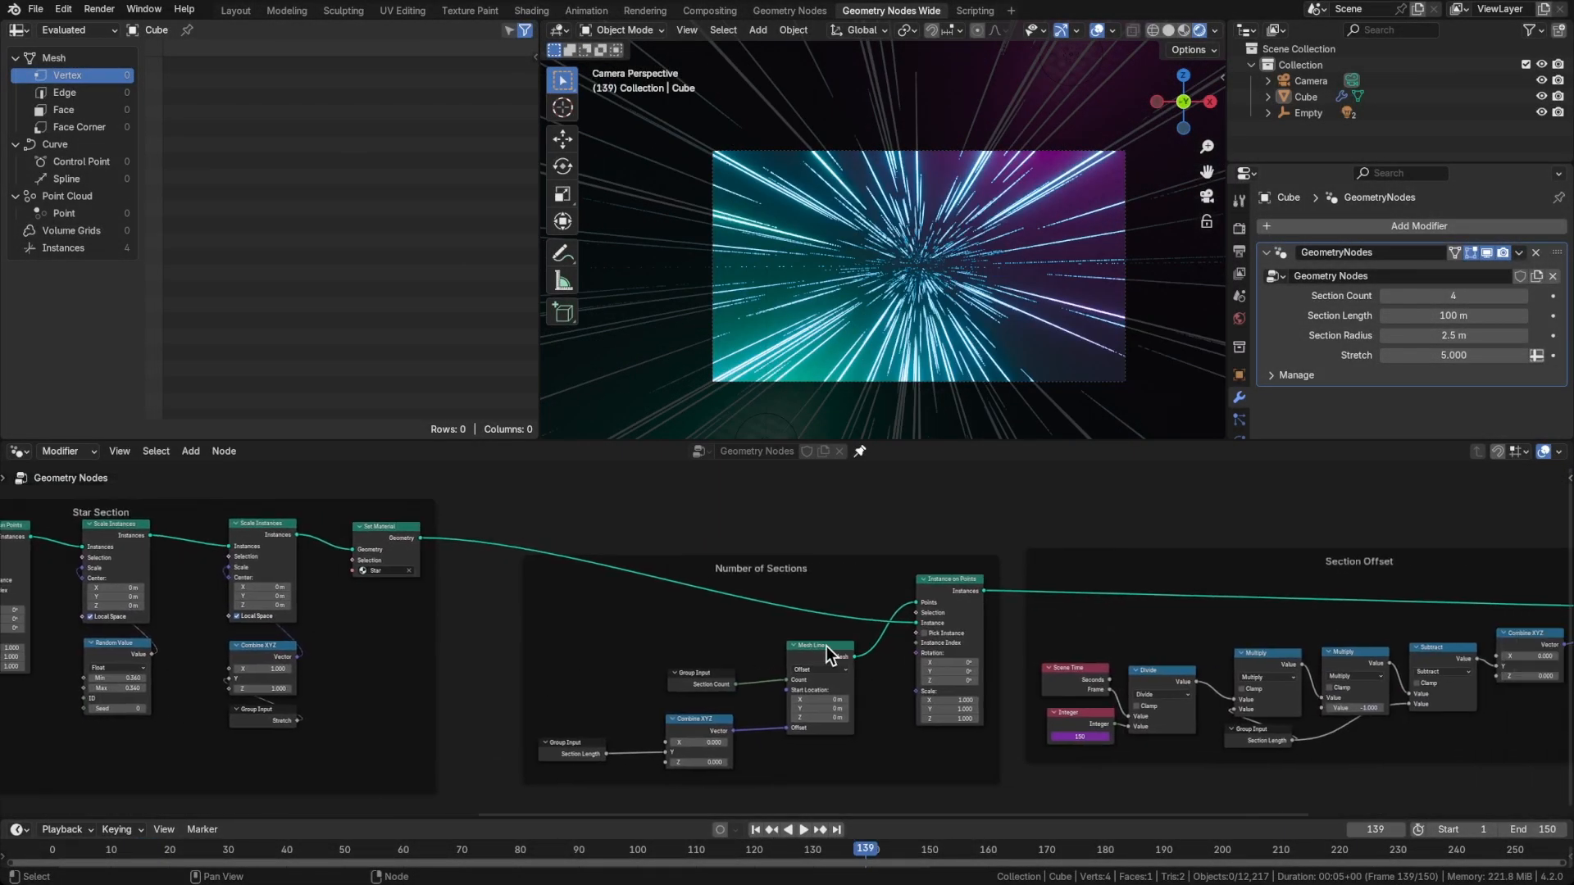
scroll(826, 647, right, 5)
middle_drag(1035, 609, 743, 622)
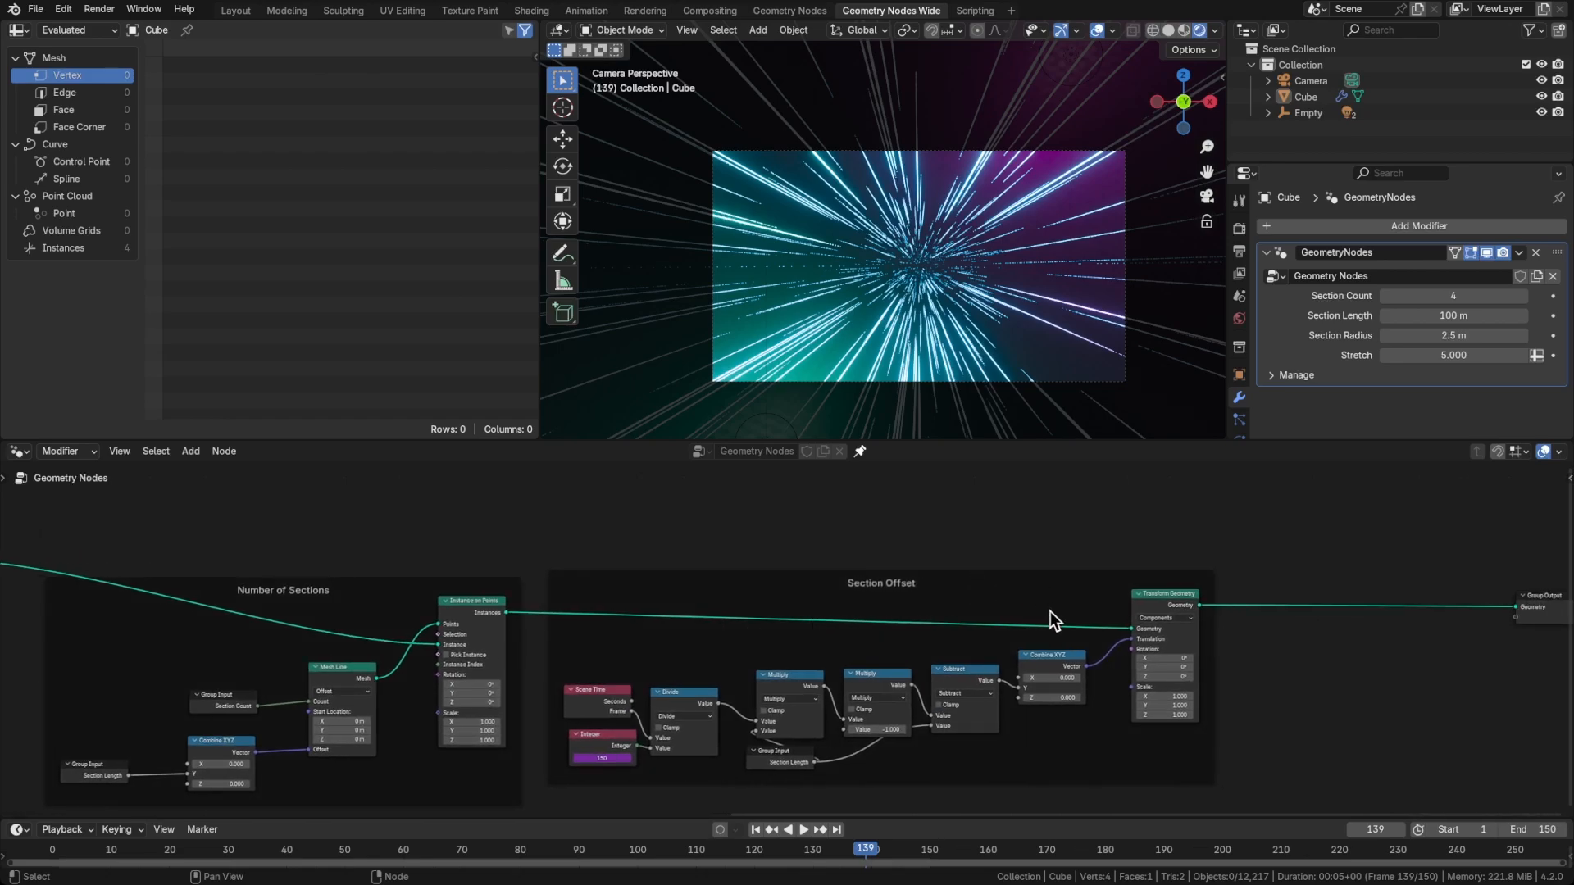
scroll(1050, 611, up, 3)
scroll(1167, 587, up, 1)
middle_drag(1144, 603, 1172, 564)
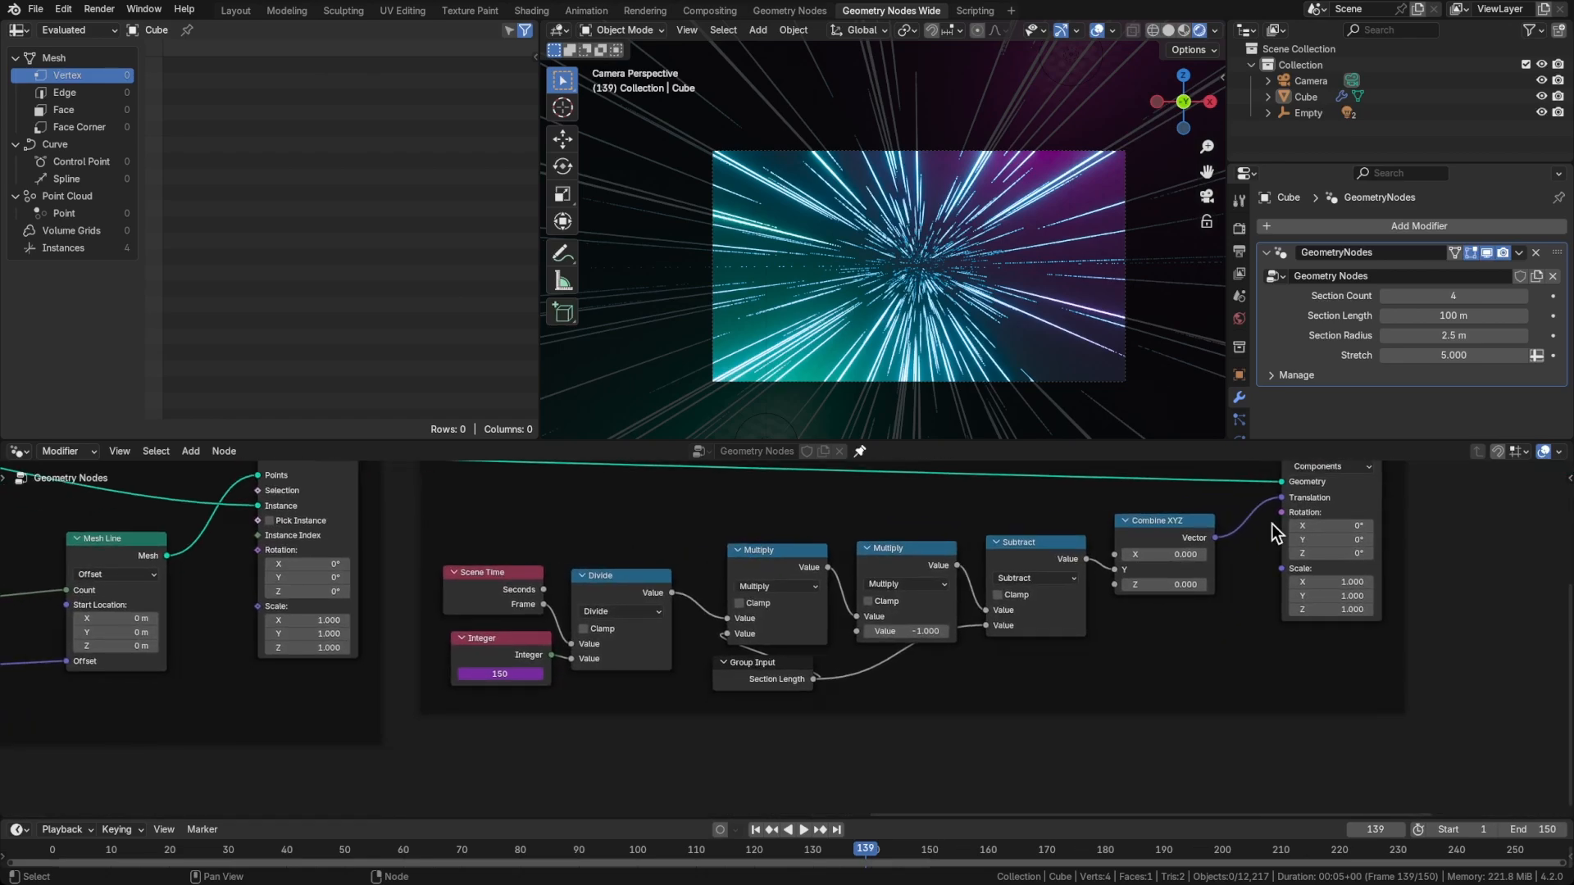
drag(1280, 513, 1141, 757)
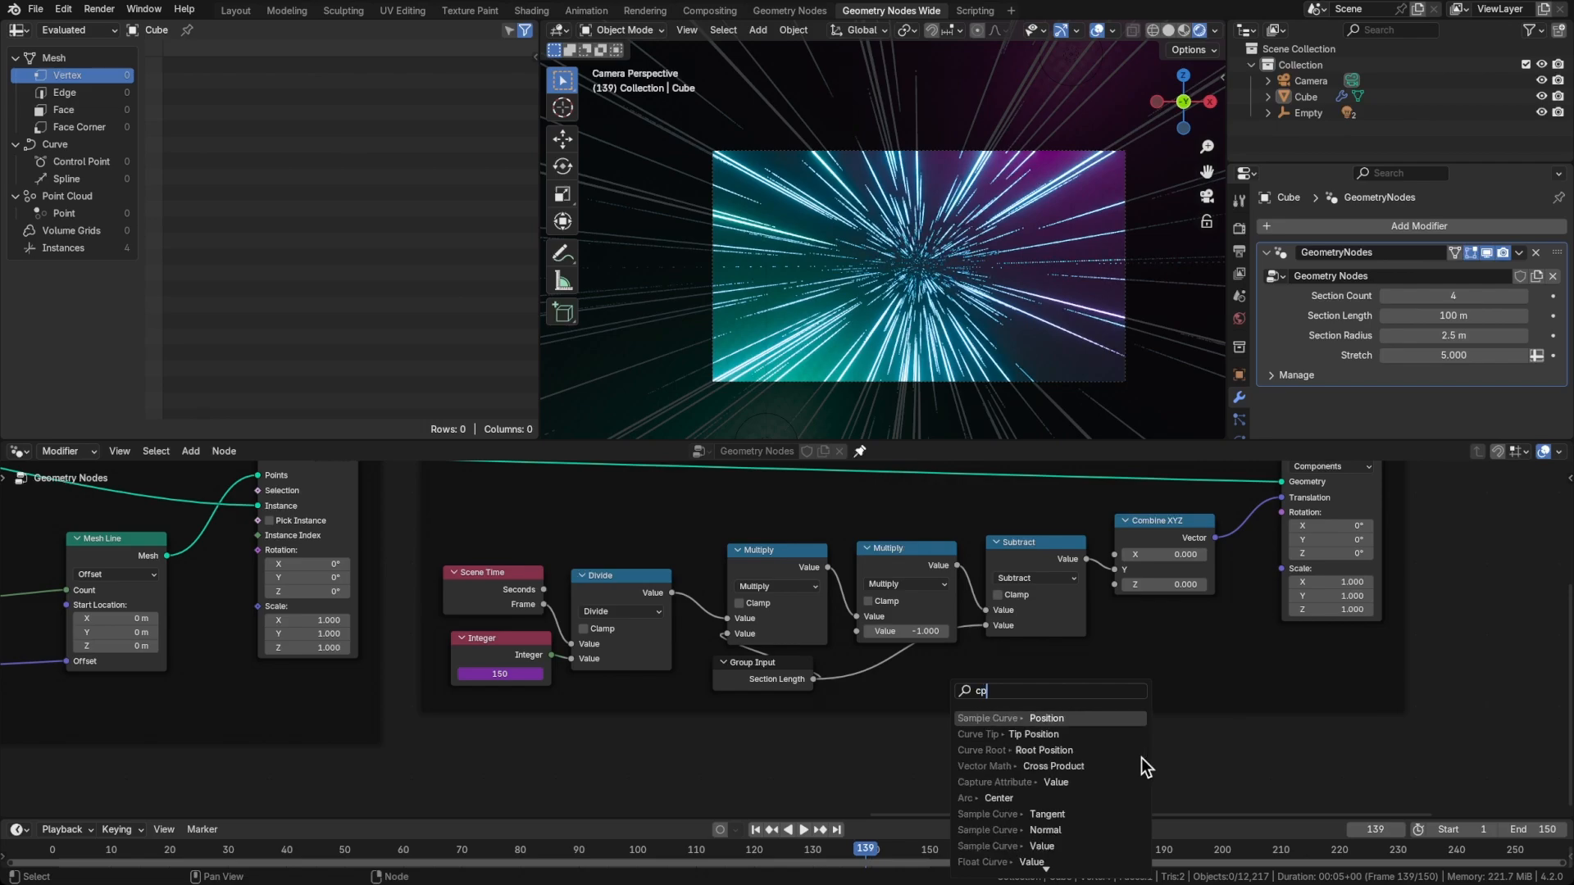
text(combine)
key(Return)
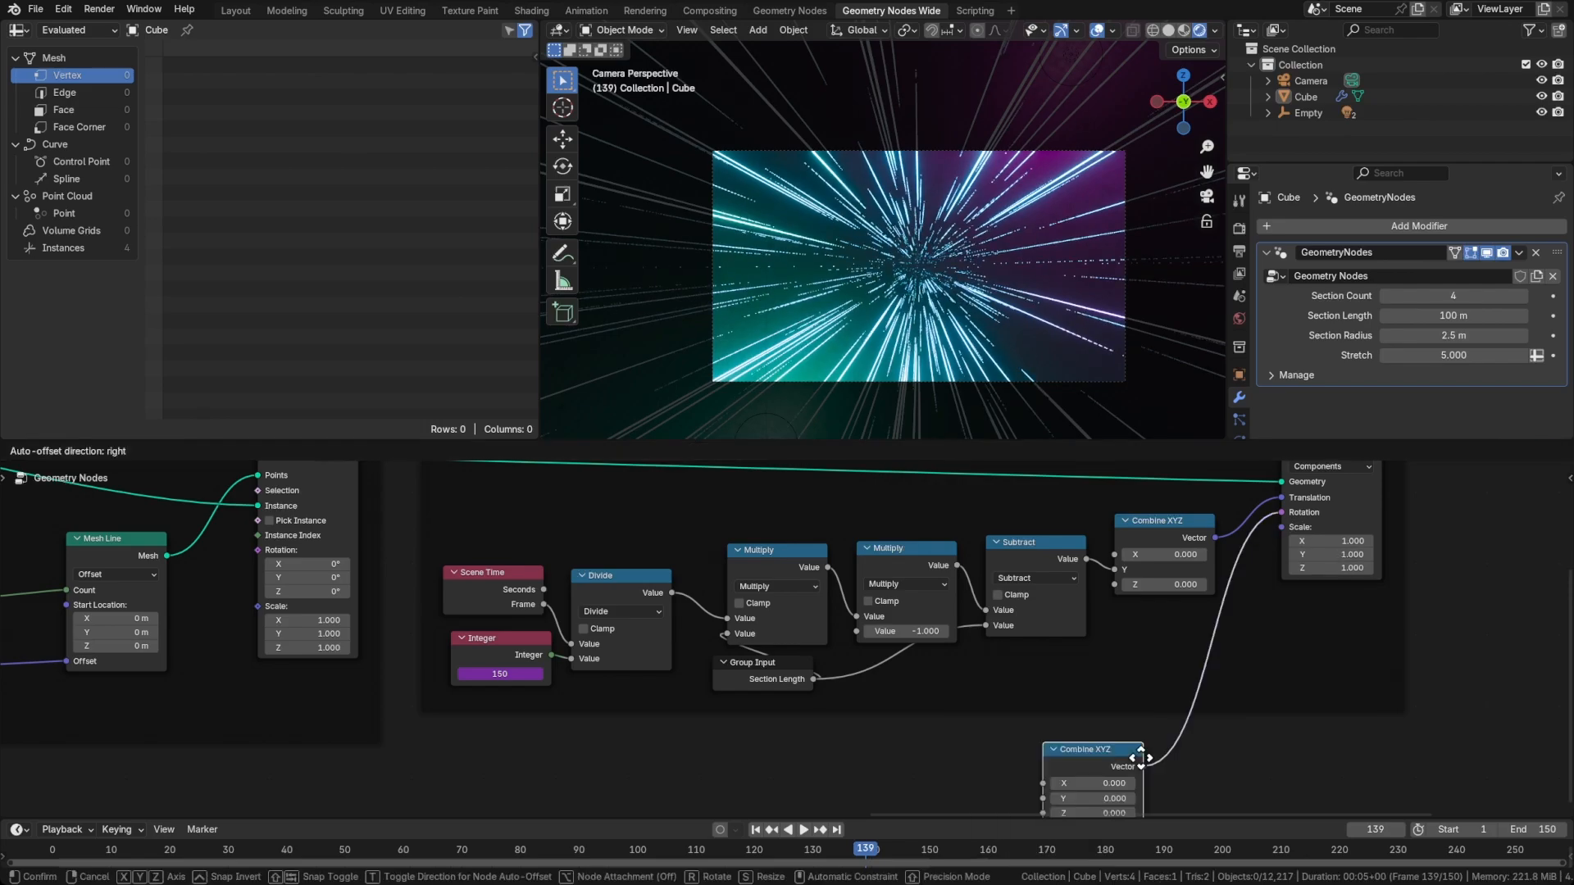
click(1139, 738)
middle_drag(1141, 736, 1190, 703)
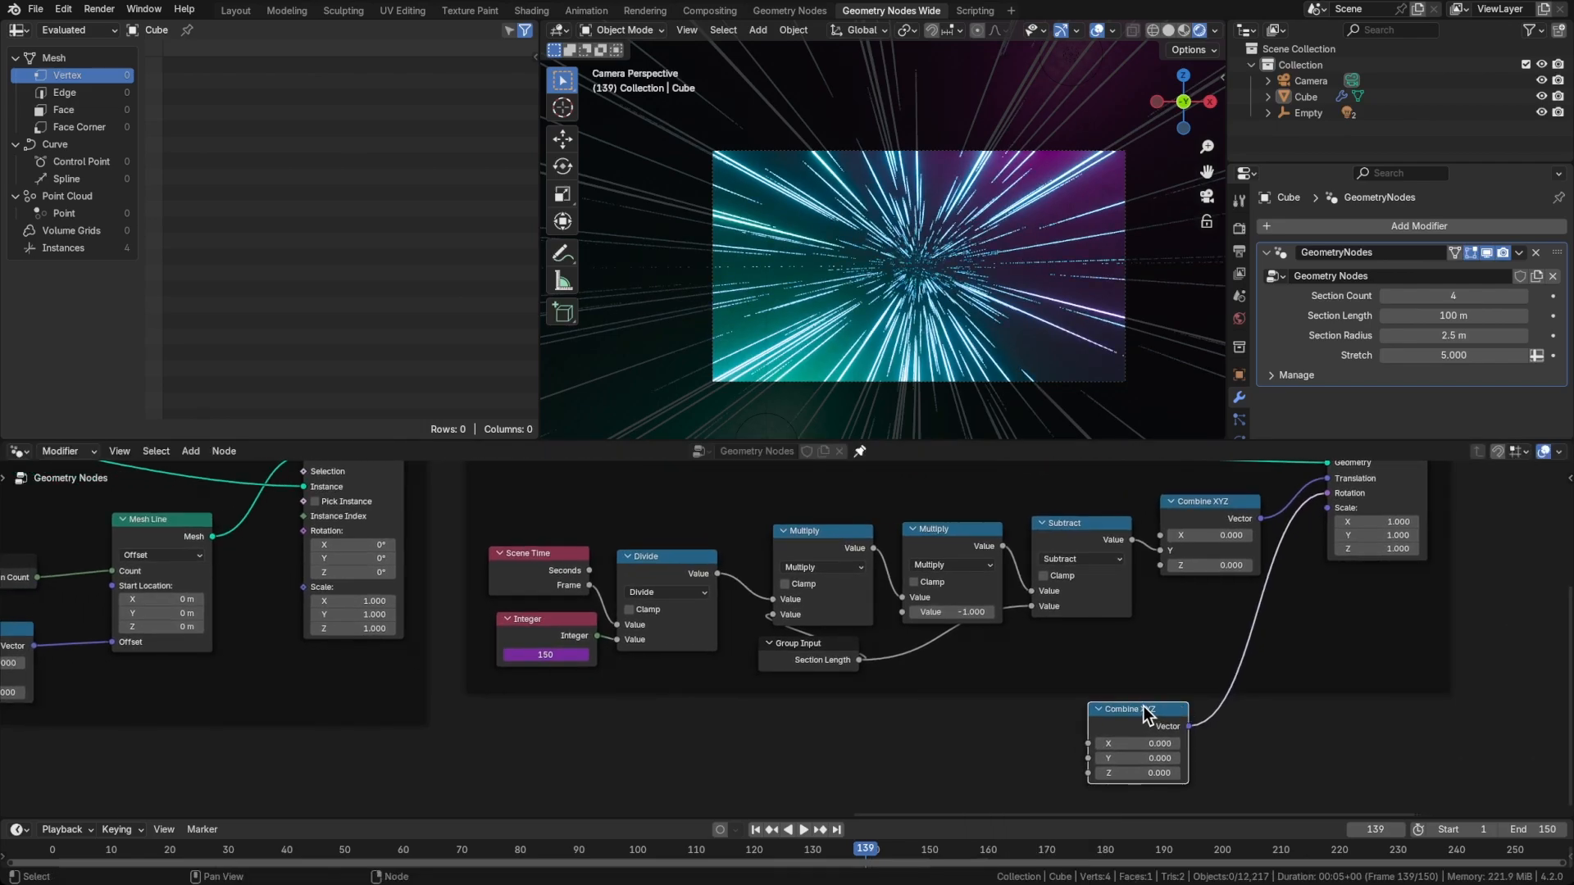
drag(1143, 706, 1218, 709)
Connect a new Math node to the Y input of the new Combine XYZ node and set its operation to Multiply
drag(986, 760, 986, 760)
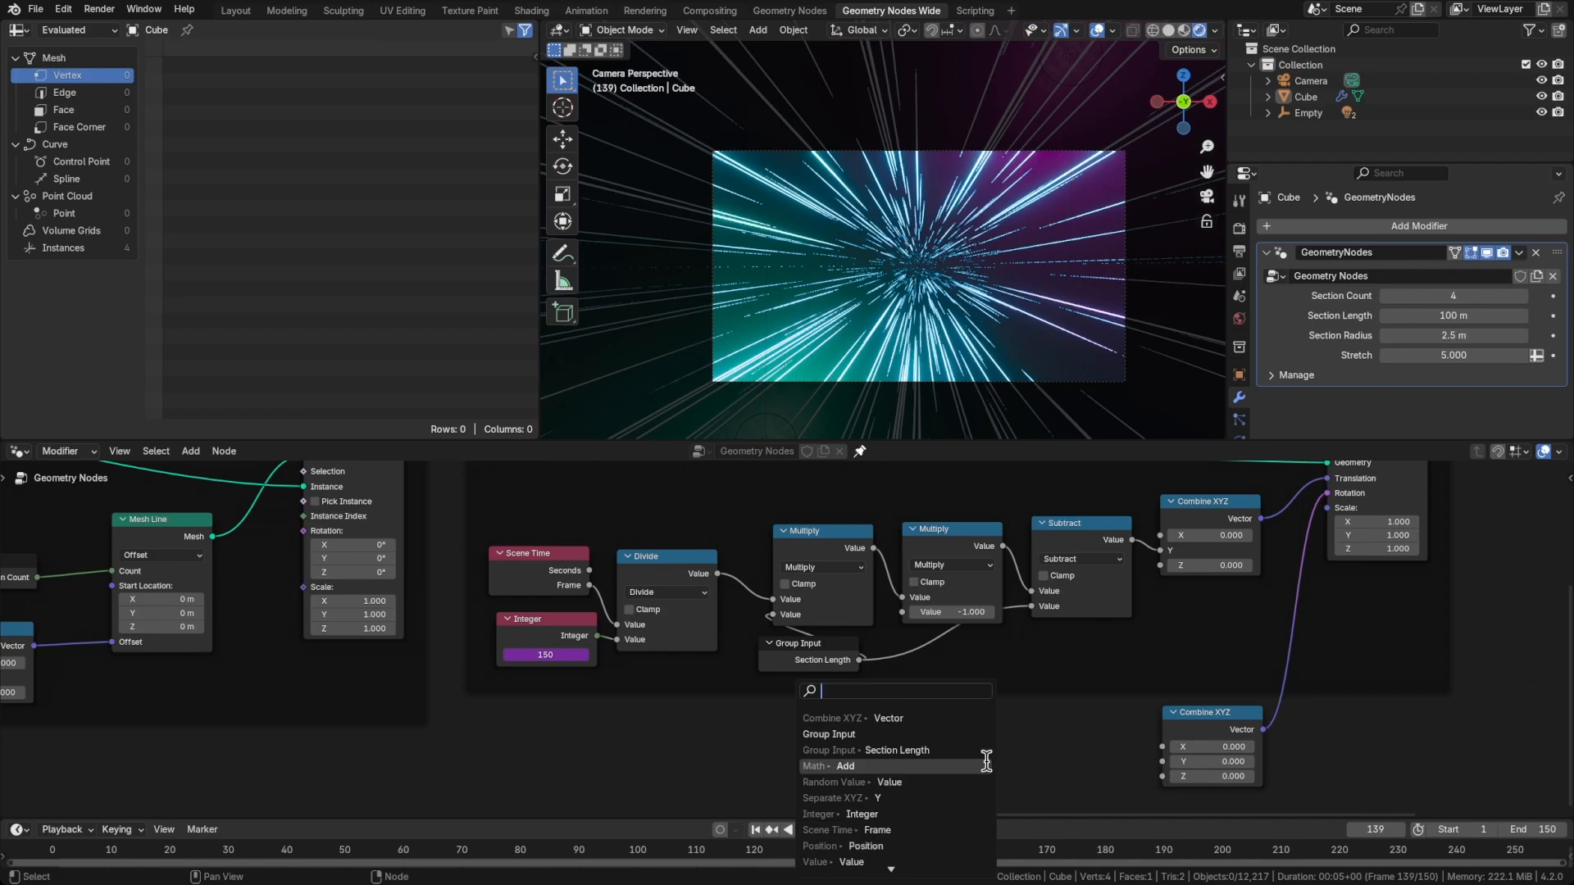
text(add)
key(Return)
click(1118, 721)
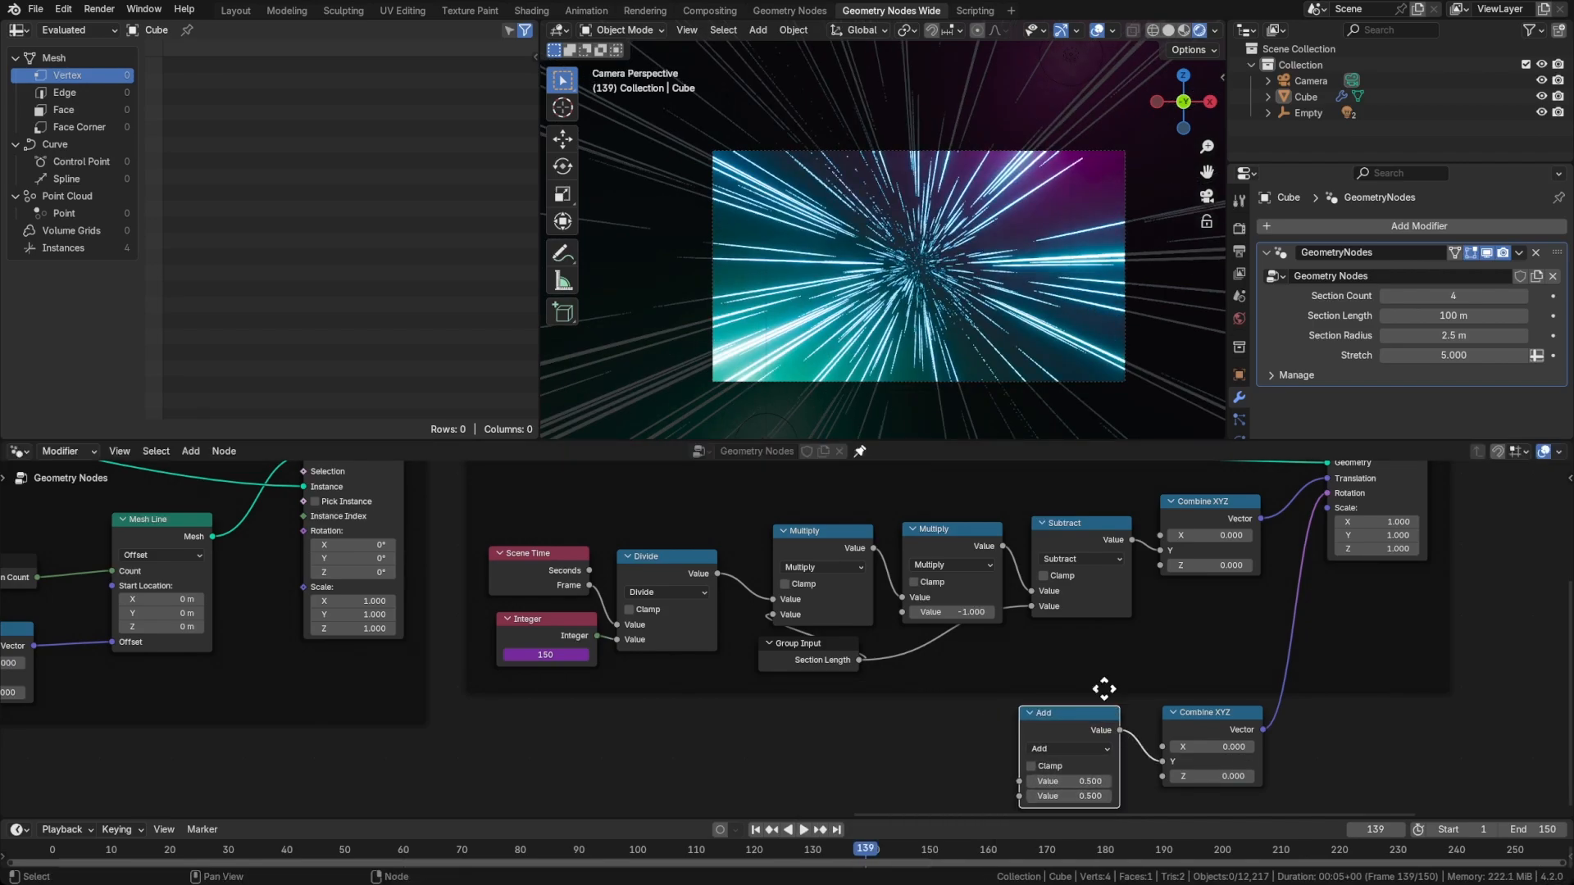
scroll(1092, 726, up, 2)
middle_drag(1091, 725, 1097, 668)
click(1076, 731)
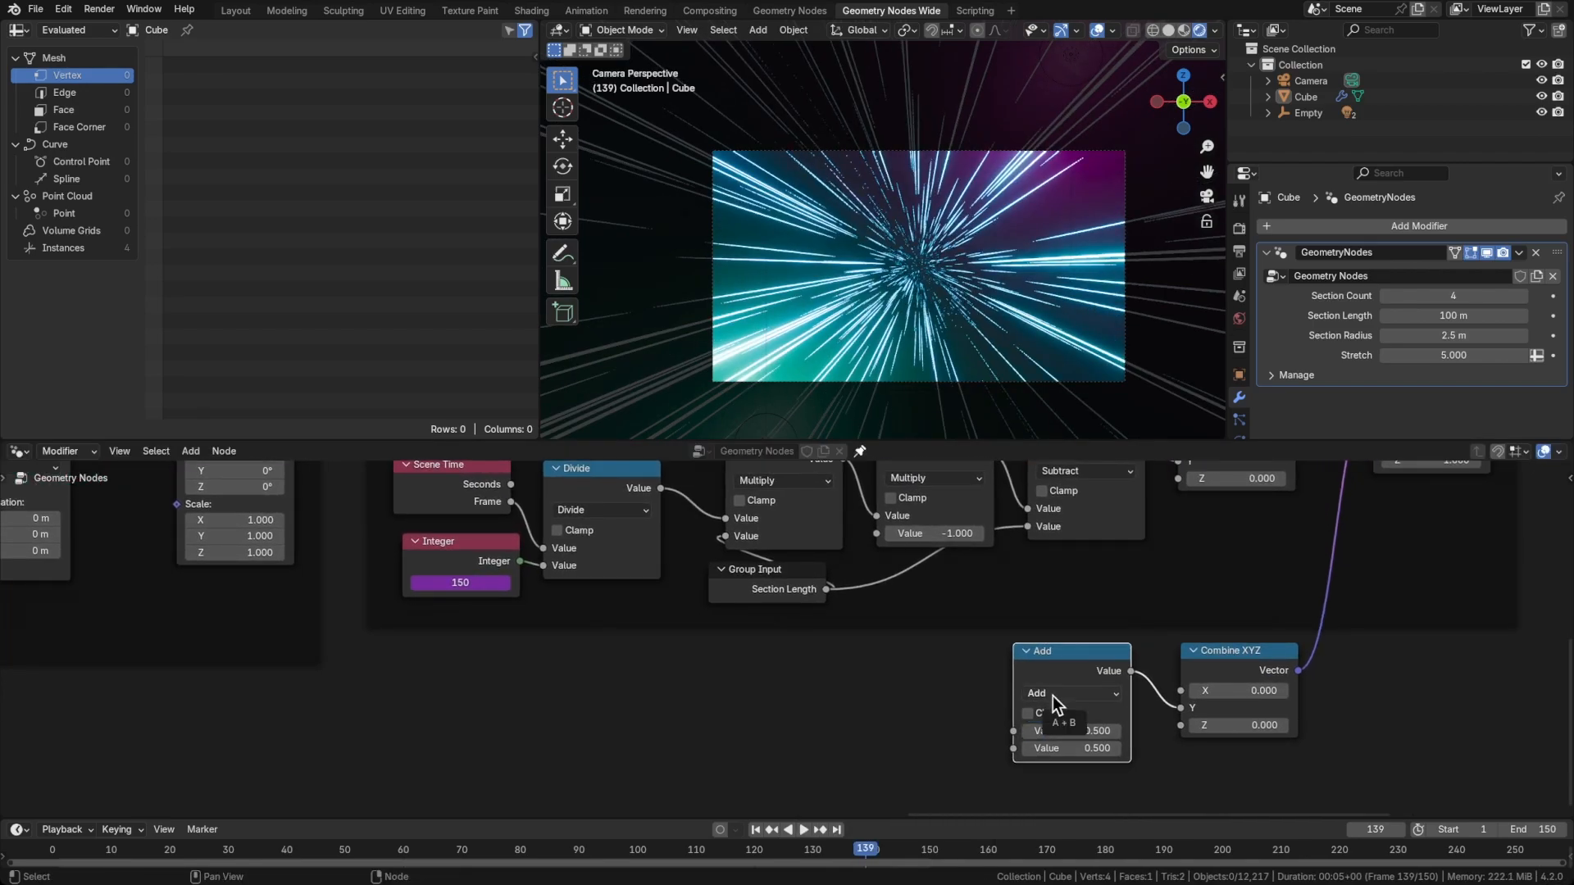
click(1058, 695)
click(526, 527)
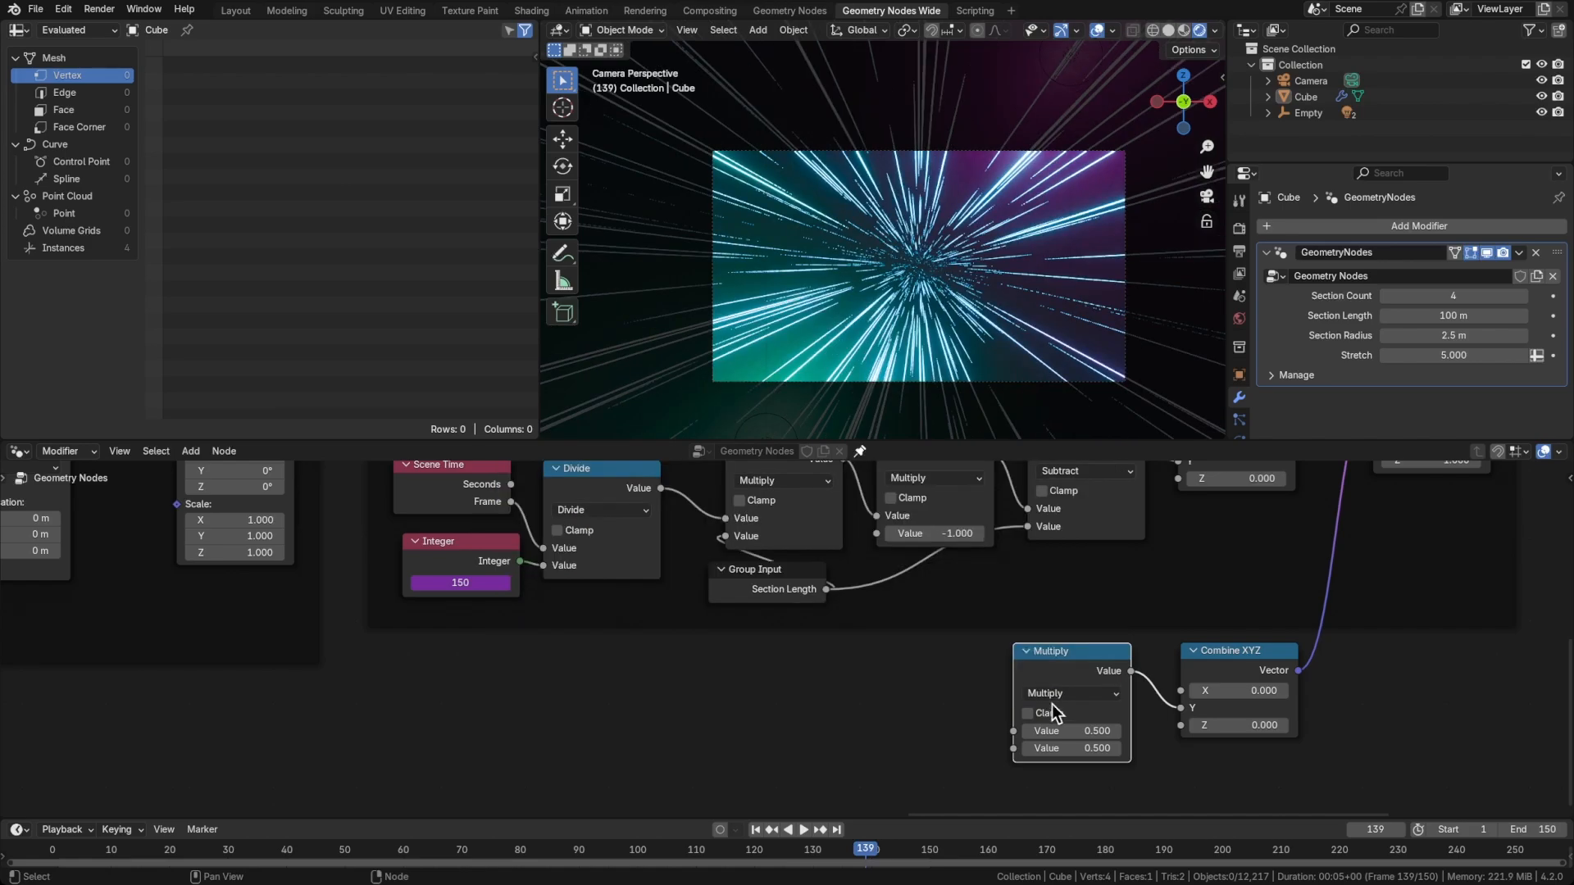
Set the lower Multiply node's first value to tau, feed its second value from the Divide node, and play the animation
text(tau)
key(Return)
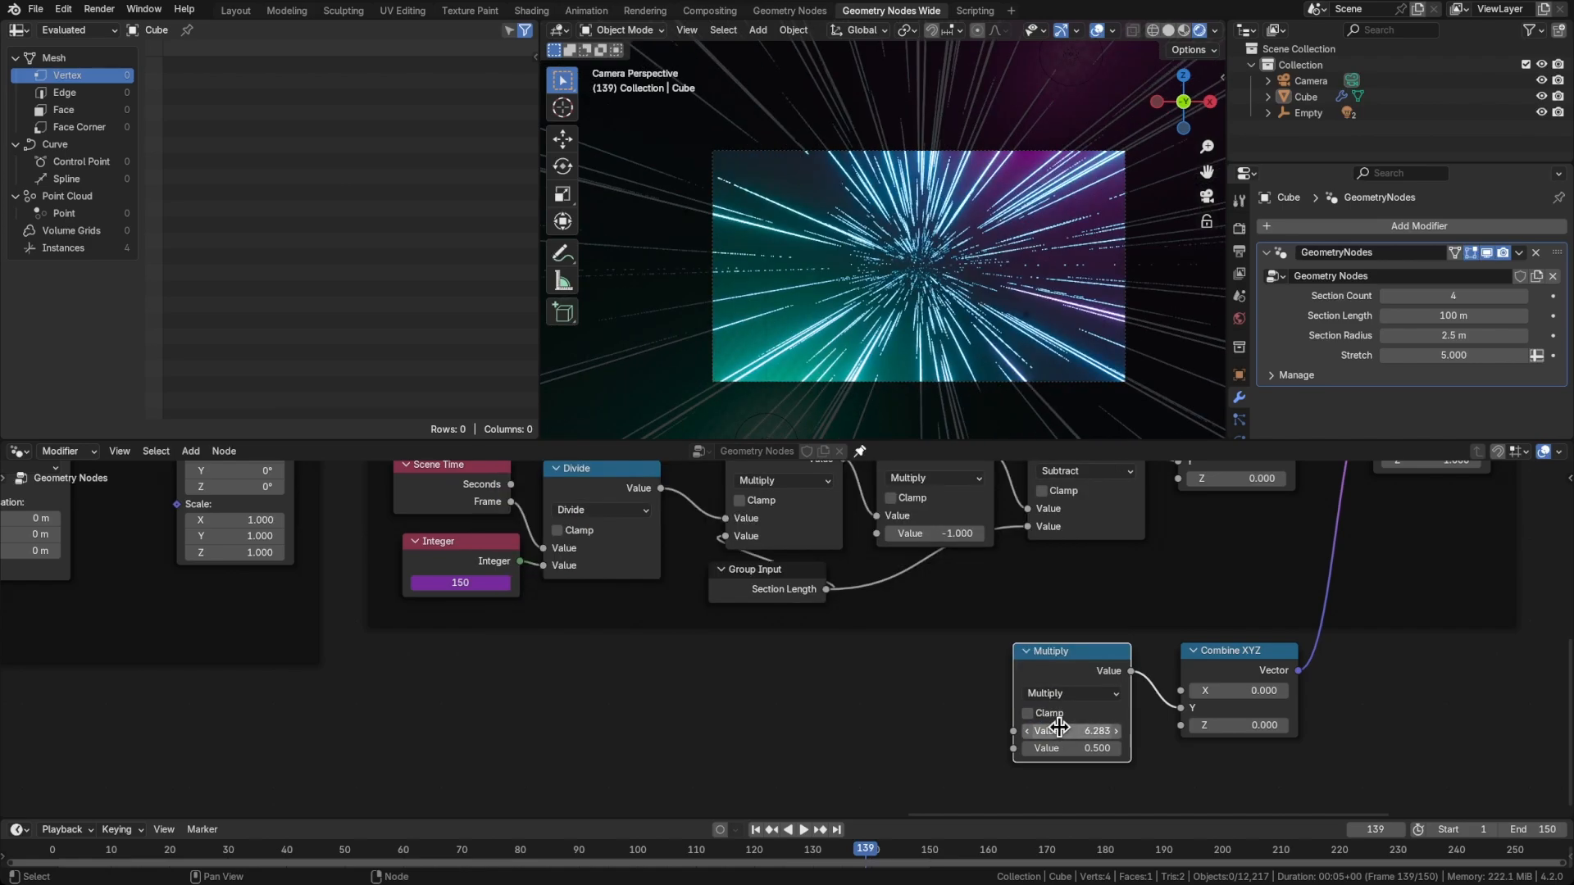
click(906, 668)
middle_drag(906, 668, 908, 688)
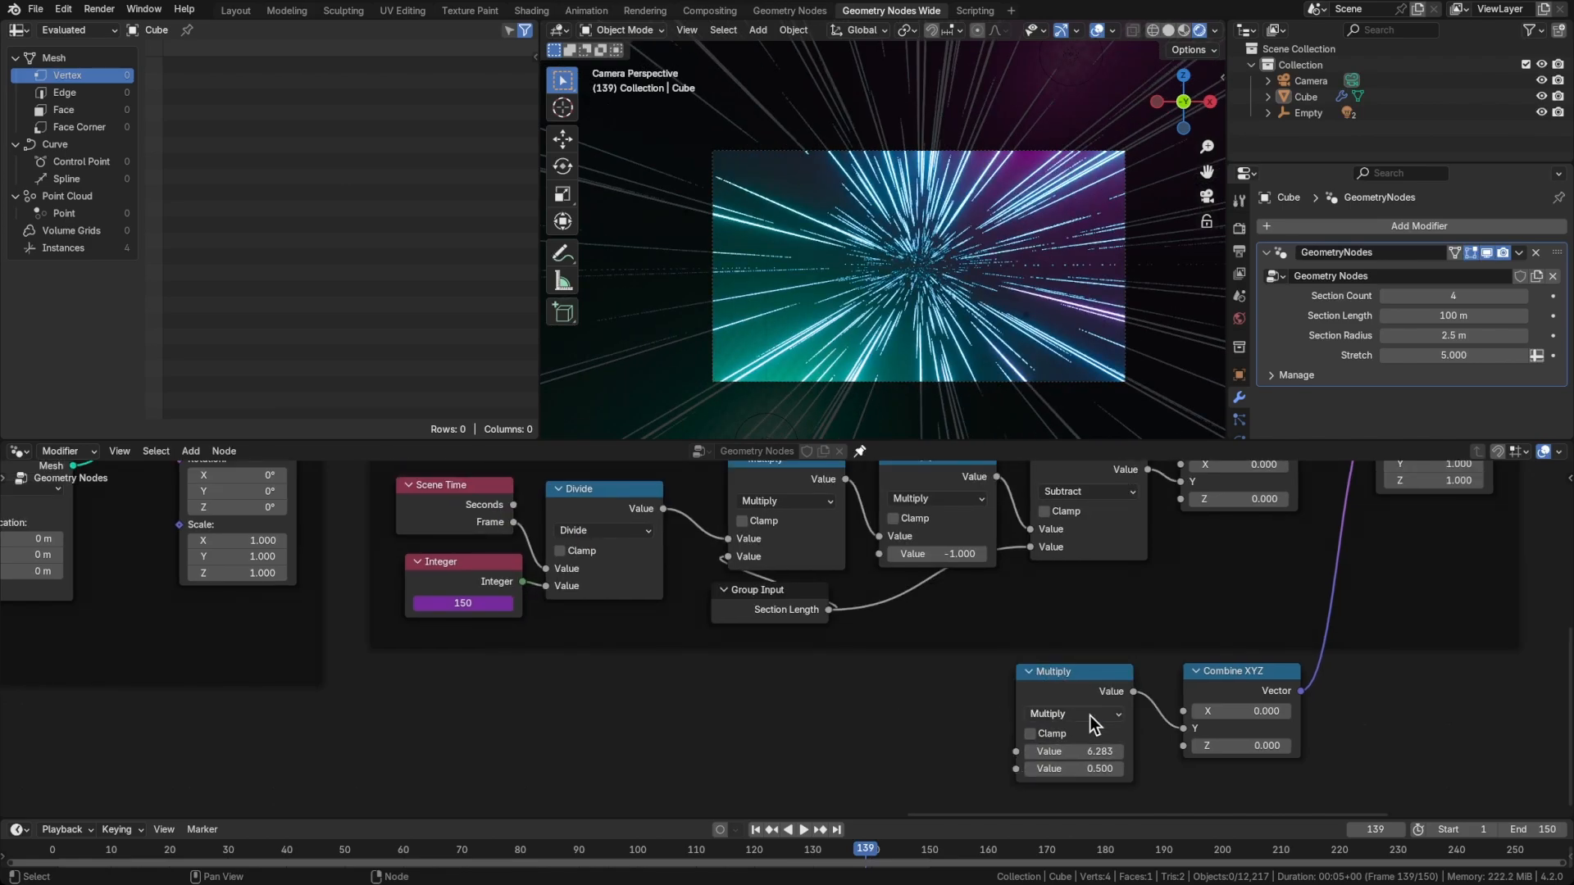
drag(663, 508, 1010, 768)
key(space)
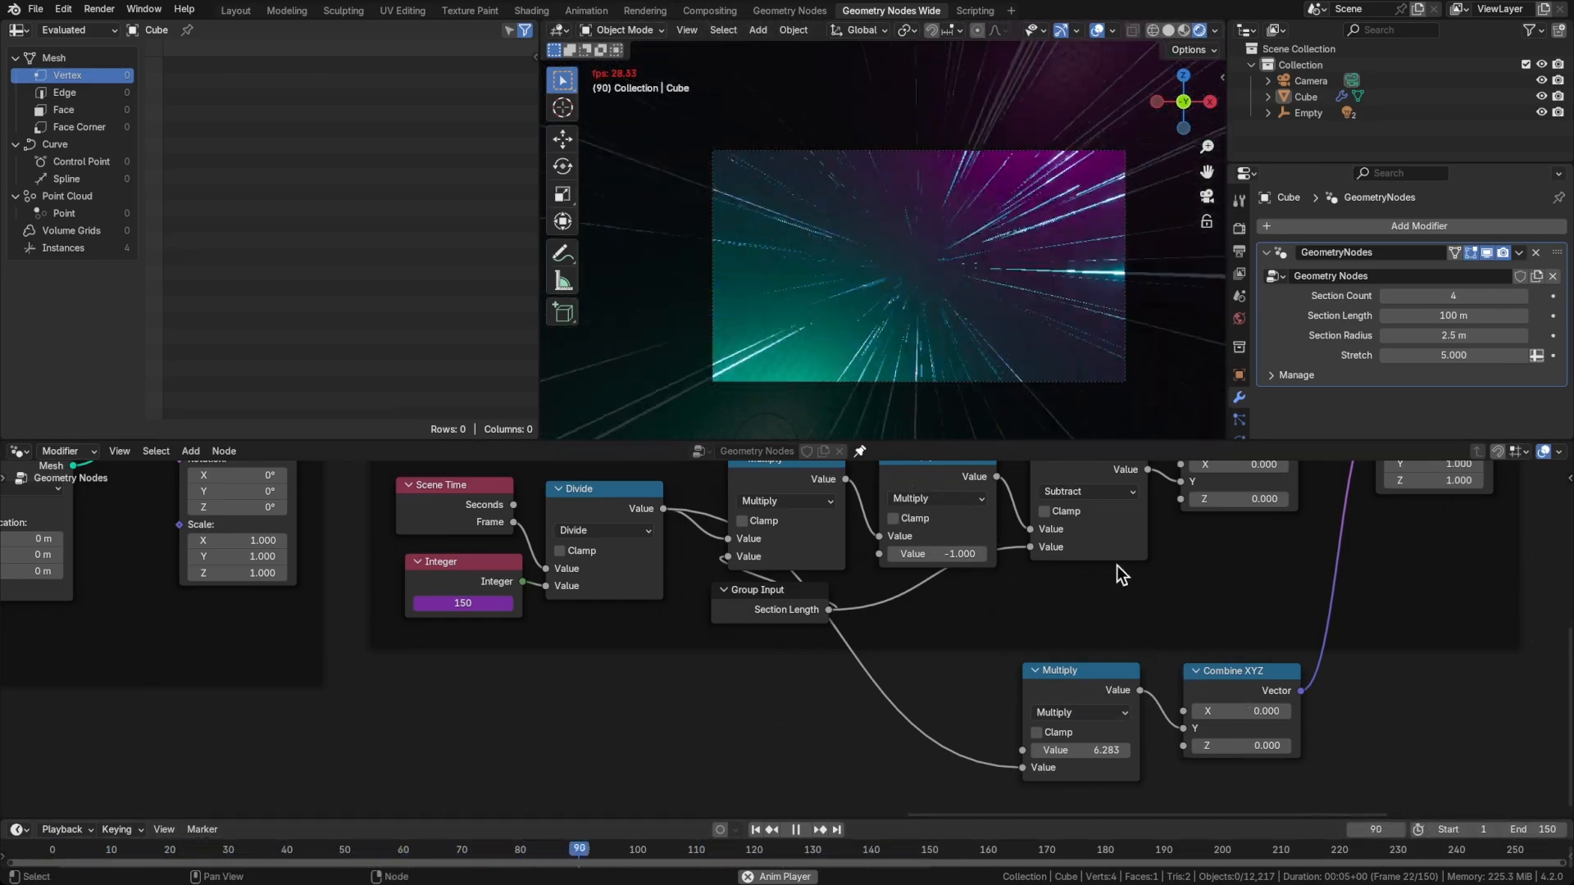
Set the scene's end frame to 200
click(1529, 831)
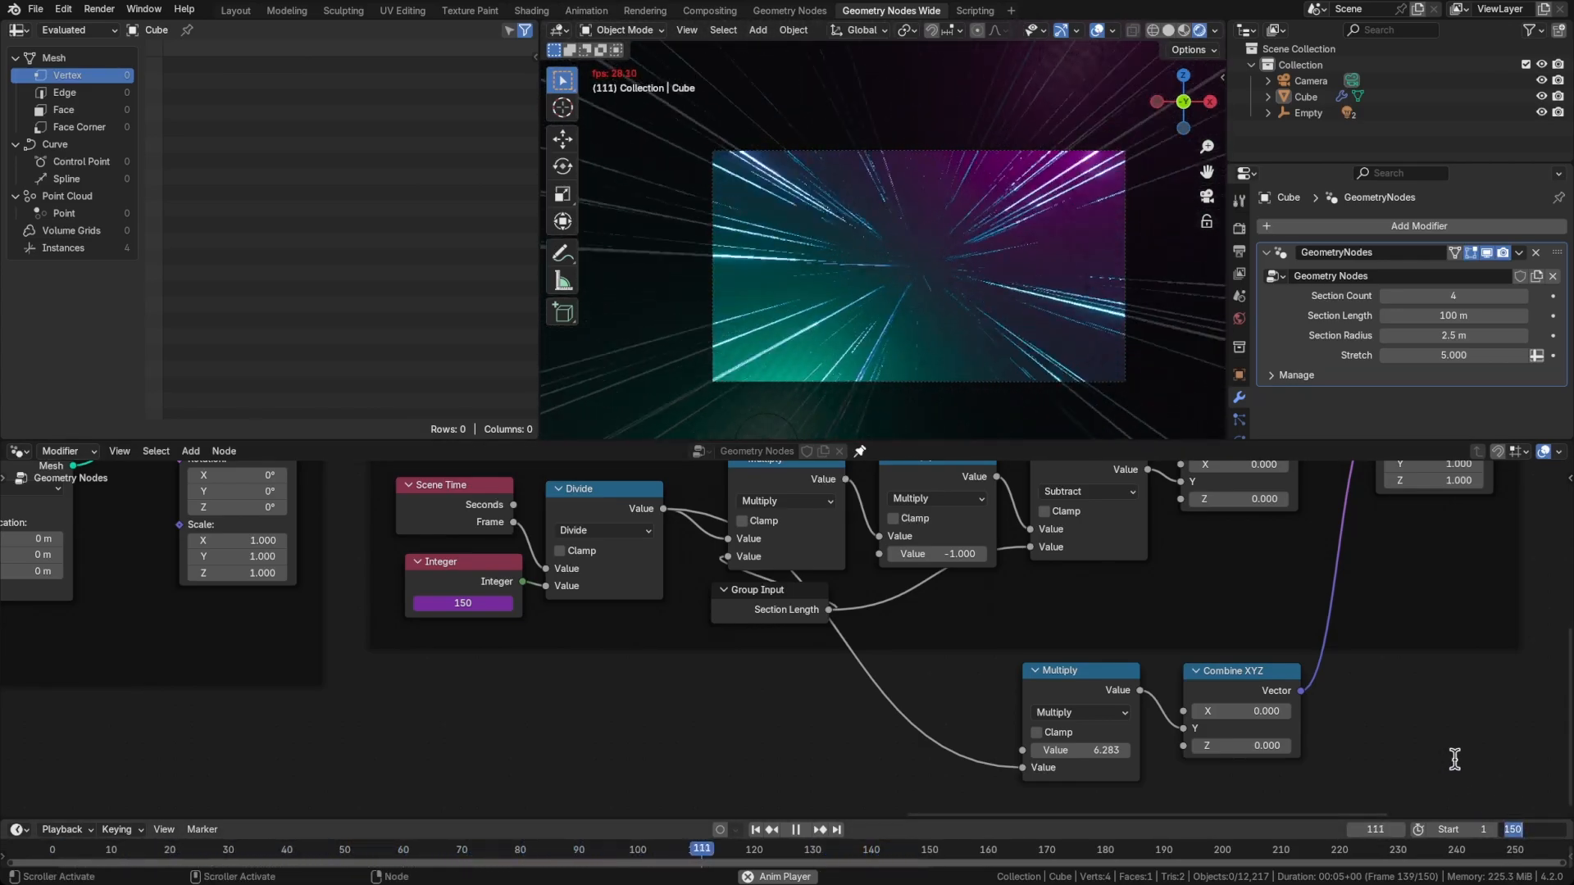
text(200)
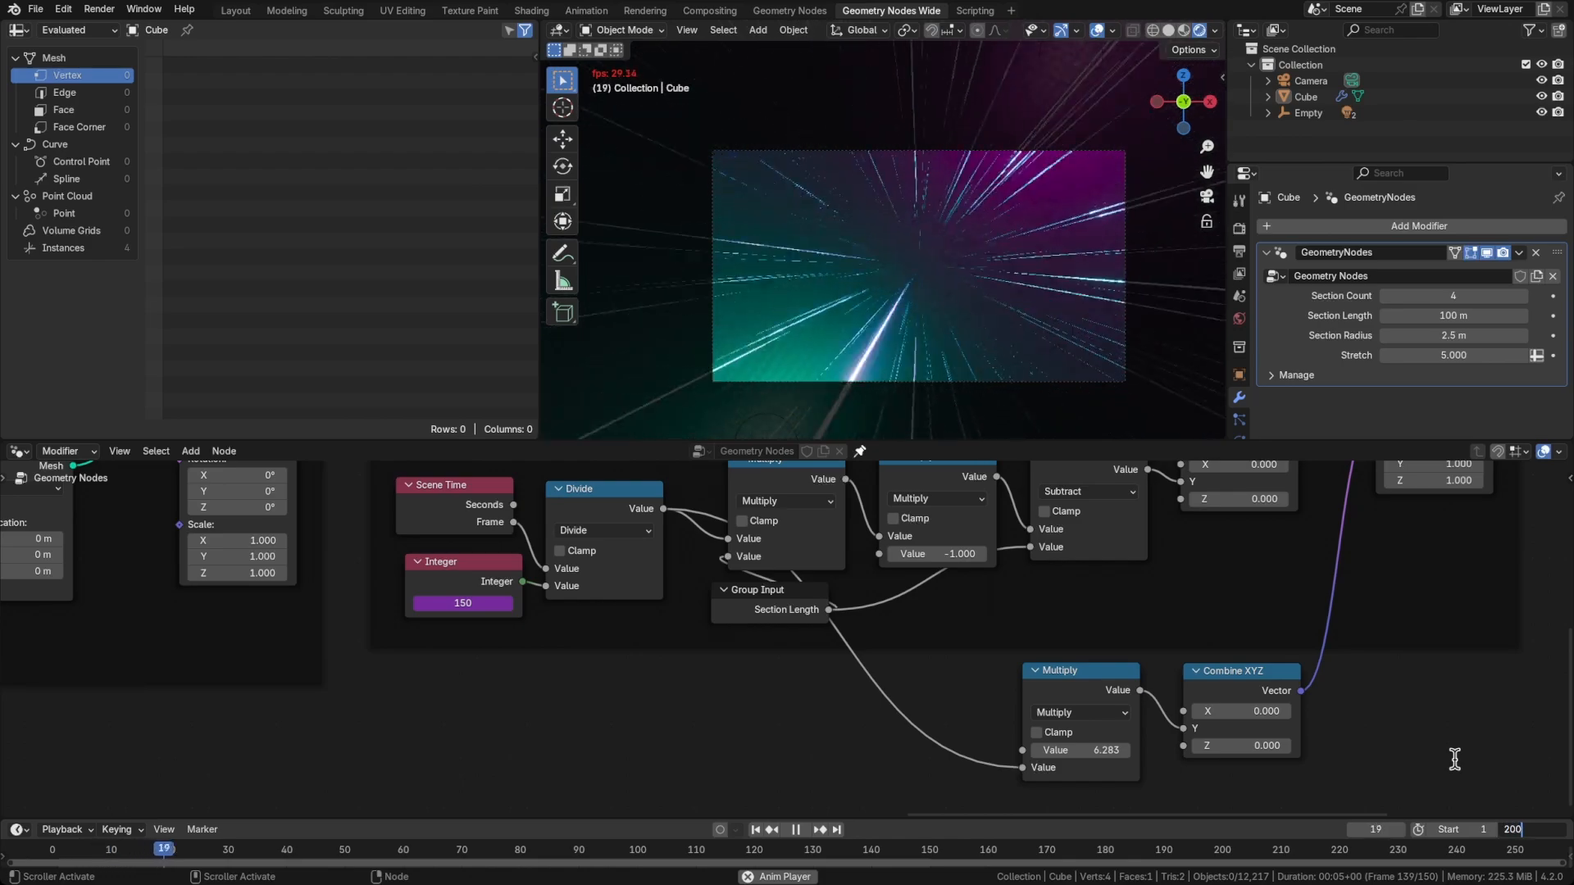
key(Return)
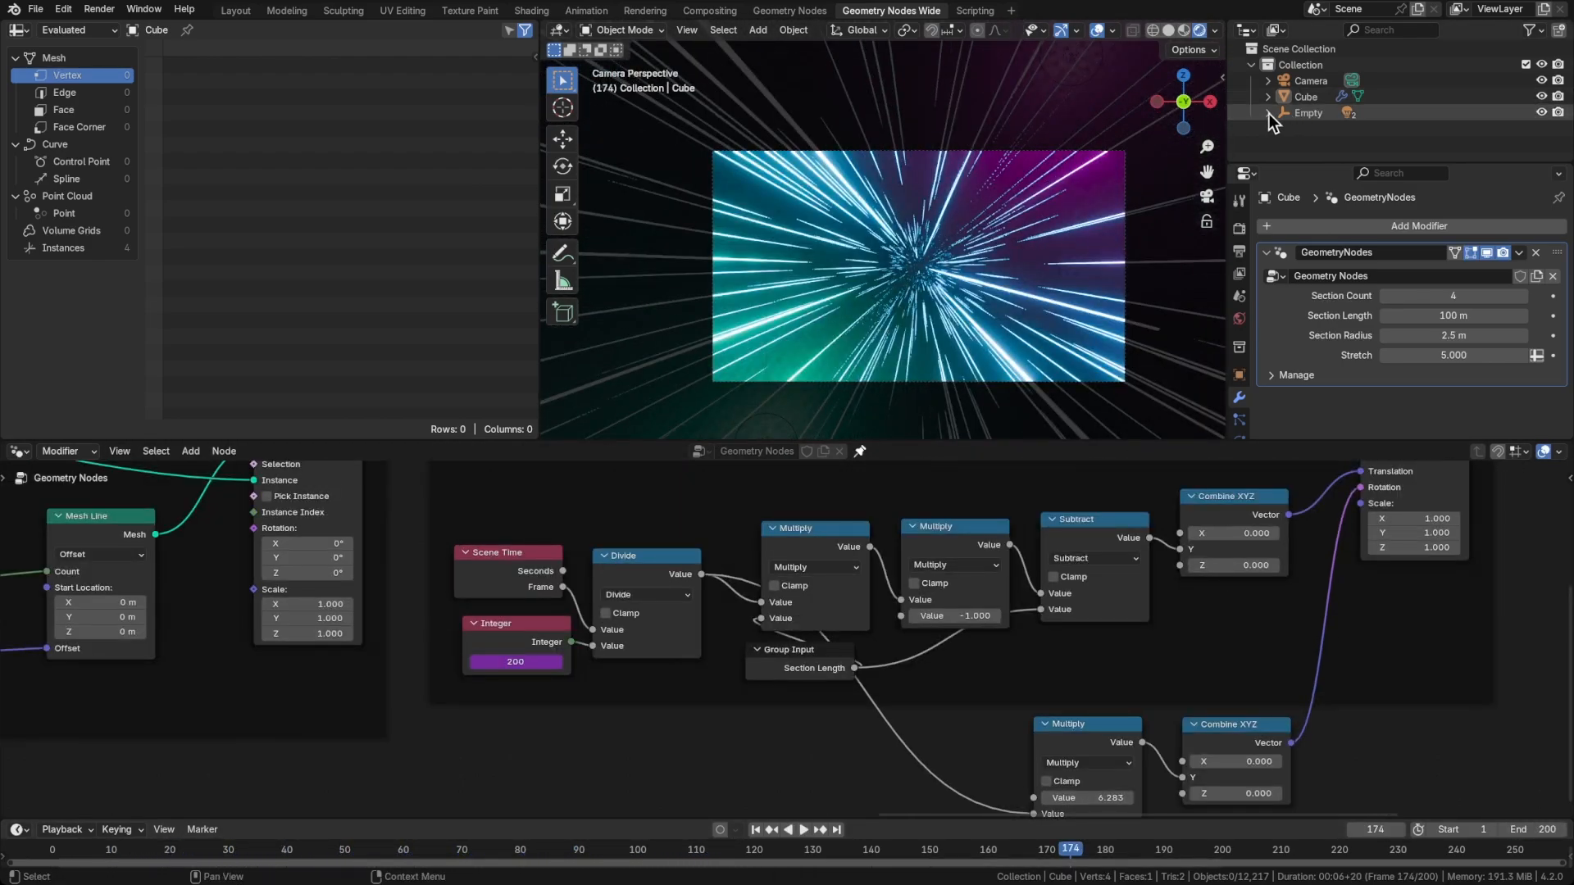
Disable shadows for both point lights parented to the Empty, Light and Light.001, and inspect the camera view
click(1267, 113)
click(1315, 128)
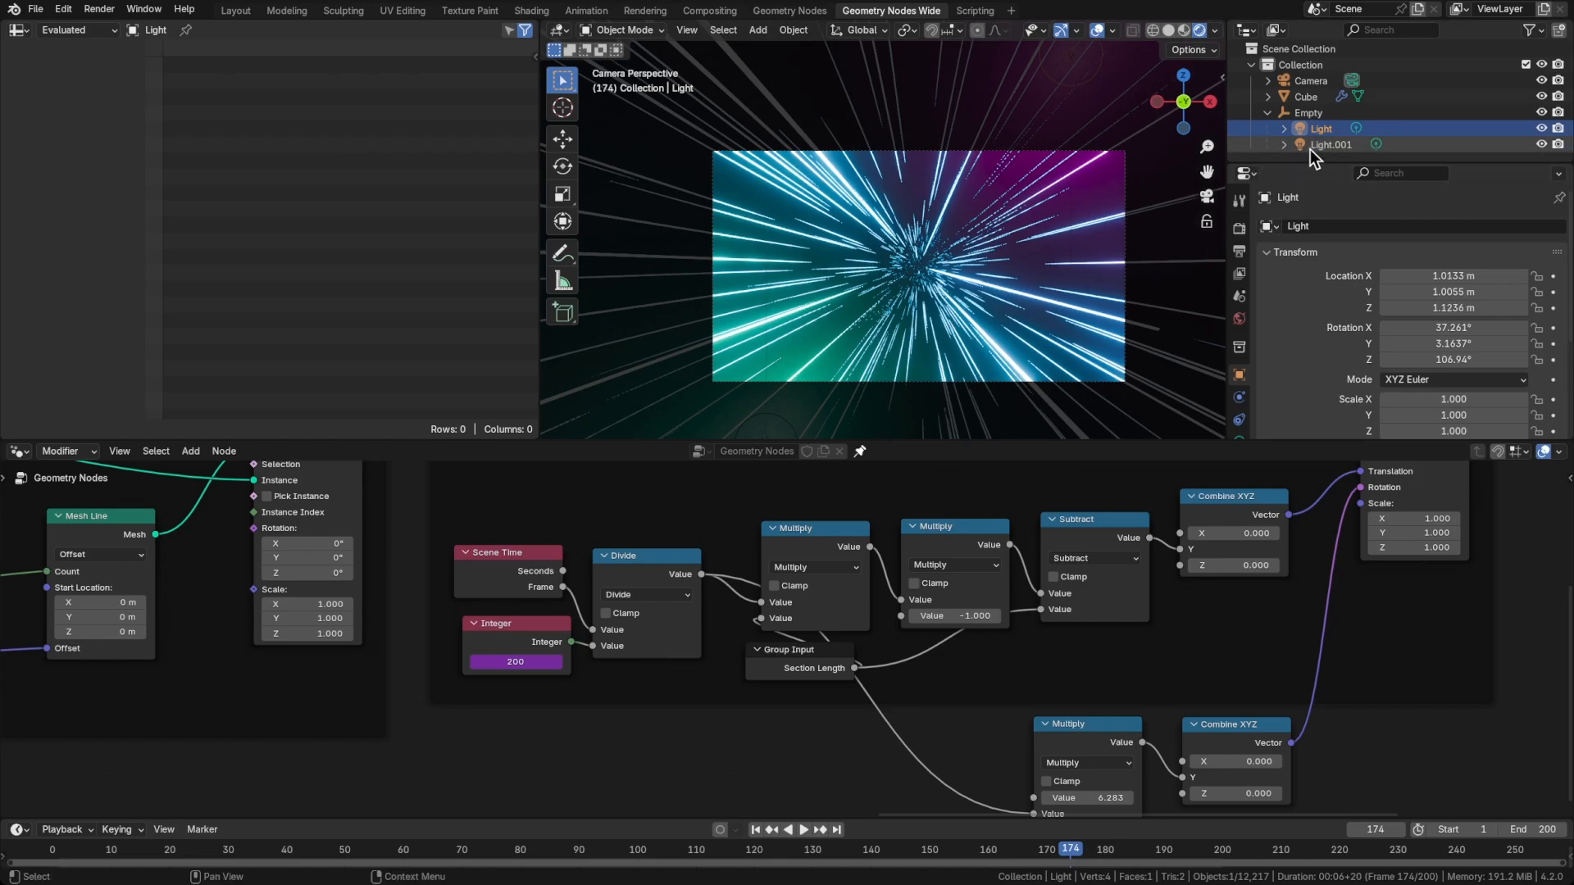
scroll(1246, 382, down, 2)
click(1241, 390)
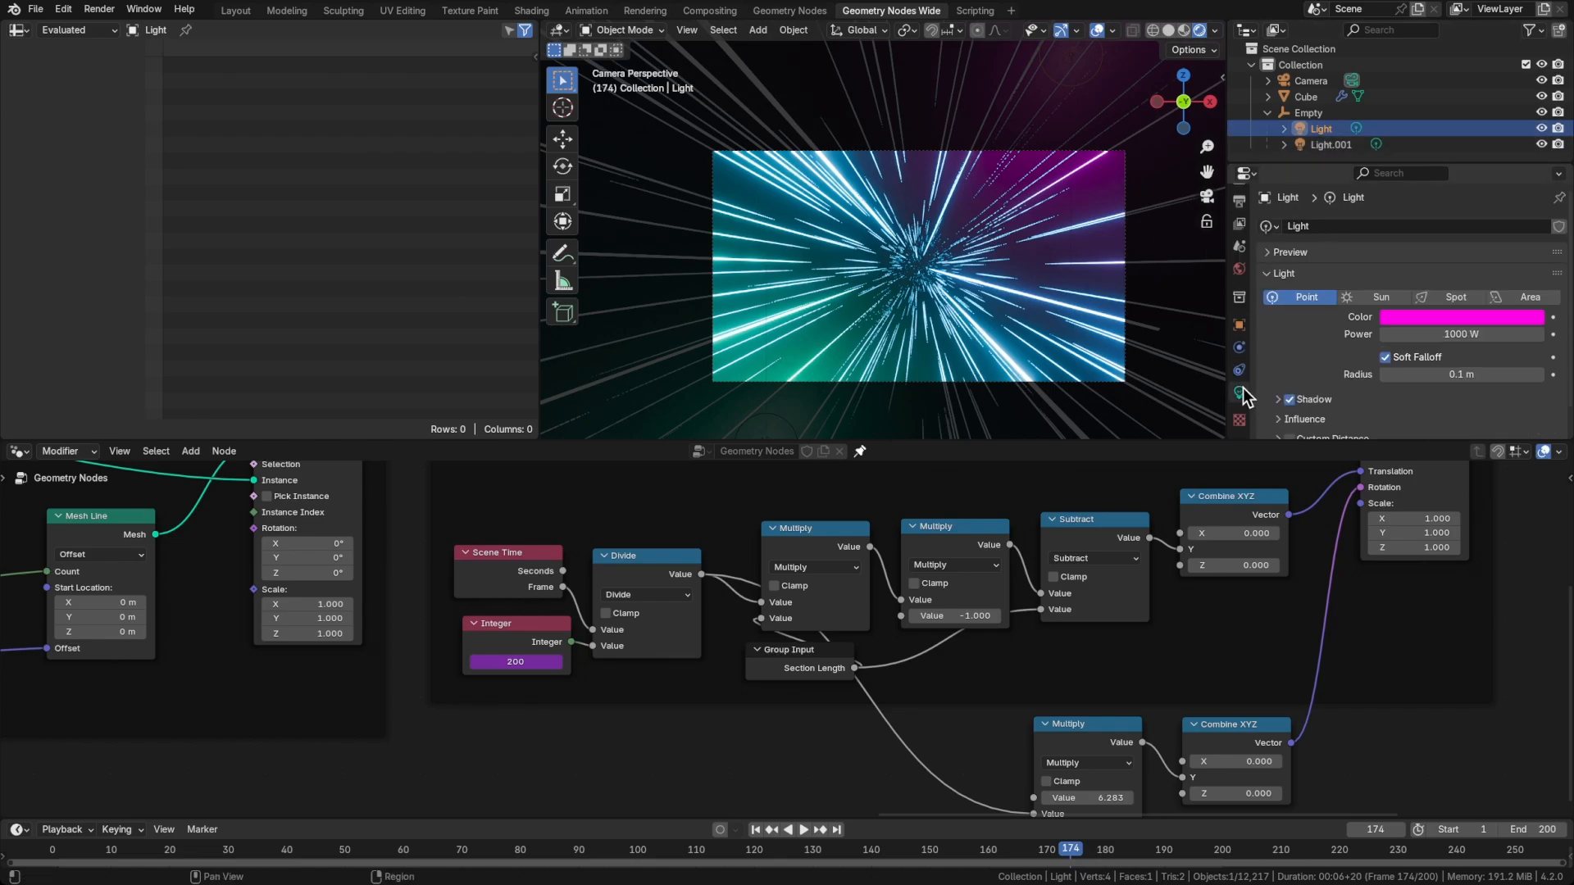
scroll(1316, 343, down, 1)
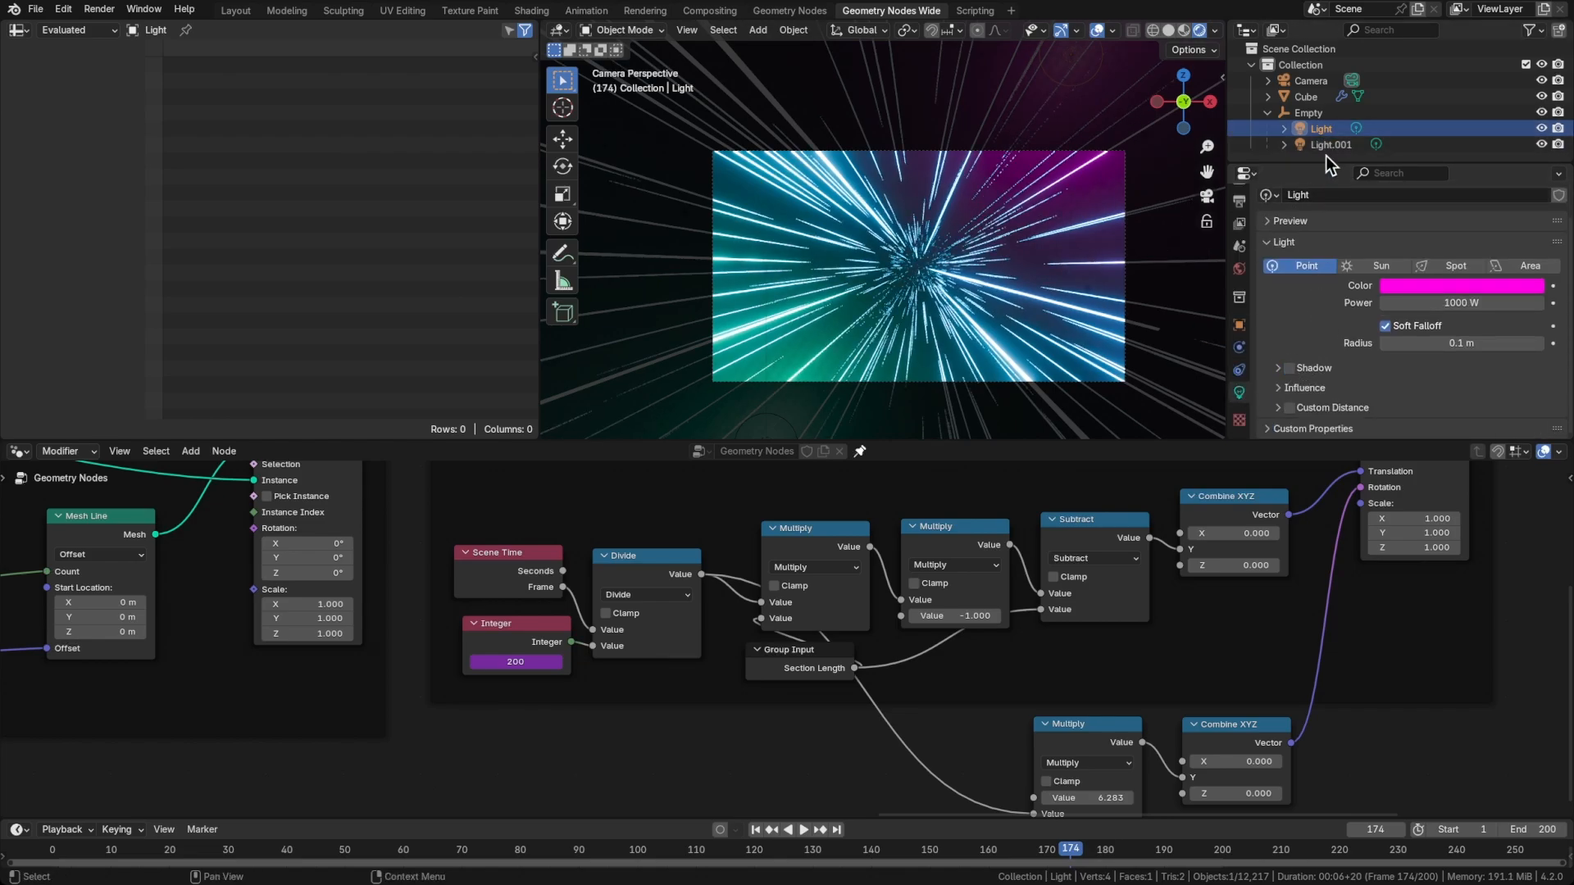
click(1322, 145)
click(1288, 368)
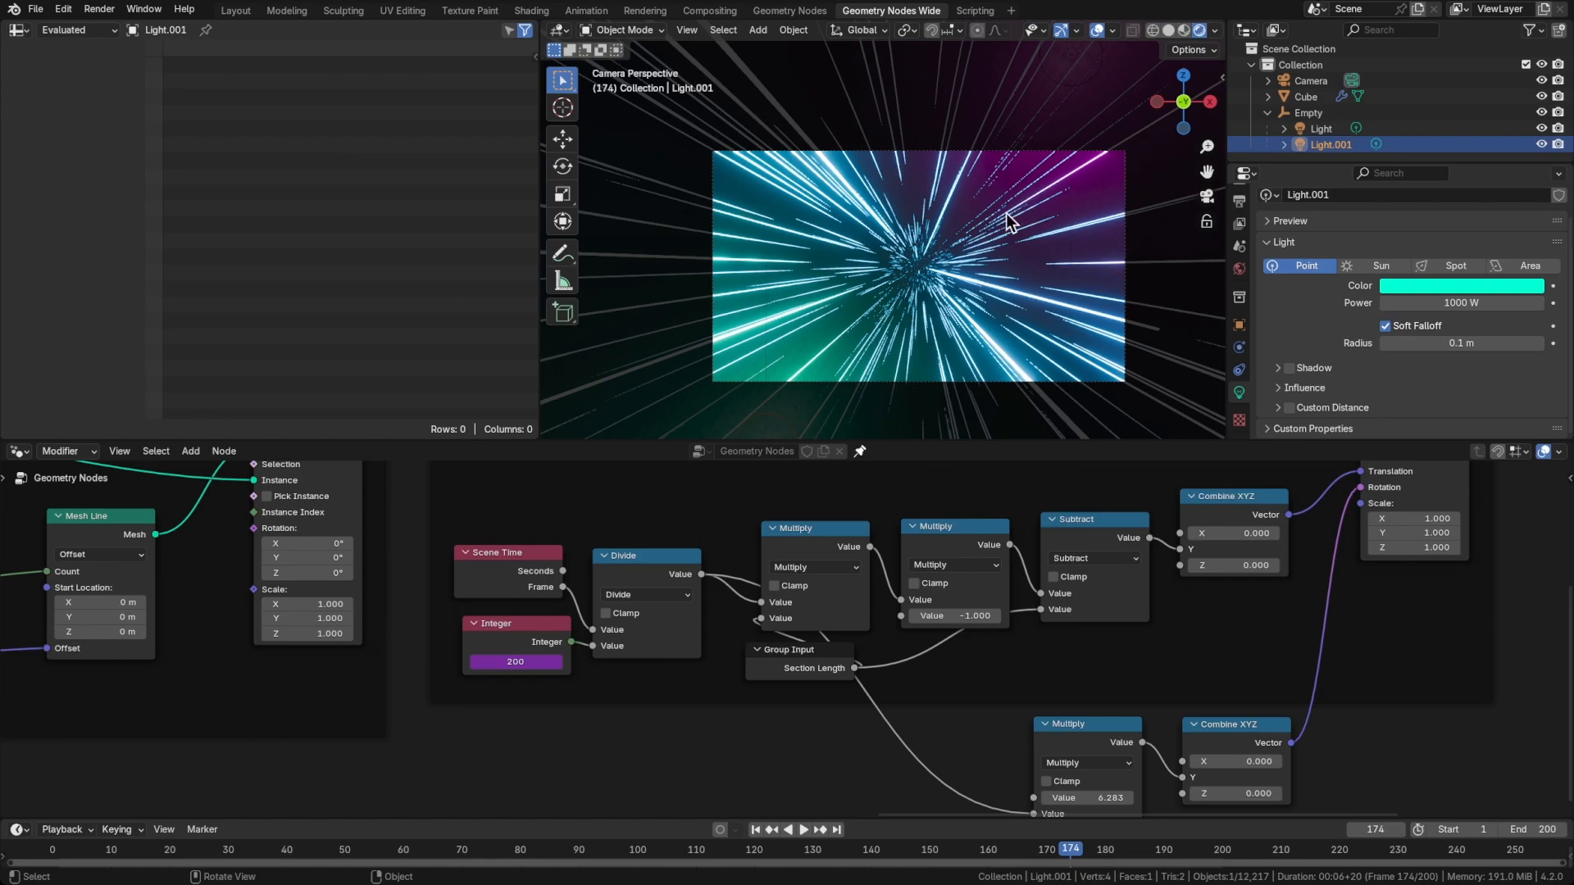
scroll(908, 301, up, 2)
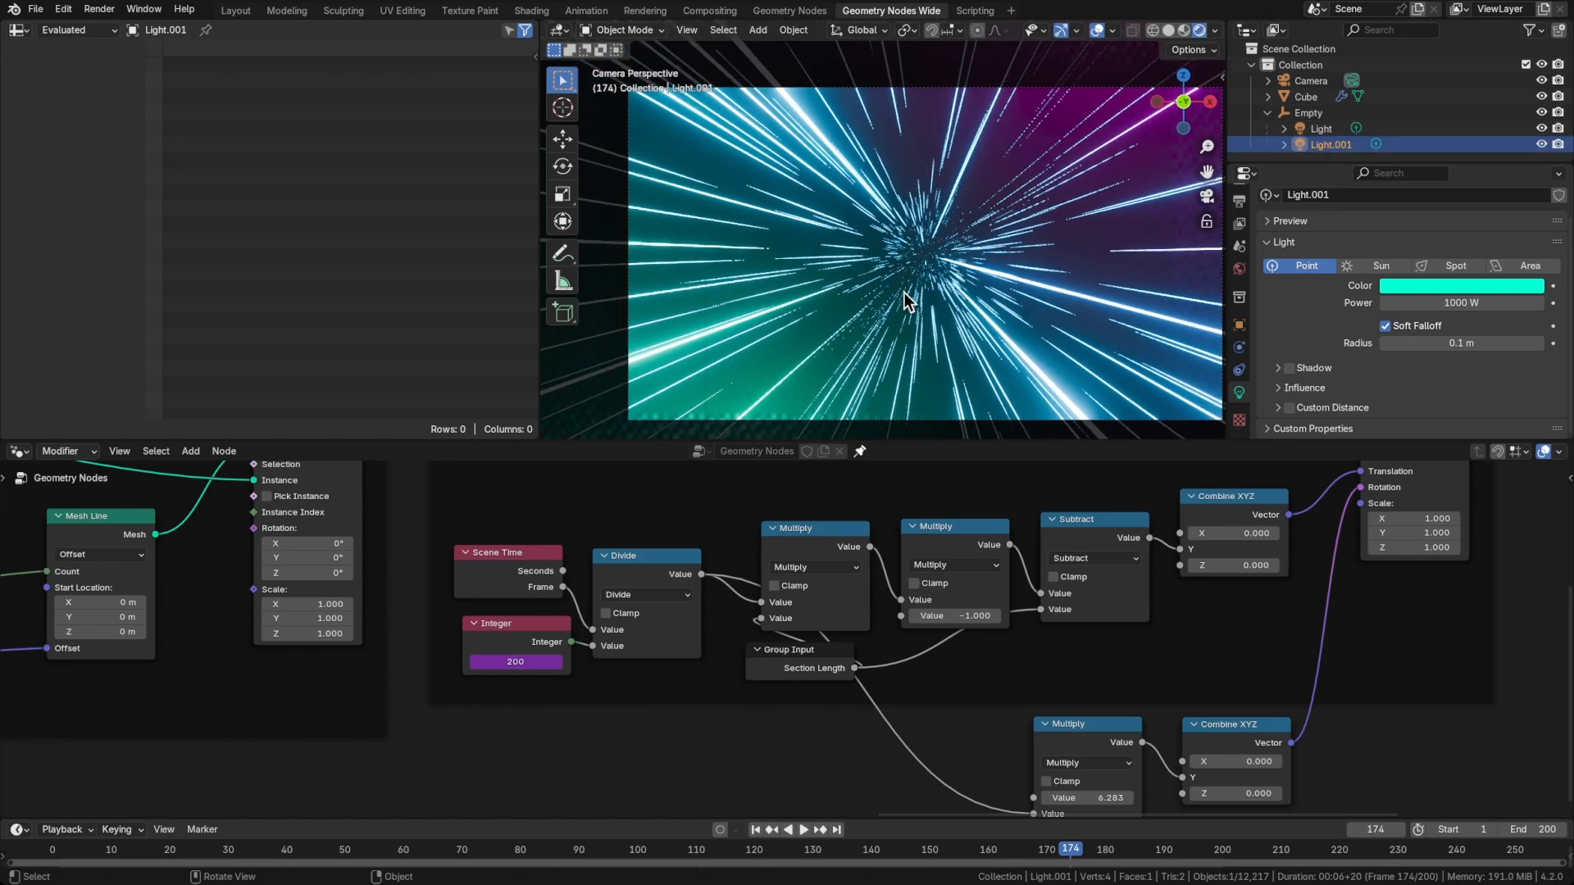
scroll(926, 312, down, 1)
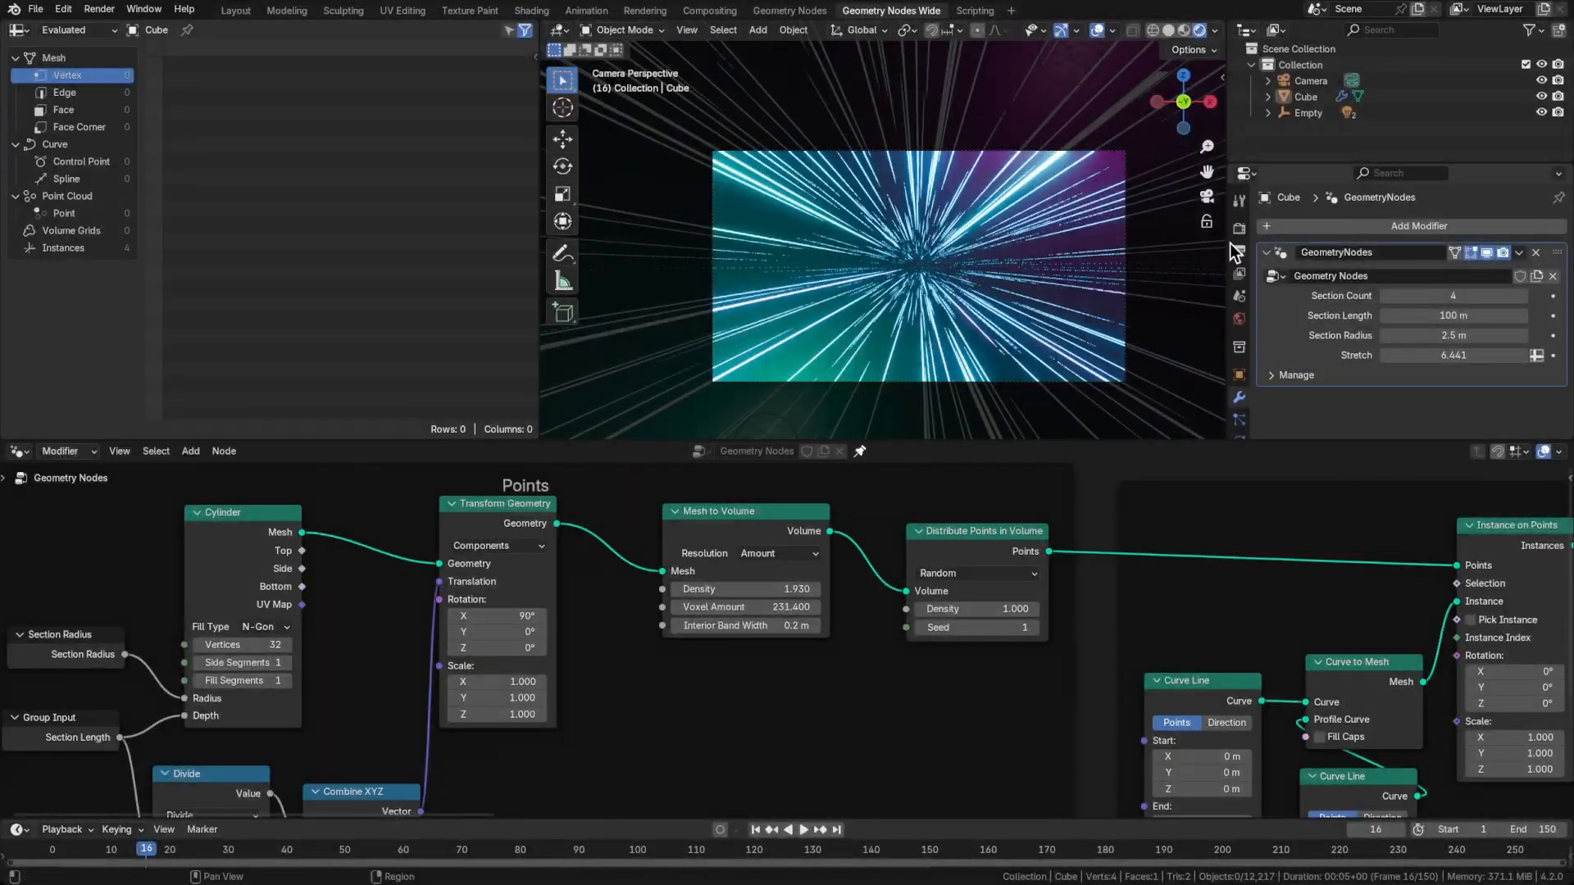
In the Layout workspace, enable Raytracing in the scene's render settings and expand its options
click(235, 15)
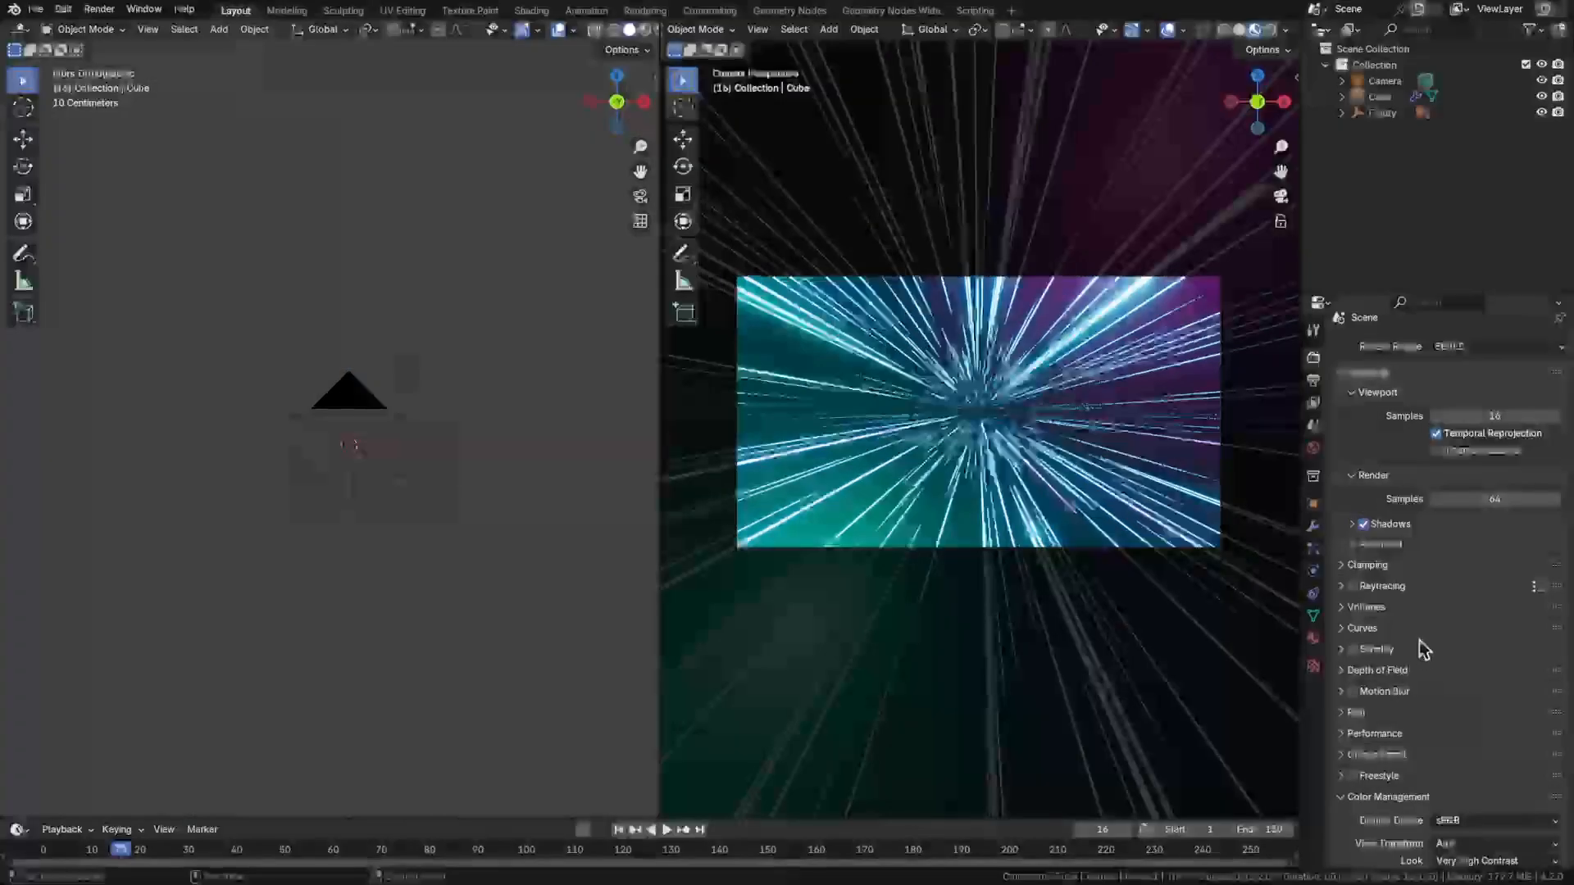
click(1352, 586)
scroll(1432, 572, down, 3)
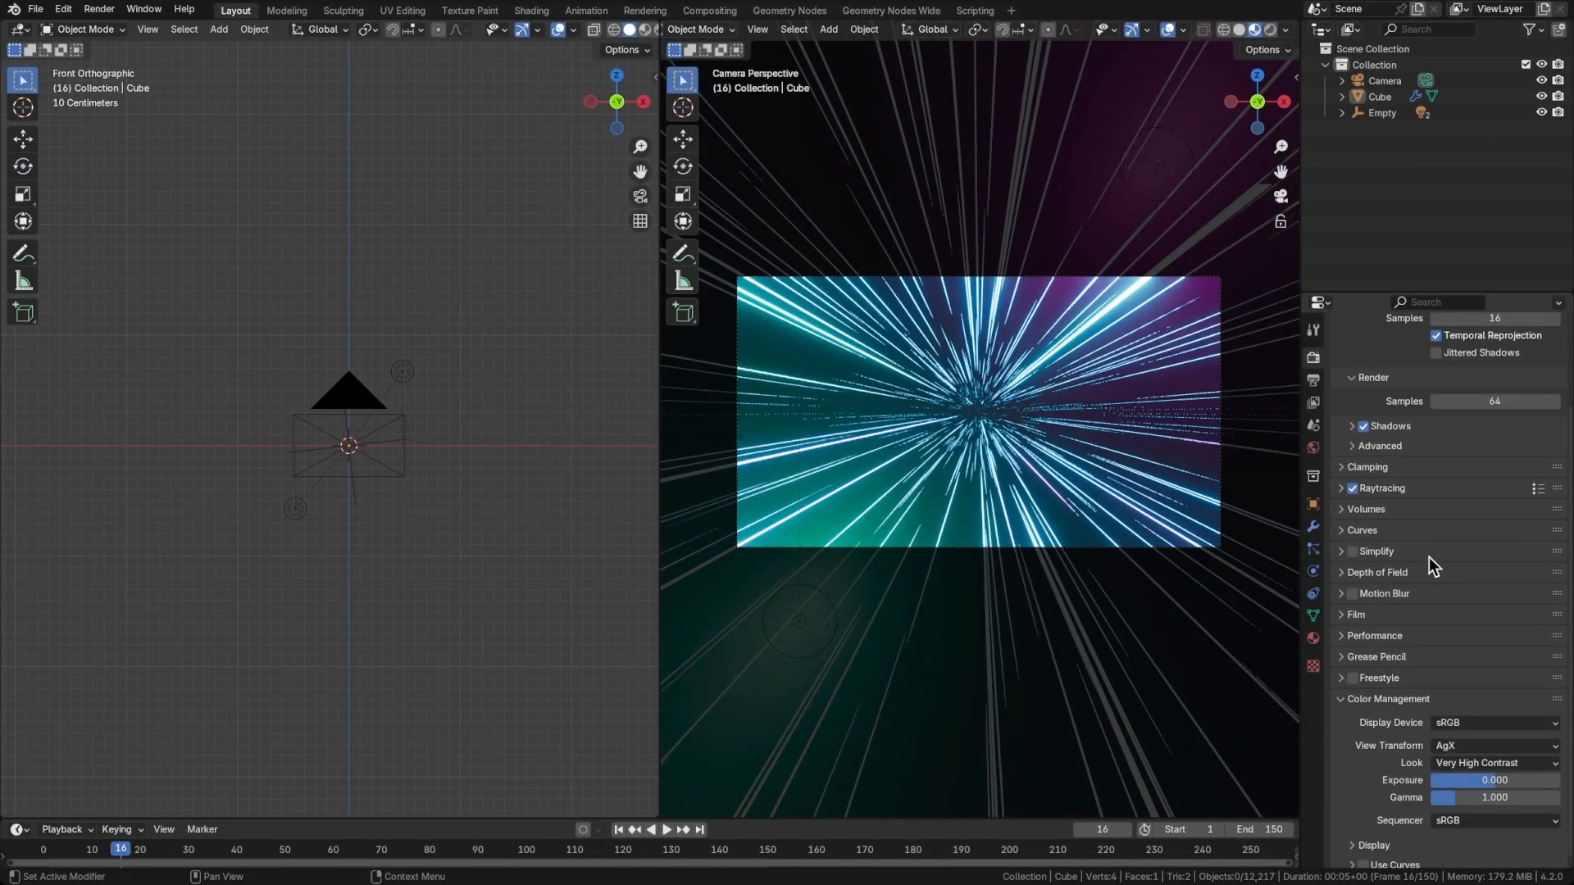
click(1340, 490)
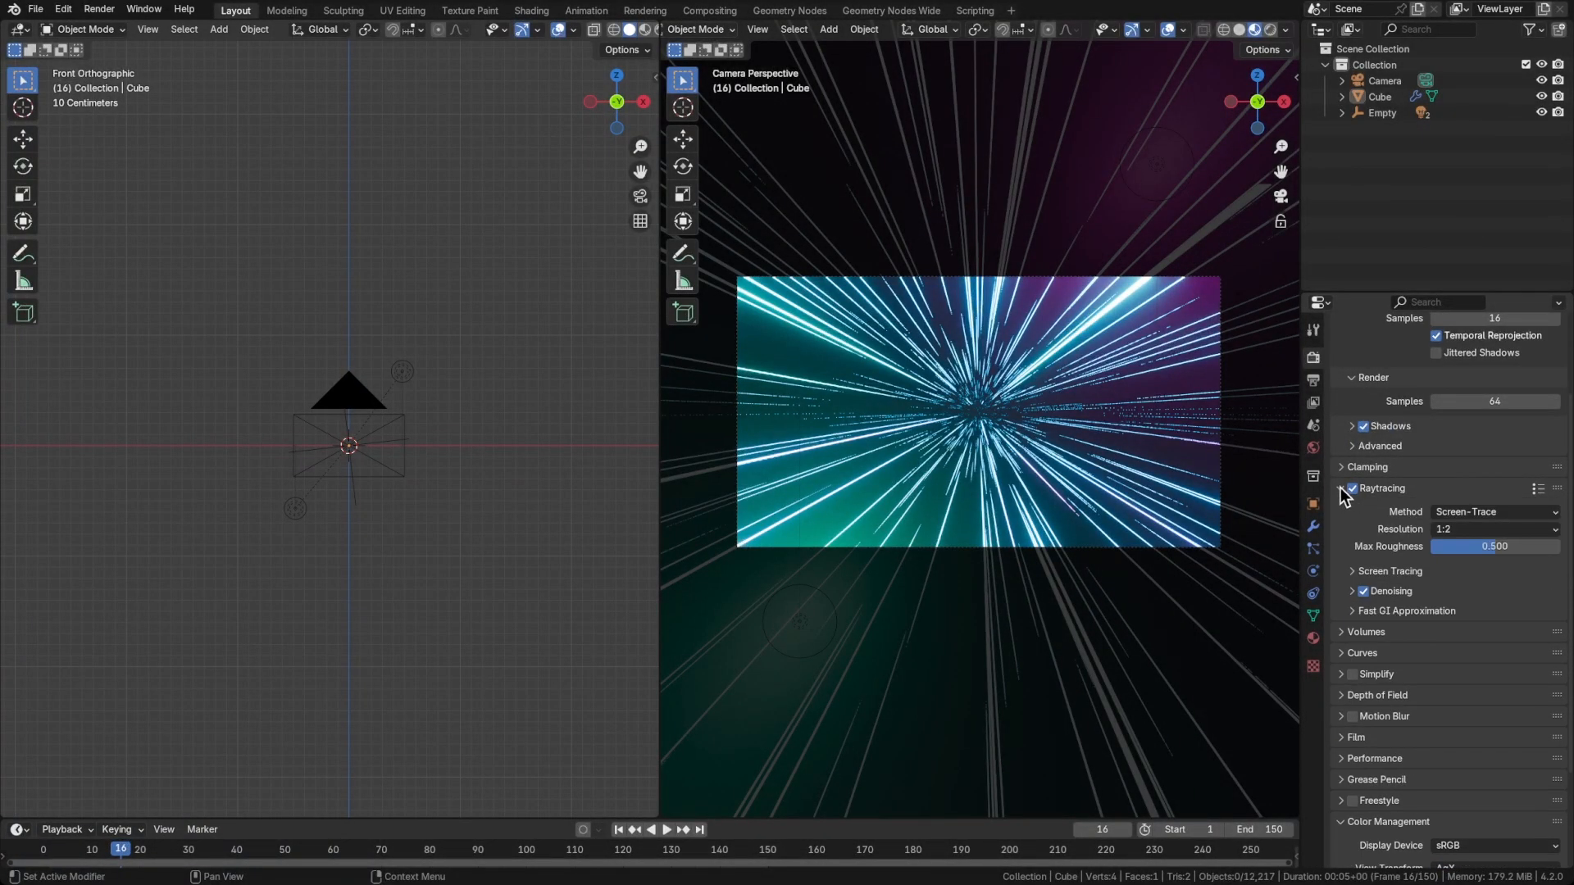
Review the resolution and frame range in the output settings and set the file format to FFmpeg Video
click(1314, 380)
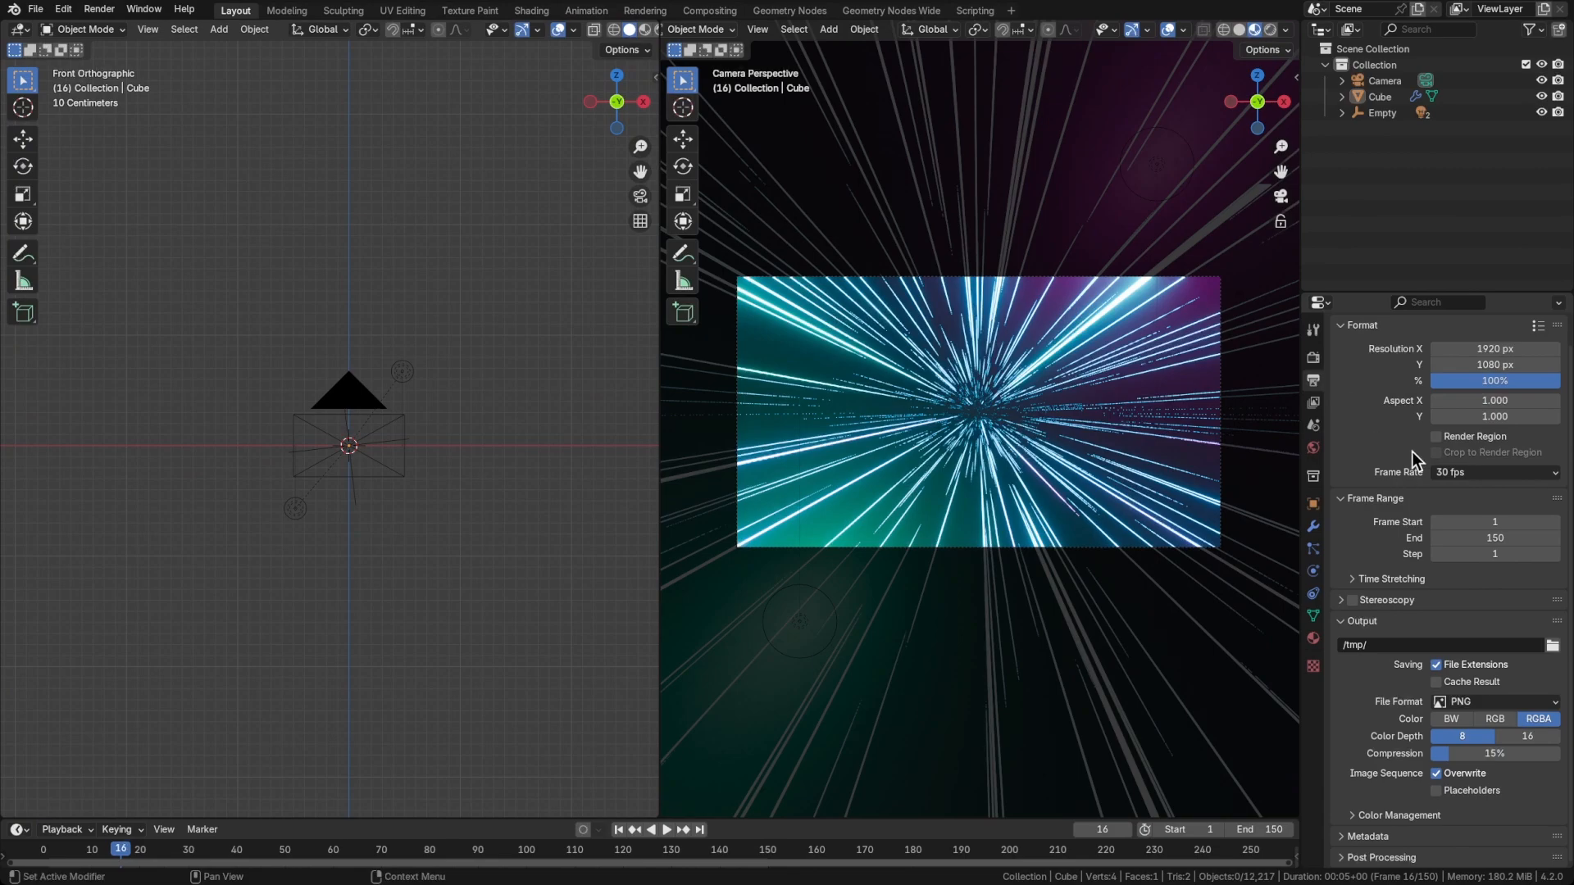
scroll(1413, 451, up, 1)
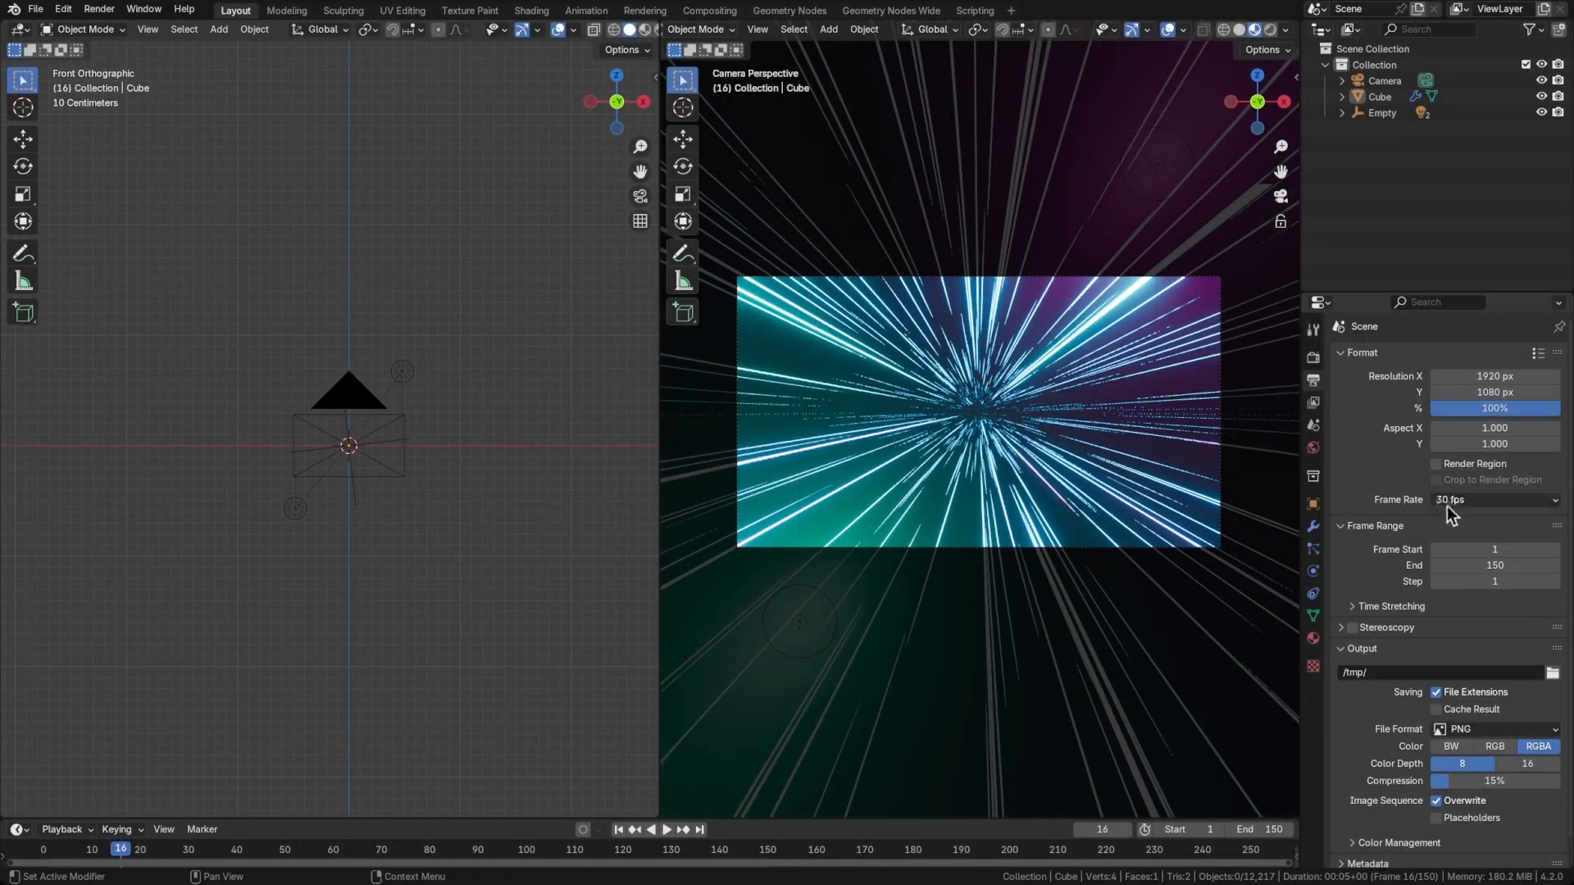
scroll(1385, 685, down, 1)
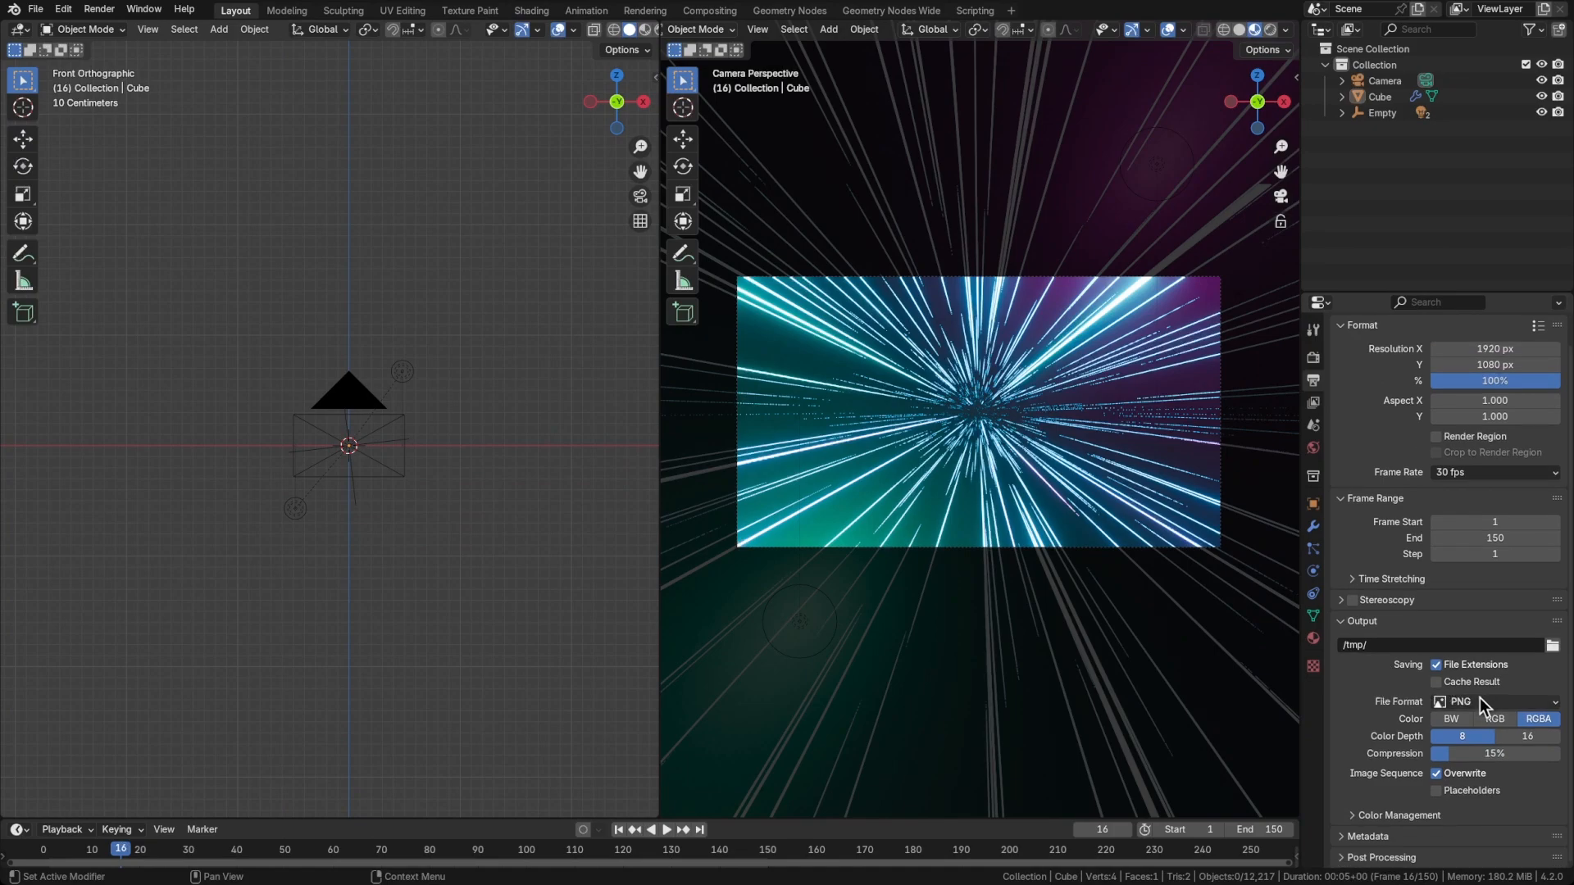
click(1478, 702)
click(1489, 749)
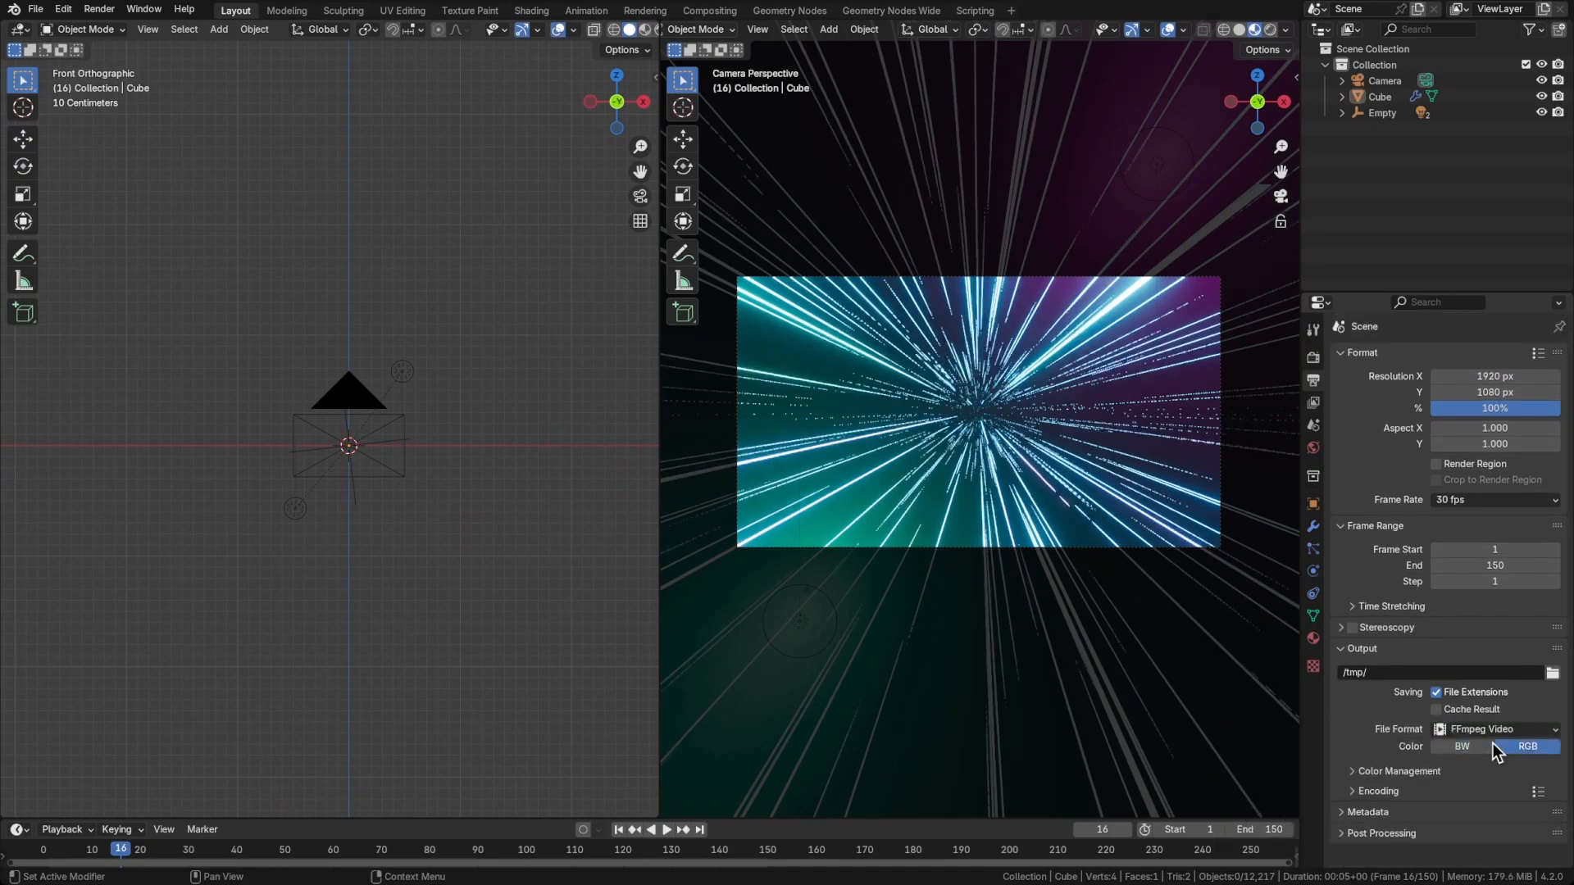
Set the video encoding's output quality to Perceptually Lossless
click(1443, 791)
scroll(1442, 738, down, 6)
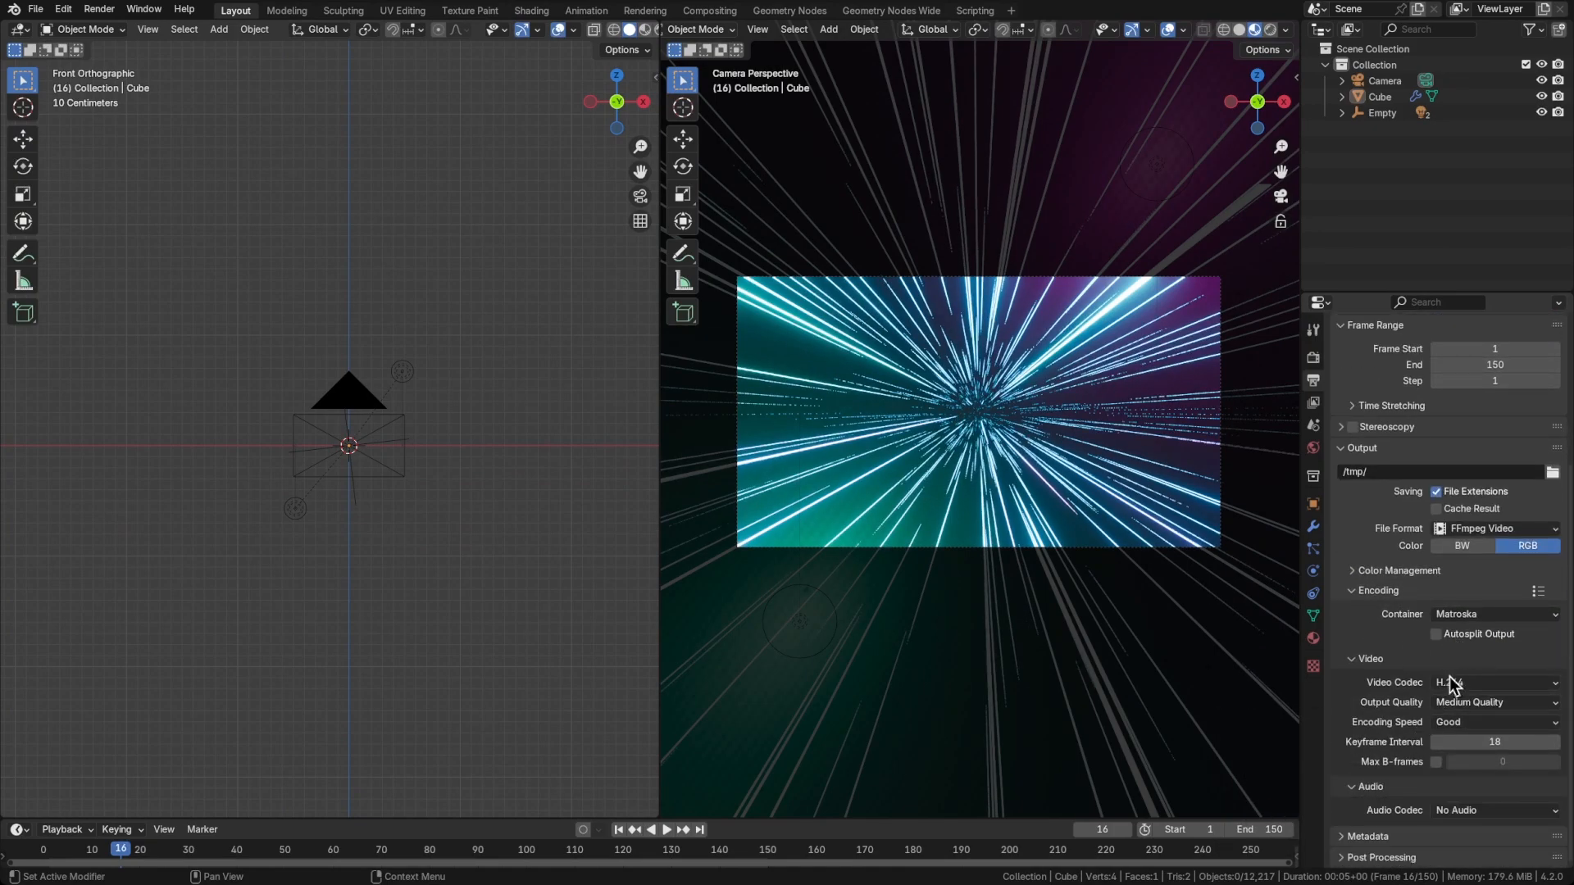
click(1467, 702)
click(1467, 684)
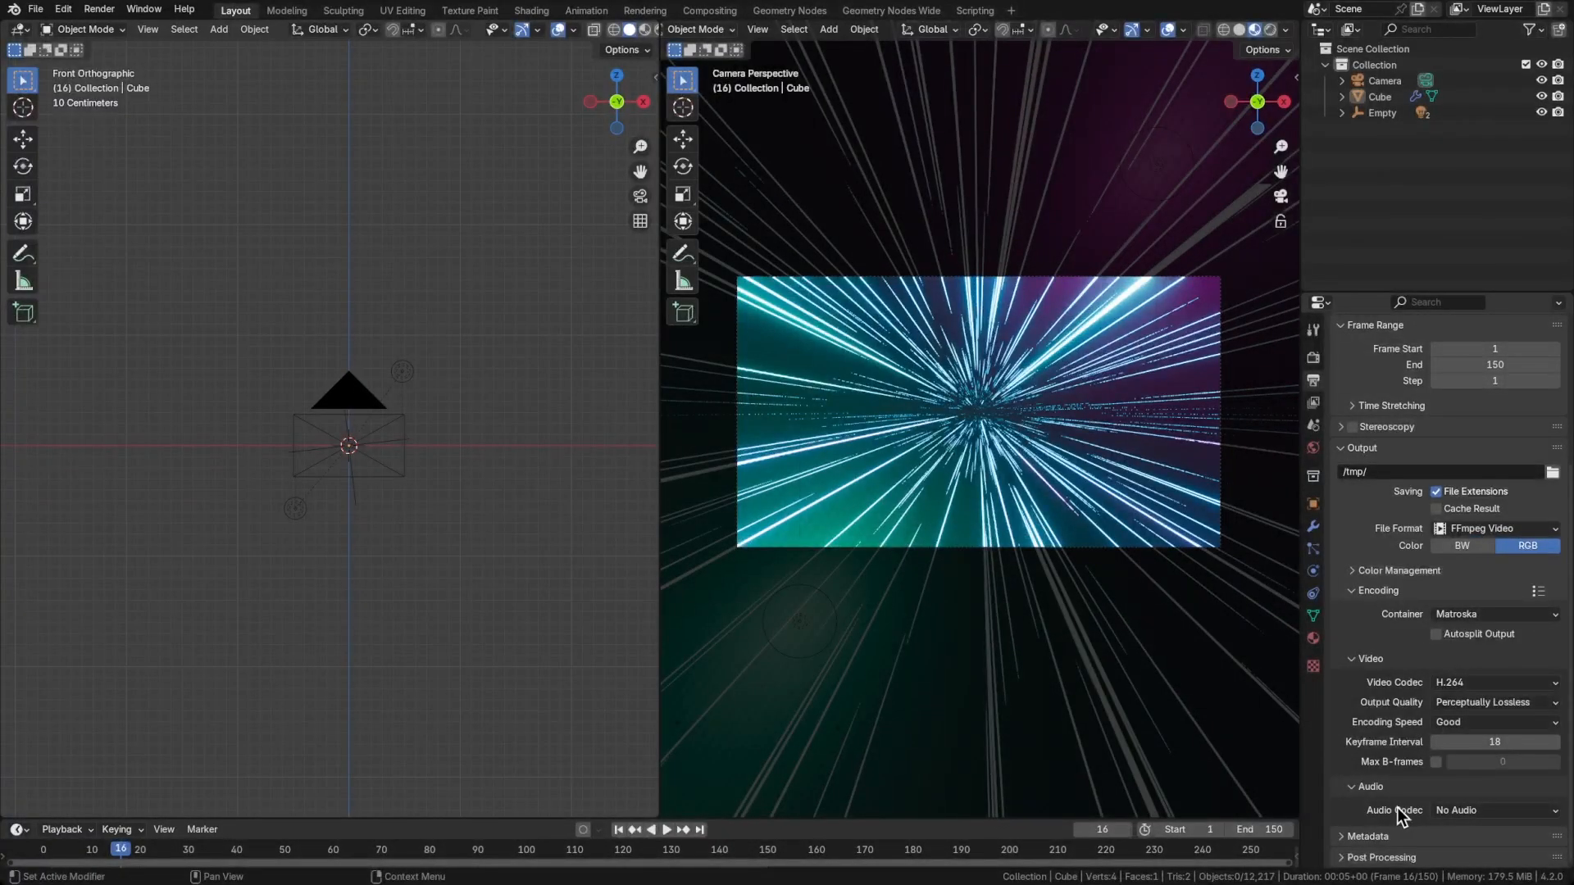
Render the animation with the configured video output settings
click(100, 10)
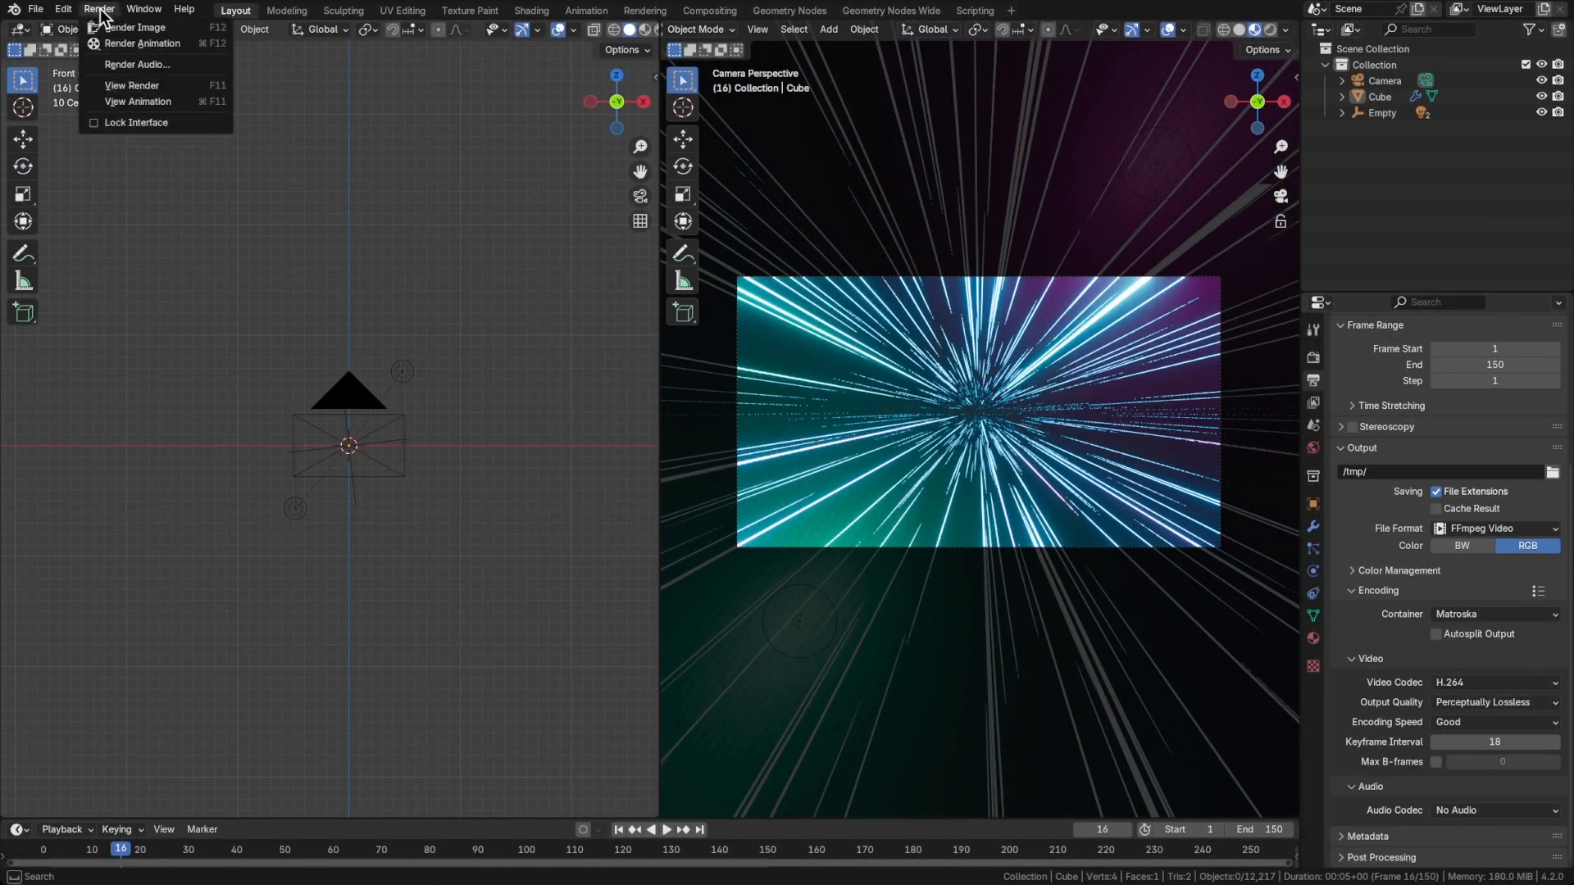